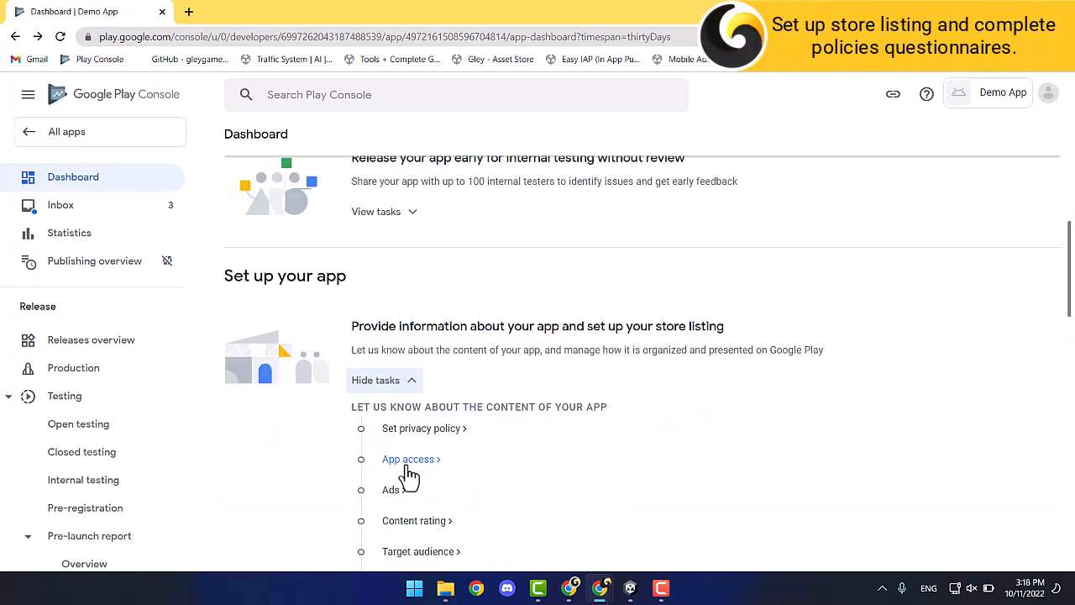
# Paste the gleygames privacy policy URL into the privacy policy task and save it.
pyautogui.click(411, 430)
pyautogui.click(344, 295)
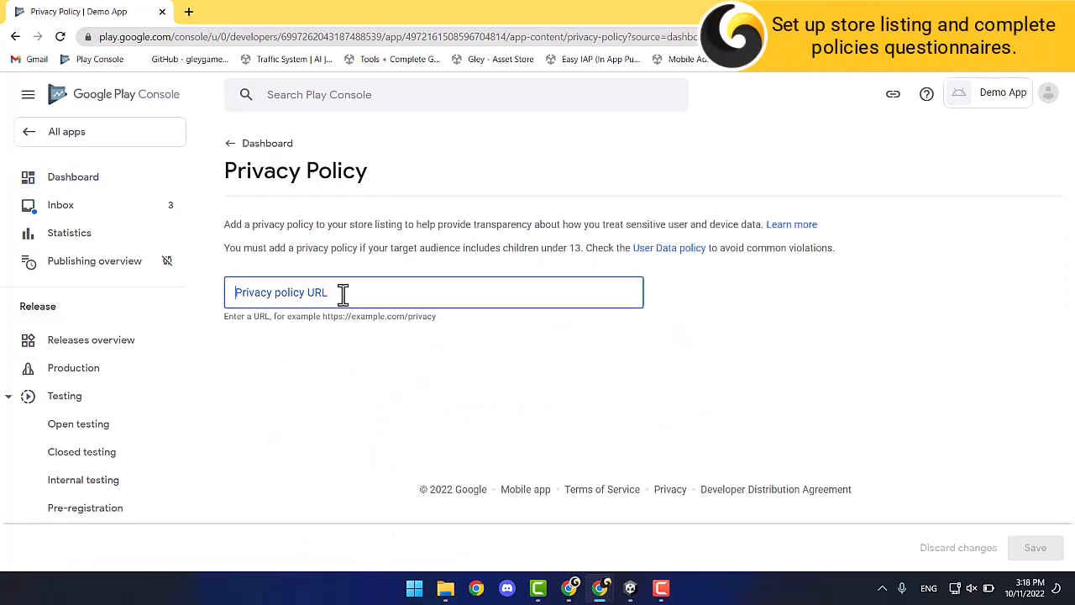
pyautogui.write('https://gleygames.com/mobile-privacy-policy/')
pyautogui.click(1035, 547)
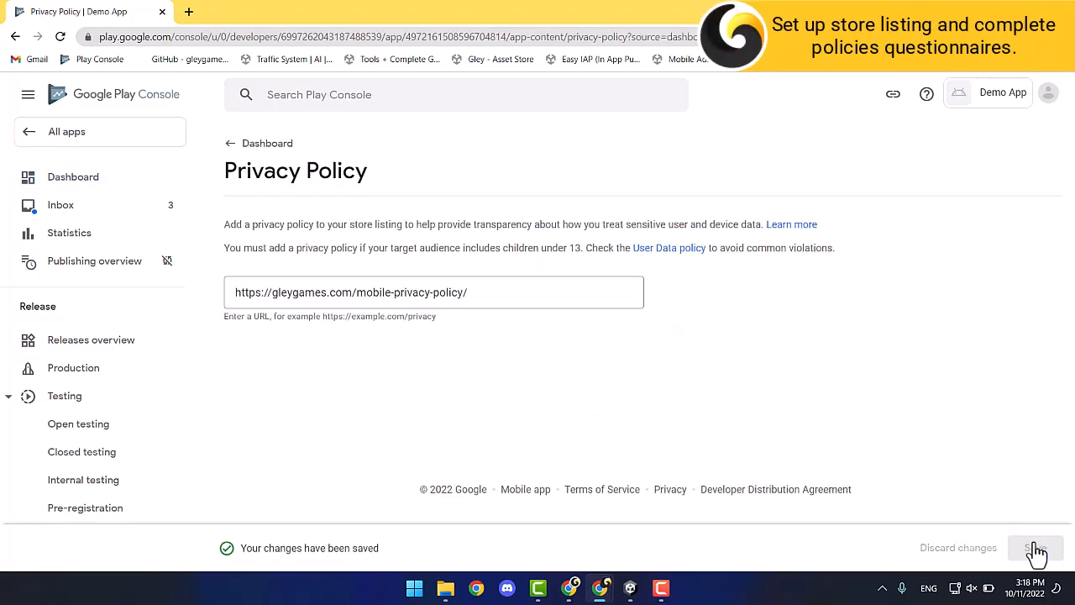
pyautogui.click(235, 144)
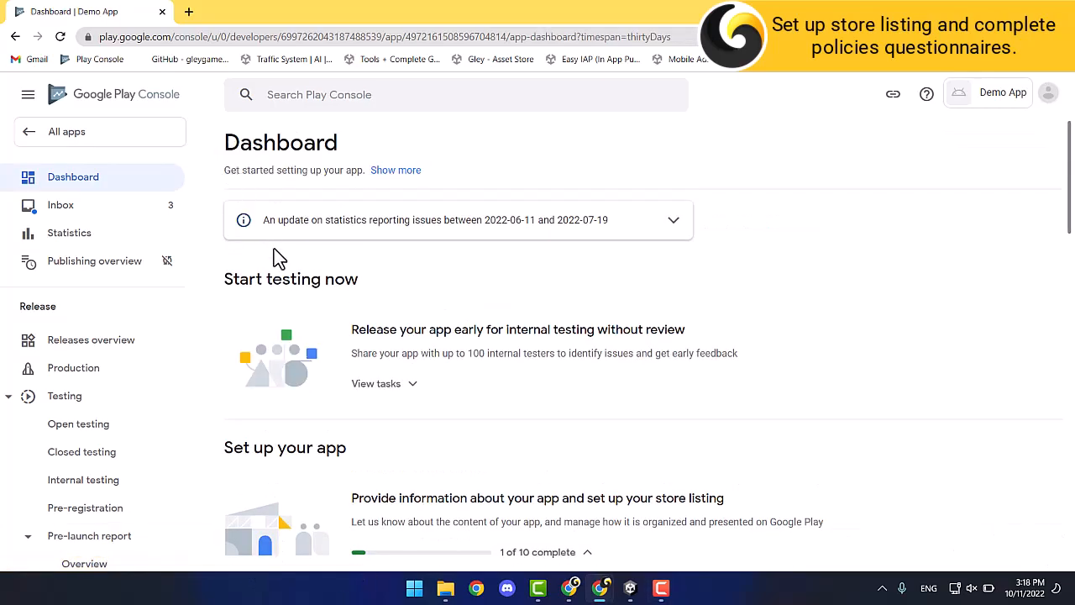
# Declare in App access that all functionality is available without special access.
pyautogui.scroll(-3, 479, 403)
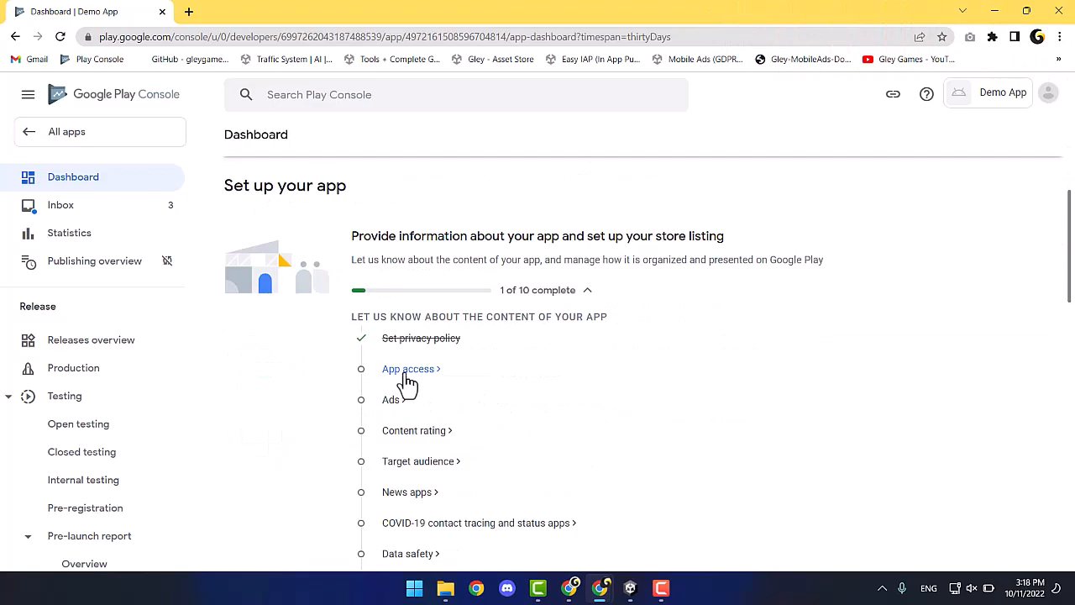
pyautogui.click(405, 369)
pyautogui.click(233, 302)
pyautogui.click(1033, 547)
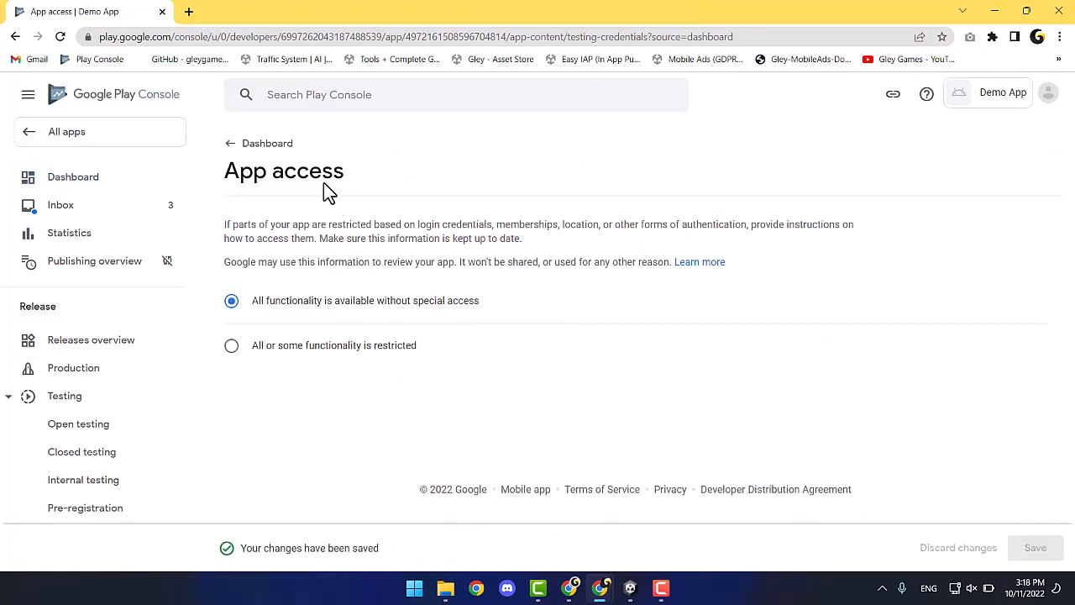
pyautogui.click(253, 148)
# Declare in the Ads task that the app contains ads.
pyautogui.scroll(-2, 227, 361)
pyautogui.click(395, 487)
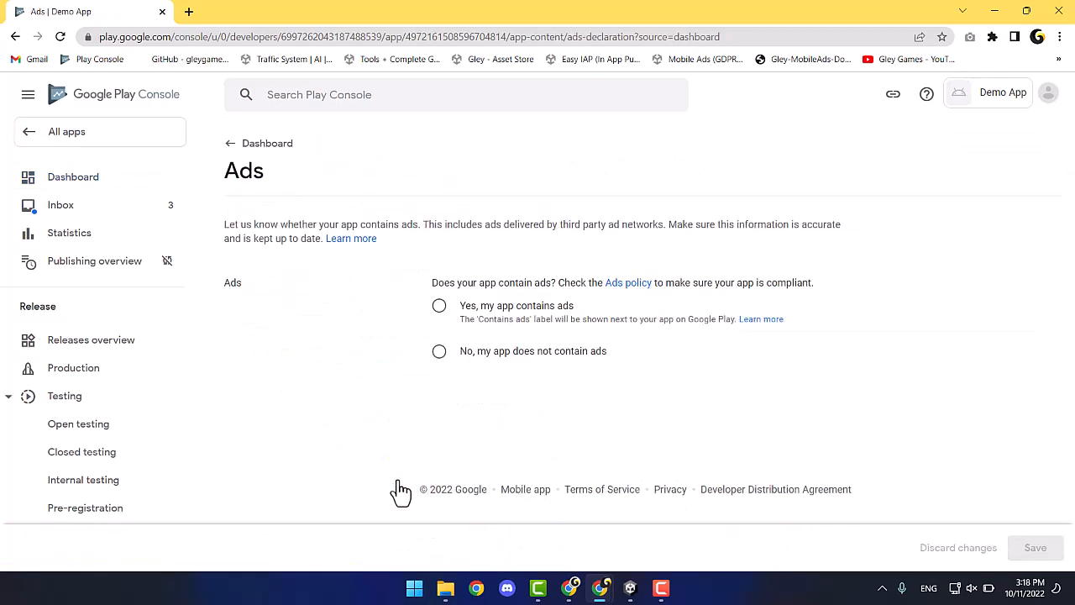
pyautogui.click(439, 307)
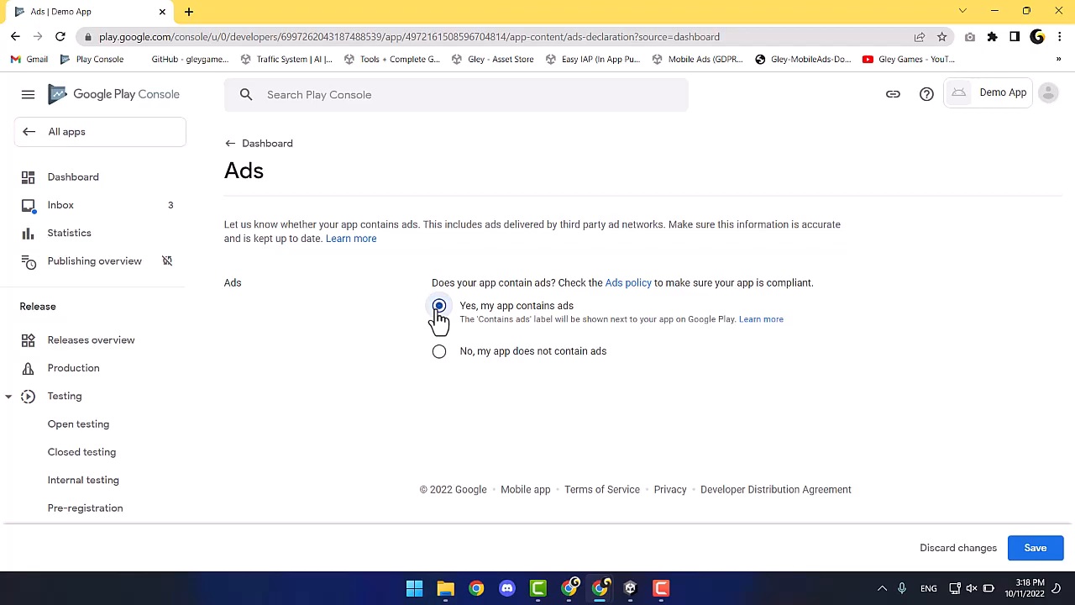
pyautogui.click(1049, 554)
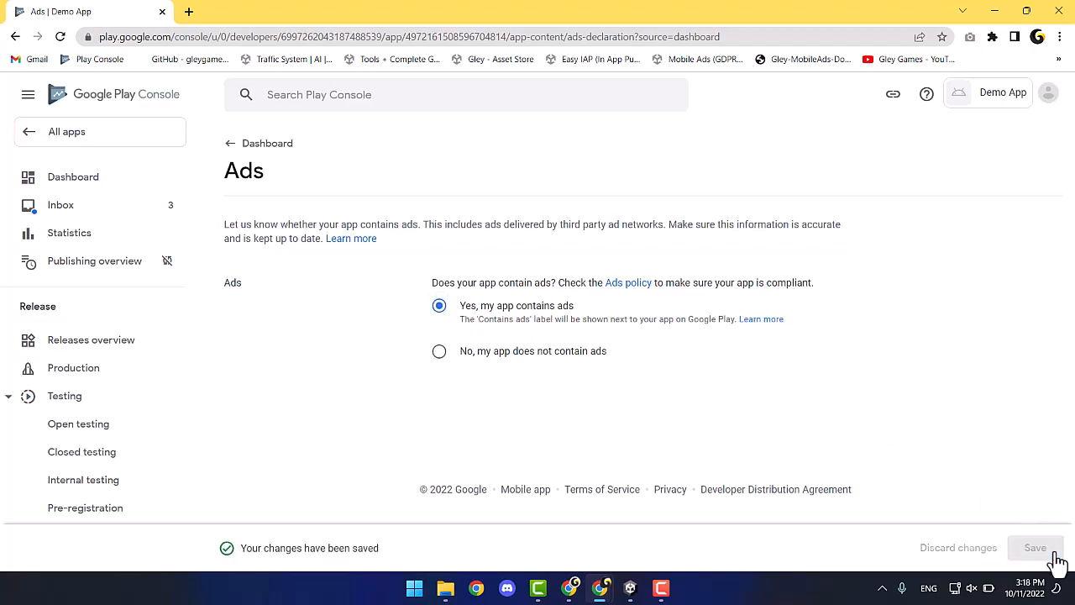
pyautogui.click(243, 144)
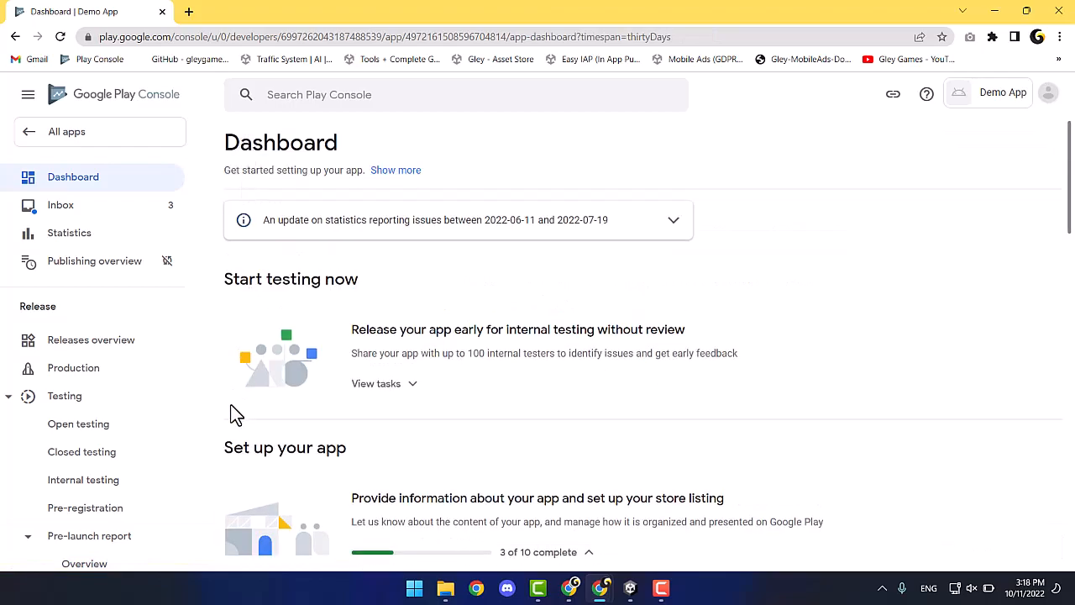
pyautogui.scroll(-4, 237, 413)
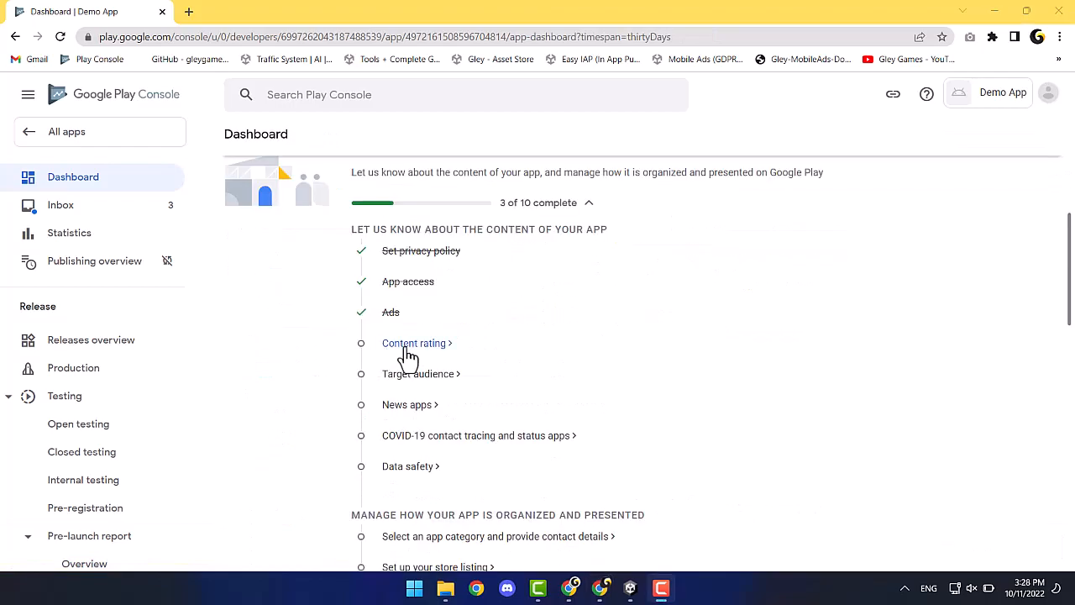
# Resume the content rating questionnaire, enter the contact email, and choose the Game category.
pyautogui.click(407, 353)
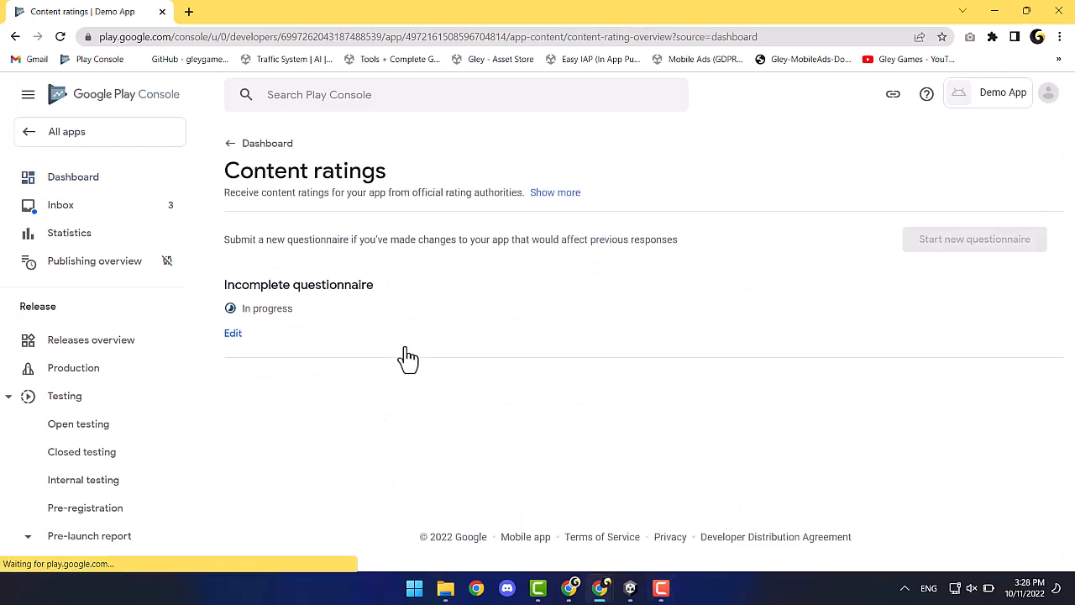
pyautogui.click(233, 340)
pyautogui.click(481, 302)
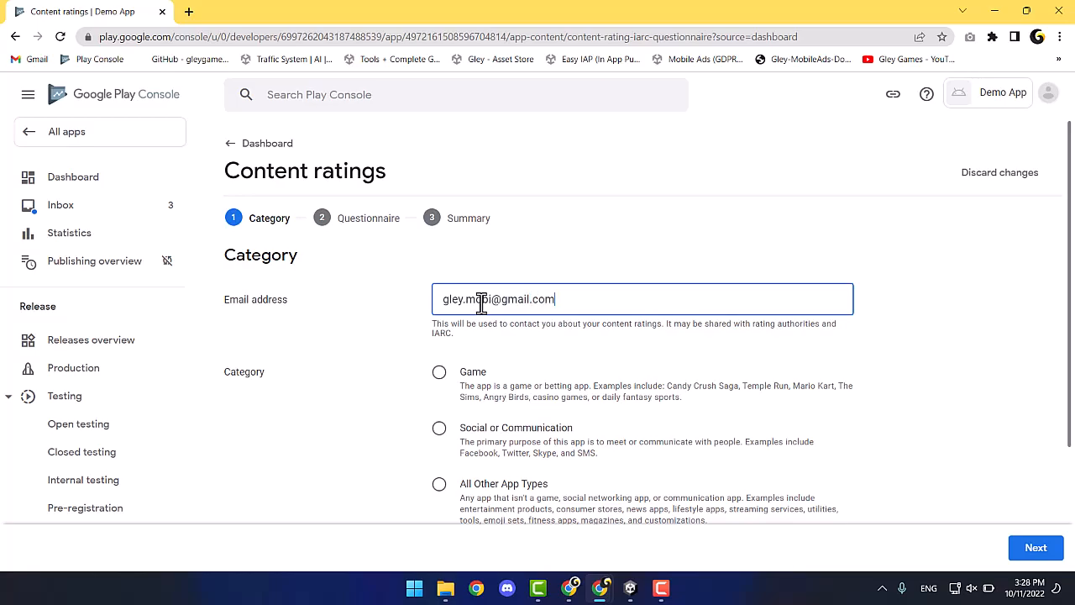
pyautogui.scroll(-2, 384, 356)
pyautogui.click(440, 207)
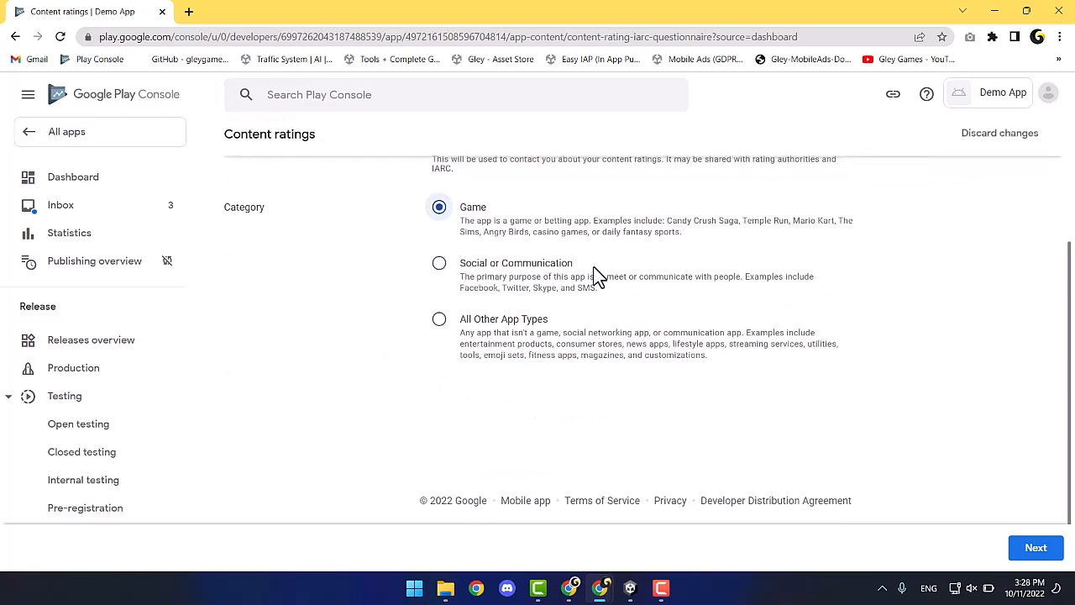
pyautogui.click(1034, 550)
# Answer No to violence, scary, sexual, gambling, language, substance and crude humor questions.
pyautogui.scroll(-1, 353, 336)
pyautogui.click(294, 282)
pyautogui.scroll(-1, 311, 344)
pyautogui.click(293, 333)
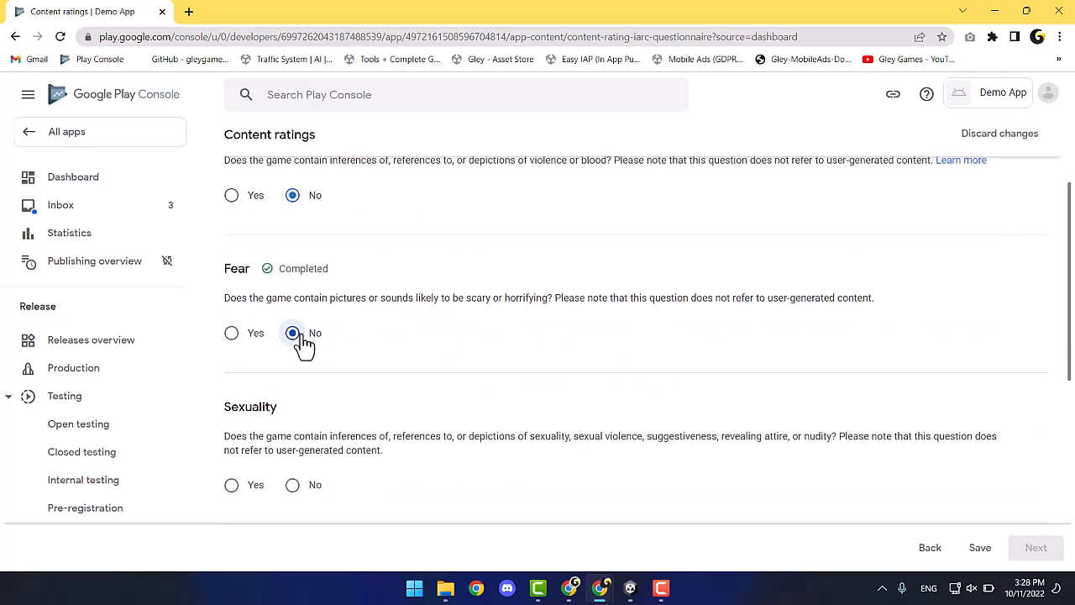
pyautogui.scroll(-2, 305, 342)
pyautogui.click(293, 312)
pyautogui.scroll(-2, 299, 318)
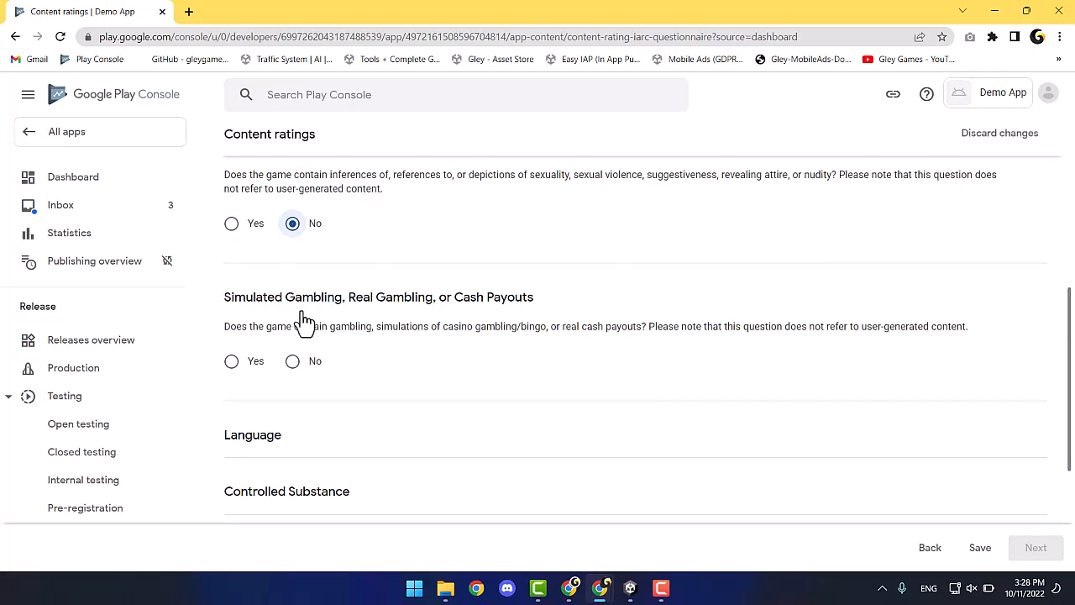
pyautogui.click(293, 277)
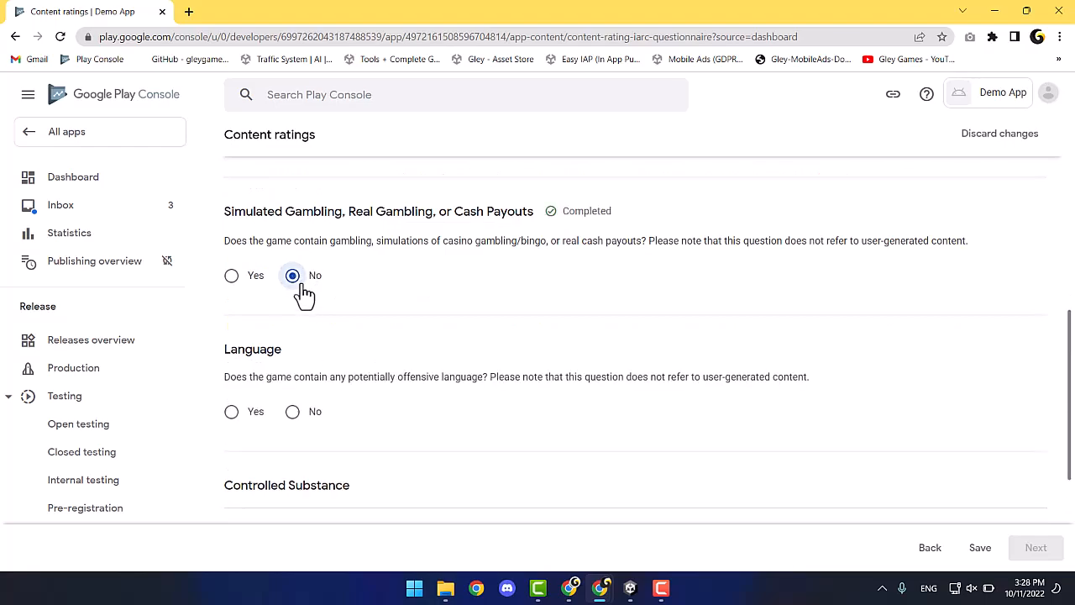
pyautogui.scroll(-1, 307, 323)
pyautogui.click(302, 332)
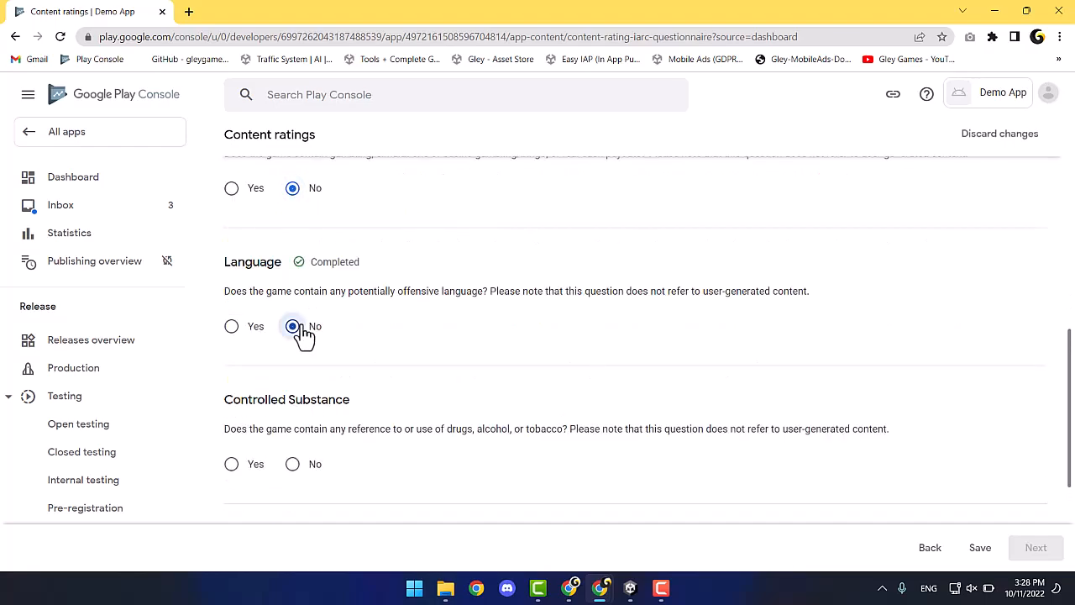
pyautogui.scroll(-1, 305, 338)
pyautogui.click(305, 379)
pyautogui.scroll(-2, 307, 385)
pyautogui.click(296, 359)
pyautogui.scroll(-2, 304, 340)
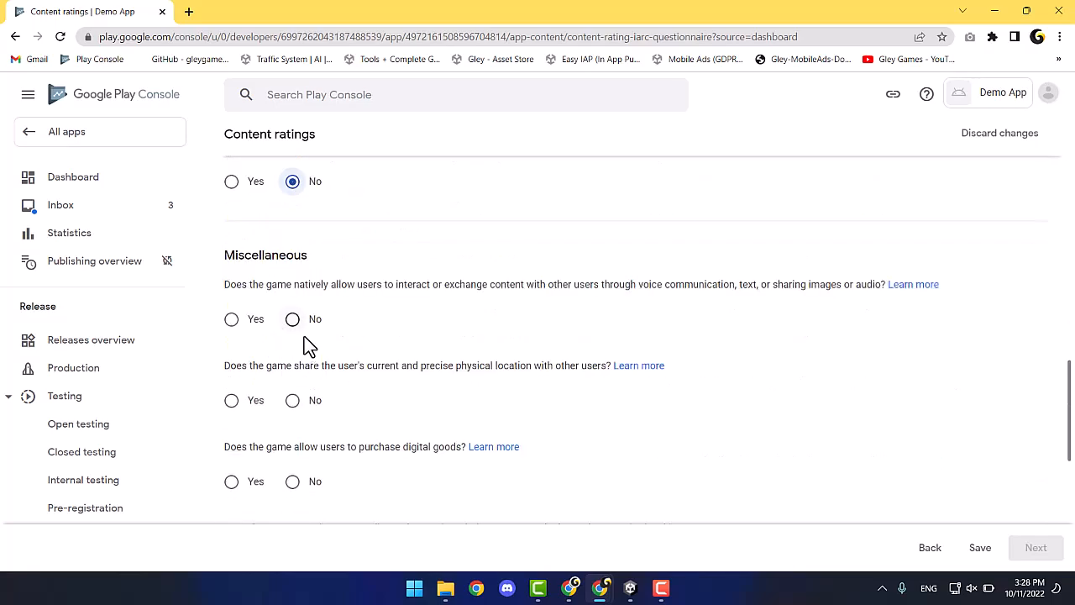
# Answer Yes to buying digital goods and No to the remaining interaction and content questions.
pyautogui.click(304, 329)
pyautogui.scroll(-1, 304, 329)
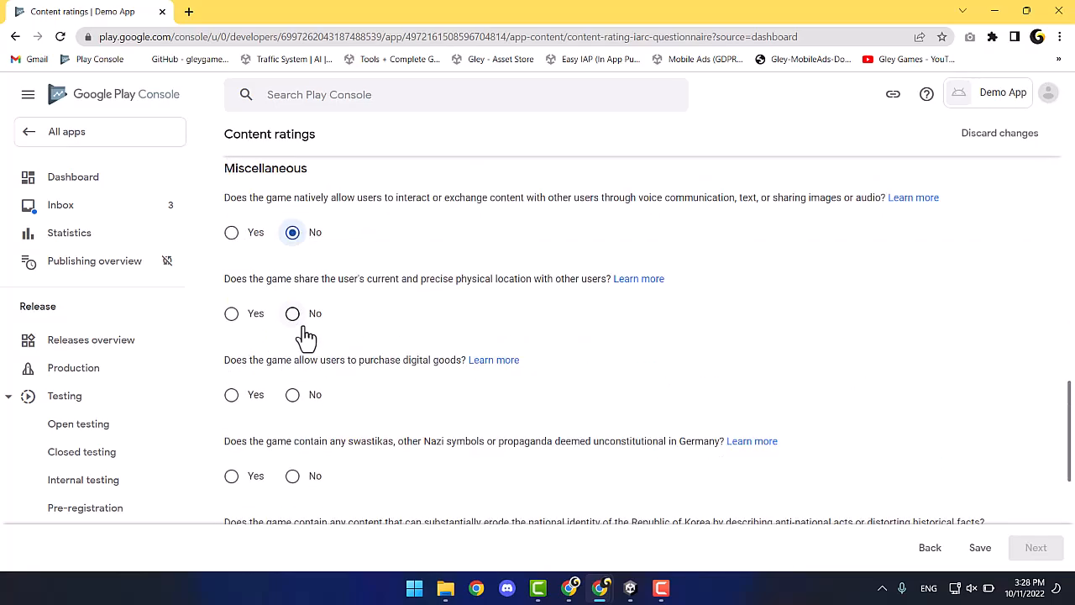
pyautogui.click(304, 334)
pyautogui.scroll(-1, 304, 335)
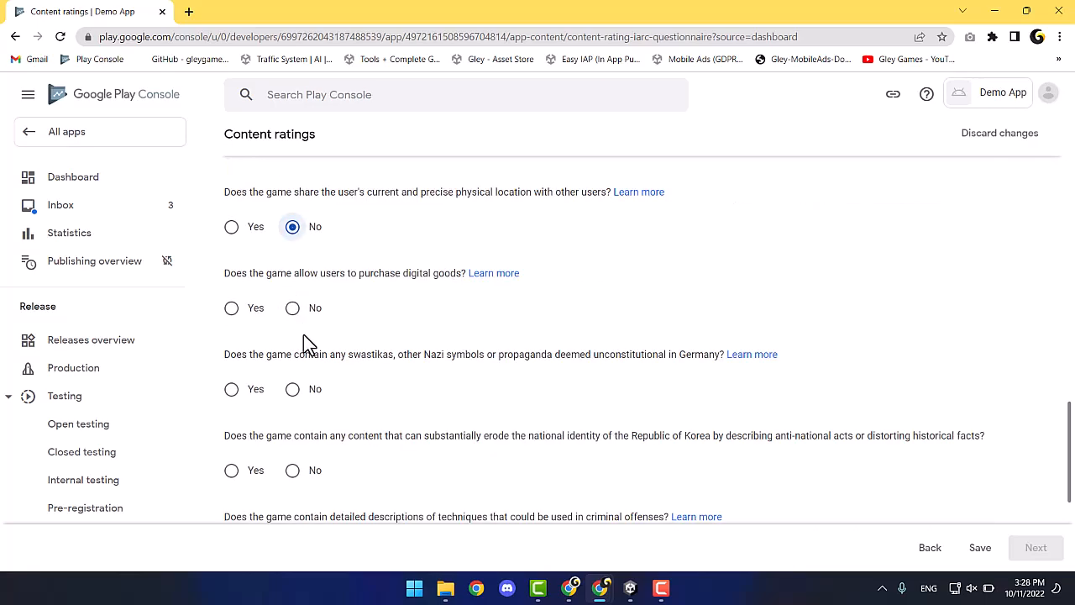
pyautogui.click(234, 311)
pyautogui.scroll(-1, 382, 328)
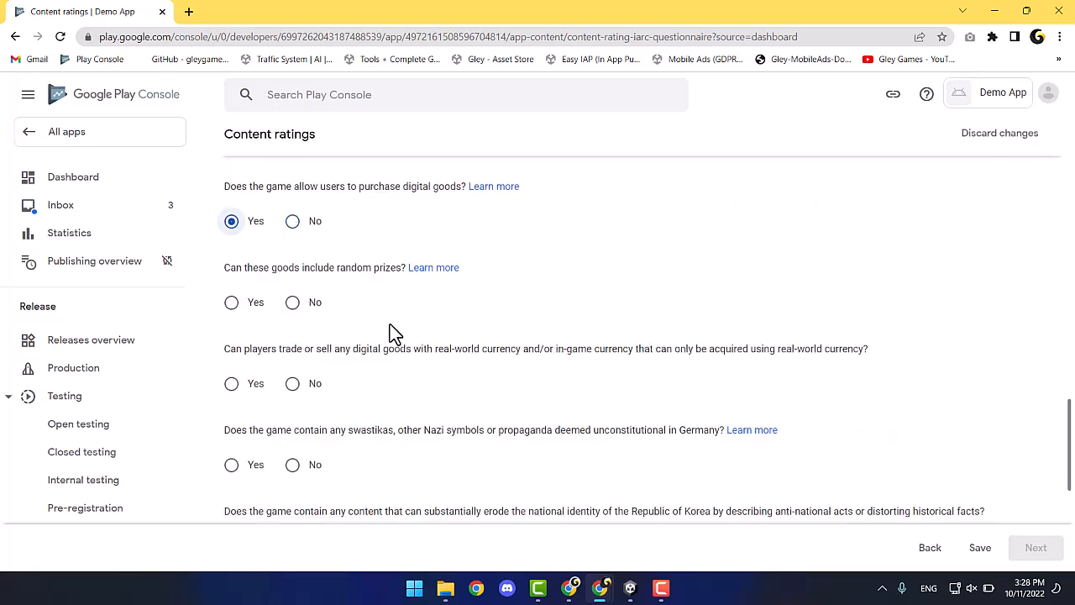
pyautogui.click(307, 305)
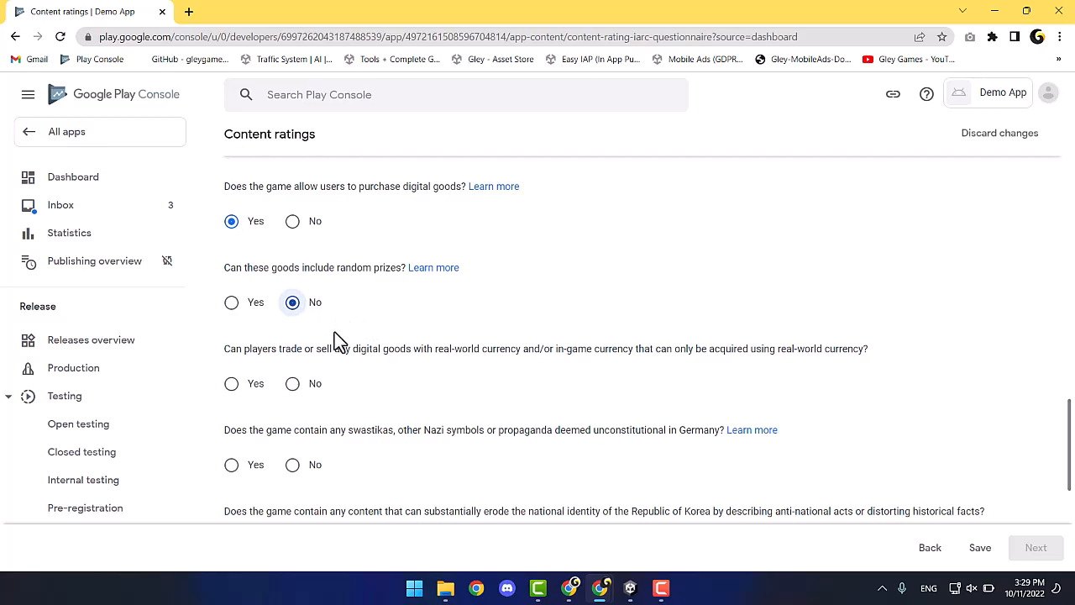
pyautogui.click(298, 384)
pyautogui.scroll(-1, 304, 388)
pyautogui.click(299, 385)
pyautogui.scroll(-1, 299, 385)
pyautogui.click(299, 385)
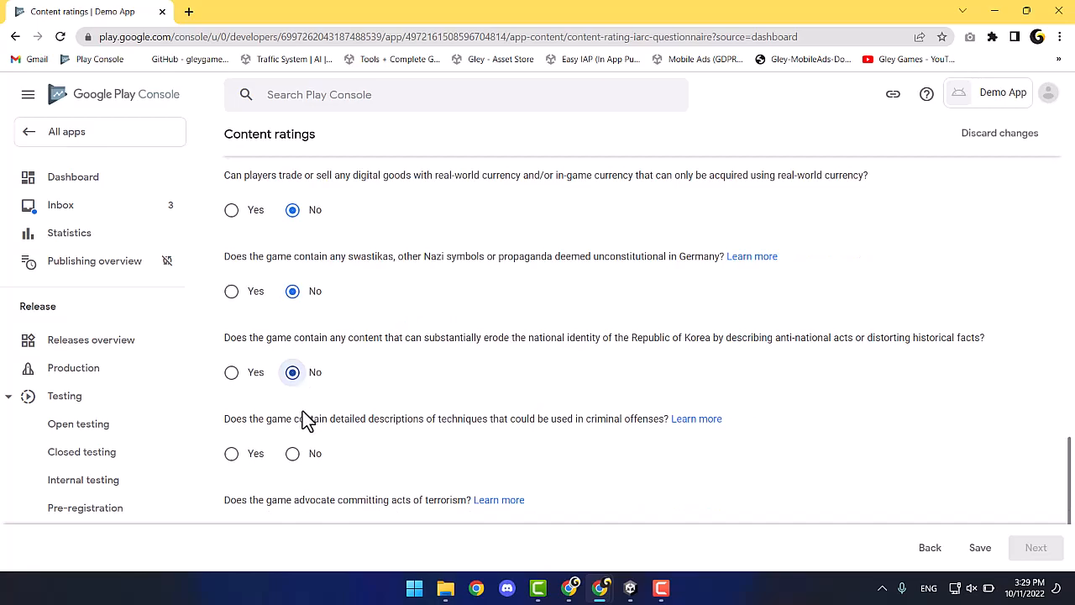
pyautogui.scroll(-1, 302, 411)
pyautogui.click(291, 372)
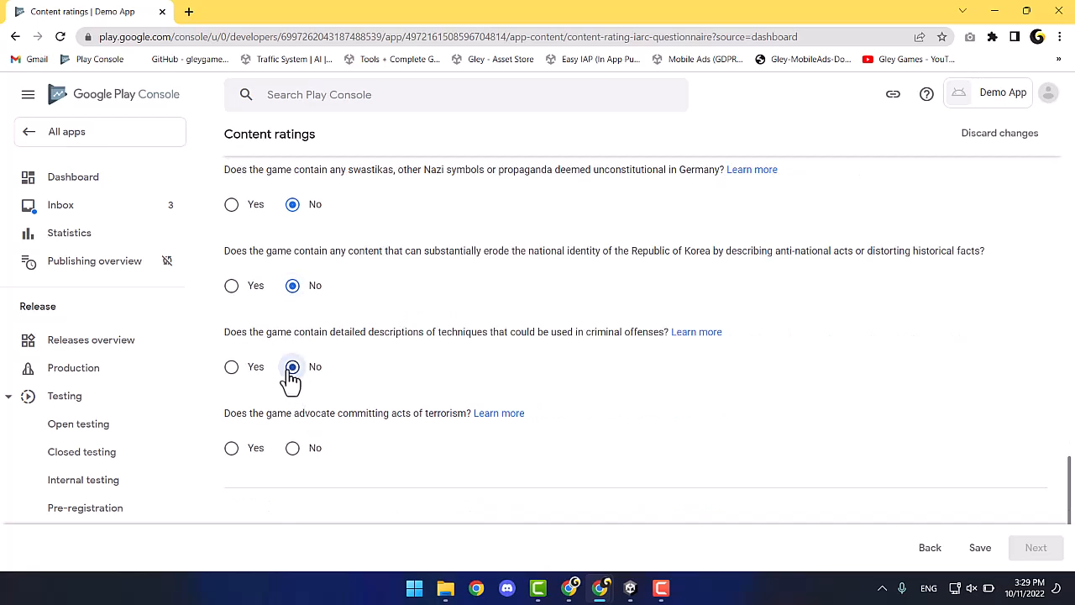
pyautogui.click(292, 454)
pyautogui.scroll(-1, 1007, 514)
# Save the answers and submit the questionnaire to receive the content ratings.
pyautogui.click(981, 553)
pyautogui.click(1036, 547)
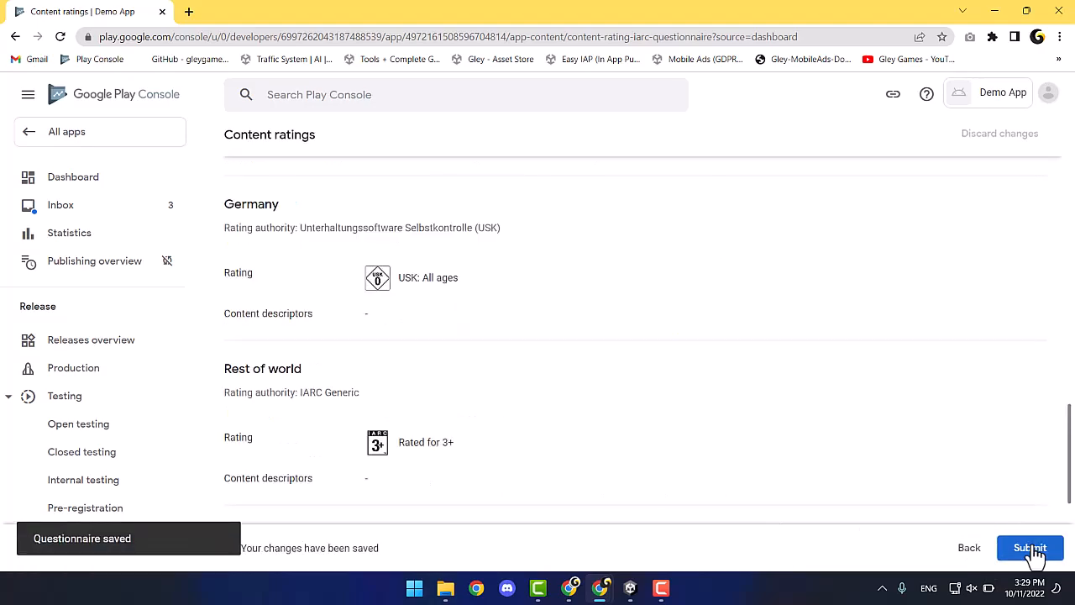
pyautogui.scroll(-1, 538, 353)
pyautogui.scroll(-2, 524, 348)
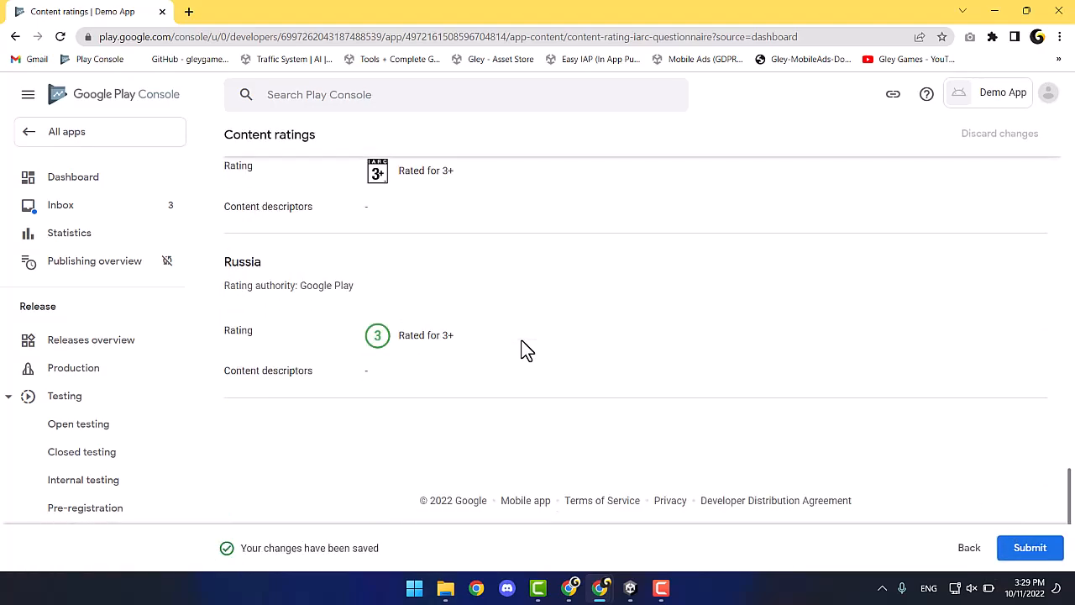
pyautogui.click(1031, 548)
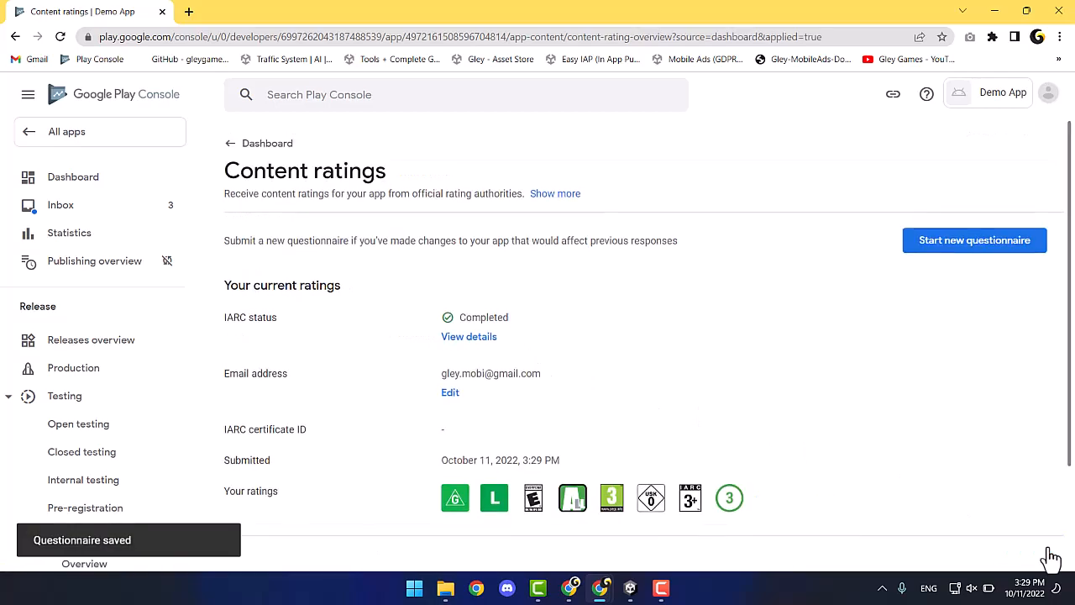
pyautogui.click(235, 149)
pyautogui.scroll(-5, 284, 282)
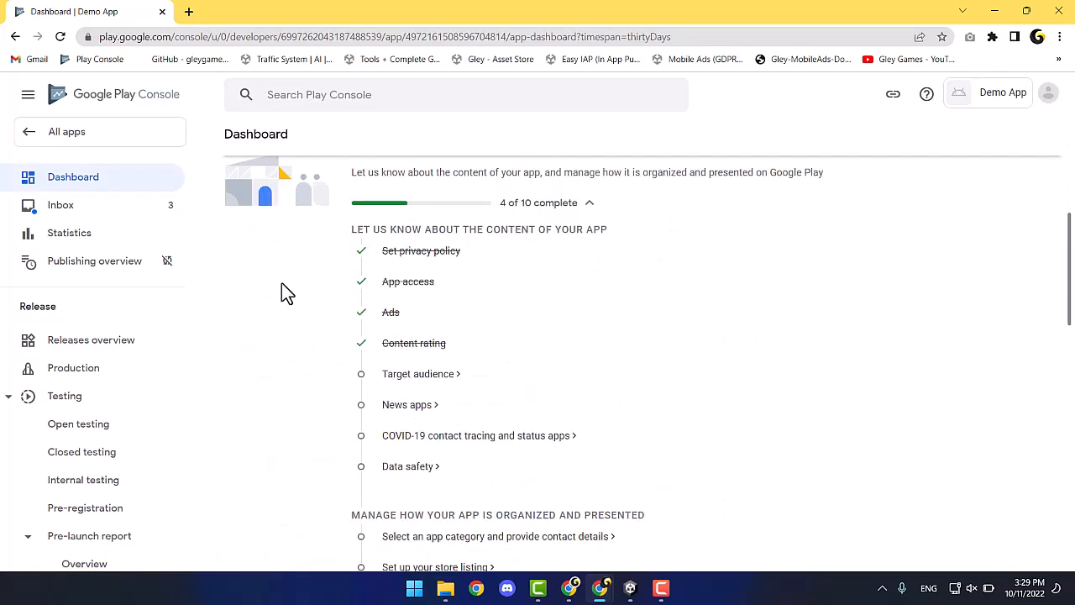
# Set the target audience to ages 18 and over, noting possible appeal to children, and save.
pyautogui.click(403, 382)
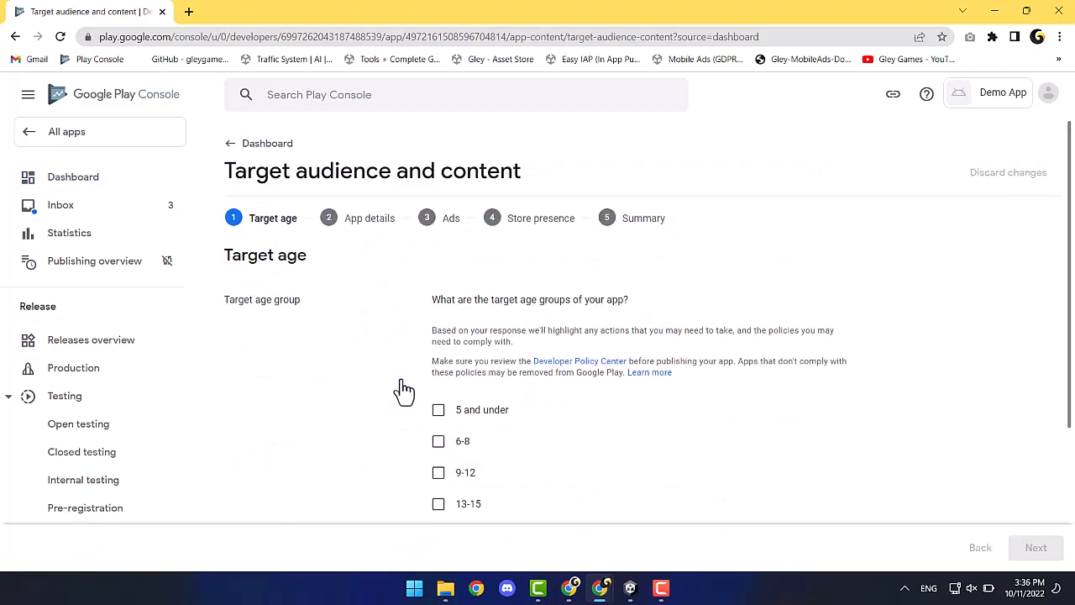
pyautogui.scroll(-2, 403, 389)
pyautogui.click(438, 391)
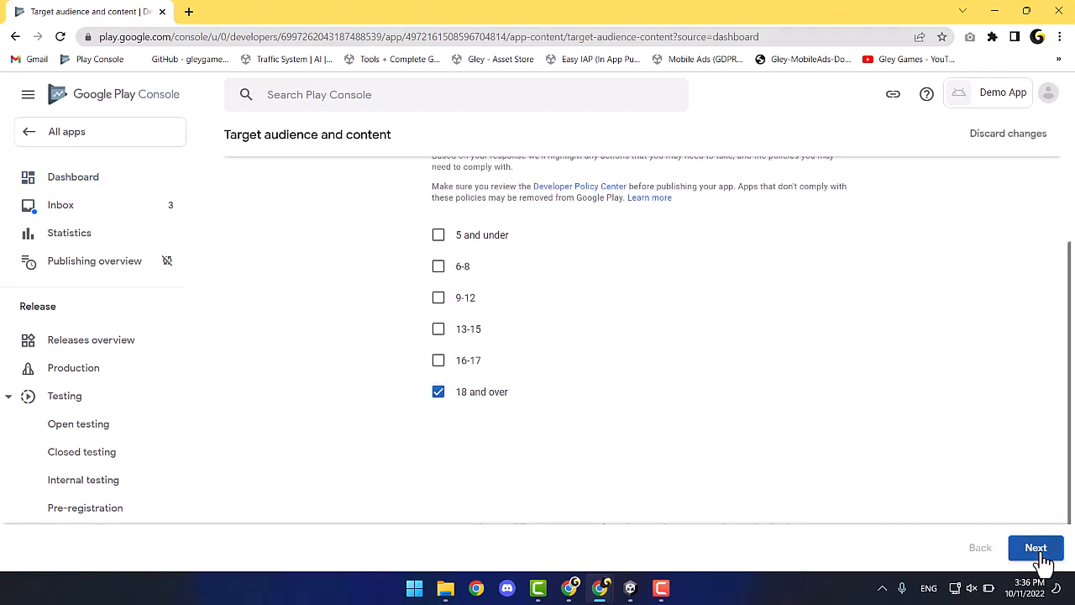
pyautogui.click(1036, 546)
pyautogui.click(439, 390)
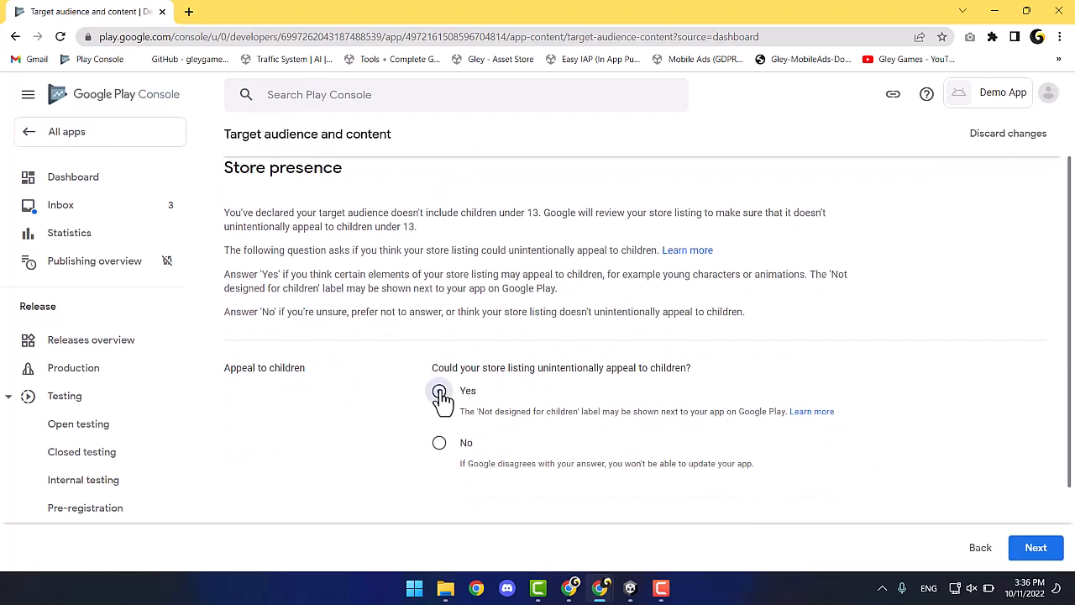
pyautogui.click(1033, 547)
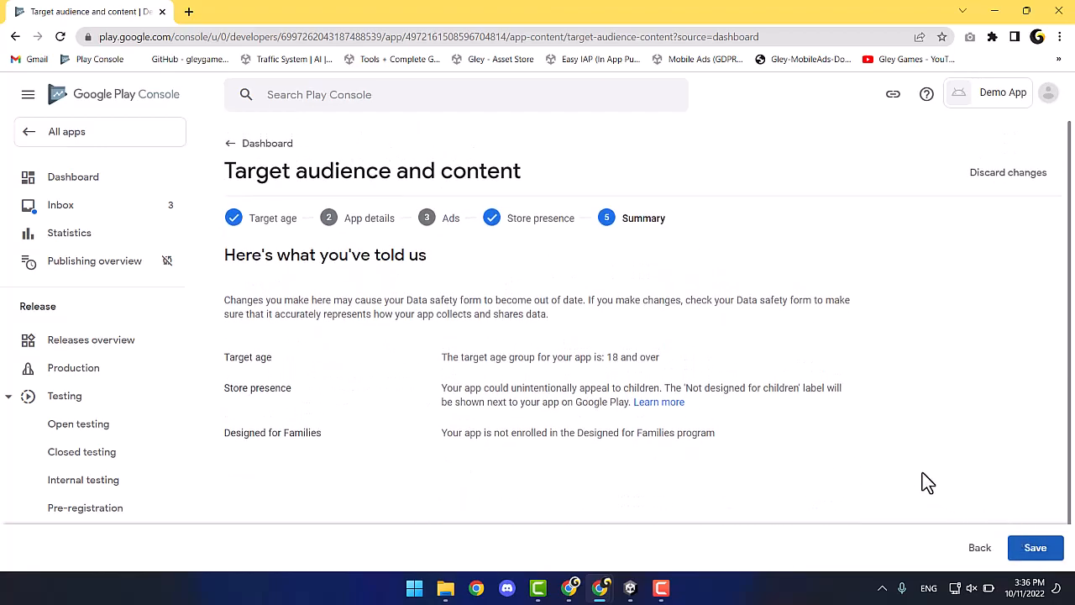
pyautogui.click(1035, 554)
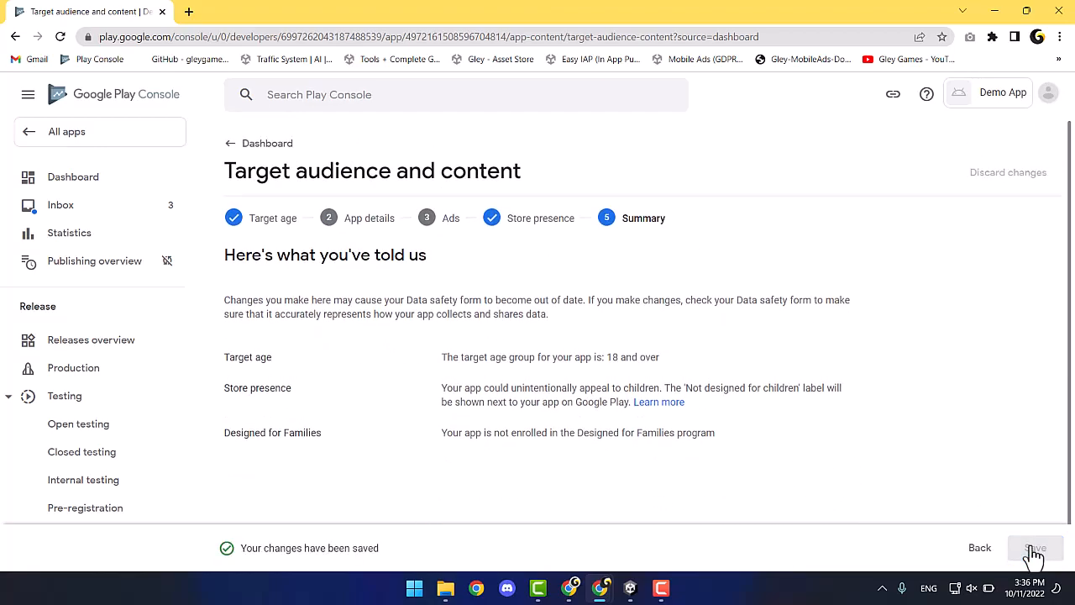
pyautogui.click(250, 151)
# Declare in the News apps task that the app is not a news app.
pyautogui.scroll(-1, 273, 327)
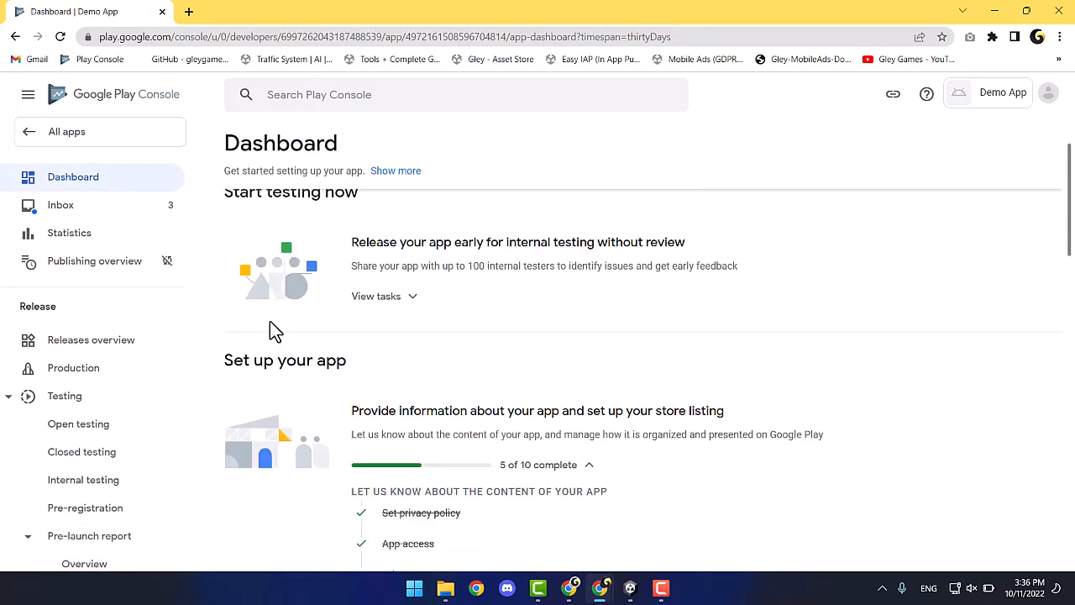
pyautogui.scroll(-4, 273, 332)
pyautogui.click(409, 320)
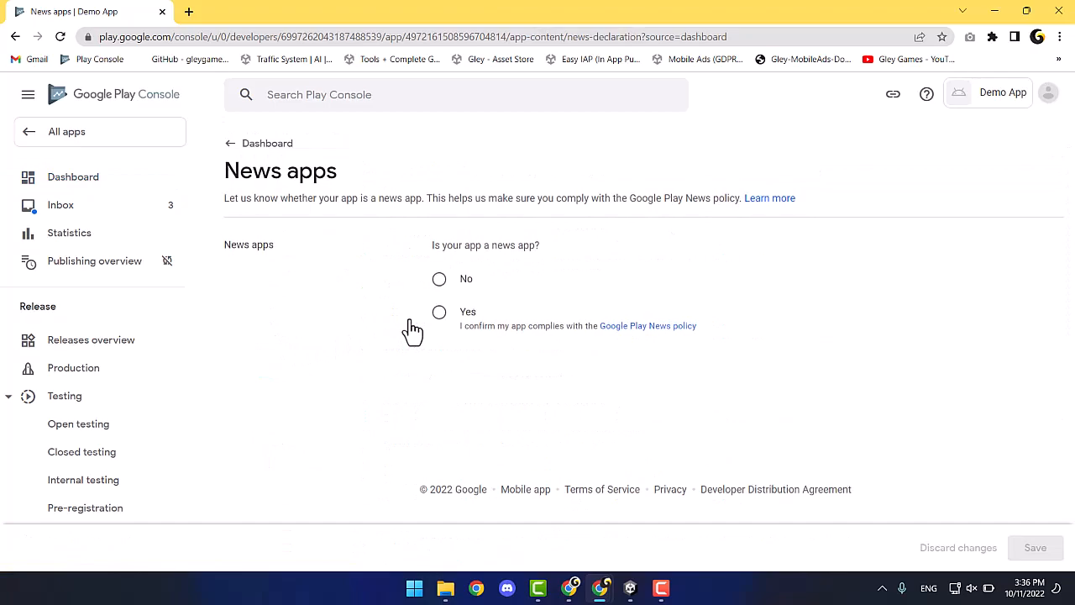
pyautogui.click(440, 280)
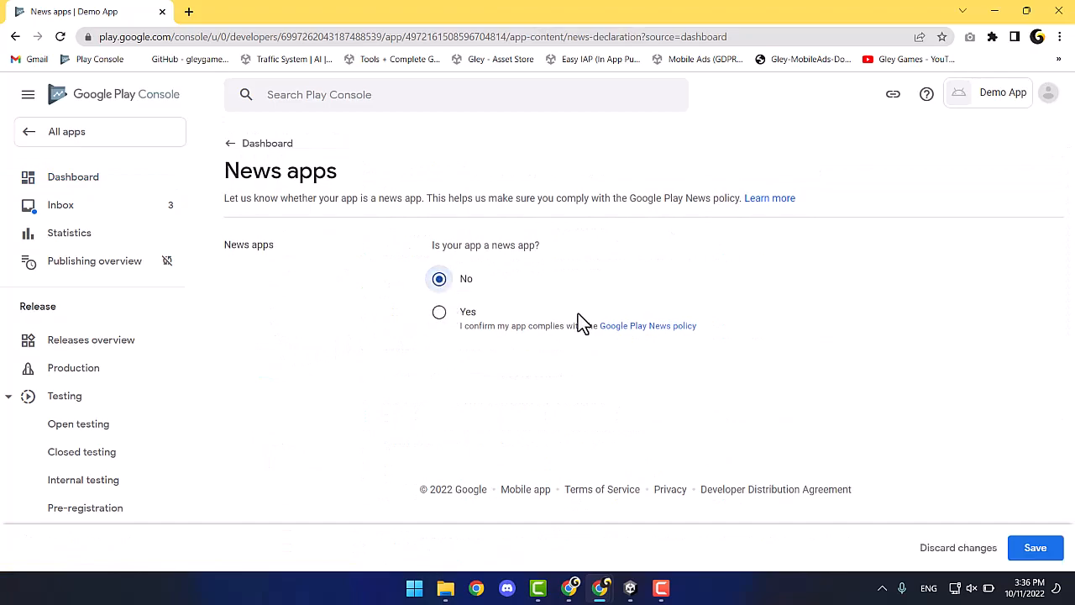
pyautogui.click(1025, 550)
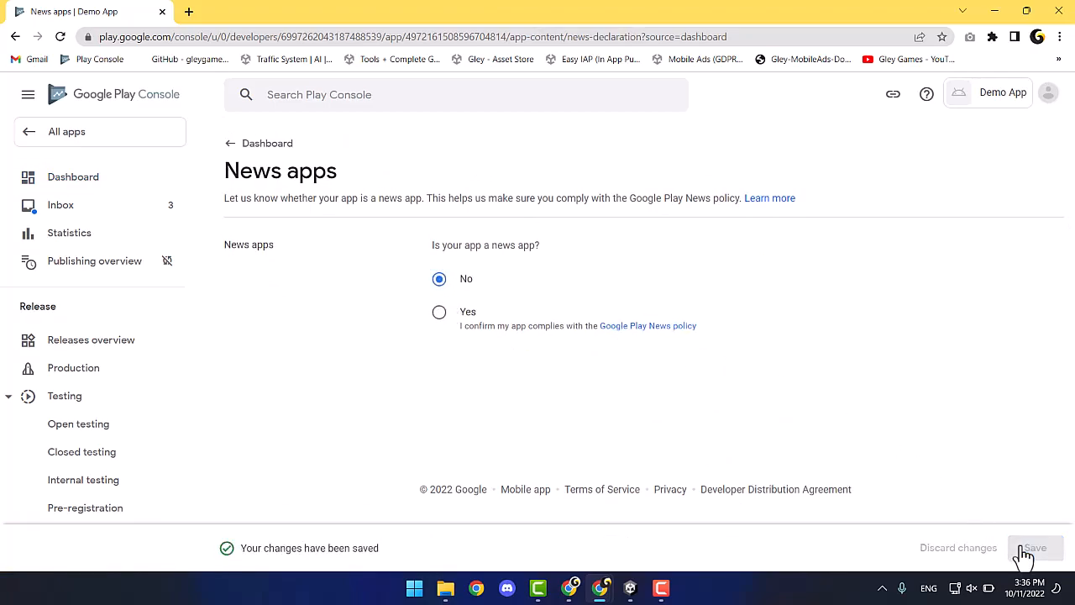
pyautogui.click(235, 144)
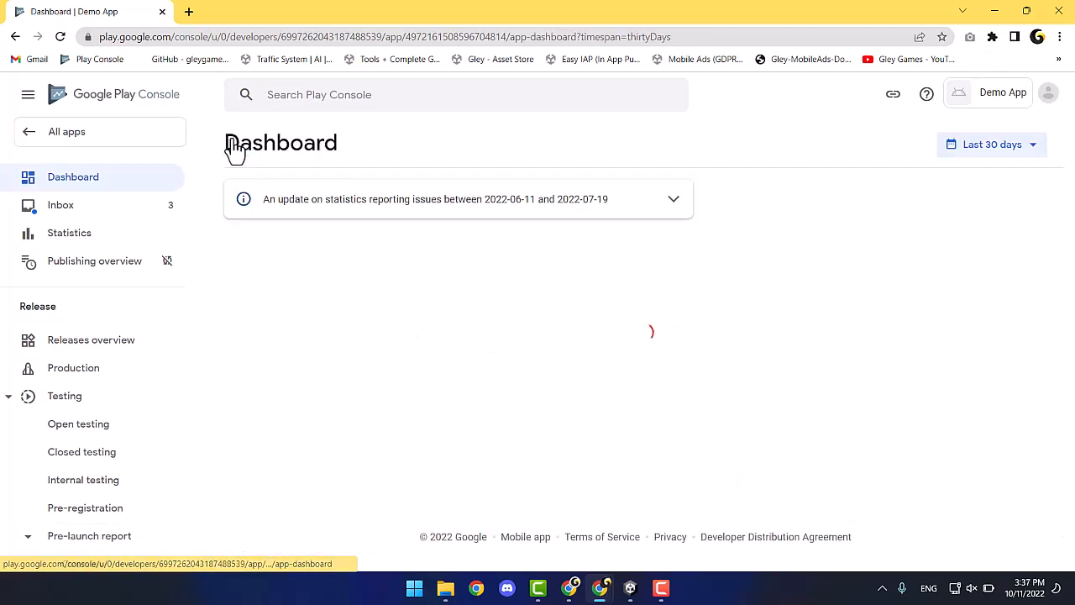
# Declare the app is not a COVID-19 contact tracing or status app.
pyautogui.scroll(-1, 251, 298)
pyautogui.scroll(-4, 251, 301)
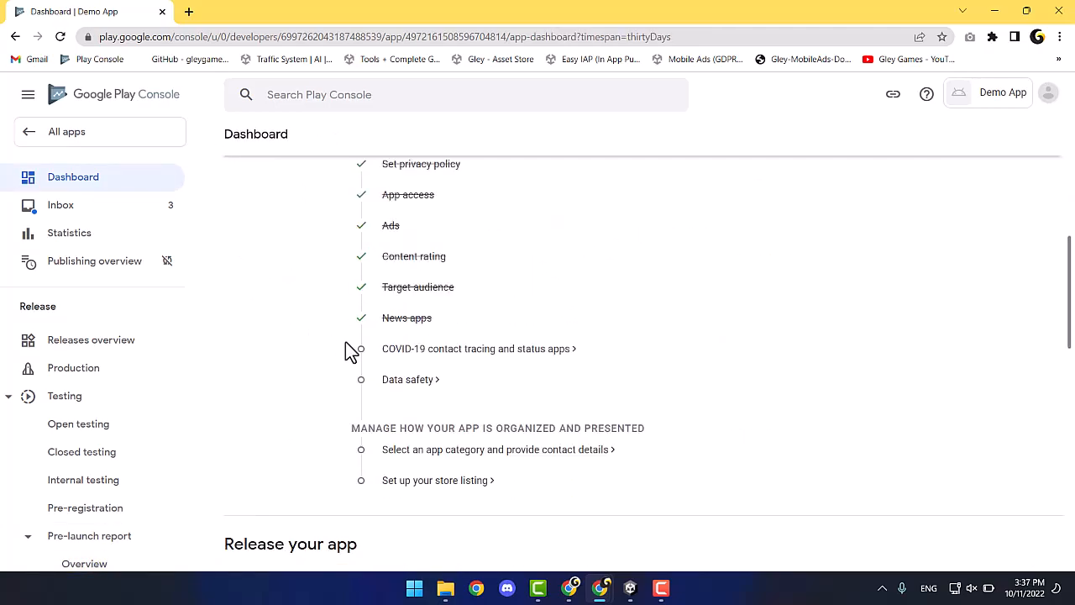
pyautogui.click(411, 351)
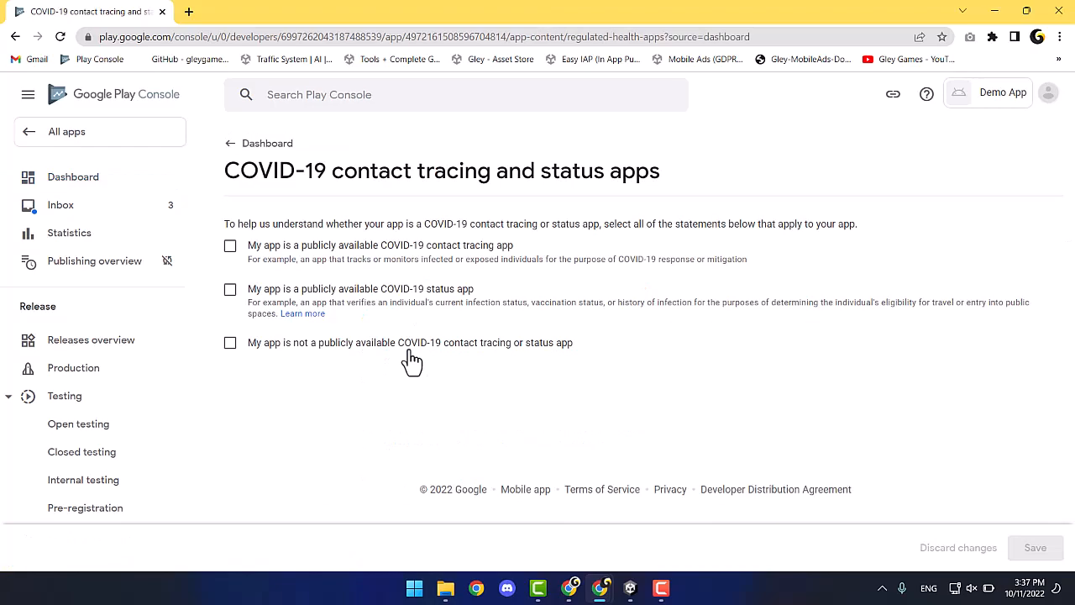
pyautogui.click(230, 342)
pyautogui.click(1035, 548)
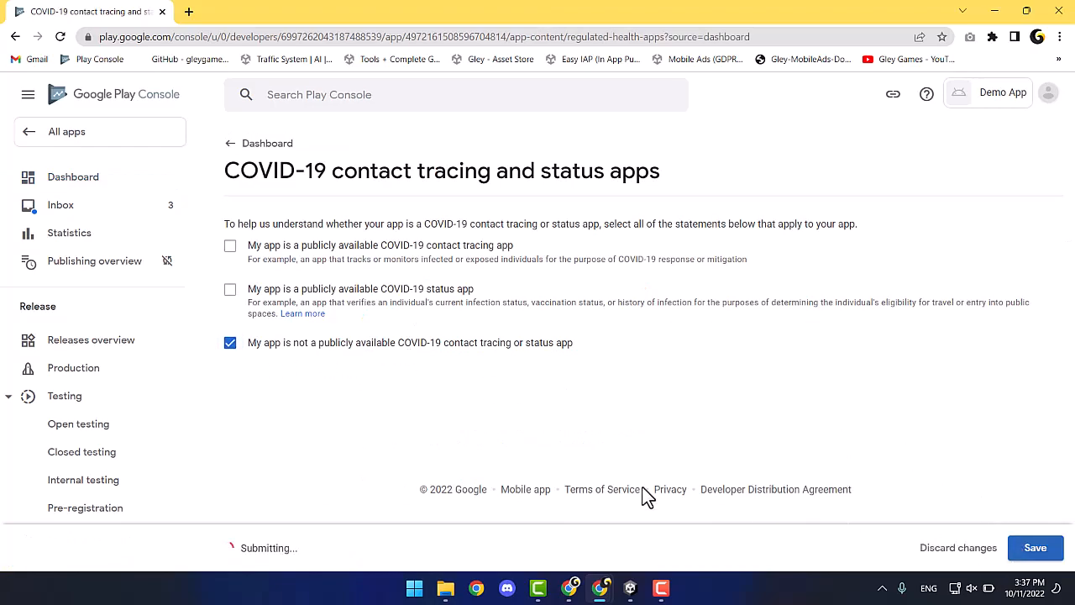
pyautogui.click(238, 148)
pyautogui.scroll(-5, 247, 336)
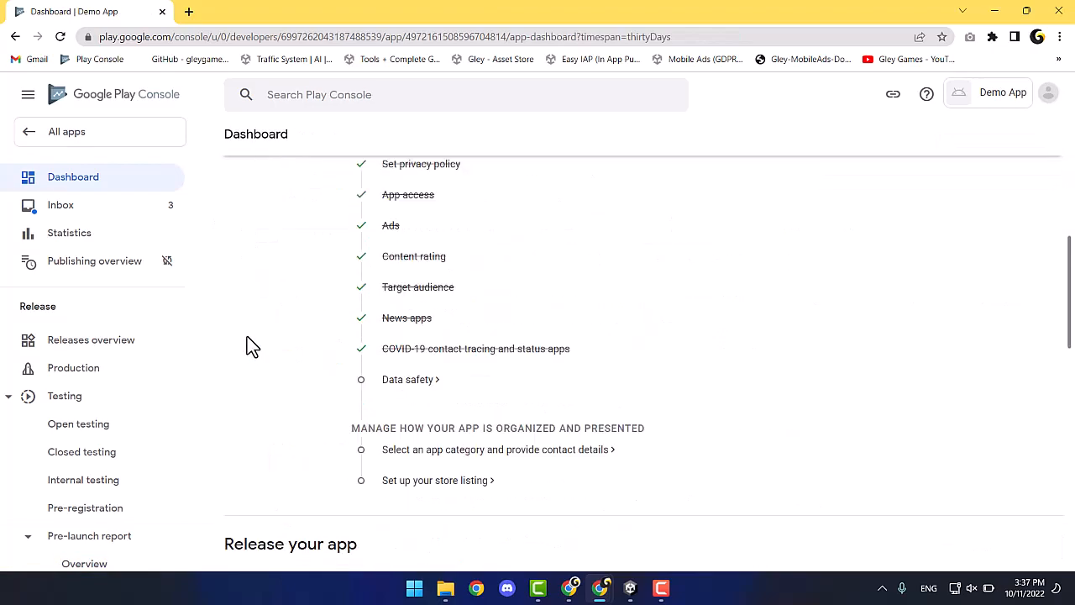
# State that the app collects user data, encrypts it in transit, and allows deletion requests.
pyautogui.click(391, 386)
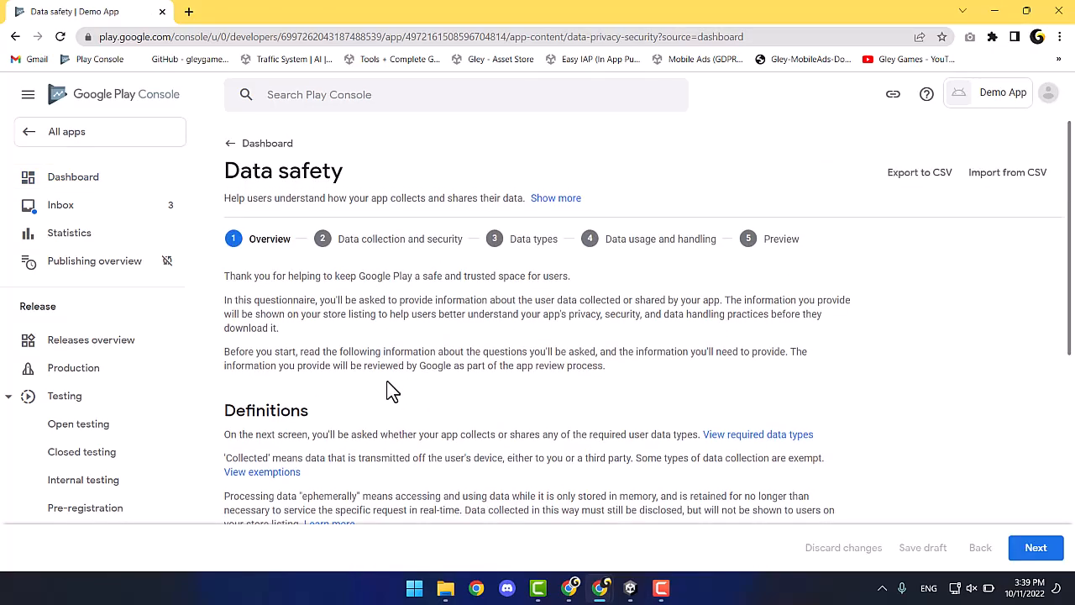
pyautogui.scroll(-5, 391, 391)
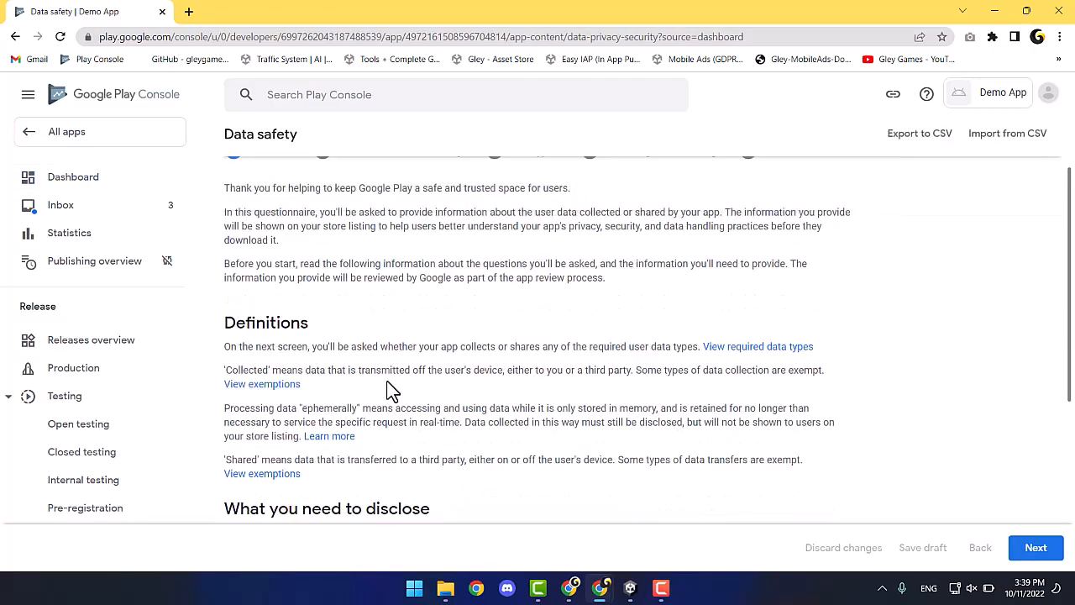
pyautogui.scroll(-1, 390, 387)
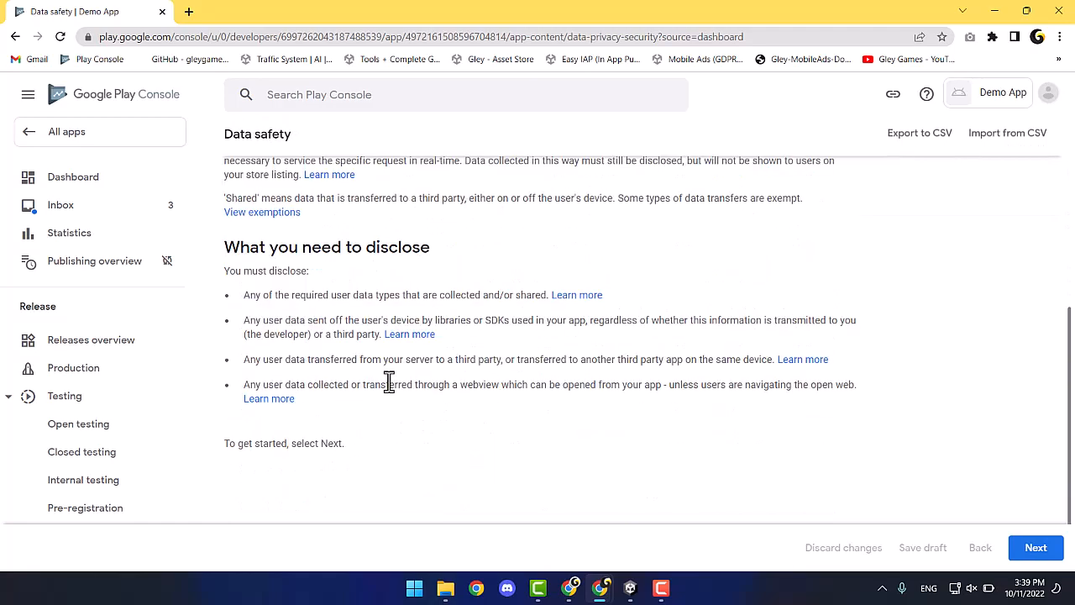
pyautogui.click(1035, 547)
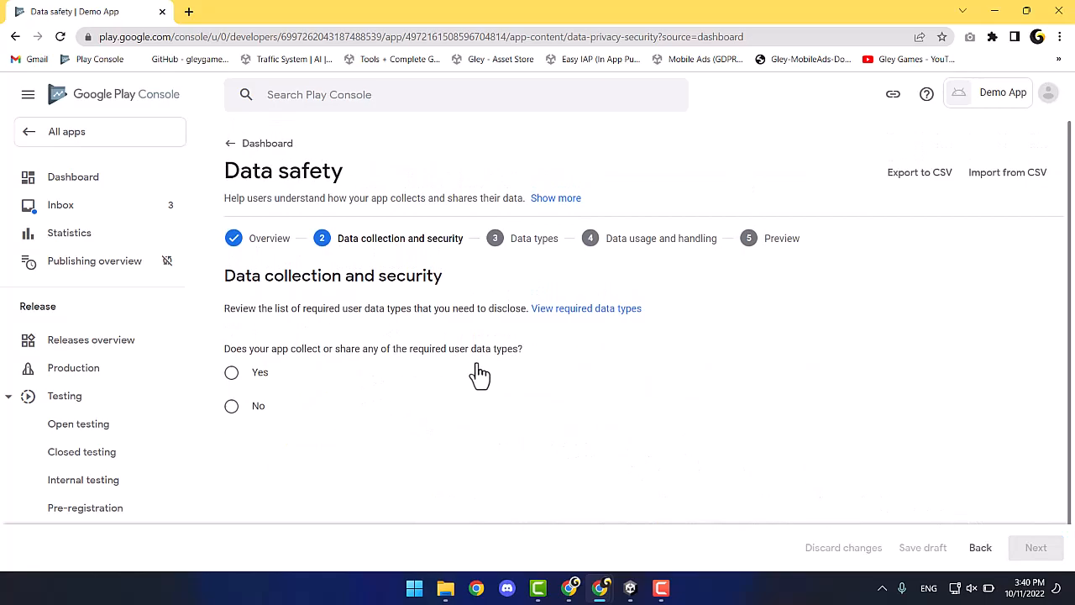
pyautogui.click(231, 373)
pyautogui.scroll(-3, 339, 387)
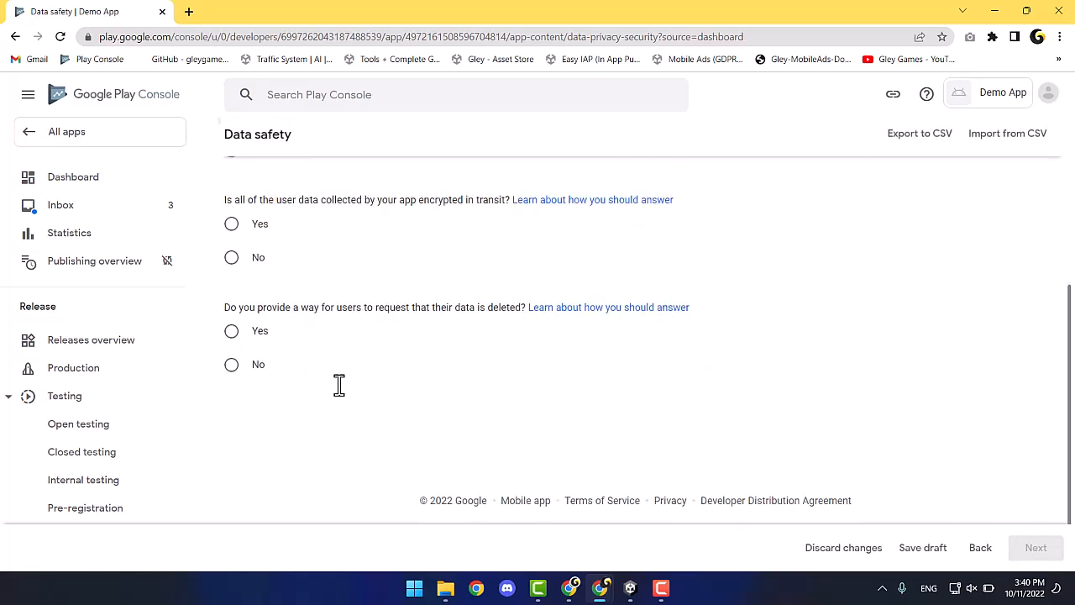
pyautogui.click(231, 225)
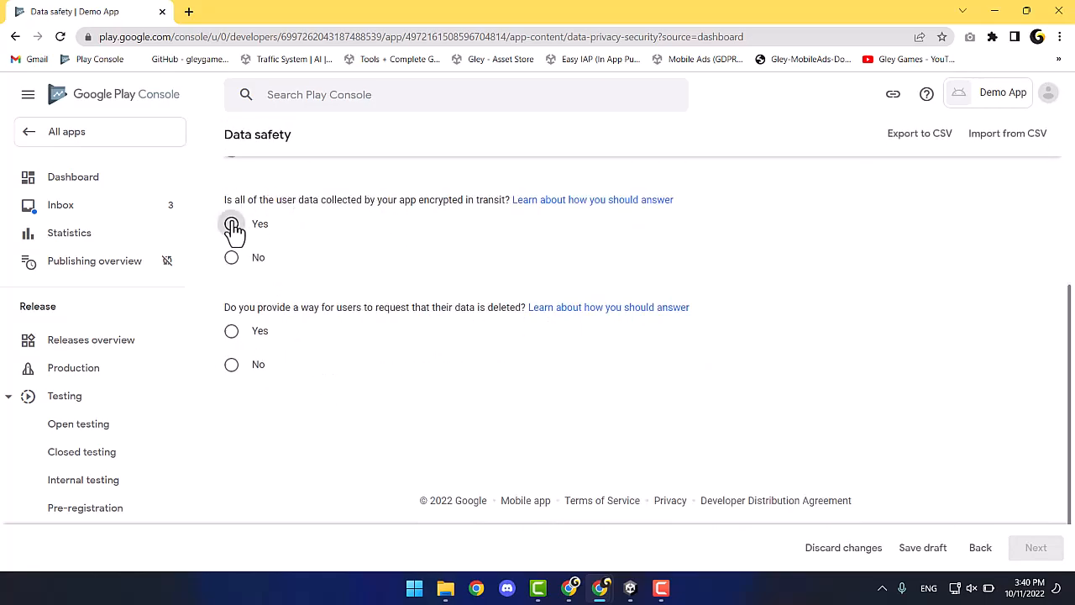
pyautogui.click(232, 336)
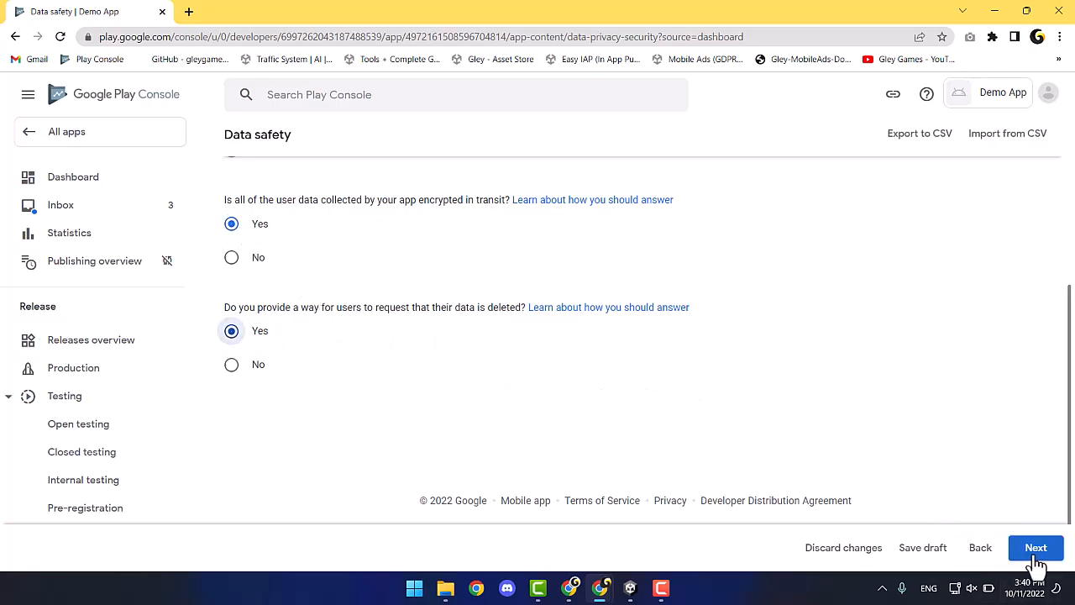
pyautogui.click(1036, 558)
# Select Device or other IDs as the only collected data type.
pyautogui.scroll(-3, 690, 391)
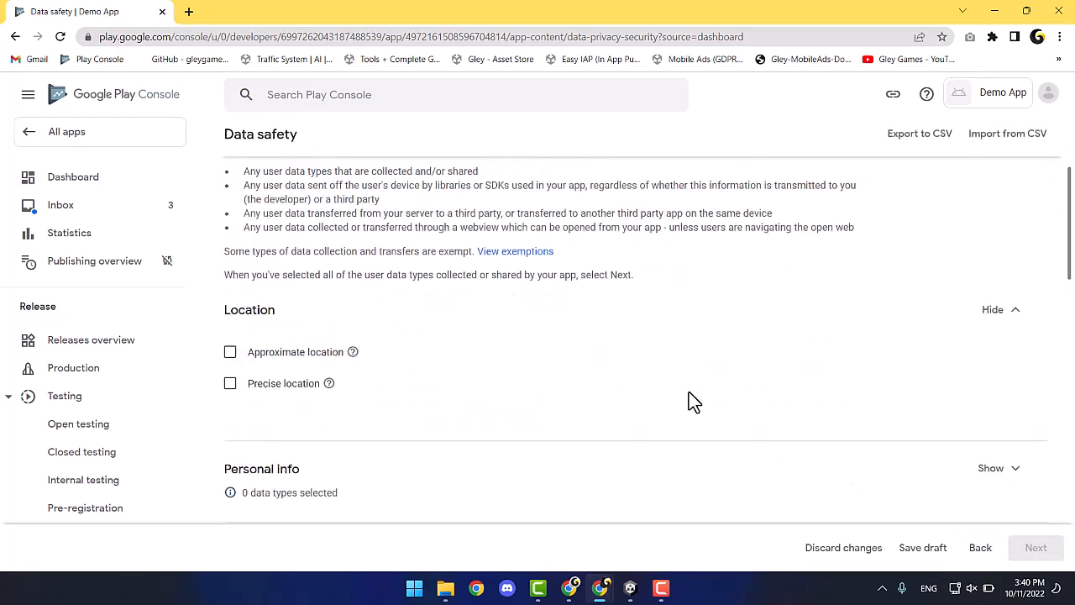
pyautogui.scroll(-6, 378, 370)
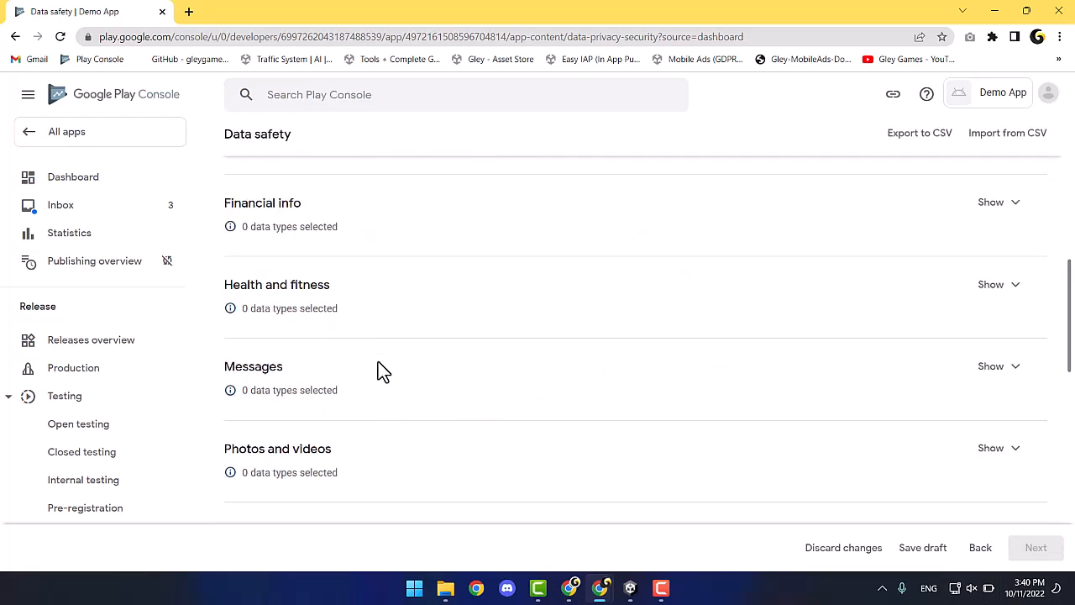
pyautogui.scroll(-5, 377, 370)
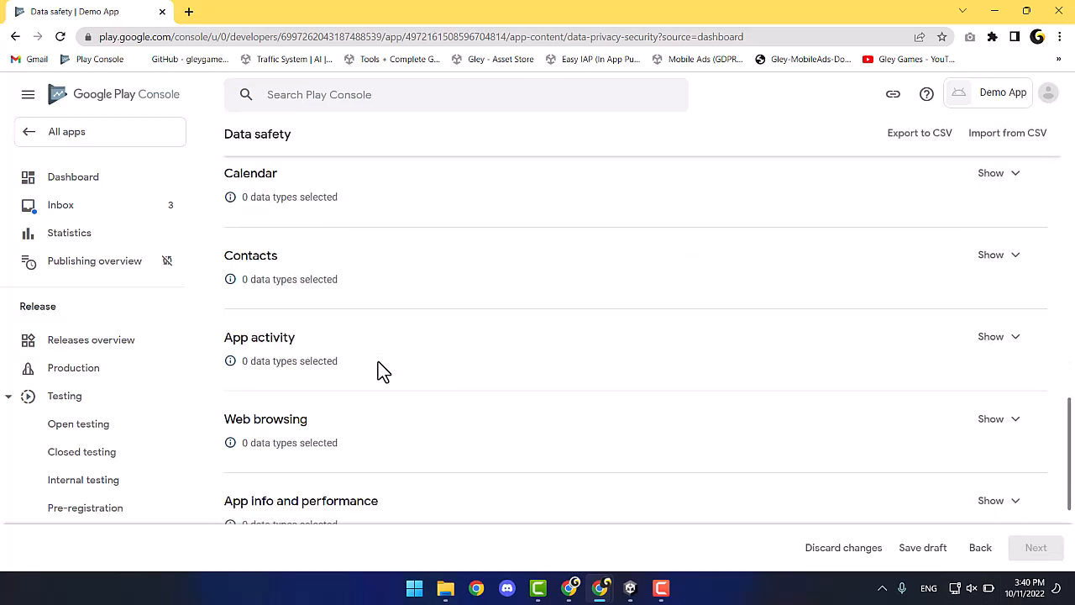
pyautogui.click(1012, 412)
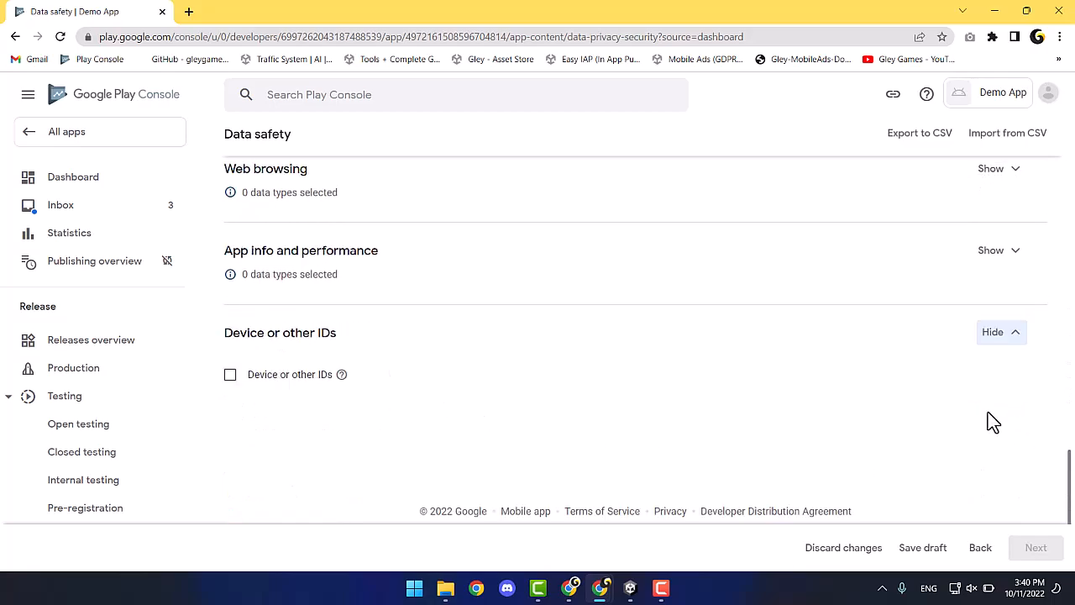
pyautogui.click(230, 375)
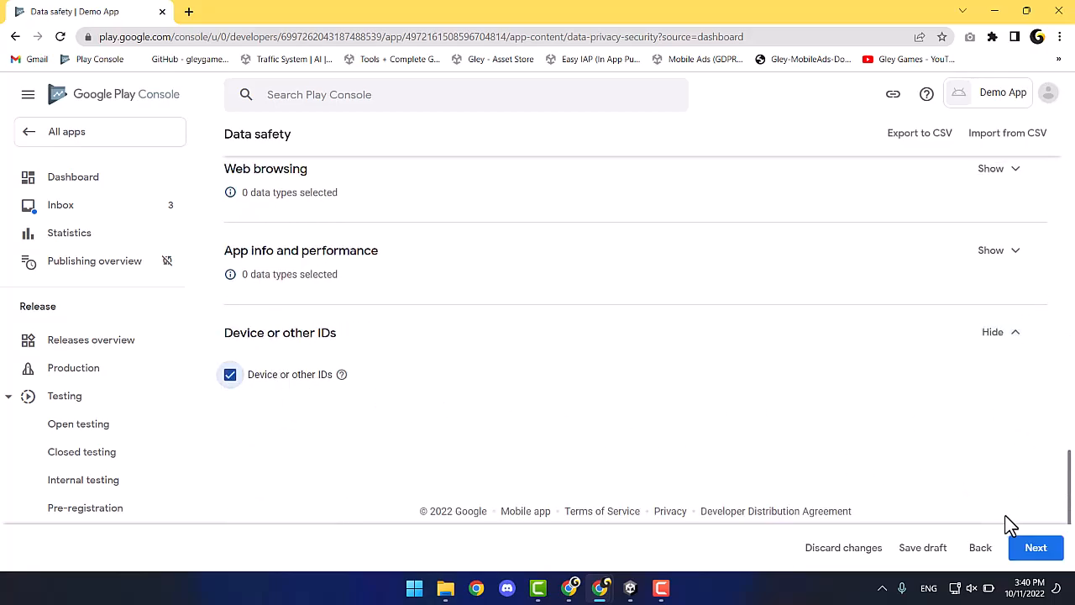
pyautogui.click(1035, 548)
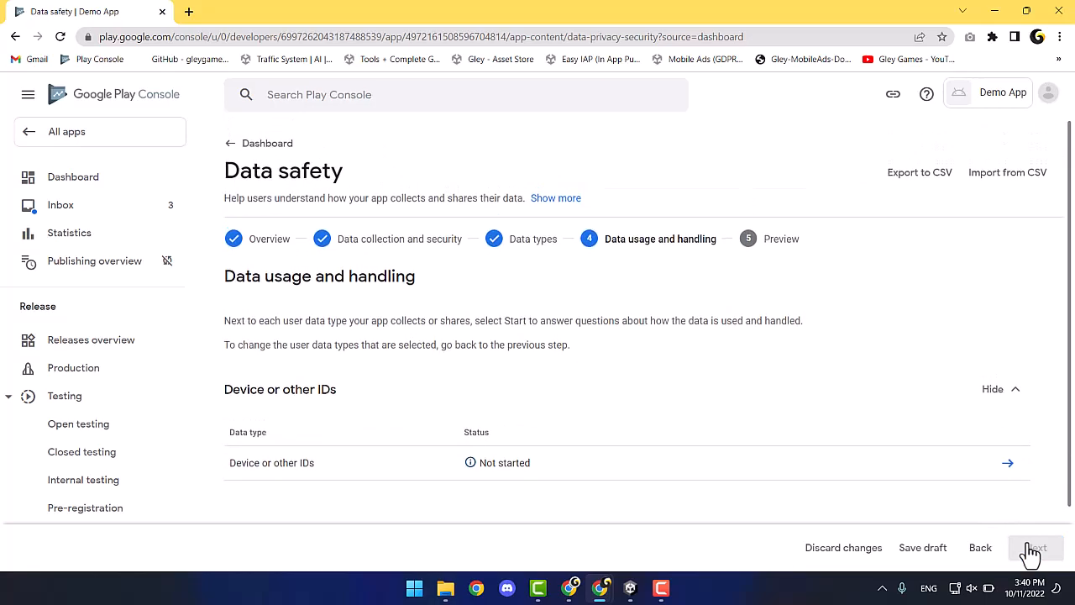
pyautogui.click(1010, 464)
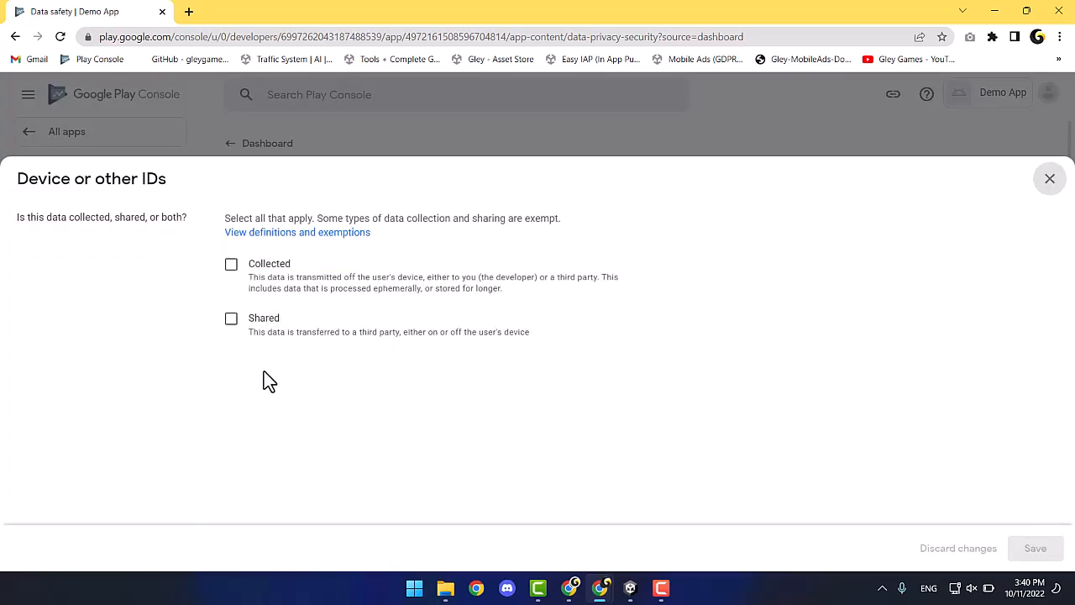
# Mark device IDs as collected and shared, ephemeral, required, and used for advertising or marketing.
pyautogui.click(235, 266)
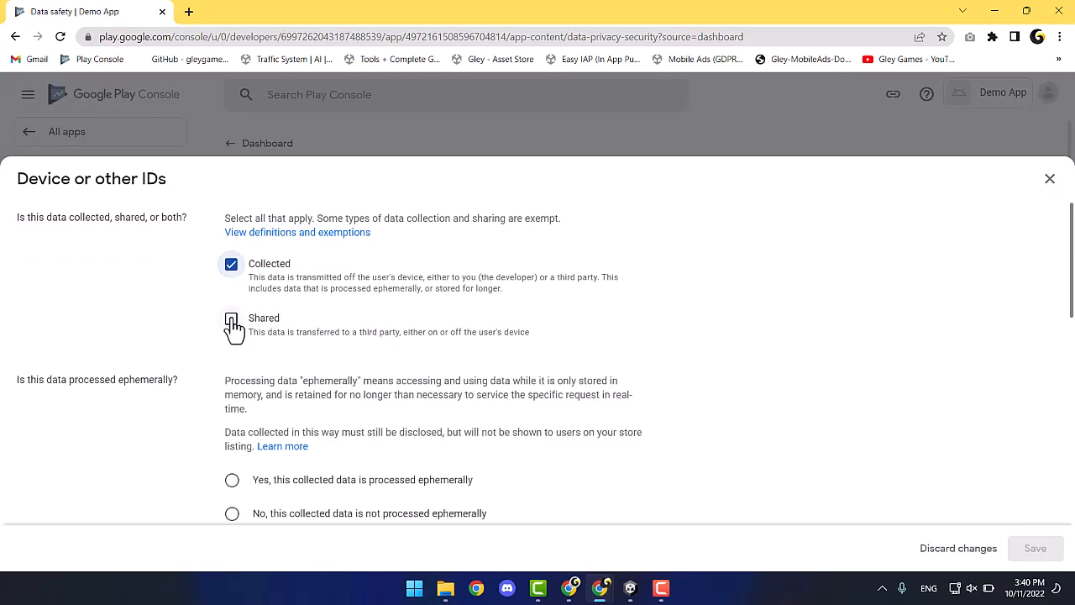
pyautogui.click(232, 322)
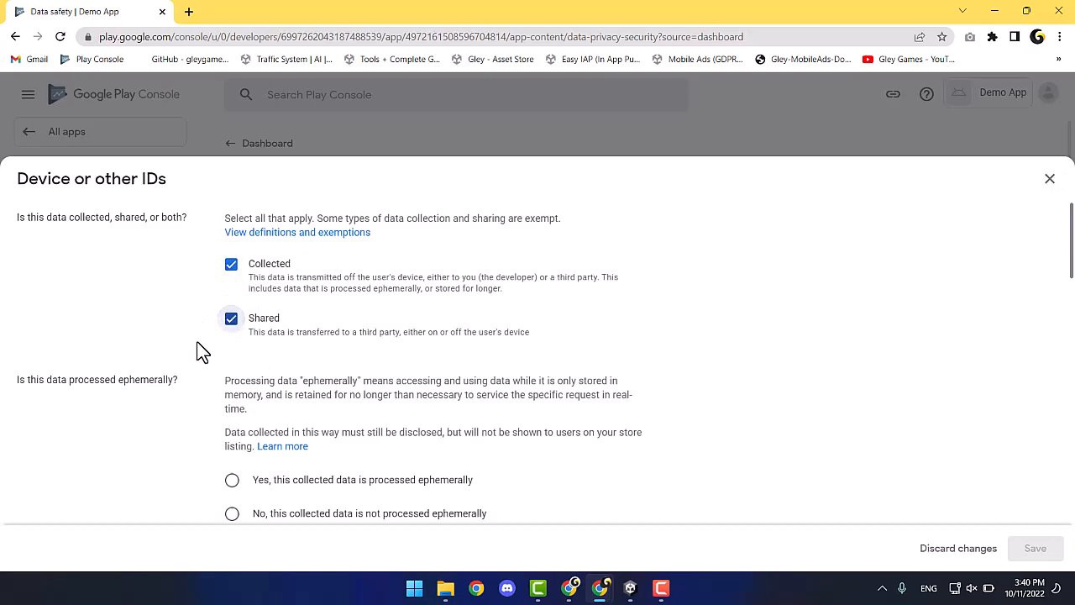
pyautogui.scroll(-3, 197, 343)
pyautogui.click(232, 257)
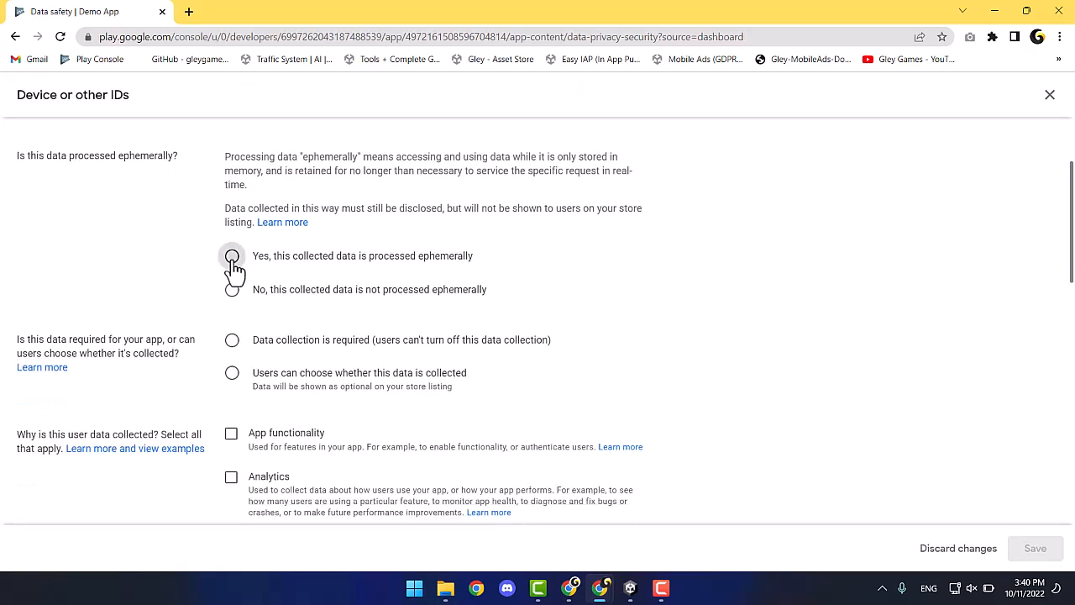
pyautogui.click(232, 341)
pyautogui.scroll(-3, 215, 352)
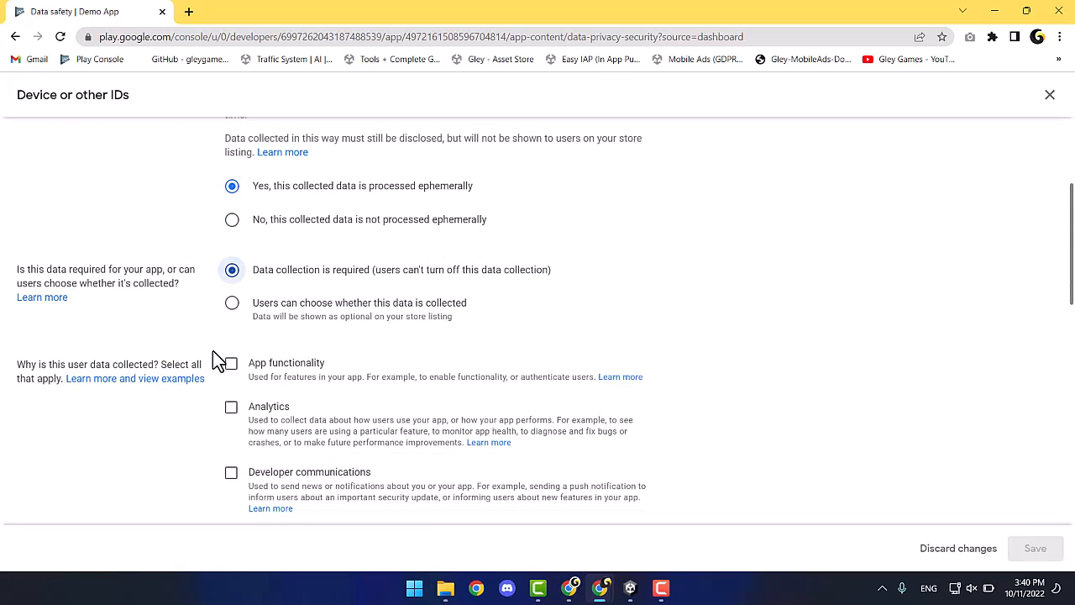
pyautogui.click(232, 329)
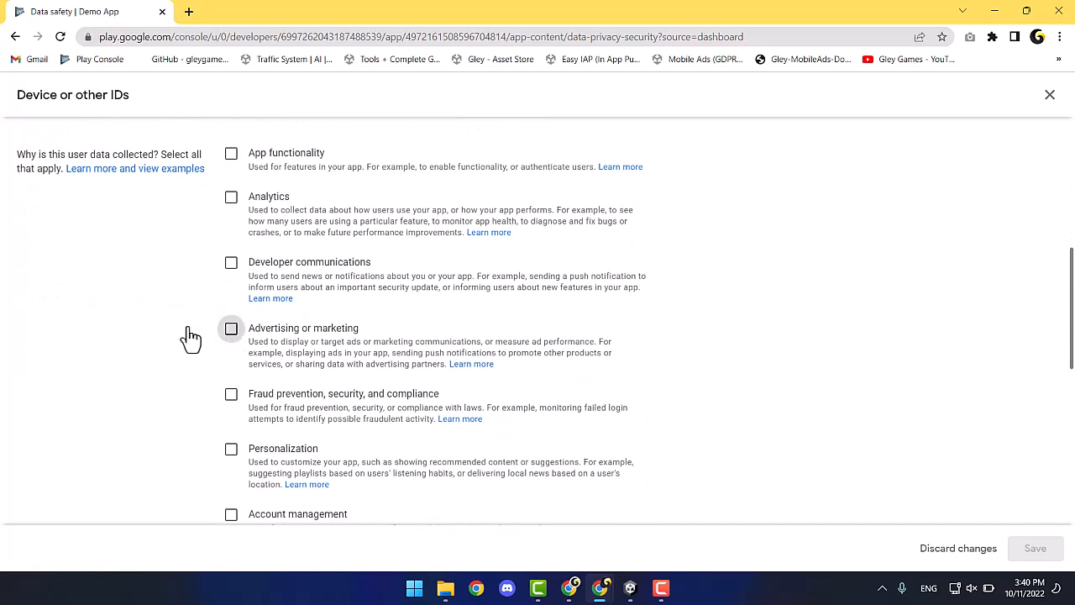
pyautogui.scroll(-3, 187, 336)
pyautogui.scroll(-3, 186, 334)
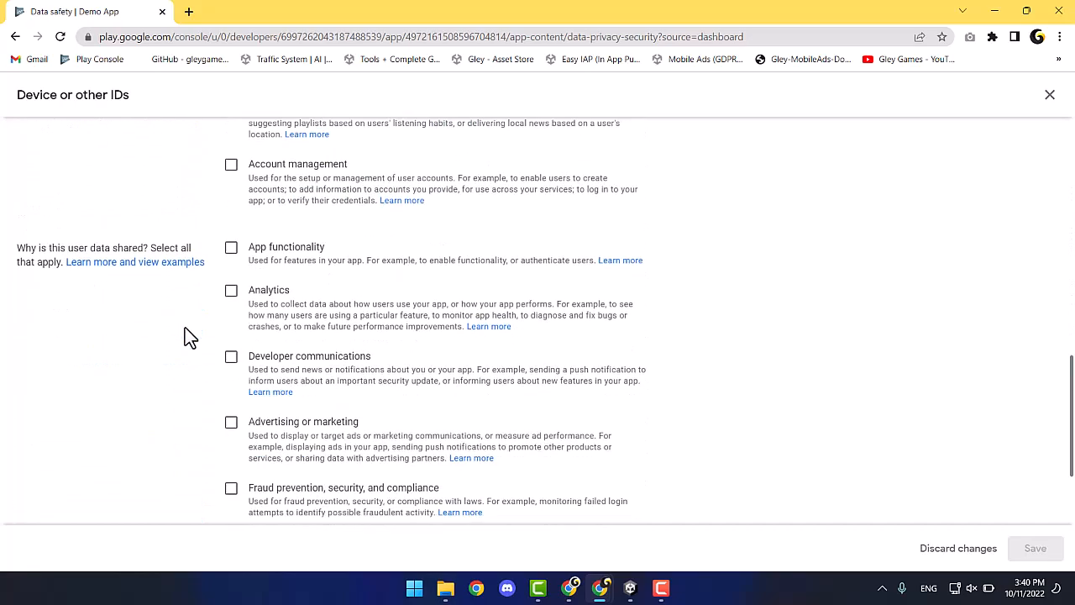
pyautogui.click(231, 286)
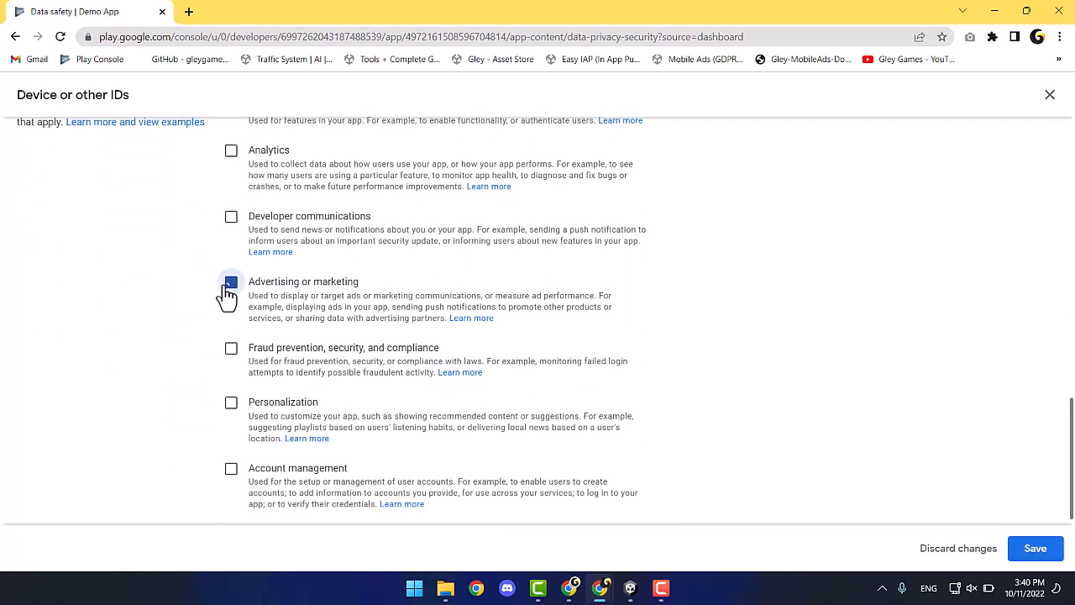
pyautogui.scroll(-1, 211, 310)
pyautogui.click(1050, 548)
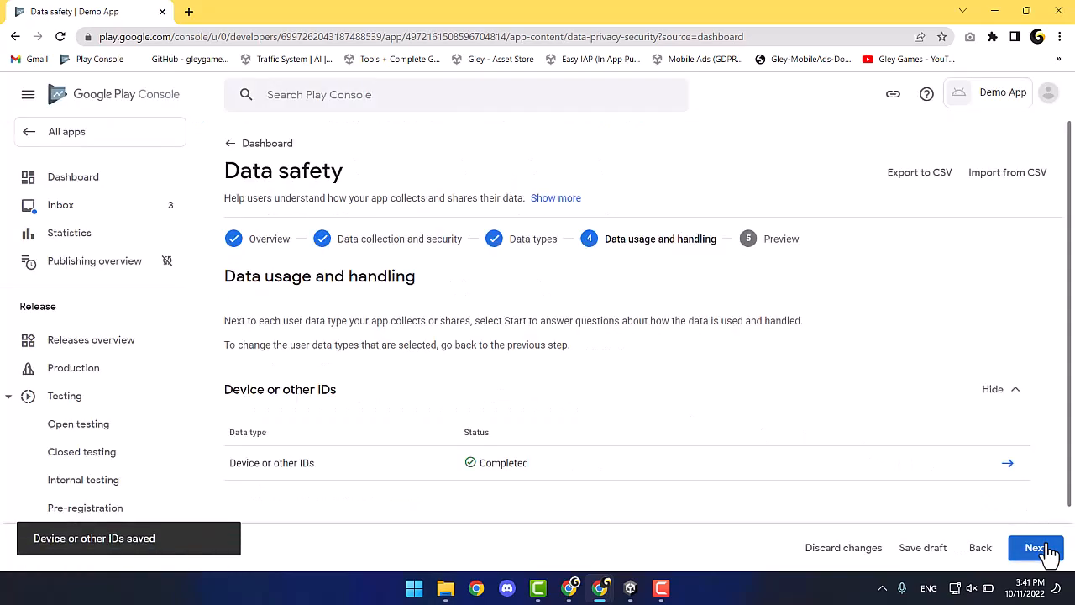
# Submit the Data safety declaration from its preview and return to the dashboard.
pyautogui.click(1048, 551)
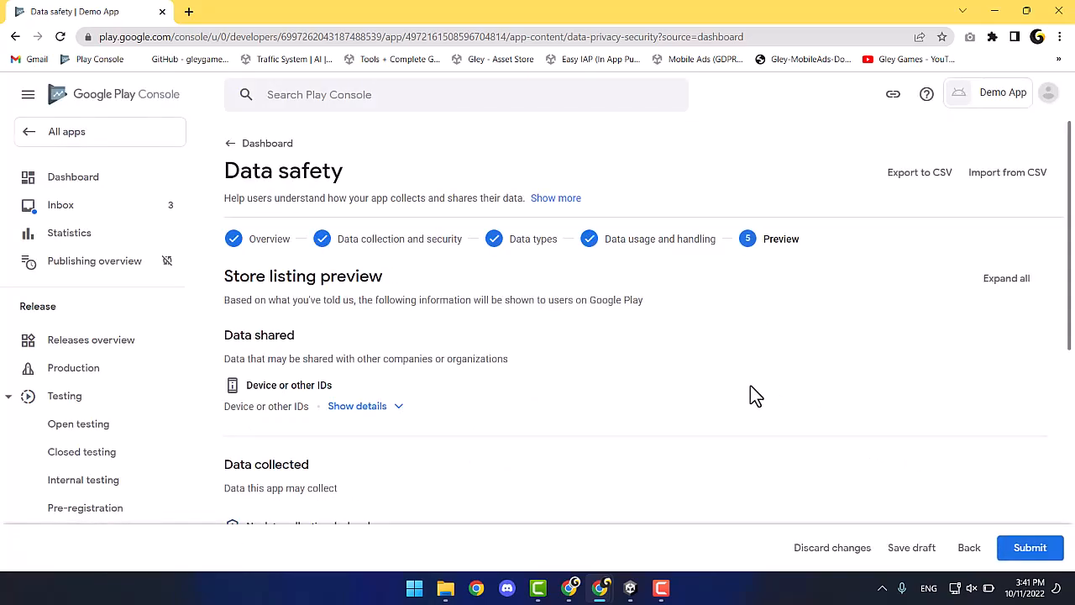
pyautogui.scroll(-5, 750, 394)
pyautogui.scroll(5, 750, 395)
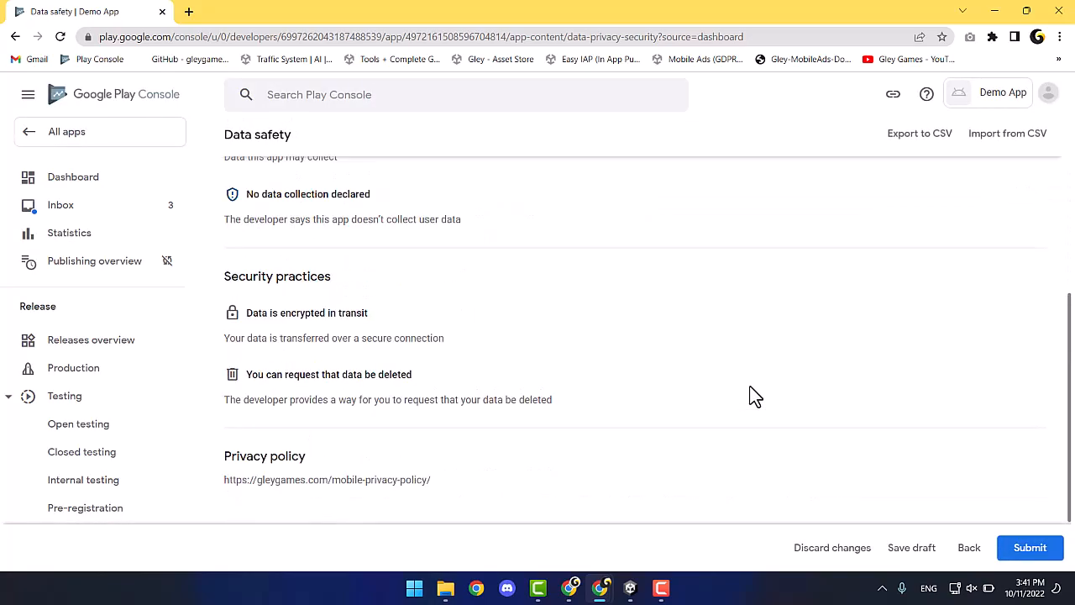
pyautogui.click(1031, 550)
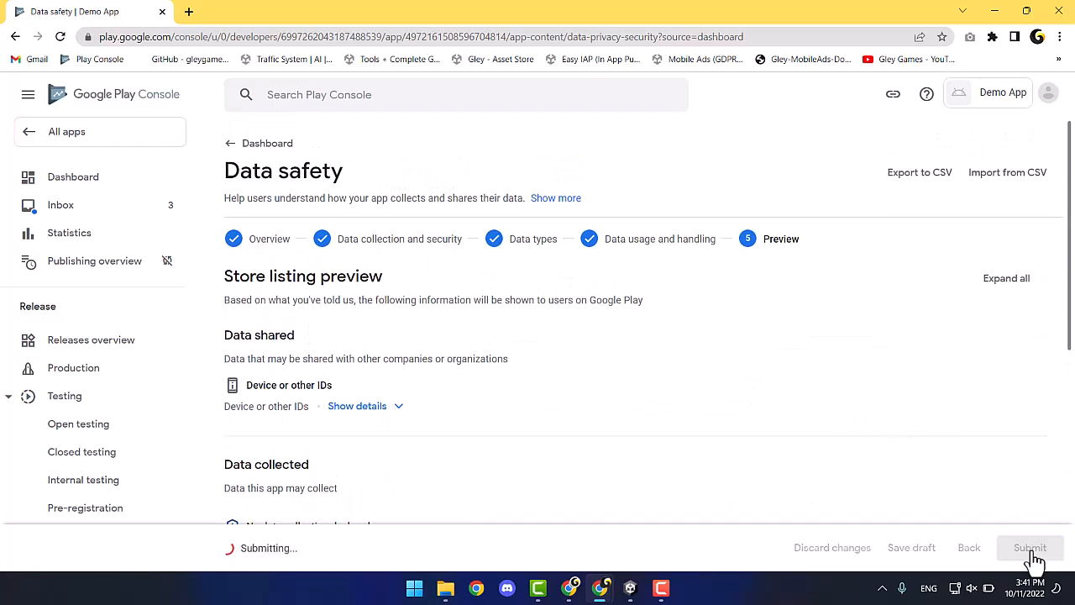
pyautogui.click(227, 145)
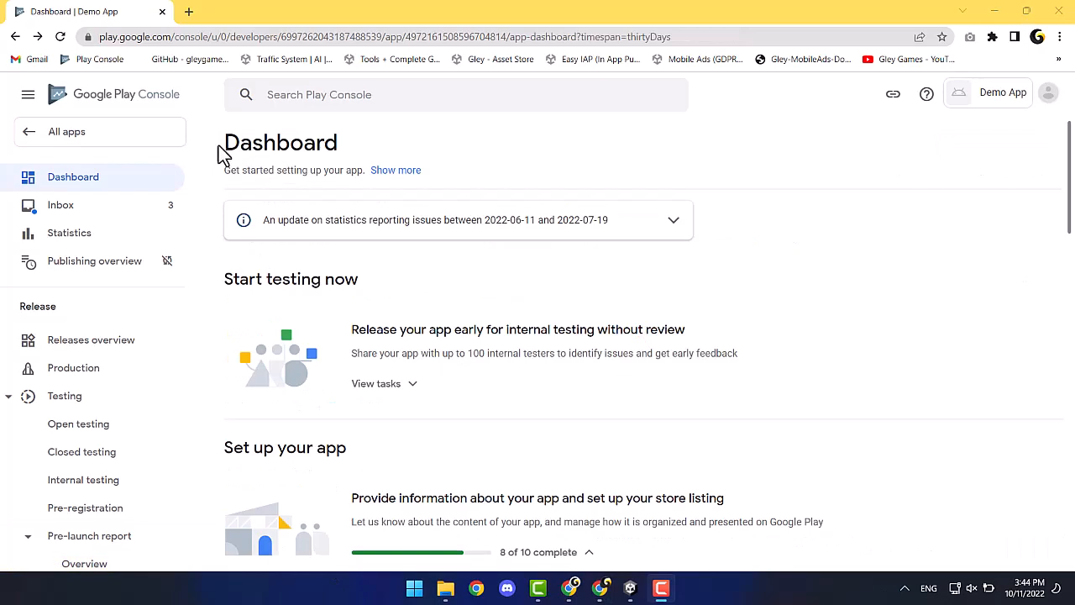
pyautogui.scroll(-7, 211, 206)
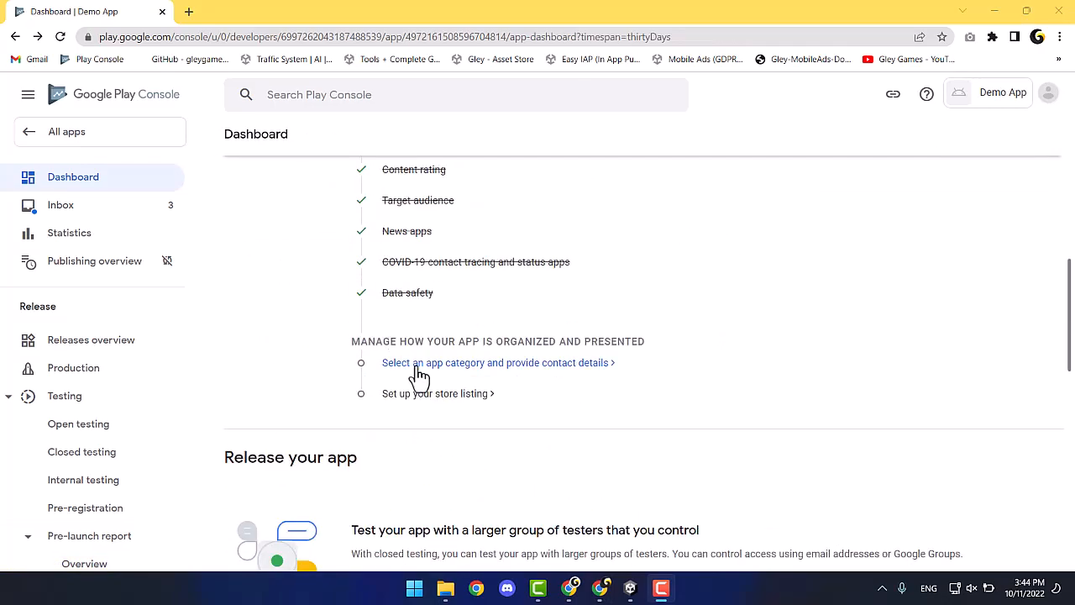
pyautogui.click(418, 369)
# Keep the app classified as a game with the category set to Arcade.
pyautogui.click(474, 336)
pyautogui.click(464, 354)
pyautogui.click(527, 395)
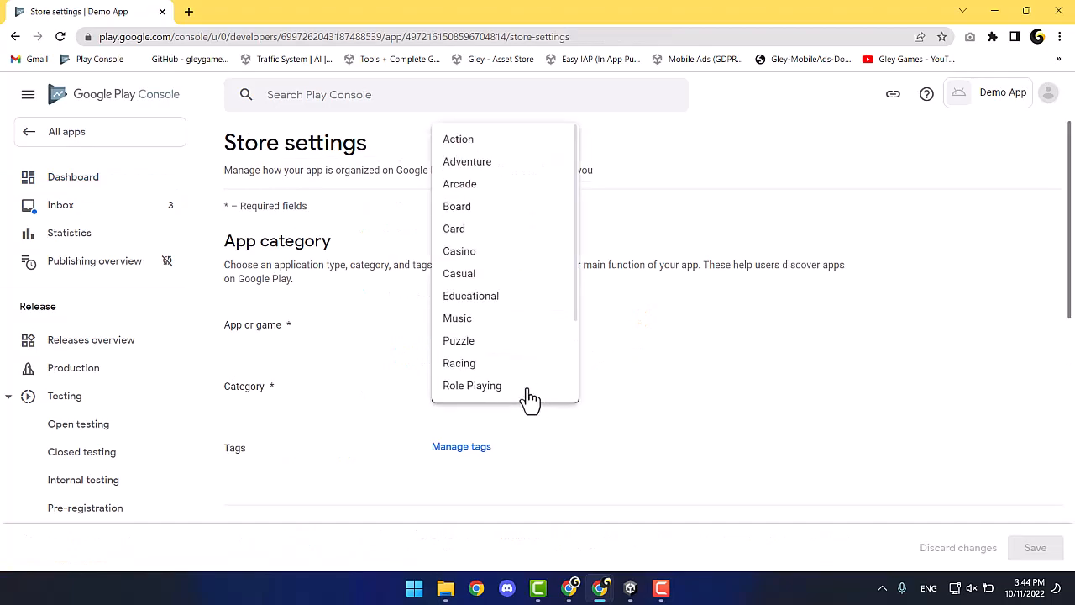
pyautogui.click(492, 187)
pyautogui.scroll(-2, 591, 389)
pyautogui.scroll(-2, 590, 389)
pyautogui.click(485, 252)
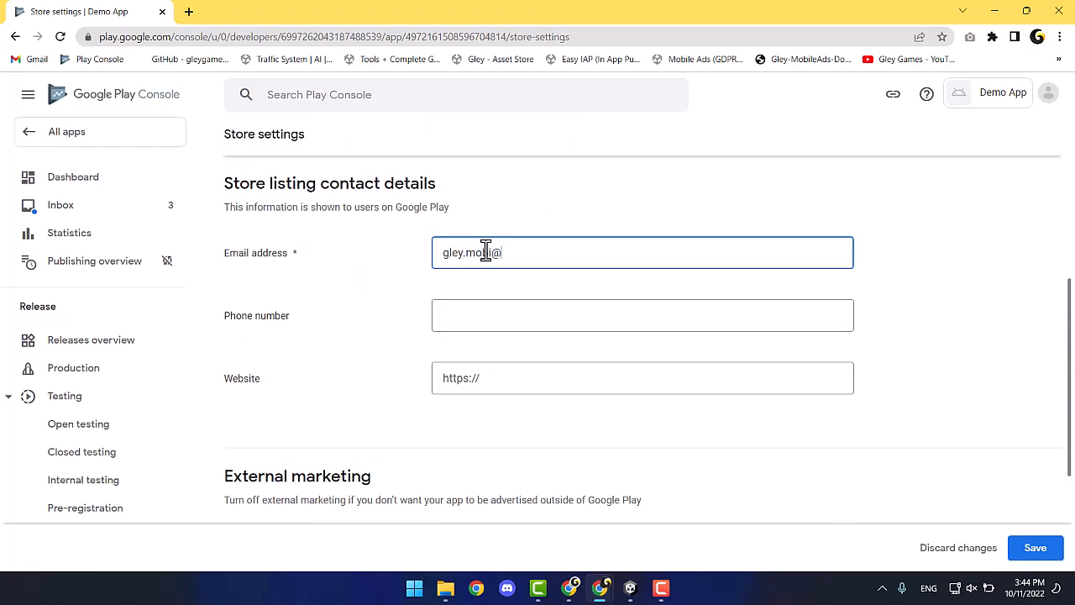
pyautogui.tripleClick(488, 375)
pyautogui.write('https://gleygames.com/')
pyautogui.scroll(-2, 493, 385)
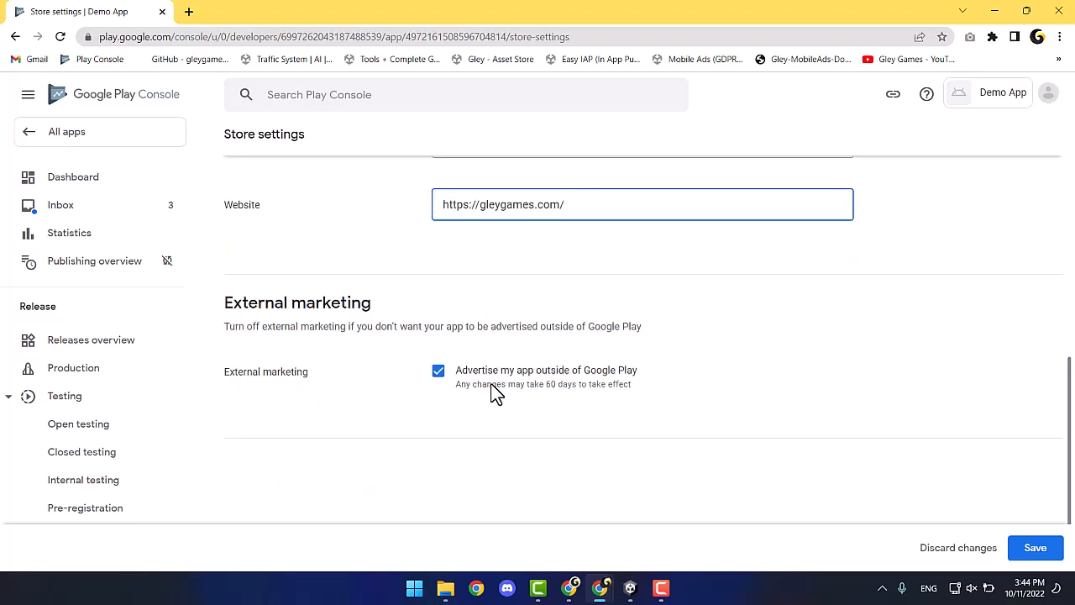
pyautogui.click(1035, 550)
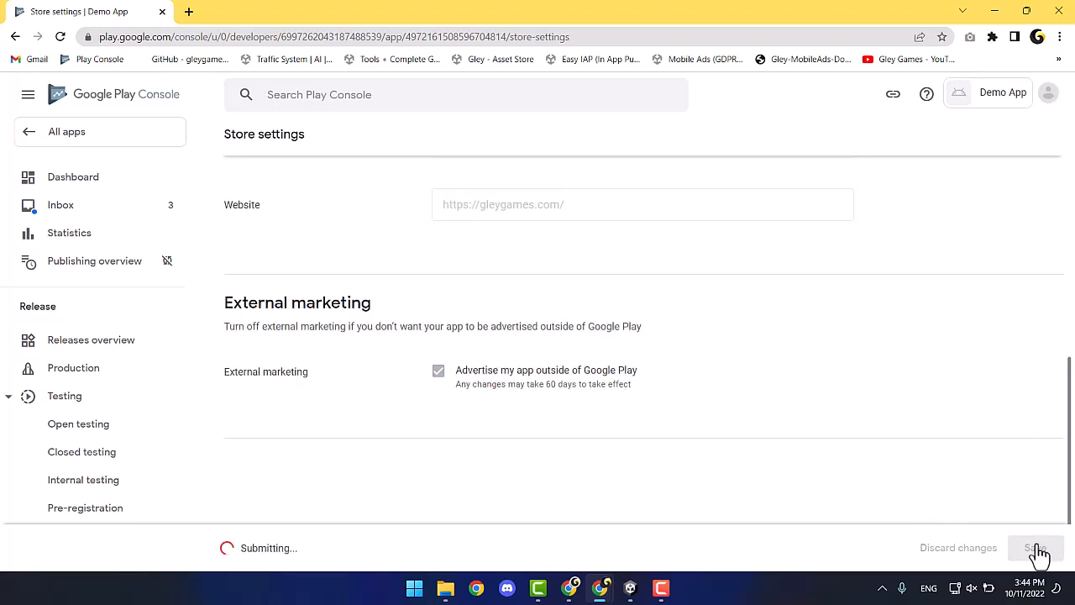
pyautogui.scroll(4, 236, 154)
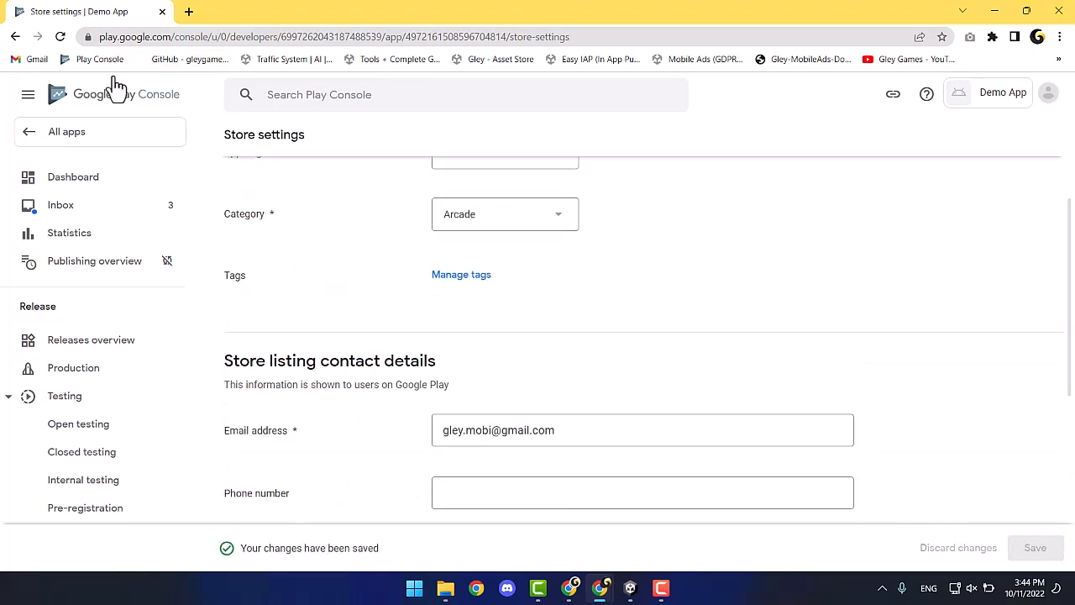
pyautogui.click(12, 38)
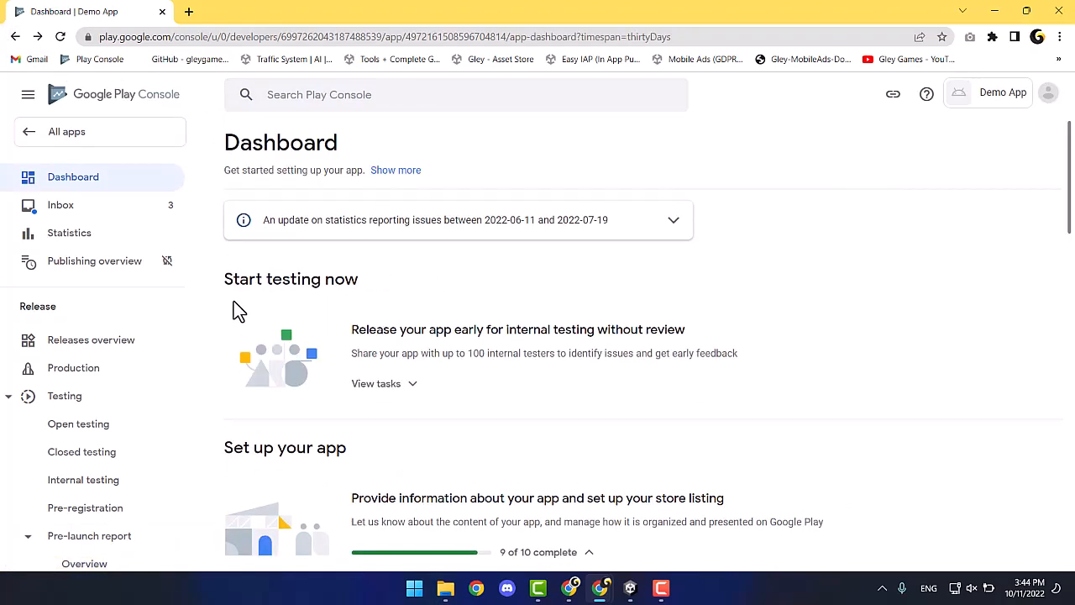
# Give the main store listing the short description 'This is a demo app' and a full description.
pyautogui.scroll(-7, 235, 309)
pyautogui.click(436, 402)
pyautogui.scroll(-2, 439, 403)
pyautogui.scroll(-1, 438, 403)
pyautogui.click(454, 356)
pyautogui.write('This is a demo app')
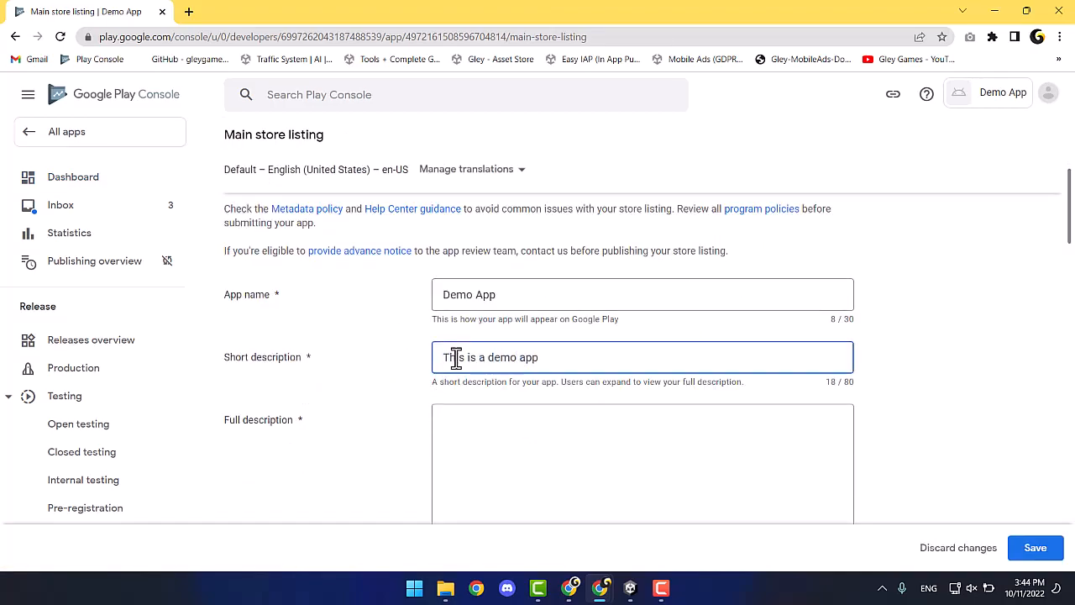
pyautogui.press('Tab')
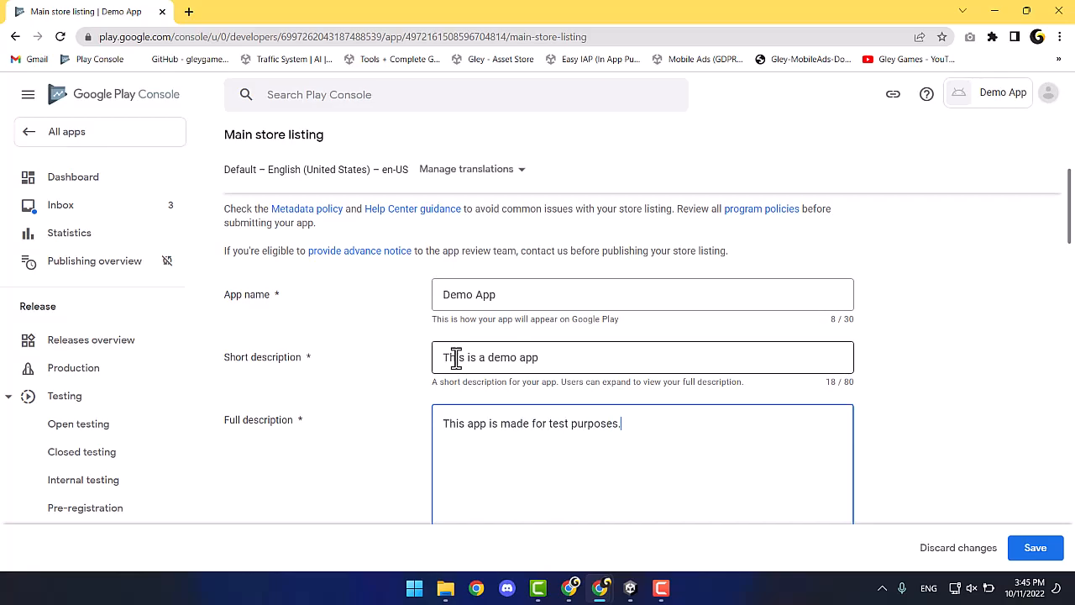
pyautogui.scroll(-5, 454, 358)
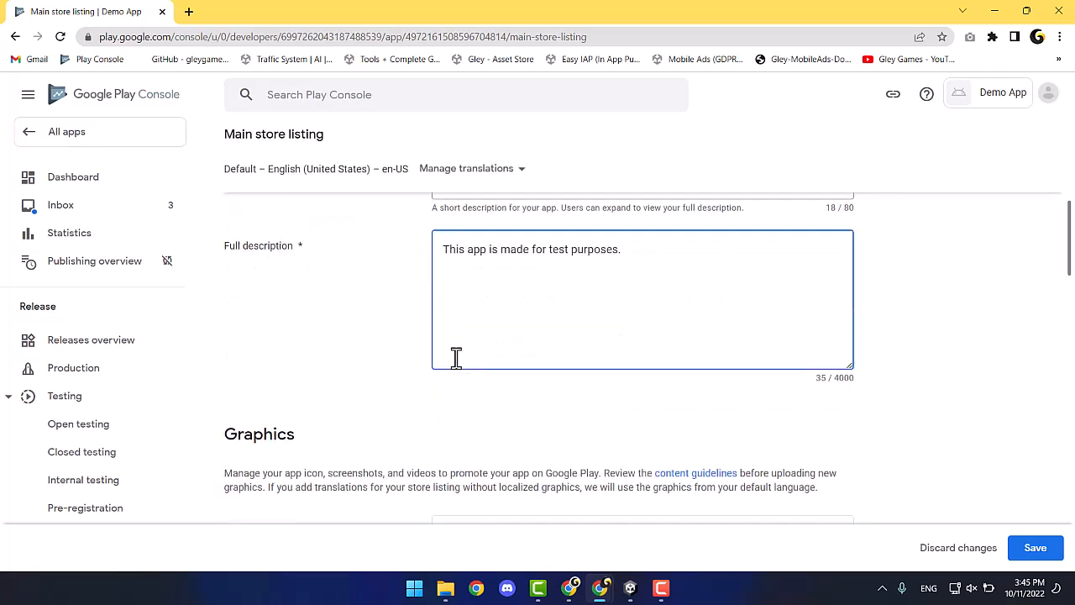
pyautogui.click(660, 399)
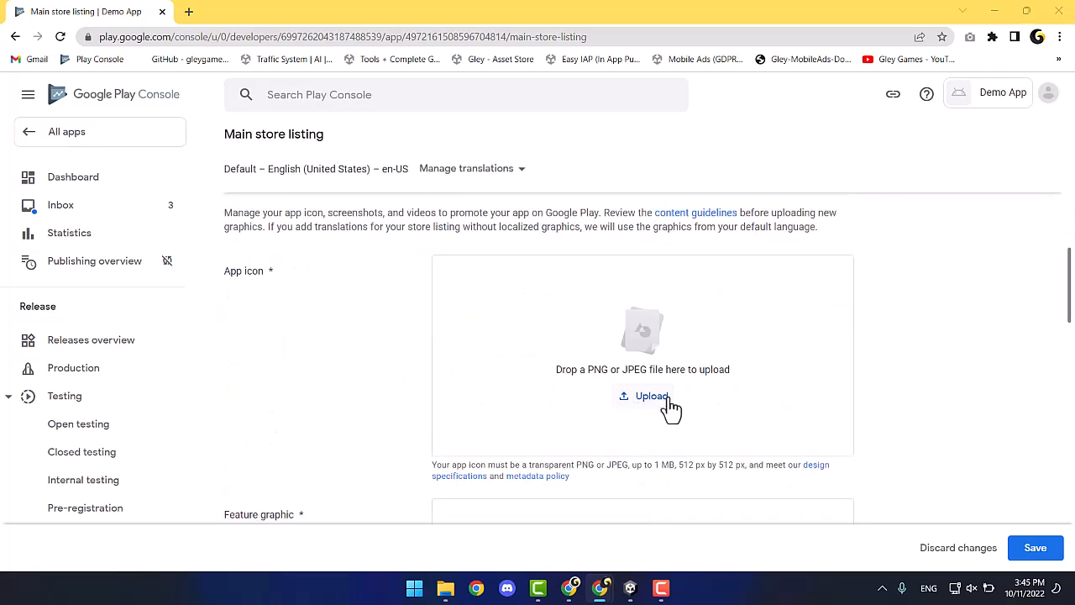
# Upload Gley-AppIcon512x512 as the app icon and Feature graphics-1024x500 as the feature graphic.
pyautogui.click(427, 133)
pyautogui.click(442, 327)
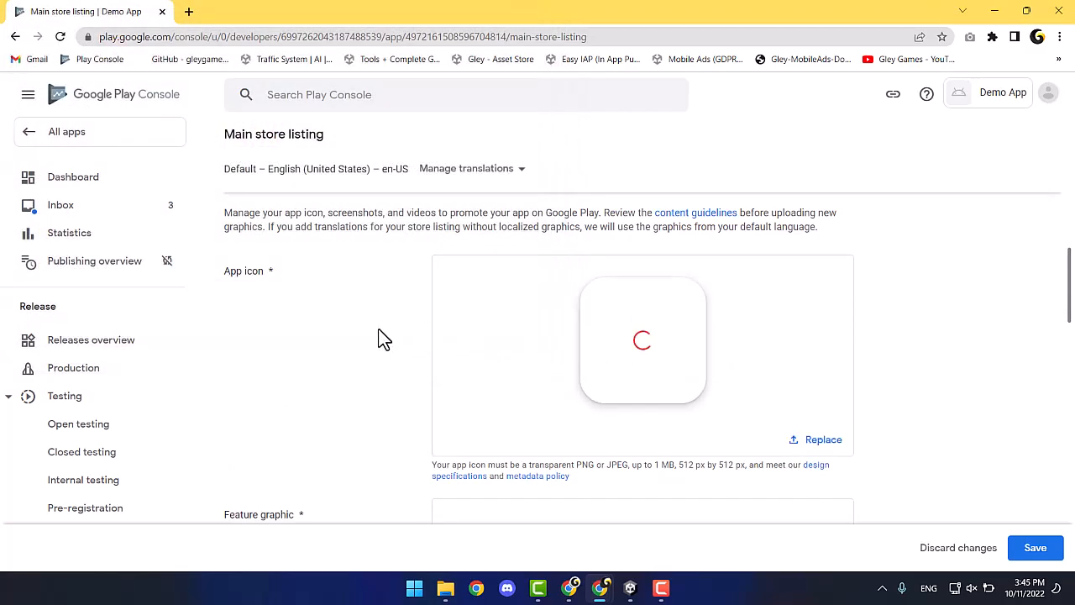
pyautogui.scroll(-1, 381, 338)
pyautogui.scroll(-2, 382, 338)
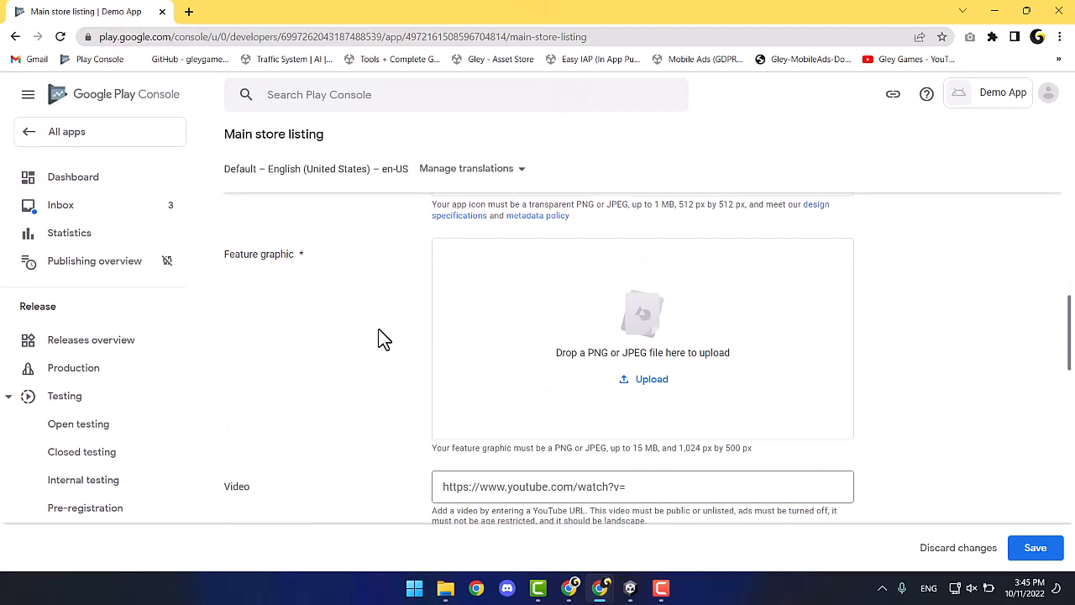
pyautogui.click(651, 380)
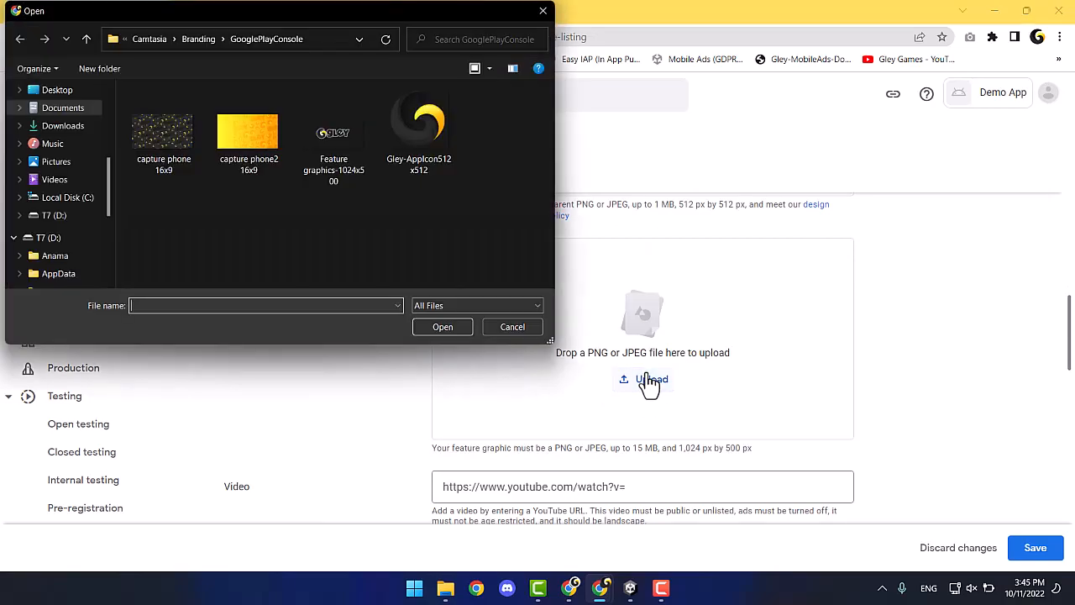
pyautogui.click(335, 134)
pyautogui.click(444, 325)
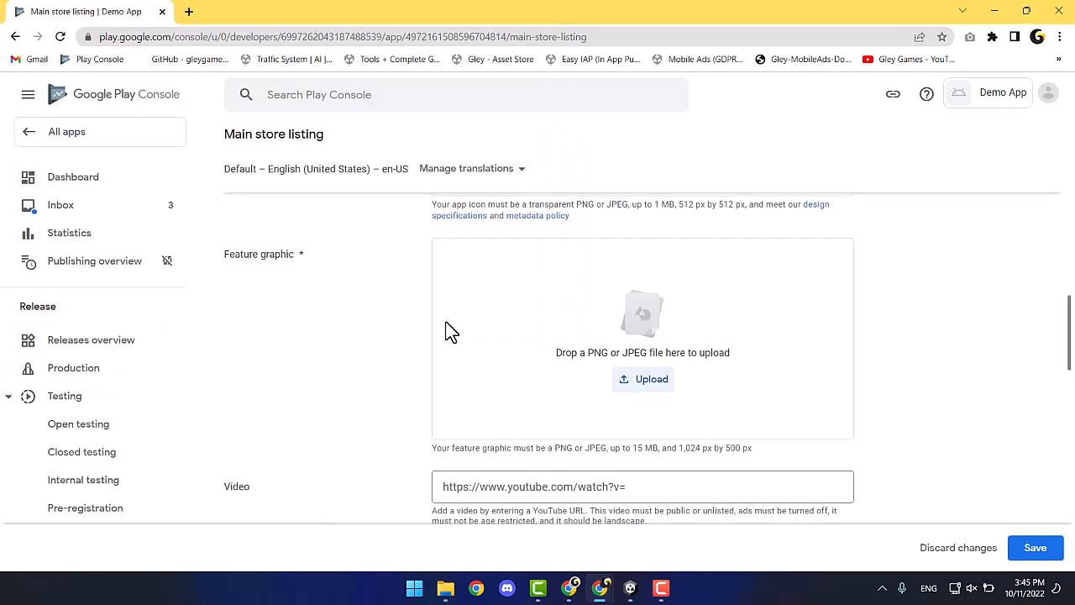
# Upload both capture images as the phone screenshots.
pyautogui.scroll(3, 408, 339)
pyautogui.scroll(-4, 408, 338)
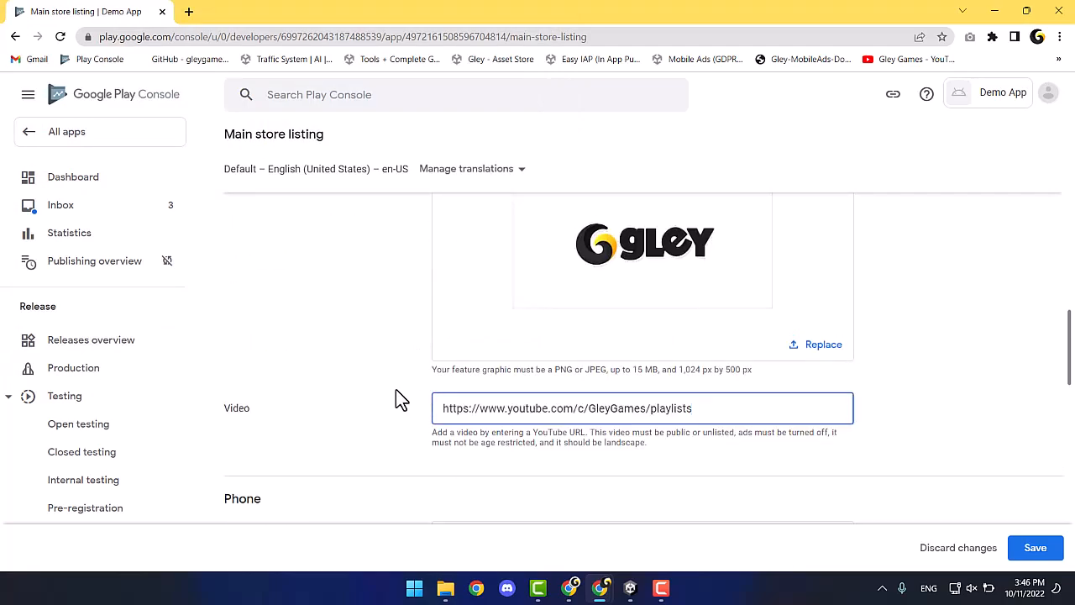
pyautogui.scroll(-2, 396, 398)
pyautogui.scroll(-2, 395, 398)
pyautogui.scroll(1, 395, 398)
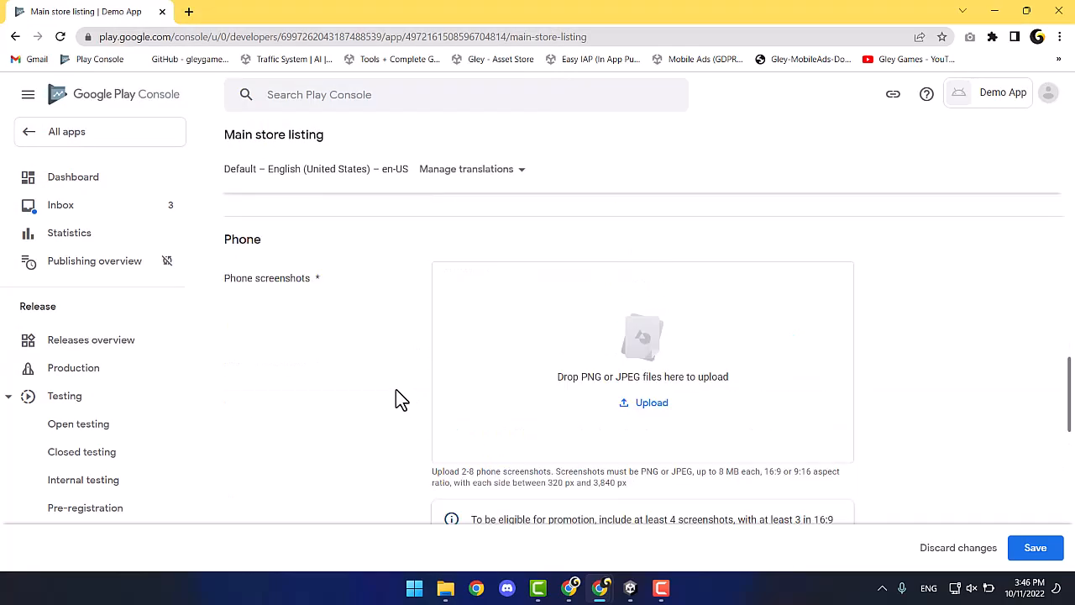
pyautogui.click(626, 404)
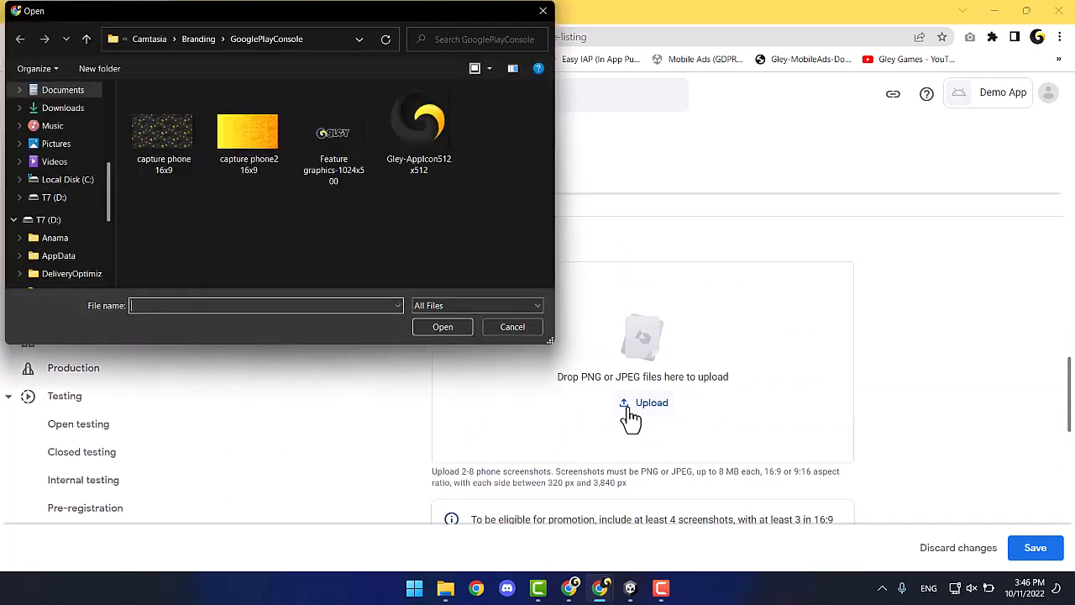
pyautogui.moveTo(147, 226); pyautogui.dragTo(283, 132)
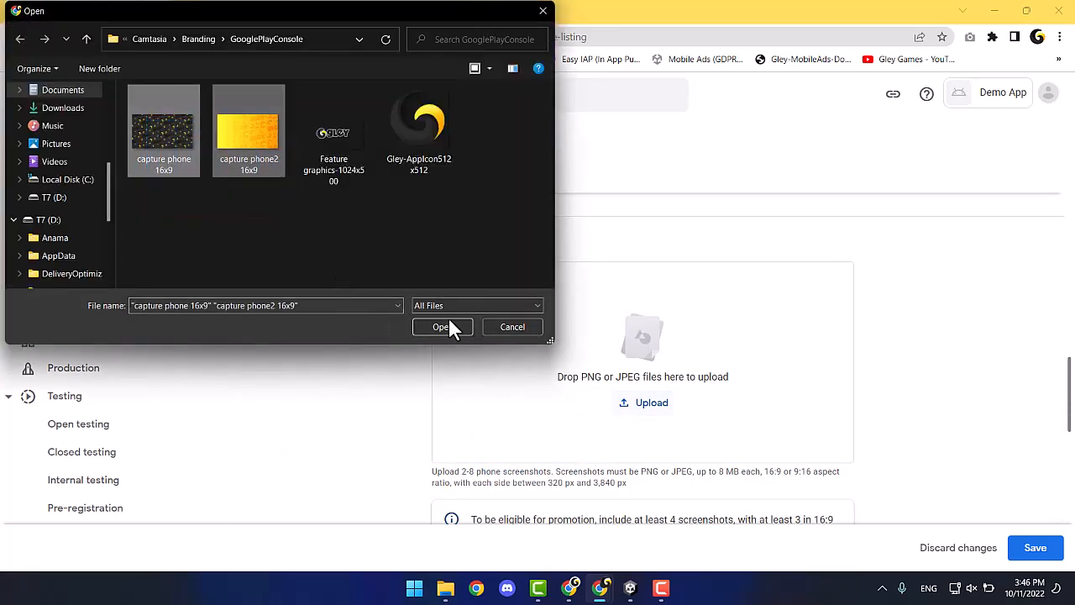
pyautogui.click(445, 327)
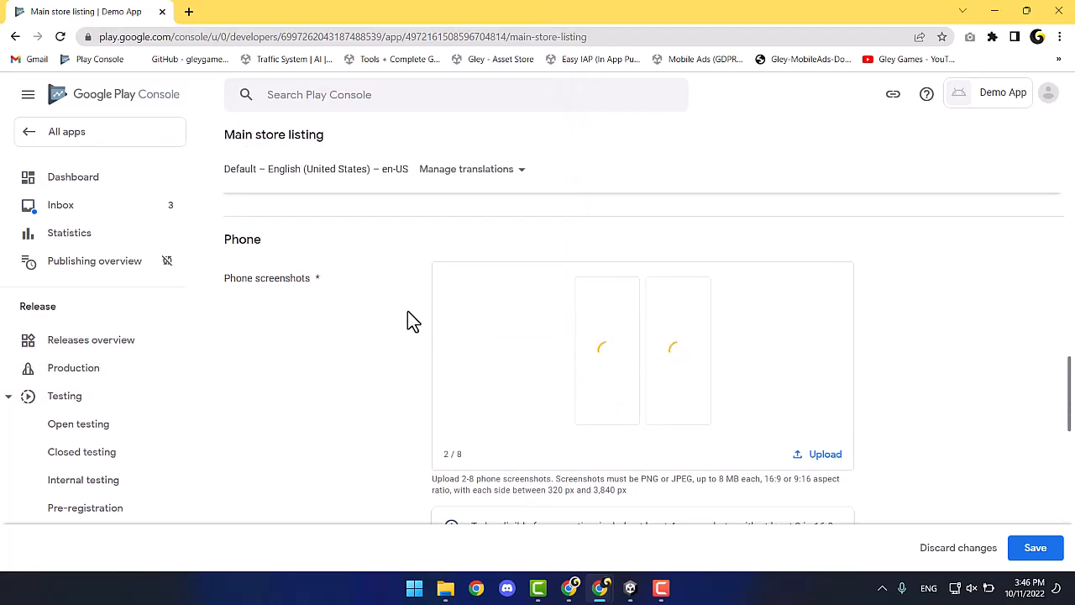
# Upload the same two capture images as 7-inch and 10-inch tablet screenshots.
pyautogui.scroll(-5, 407, 311)
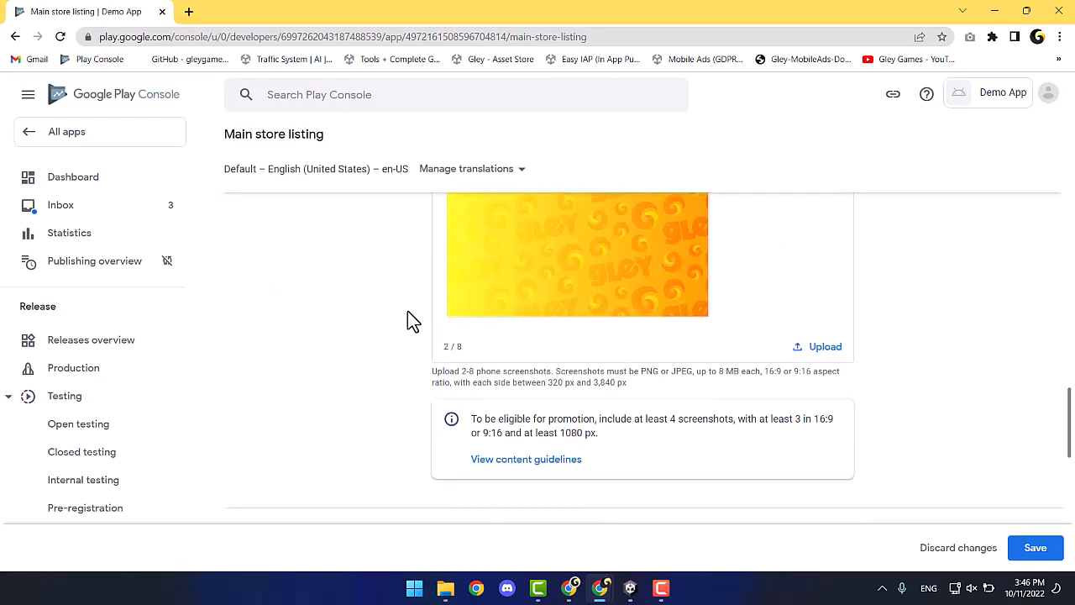
pyautogui.scroll(-2, 412, 319)
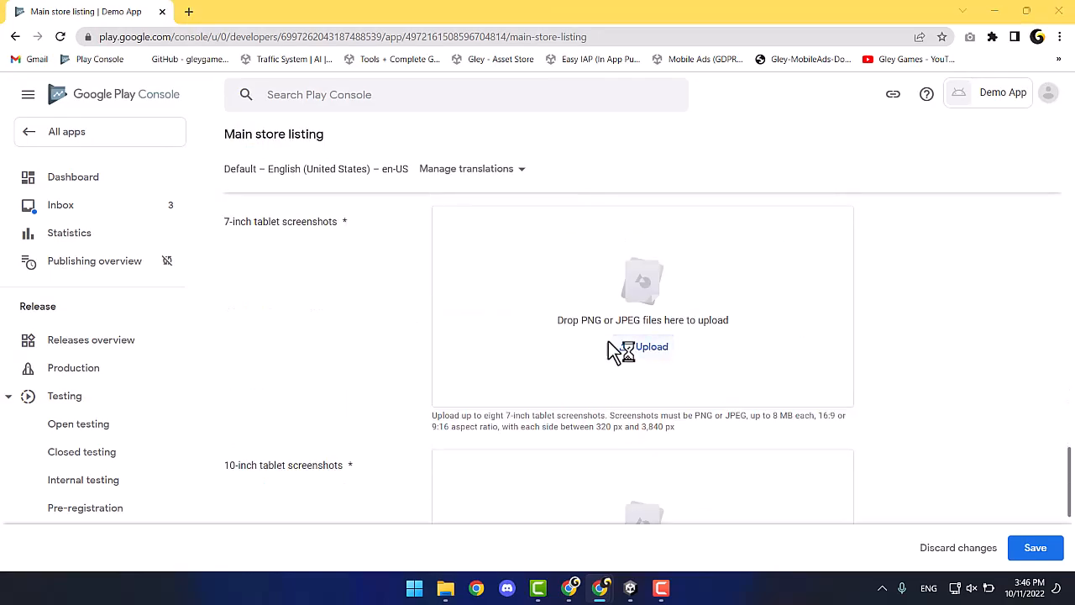
pyautogui.click(651, 346)
pyautogui.moveTo(155, 225); pyautogui.dragTo(249, 129)
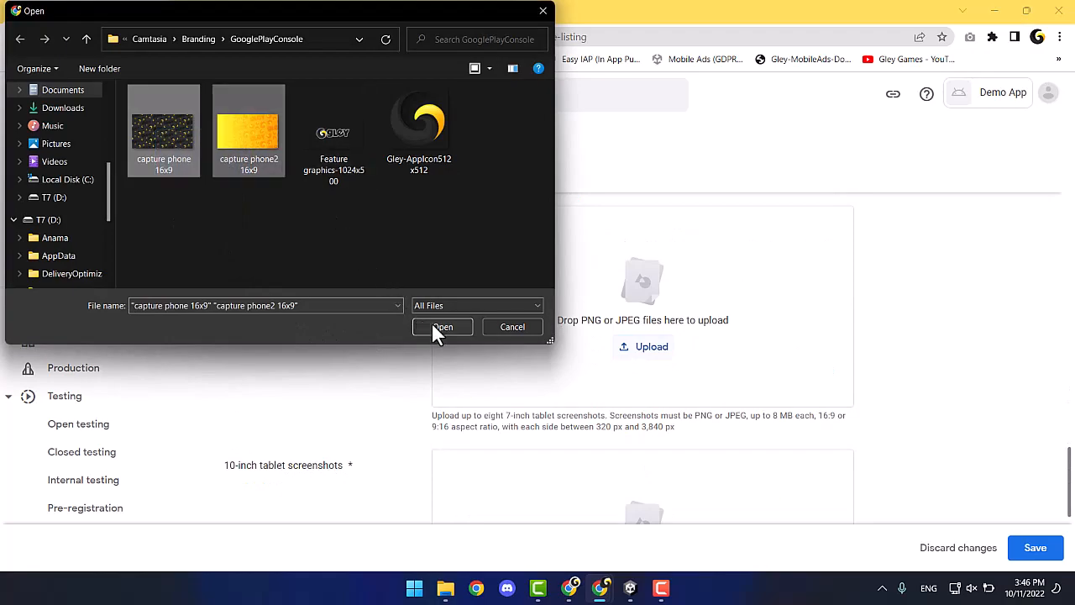
pyautogui.click(433, 324)
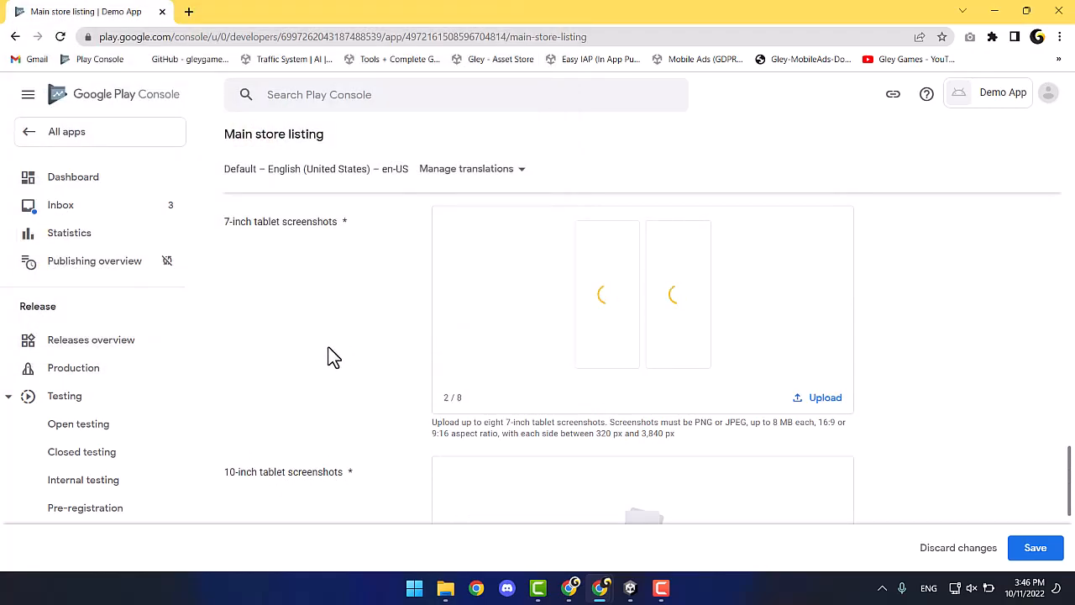
pyautogui.scroll(-5, 328, 357)
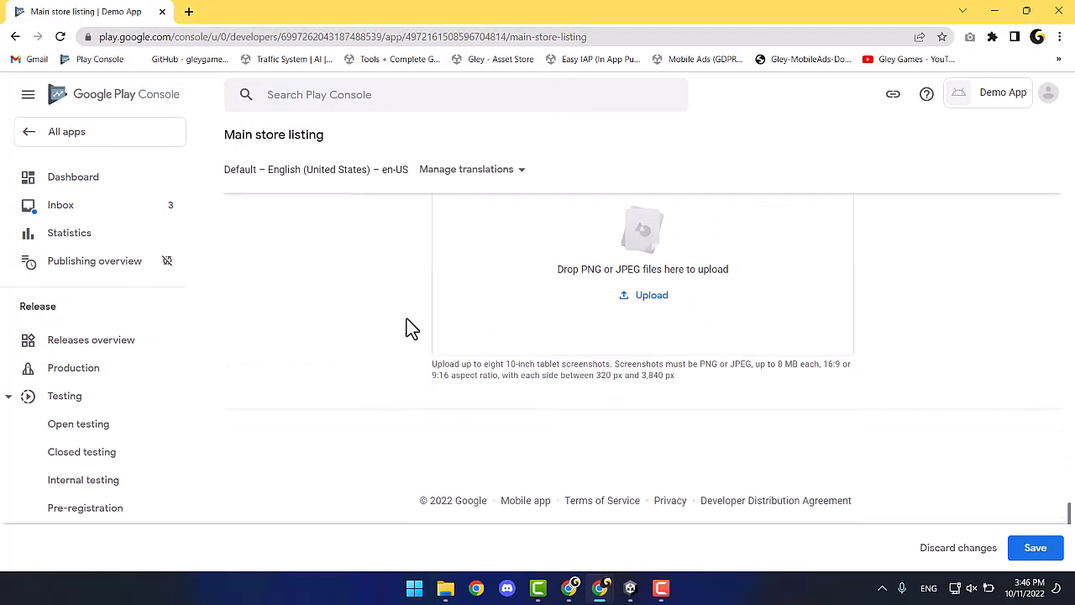
pyautogui.click(651, 311)
pyautogui.moveTo(152, 207); pyautogui.dragTo(260, 131)
pyautogui.click(424, 325)
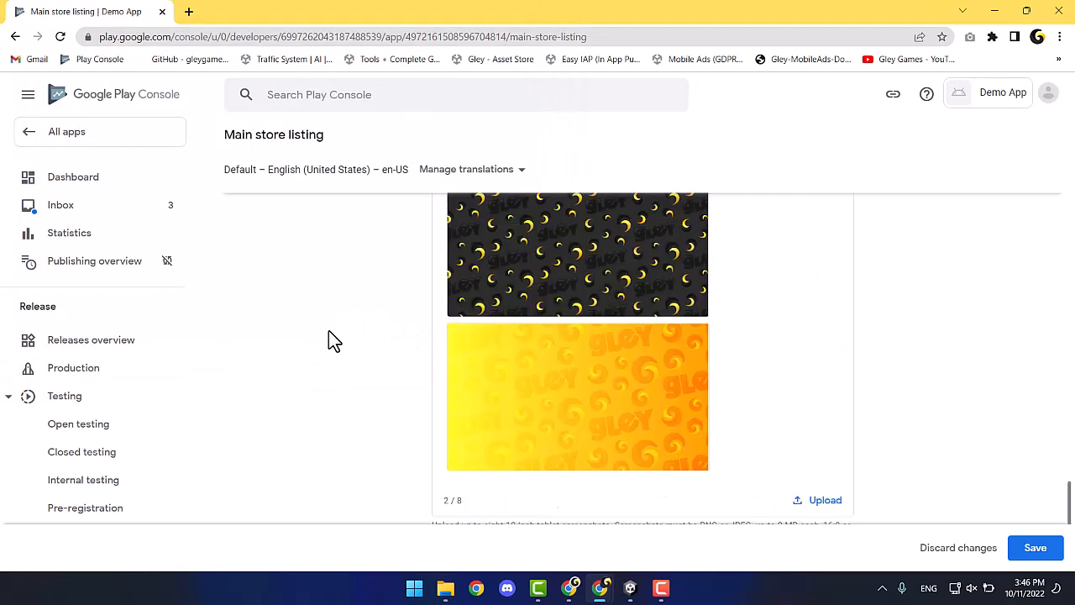
# Save the main store listing and go back to the app dashboard.
pyautogui.click(1035, 546)
pyautogui.scroll(10, 957, 501)
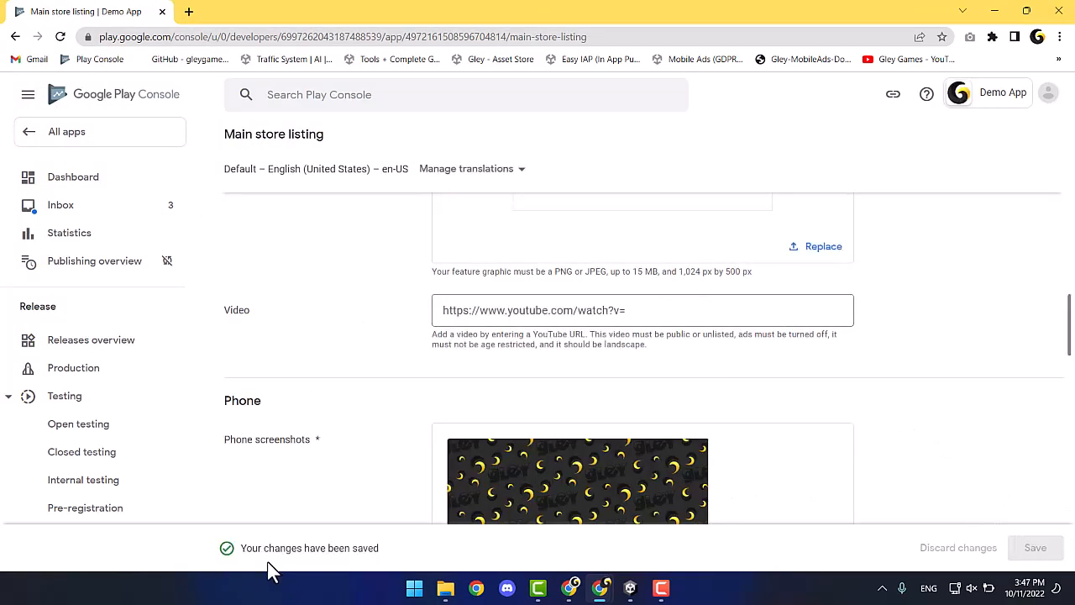
pyautogui.click(16, 36)
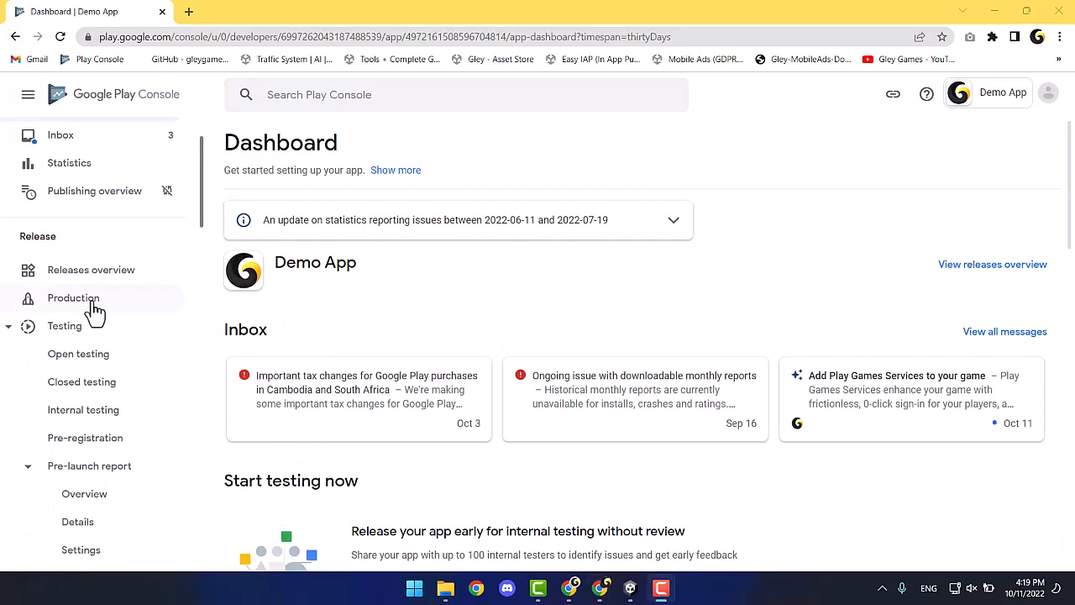
# Declare in App content that advertising ID is used for Advertising or marketing, and save.
pyautogui.scroll(-20, 92, 315)
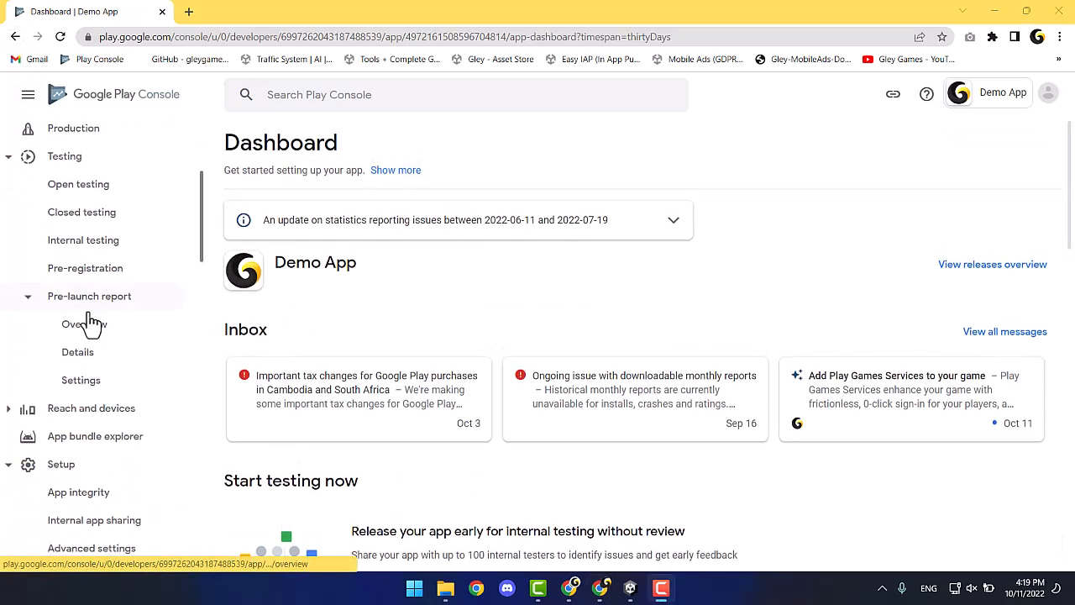
pyautogui.scroll(-3, 89, 324)
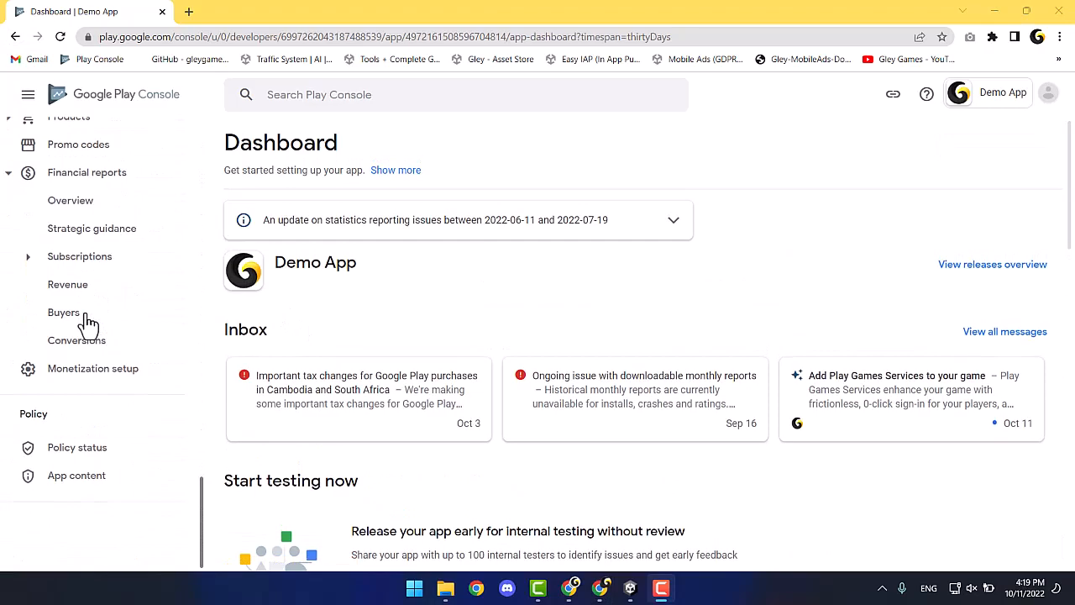
pyautogui.click(88, 493)
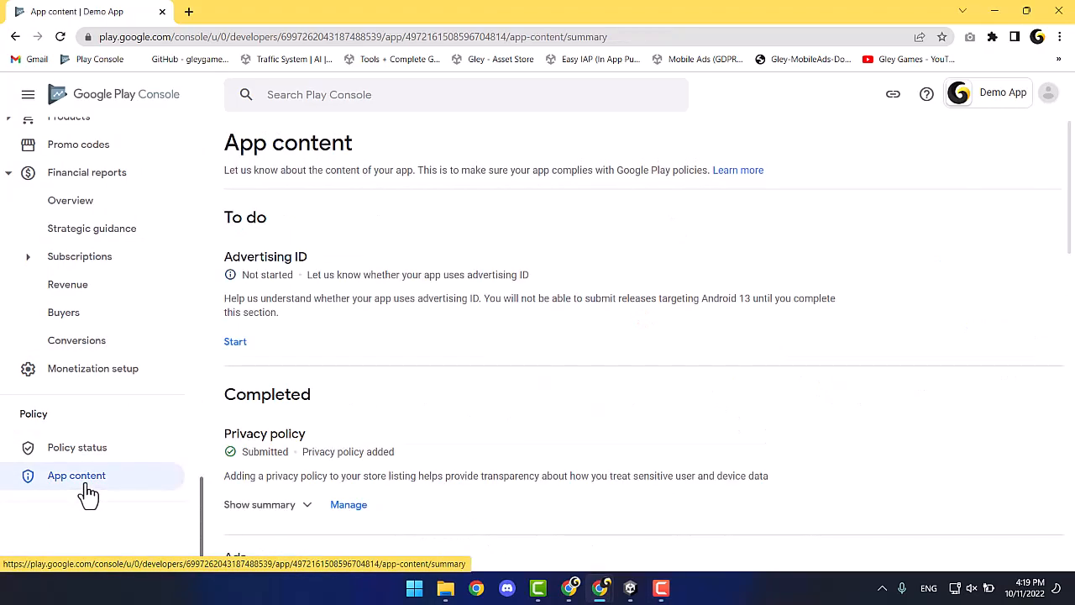
pyautogui.click(237, 343)
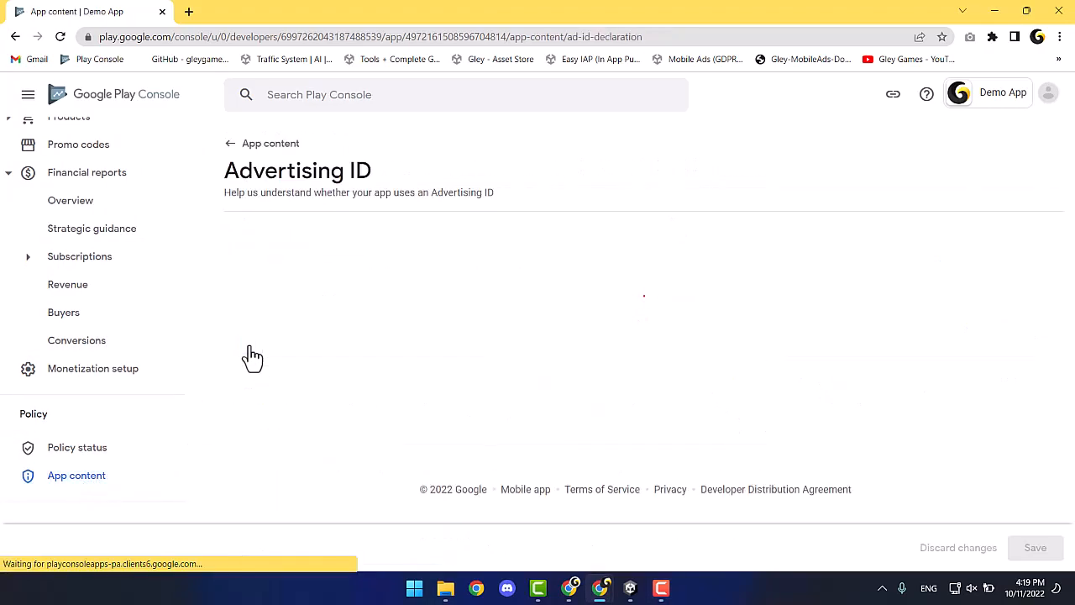
pyautogui.scroll(-3, 252, 357)
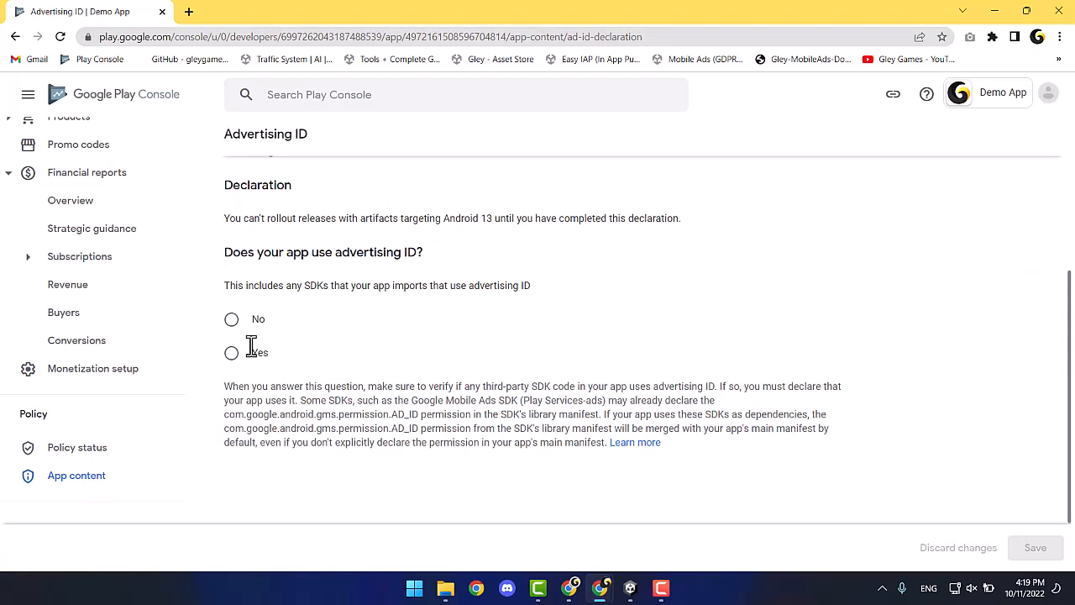
pyautogui.click(232, 353)
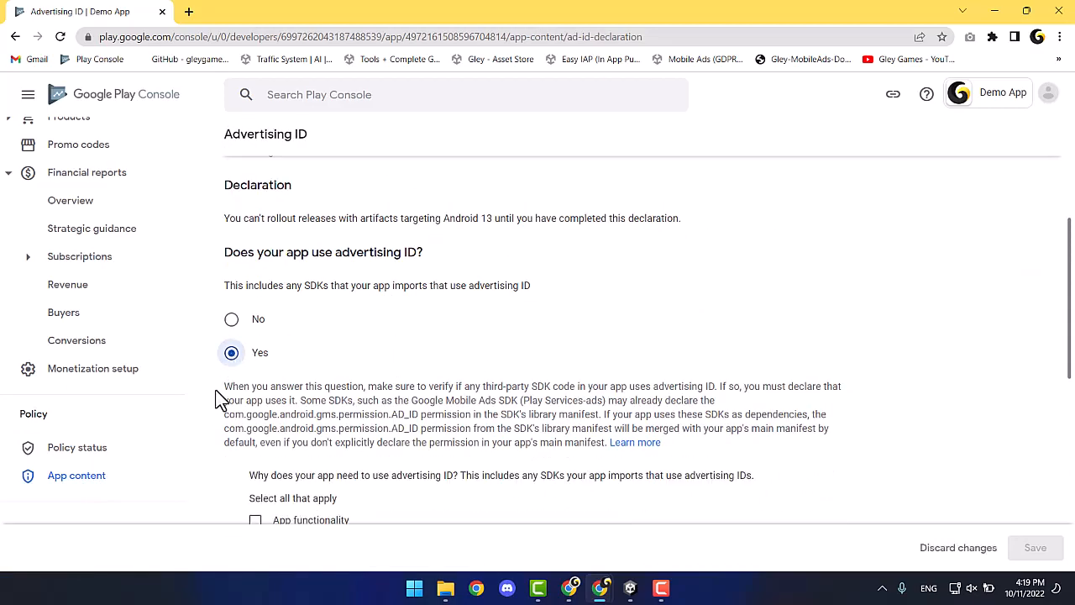
pyautogui.scroll(-4, 214, 393)
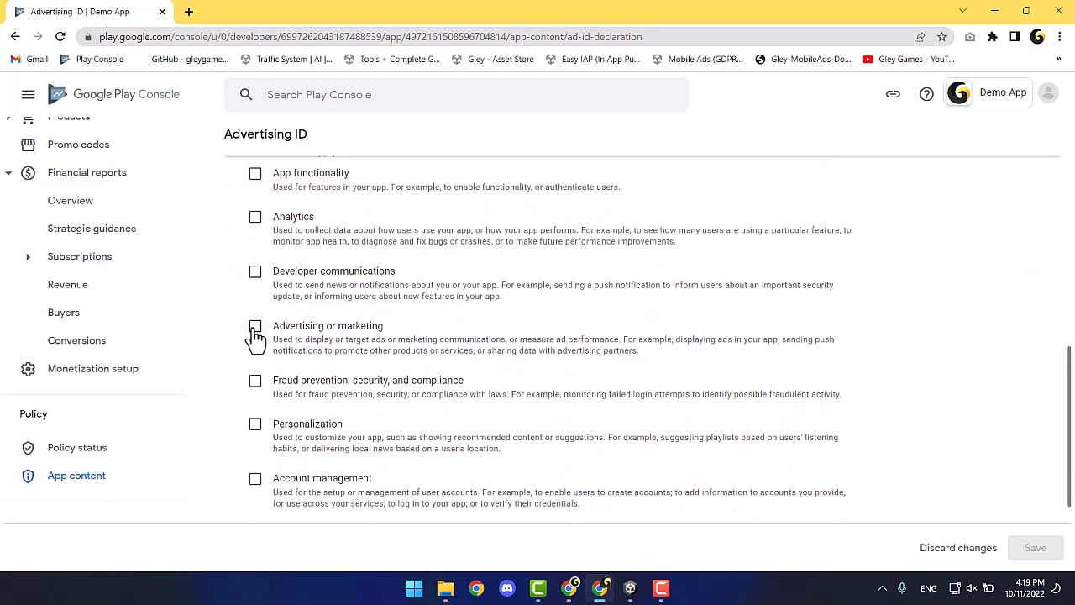
pyautogui.click(255, 328)
pyautogui.scroll(-2, 959, 496)
pyautogui.click(1049, 554)
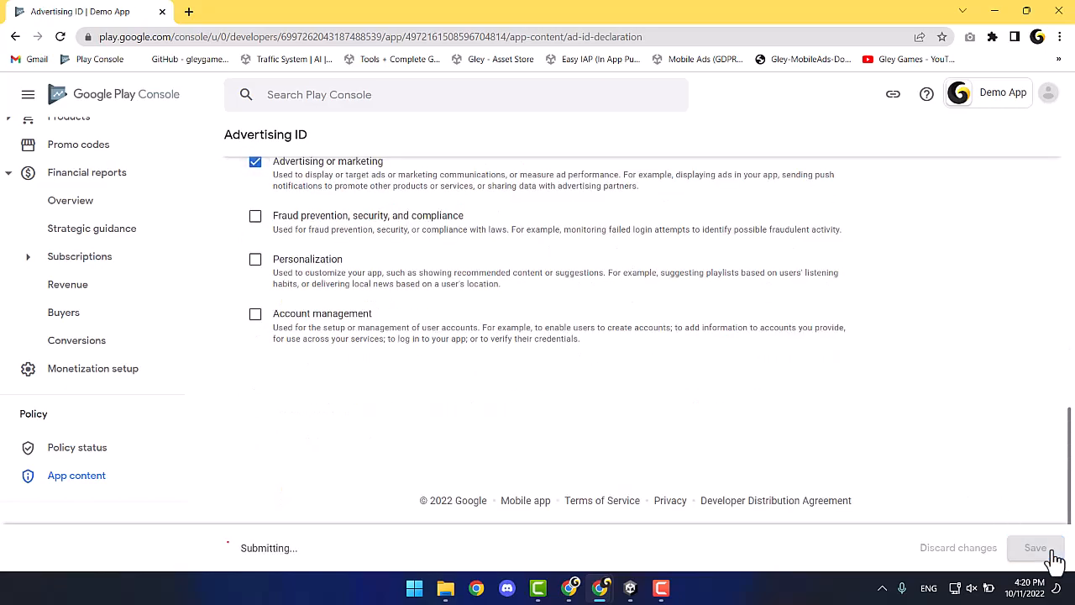
pyautogui.scroll(15, 244, 444)
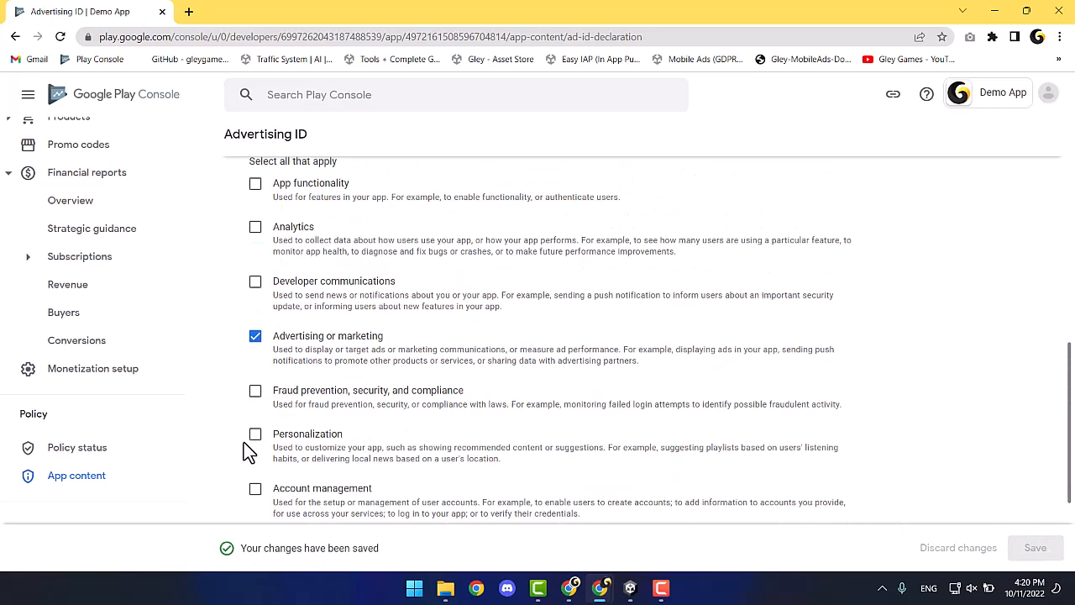
pyautogui.click(246, 144)
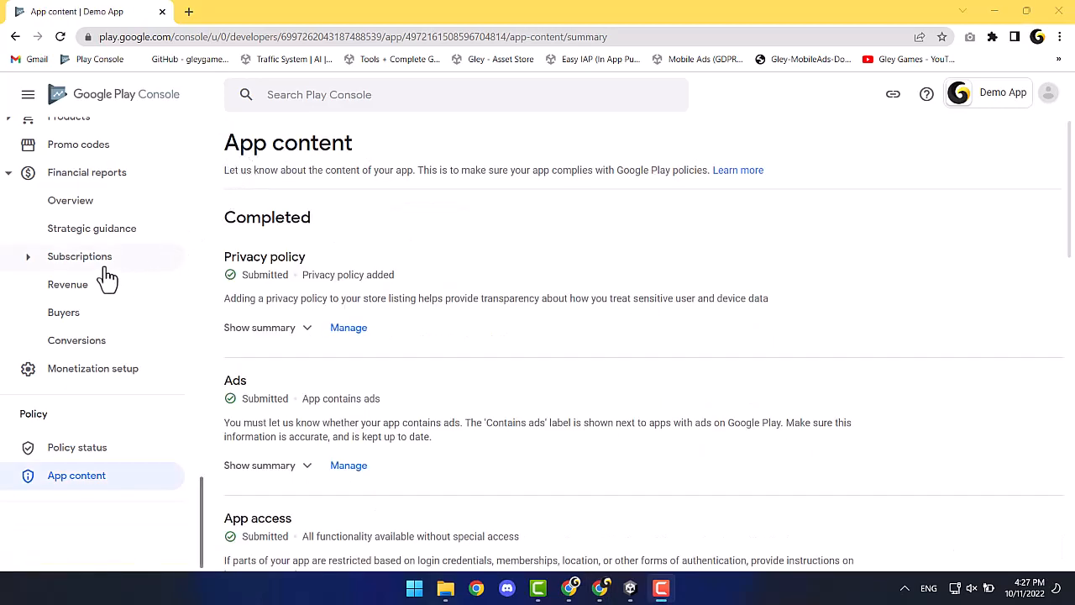
# Under Internal testing, create email list 'Demo Testers' and paste in the tester's e-mail address.
pyautogui.scroll(5, 107, 277)
pyautogui.scroll(10, 107, 277)
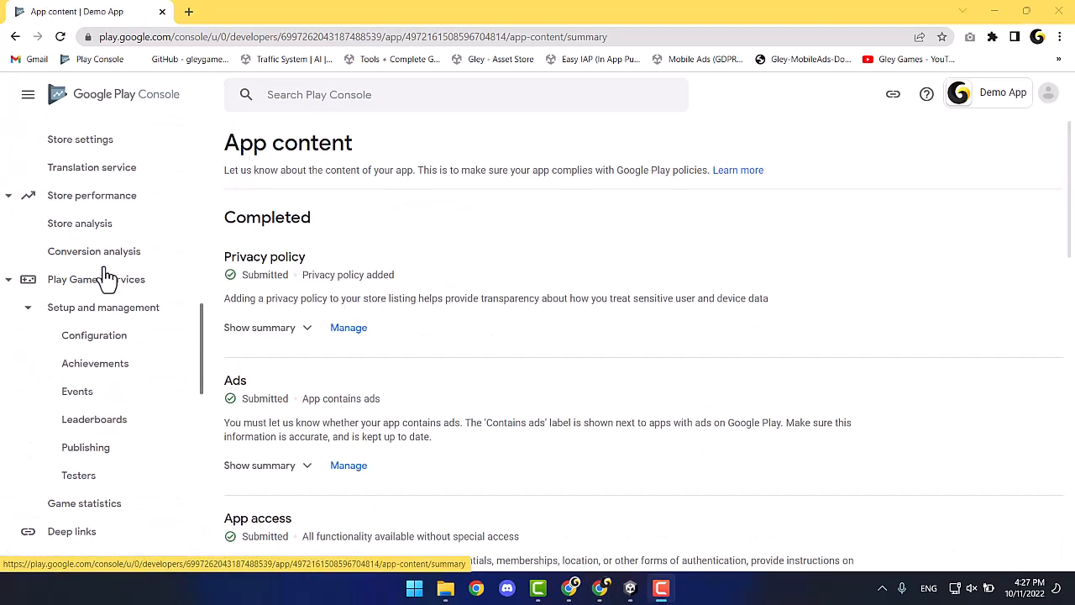
pyautogui.scroll(2, 106, 277)
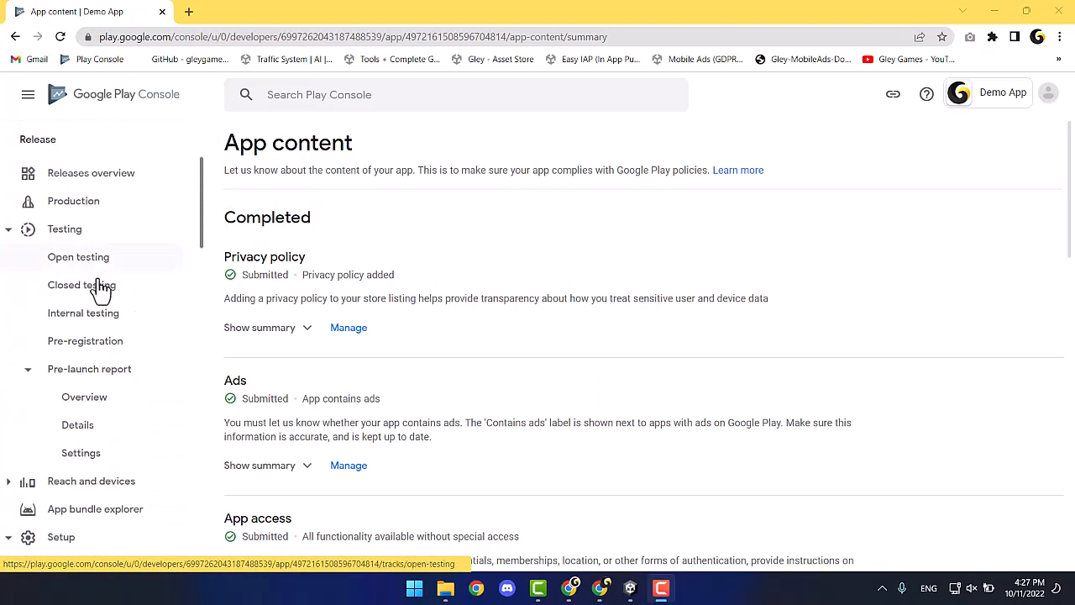
pyautogui.click(97, 315)
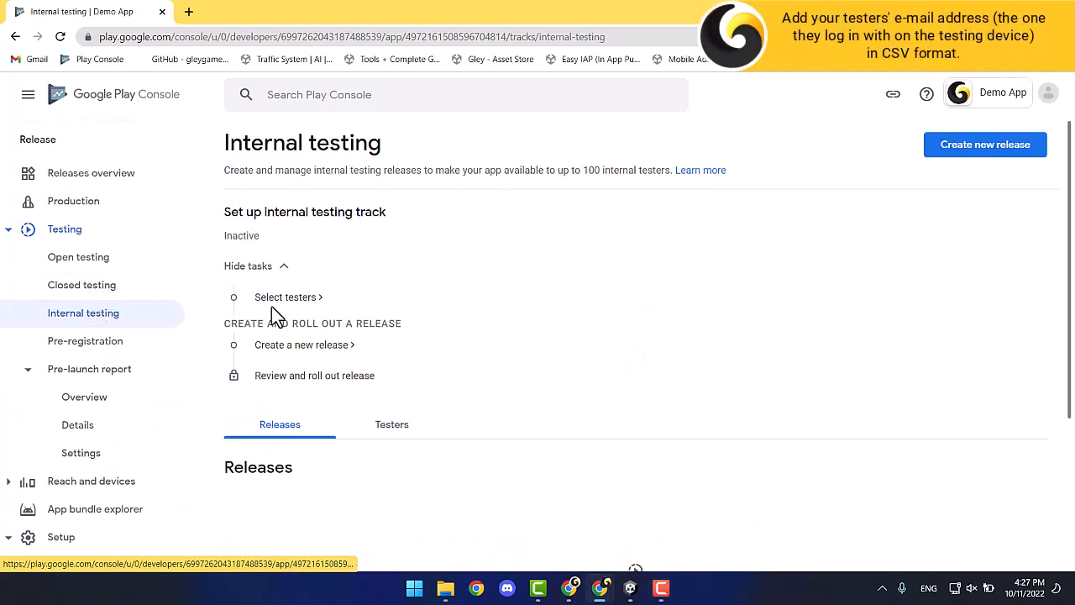
pyautogui.click(304, 298)
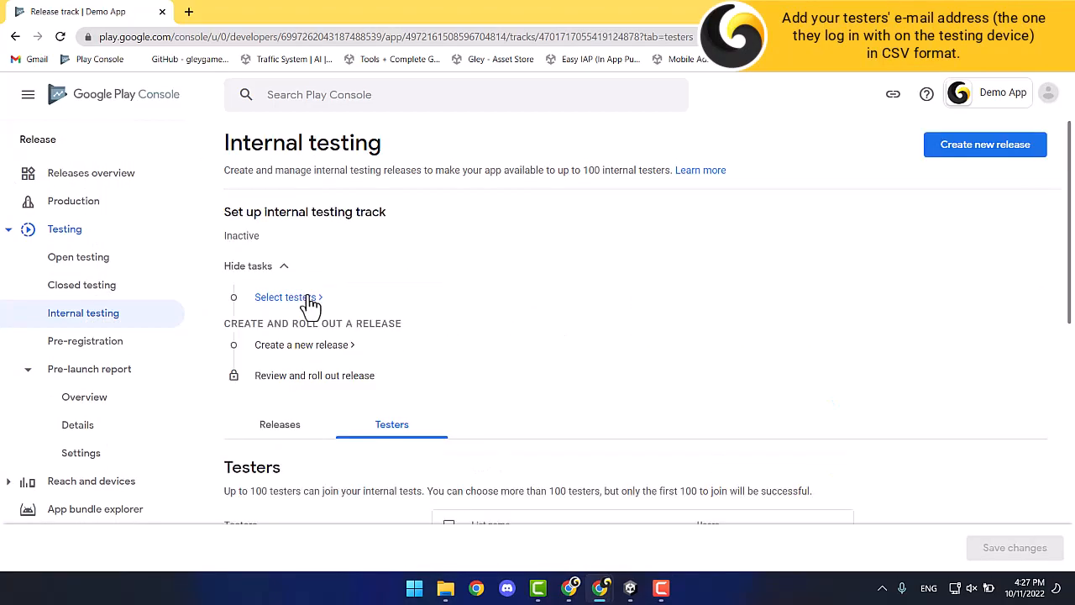
pyautogui.scroll(-1, 400, 353)
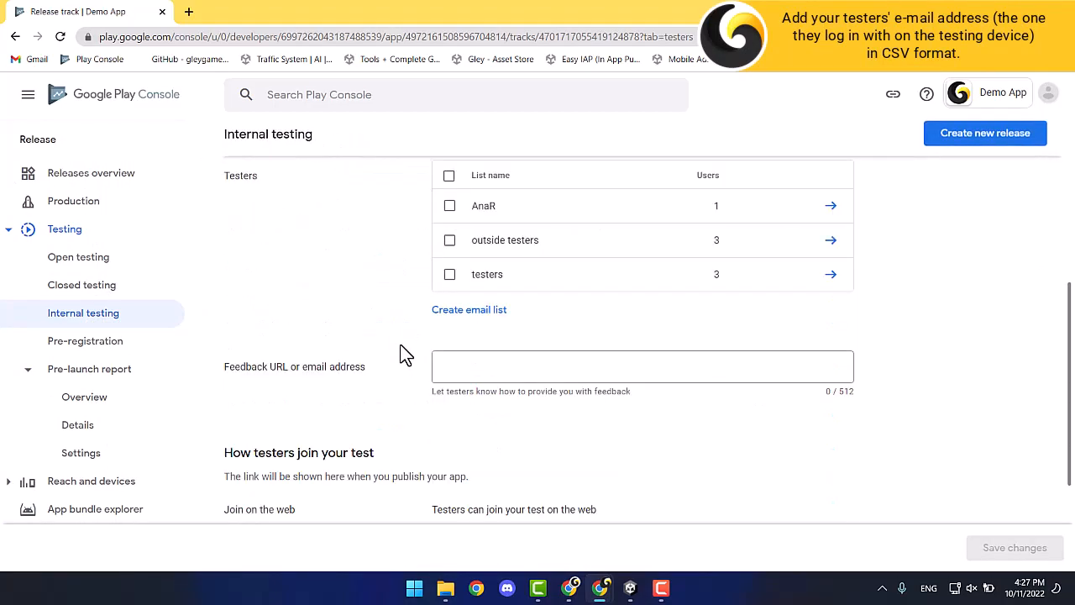
pyautogui.click(473, 310)
pyautogui.click(251, 260)
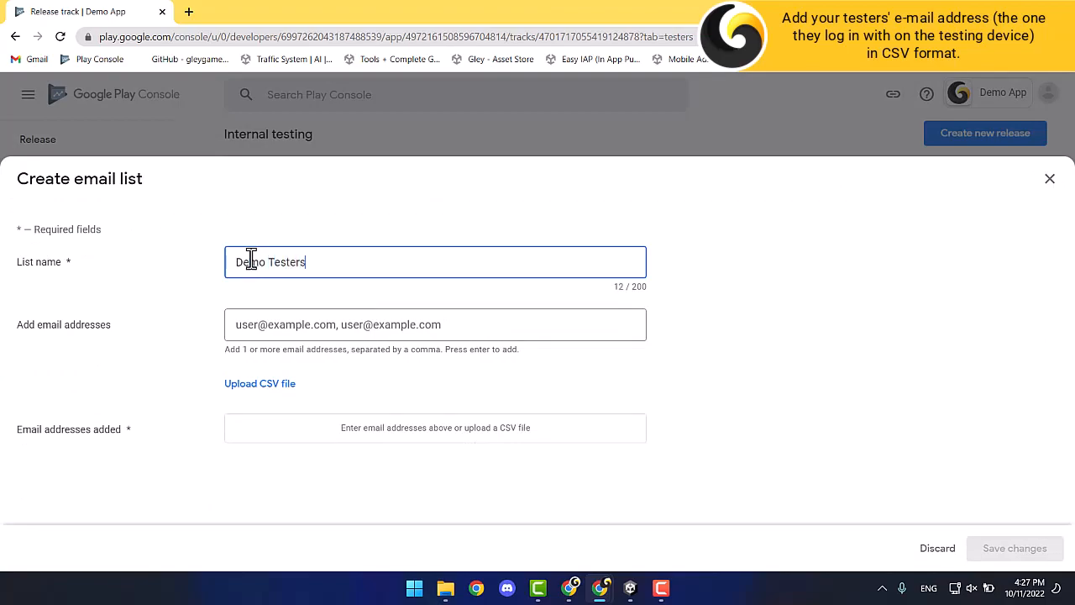
pyautogui.click(293, 324)
pyautogui.hotkey('ctrl', 'v')
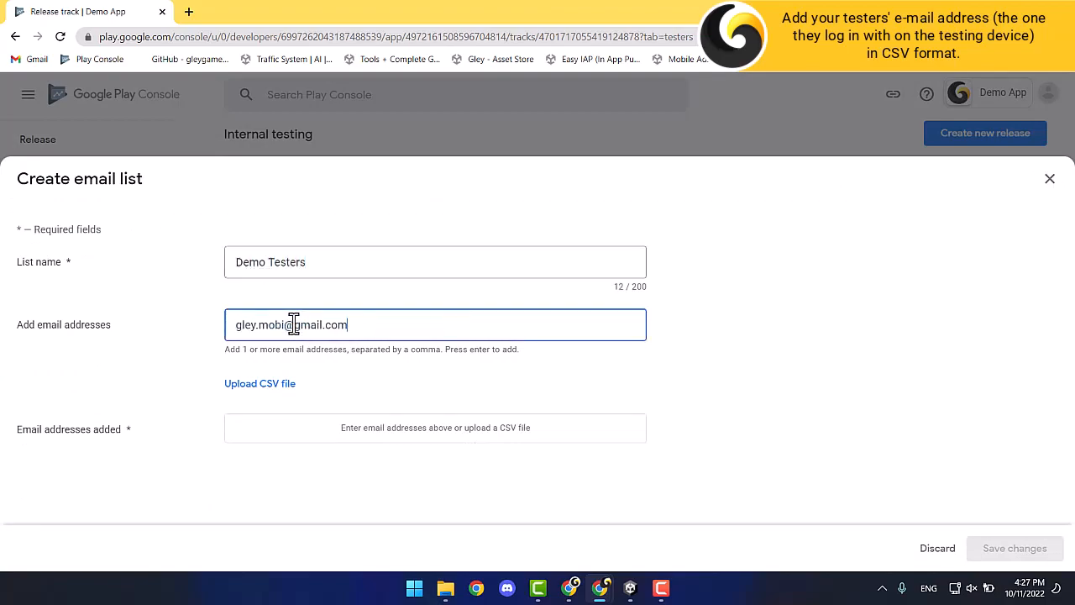
# Open Notepad and paste the tester's e-mail address into it.
pyautogui.click(281, 384)
pyautogui.press('super')
pyautogui.write('notepad')
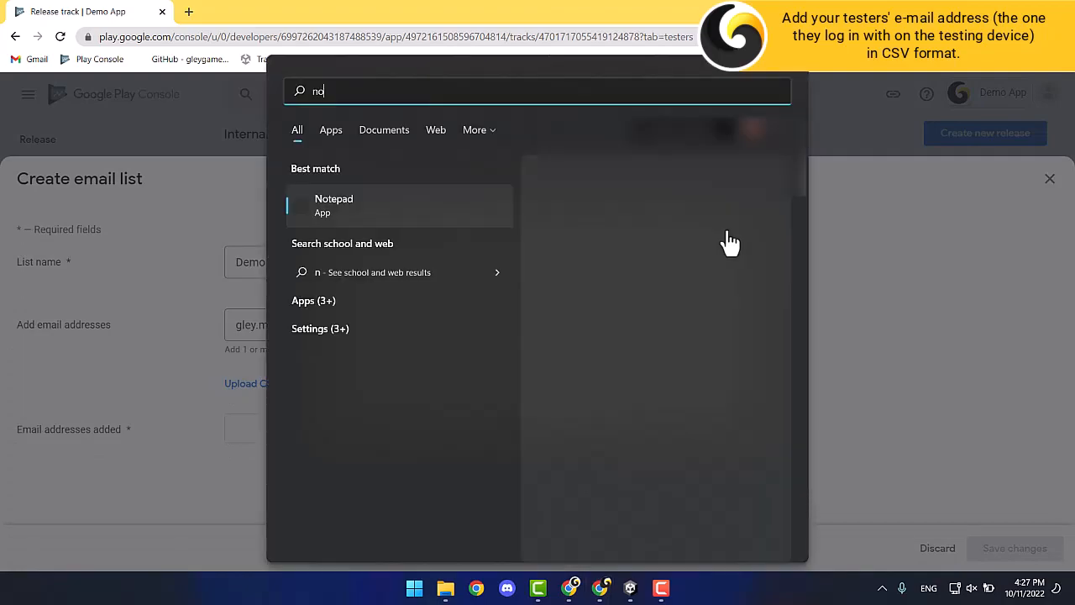
pyautogui.press('Return')
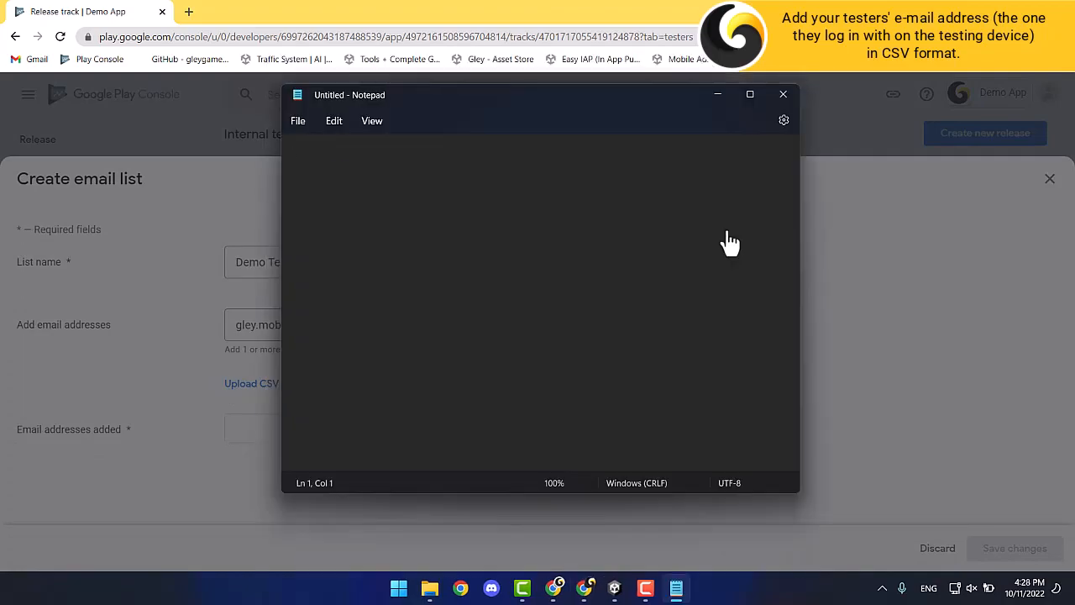
pyautogui.hotkey('ctrl', 'v')
# Save the note as usersemail.csv with type All files, then close Notepad.
pyautogui.click(299, 124)
pyautogui.click(321, 232)
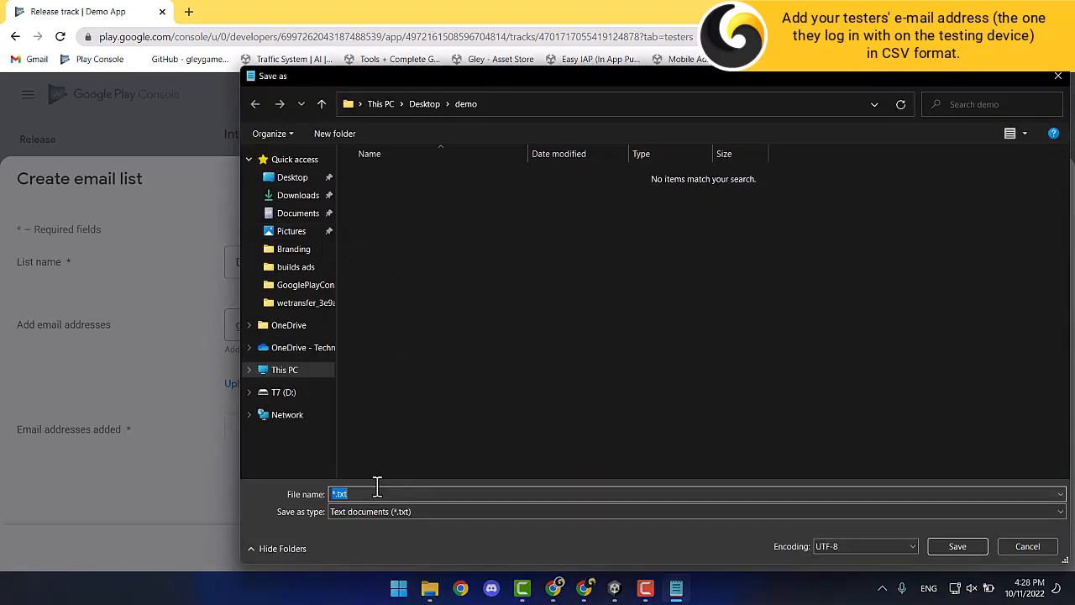
pyautogui.write('usersemail')
pyautogui.click(388, 511)
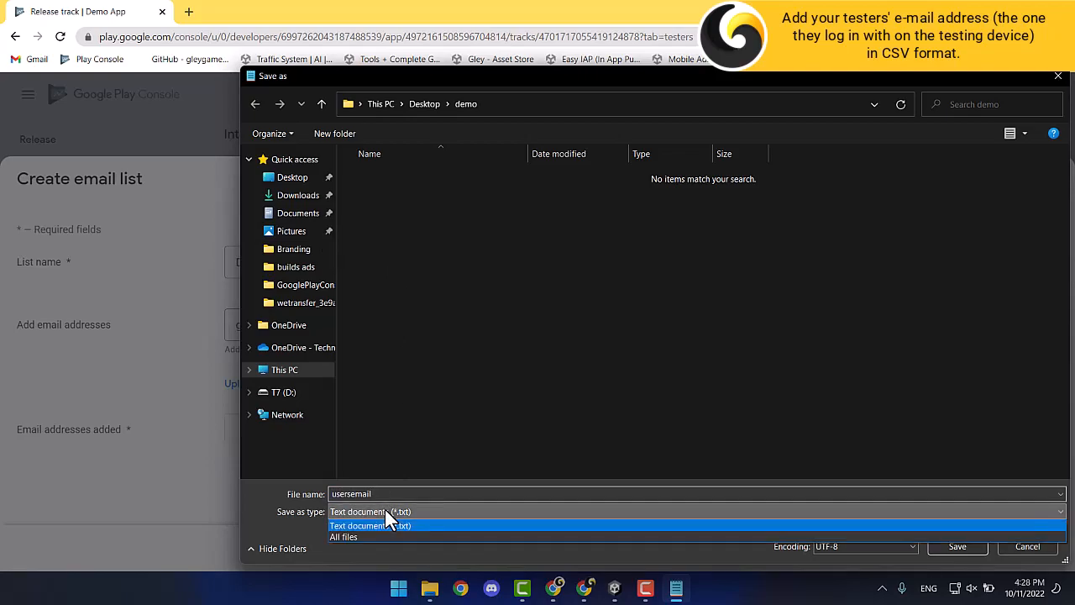
pyautogui.click(374, 535)
pyautogui.click(397, 494)
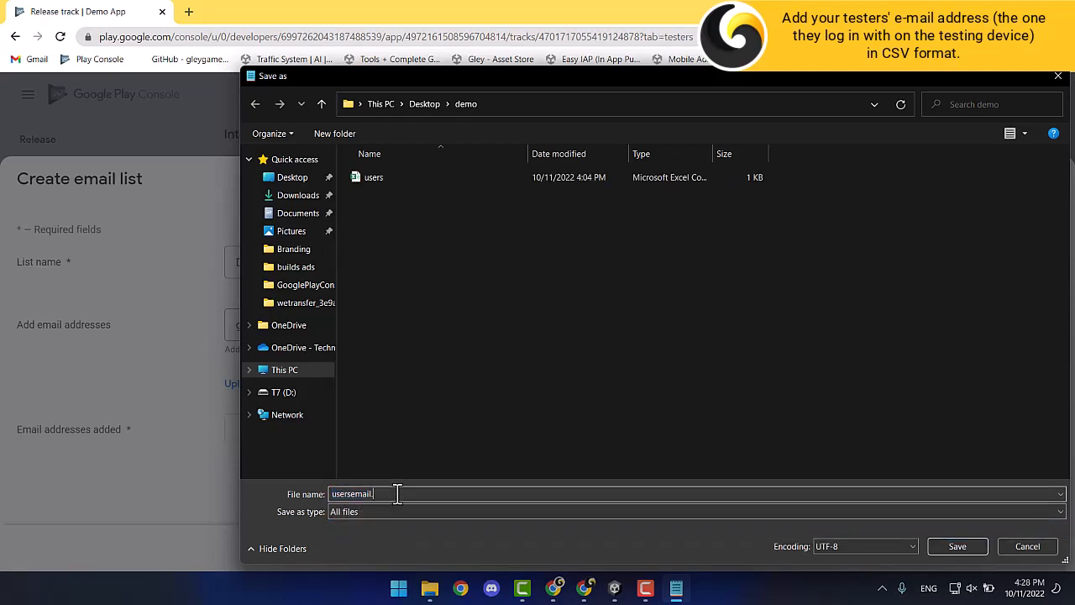
pyautogui.write('mail.csv')
pyautogui.click(957, 547)
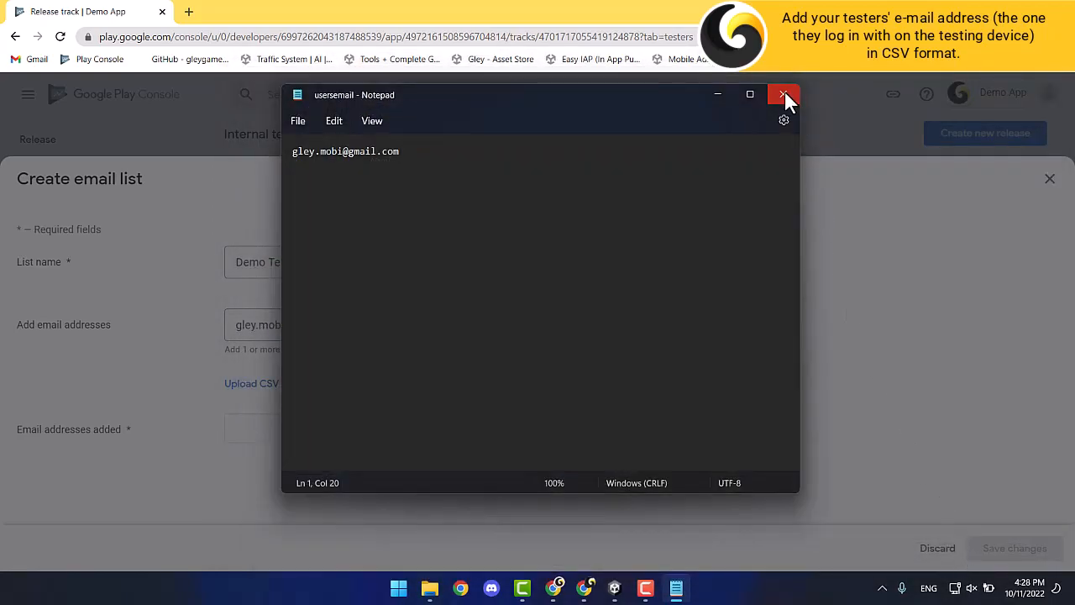
pyautogui.click(783, 95)
# Upload usersemail.csv to the Demo Testers list and save it as the internal testers.
pyautogui.click(557, 371)
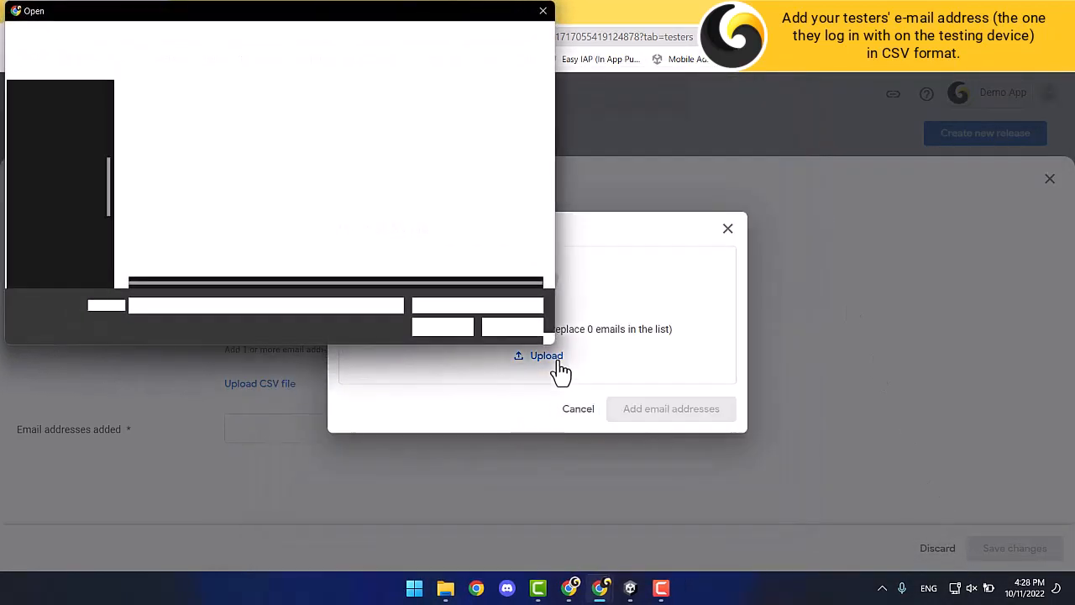
pyautogui.click(165, 135)
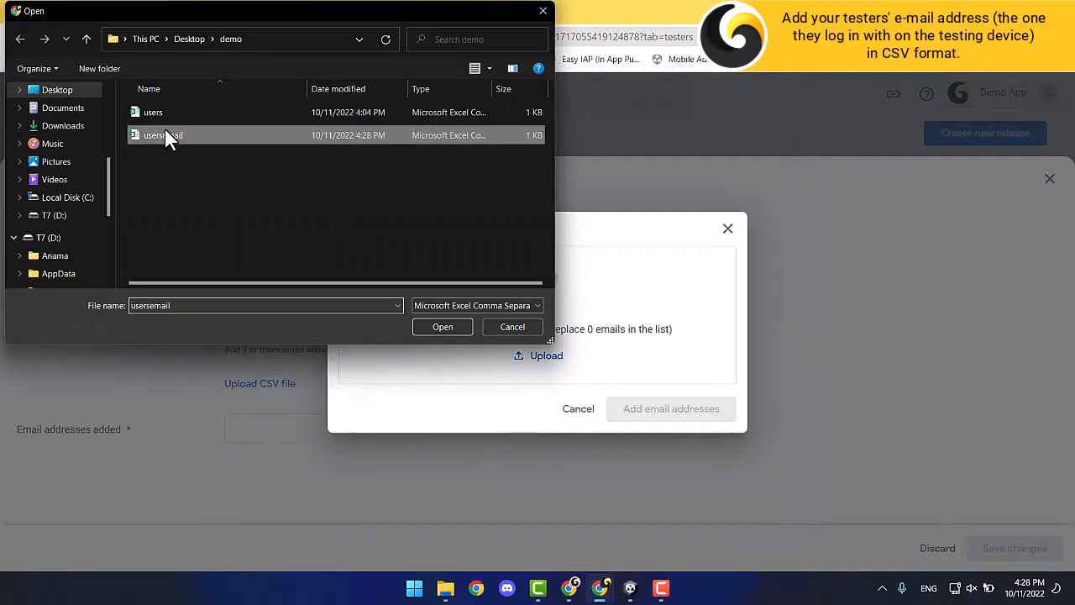
pyautogui.click(430, 322)
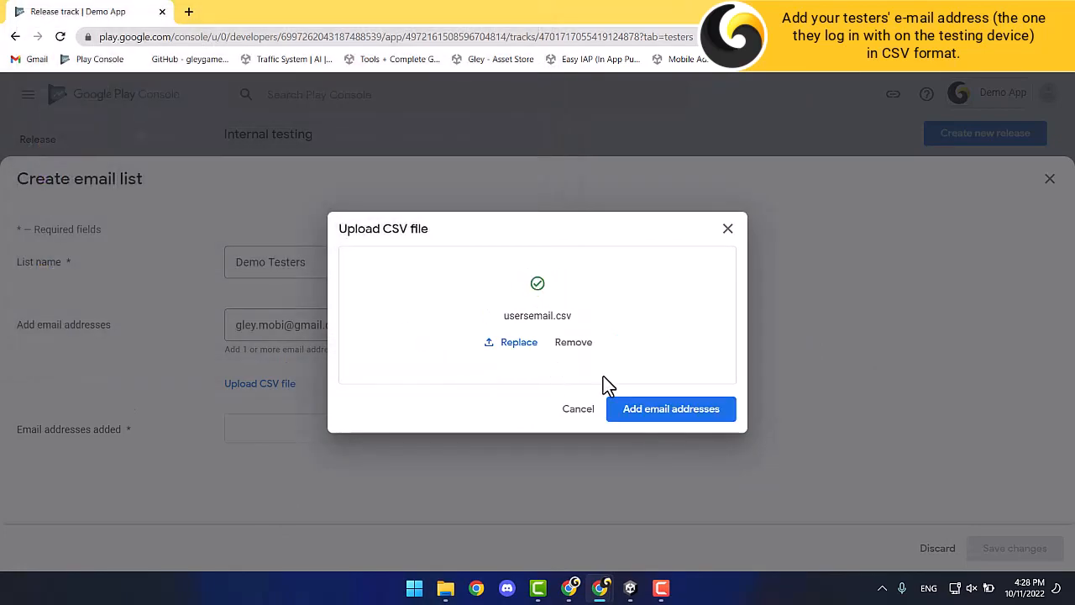
pyautogui.click(702, 416)
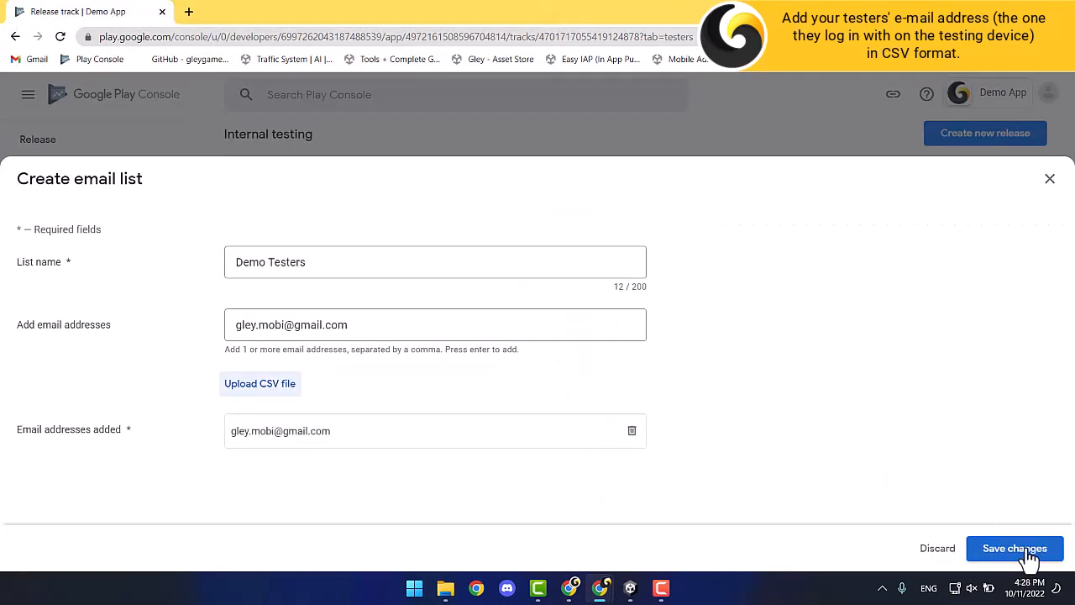
pyautogui.click(1014, 548)
pyautogui.click(647, 367)
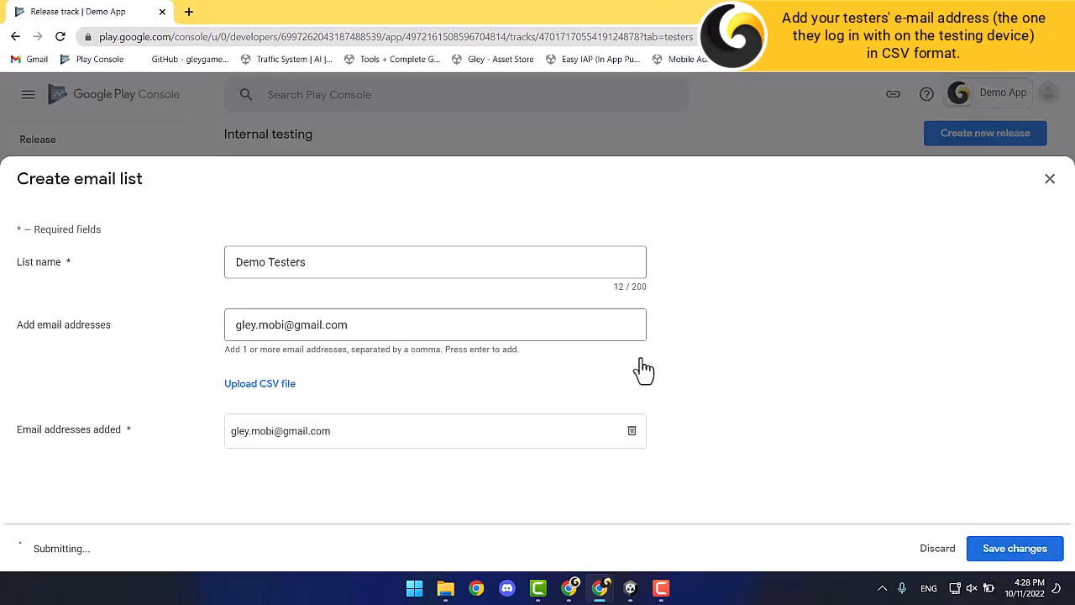
pyautogui.scroll(1, 400, 304)
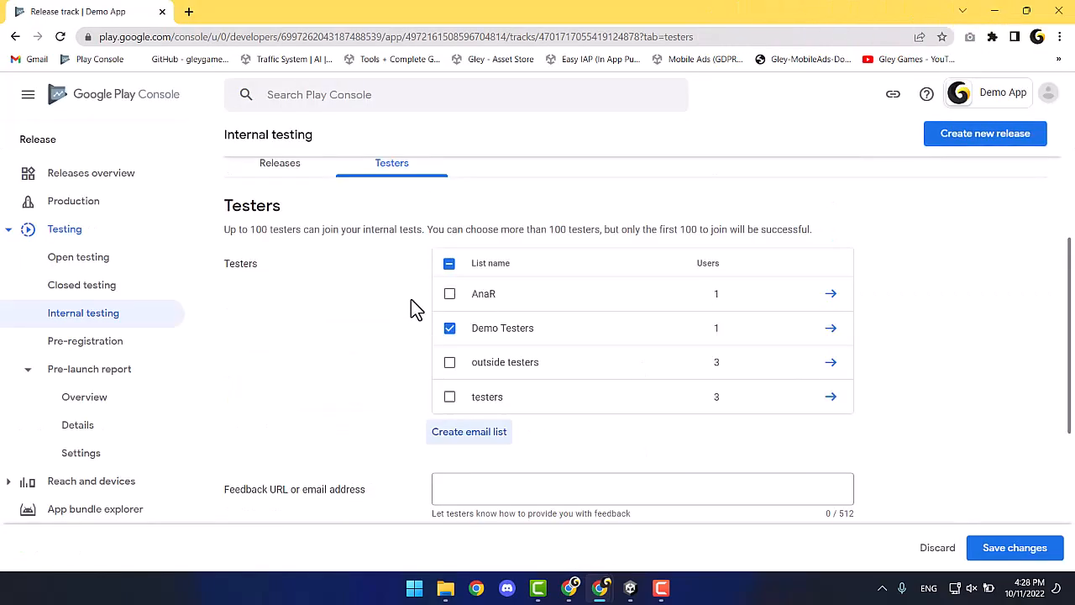
pyautogui.scroll(-2, 405, 359)
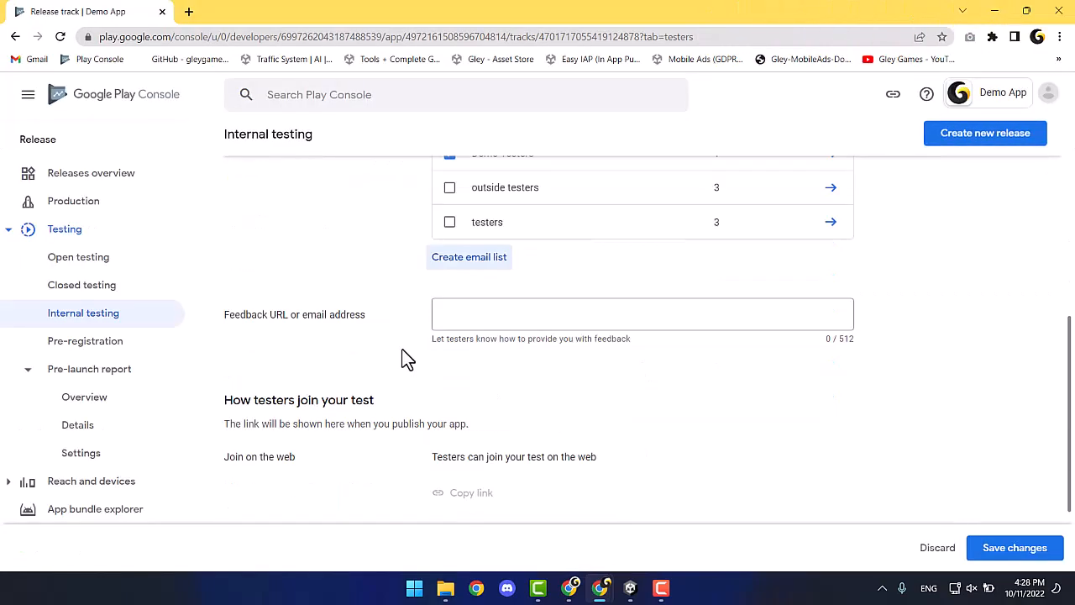
pyautogui.click(1016, 555)
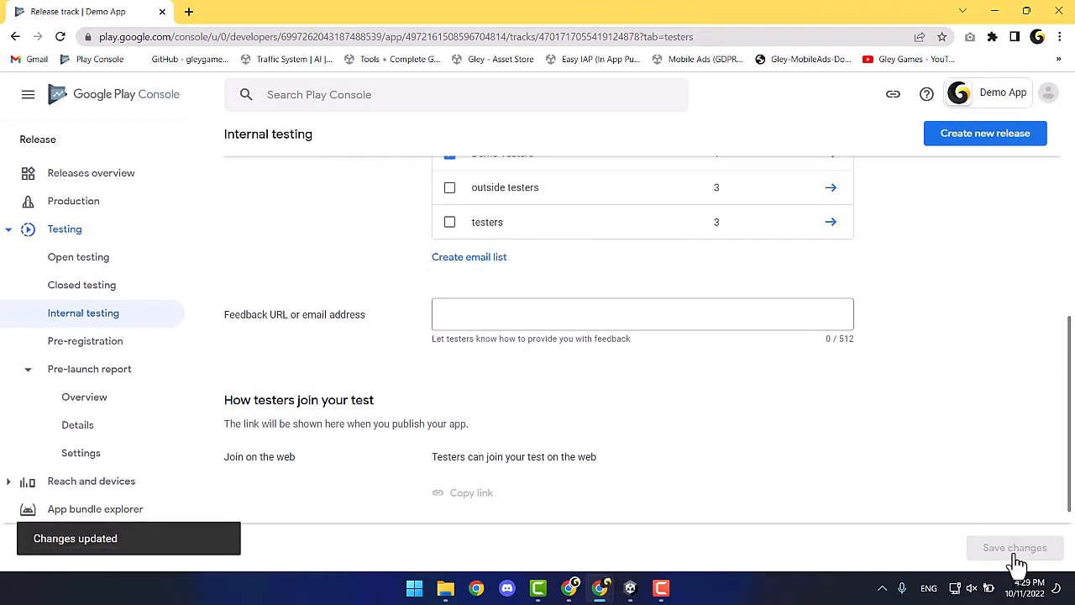
# Create a new internal testing release, then bring the Unity editor to the front.
pyautogui.scroll(4, 363, 352)
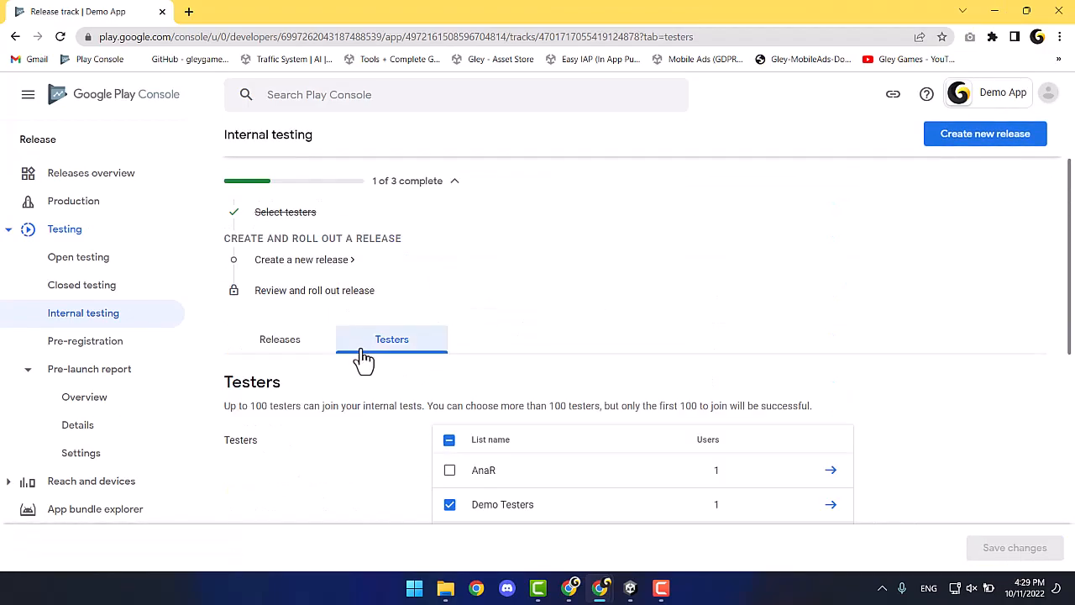
pyautogui.click(290, 346)
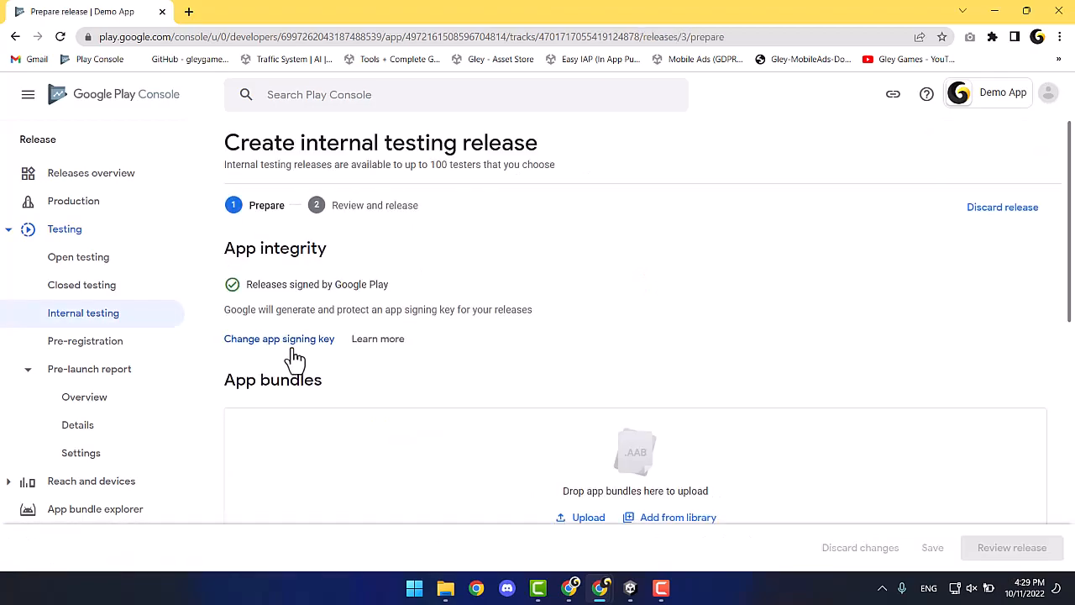
pyautogui.scroll(-2, 484, 370)
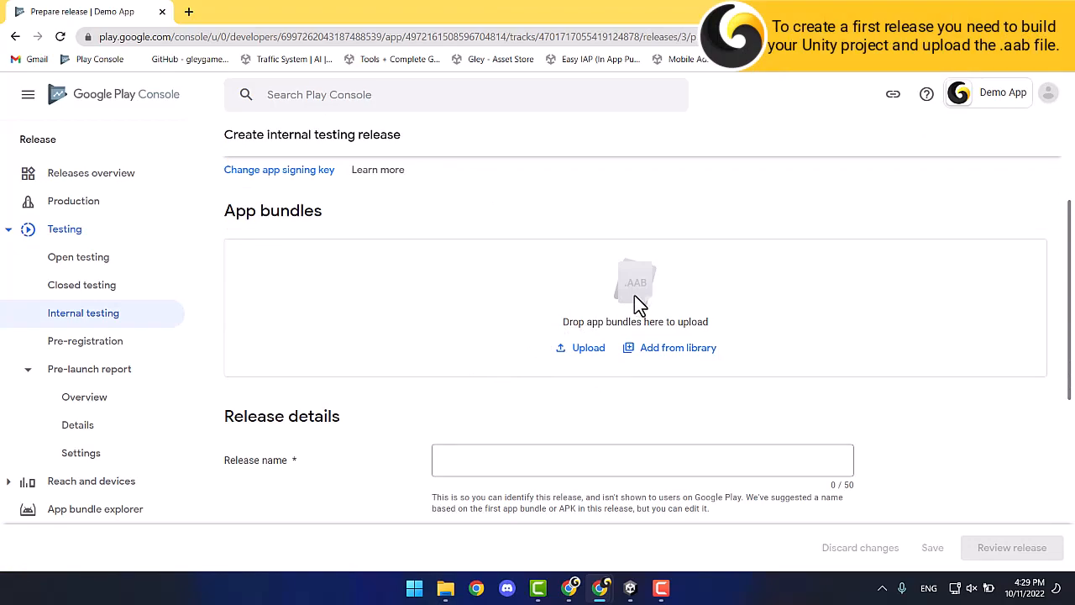
pyautogui.click(629, 590)
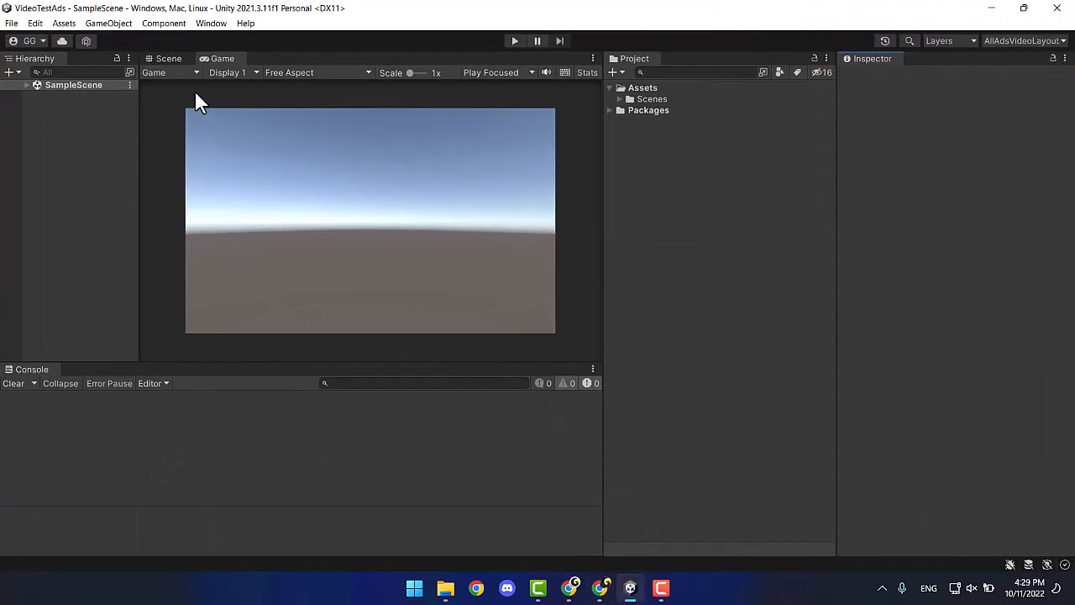
# Switch the build platform to Android in Build Settings and open Player Settings.
pyautogui.click(12, 25)
pyautogui.click(54, 189)
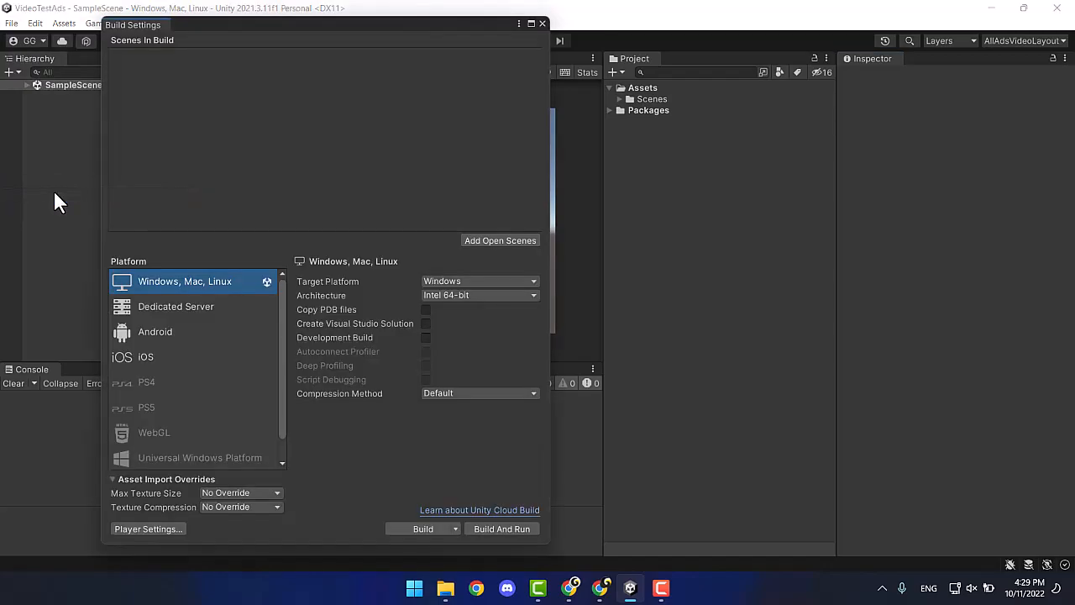
pyautogui.click(177, 331)
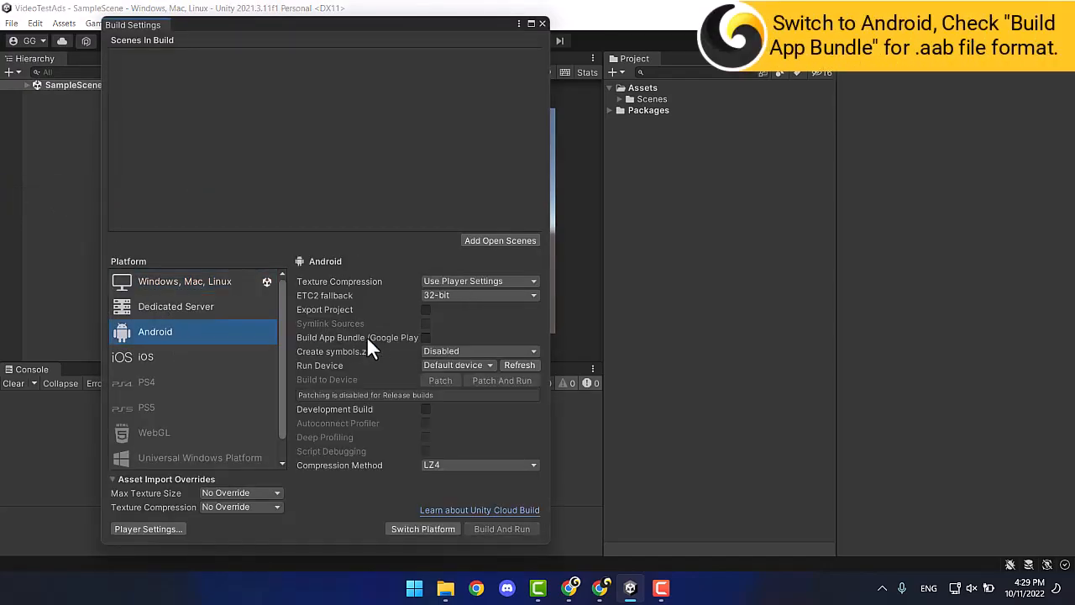
pyautogui.click(400, 529)
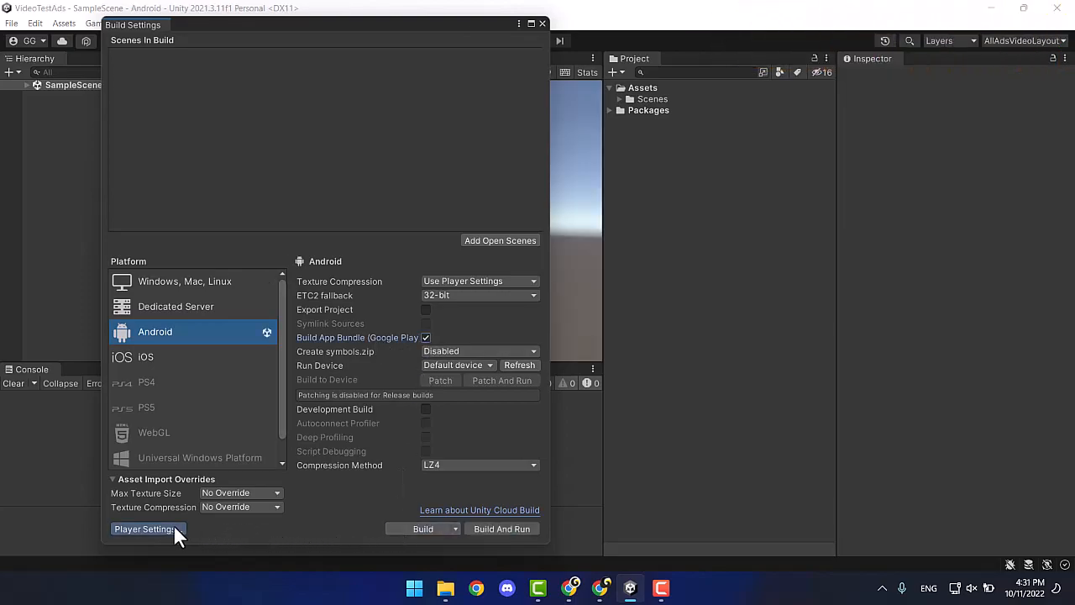
pyautogui.click(174, 529)
# Set company Gley, product Demo App, and override the package name to com.gley.demoapp.
pyautogui.click(495, 60)
pyautogui.write('Gley')
pyautogui.press('Tab')
pyautogui.write('De')
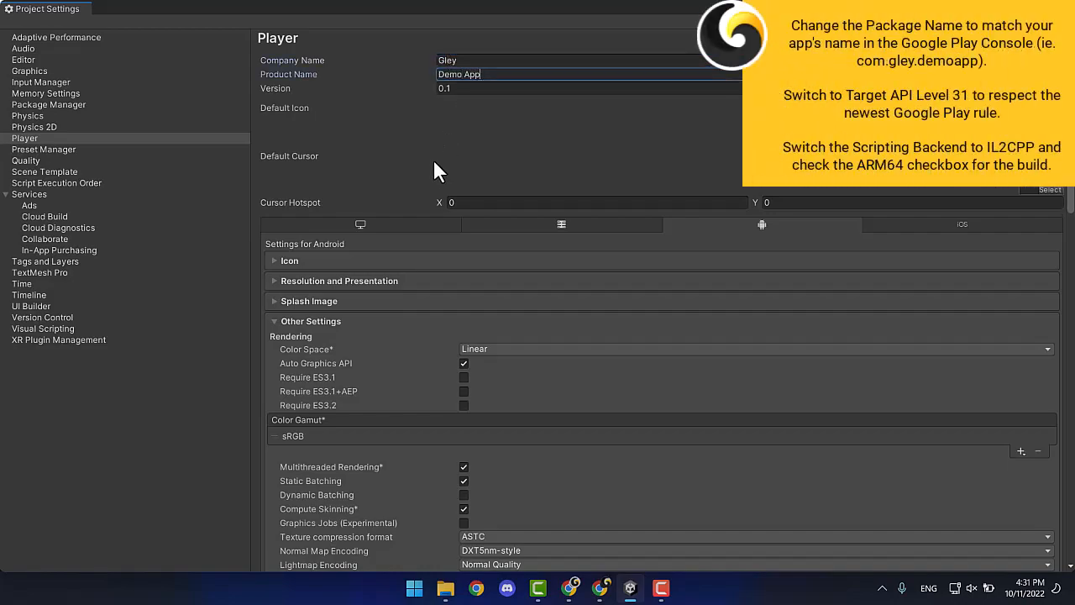
pyautogui.scroll(-7, 416, 323)
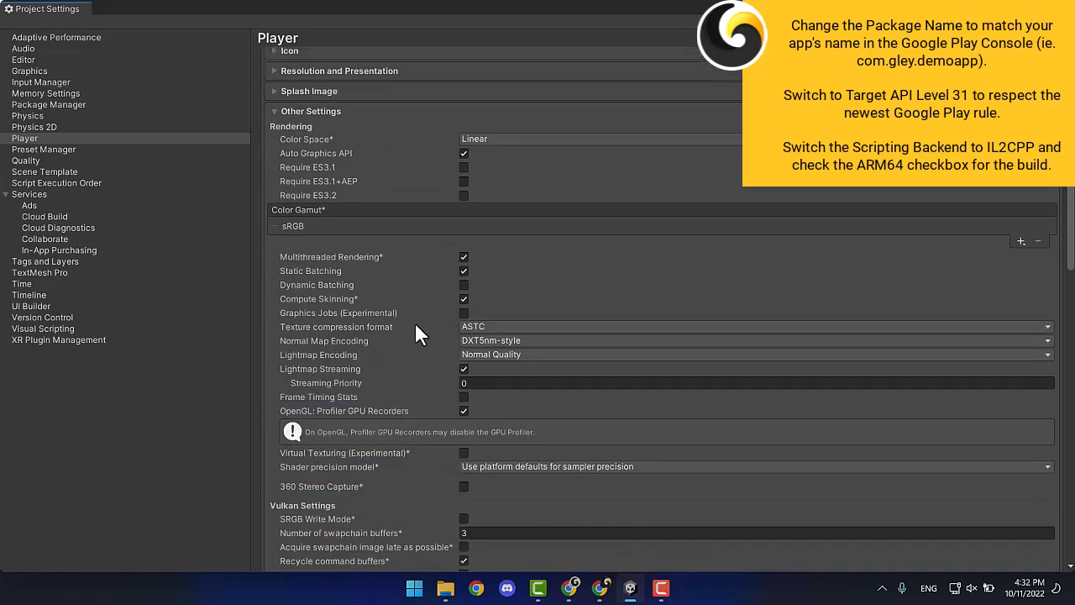
pyautogui.scroll(-4, 414, 321)
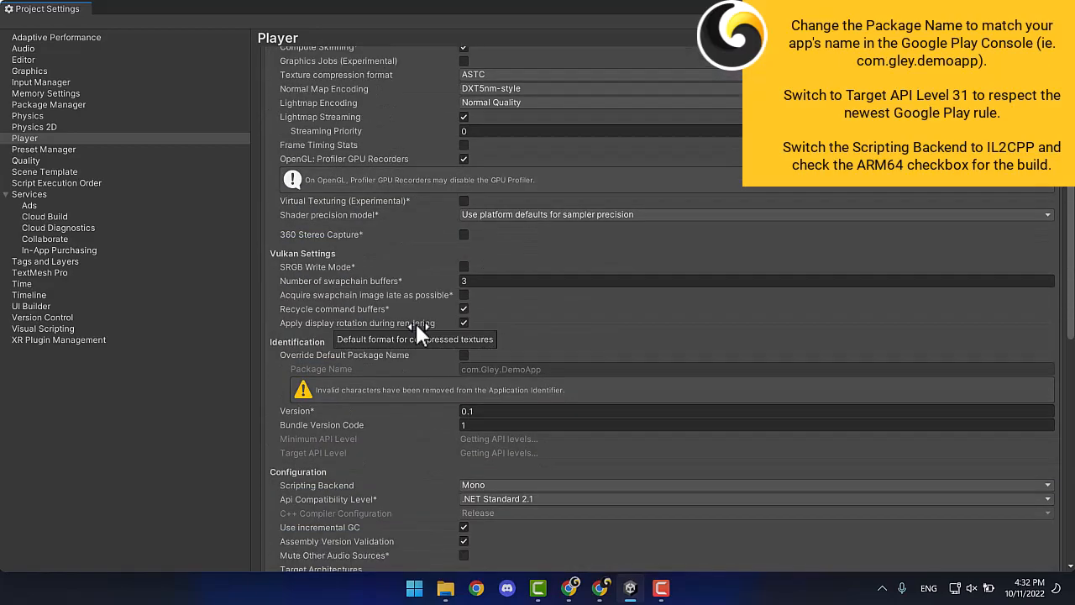
pyautogui.scroll(-2, 421, 336)
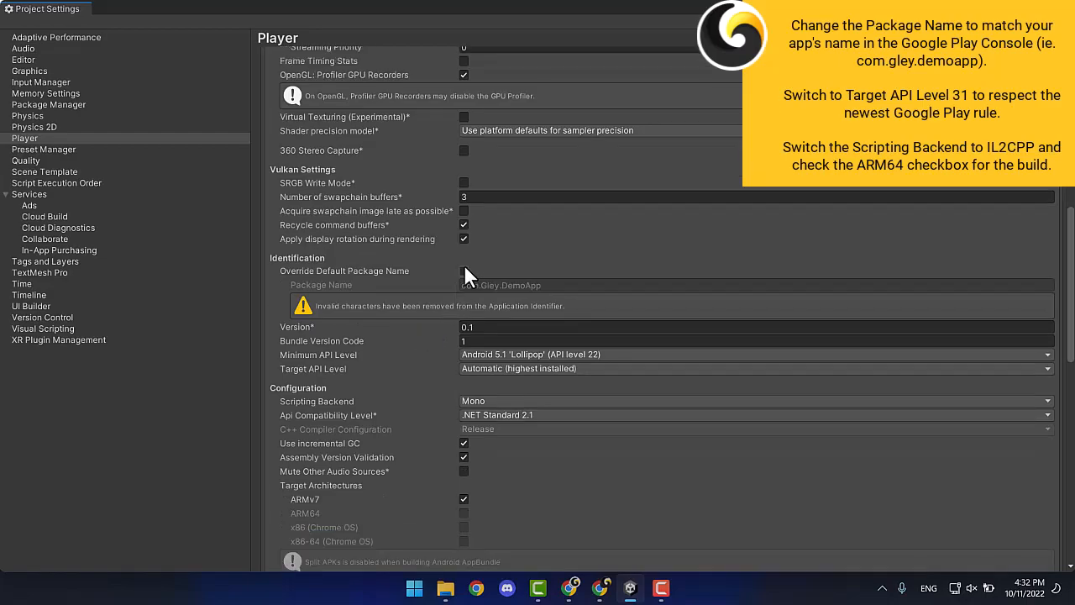
pyautogui.click(463, 271)
pyautogui.click(495, 286)
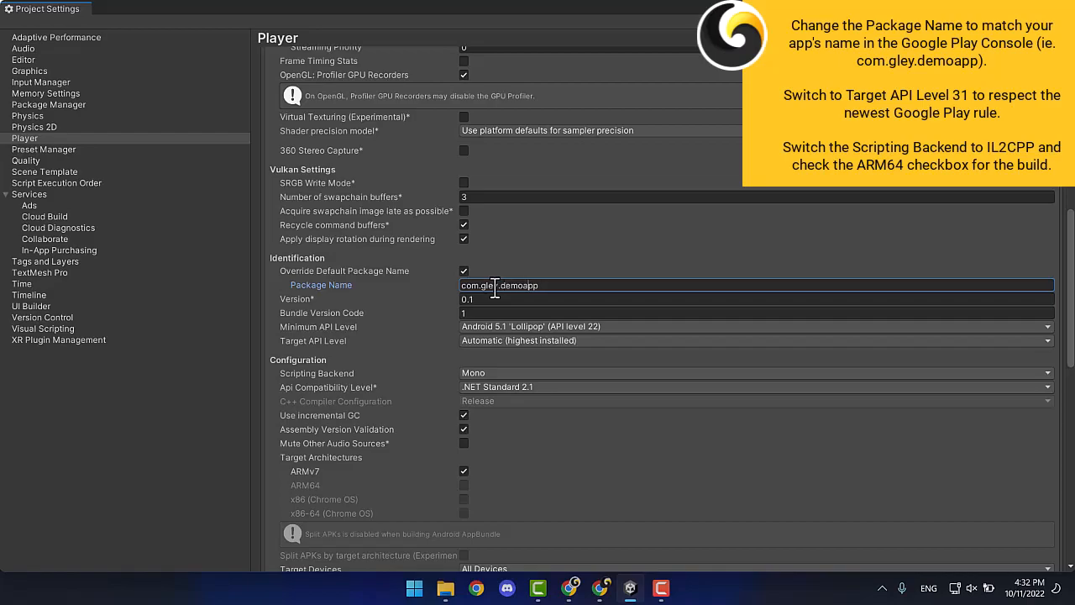
# Set target API level 31 and IL2CPP scripting backend, and enable ARM64.
pyautogui.click(476, 337)
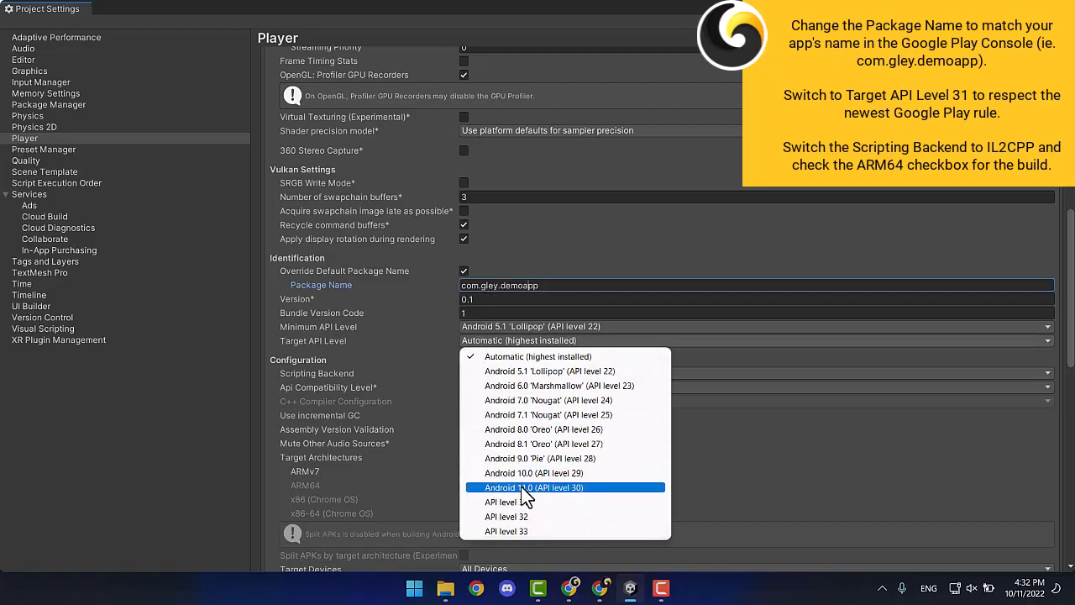
pyautogui.click(526, 502)
pyautogui.click(474, 374)
pyautogui.click(484, 398)
pyautogui.scroll(-1, 446, 397)
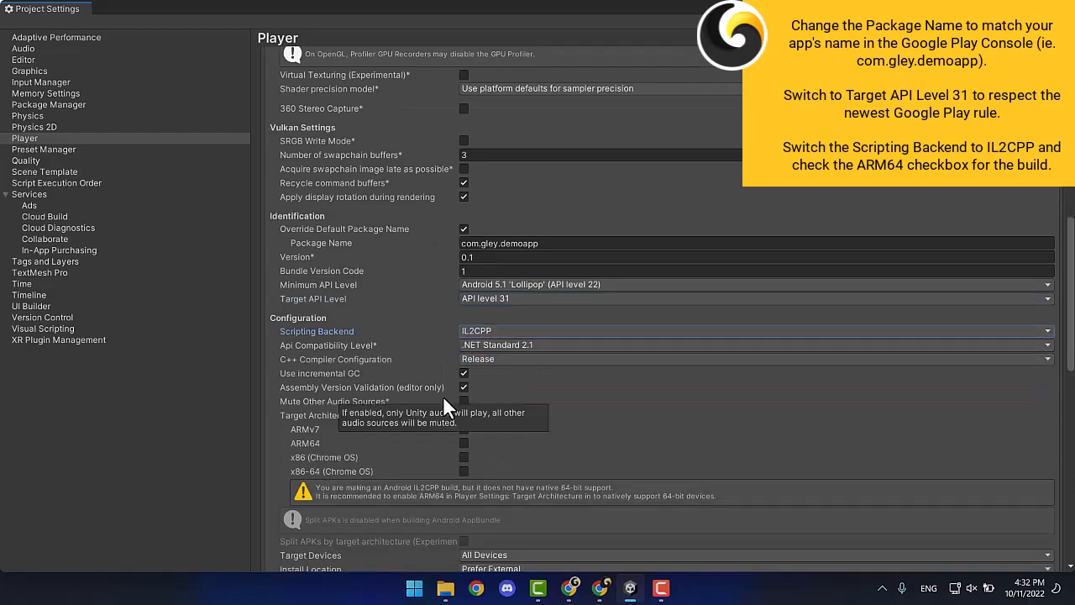
pyautogui.click(464, 441)
pyautogui.scroll(-5, 429, 433)
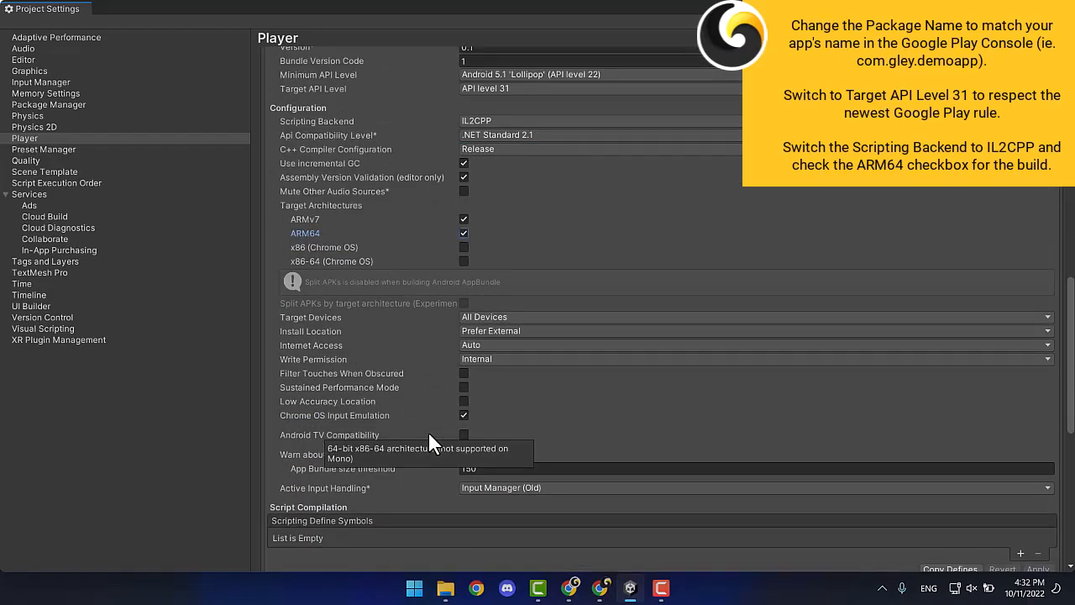
pyautogui.scroll(-11, 428, 435)
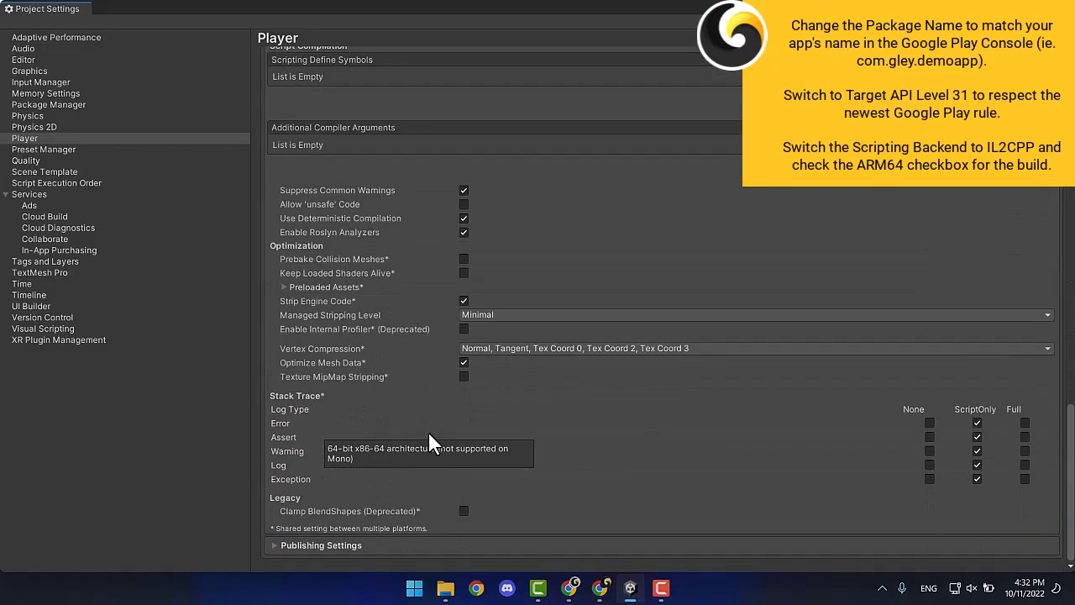
pyautogui.click(407, 546)
pyautogui.scroll(-8, 405, 474)
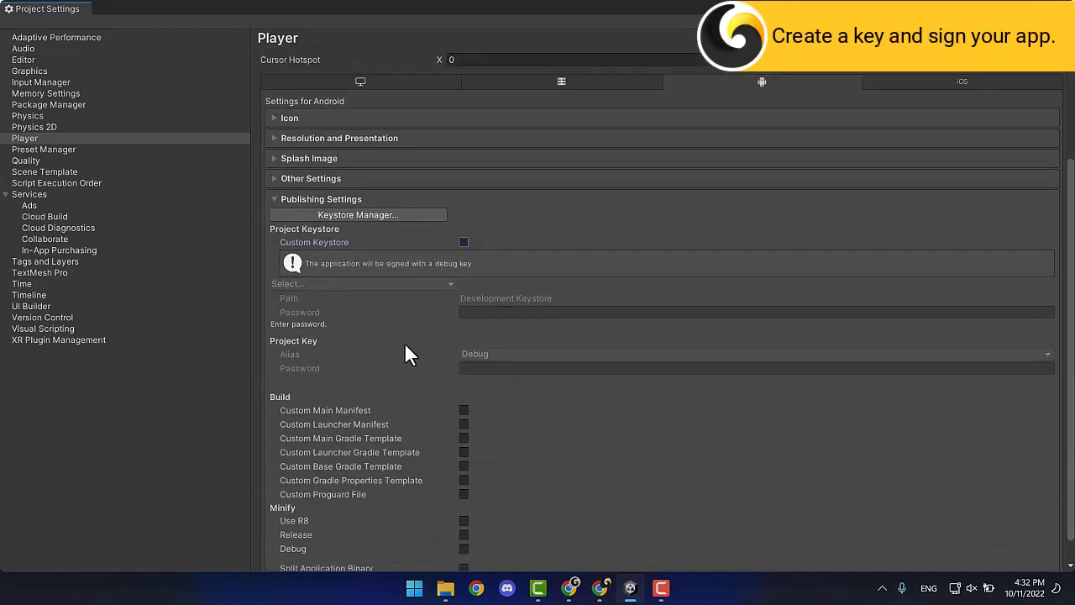
# Create user.keystore in the Key folder and enter its password twice.
pyautogui.click(402, 217)
pyautogui.click(146, 90)
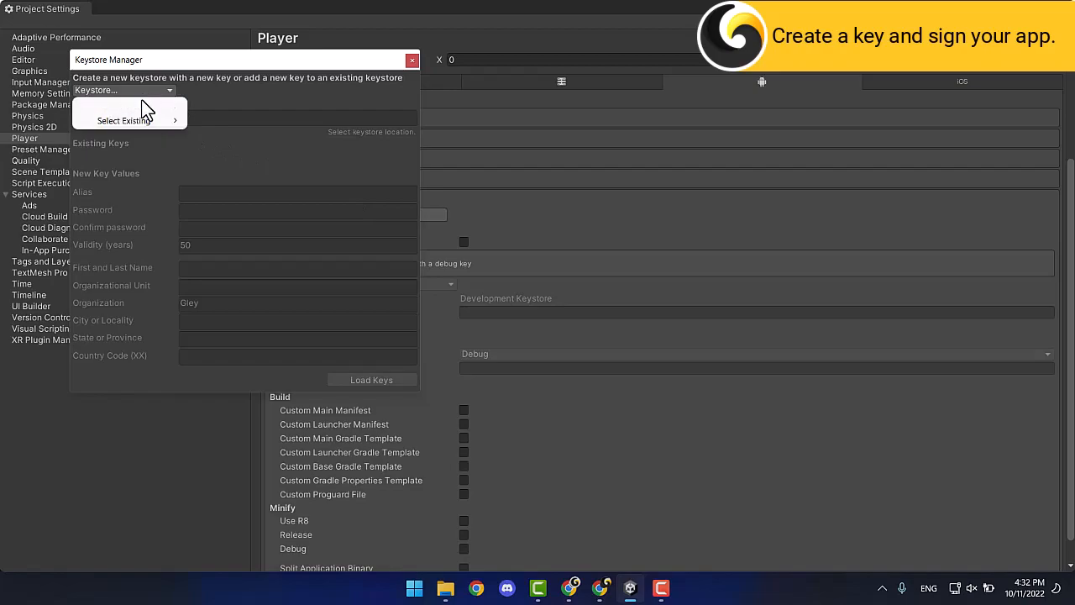
pyautogui.moveTo(145, 106)
pyautogui.click(220, 122)
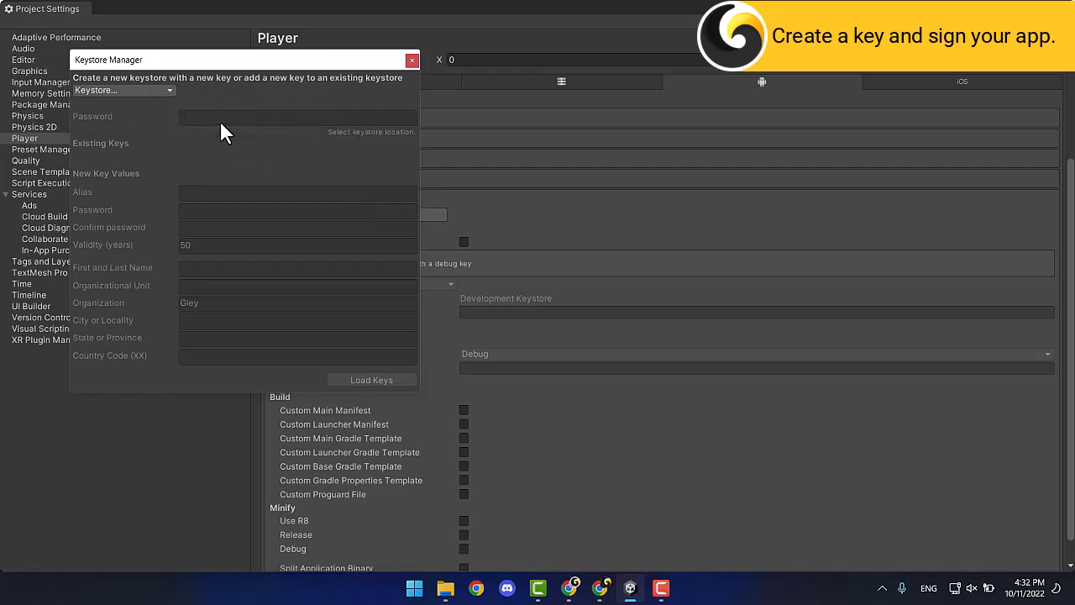
pyautogui.doubleClick(389, 330)
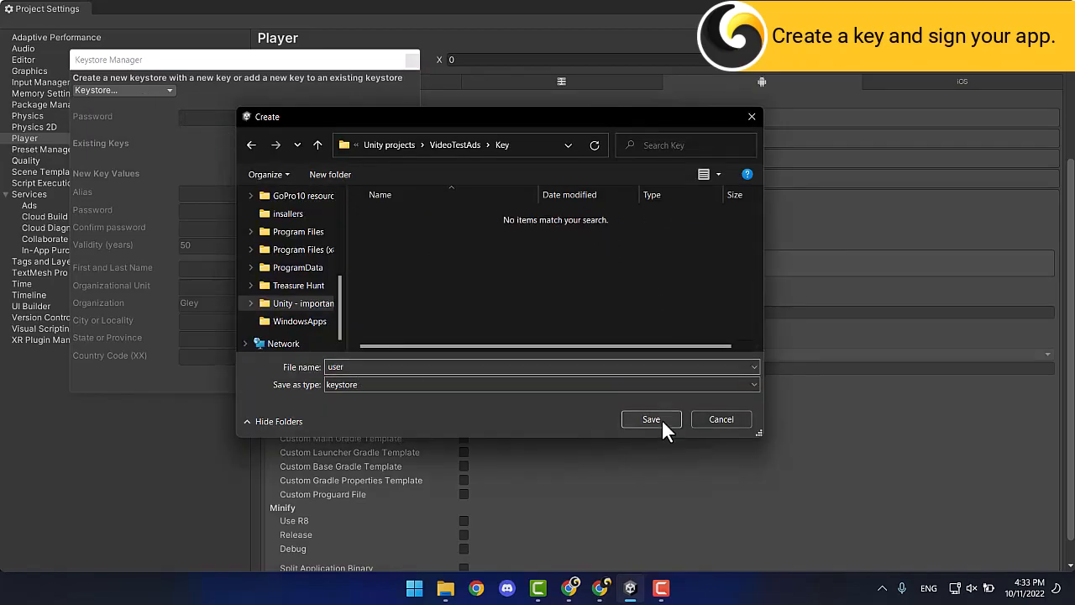
pyautogui.click(661, 420)
pyautogui.click(251, 118)
pyautogui.write('***********')
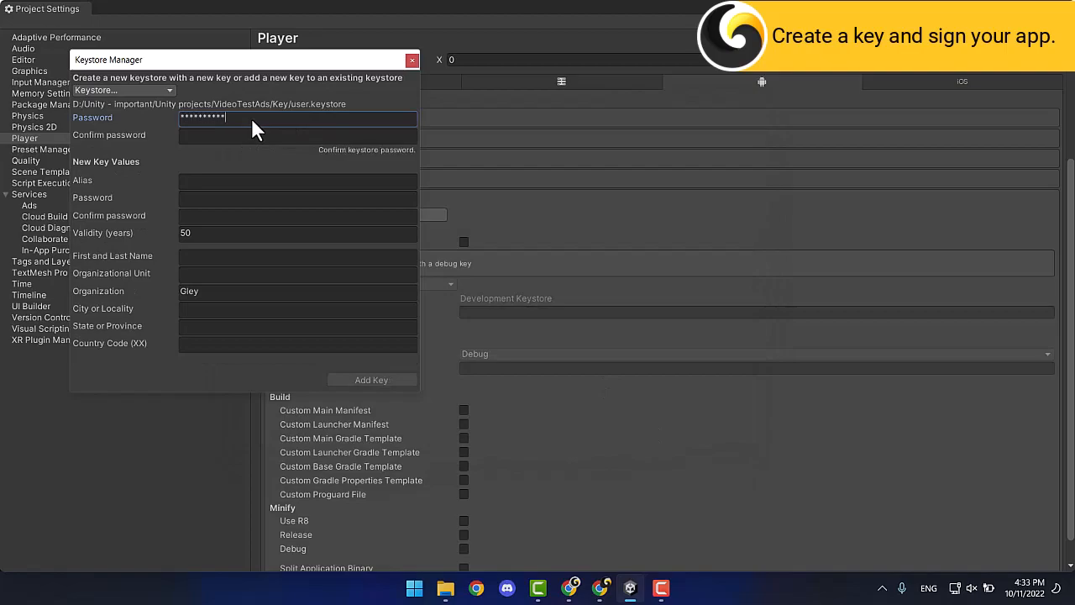
pyautogui.press('Tab')
pyautogui.write('***********')
# Add a key aliased testers with its password, use it for the project, and close Project Settings.
pyautogui.click(213, 180)
pyautogui.write('testers')
pyautogui.click(216, 199)
pyautogui.write('***********')
pyautogui.click(216, 214)
pyautogui.write('***********')
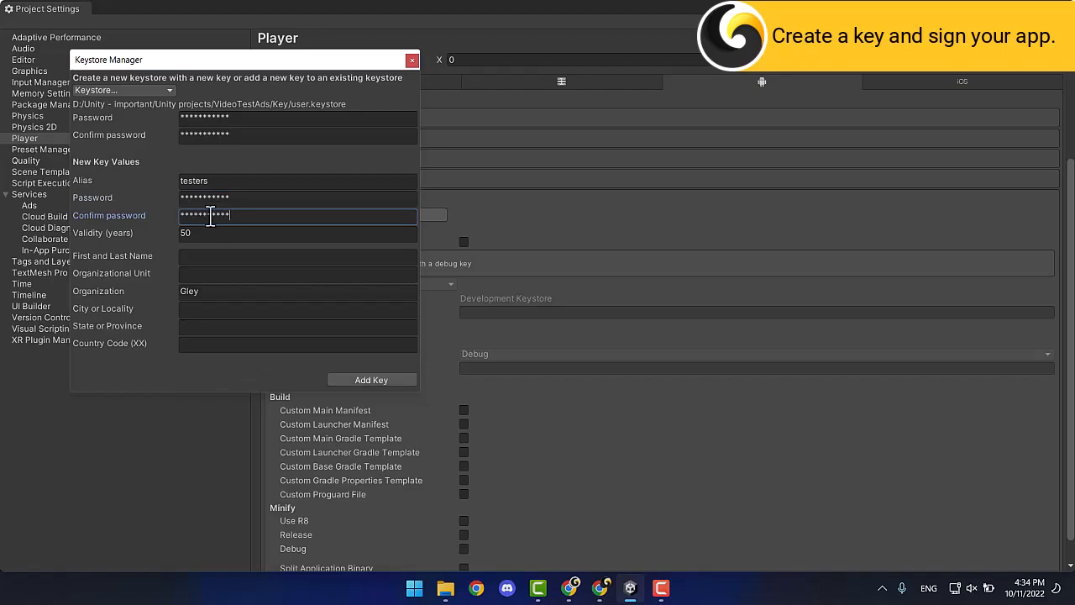
pyautogui.click(364, 382)
pyautogui.click(572, 317)
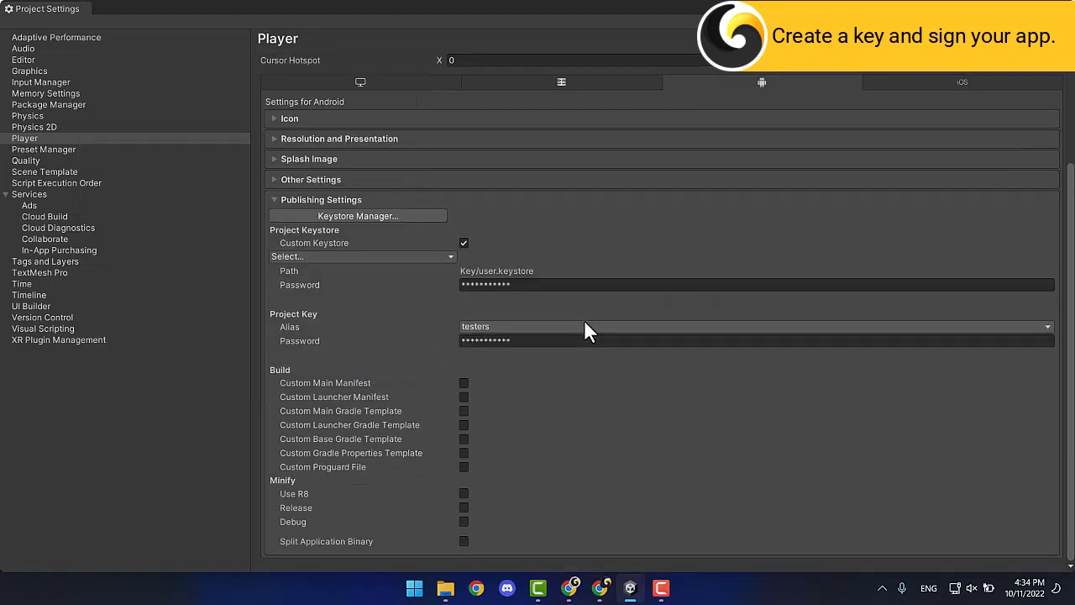
pyautogui.click(378, 200)
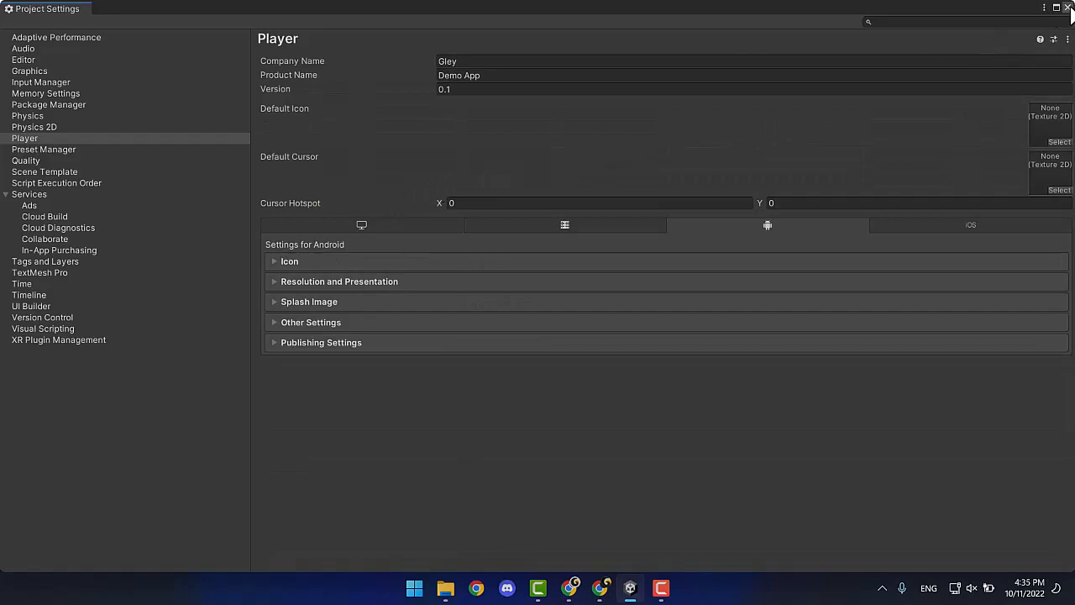
pyautogui.click(1067, 8)
# Find the Mobile Ads (GDPR & iOS 14.5 Compliant) package under My Assets in Package Manager.
pyautogui.click(542, 24)
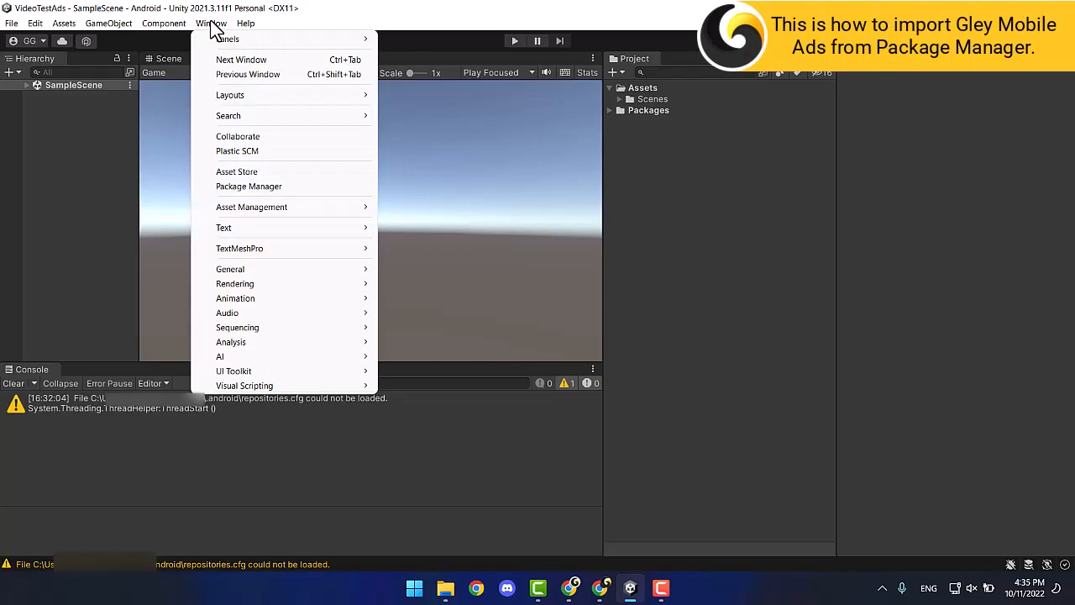
pyautogui.click(243, 185)
pyautogui.click(427, 108)
pyautogui.click(412, 162)
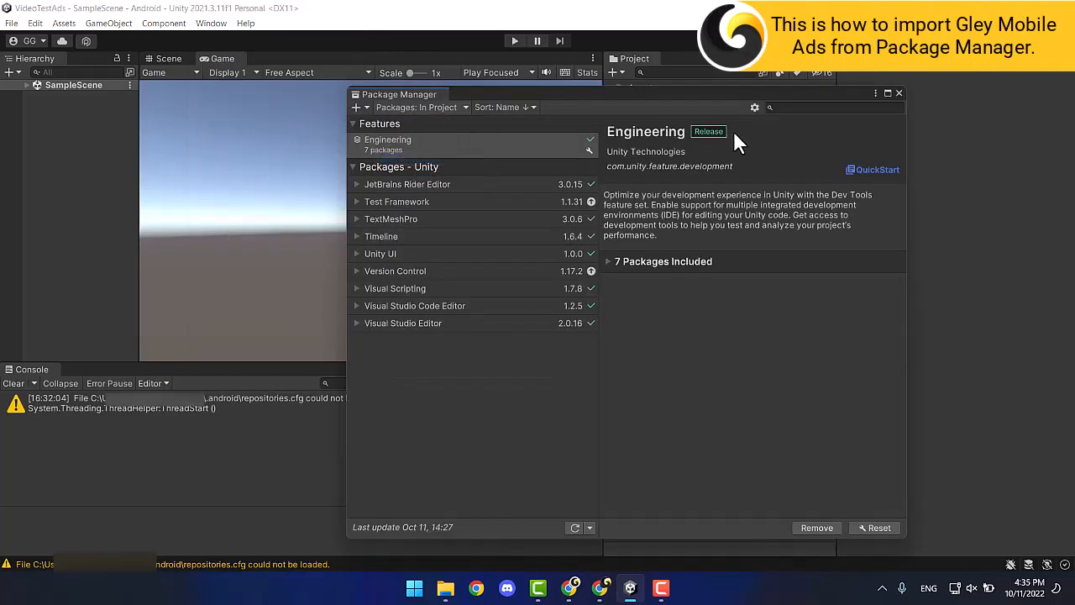
pyautogui.click(812, 112)
pyautogui.write('mobile ads')
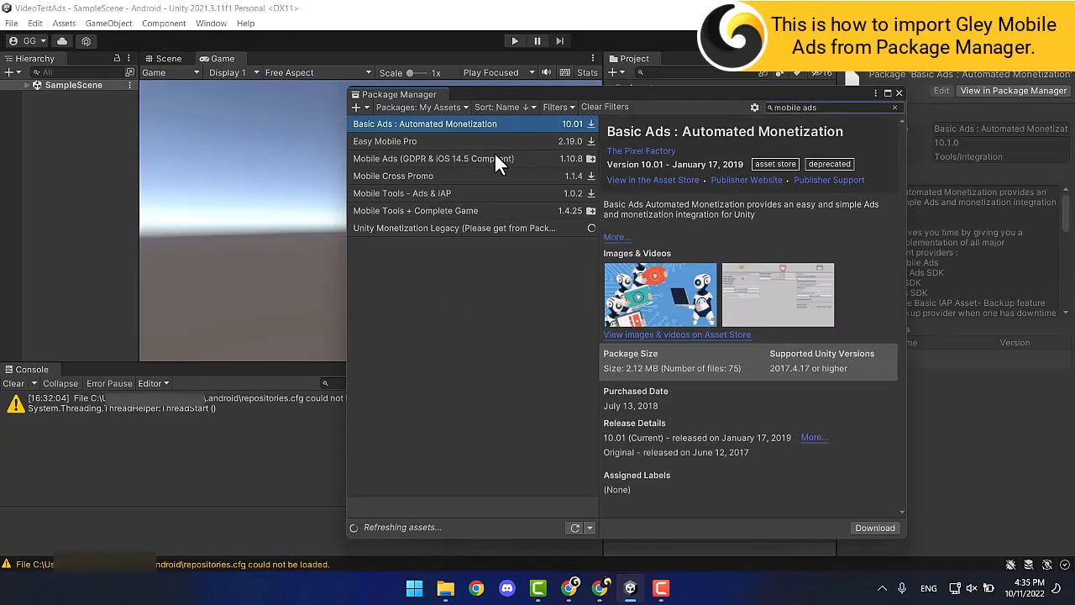
pyautogui.click(496, 161)
# Import all the Mobile Ads package files into the project.
pyautogui.click(806, 528)
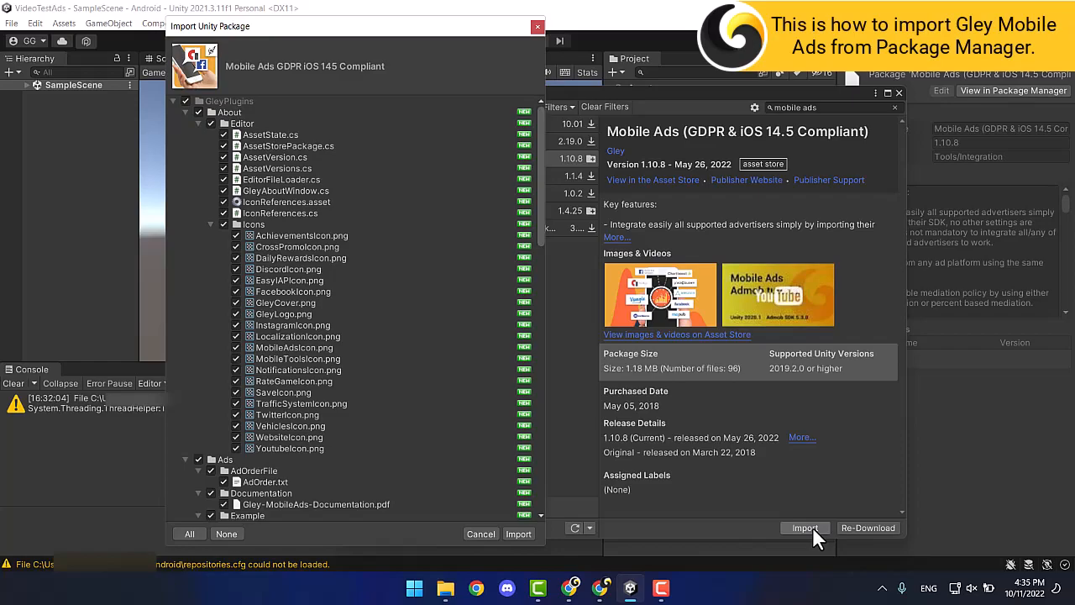
pyautogui.click(184, 112)
pyautogui.click(184, 123)
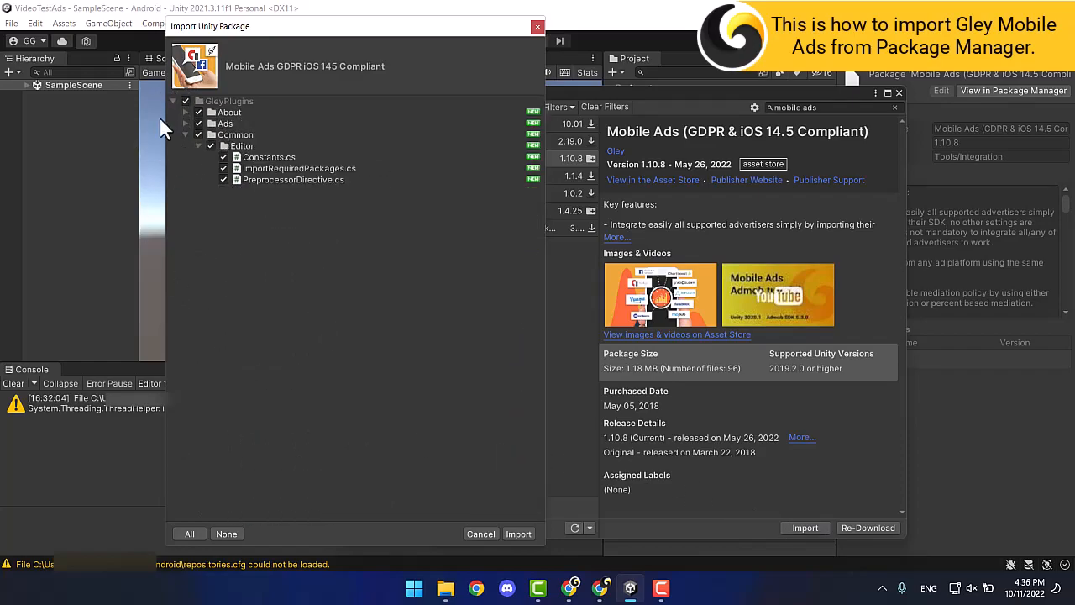
pyautogui.click(526, 533)
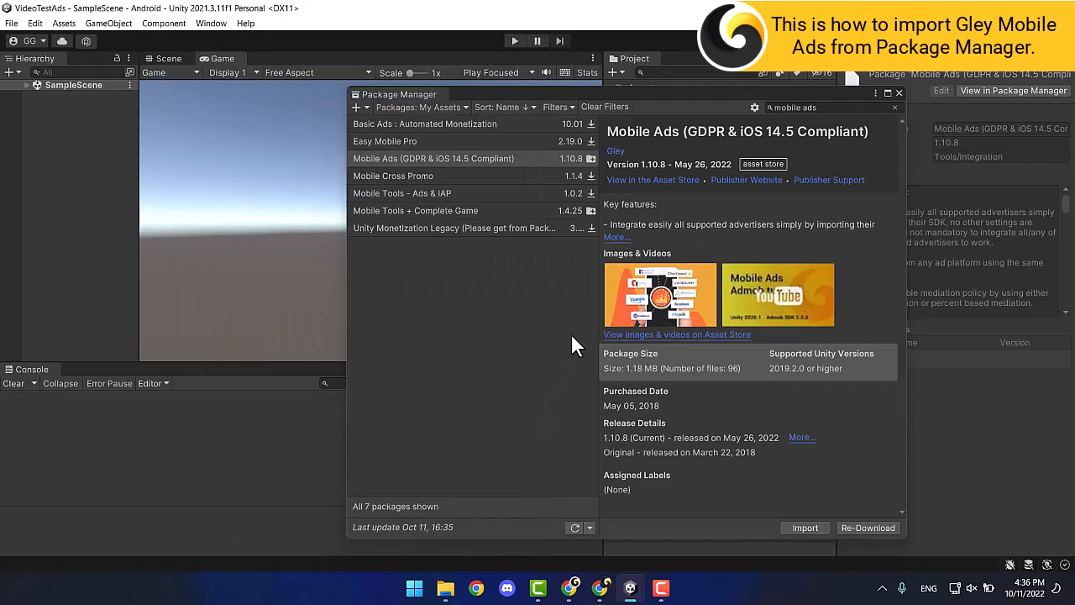
pyautogui.click(897, 93)
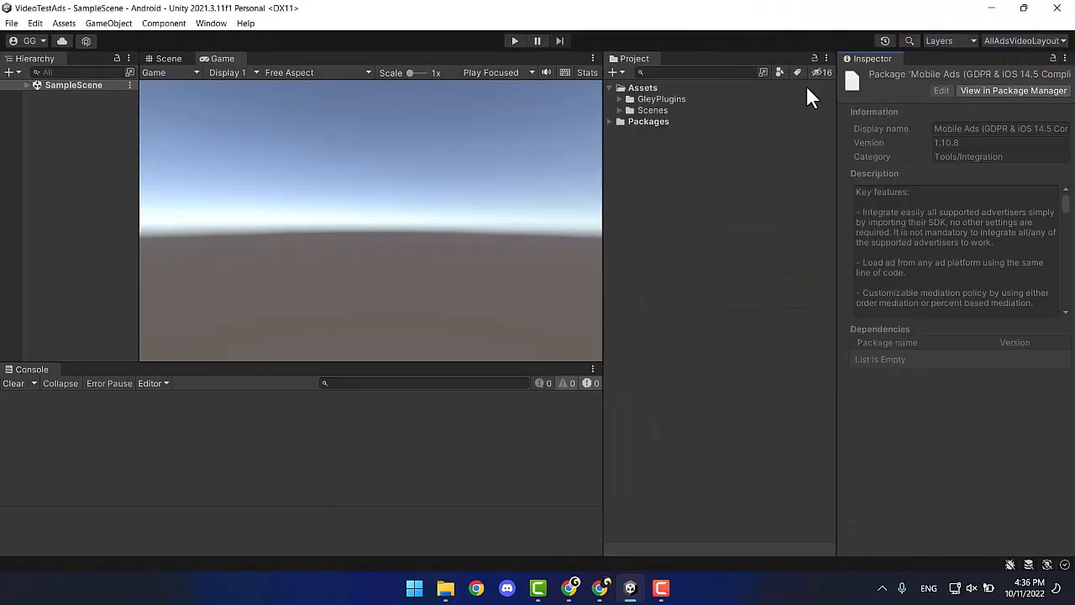
# Expand GleyPlugins and its About, Ads, Common and Example folders in the Project window.
pyautogui.click(620, 99)
pyautogui.click(629, 110)
pyautogui.click(630, 133)
pyautogui.click(630, 200)
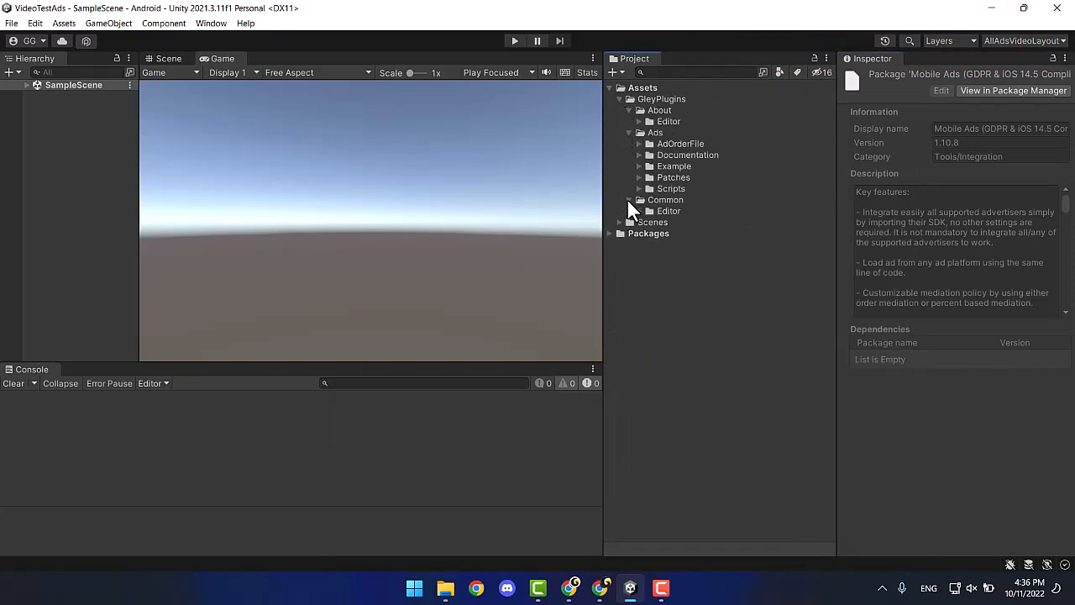
pyautogui.click(639, 166)
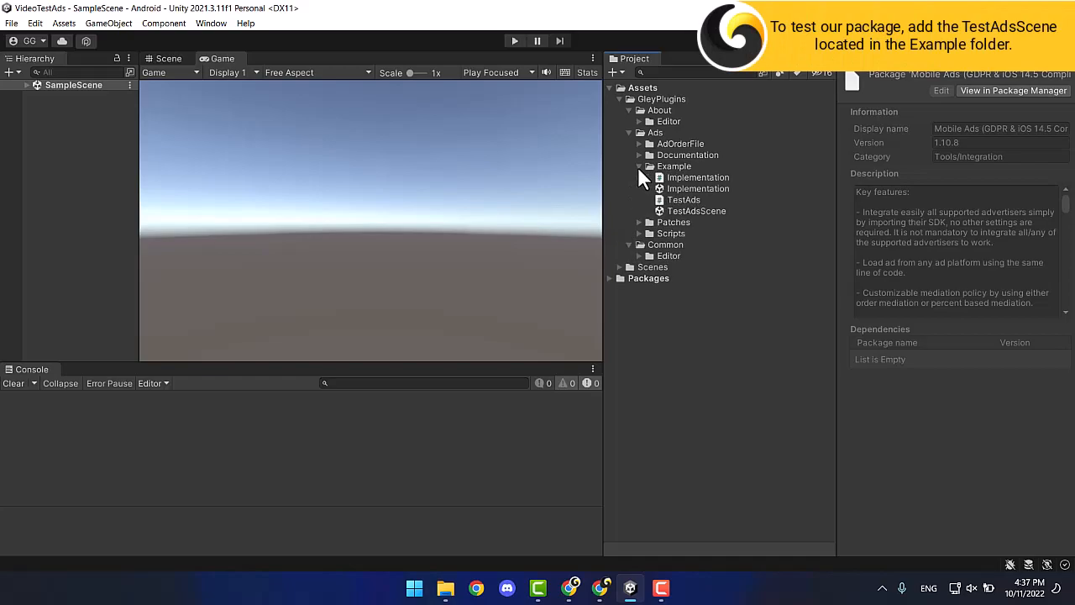
# Open TestAdsScene and add it to the scenes in Build Settings.
pyautogui.doubleClick(685, 210)
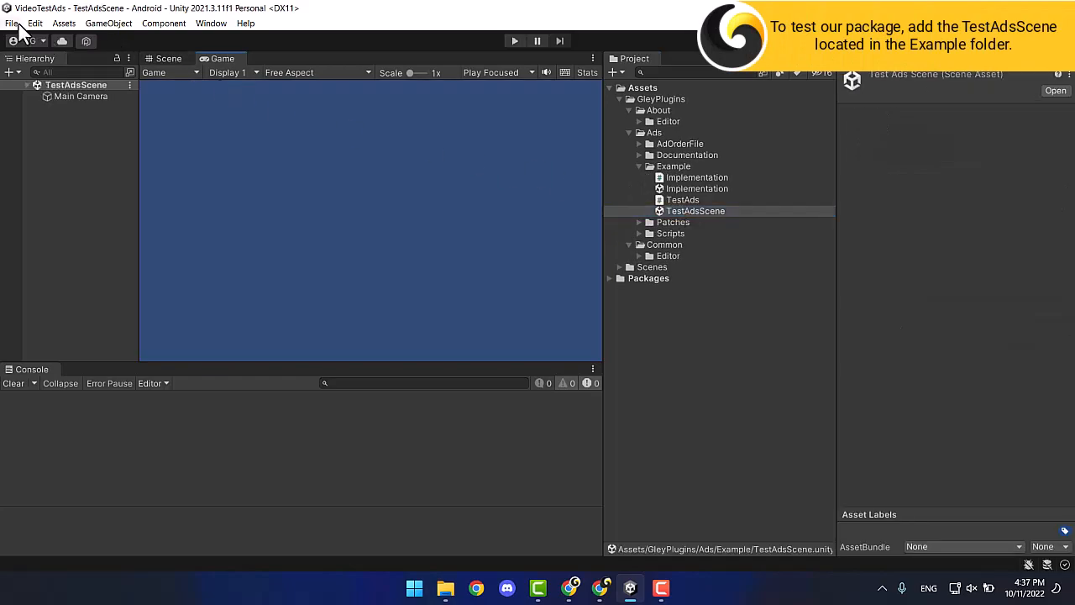
pyautogui.click(19, 25)
pyautogui.click(90, 187)
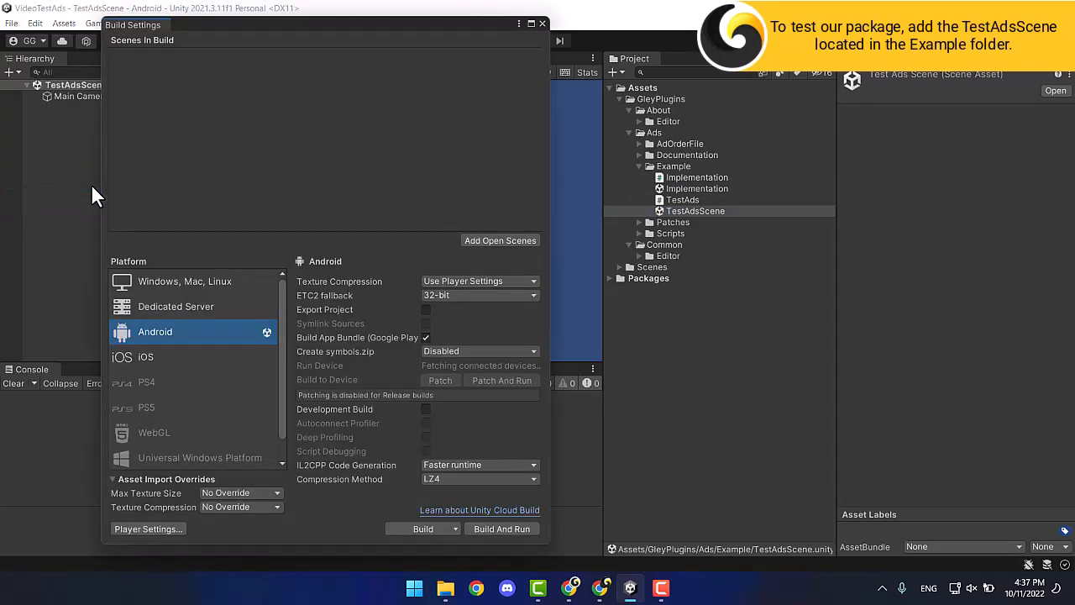
pyautogui.click(504, 241)
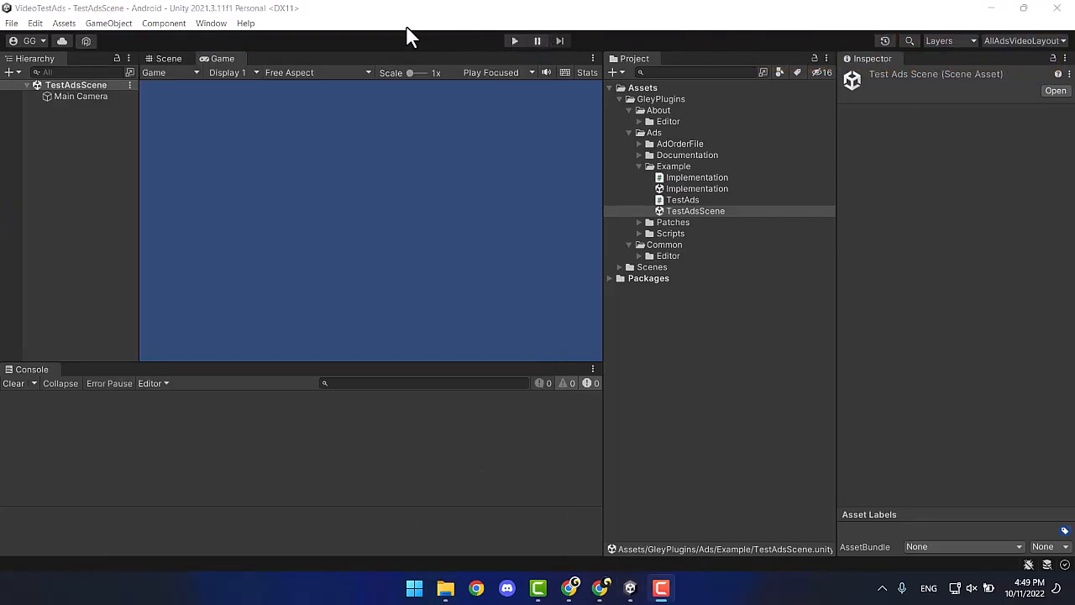
# Build the Android app bundle as demo1.aab in the Unity - important > demo folder.
pyautogui.click(12, 22)
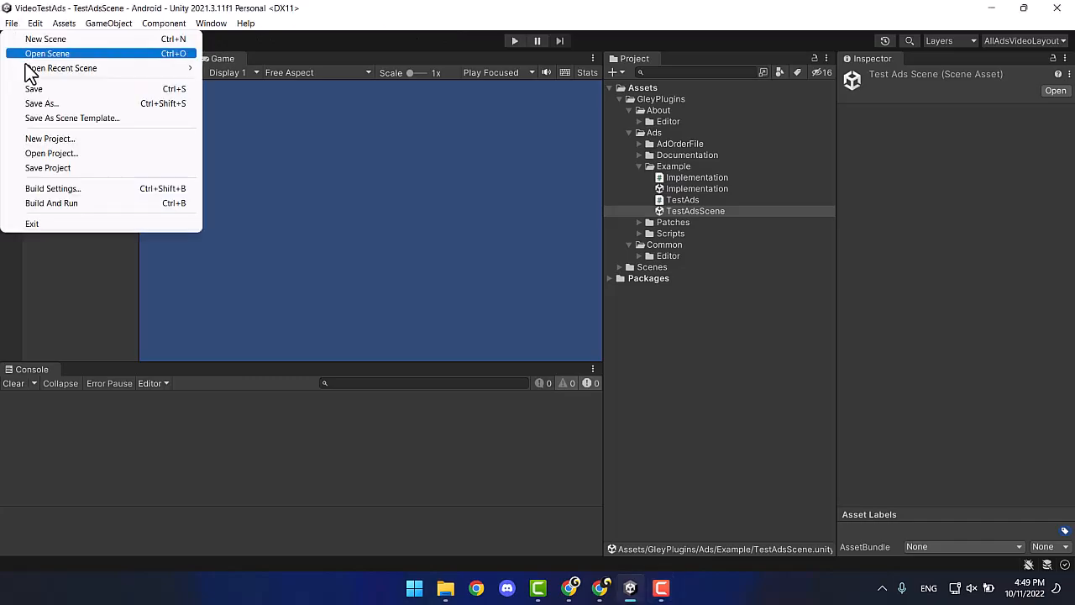
pyautogui.click(61, 188)
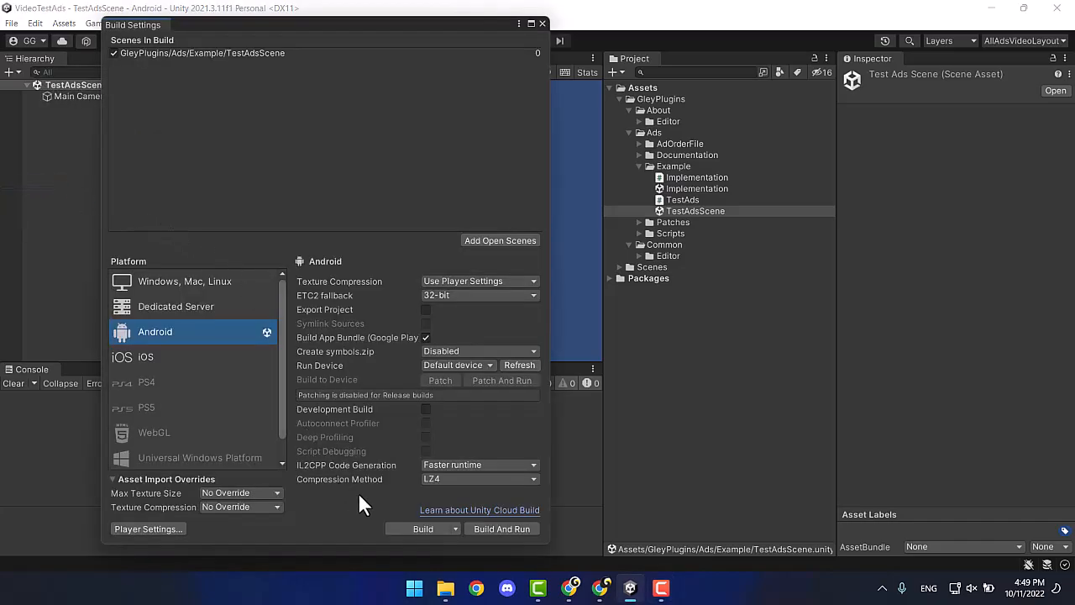
pyautogui.click(411, 530)
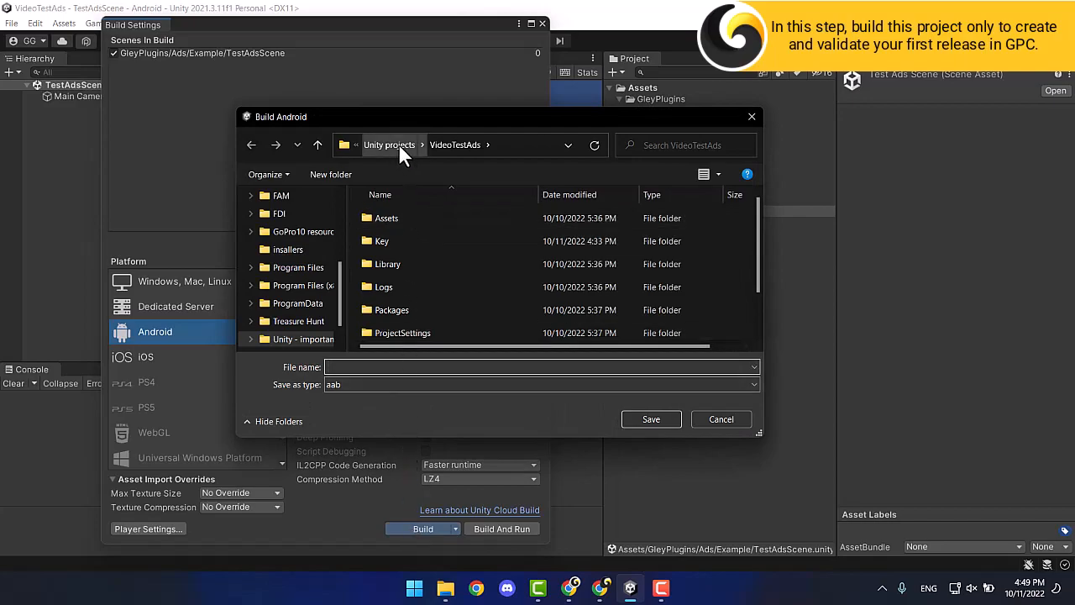
pyautogui.click(396, 145)
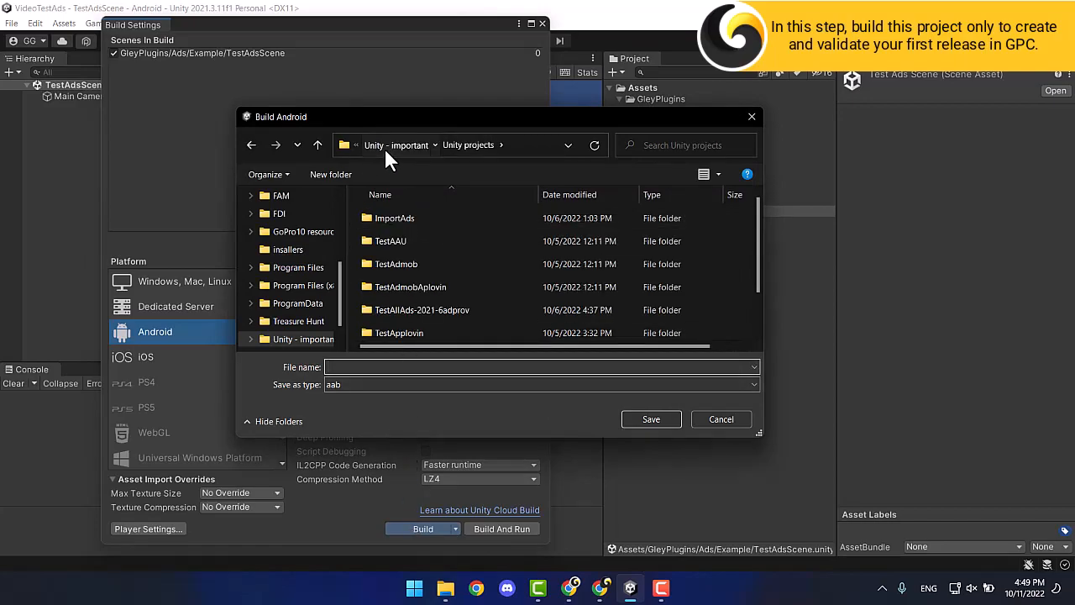
pyautogui.click(384, 146)
pyautogui.doubleClick(396, 264)
pyautogui.click(368, 367)
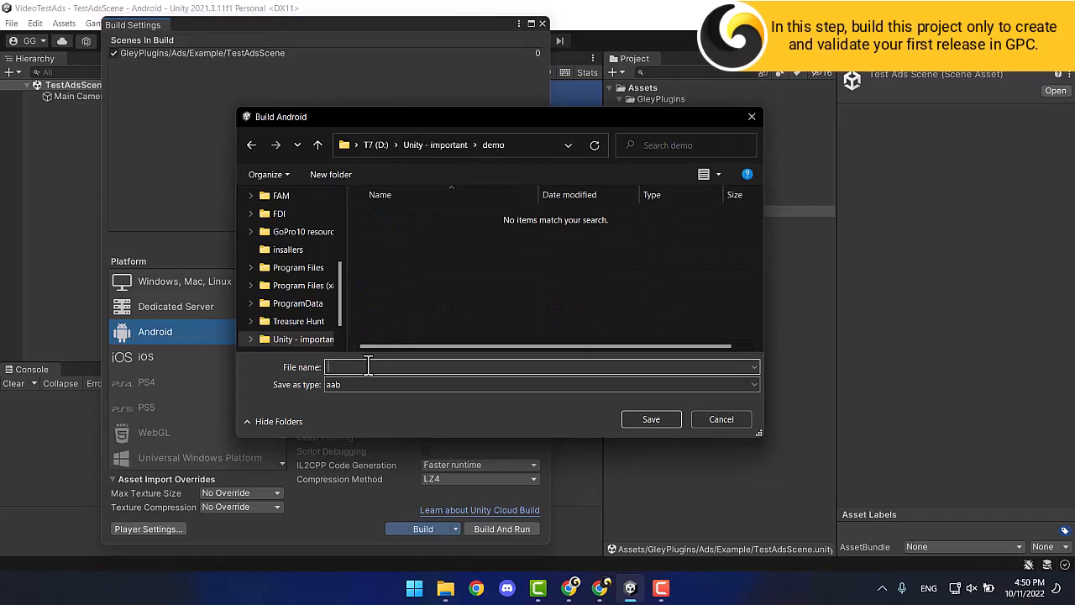
pyautogui.write('demo1')
pyautogui.click(649, 417)
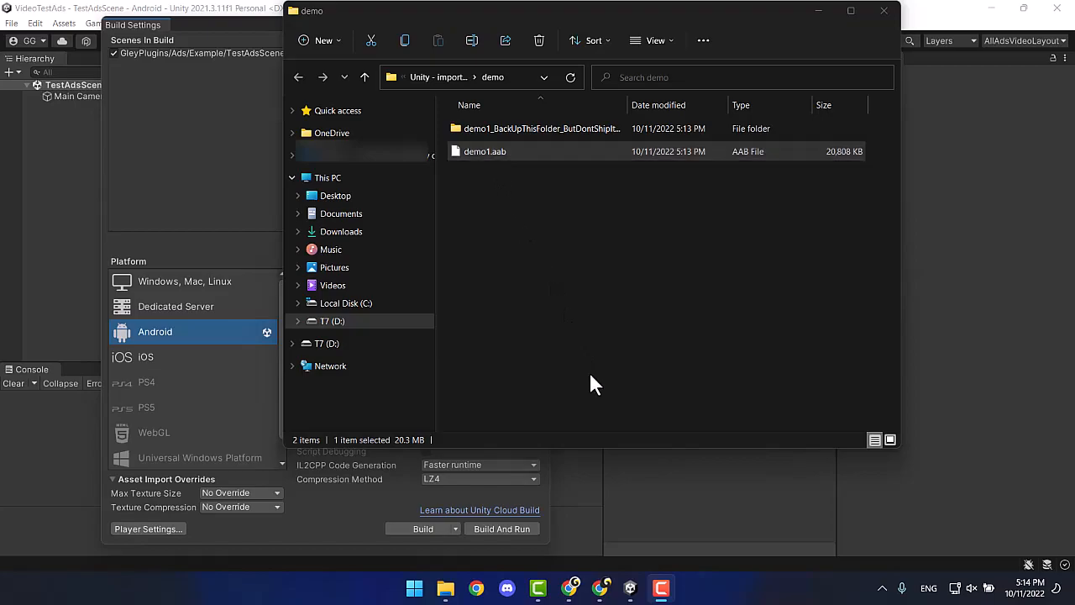
# Upload demo1.aab from the demo folder to the internal testing release.
pyautogui.moveTo(608, 592)
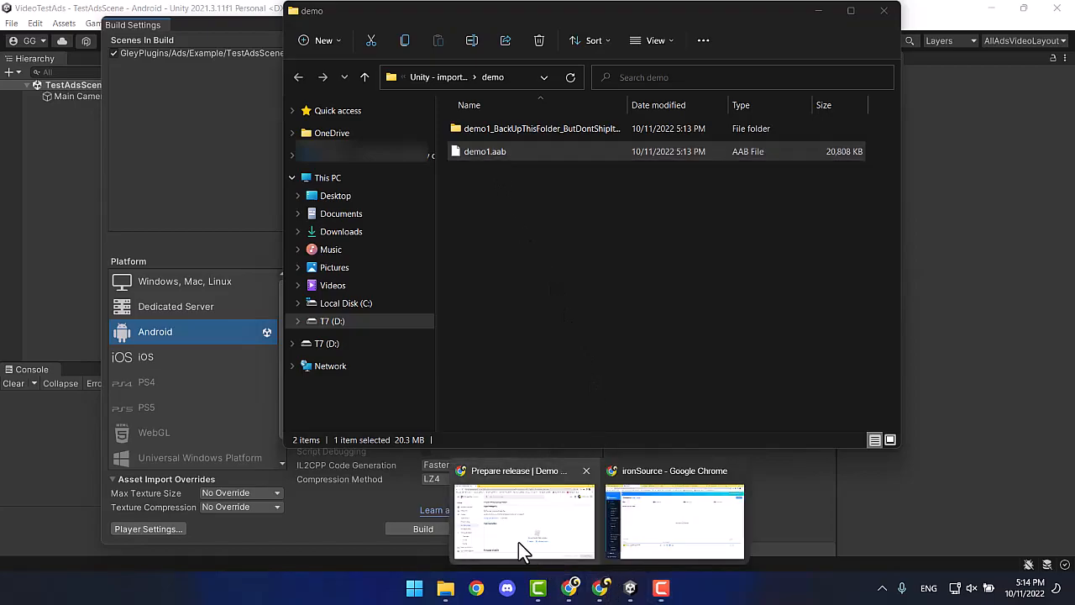
pyautogui.click(518, 541)
pyautogui.click(588, 434)
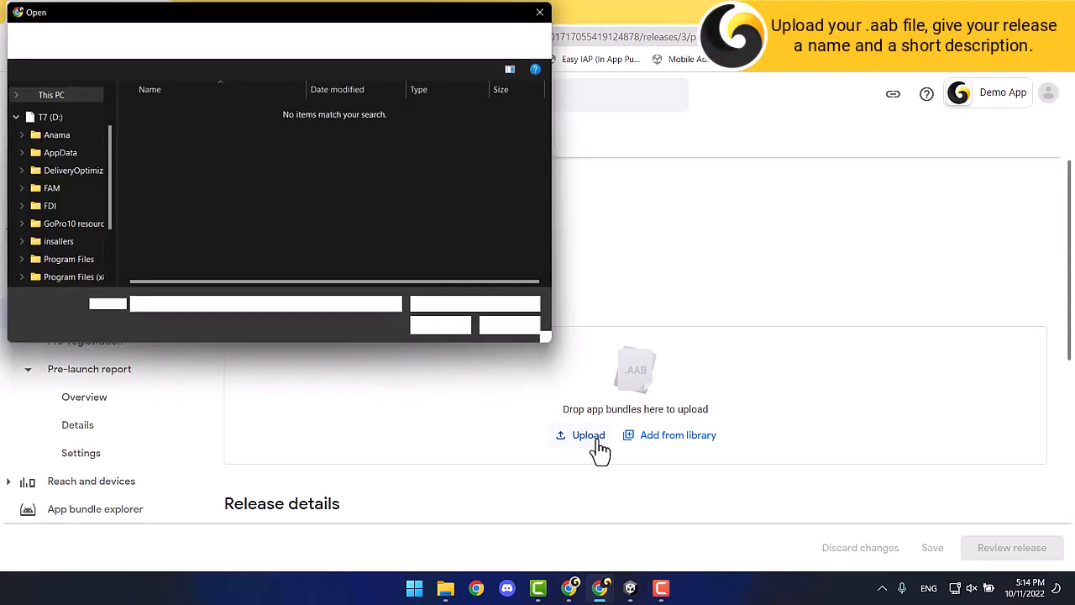
pyautogui.click(228, 136)
pyautogui.click(458, 327)
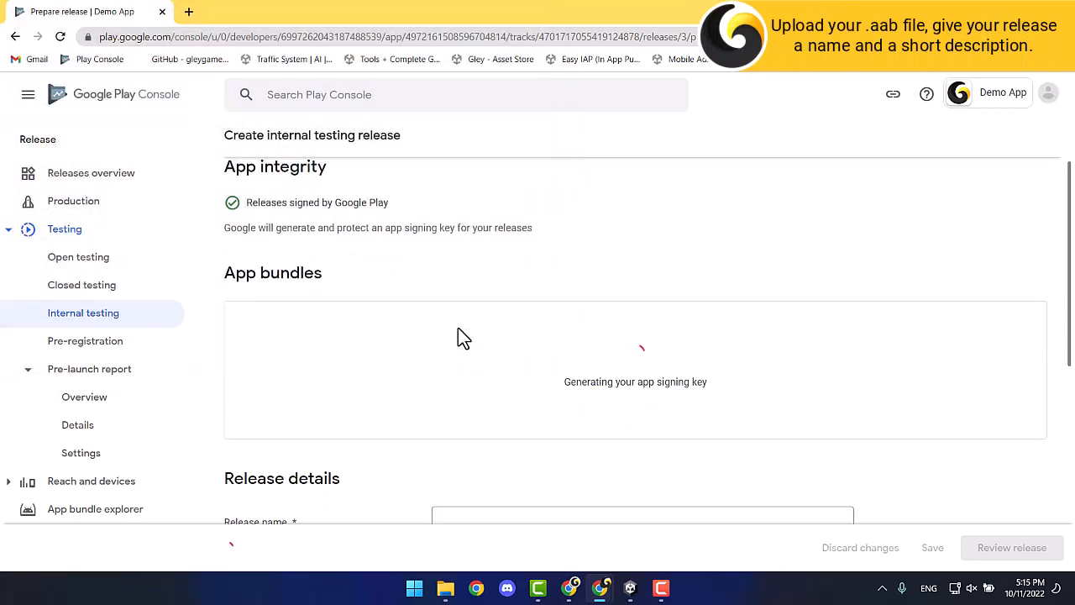
pyautogui.scroll(-3, 447, 332)
# Name the release 'Release 1', write the 'This is an empty app...' release note, and save.
pyautogui.click(508, 342)
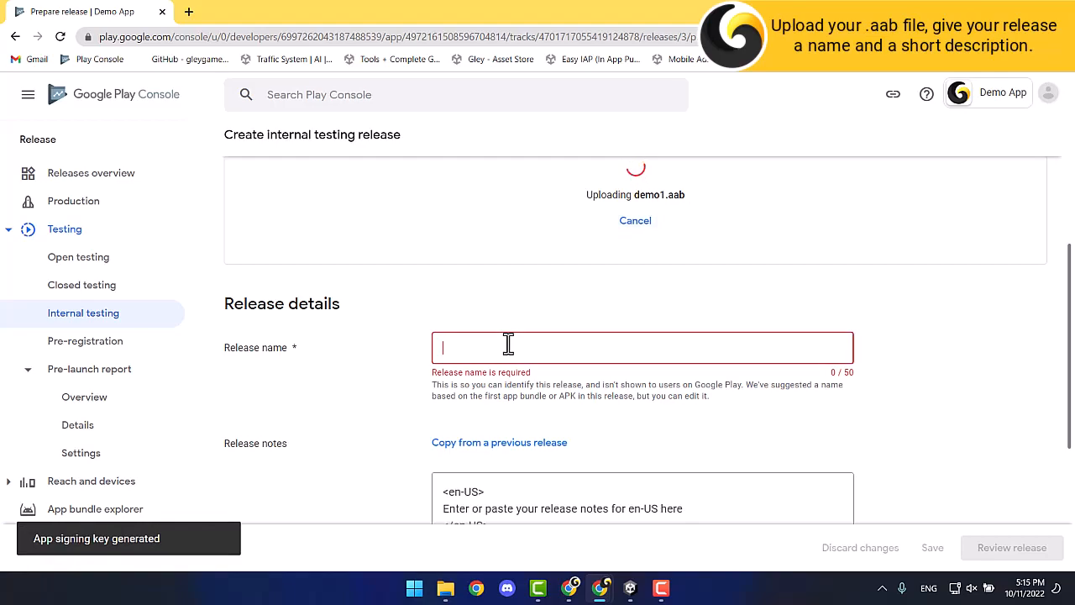
pyautogui.write('Release 1')
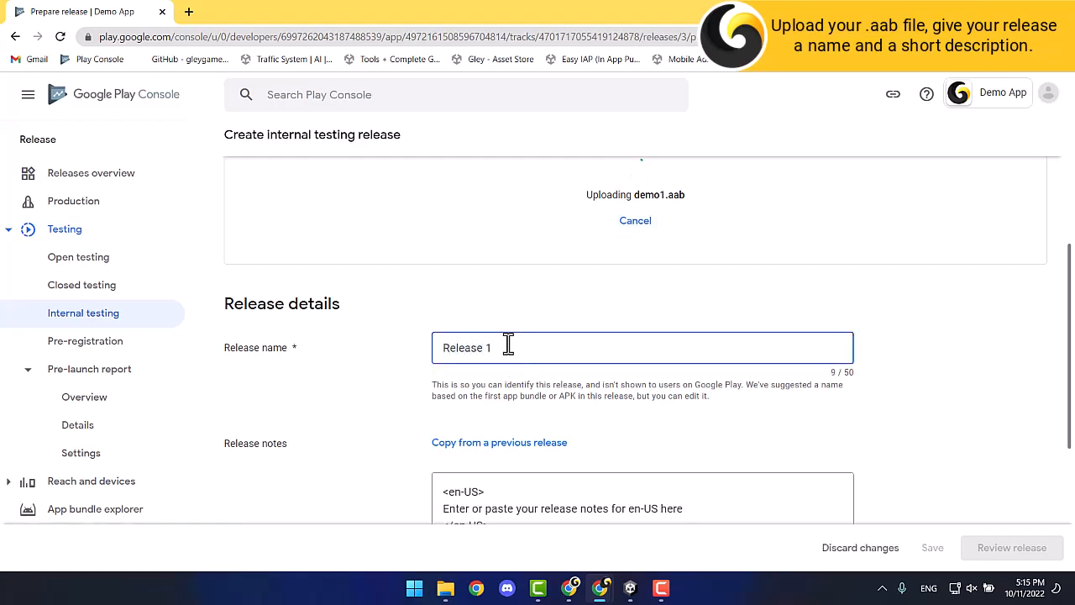
pyautogui.tripleClick(486, 422)
pyautogui.write('Thi')
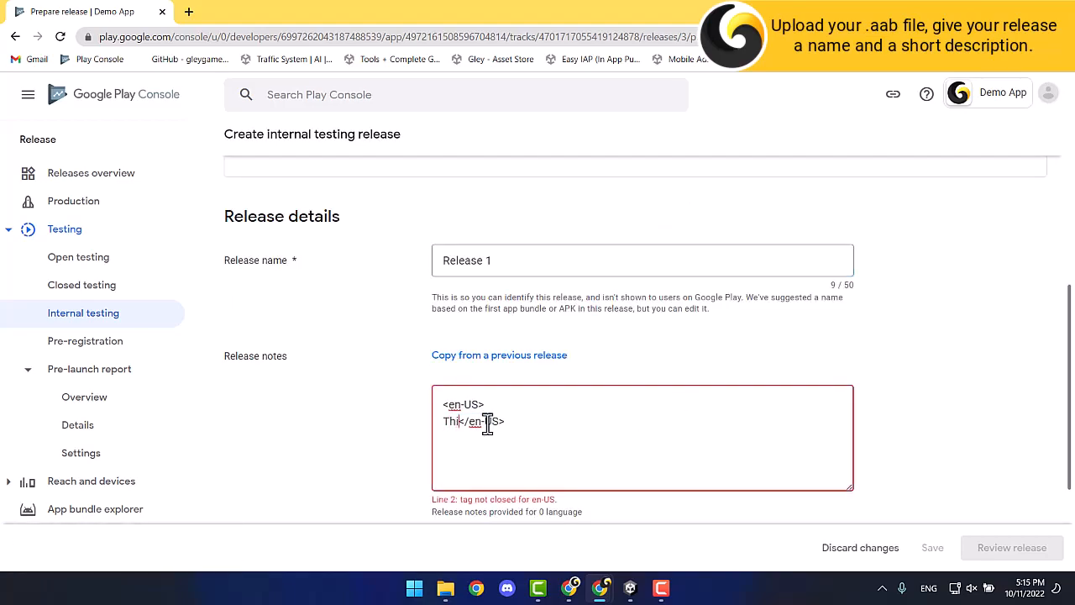
pyautogui.write('s')
pyautogui.press('Return')
pyautogui.write('is an empty app or a')
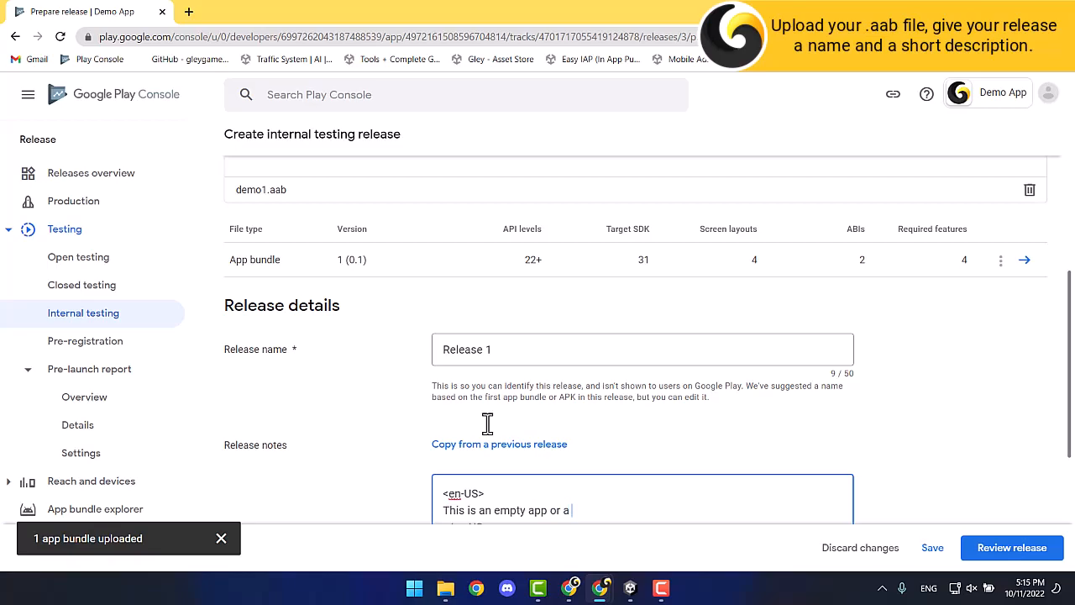
pyautogui.write(' project with the')
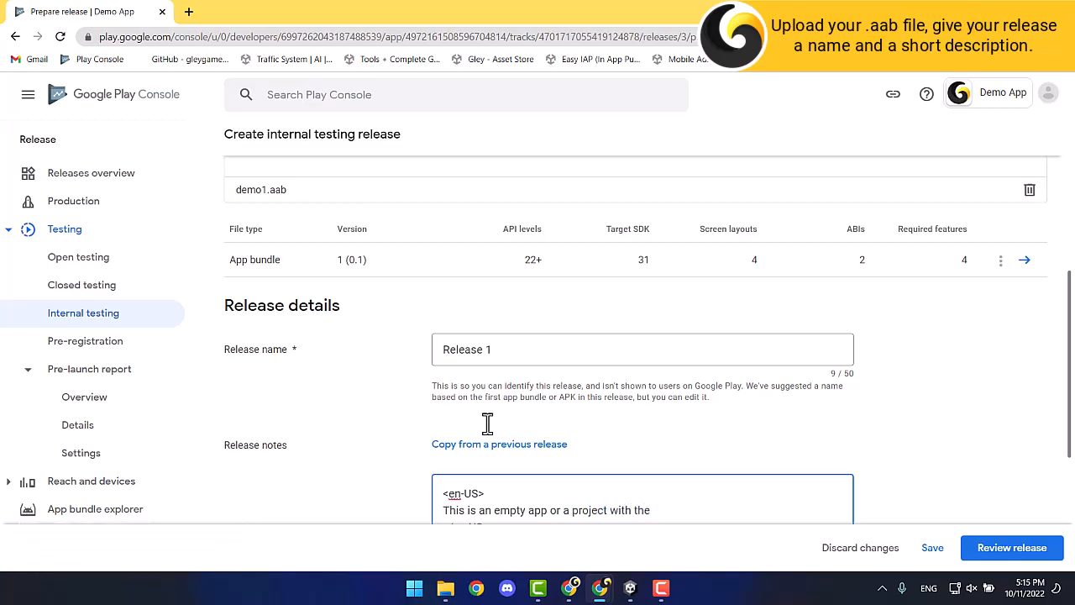
pyautogui.scroll(2, 484, 385)
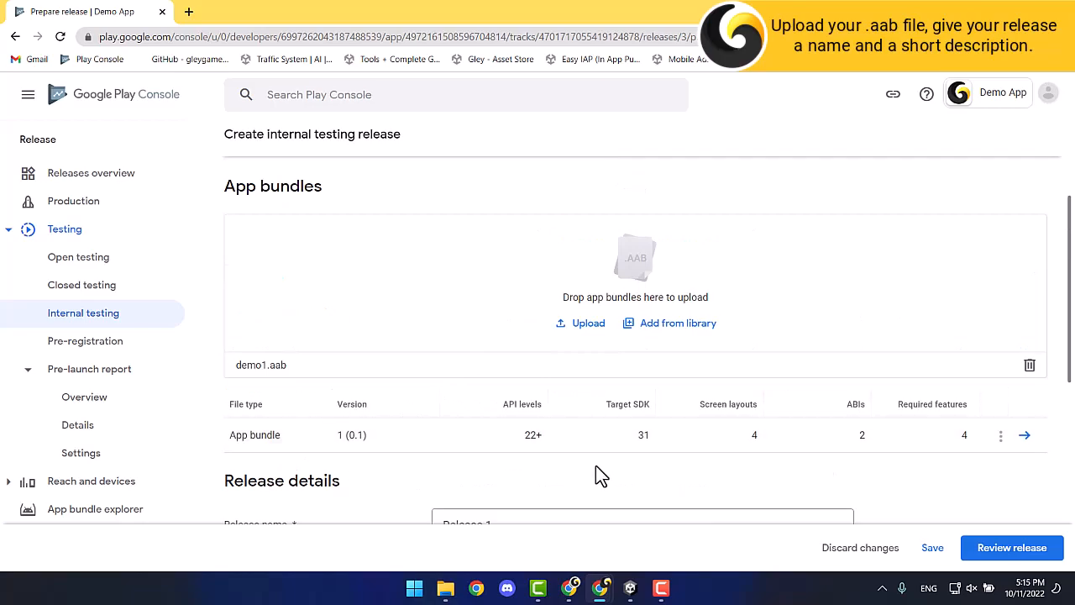
pyautogui.scroll(-3, 596, 465)
pyautogui.scroll(-1, 595, 467)
pyautogui.click(932, 551)
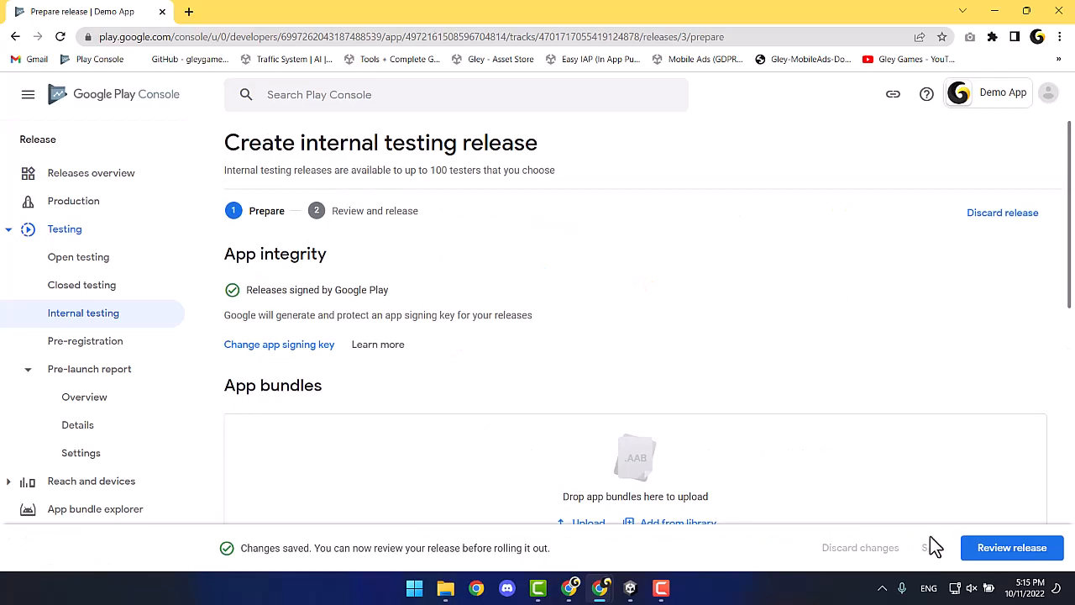
pyautogui.click(999, 547)
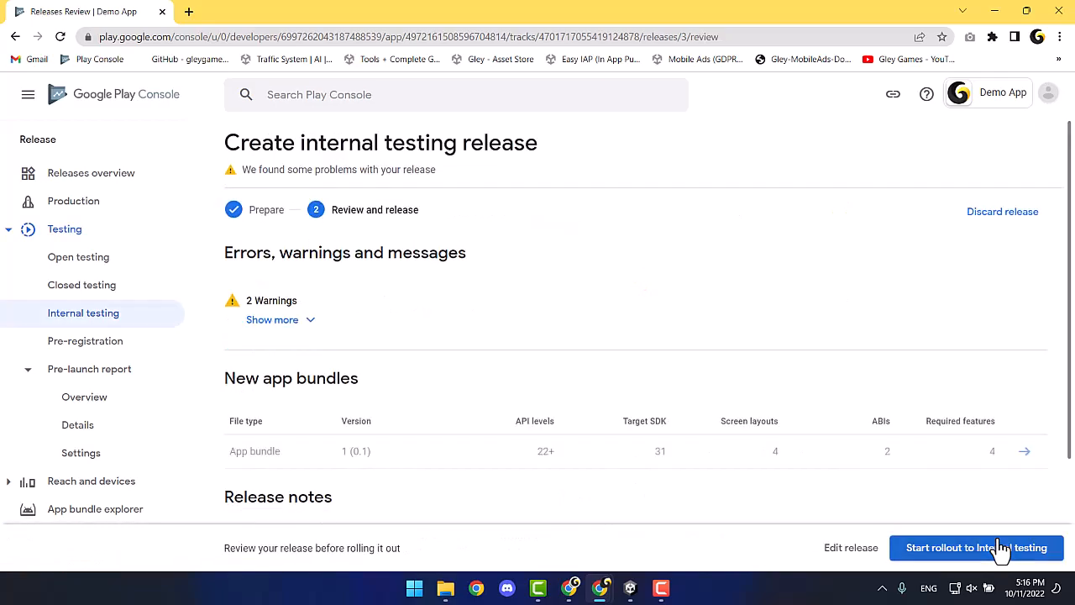
# Review the two warnings and confirm the rollout of Release 1 to internal testing.
pyautogui.scroll(-2, 684, 477)
pyautogui.scroll(1, 436, 416)
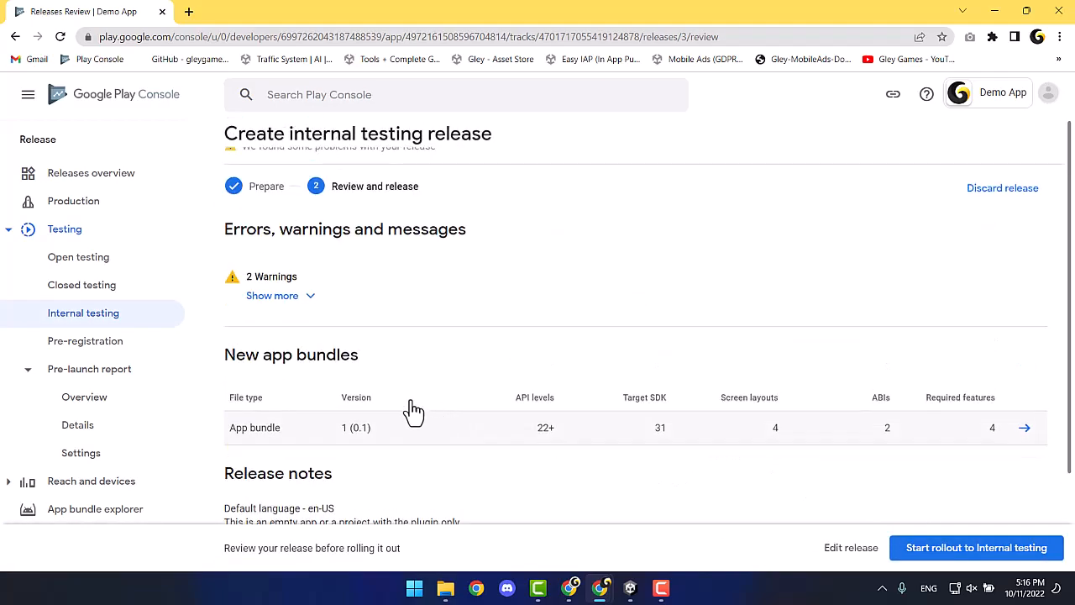
pyautogui.click(304, 331)
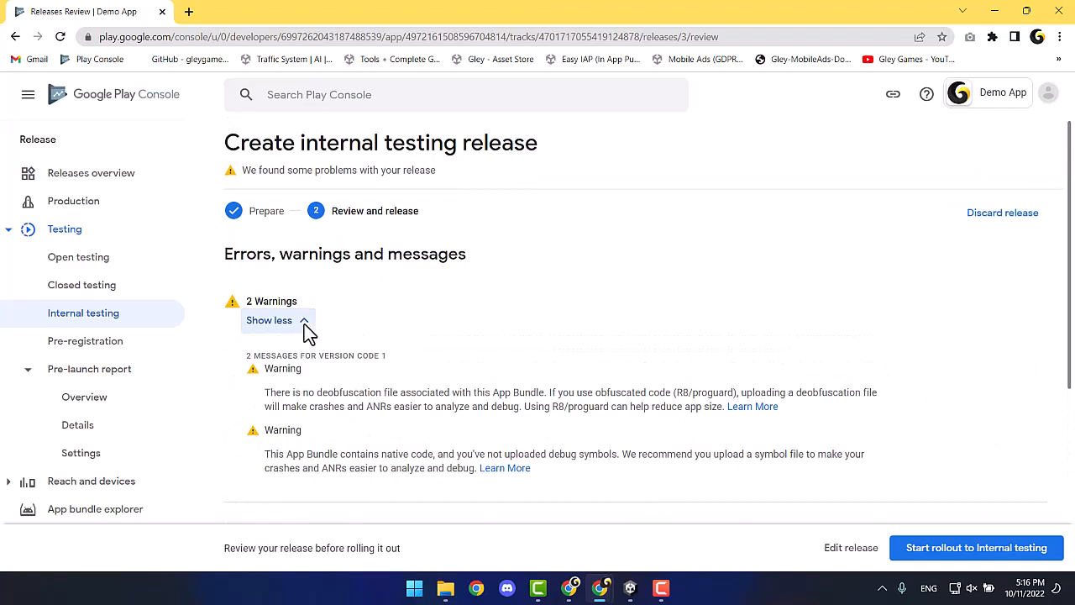
pyautogui.click(293, 326)
pyautogui.click(1003, 542)
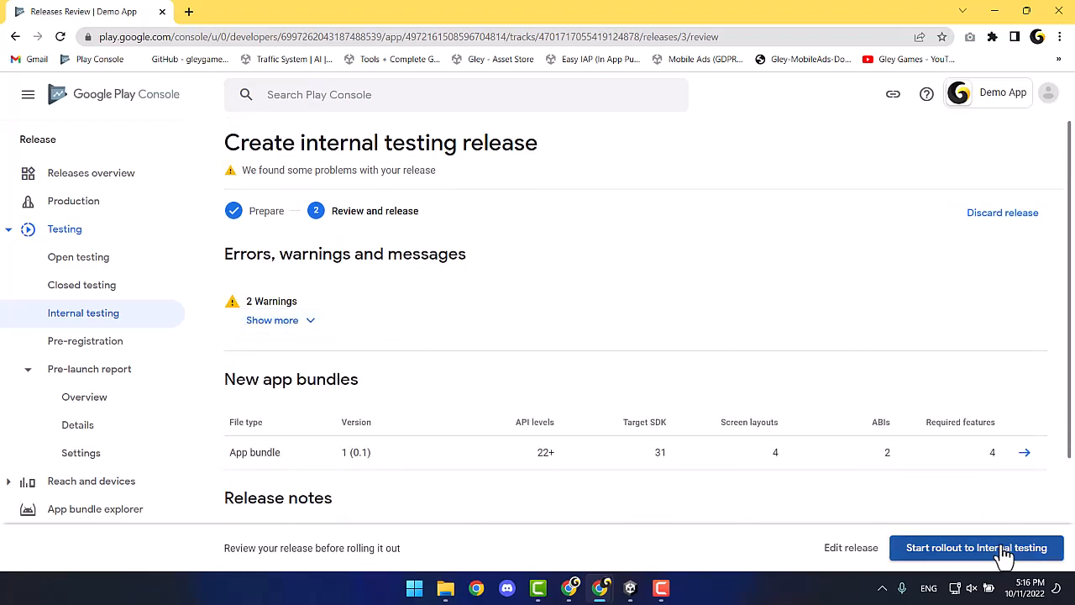
pyautogui.click(640, 356)
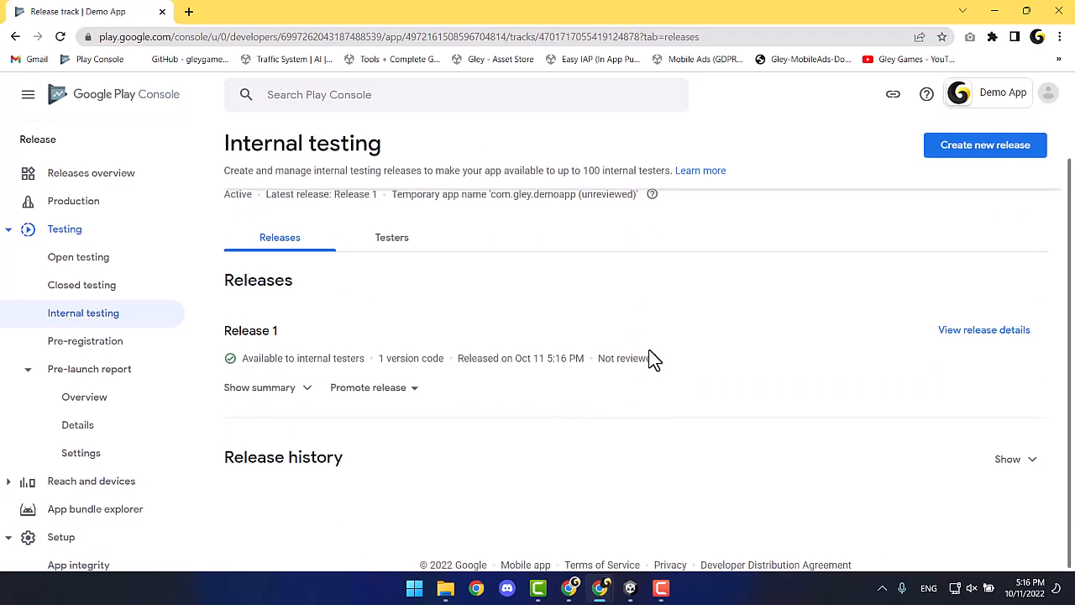
# Check Release 1's summary, the internal tester lists, the Dashboard and the Publishing overview.
pyautogui.scroll(-1, 647, 361)
pyautogui.click(308, 393)
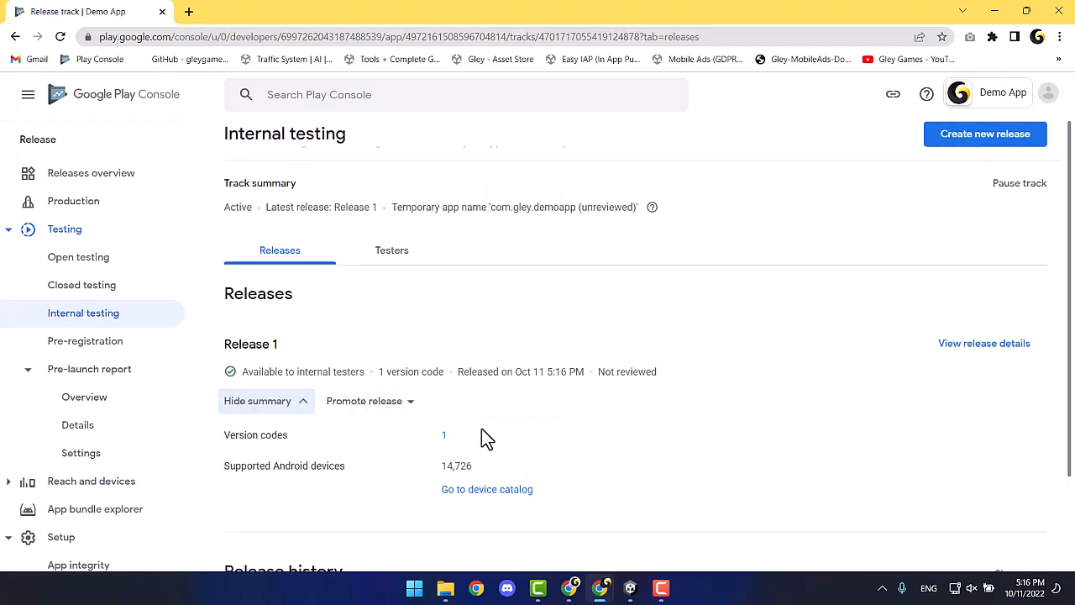
pyautogui.scroll(1, 481, 428)
pyautogui.click(388, 284)
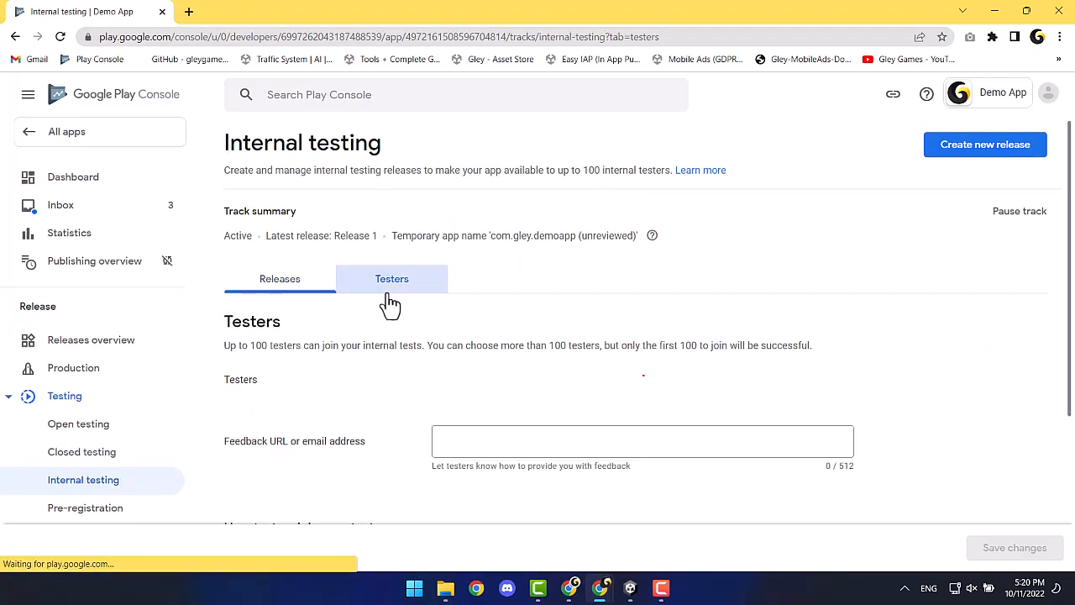
pyautogui.scroll(-3, 407, 392)
pyautogui.scroll(3, 407, 391)
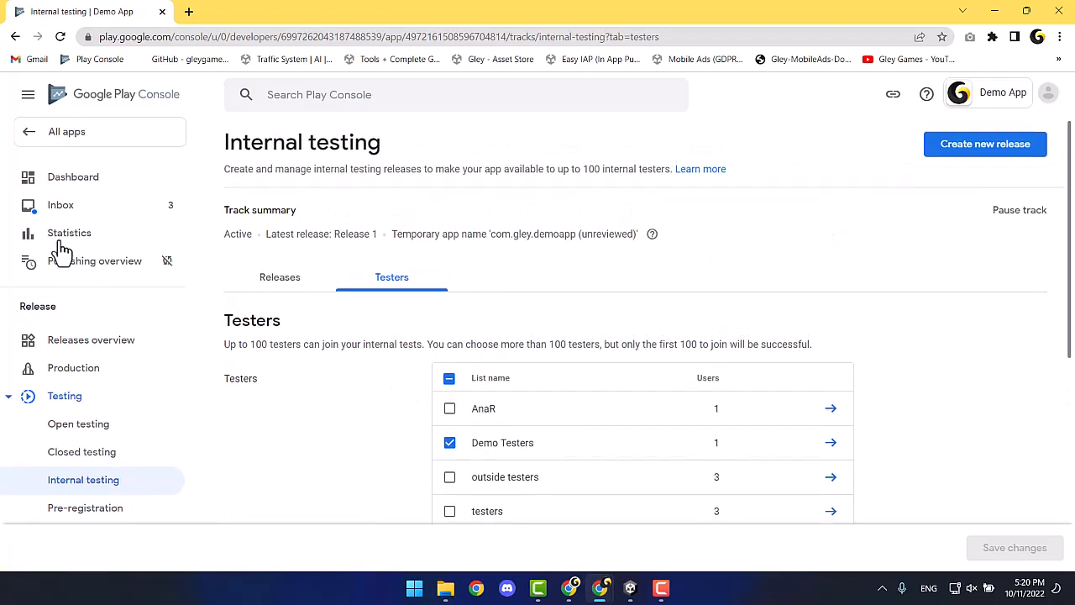
pyautogui.click(44, 188)
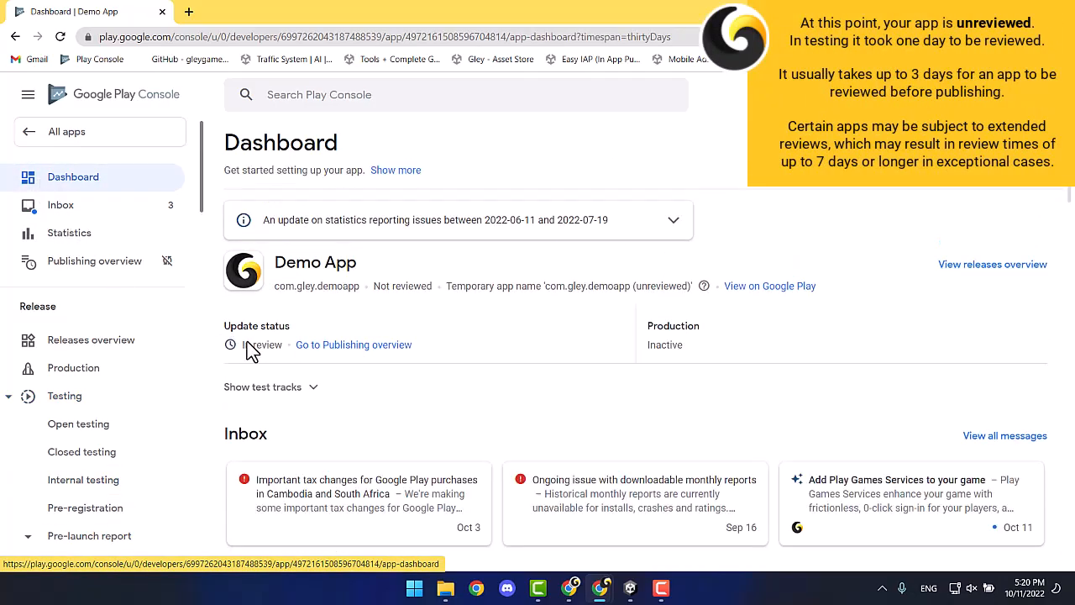
pyautogui.click(369, 346)
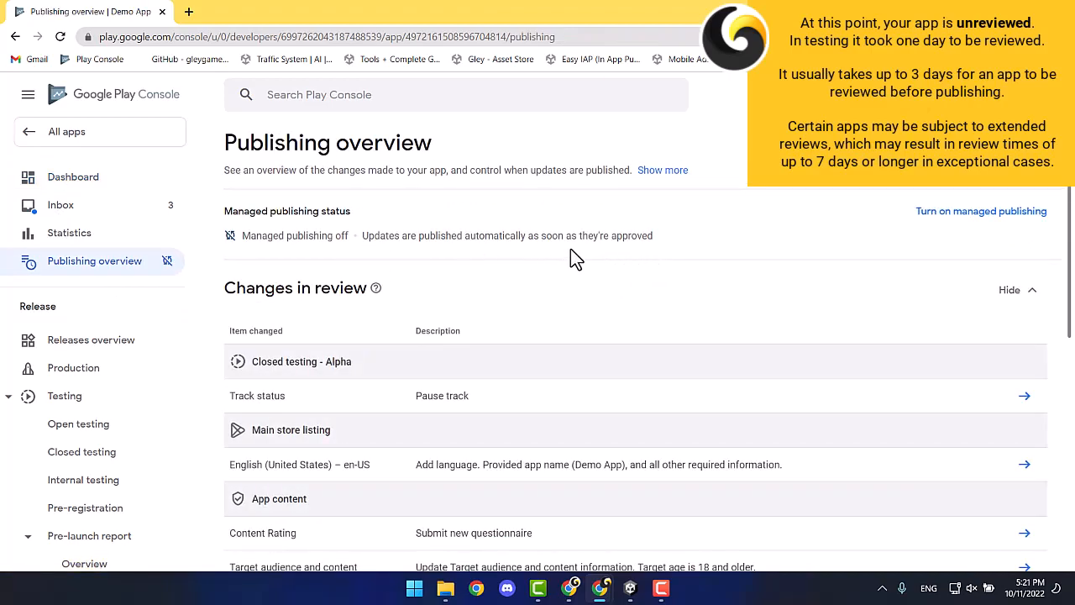
pyautogui.click(70, 181)
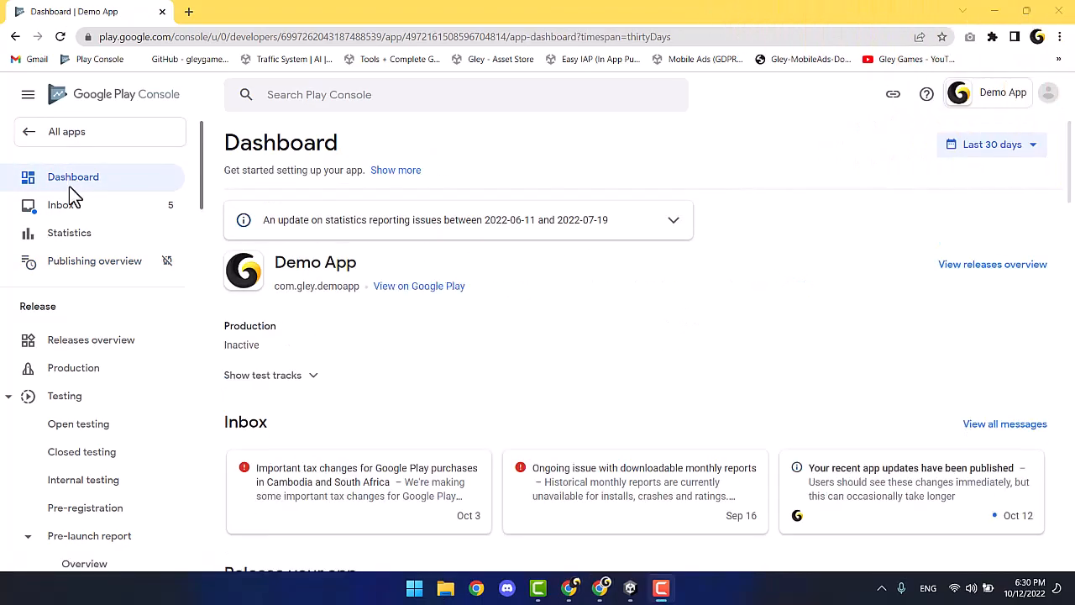
# Copy the internal testing web link from the track's Testers settings.
pyautogui.click(105, 487)
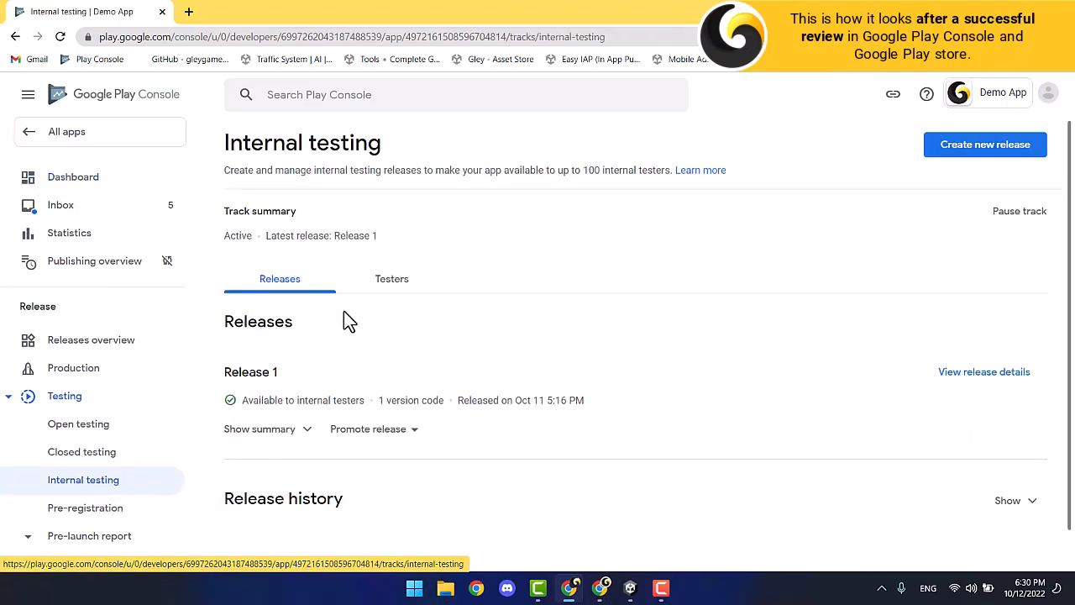
pyautogui.click(438, 283)
pyautogui.scroll(-5, 372, 336)
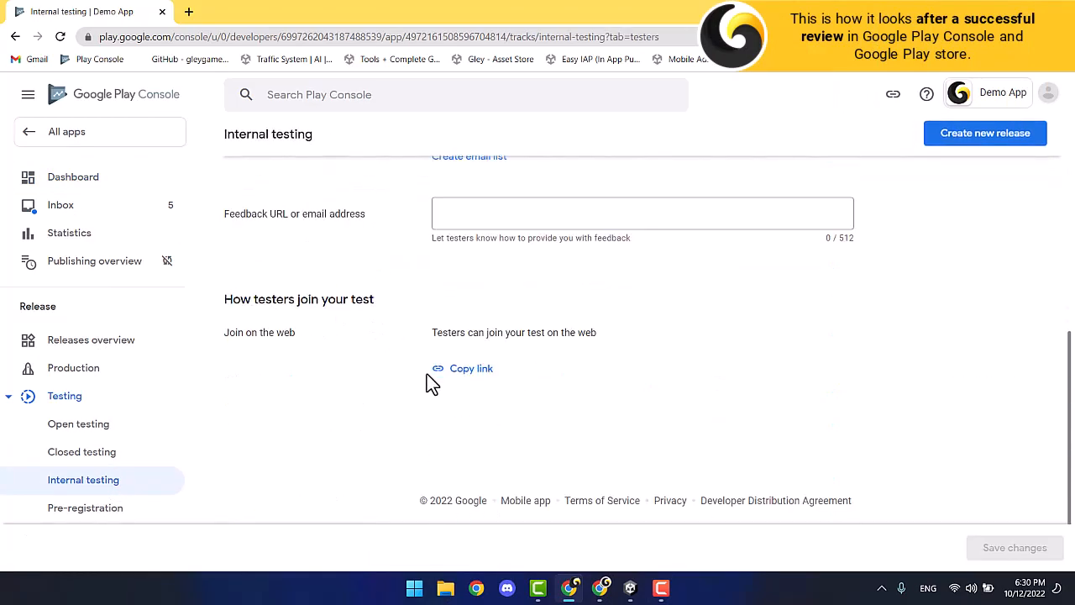
pyautogui.click(460, 369)
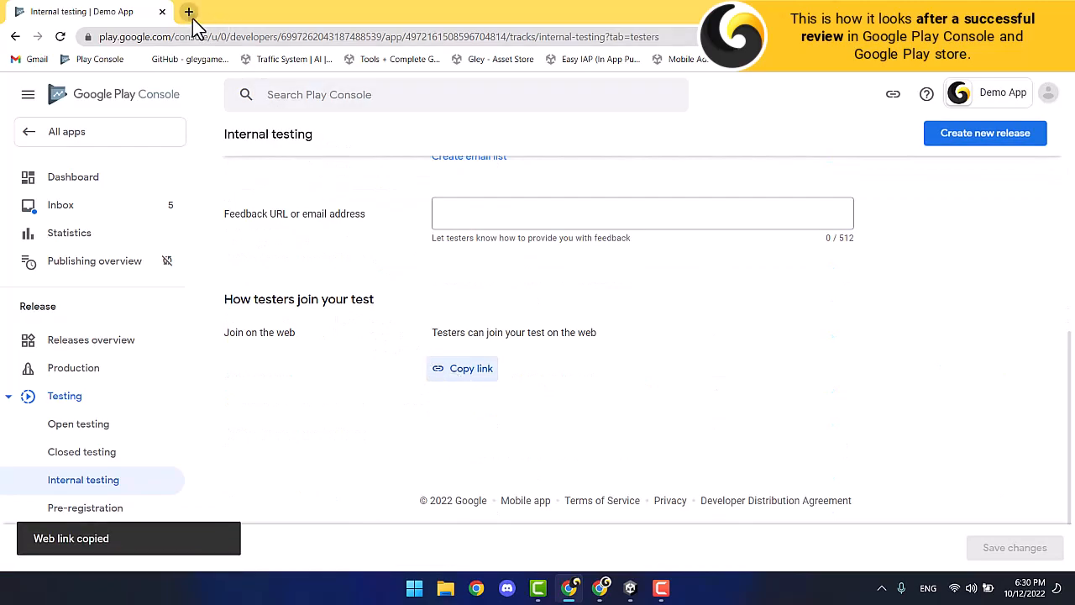
# Load the test link in a new tab, accept the invite, and view Demo App's Play page.
pyautogui.click(189, 11)
pyautogui.hotkey('ctrl', 'v')
pyautogui.press('Return')
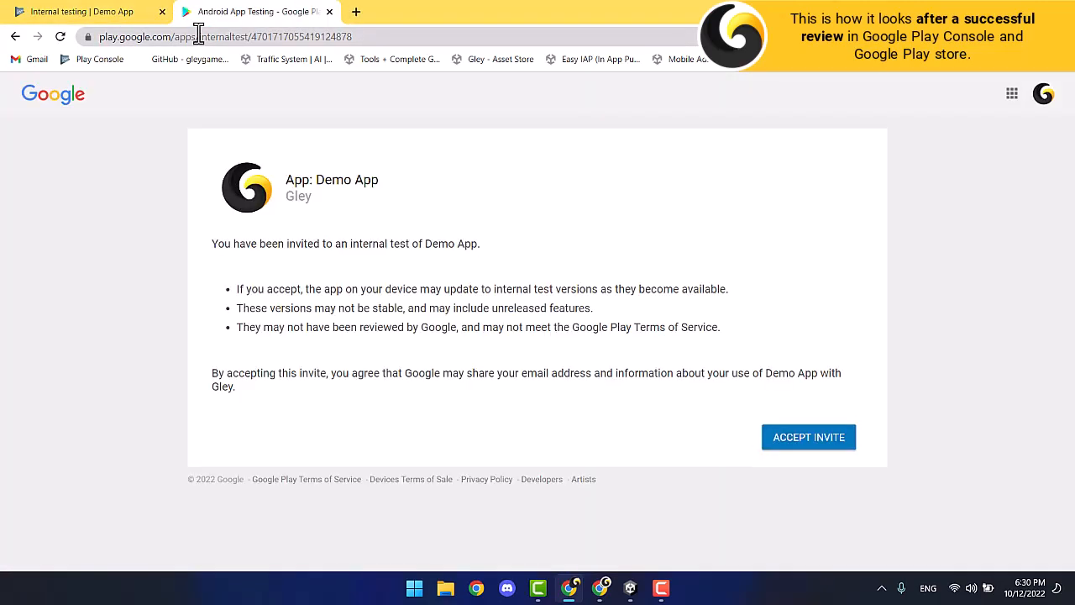
pyautogui.click(828, 443)
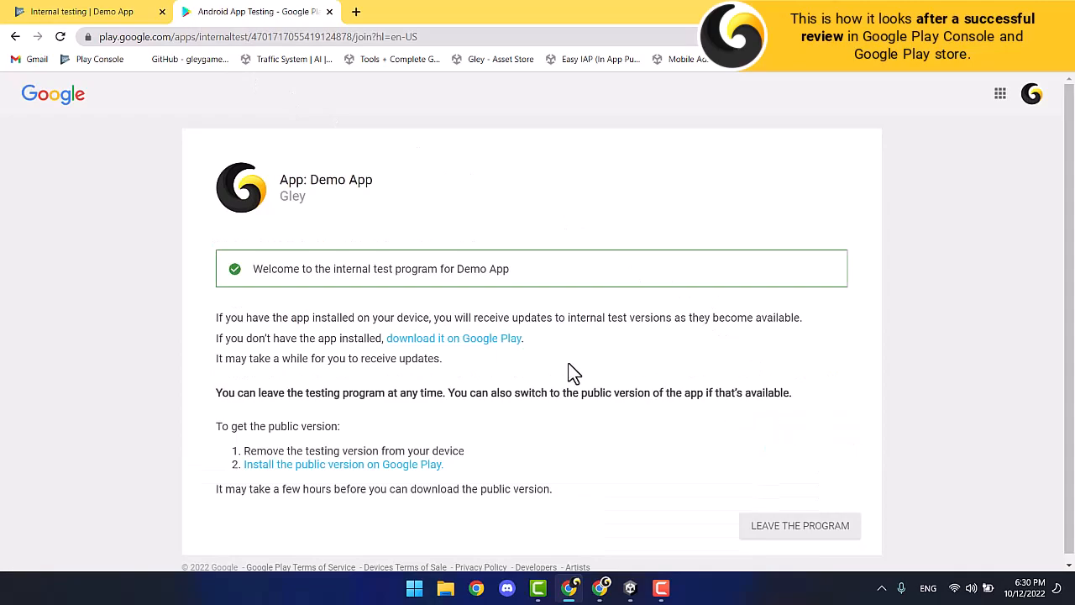
pyautogui.click(479, 340)
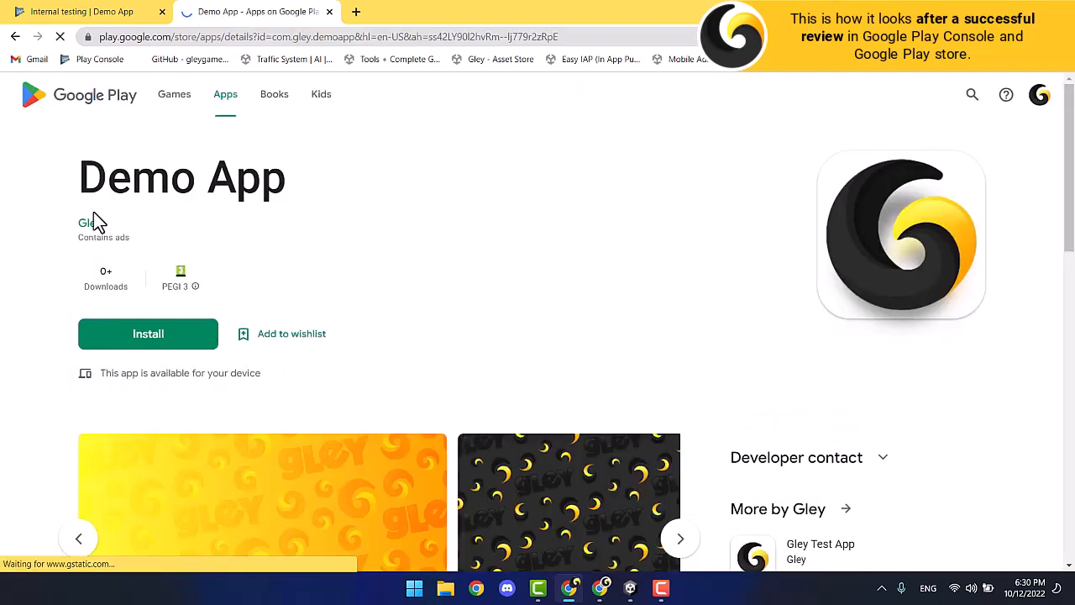
pyautogui.scroll(-4, 476, 264)
pyautogui.scroll(1, 470, 363)
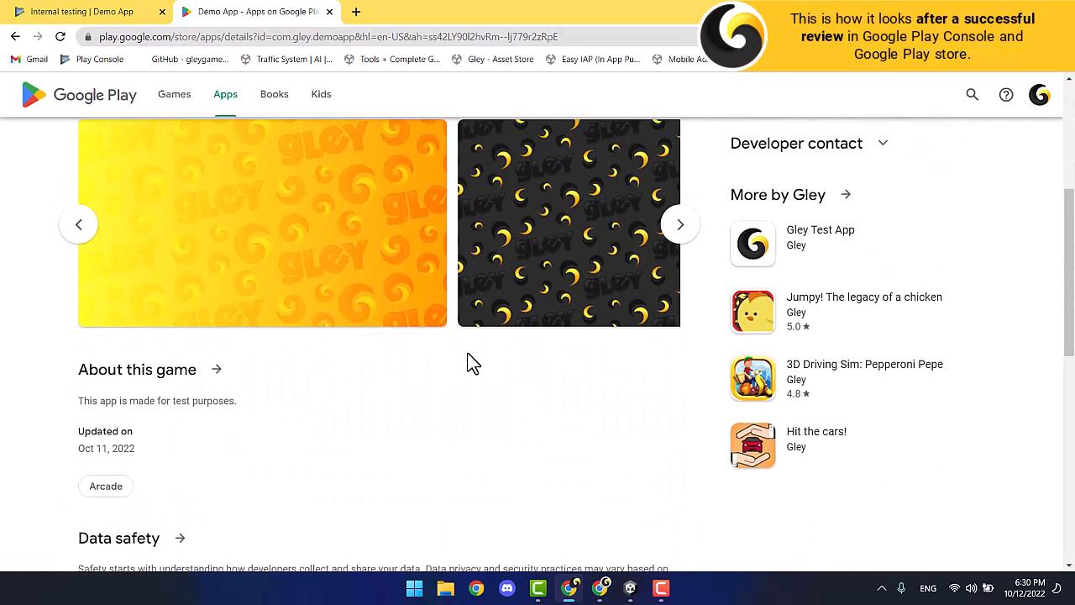
pyautogui.scroll(4, 470, 363)
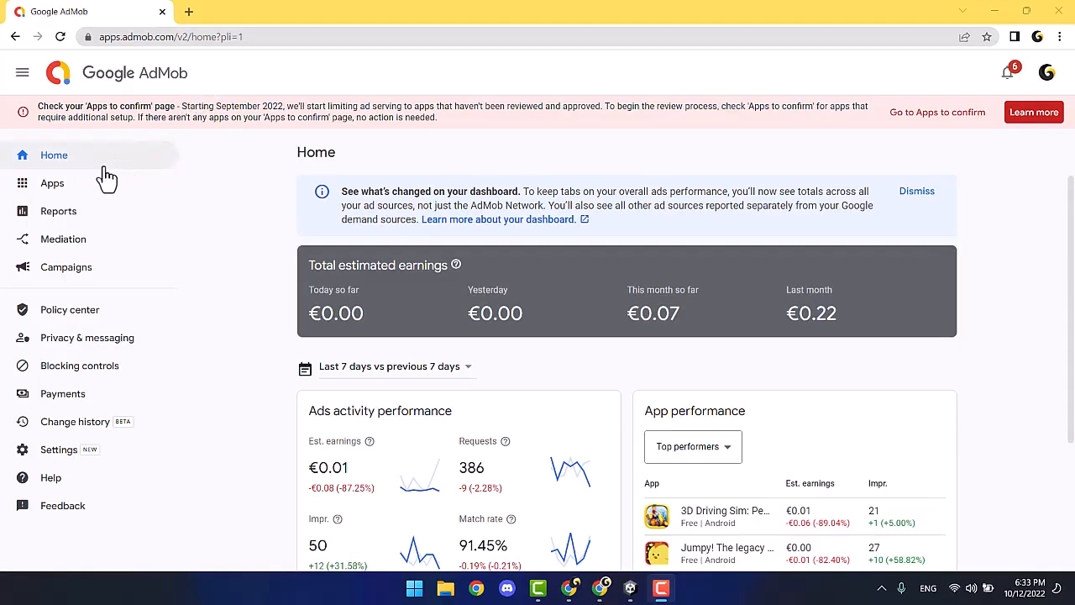
# Register 'Demo App' in AdMob as an Android app not listed on any app store.
pyautogui.moveTo(72, 187)
pyautogui.click(227, 501)
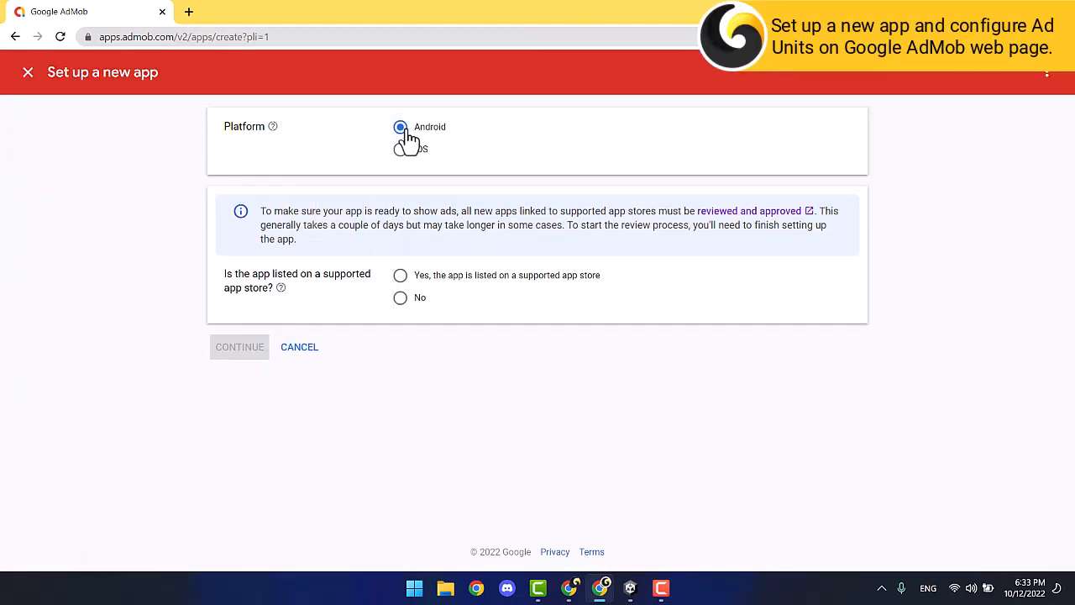
pyautogui.click(400, 277)
pyautogui.click(225, 355)
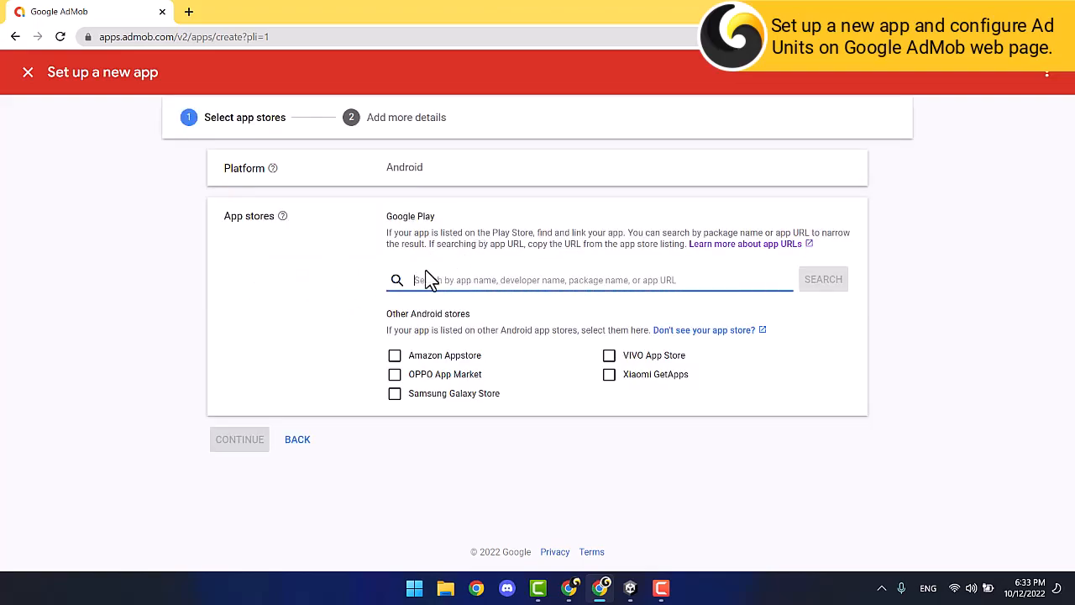
pyautogui.click(298, 441)
pyautogui.click(400, 297)
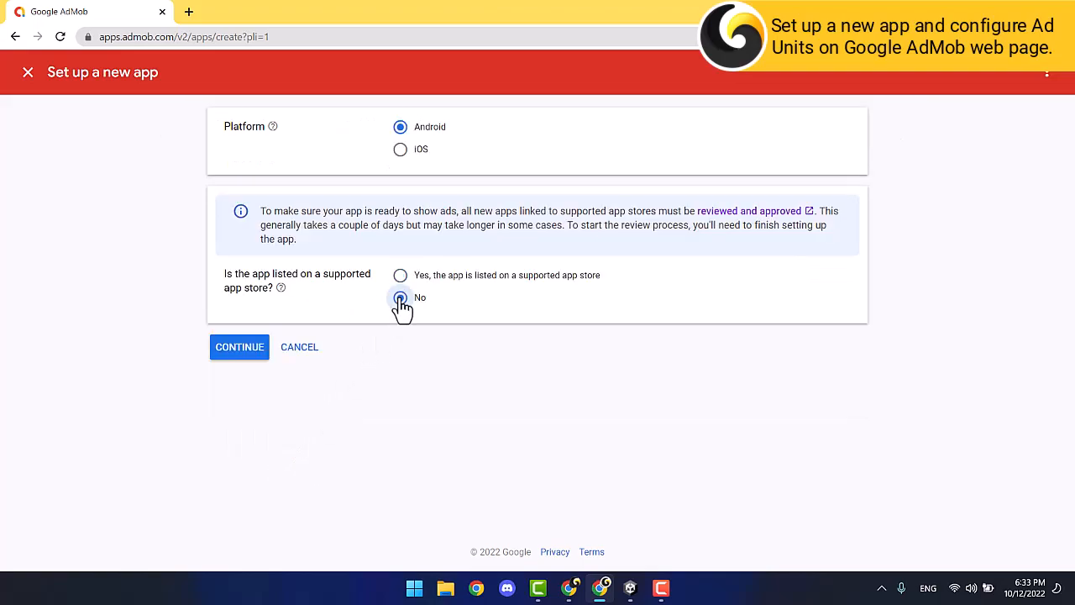
pyautogui.click(236, 355)
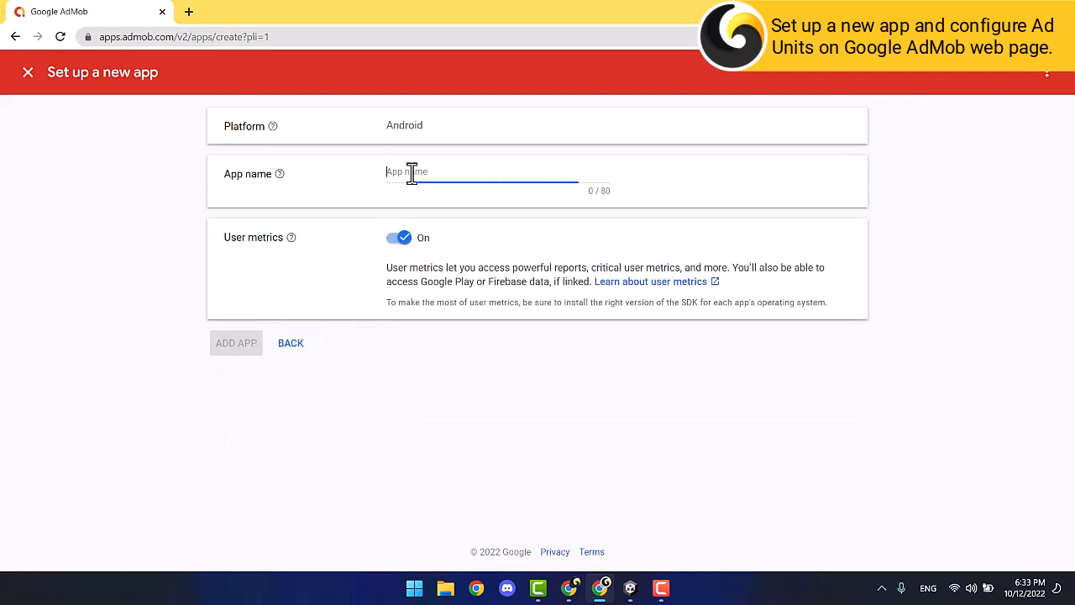
pyautogui.write('Demo App')
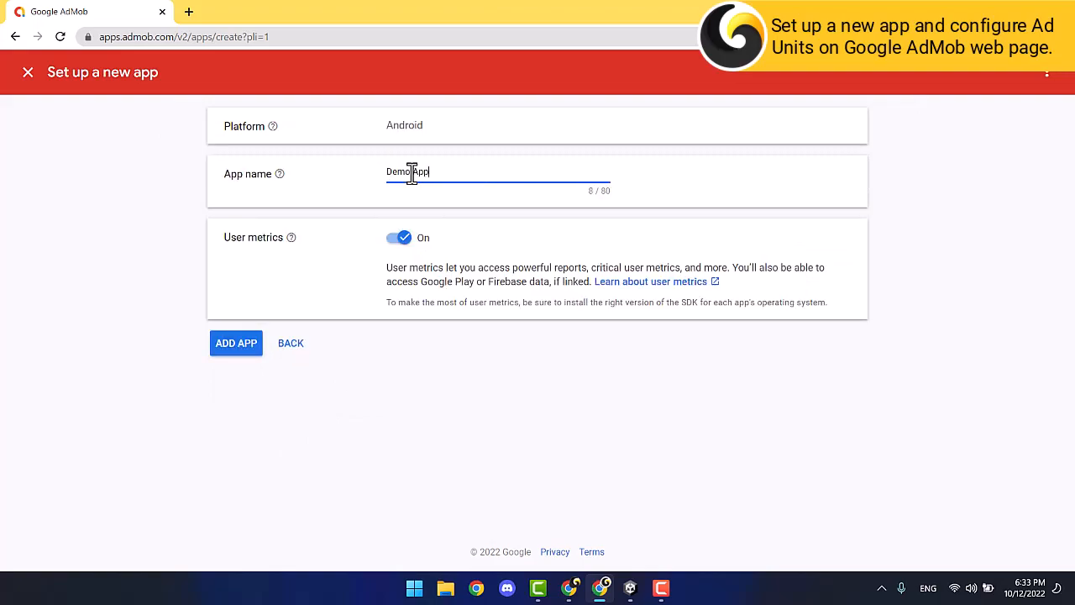
pyautogui.click(227, 346)
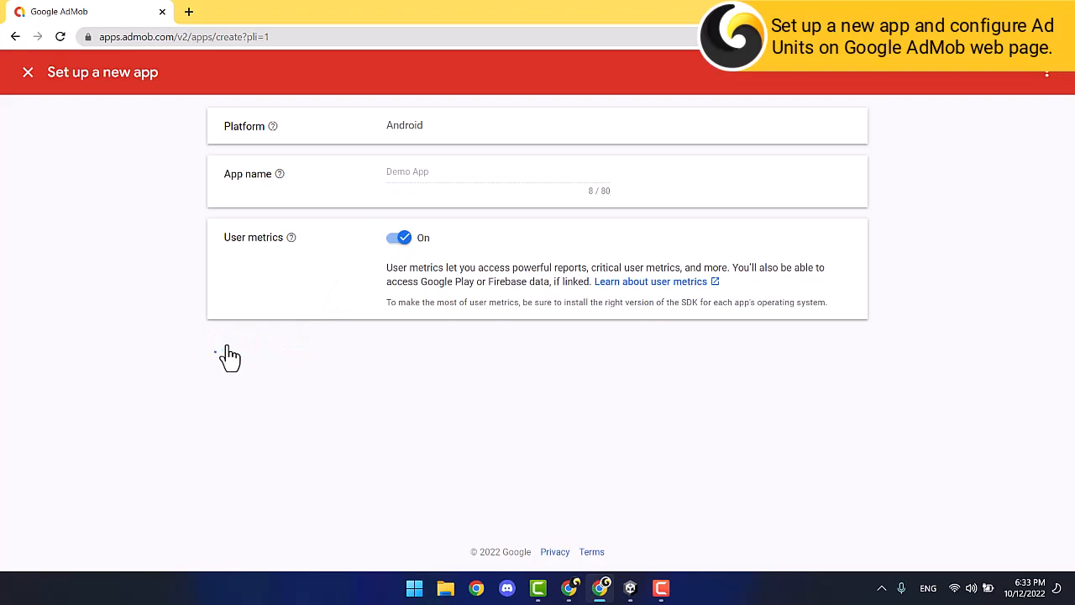
pyautogui.click(232, 300)
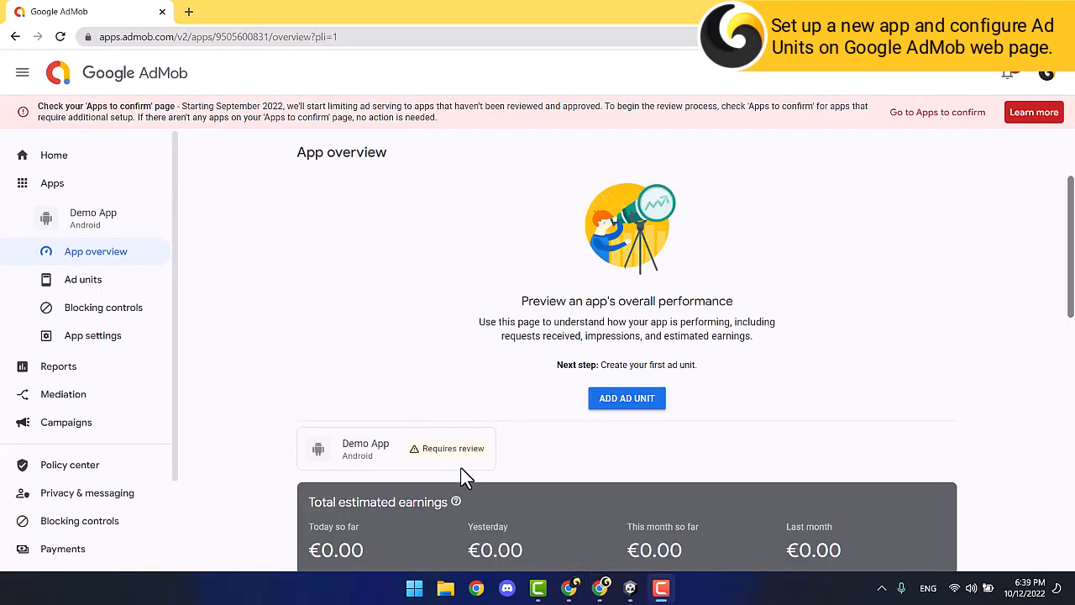
# Create a Banner ad unit and an Interstitial ad unit for Demo App.
pyautogui.click(605, 403)
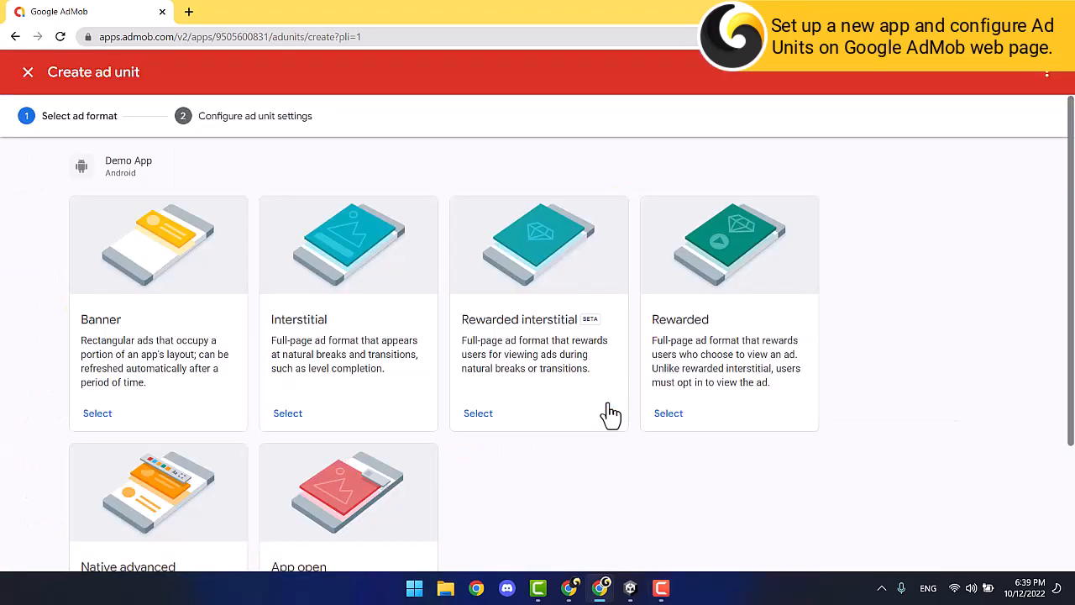
pyautogui.click(102, 415)
pyautogui.click(415, 271)
pyautogui.write('Banner')
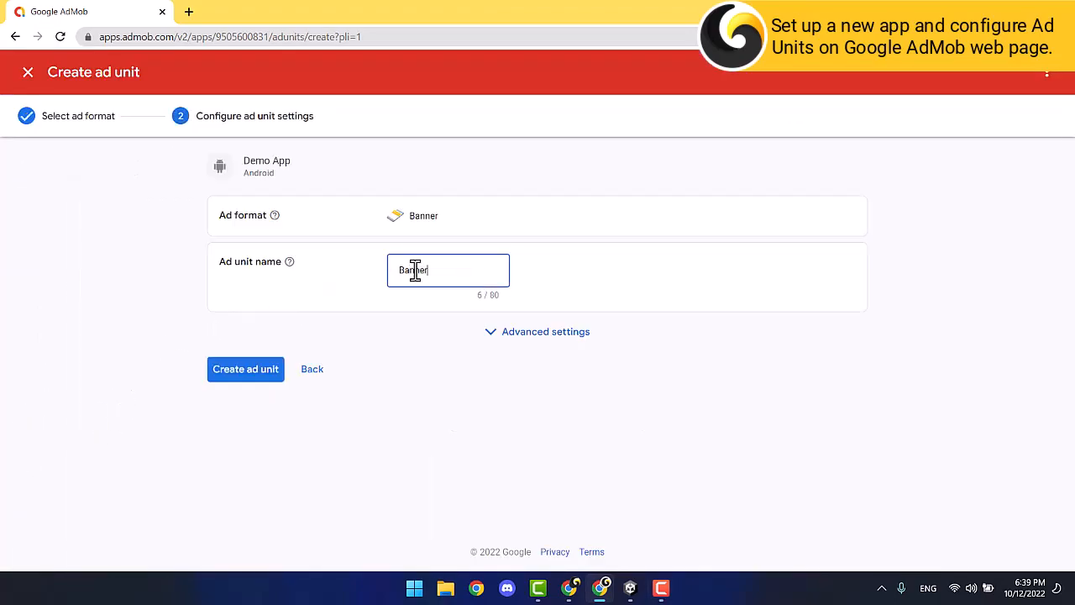
pyautogui.click(252, 370)
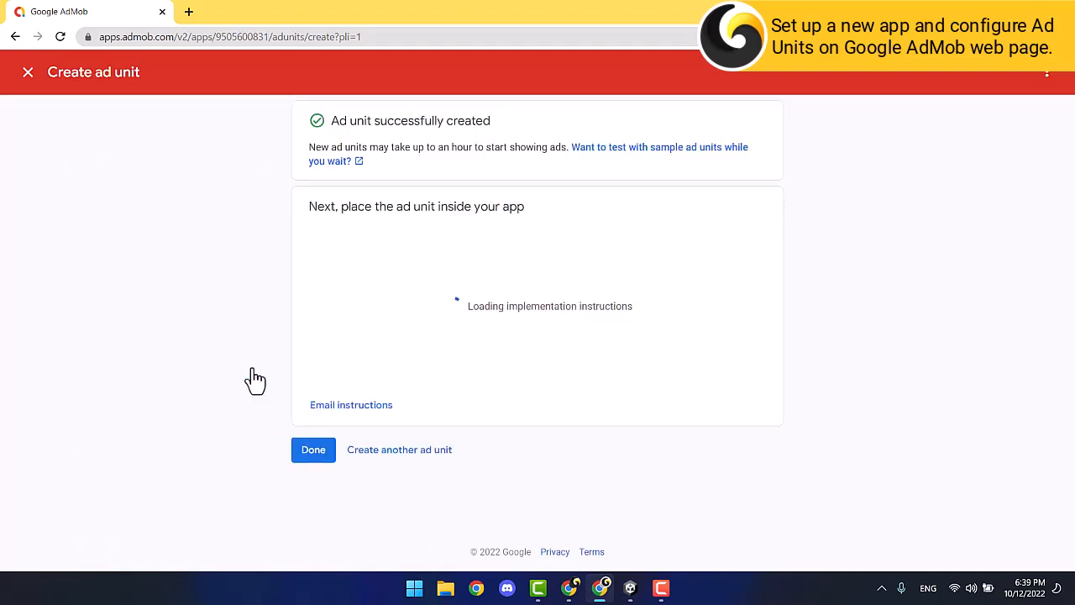
pyautogui.click(367, 487)
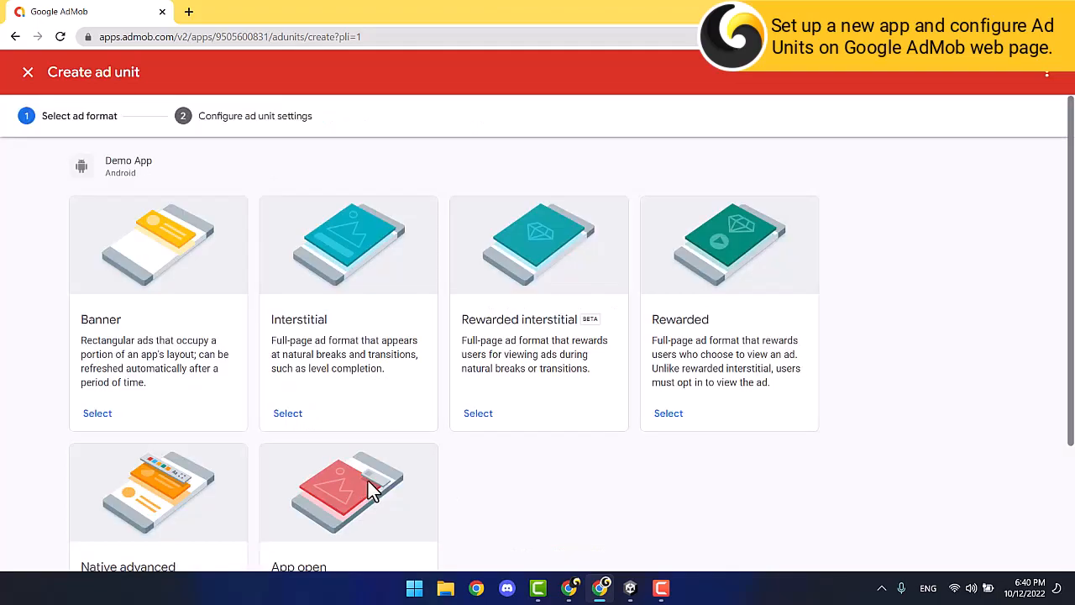
pyautogui.click(288, 412)
pyautogui.click(411, 272)
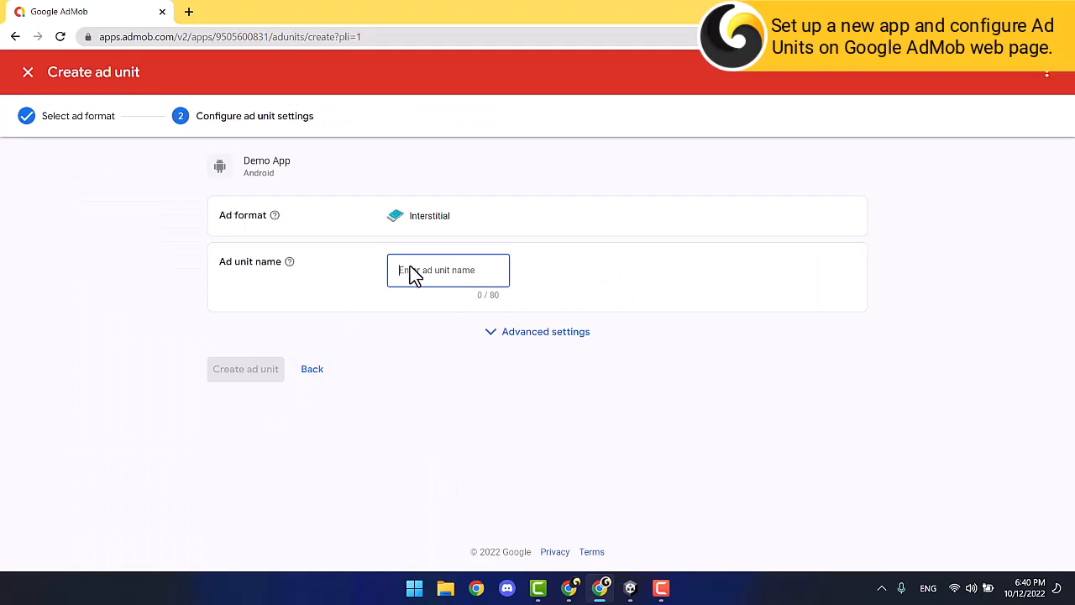
pyautogui.write('Interst')
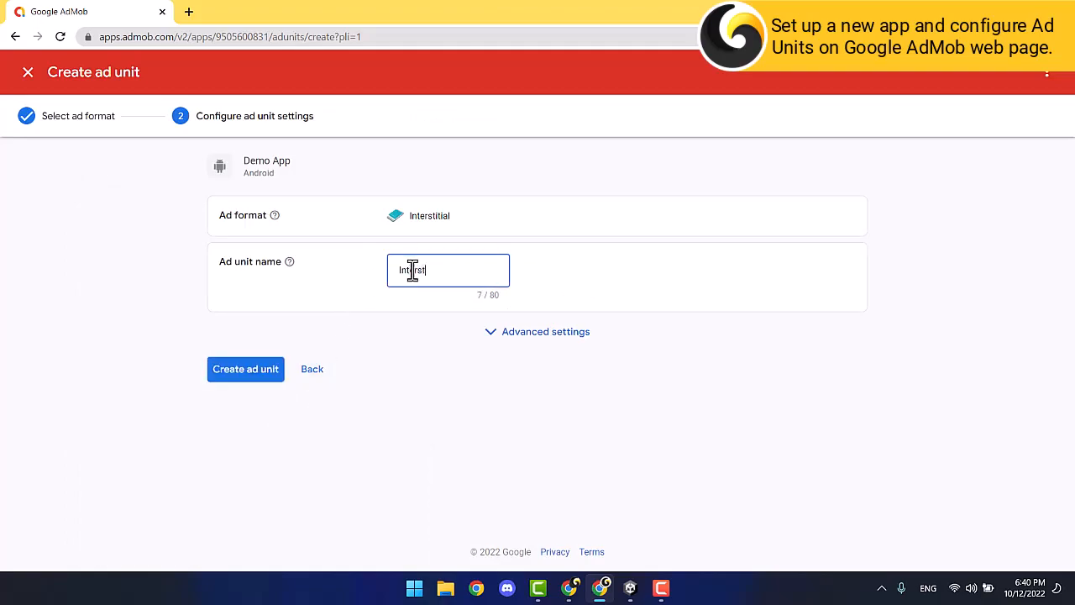
pyautogui.click(267, 369)
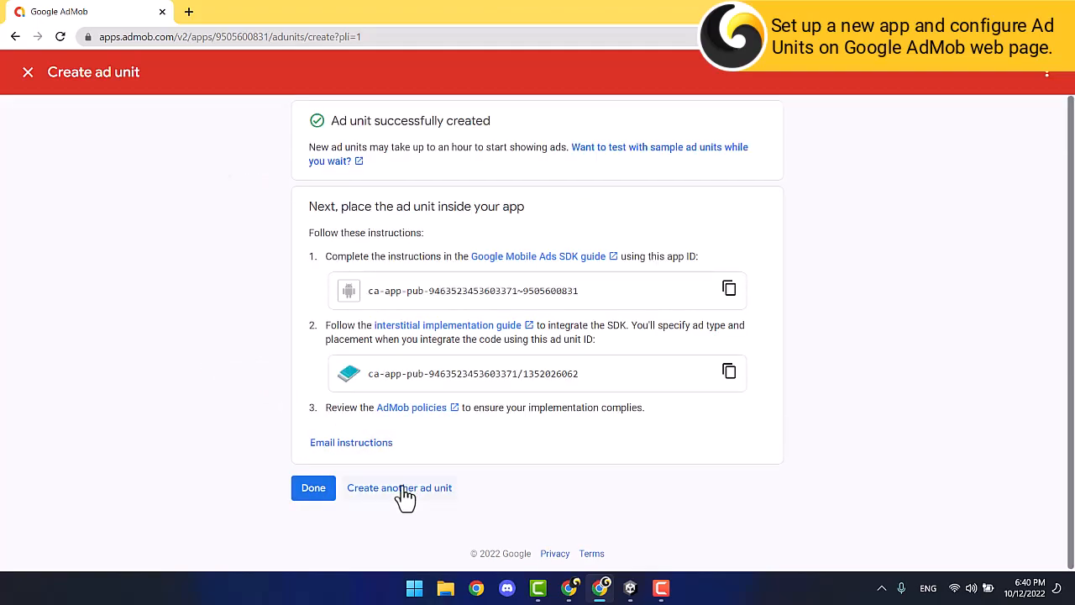
# Create a Rewarded ad unit named 'Rewarded' and finish on the ad units list.
pyautogui.click(401, 487)
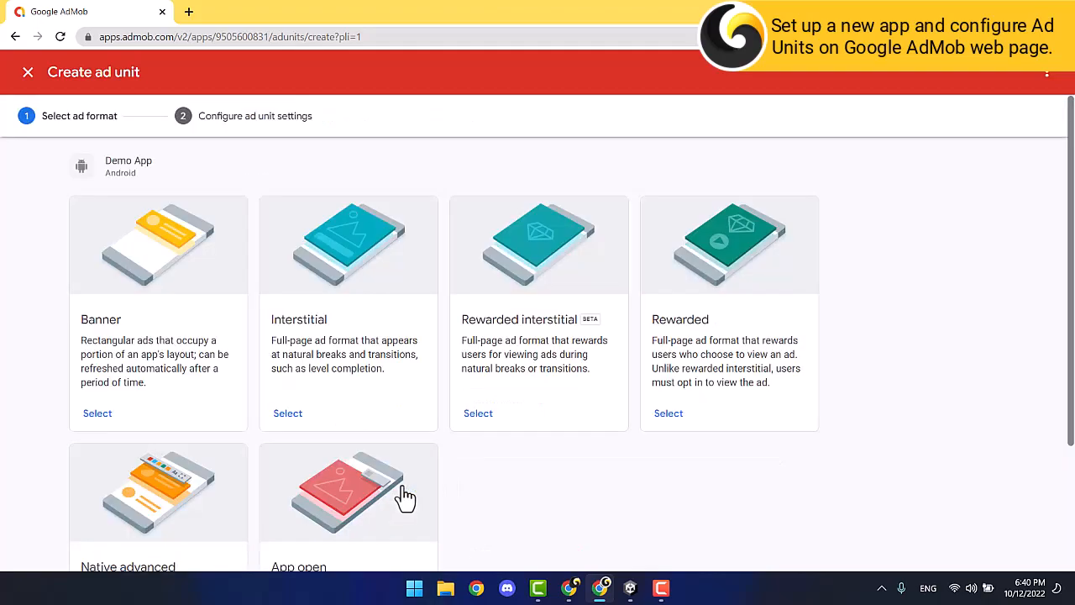
pyautogui.click(682, 416)
pyautogui.click(444, 273)
pyautogui.write('R')
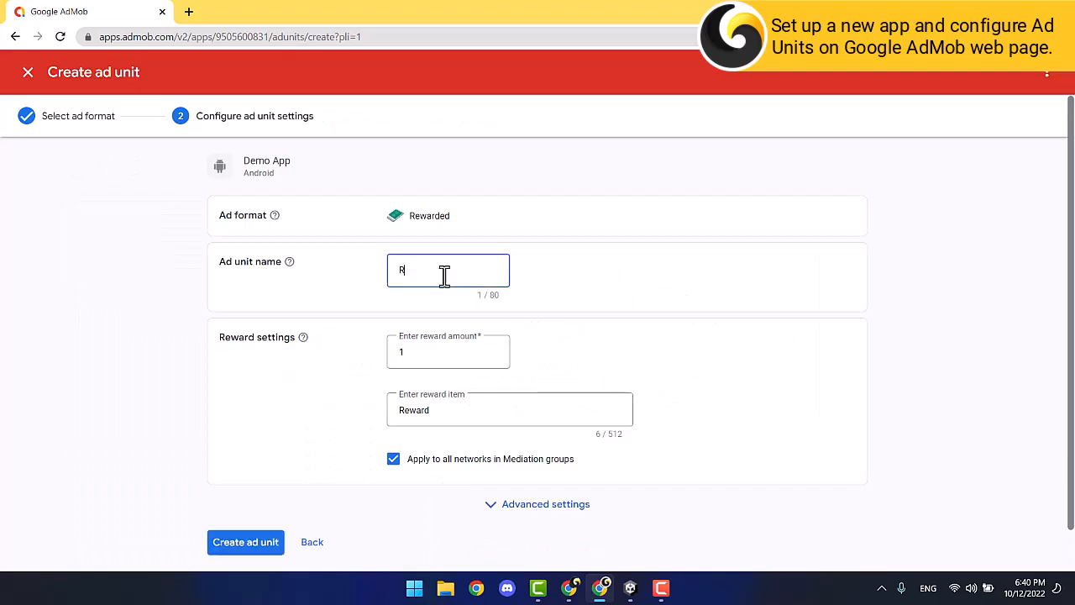
pyautogui.write('ewarded')
pyautogui.click(249, 558)
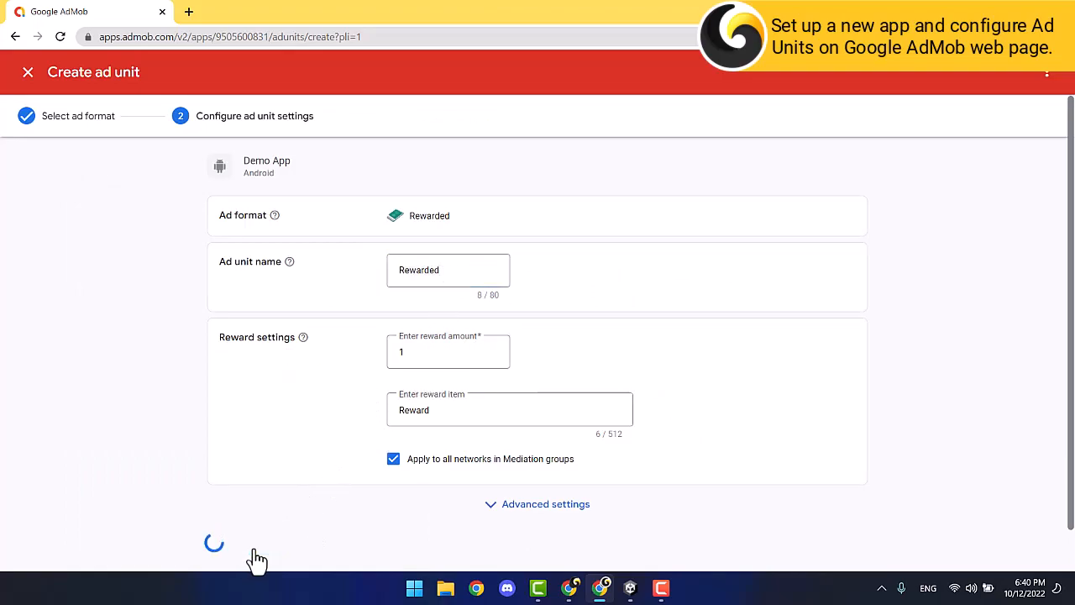
pyautogui.click(327, 487)
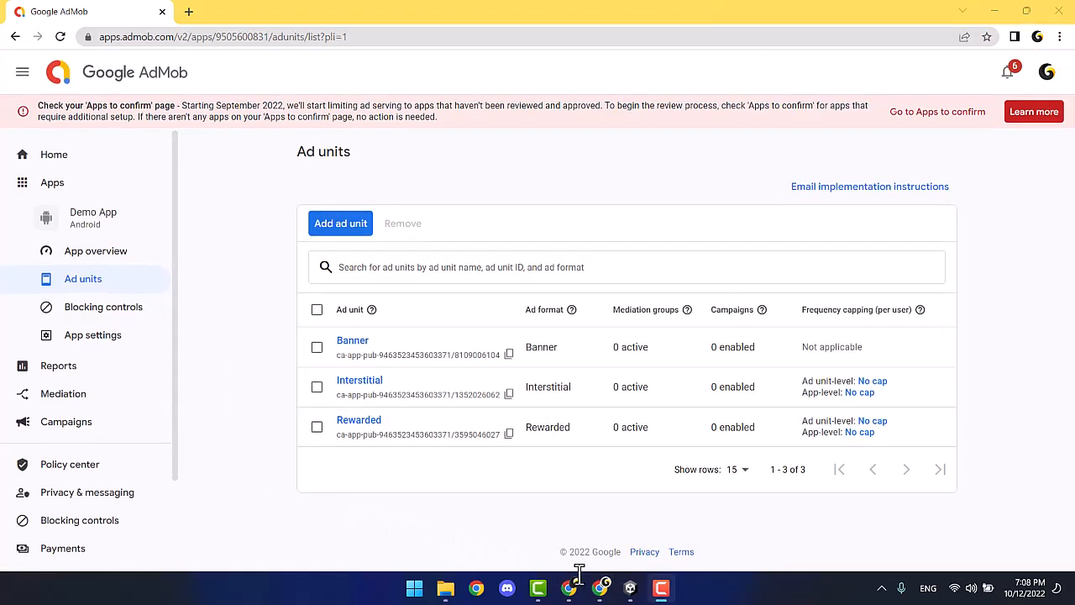
pyautogui.click(629, 588)
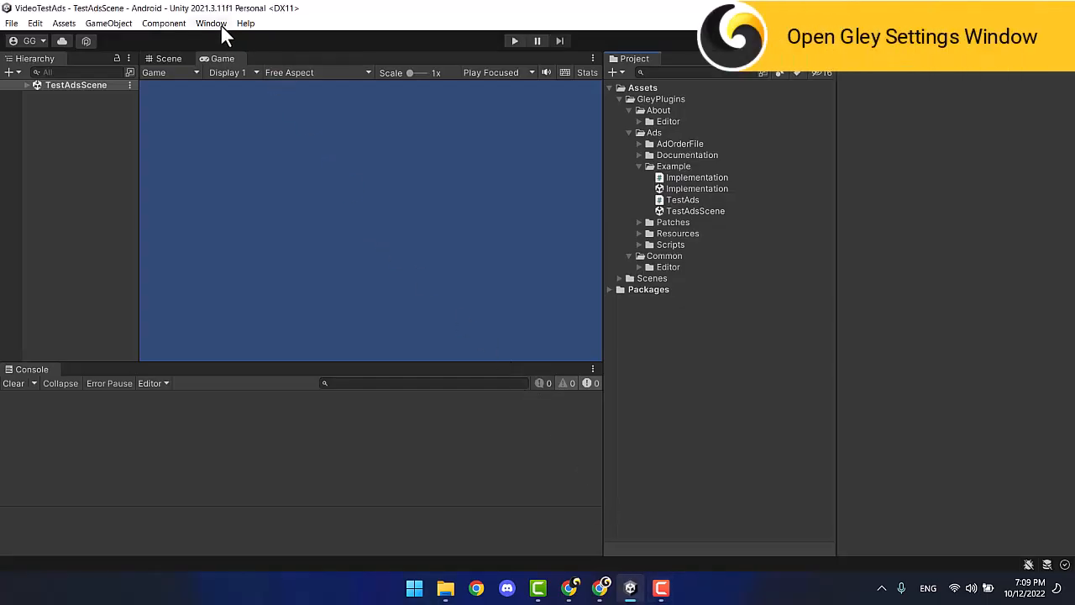
# Select AdMob in Gley Mobile Ads settings and download the GoogleMobileAds-v7.2.0 Unity package.
pyautogui.click(220, 24)
pyautogui.moveTo(253, 112)
pyautogui.click(408, 133)
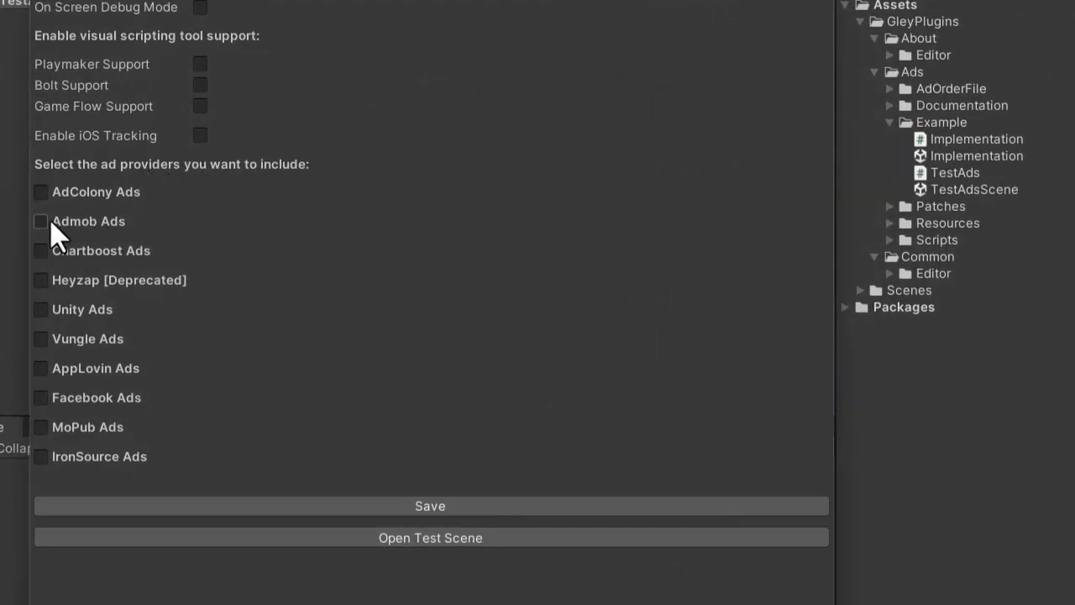
pyautogui.click(40, 222)
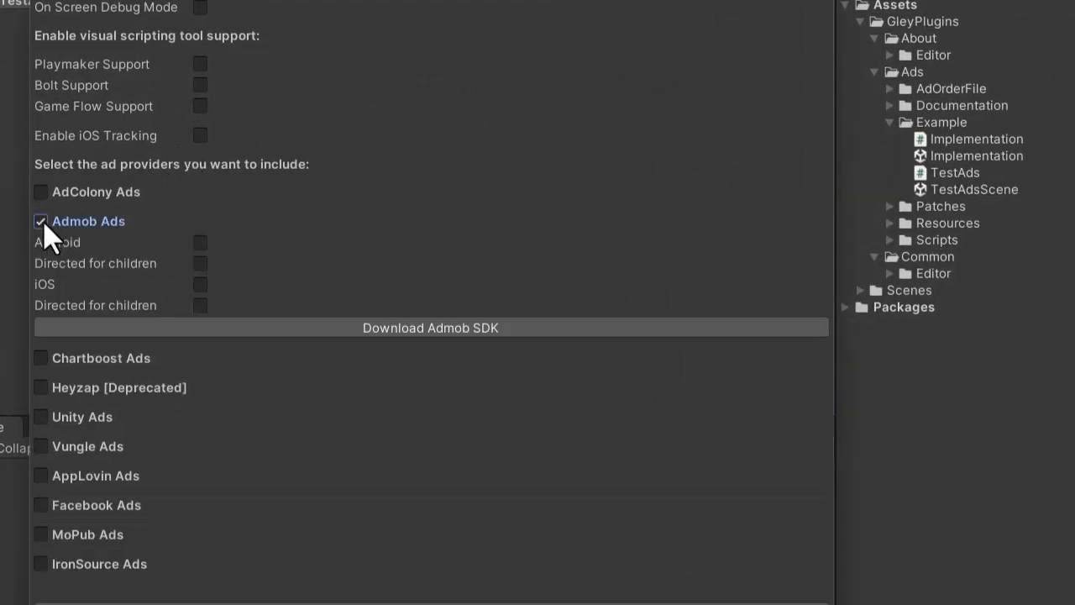
pyautogui.click(391, 327)
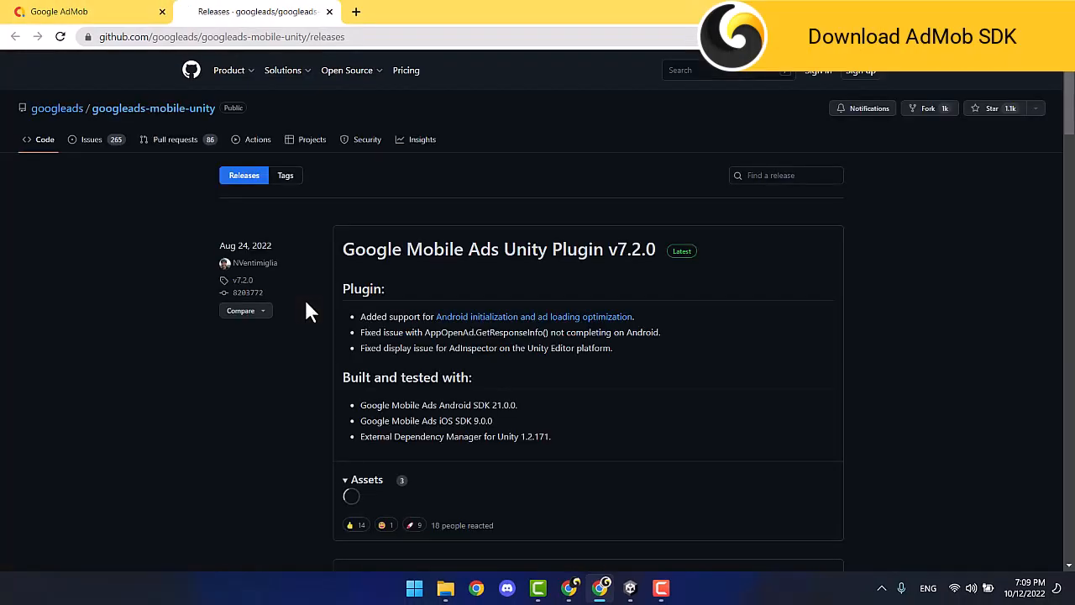
pyautogui.click(422, 508)
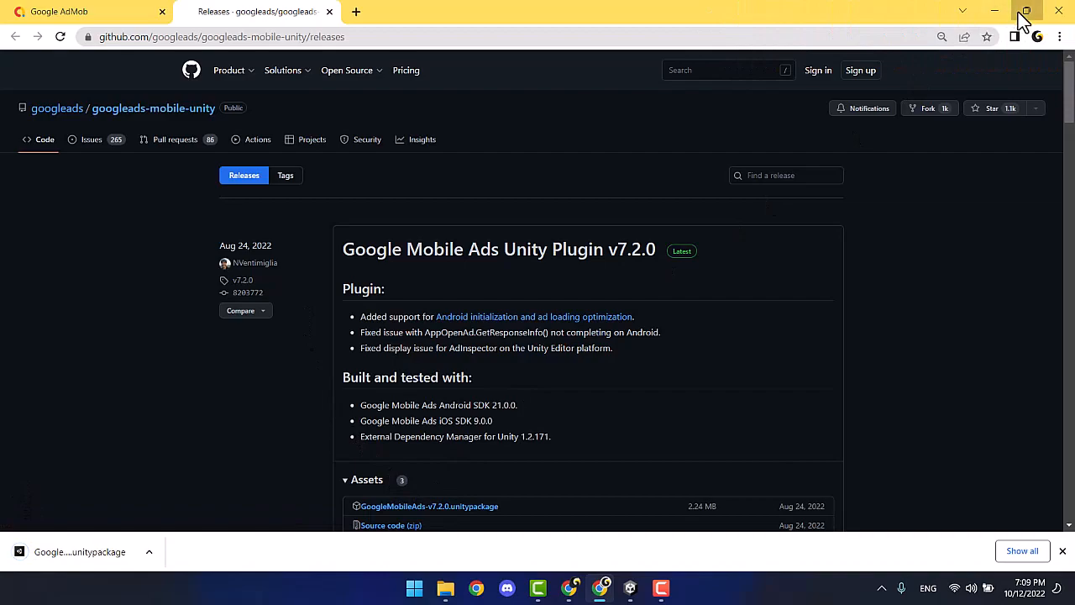
pyautogui.click(1021, 12)
# Import the full package, allow assembly updates and auto-resolution, then enable AdMob for Android.
pyautogui.click(126, 558)
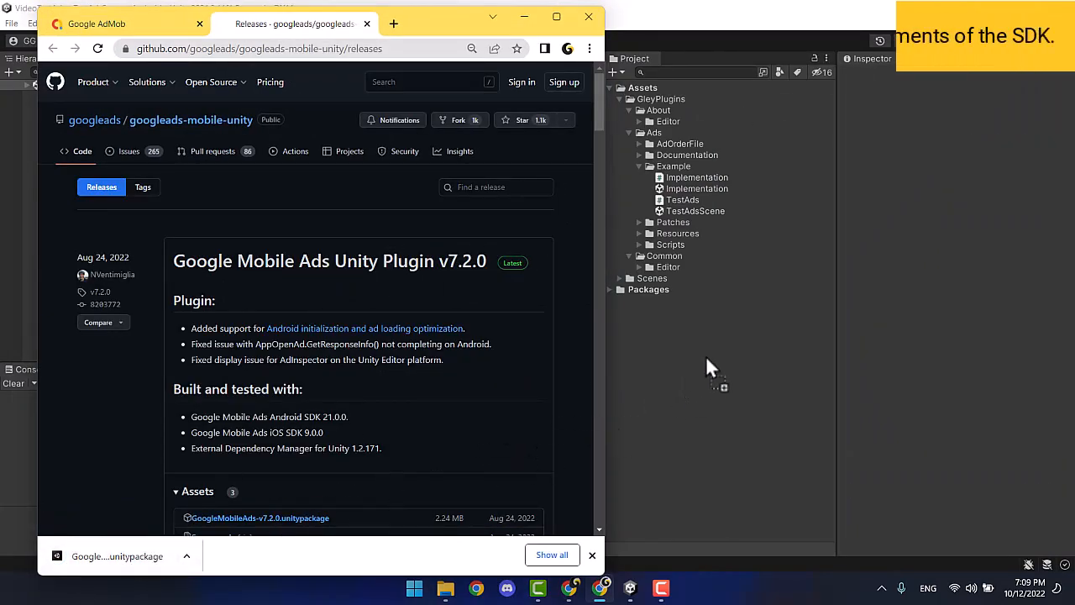
pyautogui.click(522, 17)
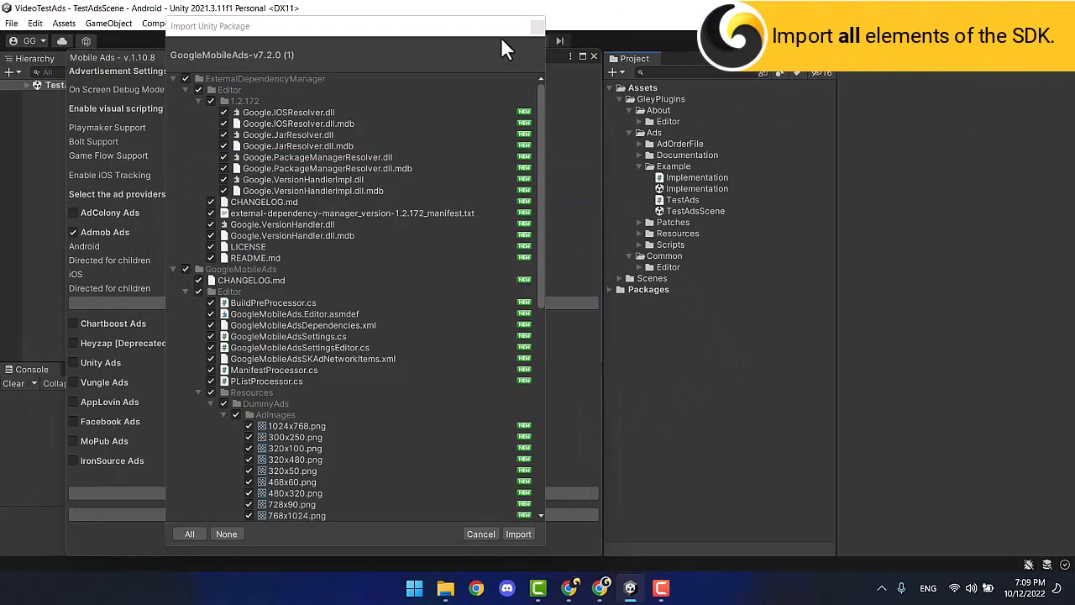
pyautogui.click(186, 89)
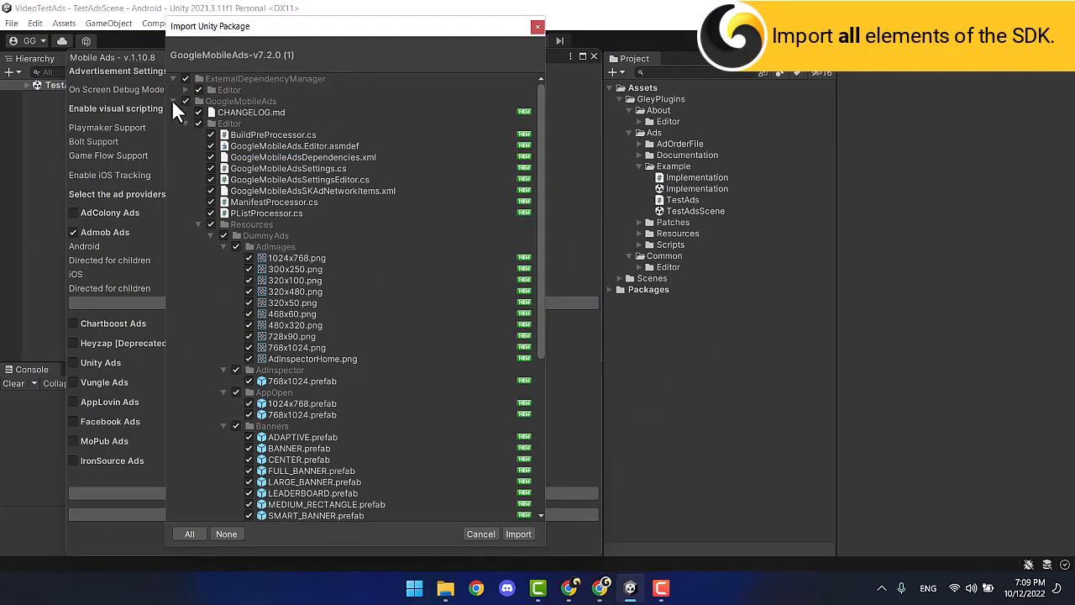
pyautogui.click(185, 124)
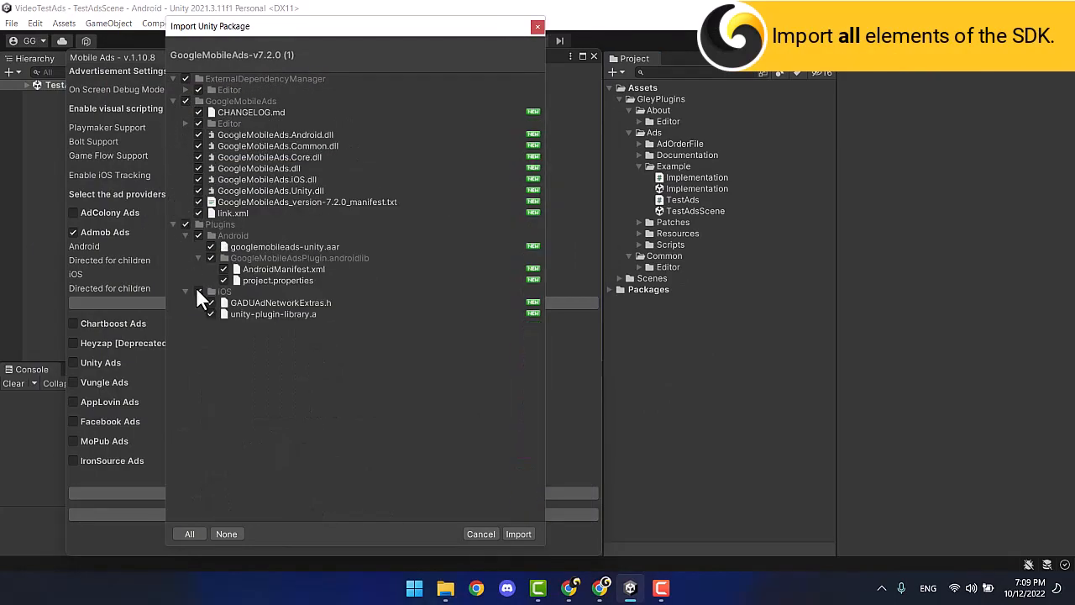
pyautogui.click(516, 535)
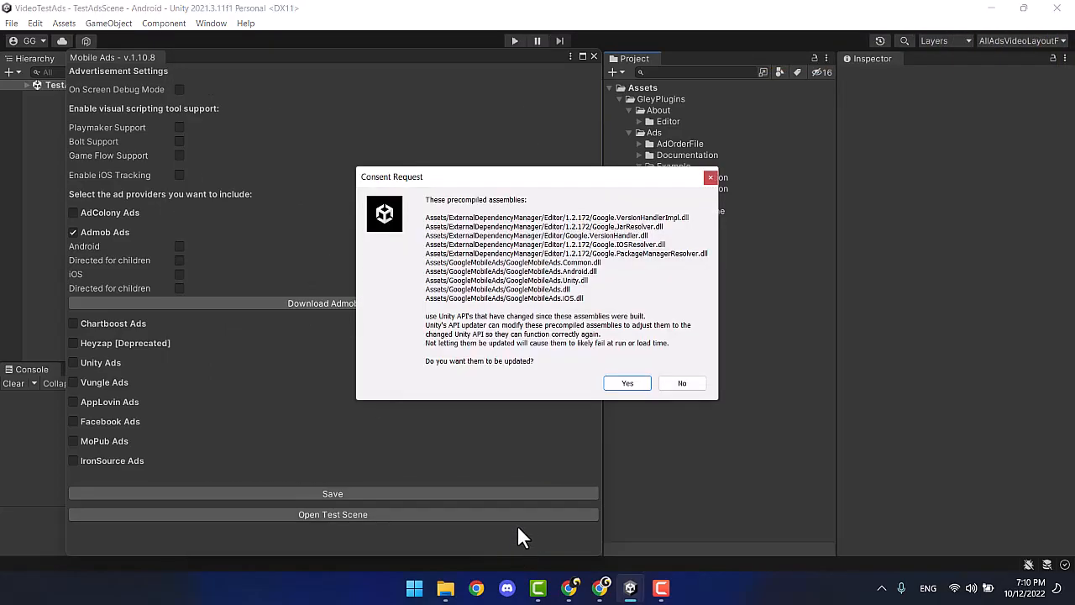
pyautogui.click(620, 383)
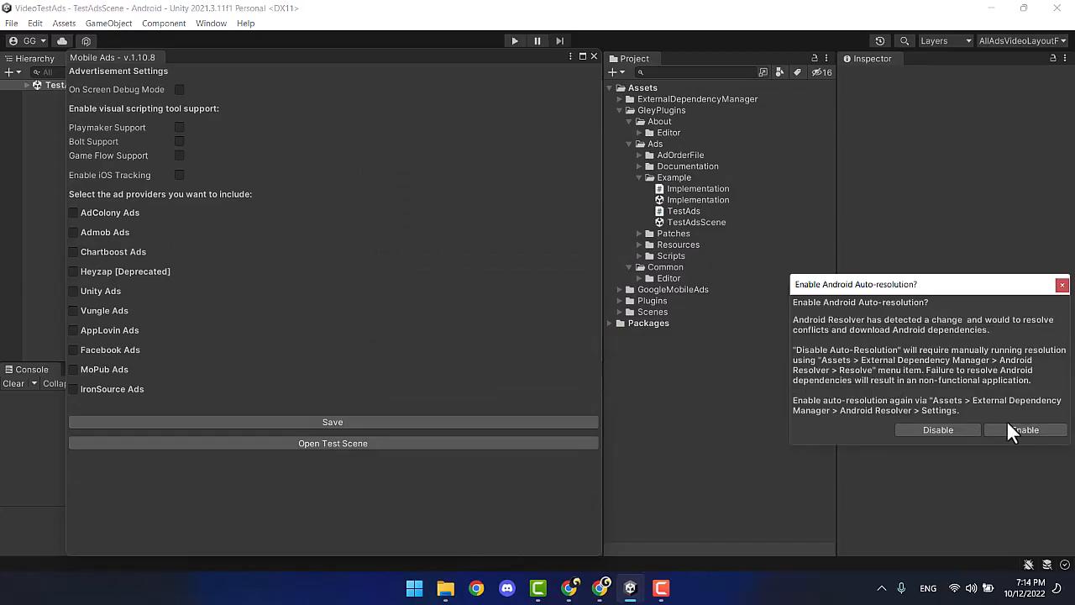
pyautogui.click(1013, 426)
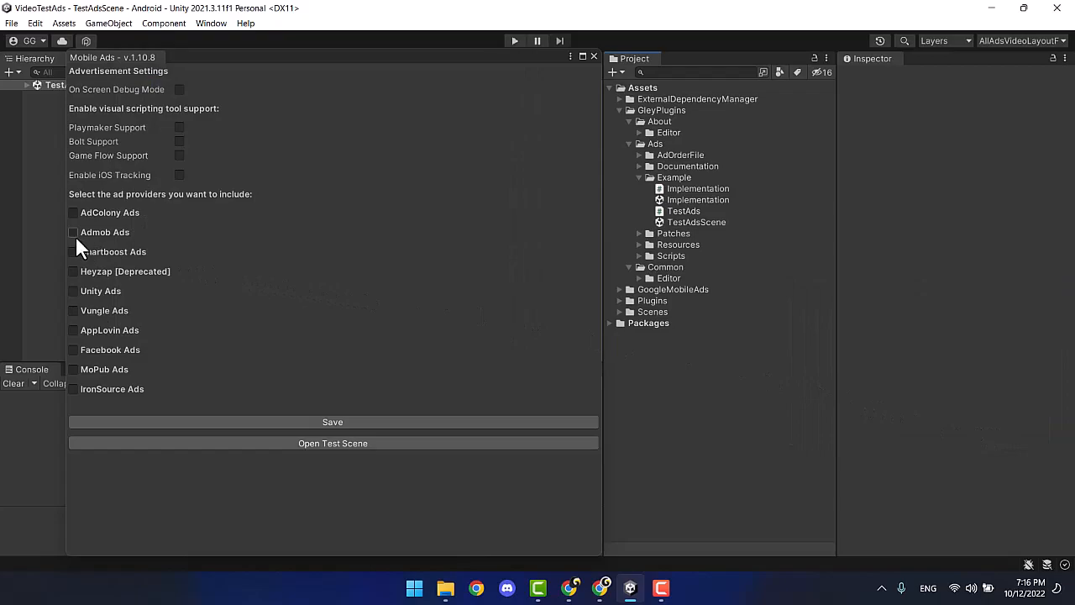
pyautogui.click(74, 232)
pyautogui.click(178, 245)
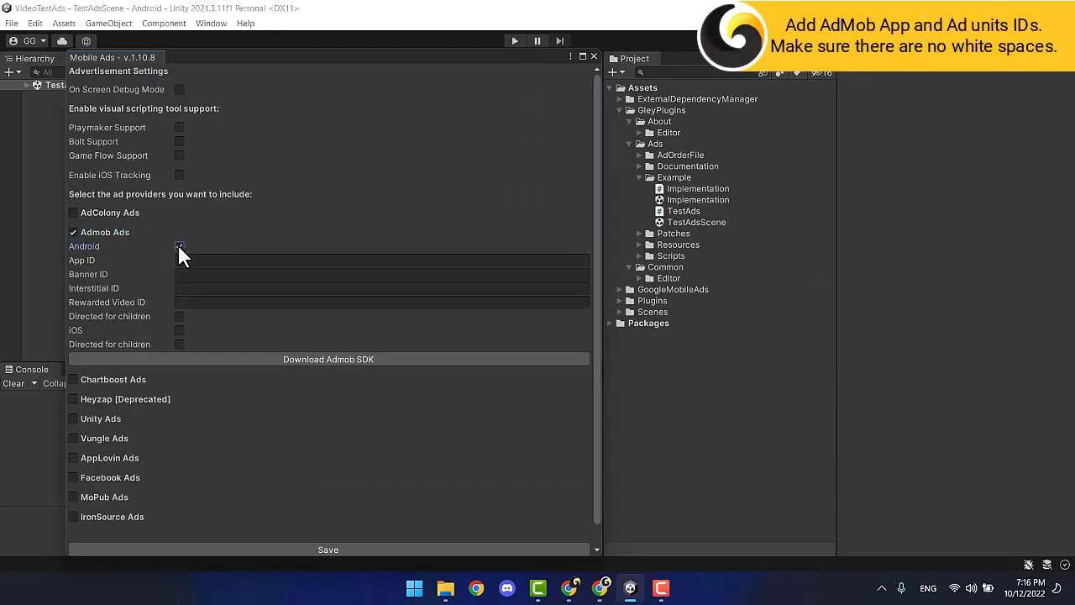
# Copy Demo App's AdMob App ID into Unity's App ID field.
pyautogui.click(599, 589)
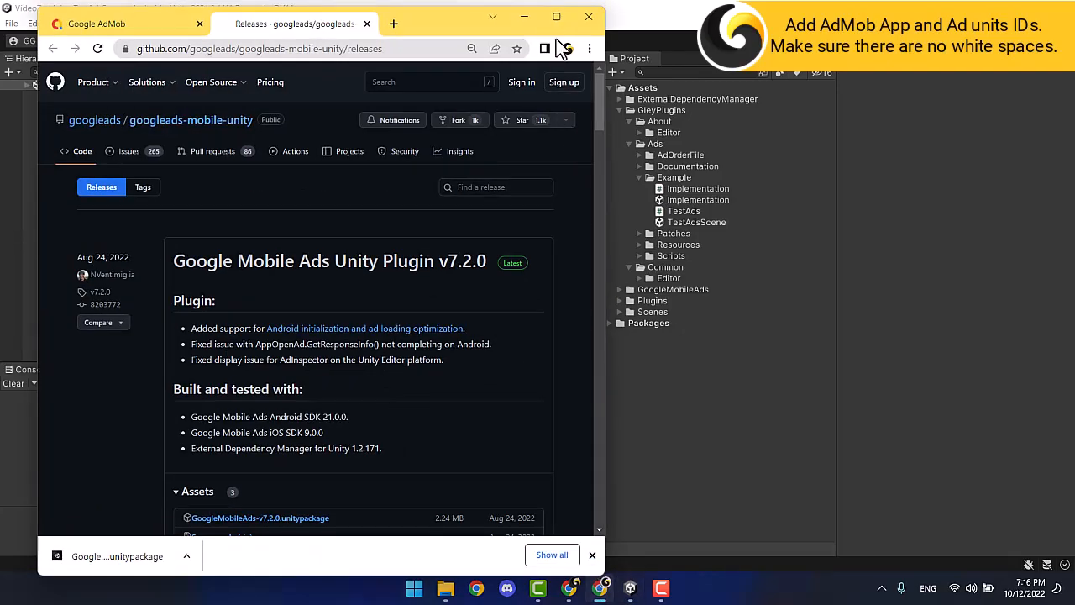
pyautogui.click(556, 17)
pyautogui.click(329, 12)
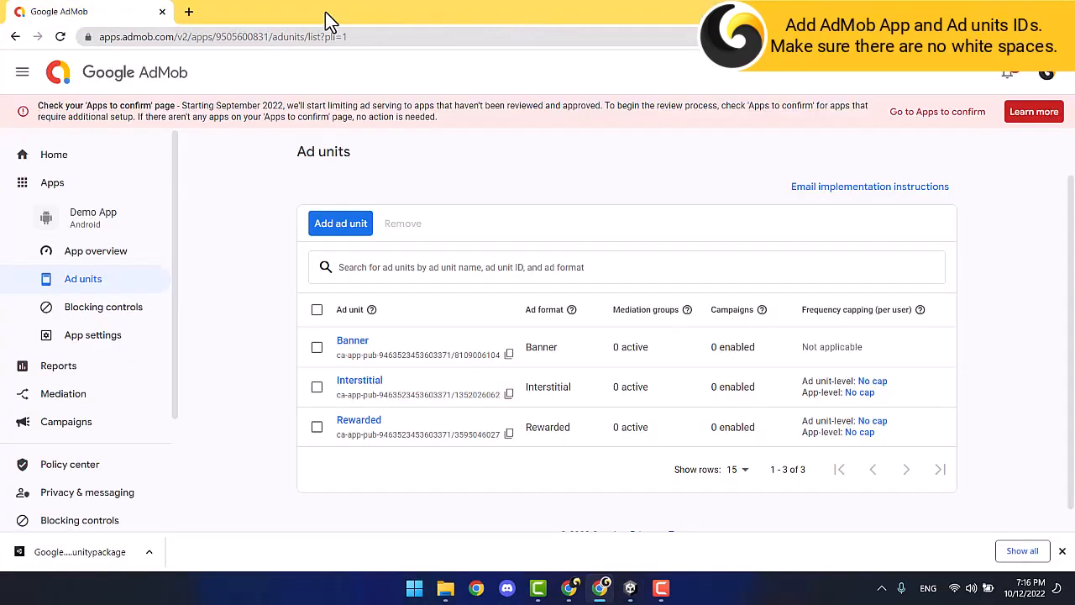
pyautogui.click(108, 337)
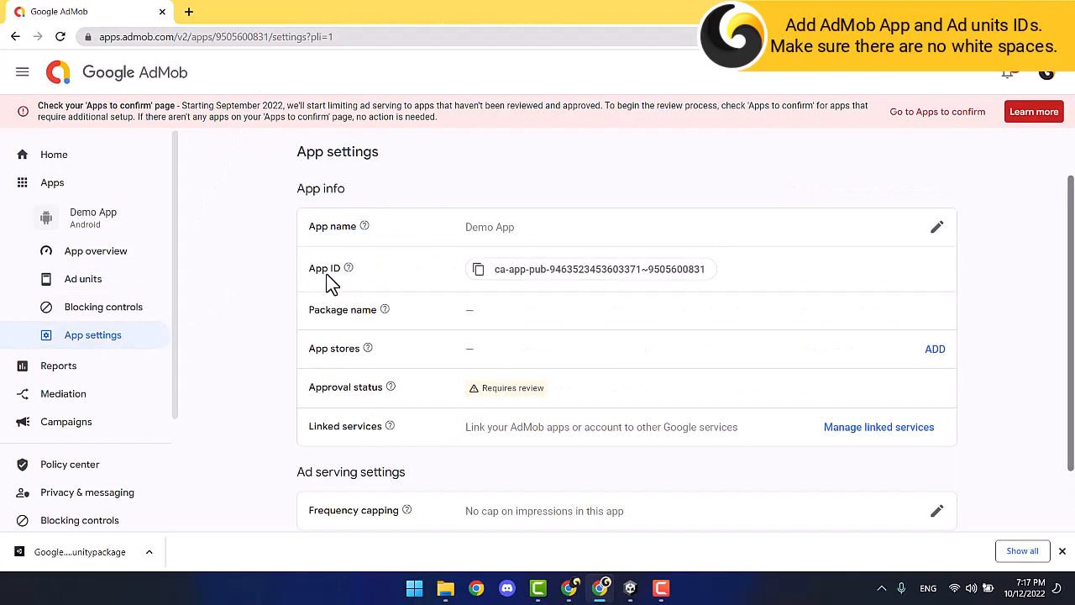
pyautogui.click(478, 270)
pyautogui.click(630, 588)
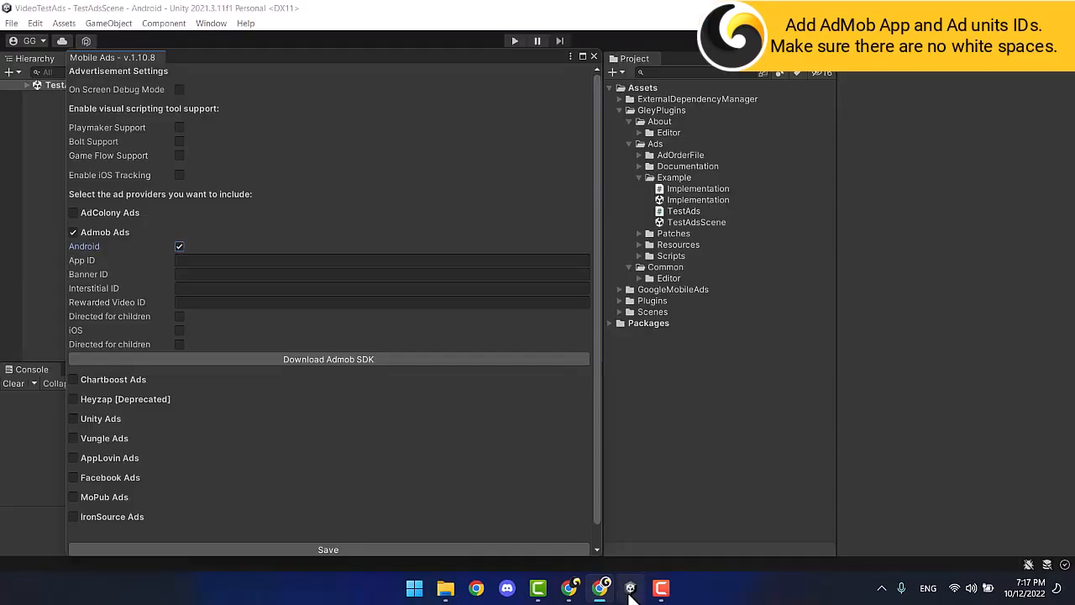
pyautogui.click(186, 261)
pyautogui.hotkey('ctrl', 'v')
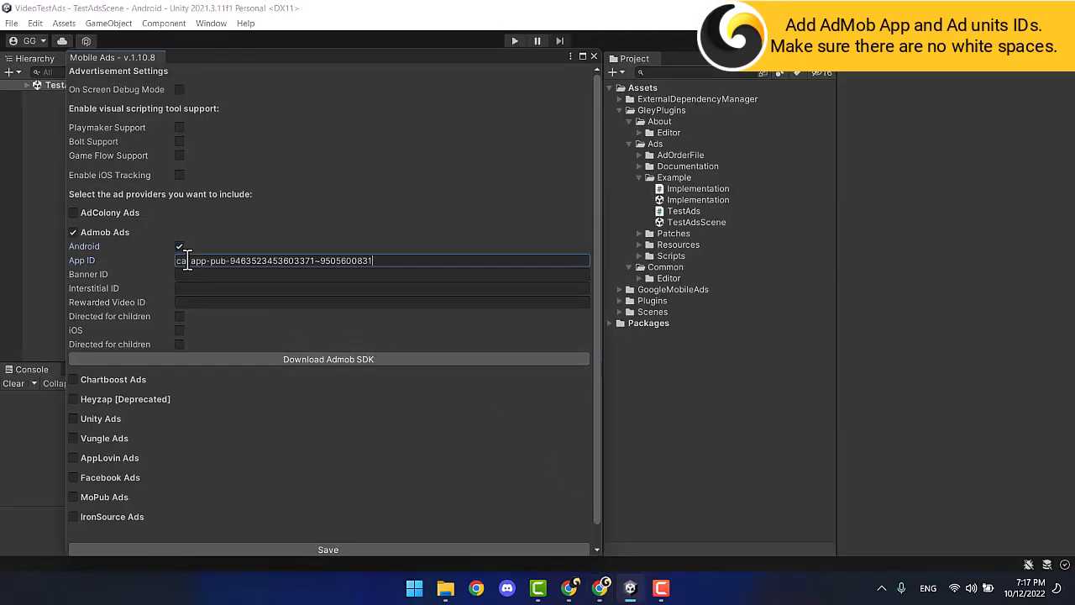
# Paste the Banner ad unit ID from AdMob into the Banner ID field.
pyautogui.click(602, 587)
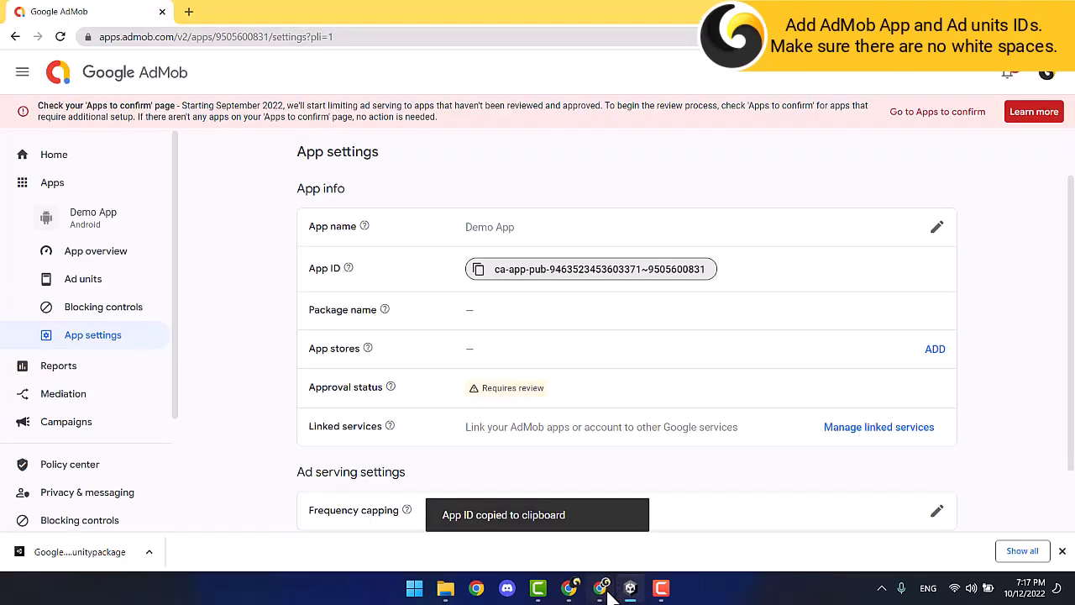
pyautogui.click(110, 252)
pyautogui.click(99, 284)
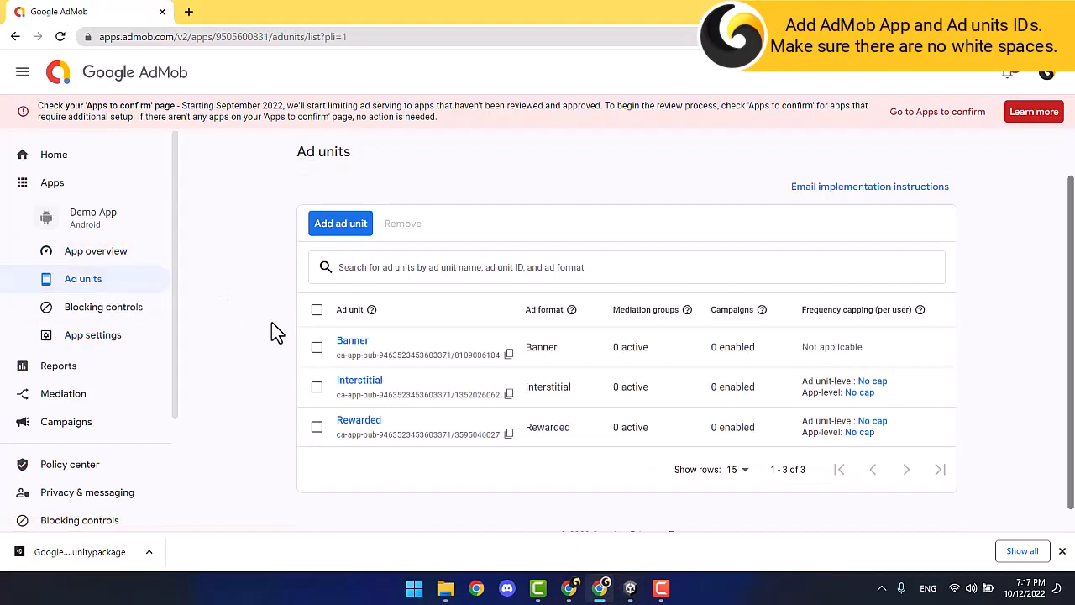
pyautogui.click(510, 354)
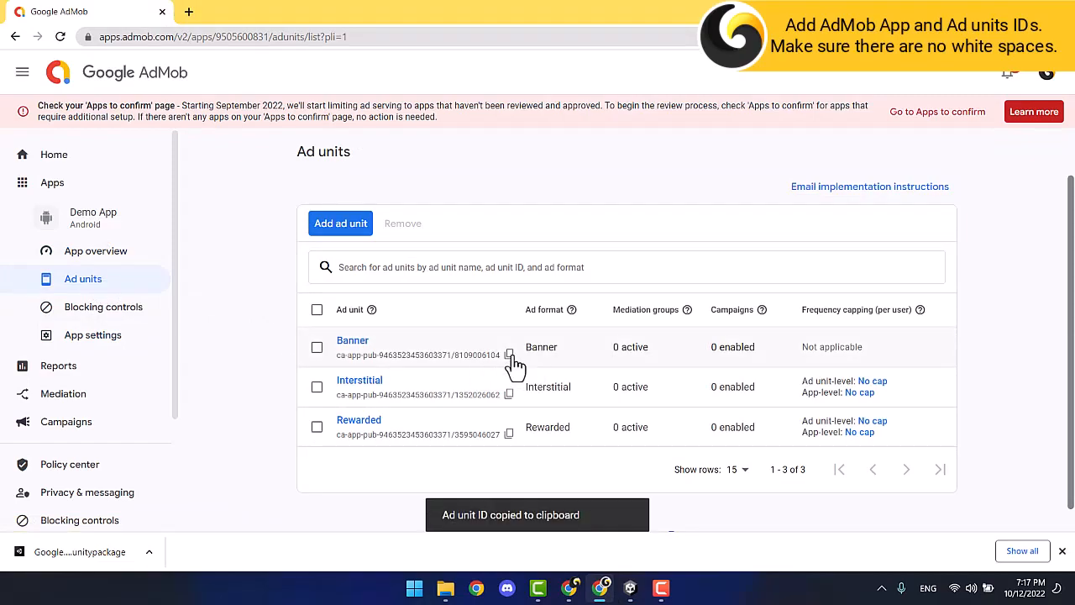
pyautogui.click(630, 588)
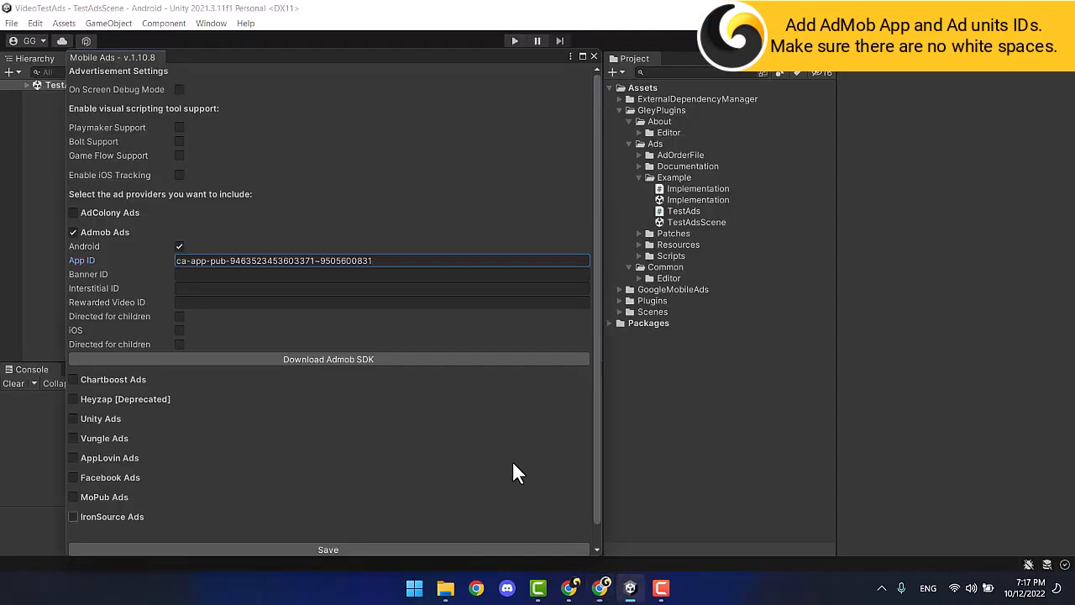
pyautogui.click(219, 275)
pyautogui.hotkey('ctrl', 'v')
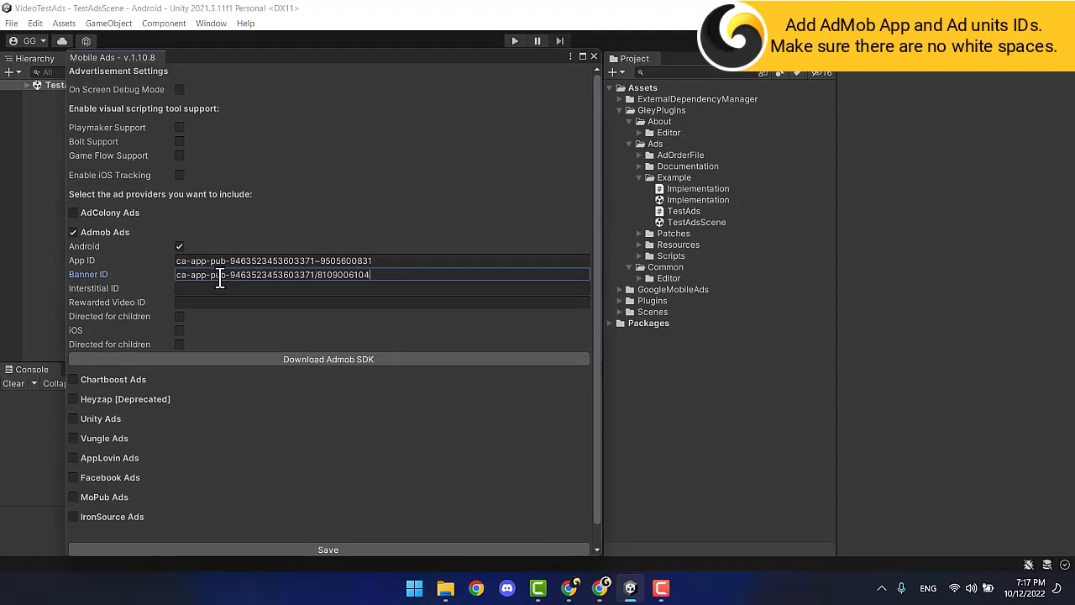
# Paste the Interstitial and Rewarded ad unit IDs and enable On Screen Debug Mode.
pyautogui.click(601, 588)
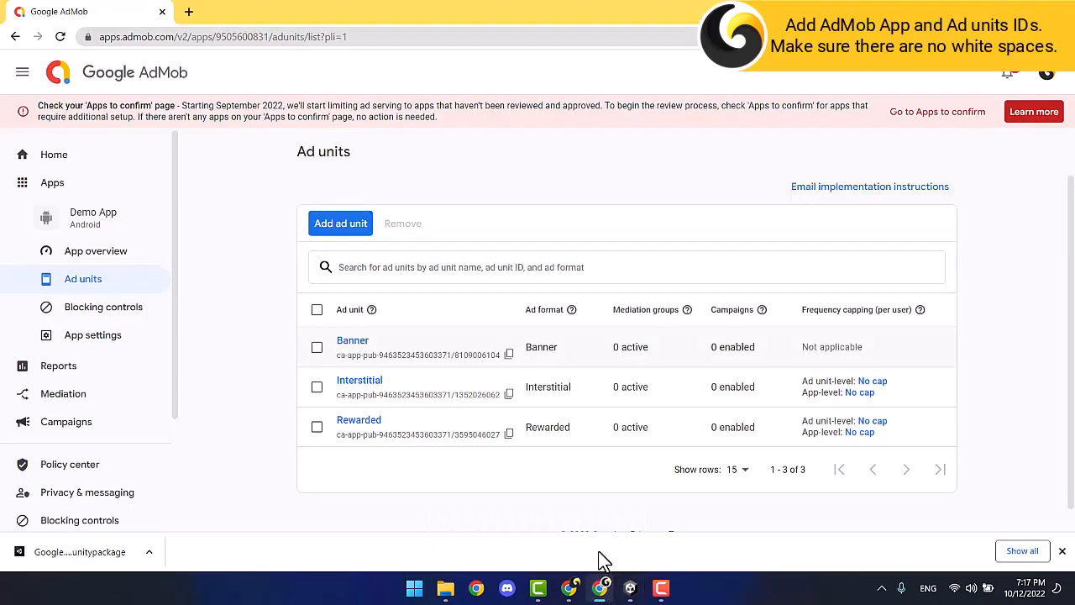
pyautogui.click(509, 393)
pyautogui.click(630, 588)
pyautogui.click(228, 288)
pyautogui.hotkey('ctrl', 'v')
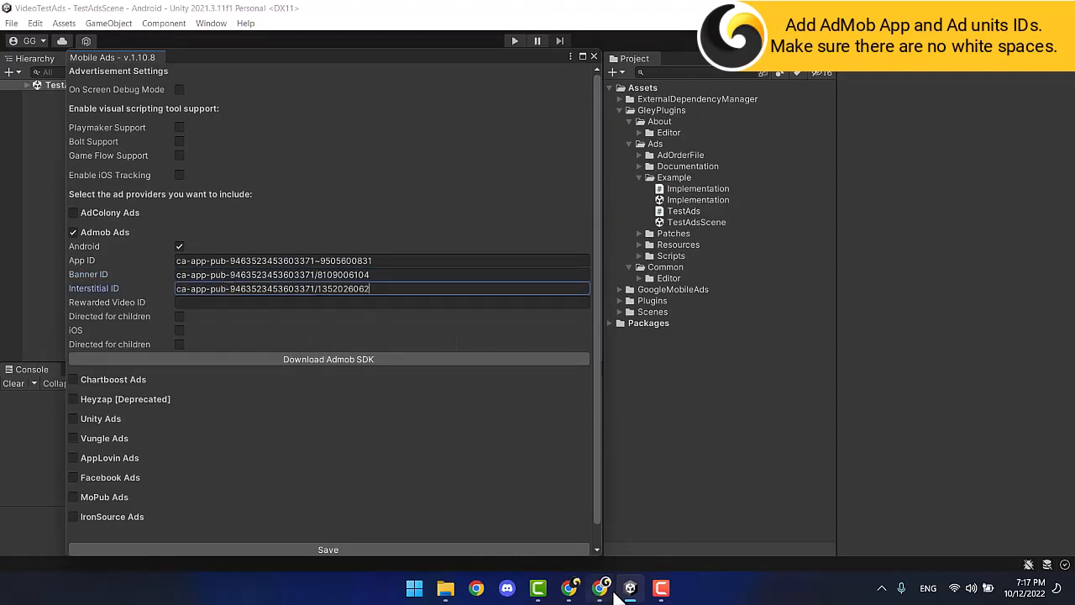
pyautogui.click(601, 588)
pyautogui.click(509, 434)
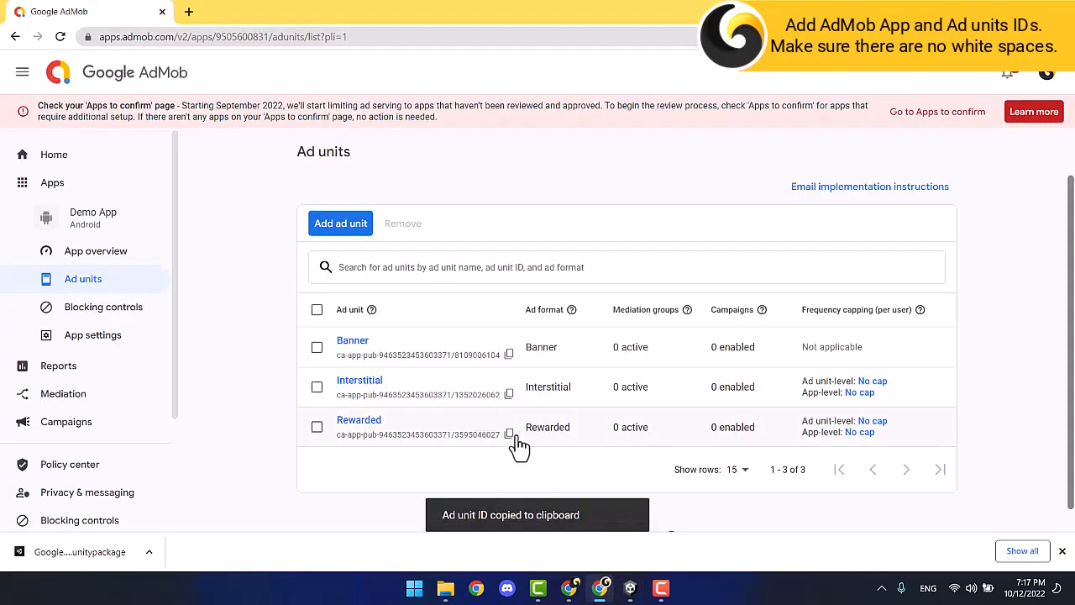
pyautogui.click(630, 588)
pyautogui.click(291, 302)
pyautogui.hotkey('ctrl', 'v')
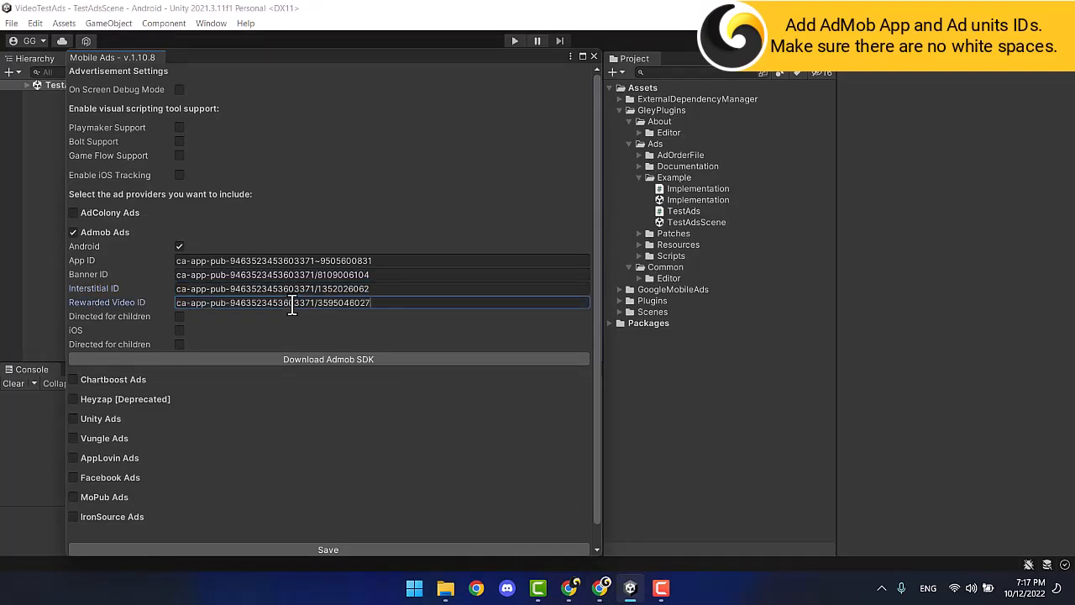
pyautogui.click(179, 89)
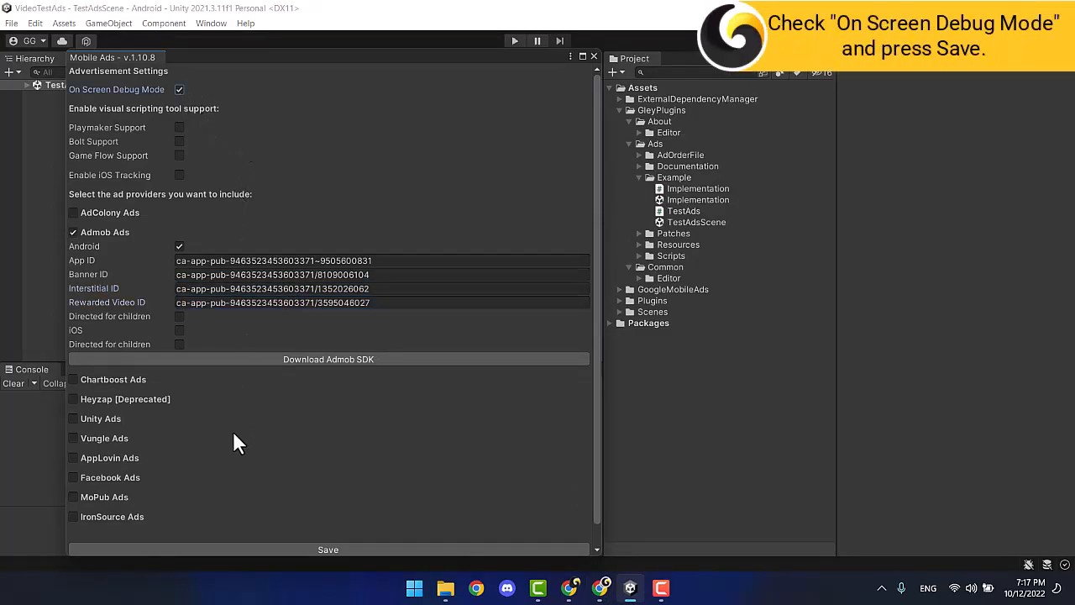
# Save the ad settings, run Android Resolver > Resolve, and check the androidx libraries under Plugins/Android.
pyautogui.scroll(-1, 233, 428)
pyautogui.click(353, 526)
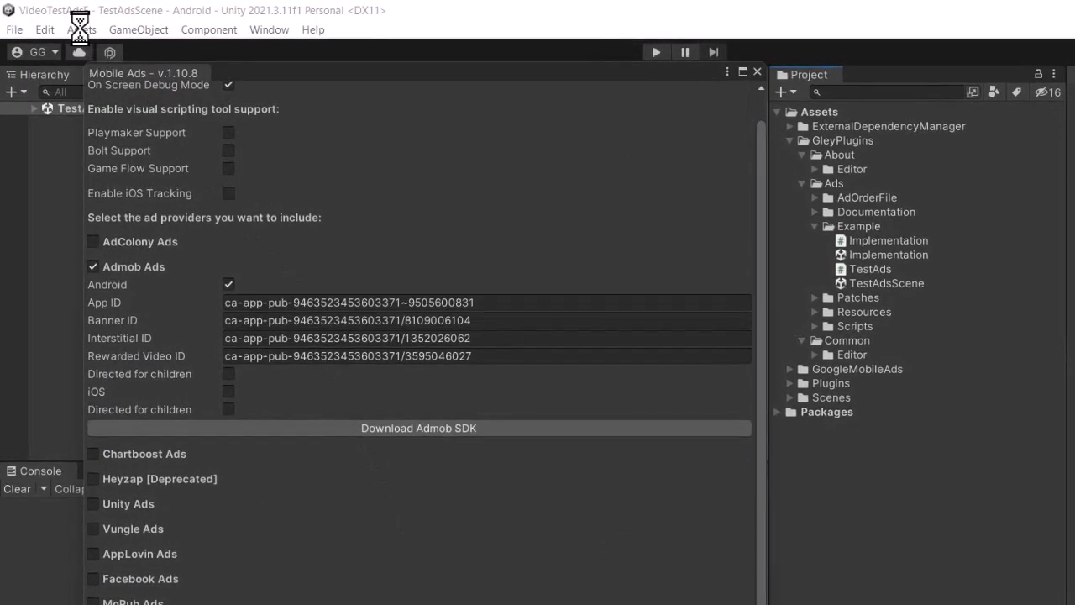
pyautogui.click(80, 29)
pyautogui.moveTo(228, 466)
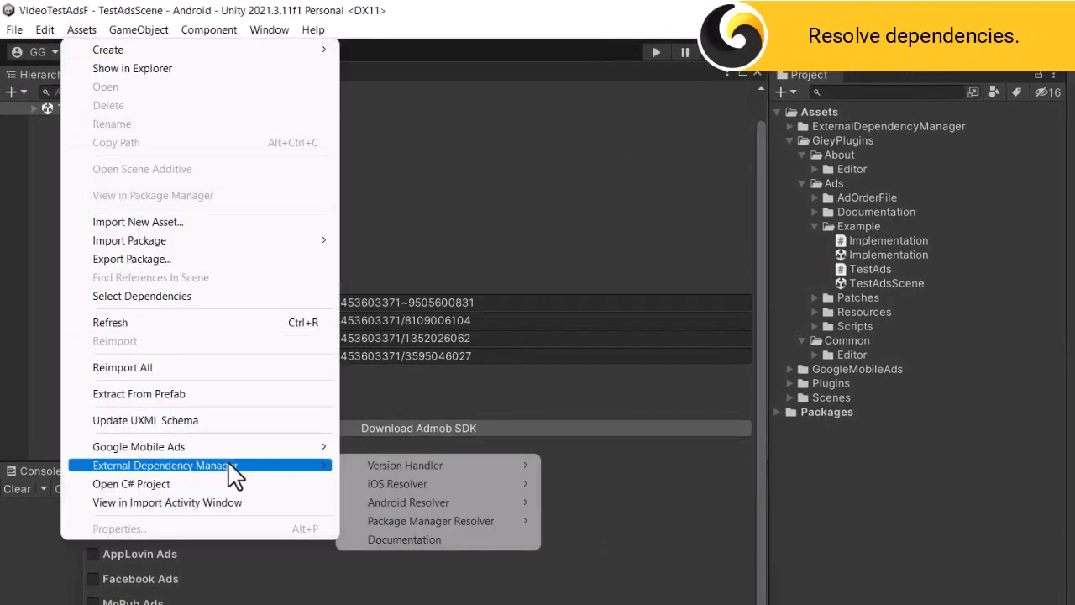
pyautogui.moveTo(462, 504)
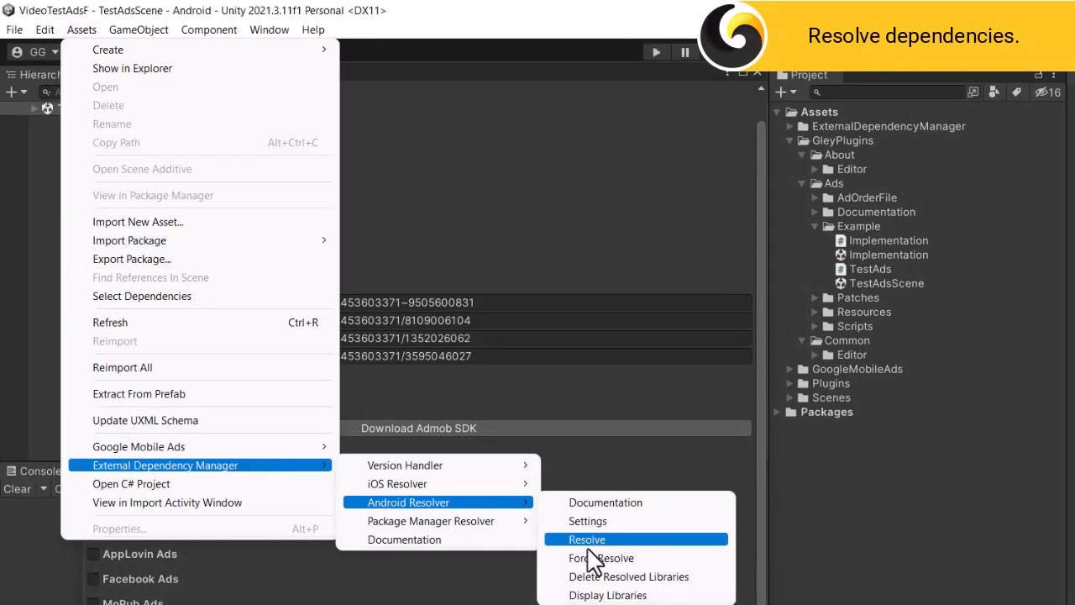
pyautogui.click(588, 544)
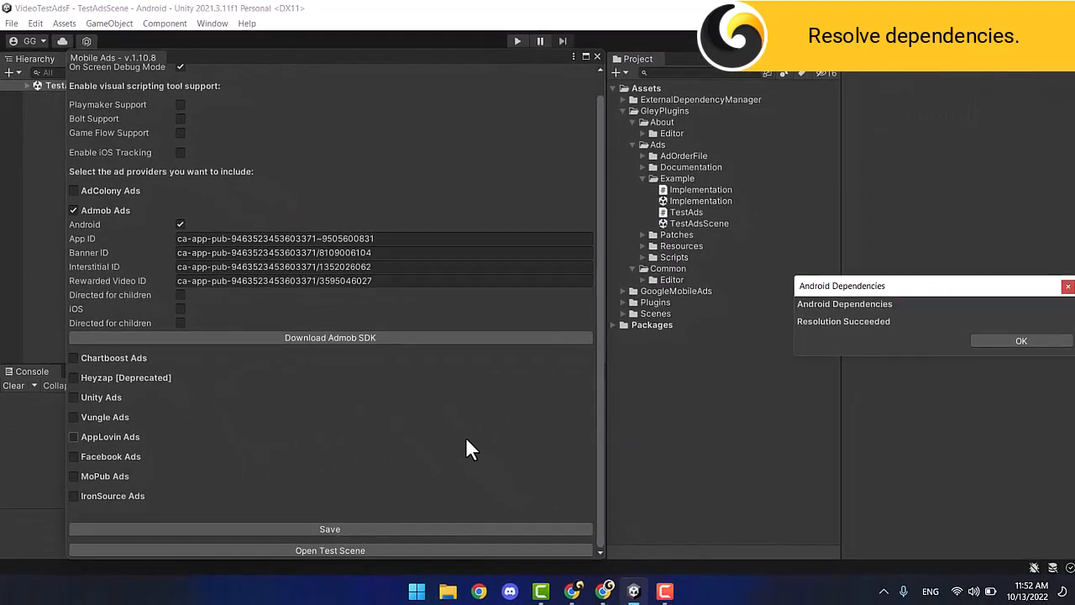
pyautogui.click(989, 339)
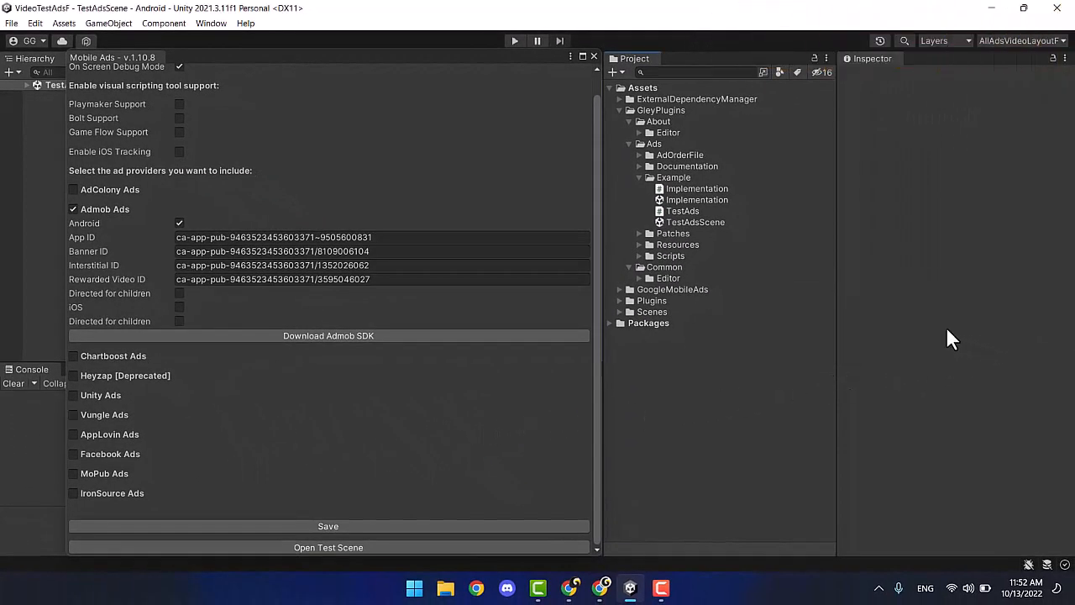
pyautogui.click(619, 300)
pyautogui.scroll(-8, 623, 347)
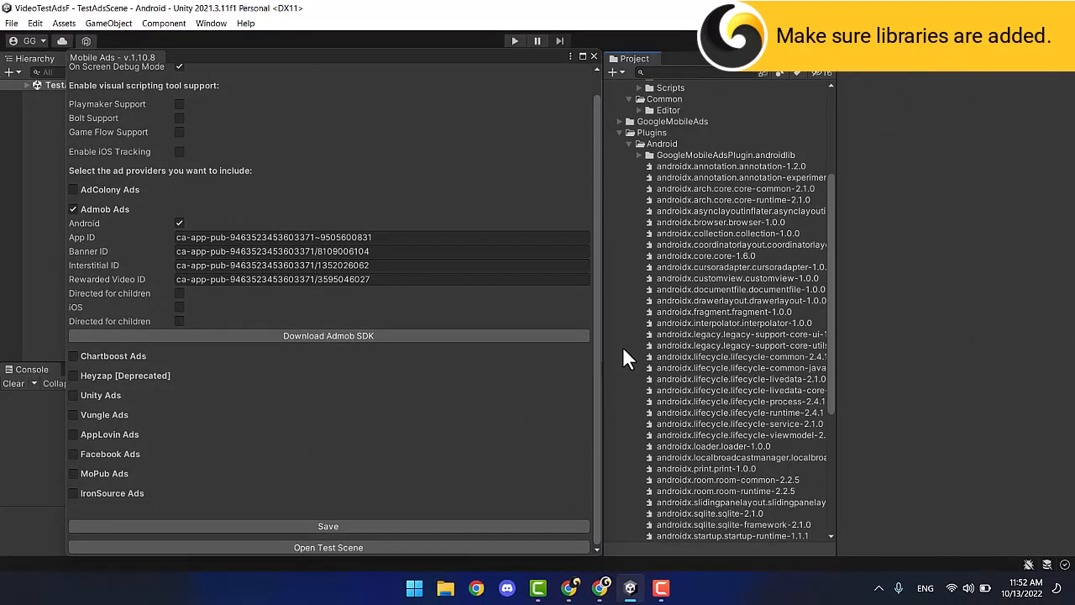
pyautogui.scroll(8, 622, 347)
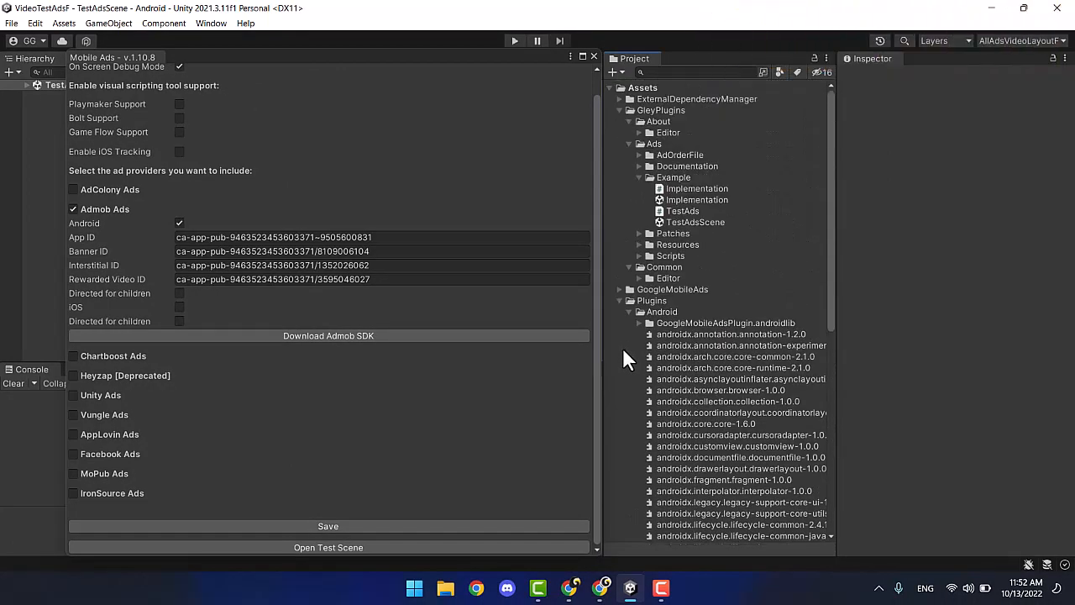
# Check that the Google Mobile Ads settings contain the Android App ID.
pyautogui.click(64, 22)
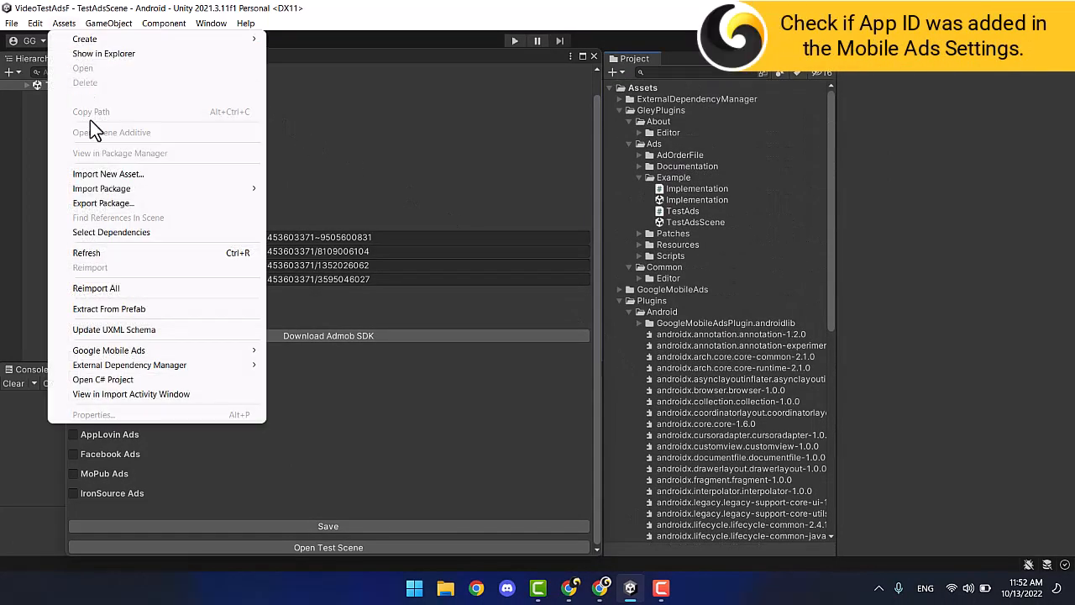
pyautogui.moveTo(161, 348)
pyautogui.click(286, 353)
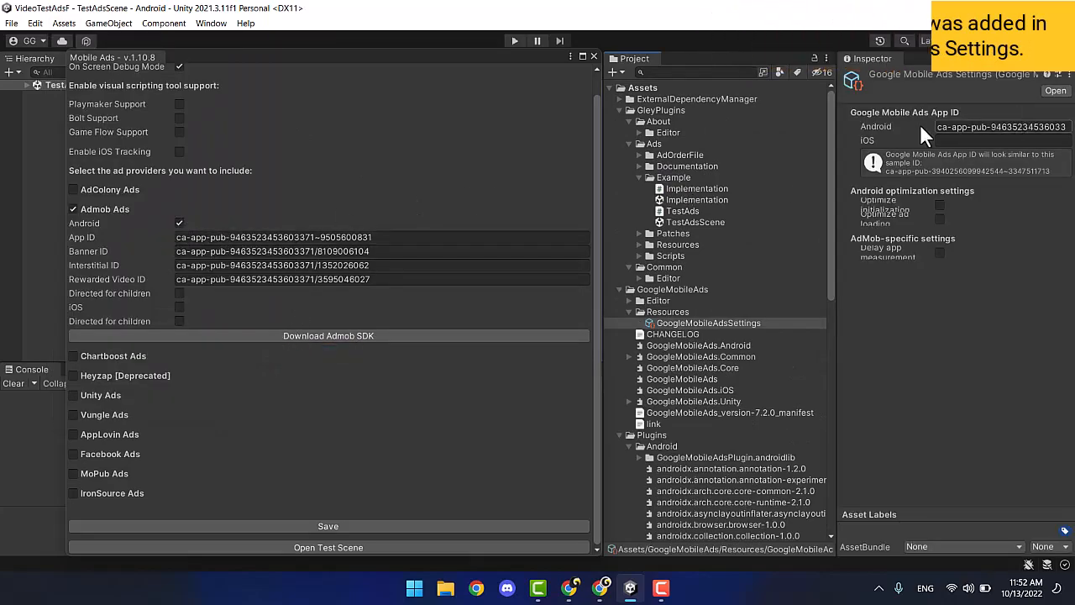
# Open the Android Player settings from the Build Settings window.
pyautogui.click(12, 23)
pyautogui.click(60, 187)
pyautogui.click(395, 535)
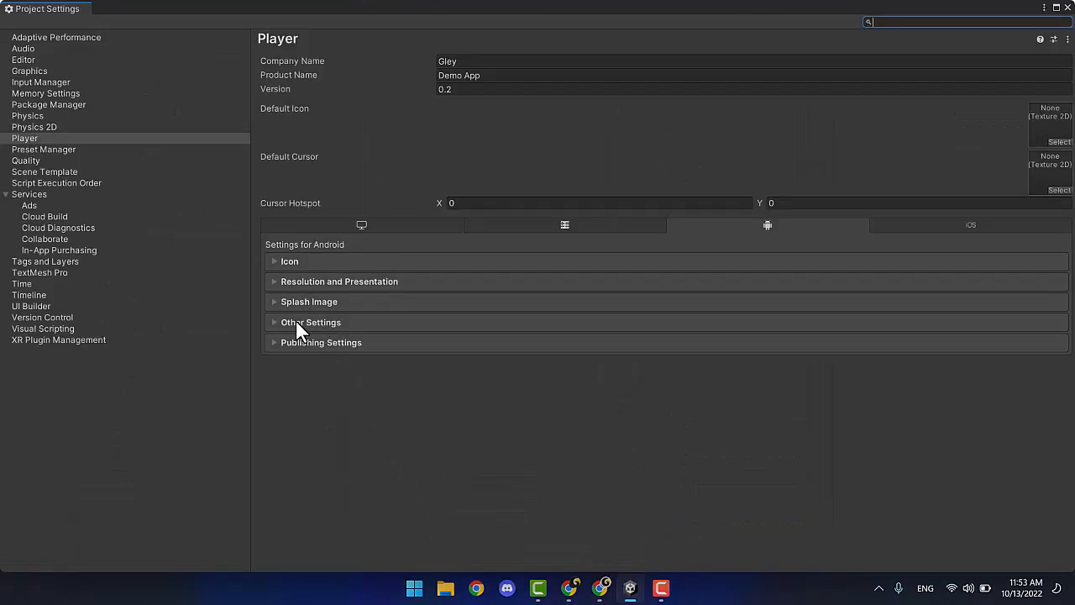
# Review the Other Settings and confirm the keystore signing under Publishing Settings.
pyautogui.click(296, 322)
pyautogui.scroll(-10, 382, 374)
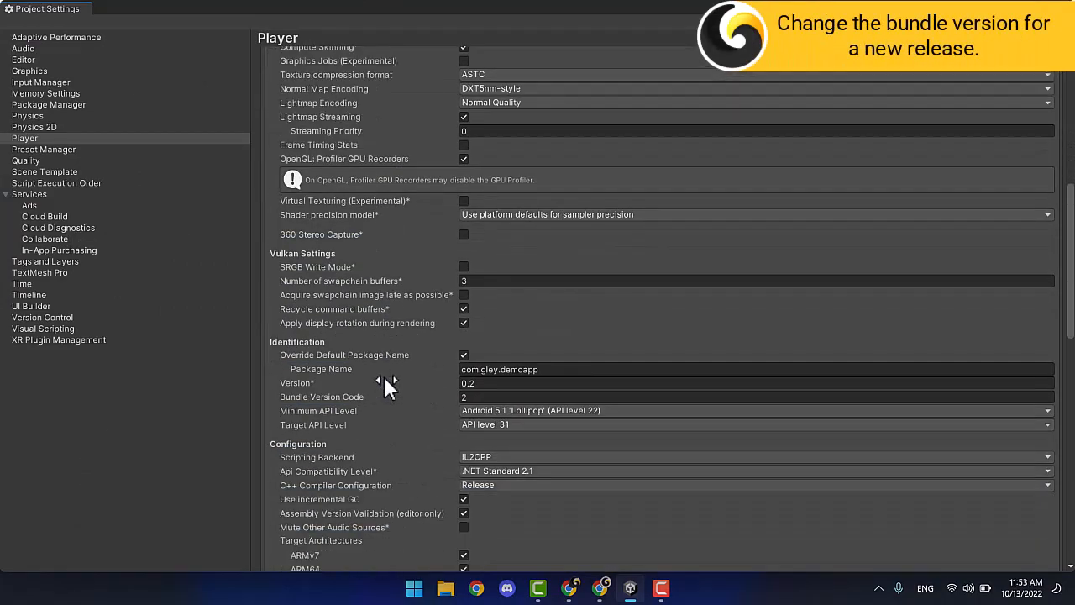
pyautogui.scroll(-2, 385, 380)
pyautogui.scroll(-1, 393, 373)
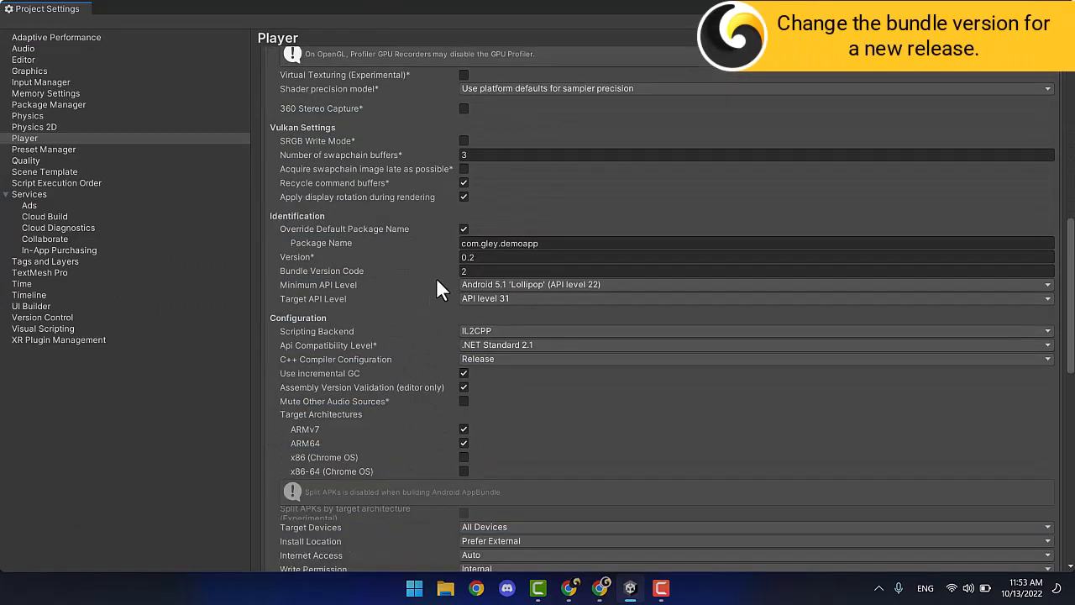
pyautogui.scroll(-8, 424, 294)
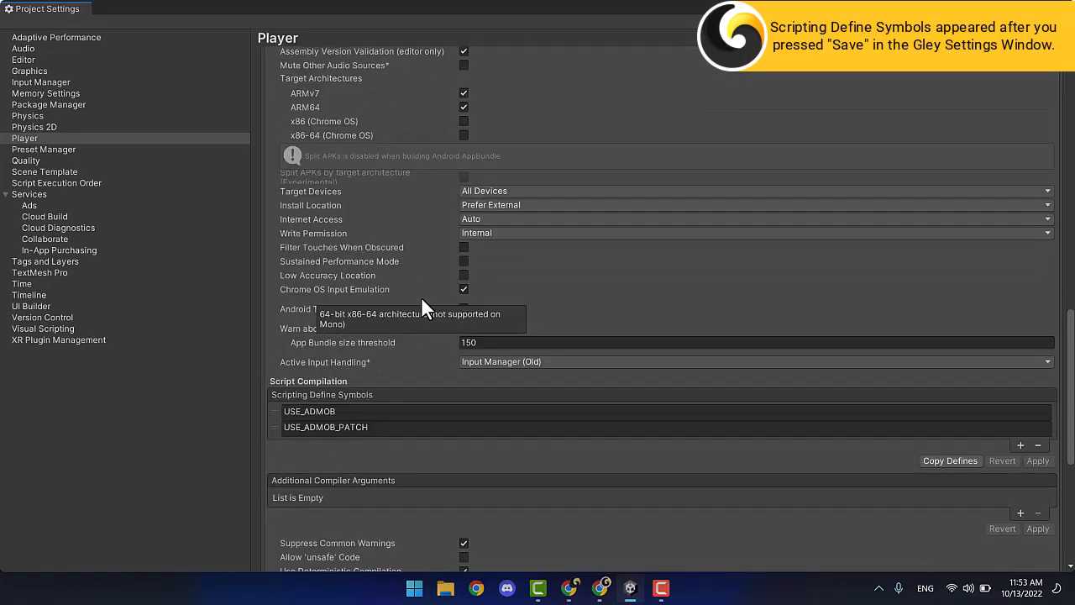
pyautogui.scroll(-2, 421, 296)
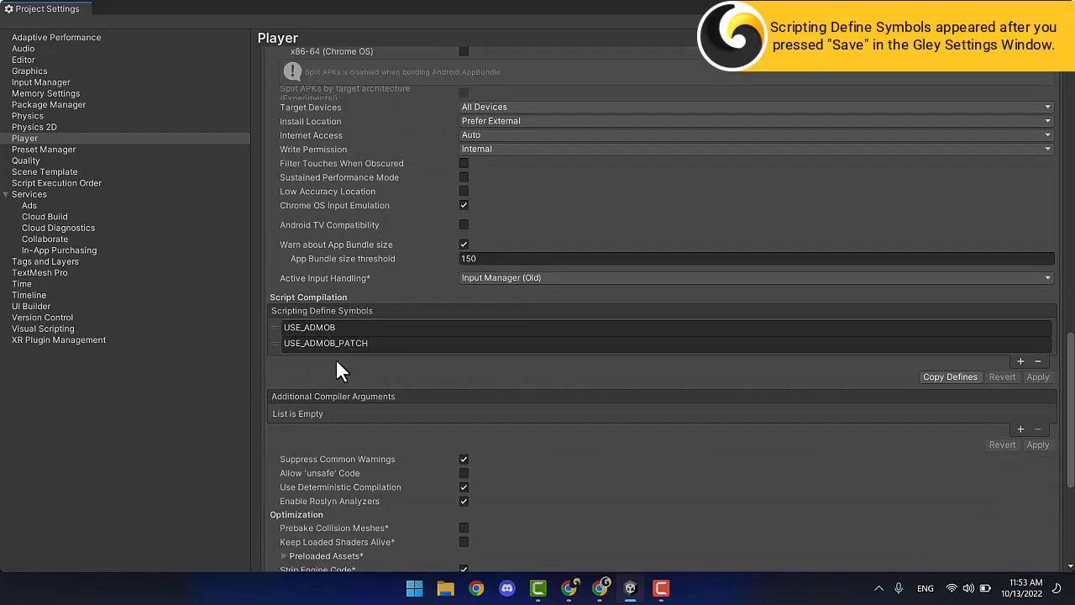
pyautogui.scroll(-6, 335, 359)
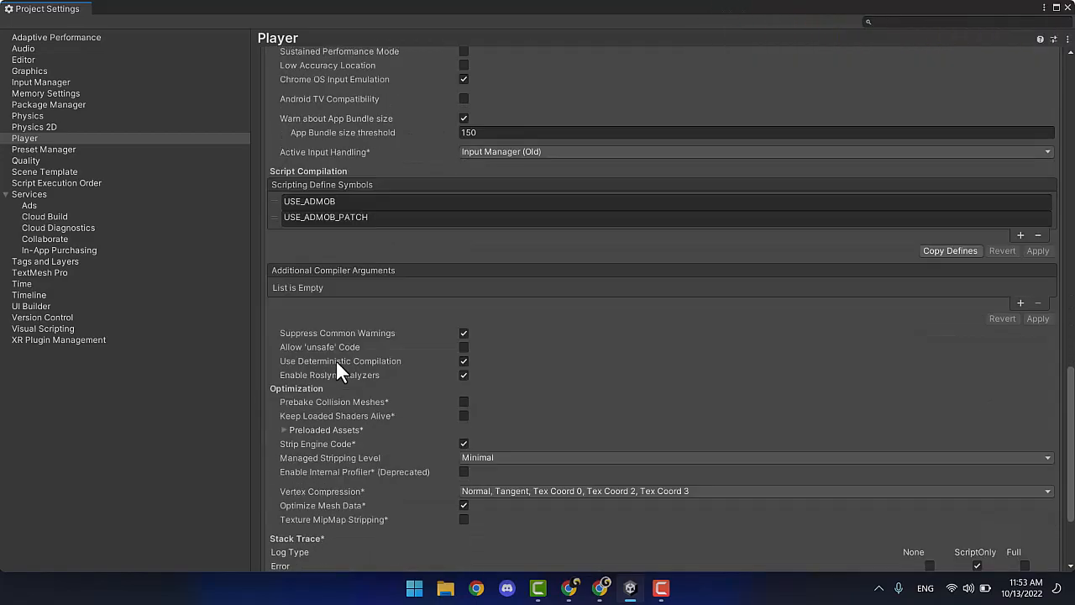
pyautogui.click(349, 547)
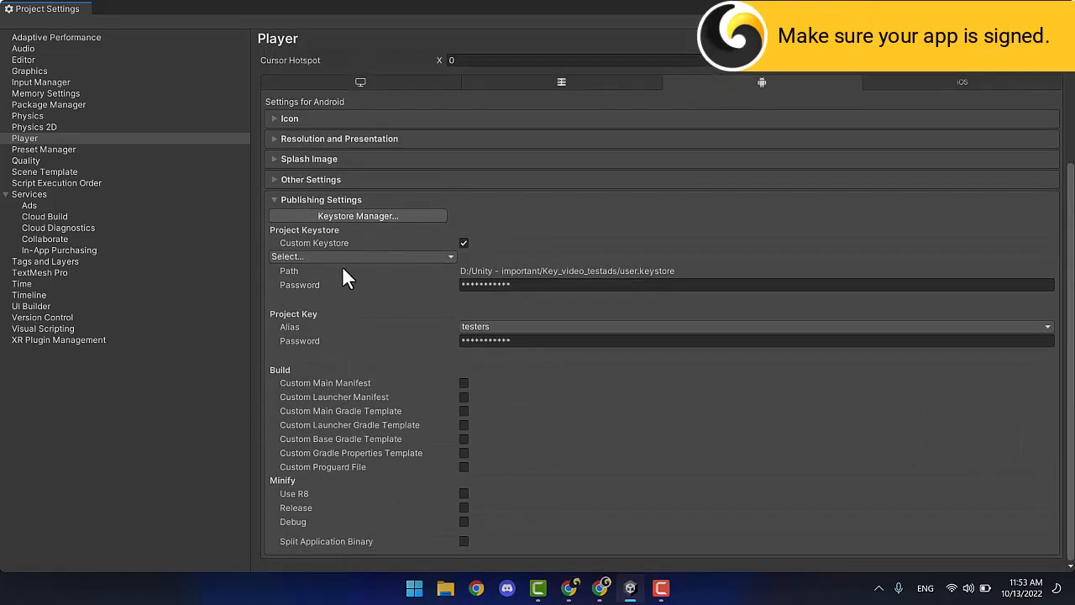
pyautogui.click(353, 198)
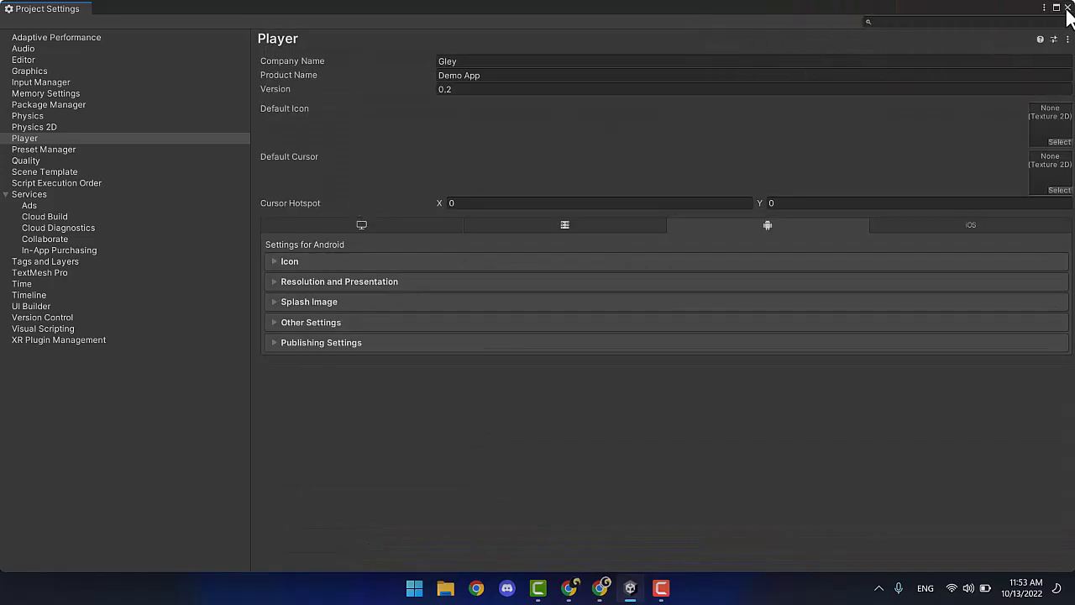
# Build the Android app bundle as demo2 and return to the Play Console.
pyautogui.click(1067, 8)
pyautogui.click(681, 536)
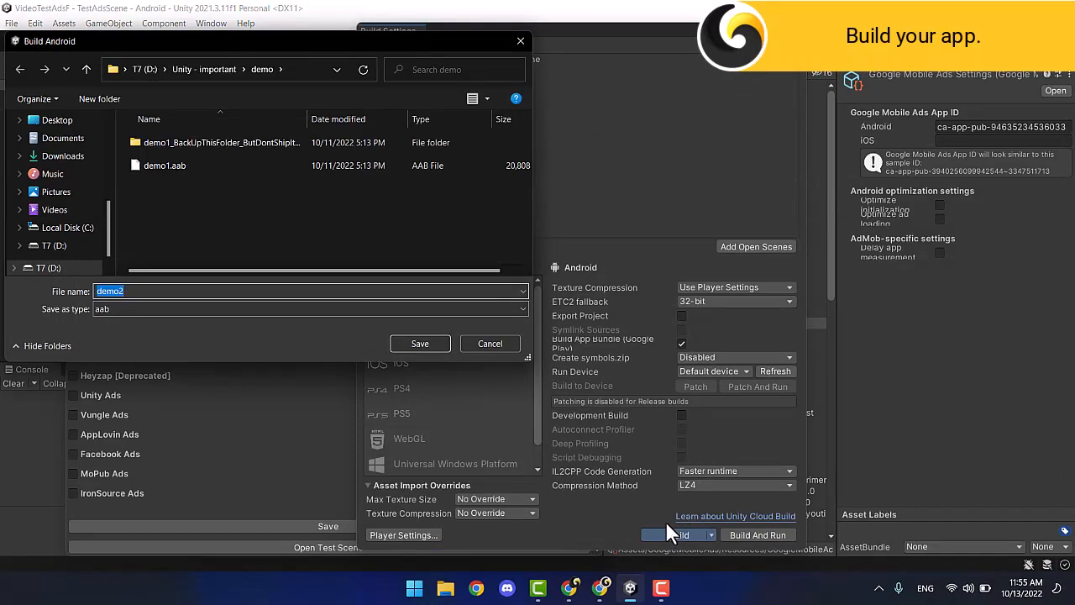
pyautogui.click(423, 343)
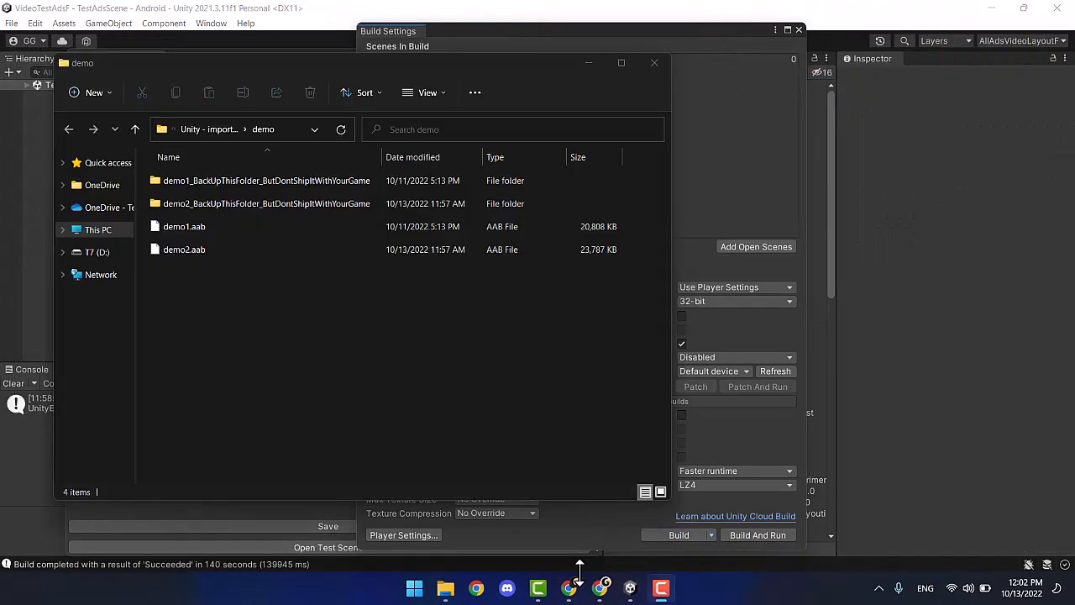
pyautogui.click(568, 588)
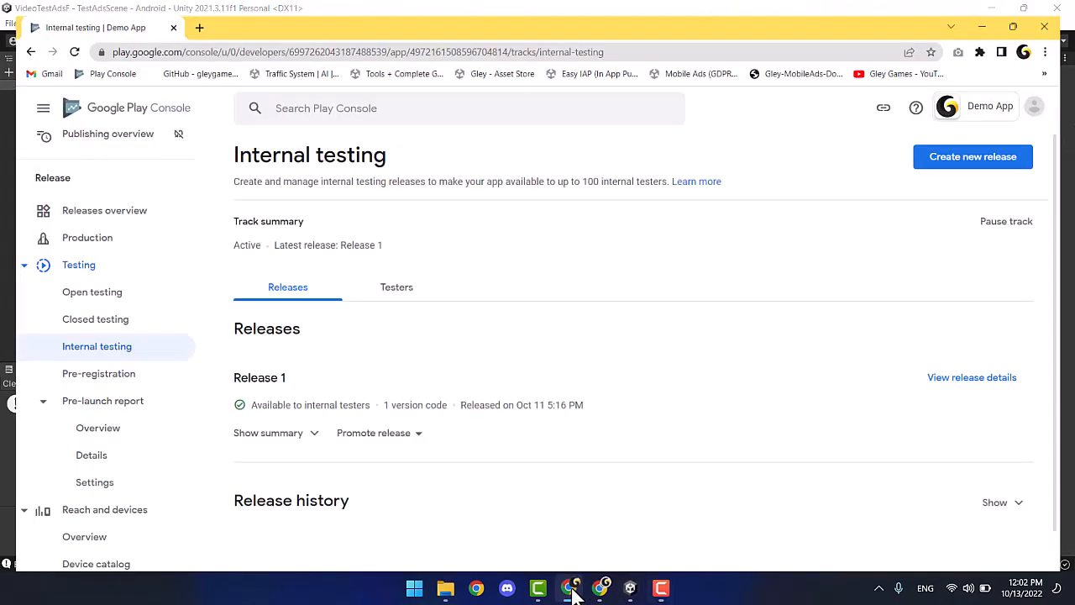
# Create a new internal testing release and upload demo2.aab.
pyautogui.click(965, 146)
pyautogui.scroll(-2, 779, 270)
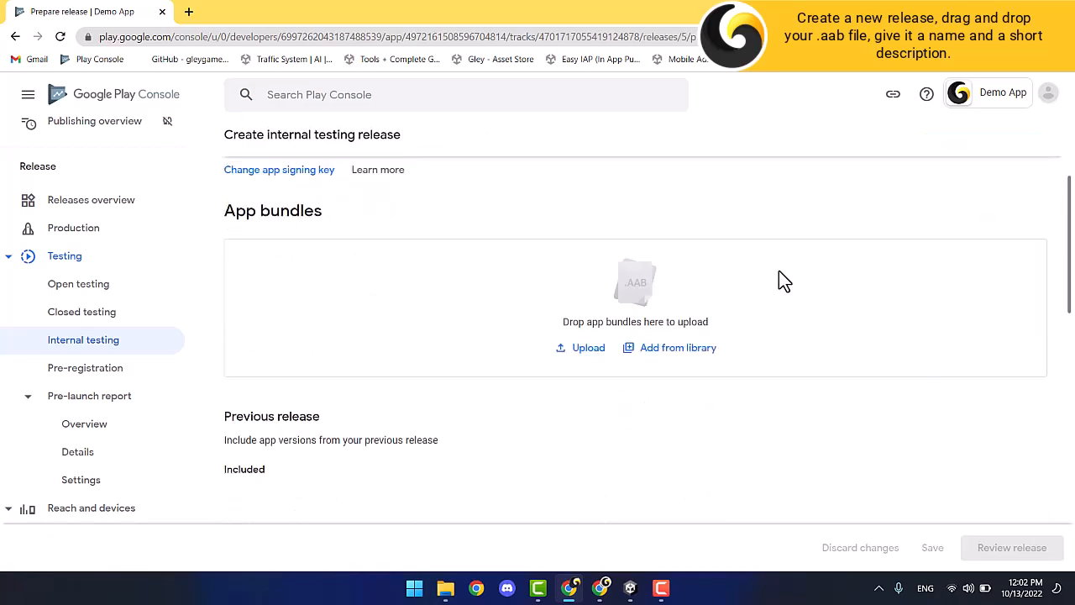
pyautogui.click(445, 588)
pyautogui.moveTo(185, 251); pyautogui.dragTo(778, 346)
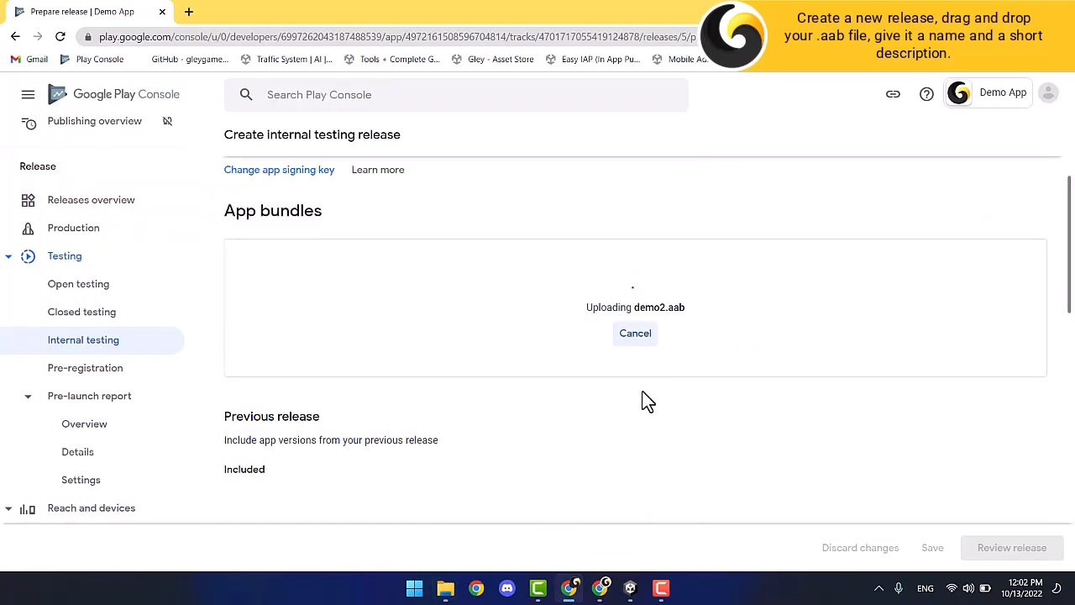
# Set the release name and enter the release note 'Test Admob'.
pyautogui.scroll(-6, 646, 401)
pyautogui.tripleClick(585, 457)
pyautogui.write('Release 2')
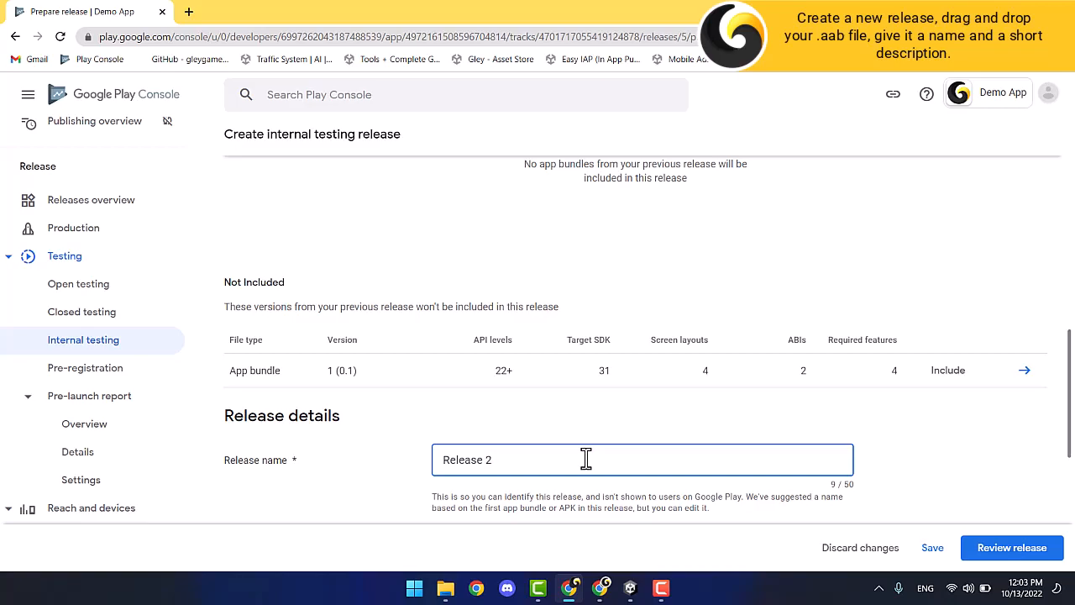
pyautogui.scroll(-3, 585, 457)
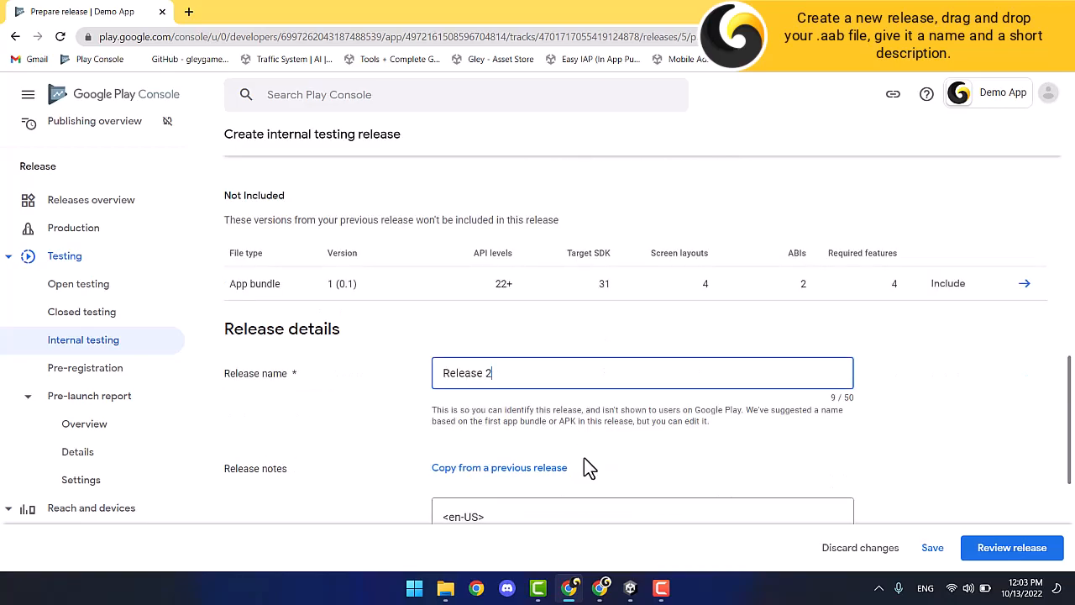
pyautogui.tripleClick(535, 361)
pyautogui.write('T')
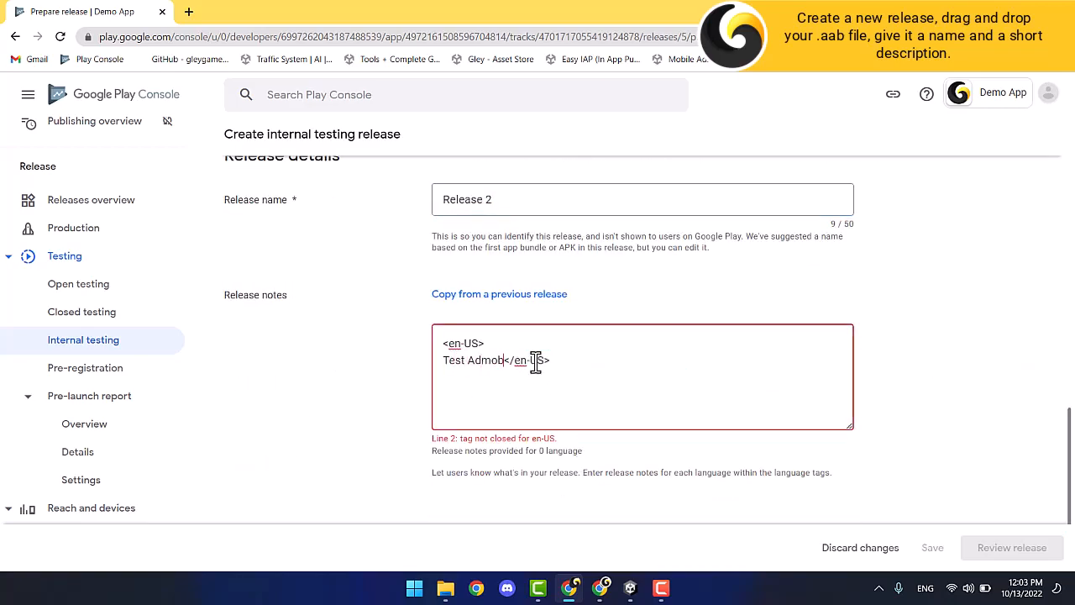
pyautogui.write('est Admob')
pyautogui.press('Return')
# Save the release draft and review it, reading the two warnings.
pyautogui.scroll(-2, 535, 361)
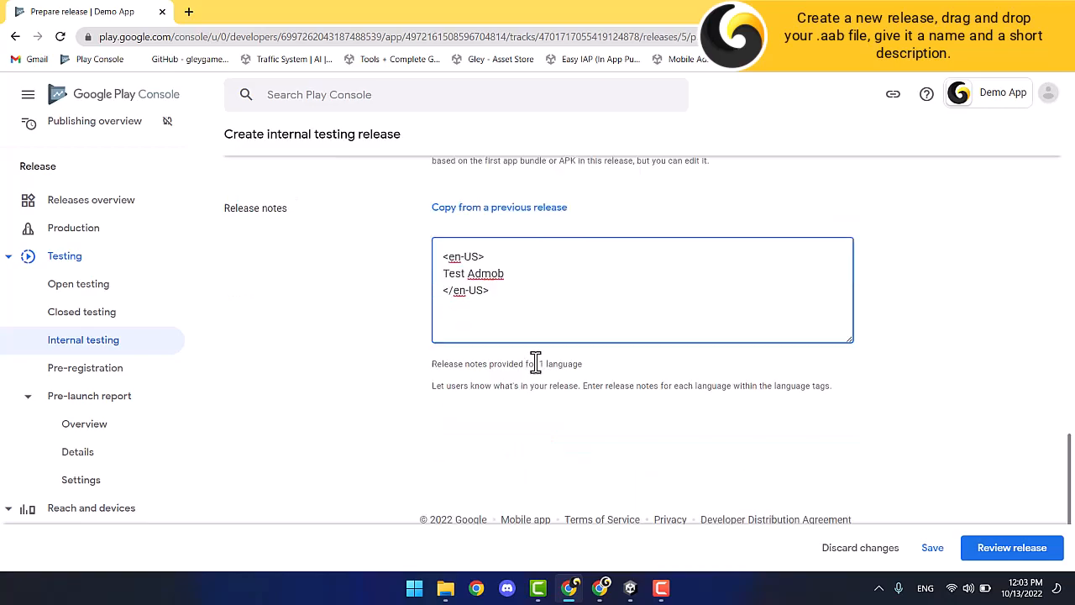
pyautogui.click(930, 550)
pyautogui.scroll(-6, 922, 495)
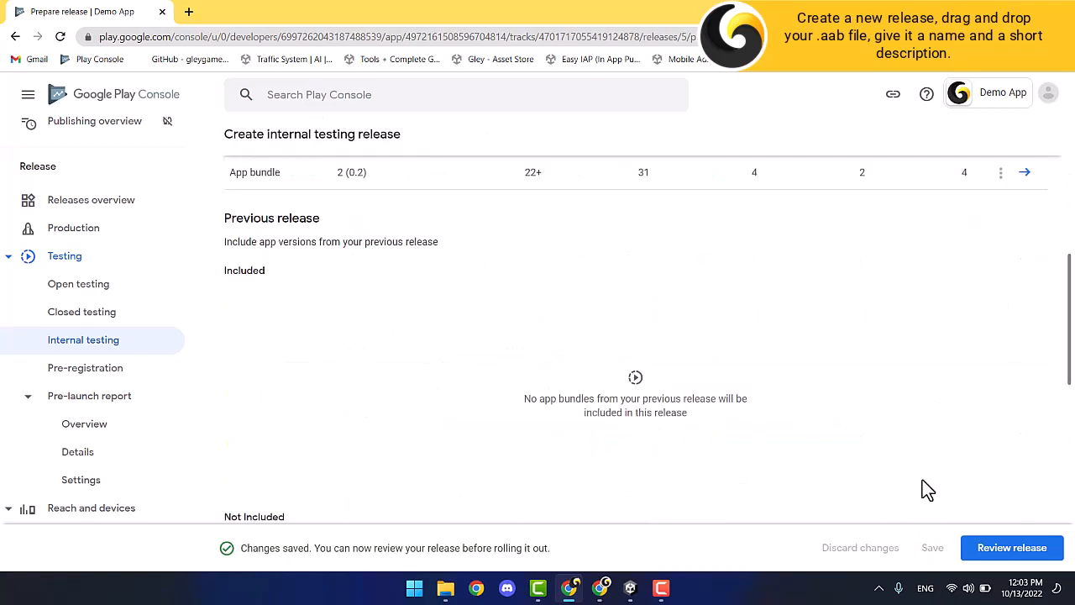
pyautogui.scroll(-7, 922, 482)
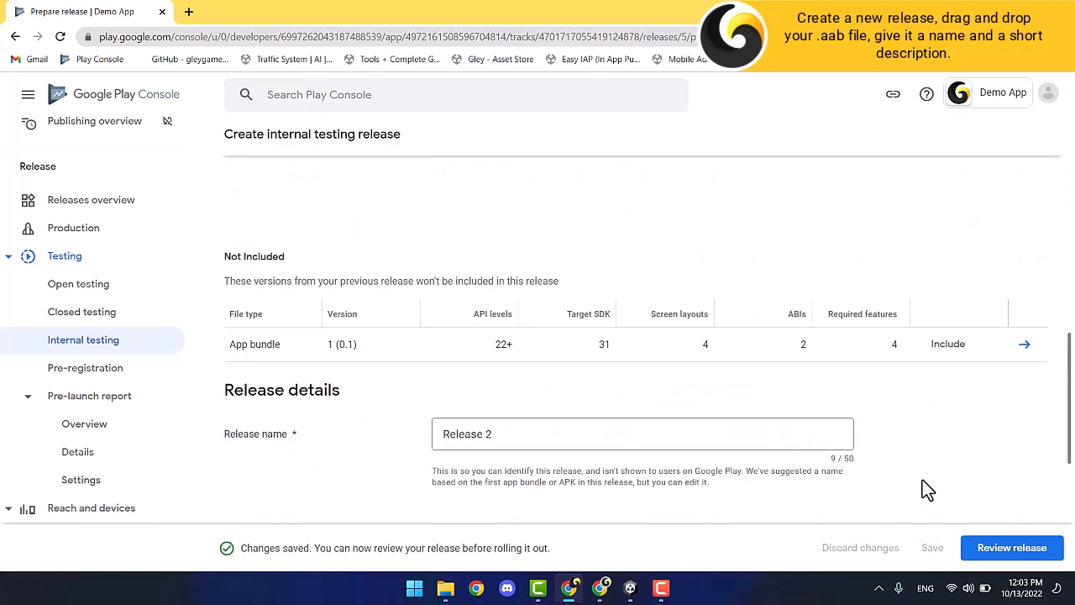
pyautogui.click(1008, 556)
pyautogui.click(306, 321)
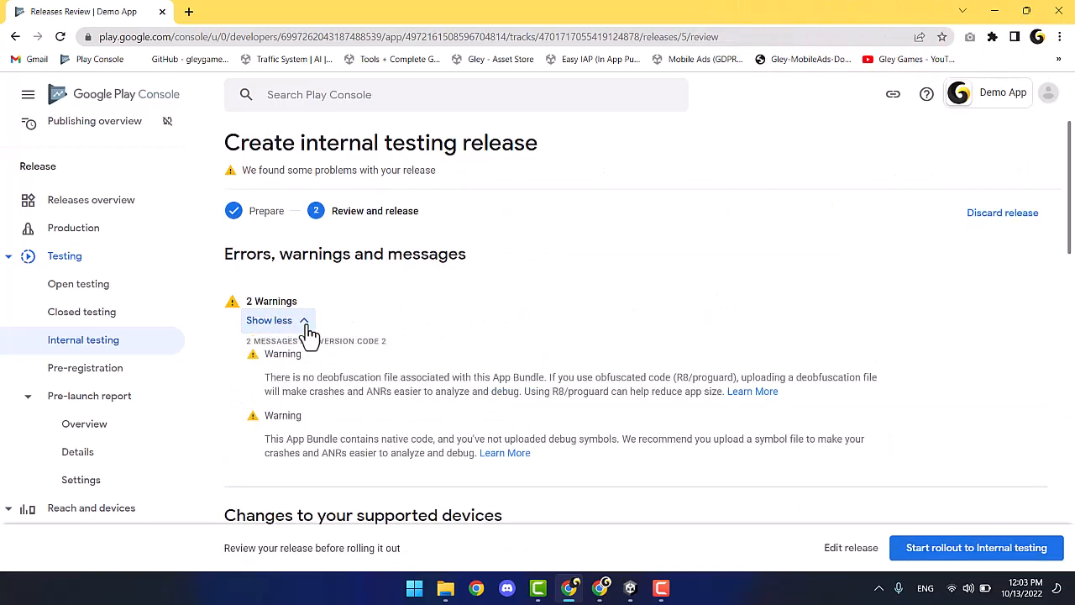
pyautogui.click(306, 322)
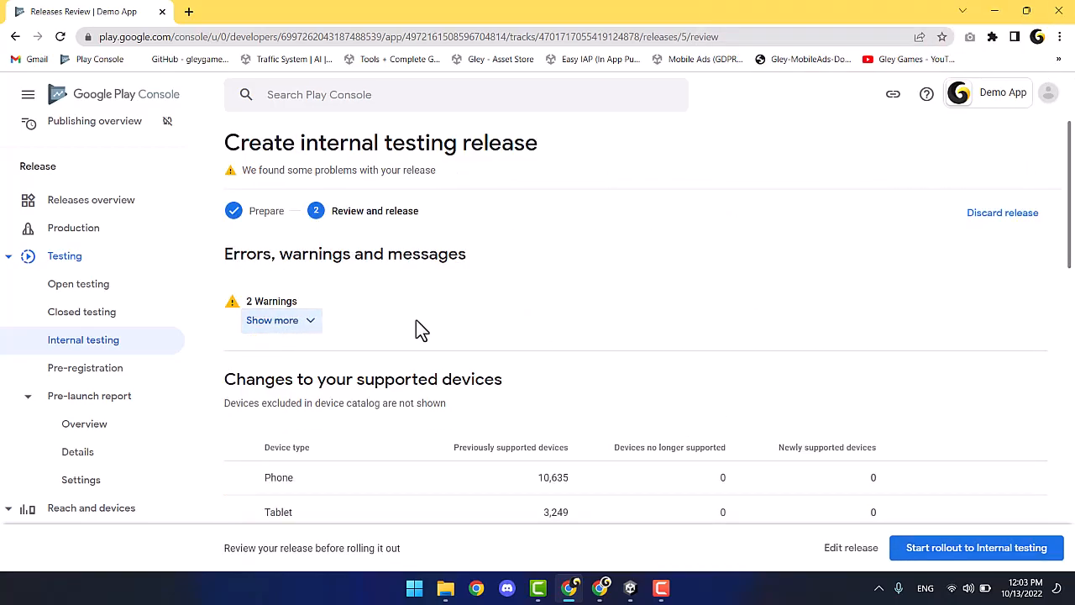
# Roll out the release to internal testers and view the testers list.
pyautogui.click(924, 558)
pyautogui.click(637, 359)
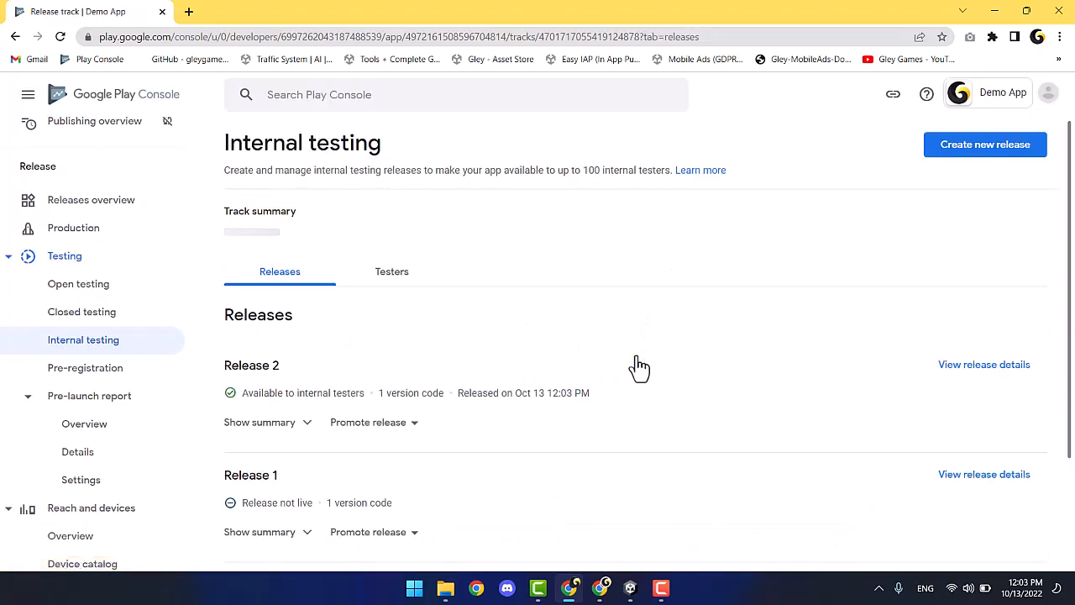
pyautogui.click(402, 282)
# Open the testers' join link in a new tab and go to Demo App's store page.
pyautogui.scroll(-5, 419, 361)
pyautogui.click(440, 369)
pyautogui.click(188, 12)
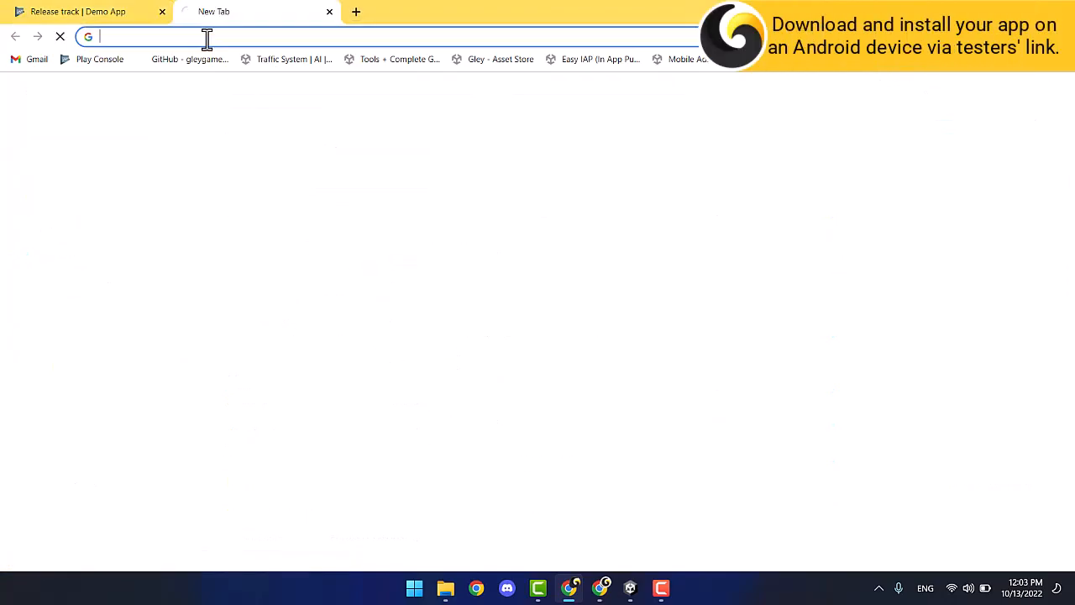
pyautogui.hotkey('ctrl', 'v')
pyautogui.press('Return')
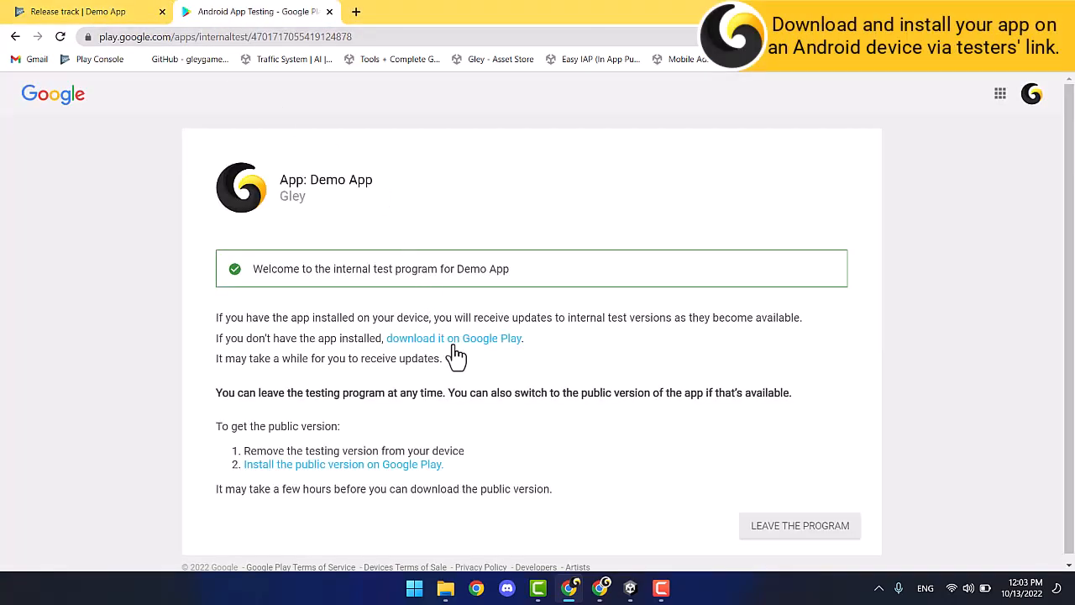
pyautogui.click(462, 338)
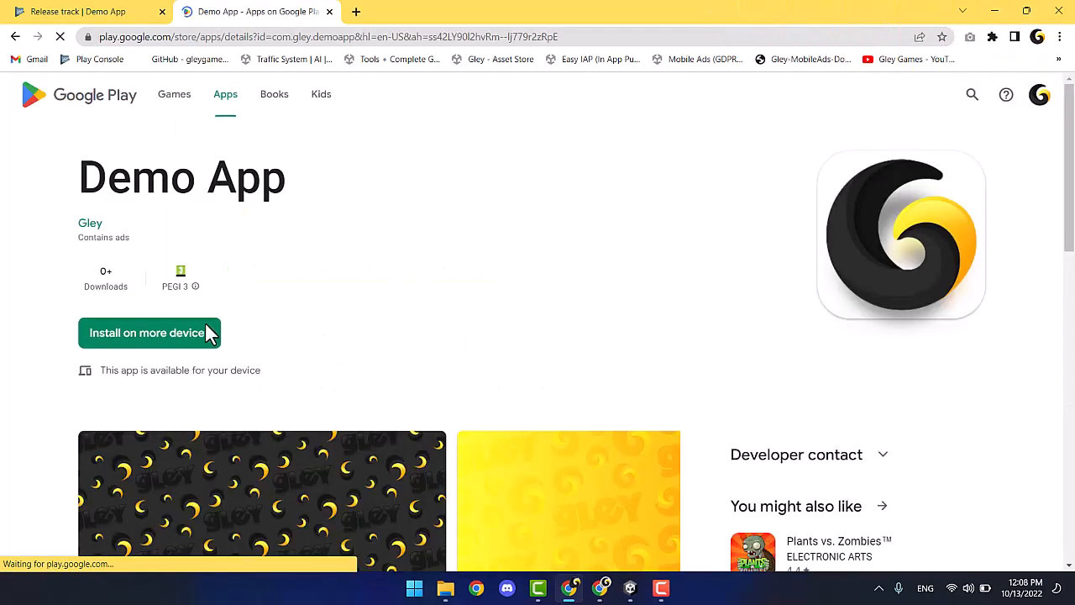
# Install Demo App on the Samsung device and accept the app's ad consent prompt.
pyautogui.click(190, 334)
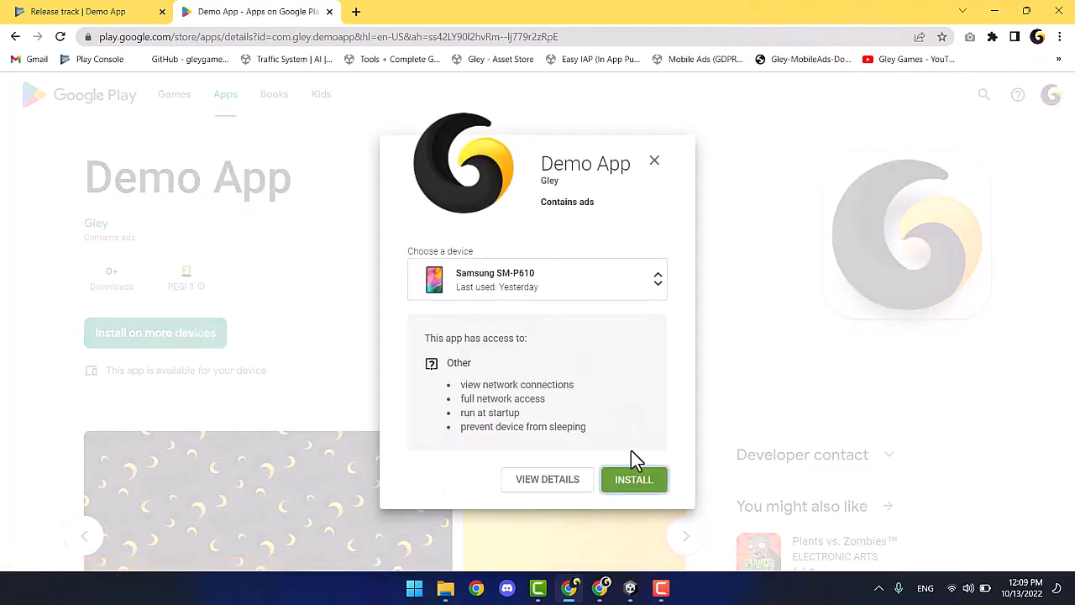
pyautogui.click(636, 480)
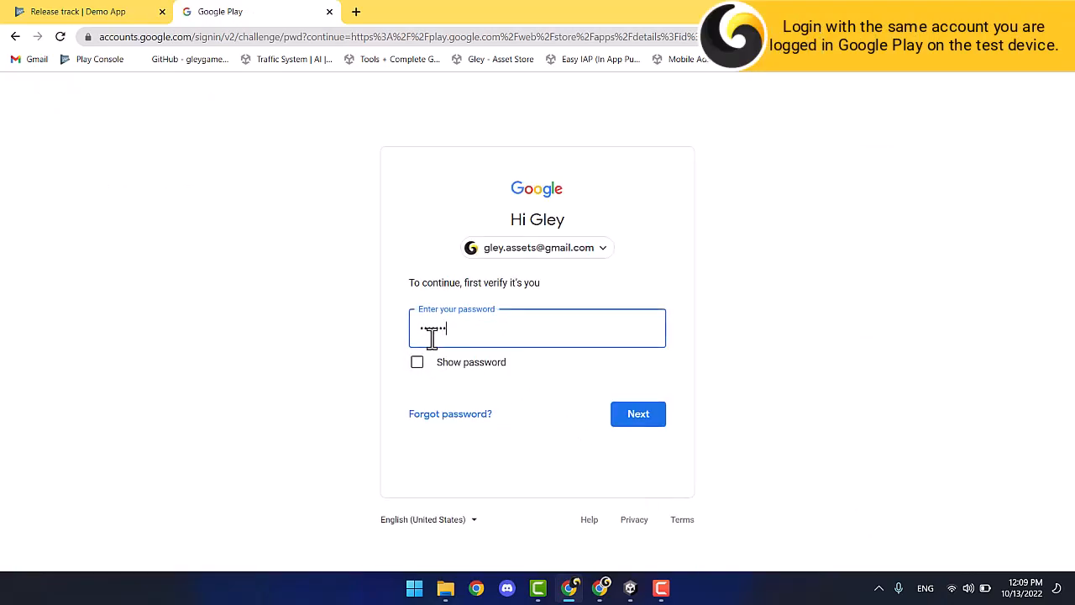
pyautogui.press('Return')
pyautogui.click(687, 387)
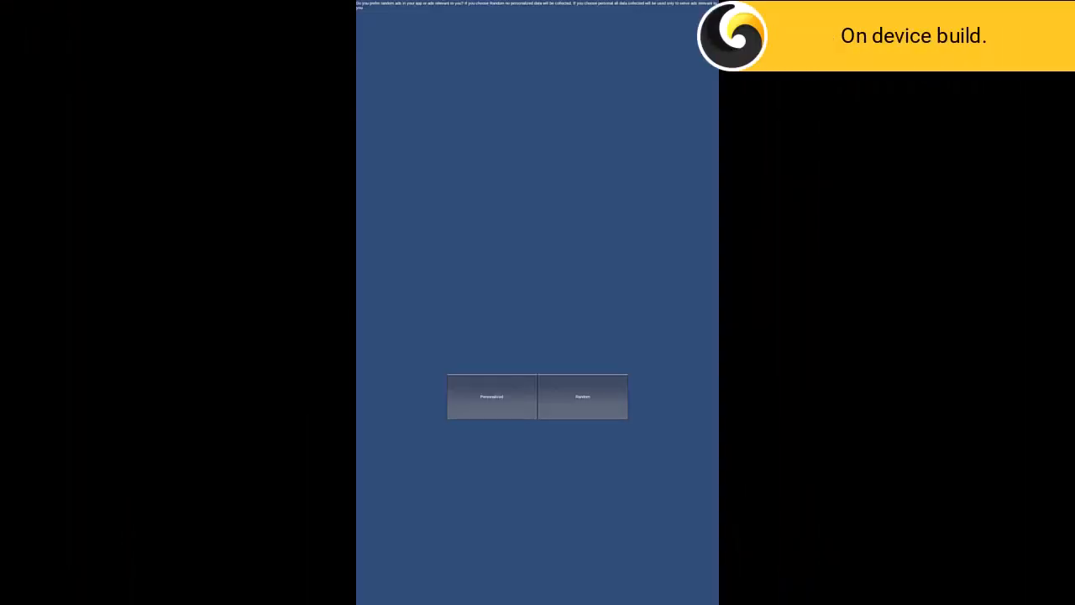
pyautogui.click(491, 397)
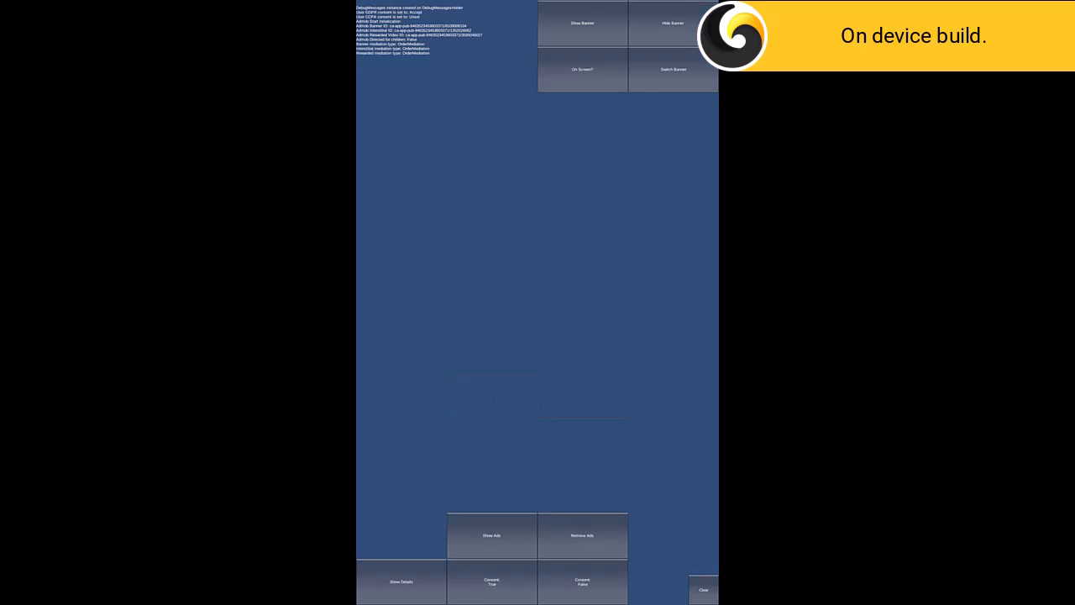
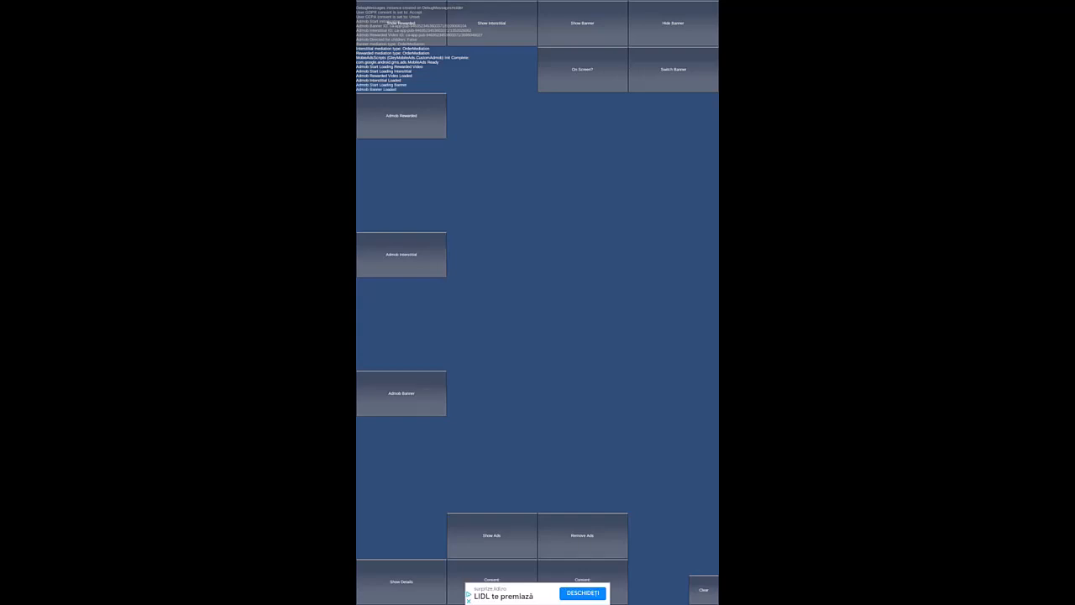
# On the phone, watch and close an Admob interstitial ad and an Admob rewarded ad.
pyautogui.click(415, 262)
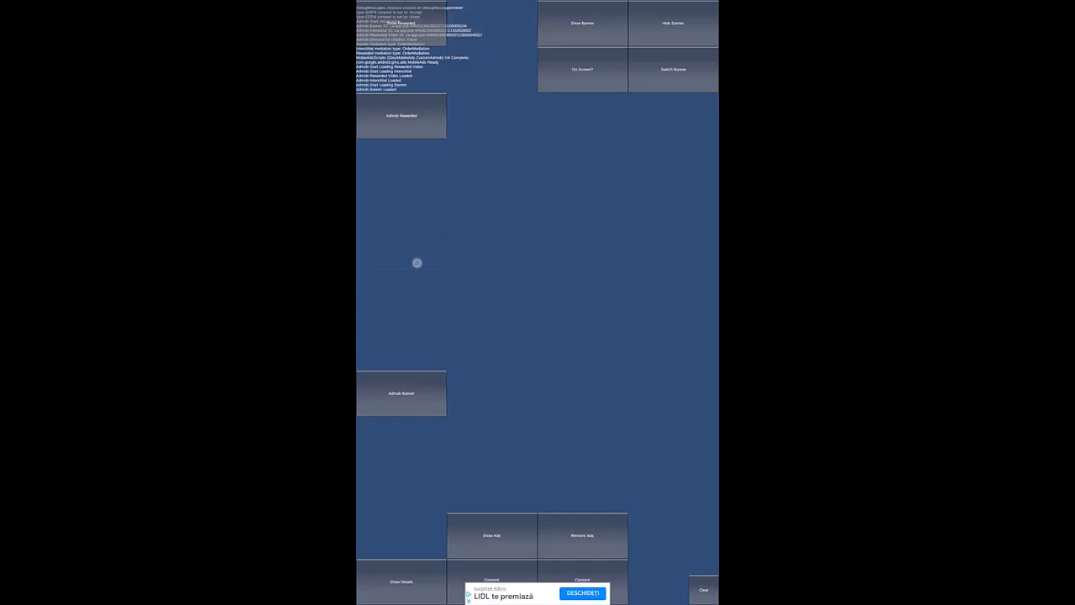
pyautogui.click(374, 19)
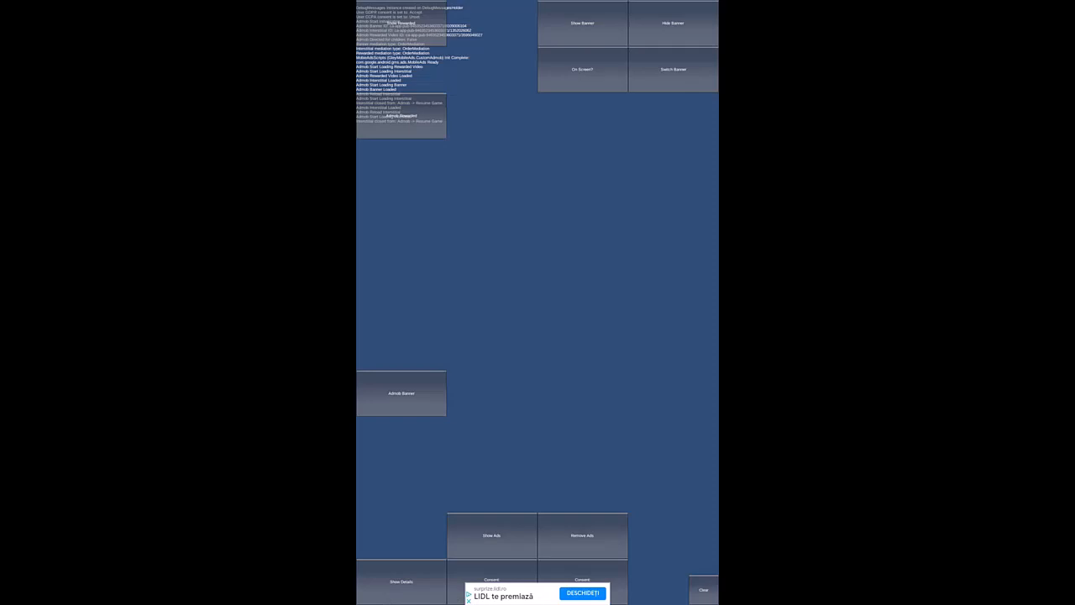
pyautogui.click(401, 115)
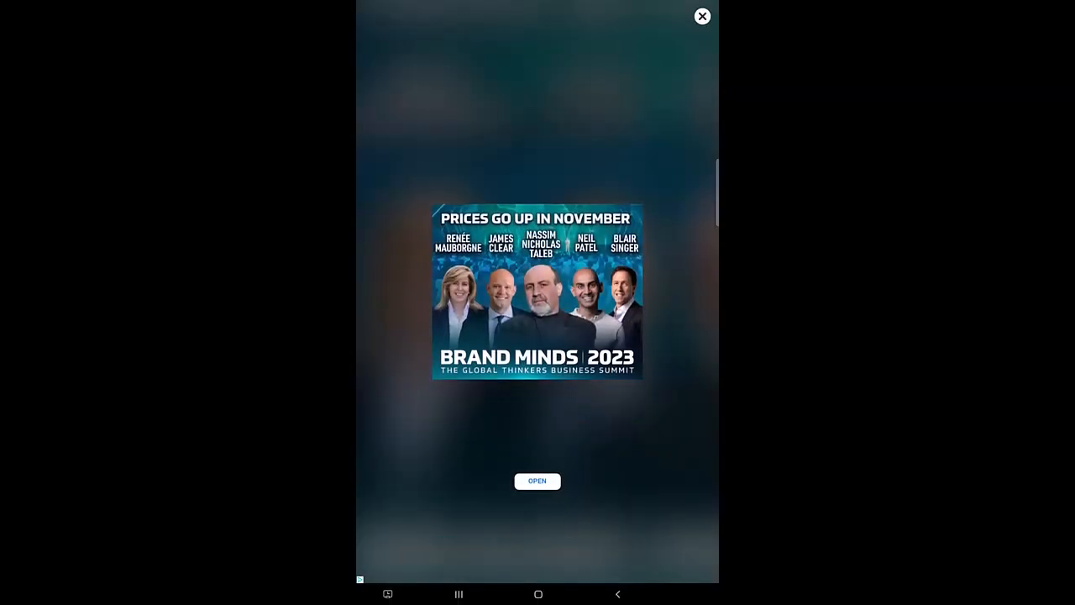
pyautogui.click(704, 16)
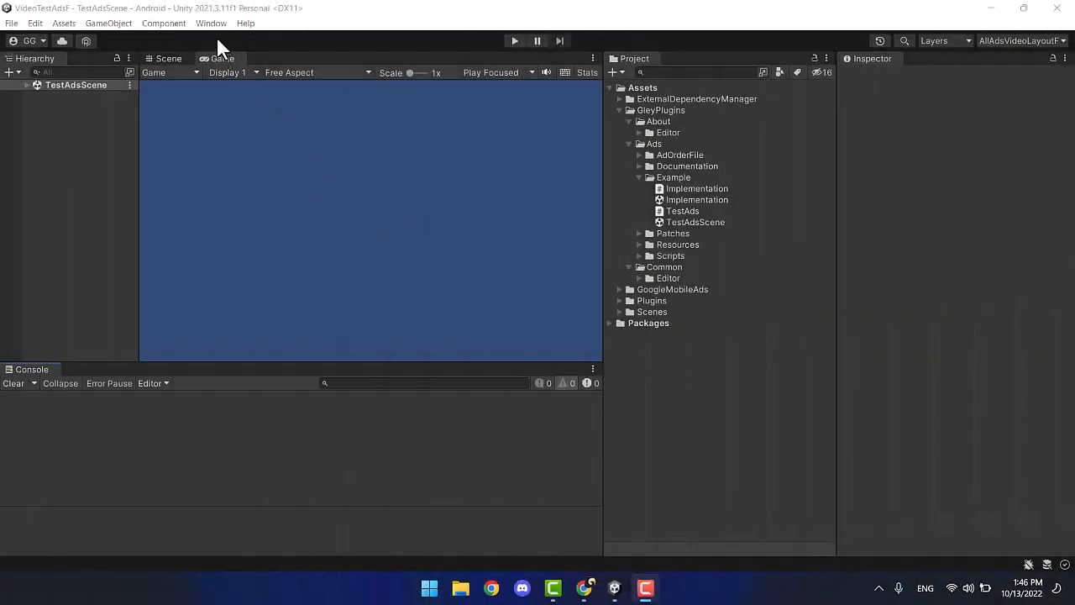
# Tick AdColony Ads in the Gley Mobile Ads settings window.
pyautogui.click(210, 23)
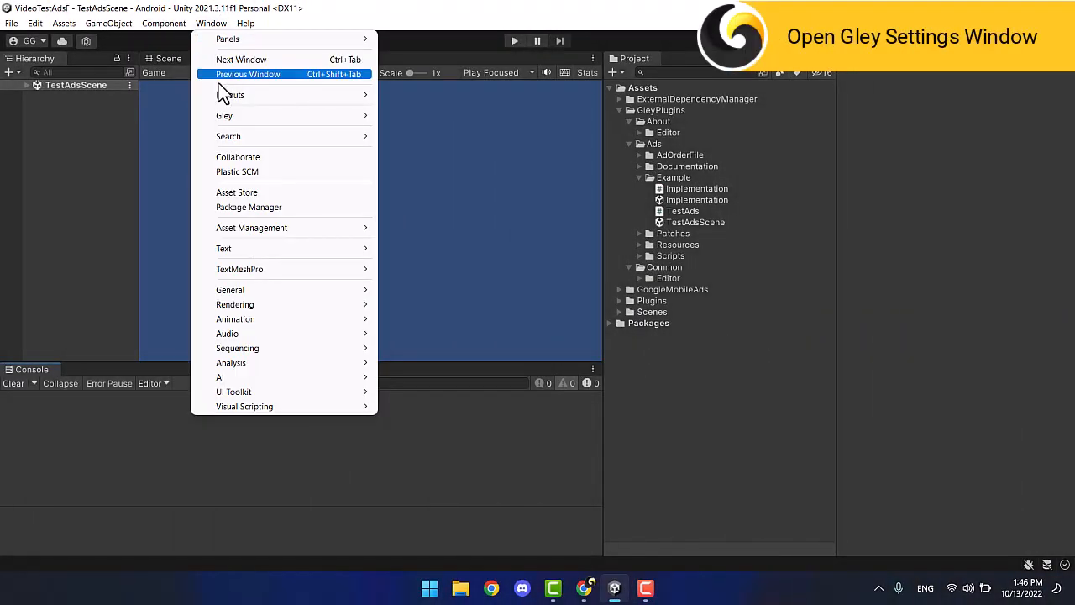
pyautogui.moveTo(222, 113)
pyautogui.click(404, 135)
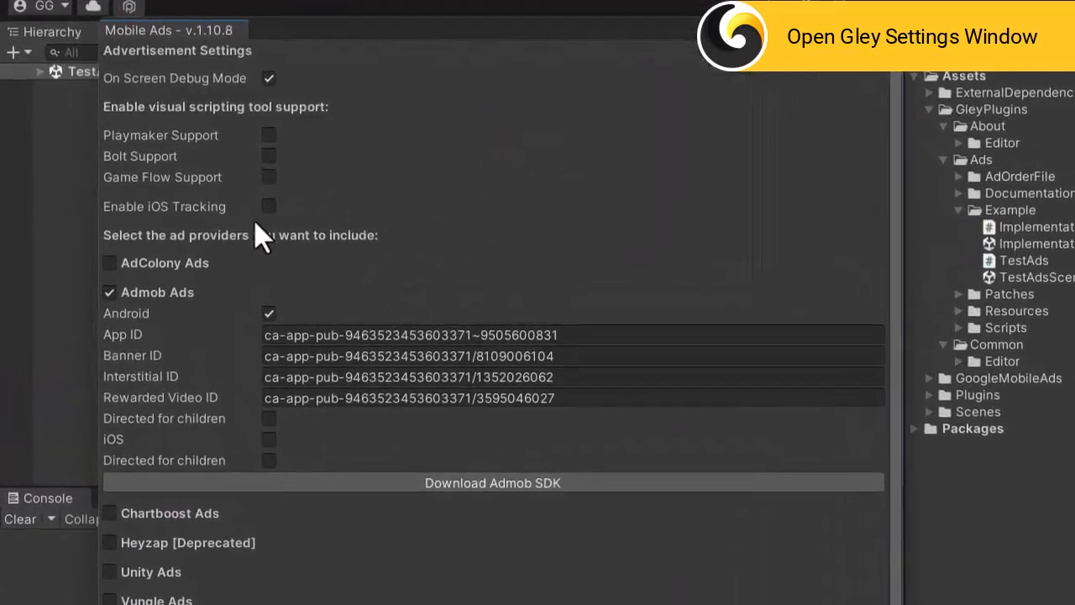
pyautogui.click(93, 240)
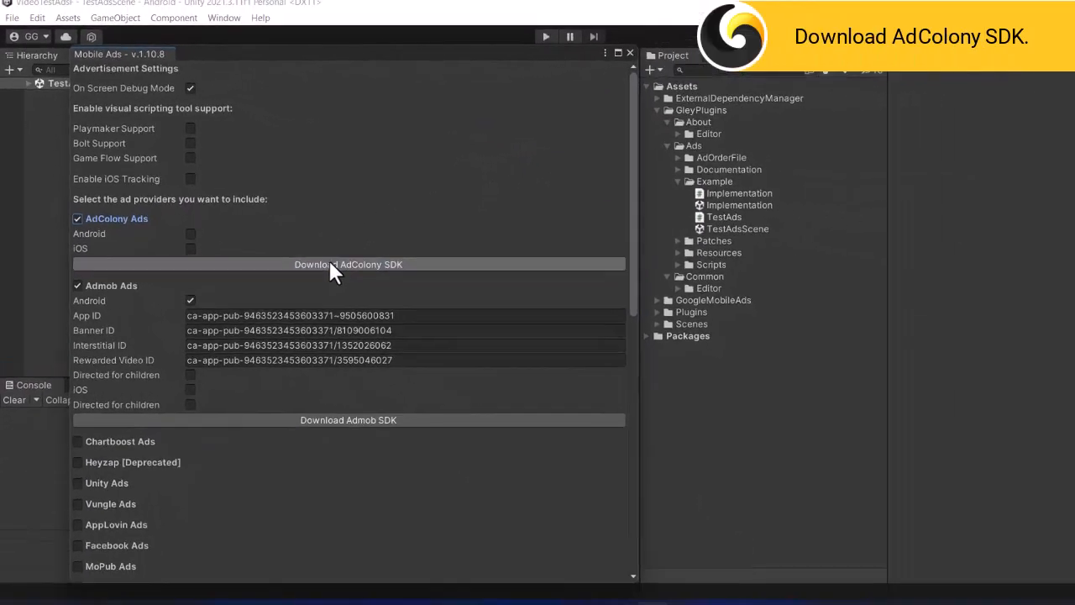
# Download the AdColony Unity plugin repository as AdColony-Unity-Plugin-master.zip.
pyautogui.click(445, 319)
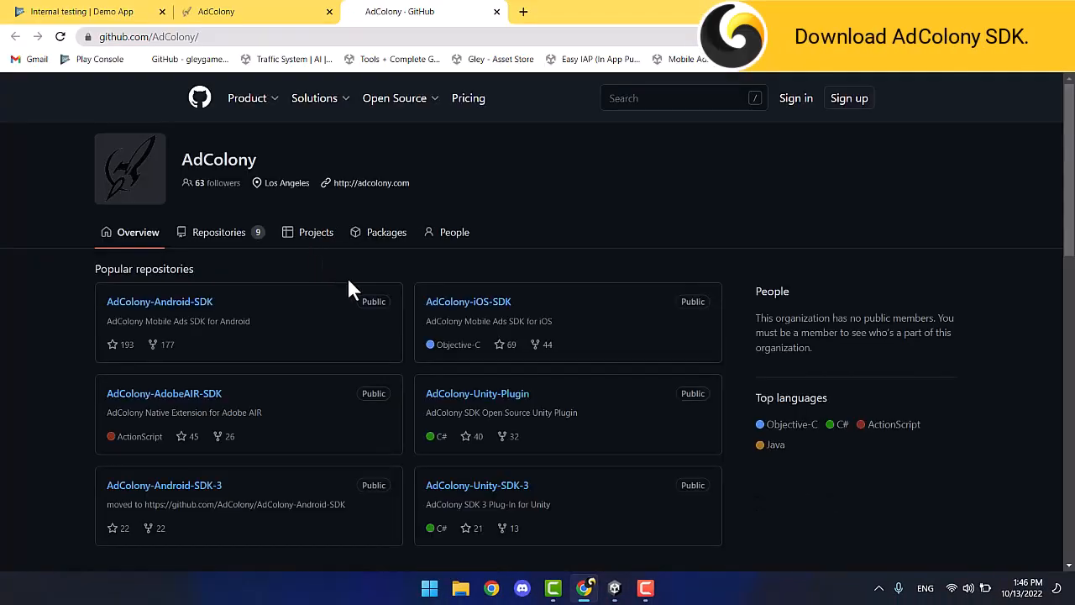
pyautogui.click(464, 393)
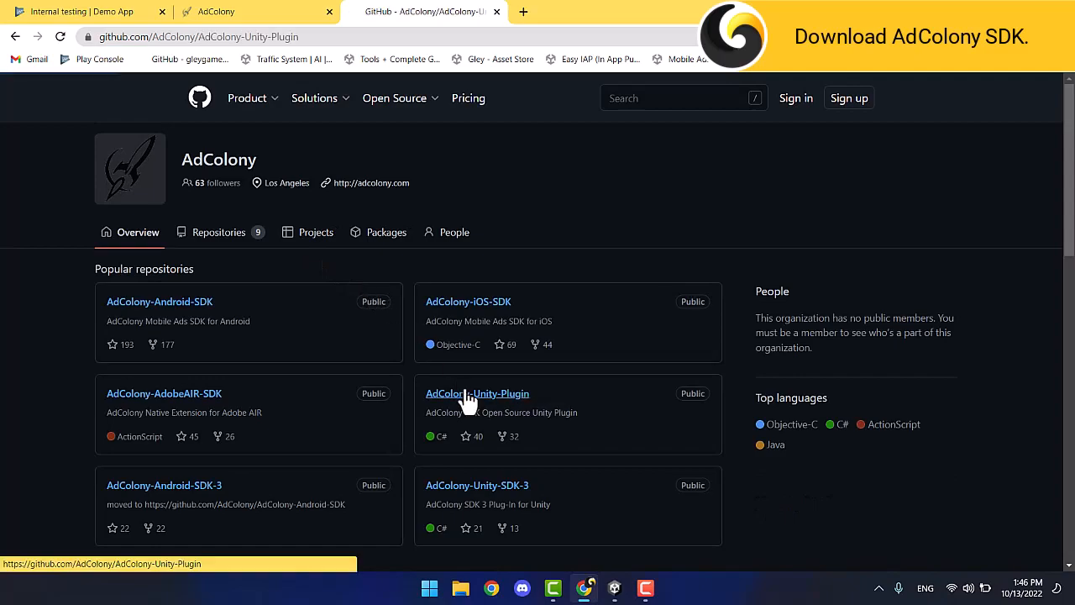
pyautogui.click(702, 232)
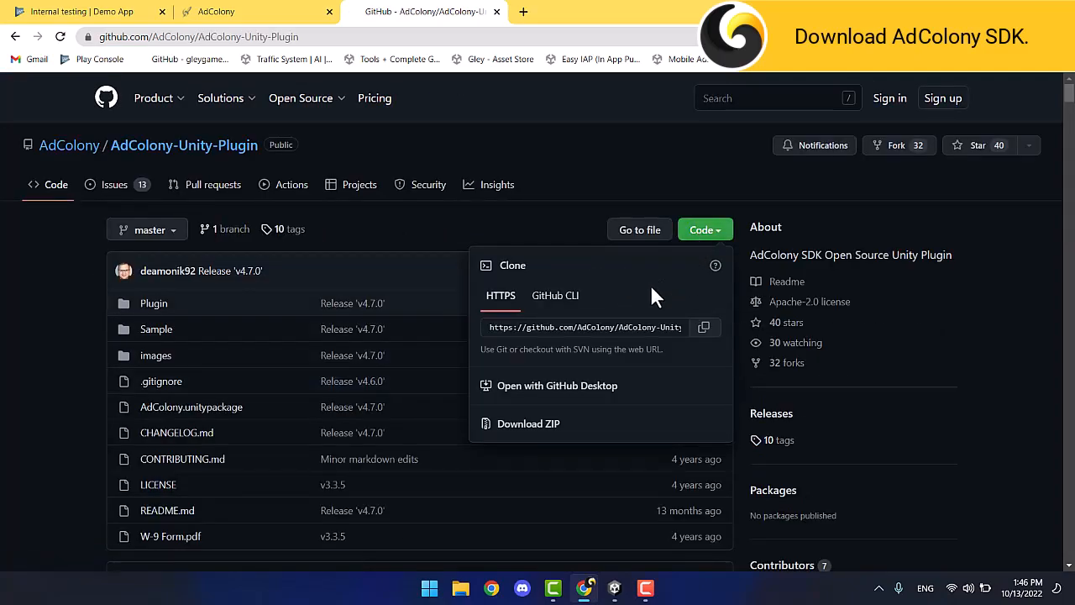
pyautogui.click(525, 425)
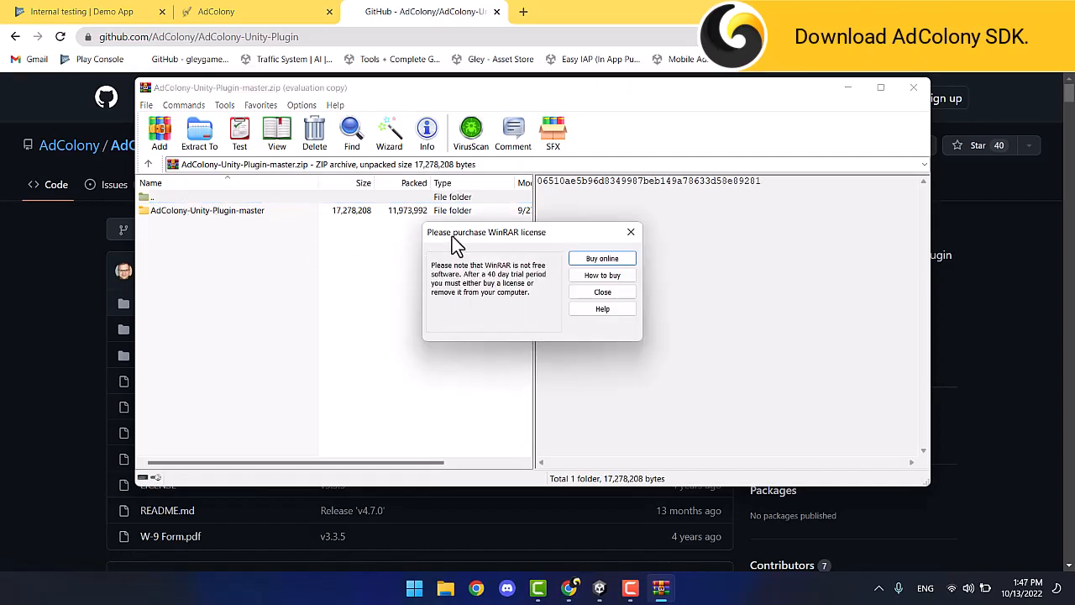
# Extract the AdColony-Unity-Plugin-master folder into a new folder, then close WinRAR.
pyautogui.click(630, 232)
pyautogui.click(216, 210)
pyautogui.click(199, 132)
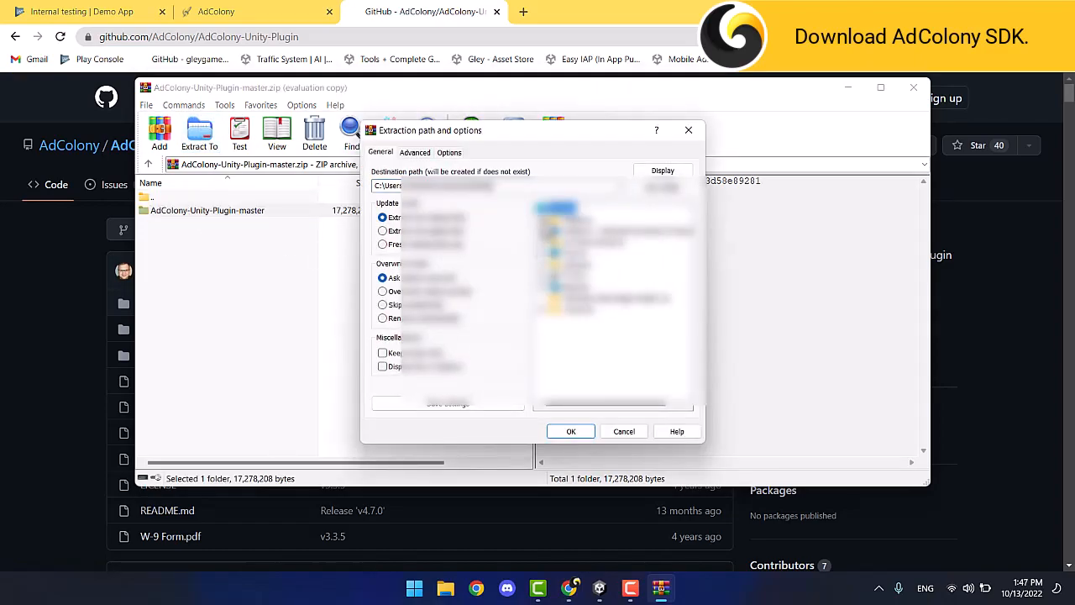
pyautogui.click(644, 188)
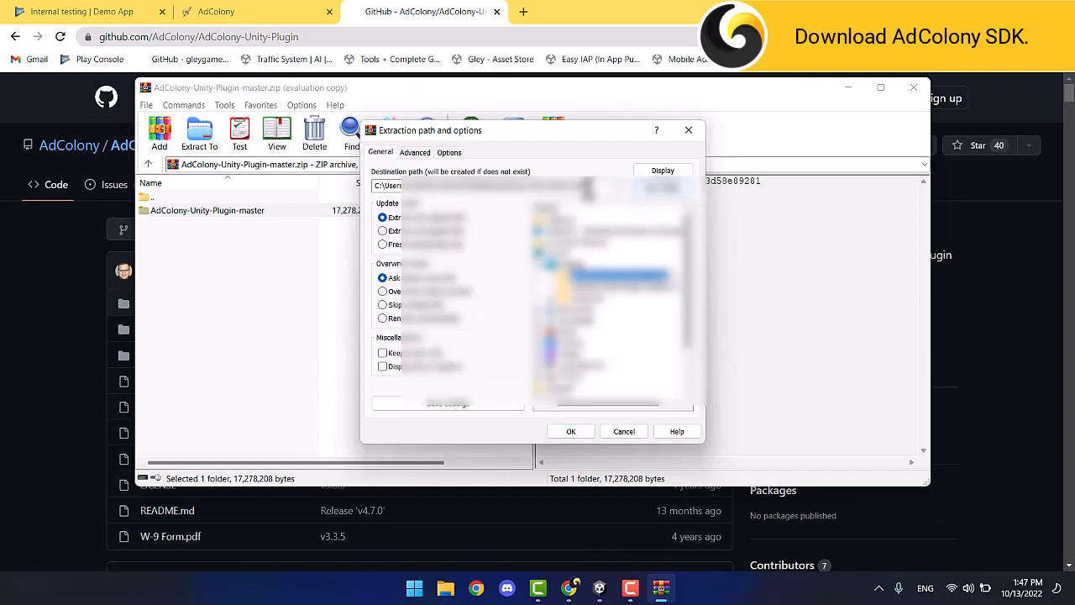
pyautogui.click(578, 433)
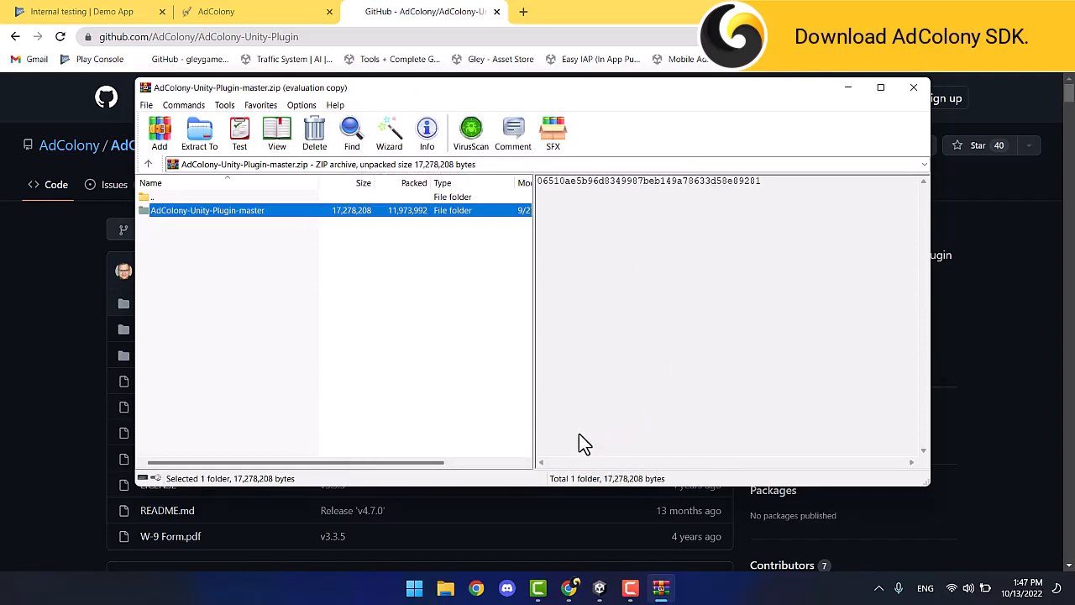
pyautogui.click(914, 89)
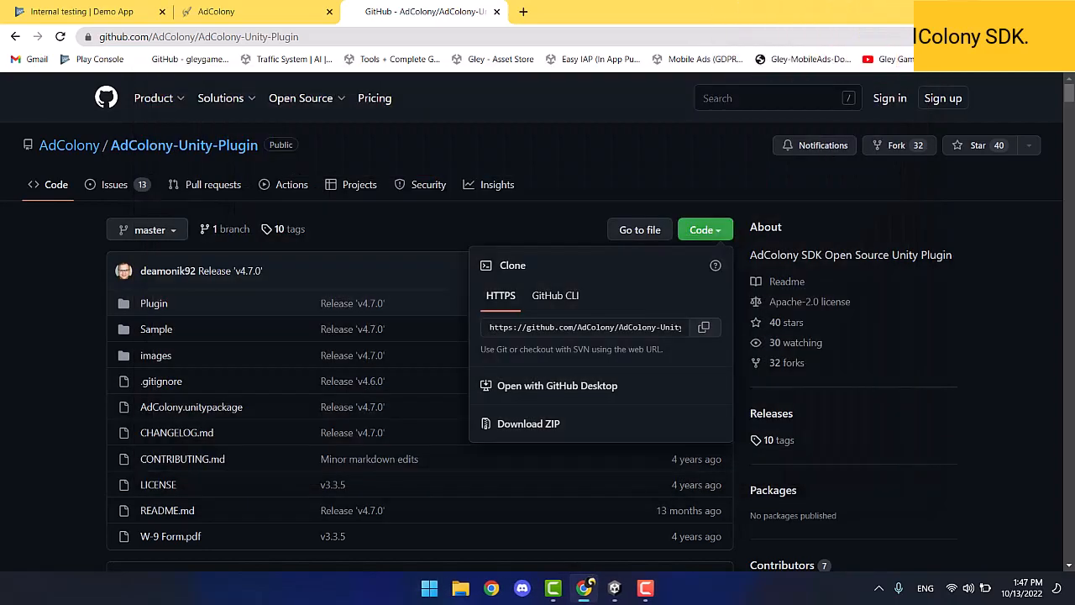
# Open the desktop AdColony folder and its inner AdColony-Unity-Plugin-master folder, keeping Explorer above Unity.
pyautogui.click(997, 13)
pyautogui.click(996, 13)
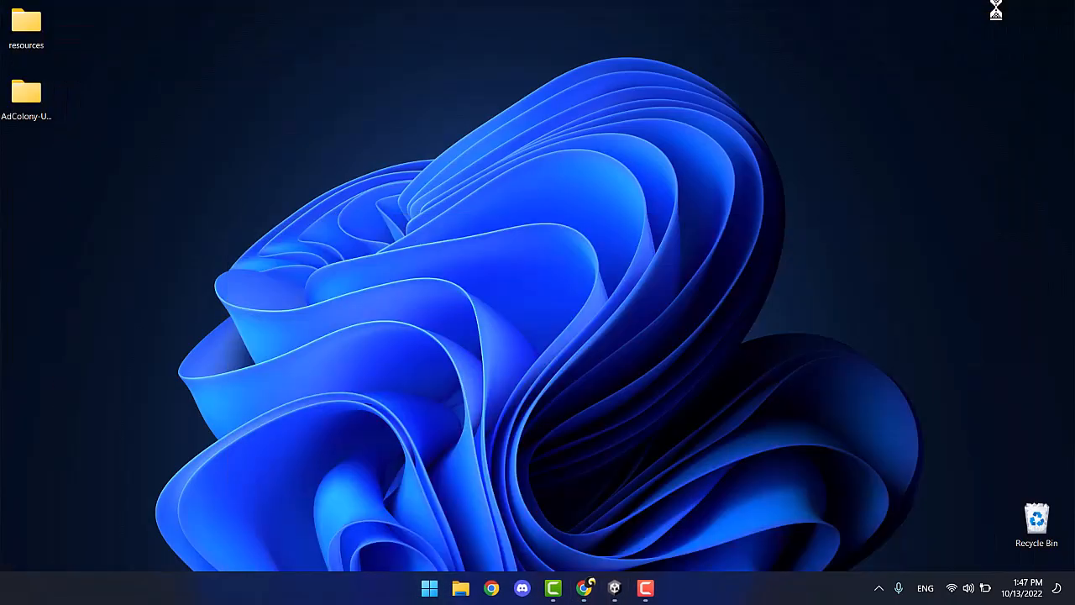
pyautogui.doubleClick(40, 94)
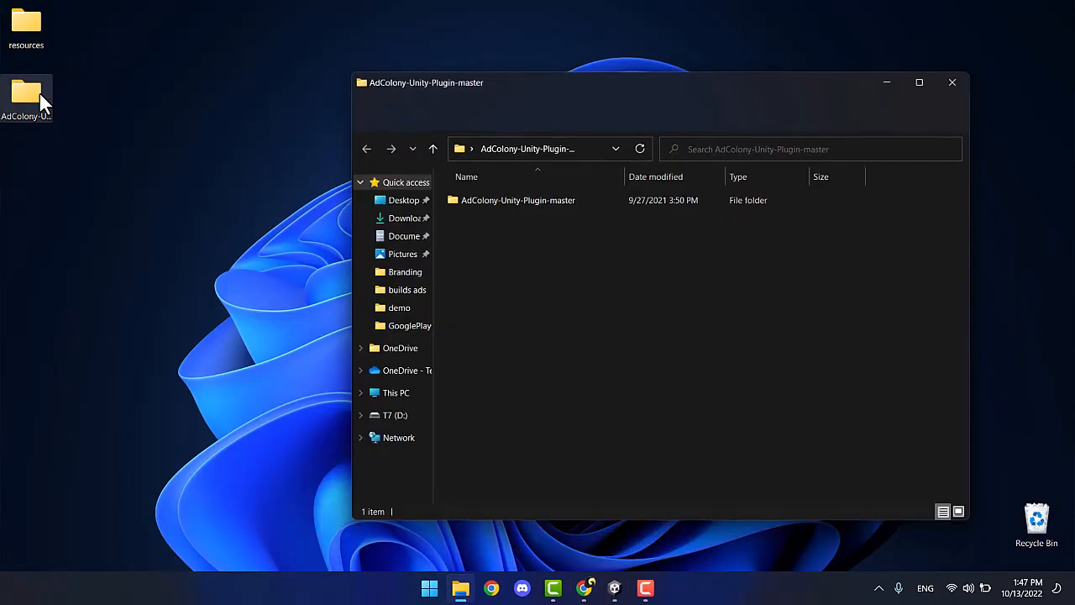
pyautogui.doubleClick(504, 202)
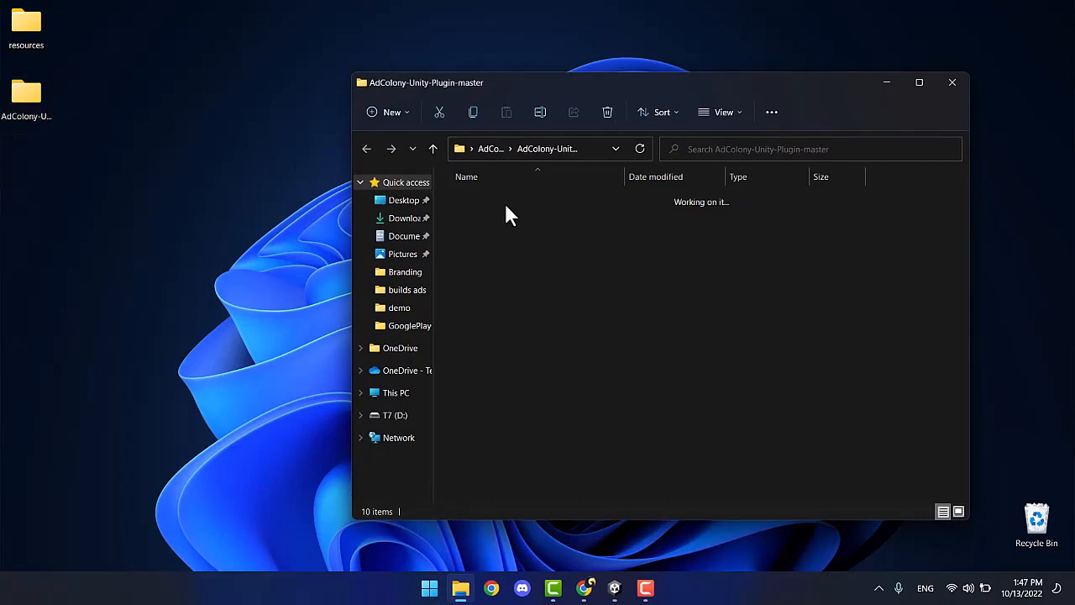
pyautogui.click(615, 587)
pyautogui.click(460, 587)
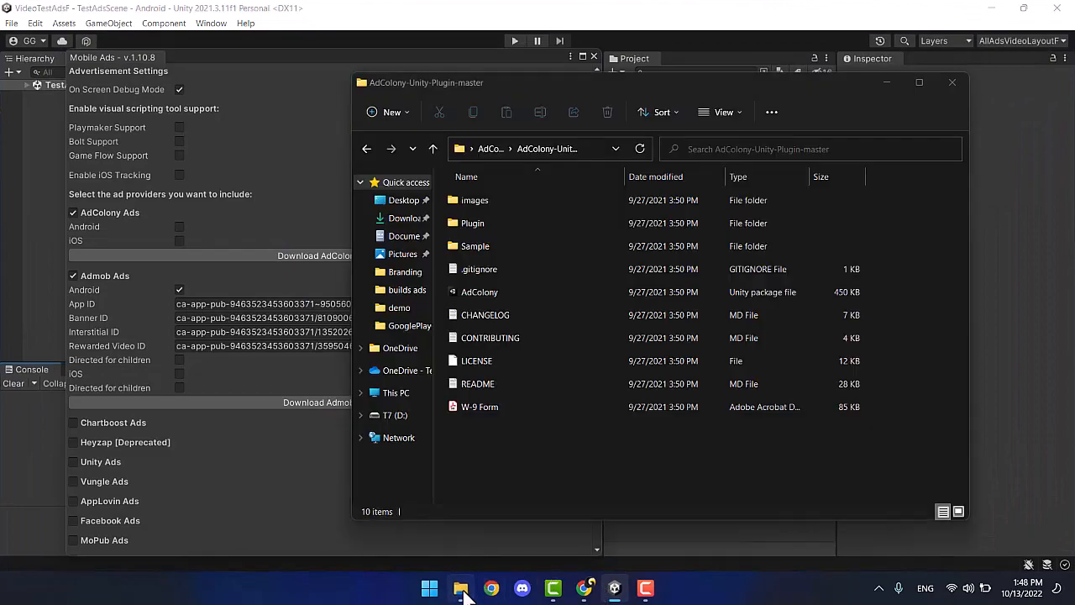
# Import AdColony.unitypackage without ExternalDependencyManager and PlayServicesResolver, then tick Android under AdColony Ads.
pyautogui.moveTo(656, 83); pyautogui.dragTo(373, 60)
pyautogui.moveTo(206, 278); pyautogui.dragTo(743, 356)
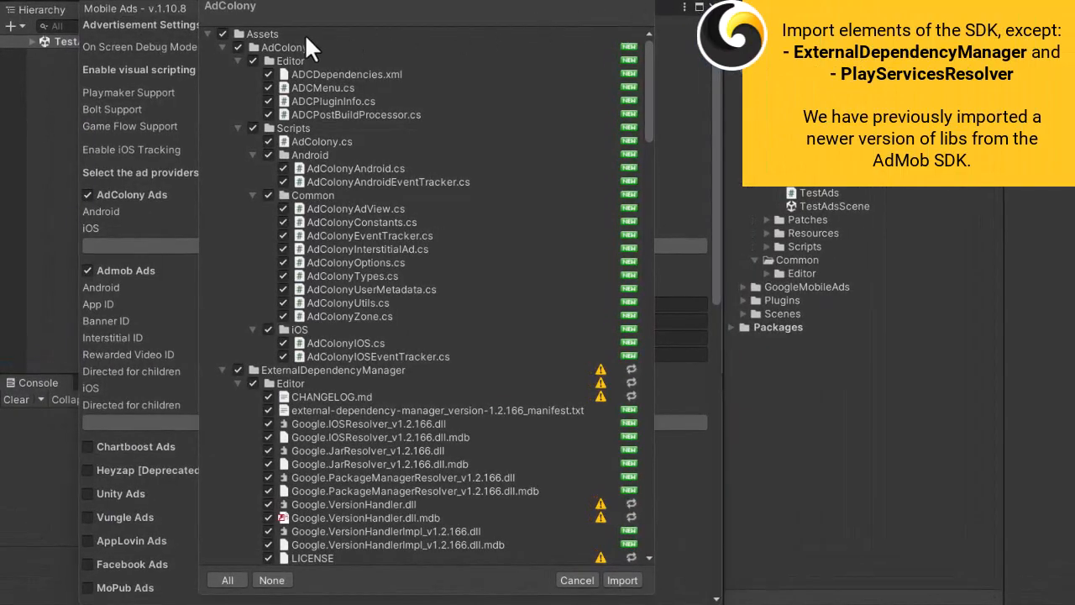
pyautogui.click(222, 47)
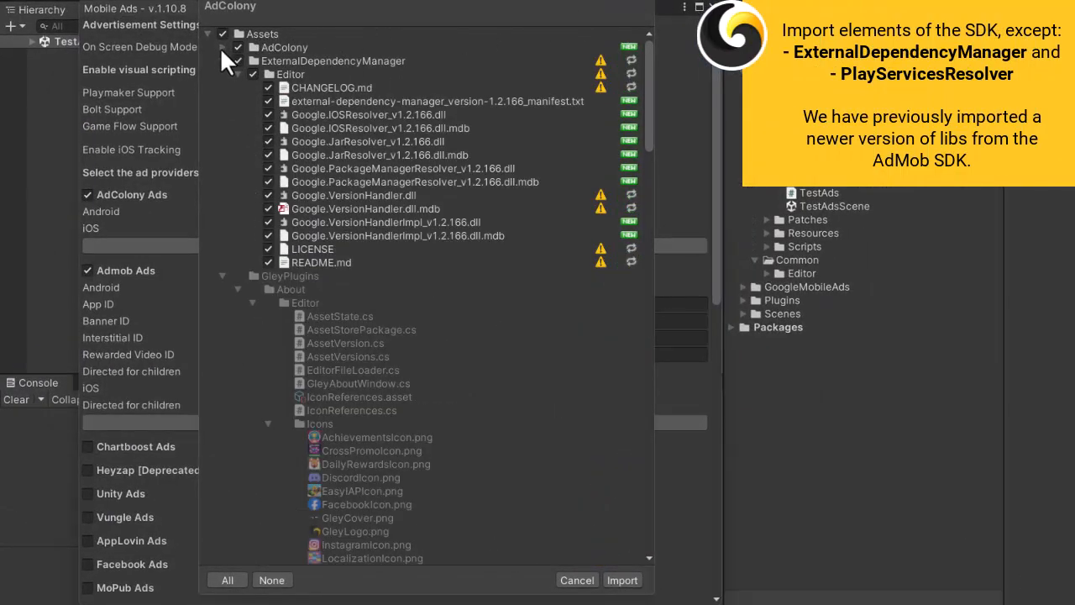
pyautogui.click(237, 61)
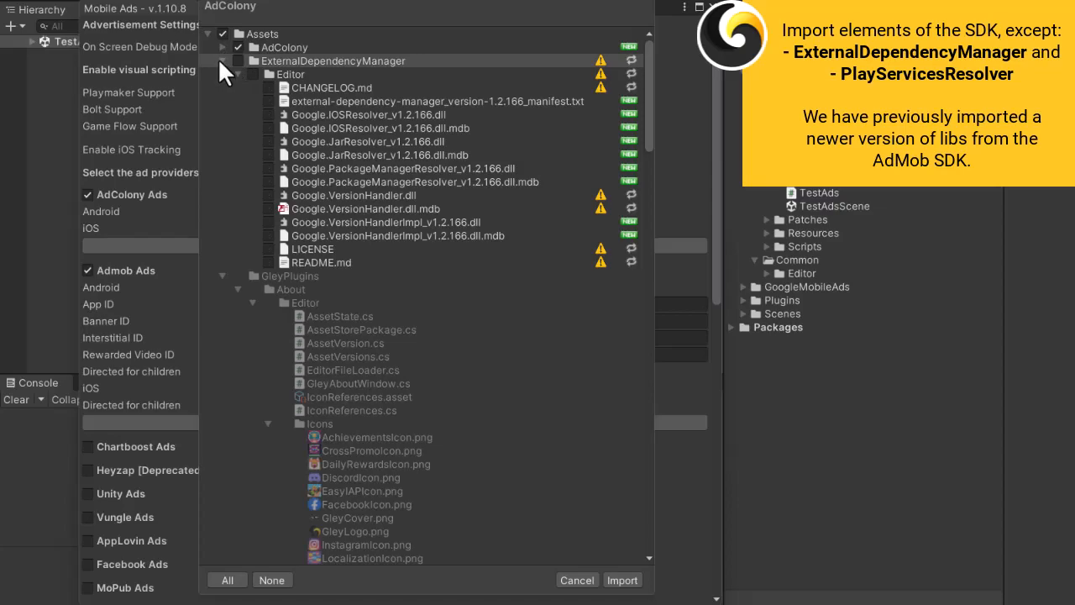
pyautogui.click(220, 61)
pyautogui.click(220, 72)
pyautogui.click(220, 87)
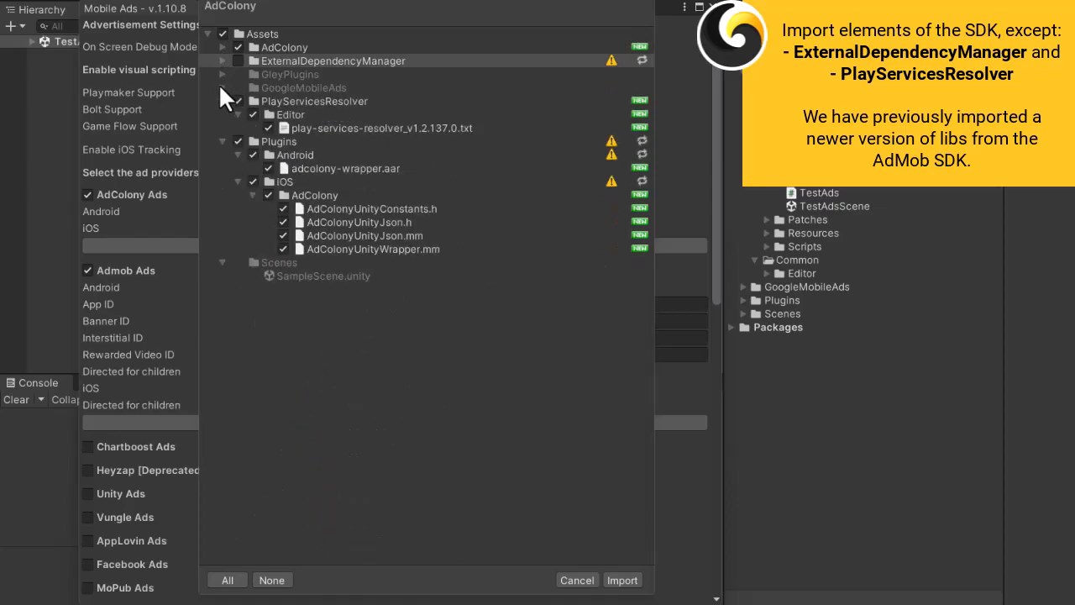
pyautogui.click(237, 100)
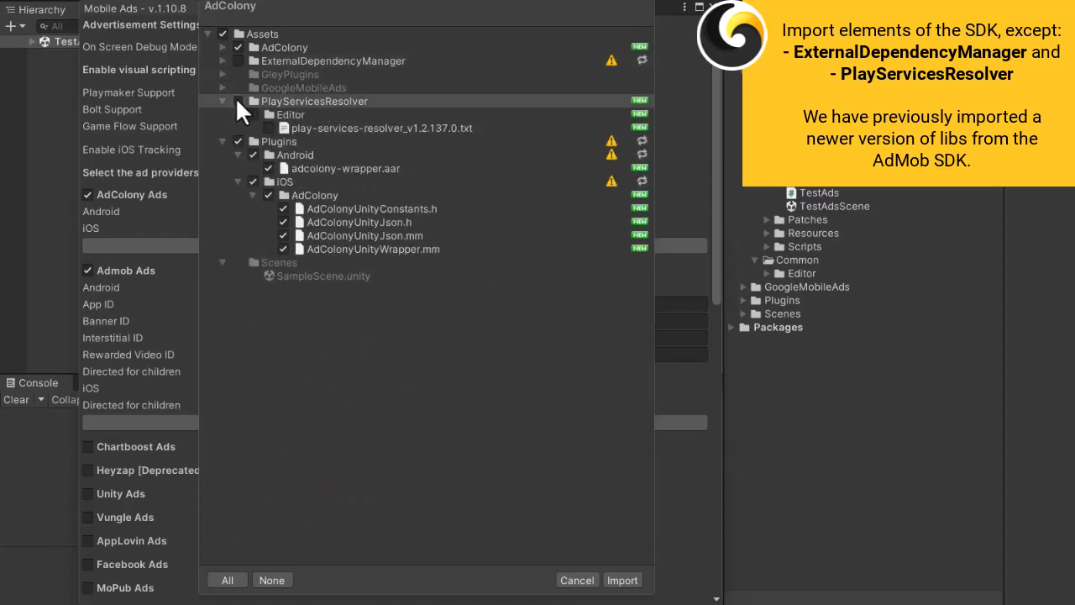
pyautogui.click(219, 99)
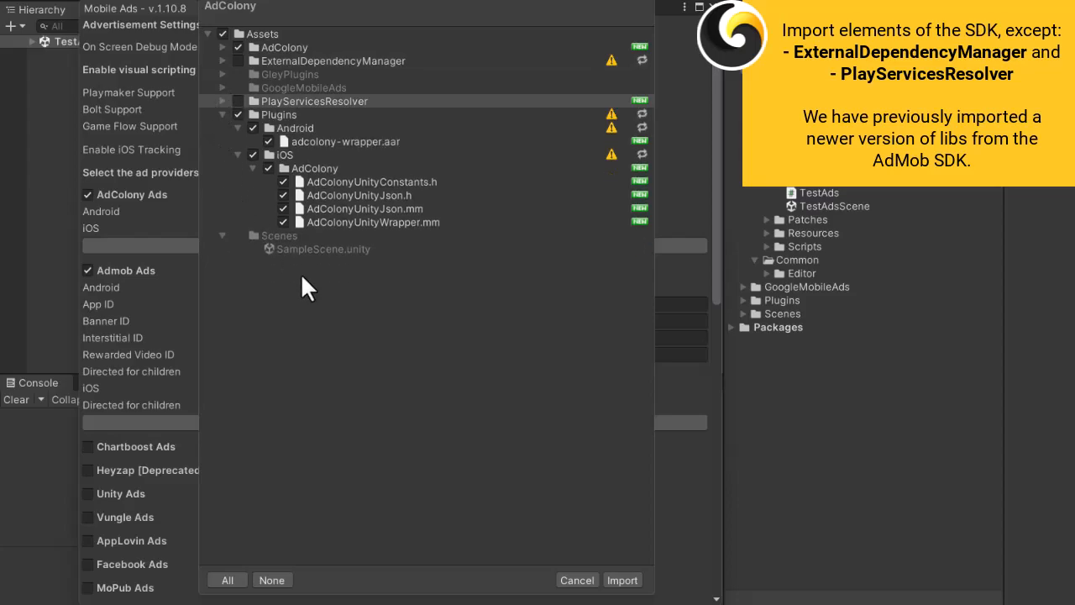
pyautogui.click(618, 579)
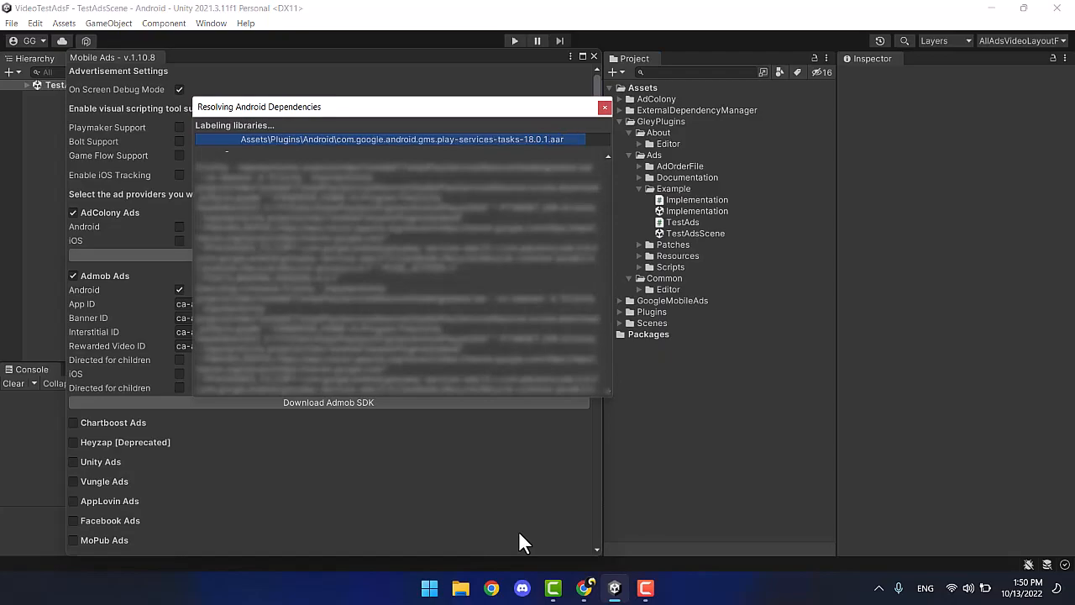
pyautogui.click(179, 226)
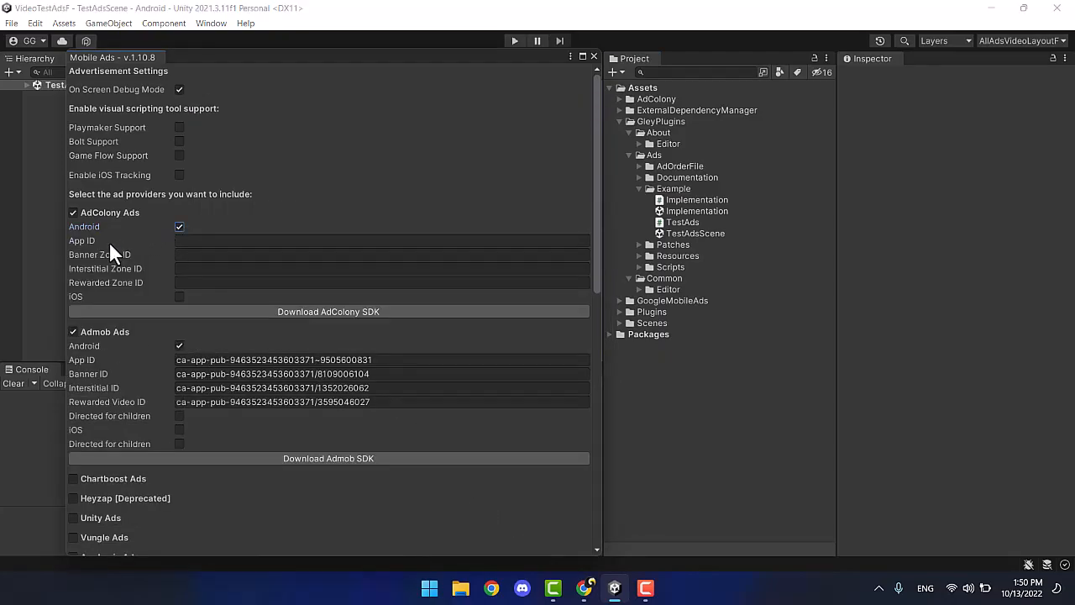
# Return to the AdColony Dashboard and start setting up a new monetized app.
pyautogui.click(585, 592)
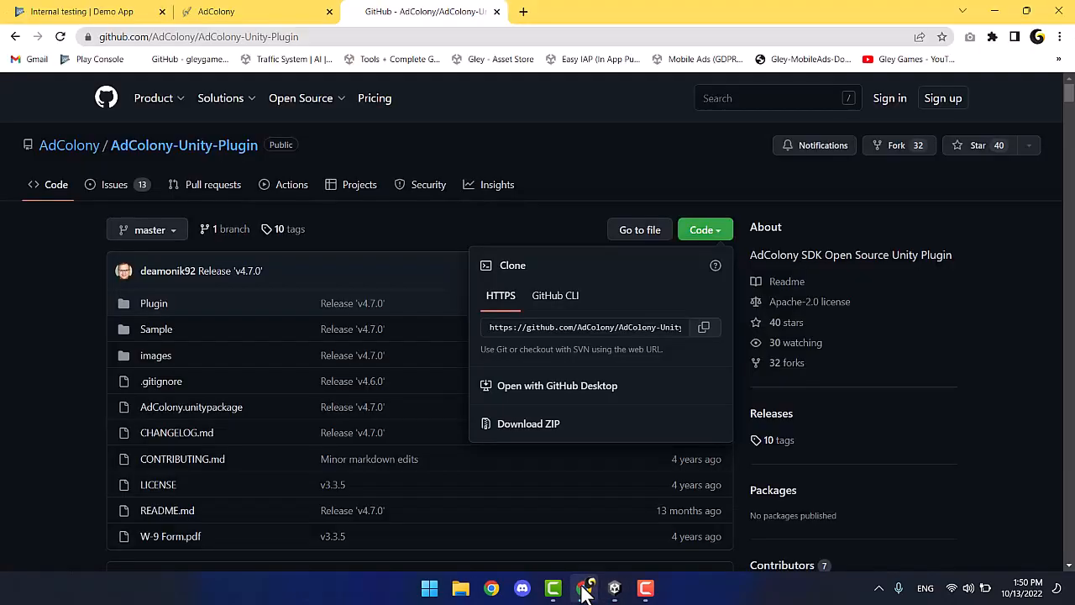
pyautogui.click(496, 12)
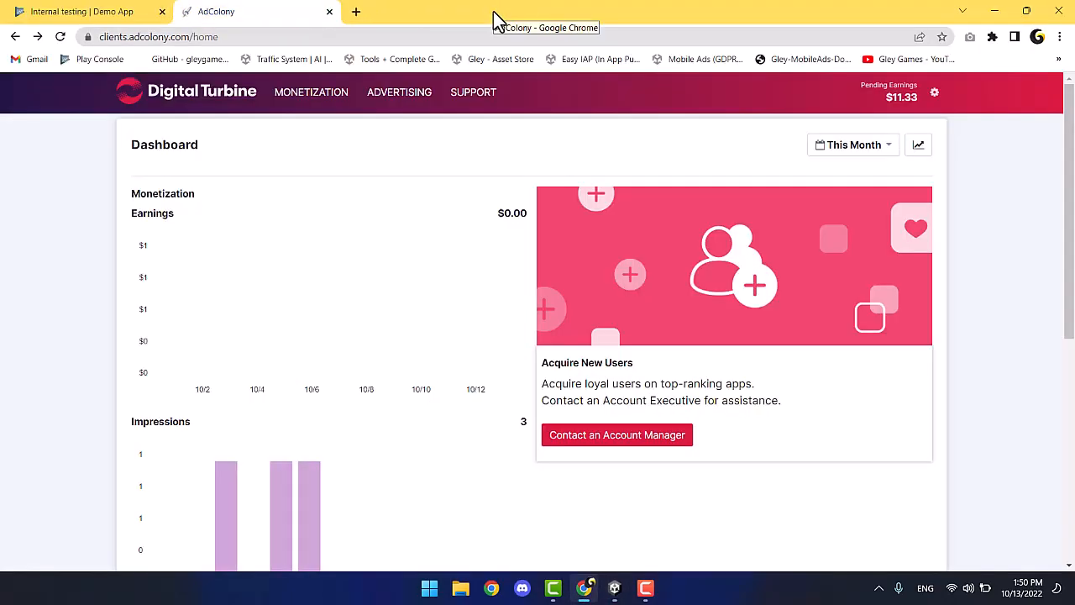
pyautogui.click(343, 105)
pyautogui.click(850, 161)
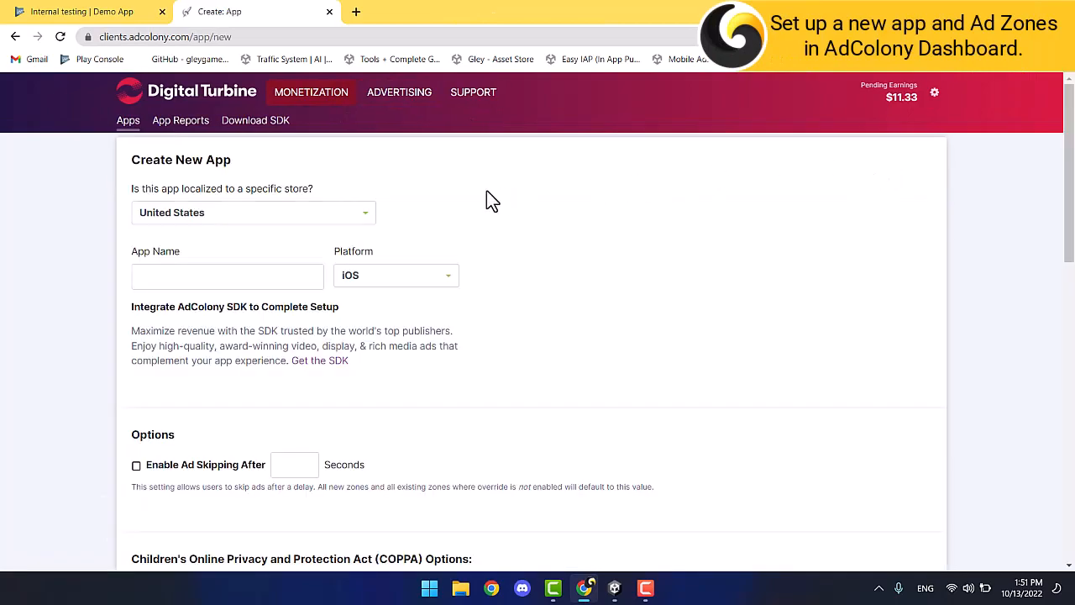
# Set the new app to Global store, name Demo App, platform Android.
pyautogui.click(361, 212)
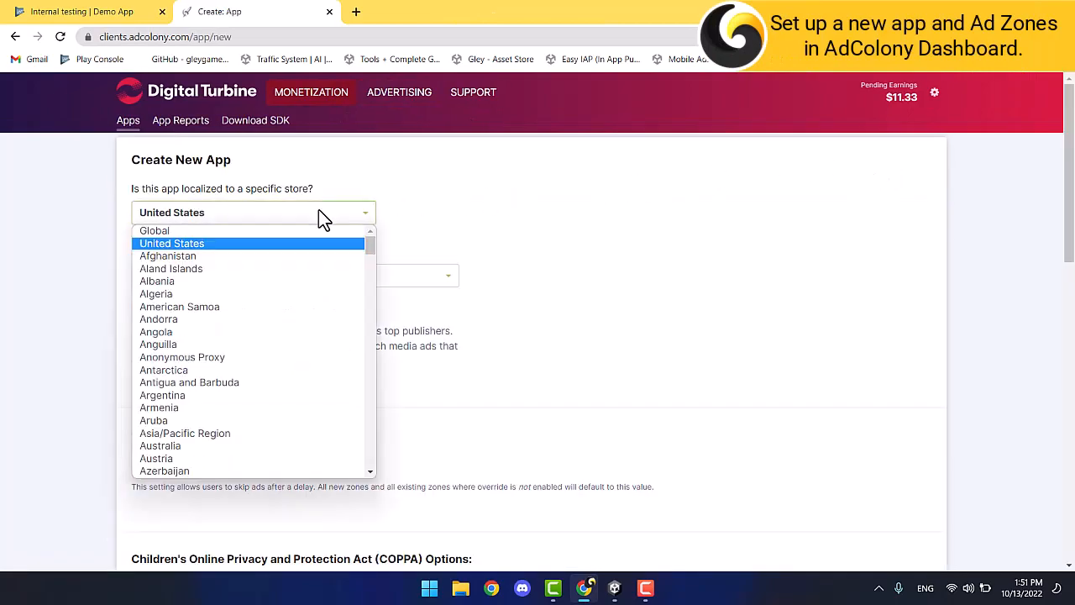
pyautogui.click(232, 228)
pyautogui.click(200, 274)
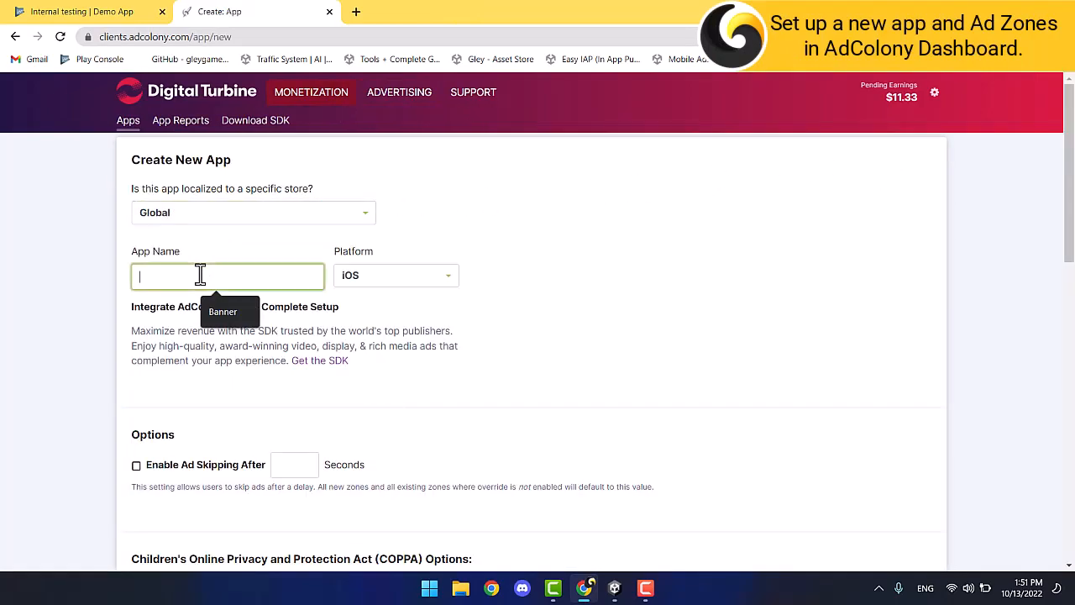
pyautogui.write('Demo App')
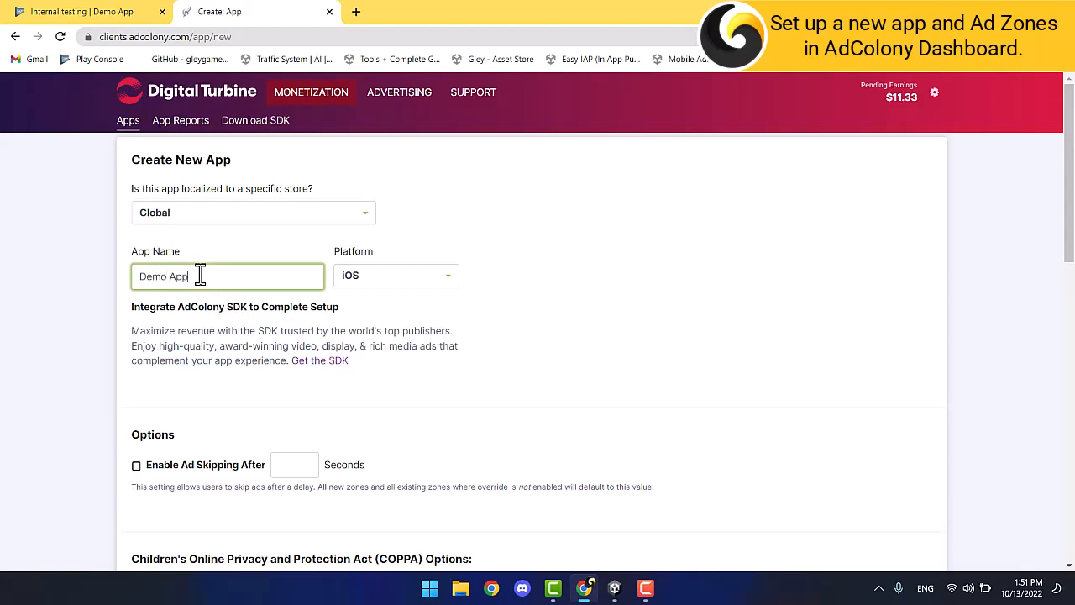
pyautogui.click(401, 282)
pyautogui.click(390, 305)
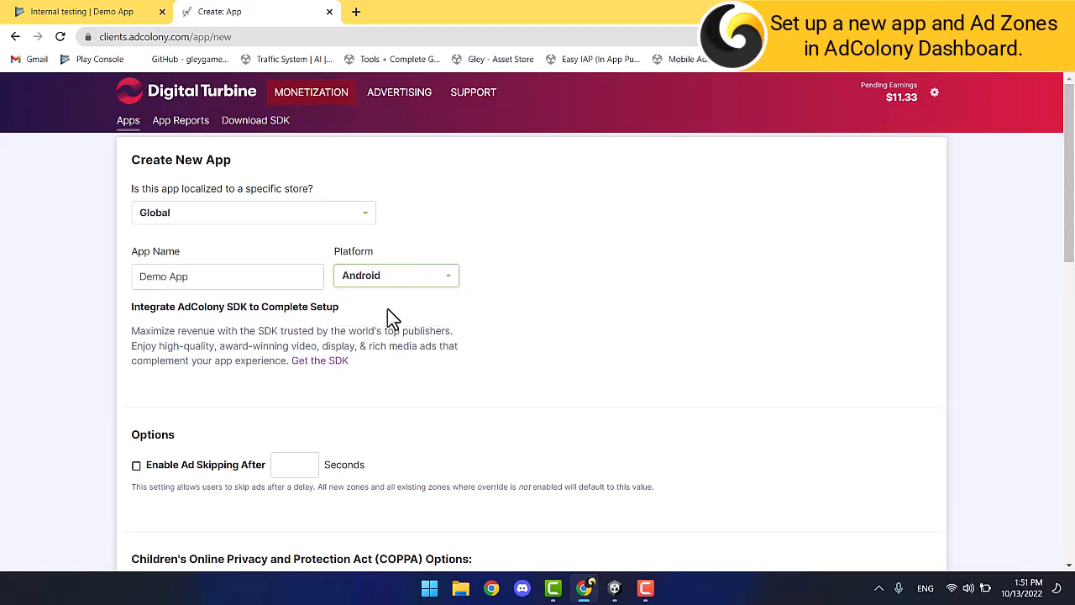
# Enable ad skipping, certify the app is not directed at children, and create Demo App.
pyautogui.scroll(-3, 97, 363)
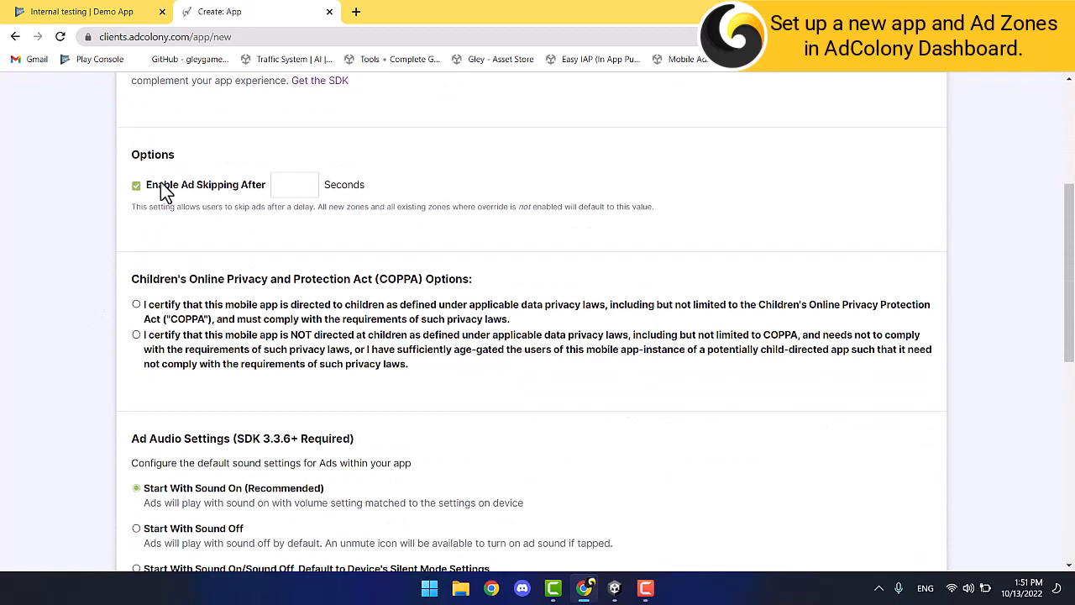
pyautogui.click(296, 186)
pyautogui.click(87, 234)
pyautogui.scroll(-3, 106, 354)
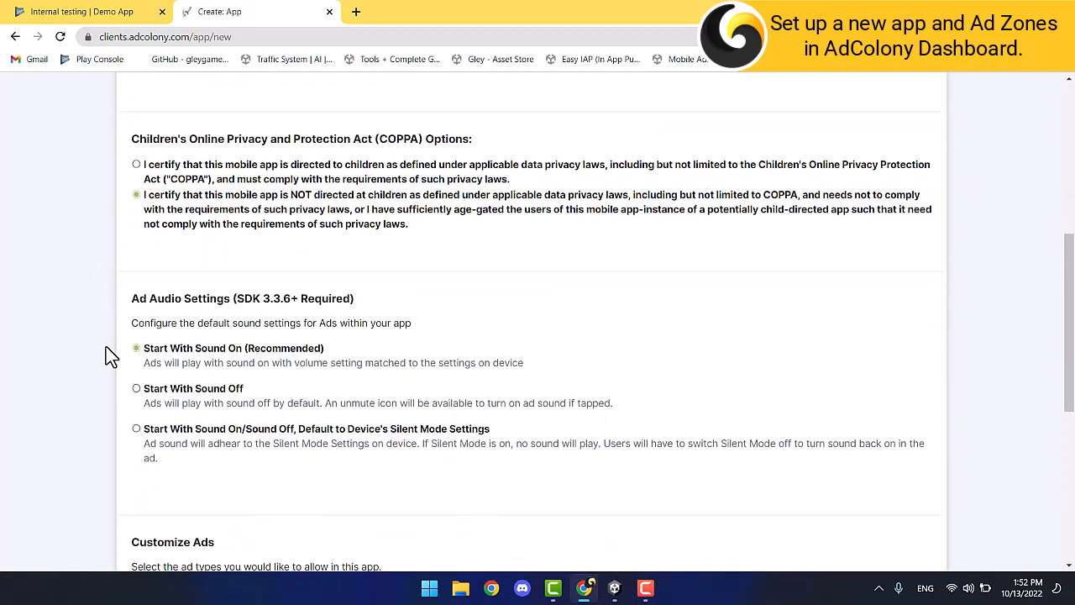
pyautogui.scroll(-3, 106, 353)
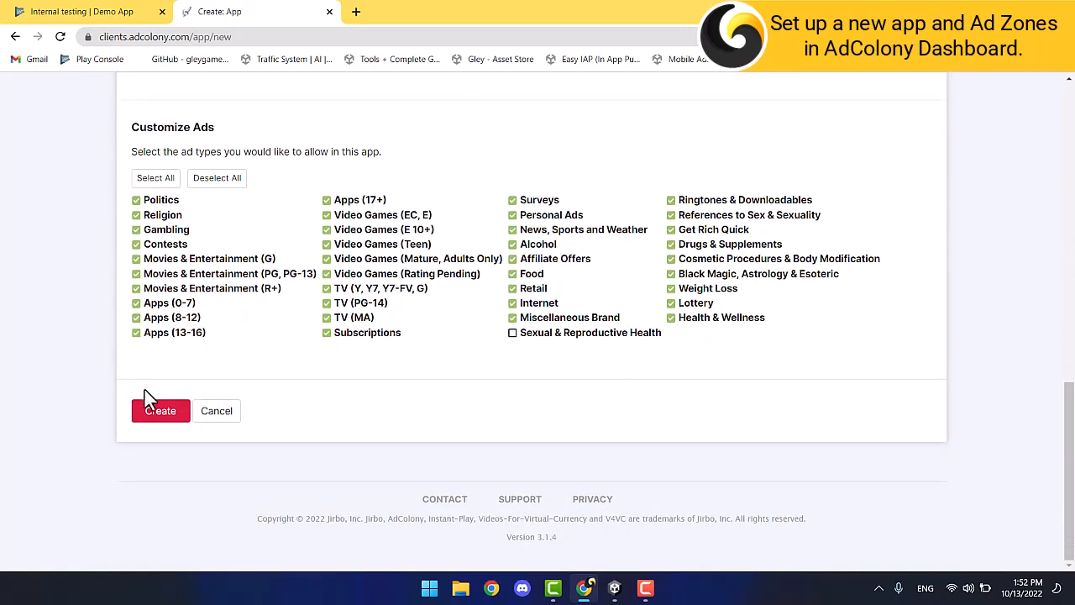
pyautogui.click(160, 413)
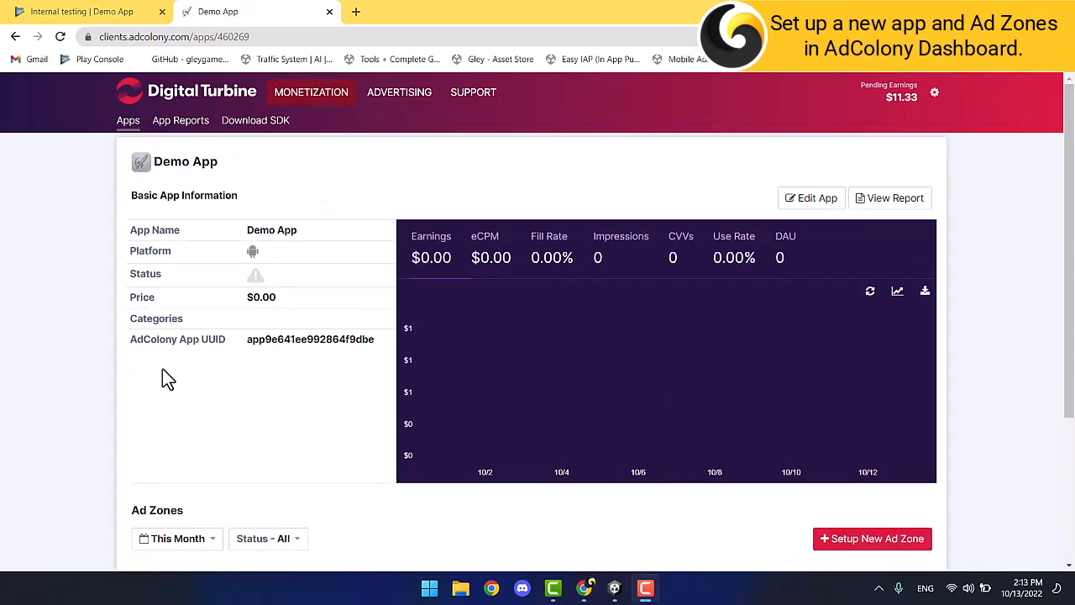
# Open Ad Zone #1 and set Show test ads only to No.
pyautogui.scroll(-3, 162, 367)
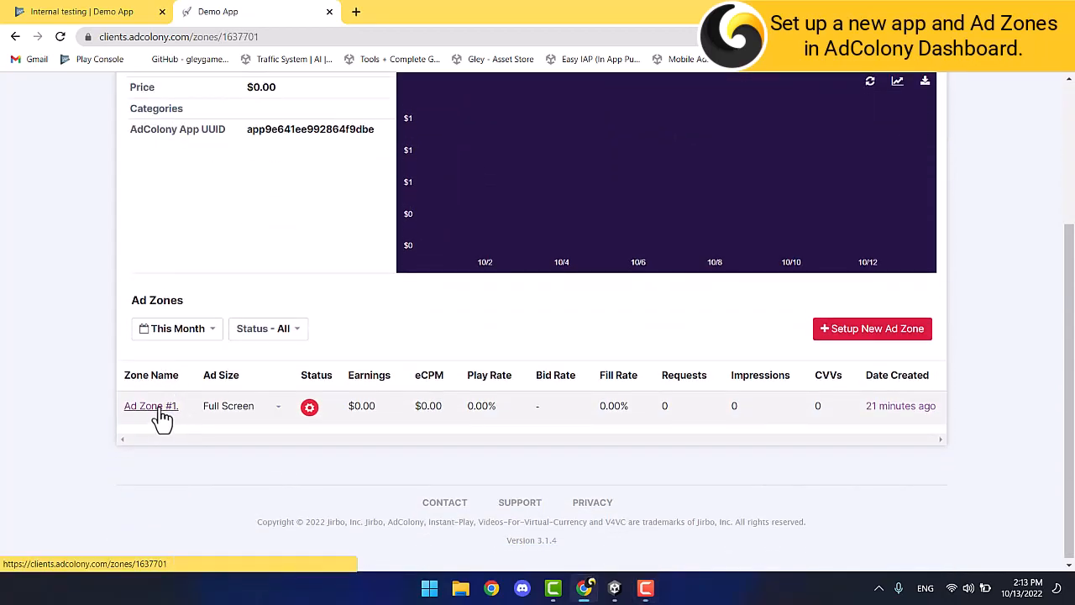
pyautogui.click(155, 409)
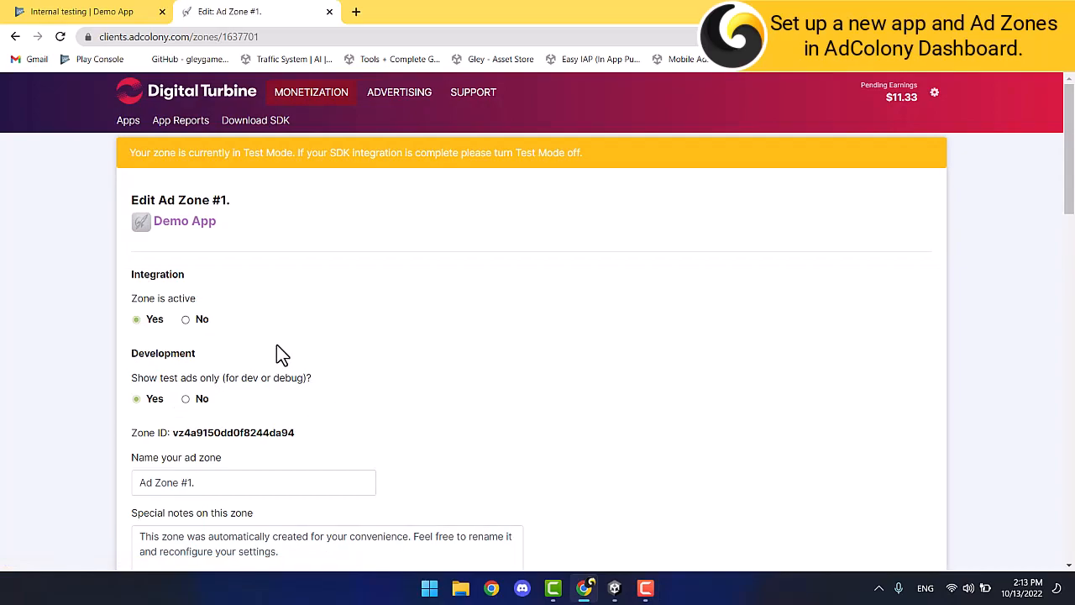
pyautogui.click(186, 399)
pyautogui.scroll(-2, 186, 400)
# Rename the zone to Banner, choose the Banner size, and save it.
pyautogui.click(199, 342)
pyautogui.hotkey('ctrl', 'a')
pyautogui.write('Banner')
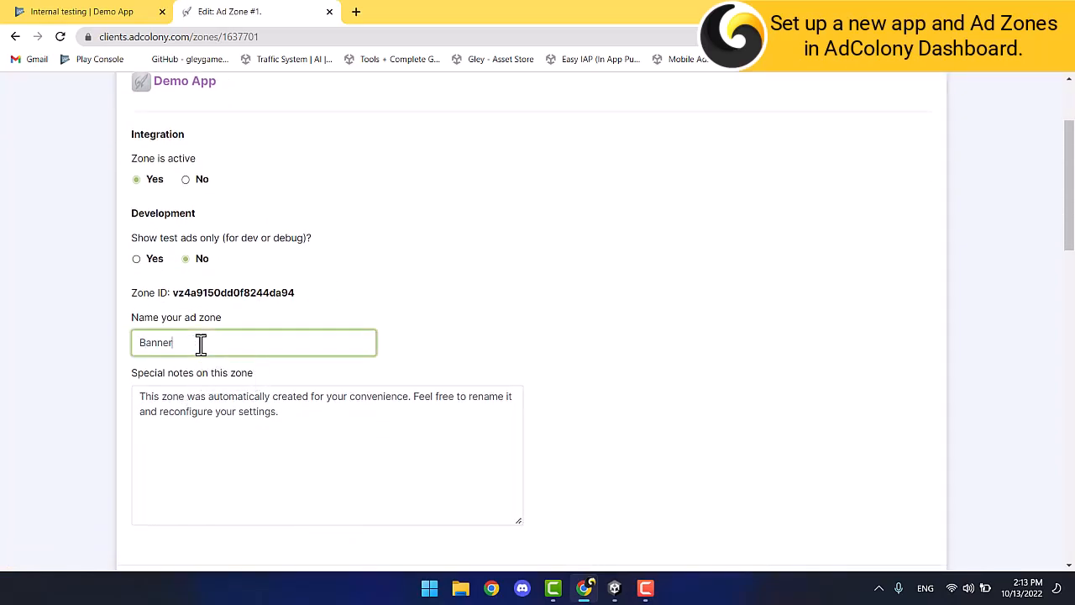
pyautogui.scroll(-5, 212, 350)
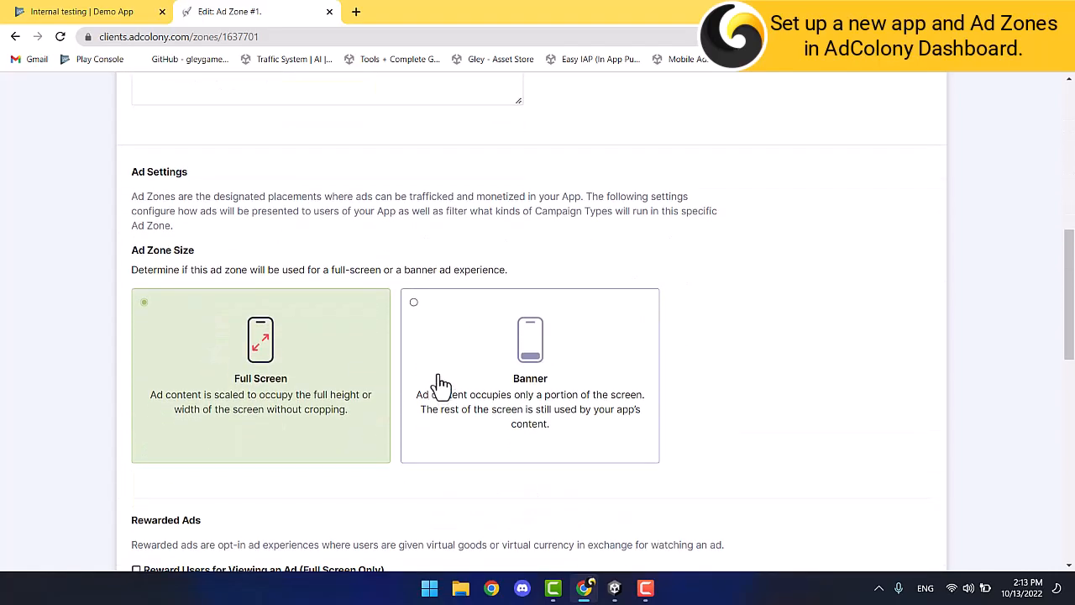
pyautogui.click(439, 354)
pyautogui.scroll(-4, 439, 357)
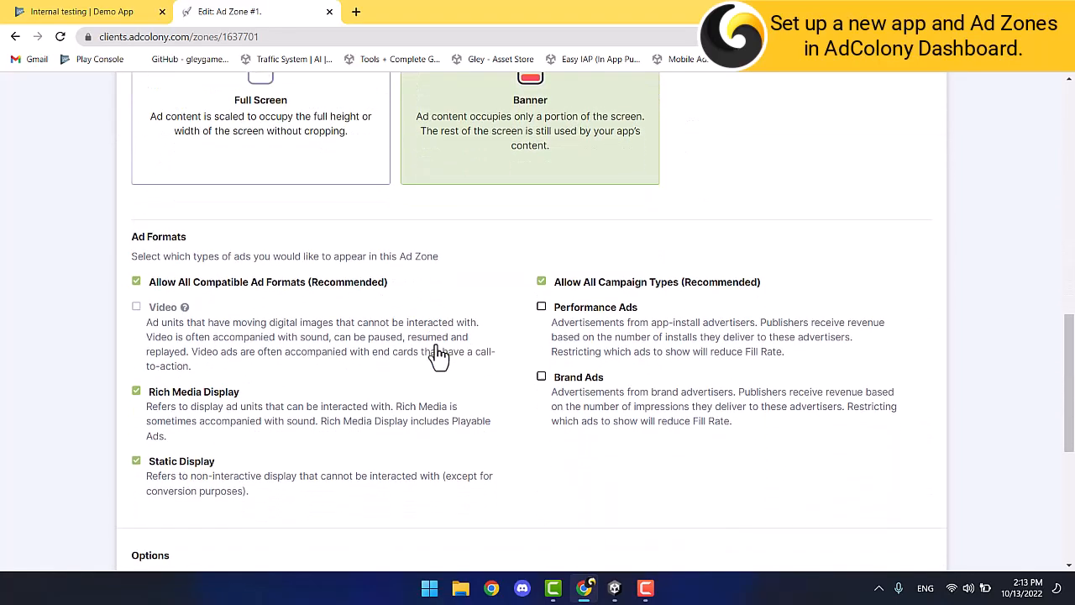
pyautogui.scroll(-4, 437, 344)
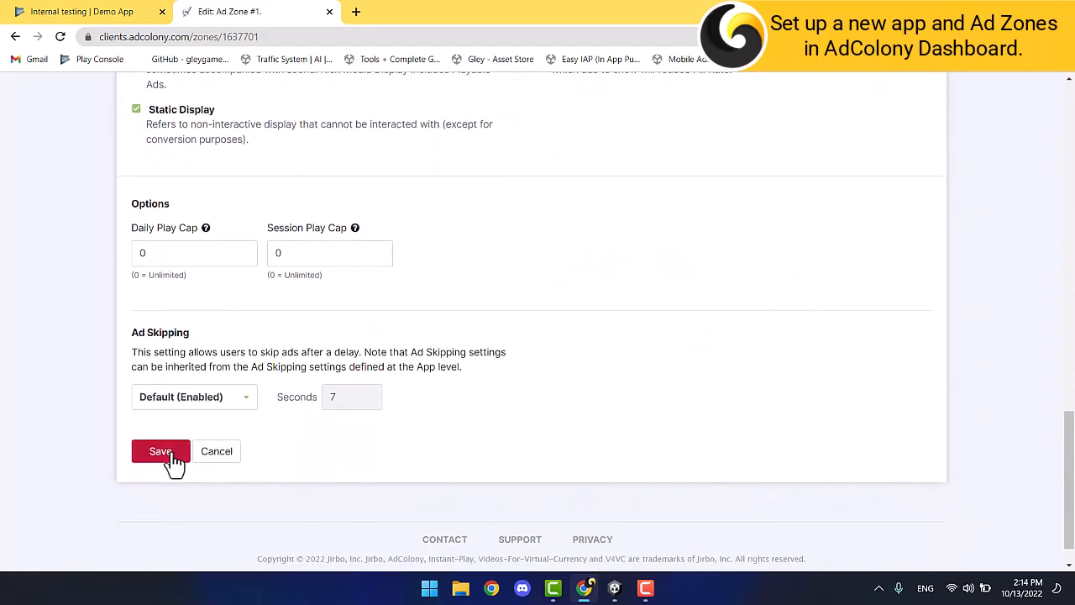
pyautogui.click(168, 456)
pyautogui.scroll(-3, 173, 463)
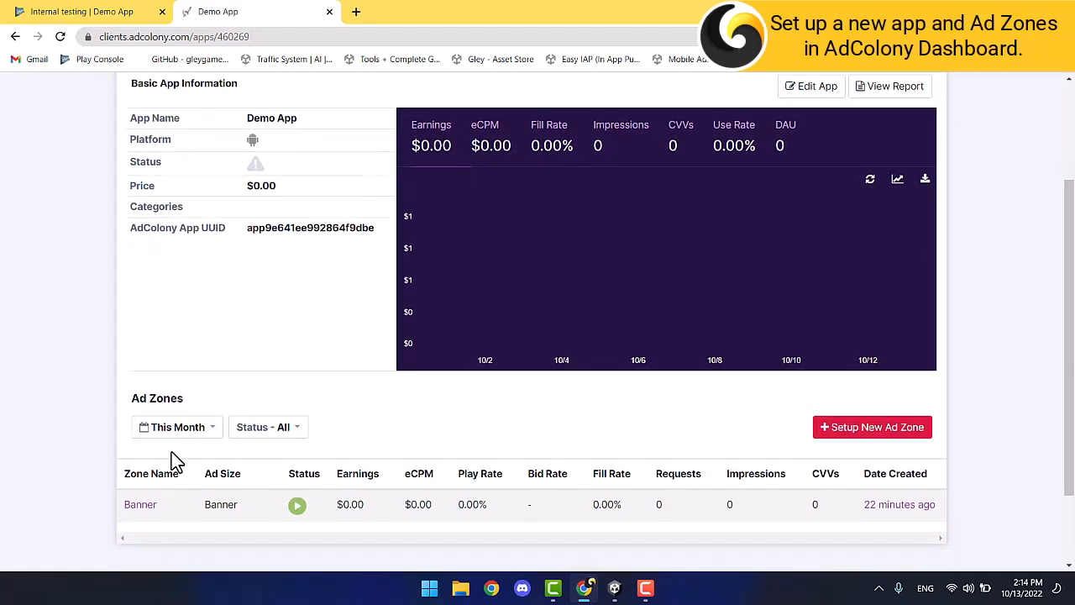
# Set up a new ad zone named Rewarded.
pyautogui.click(820, 378)
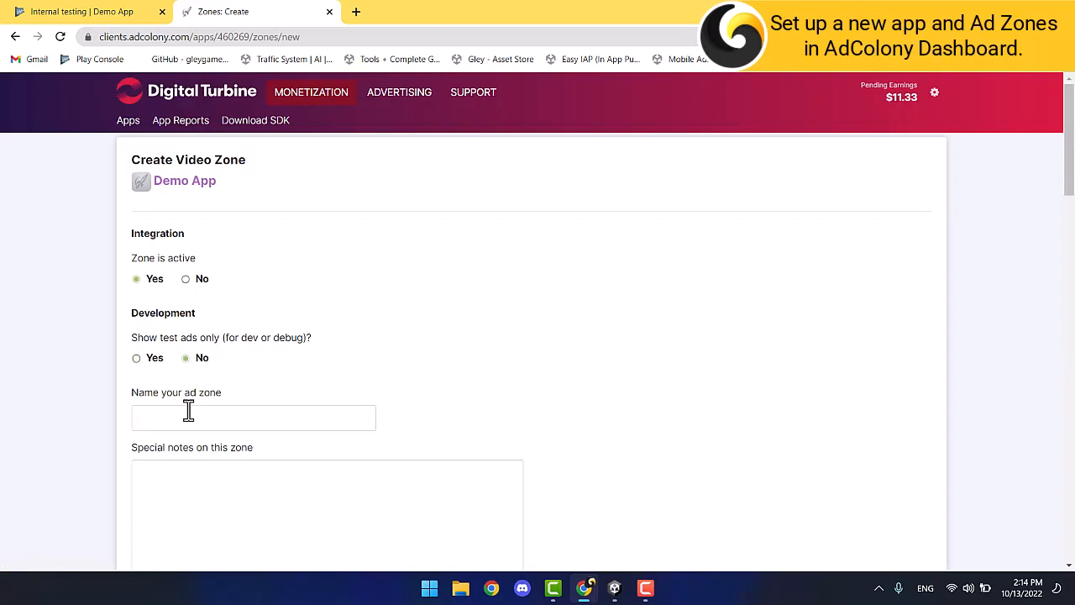
pyautogui.click(188, 411)
pyautogui.click(248, 475)
pyautogui.scroll(-1, 296, 375)
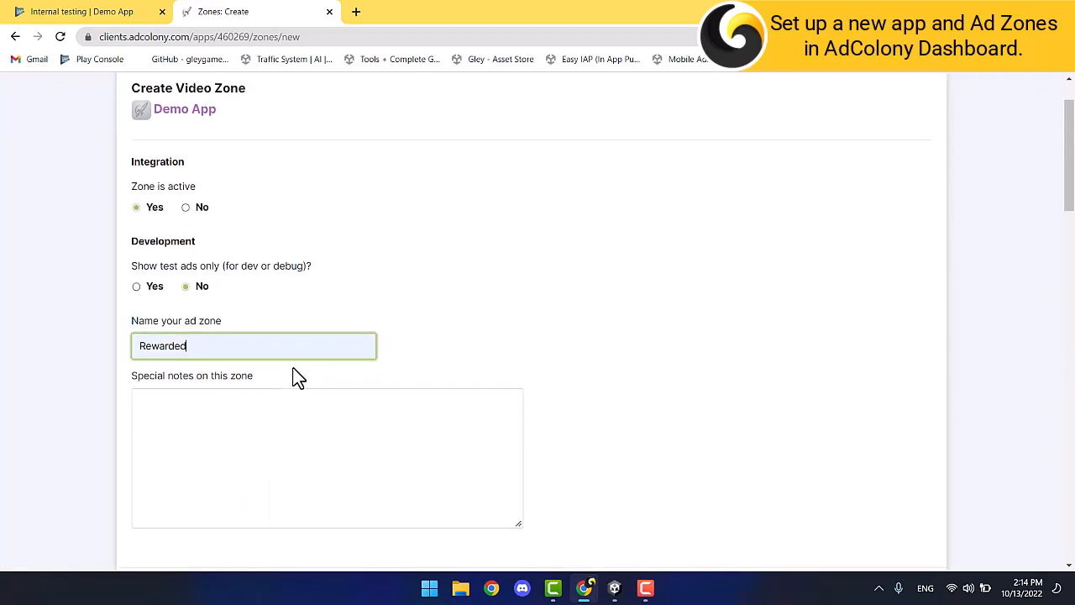
pyautogui.scroll(-8, 295, 376)
pyautogui.scroll(-1, 295, 379)
# Reward 1 Credits per view, max 20 daily, no server-side authentication, and create the zone.
pyautogui.click(236, 373)
pyautogui.click(242, 408)
pyautogui.click(382, 373)
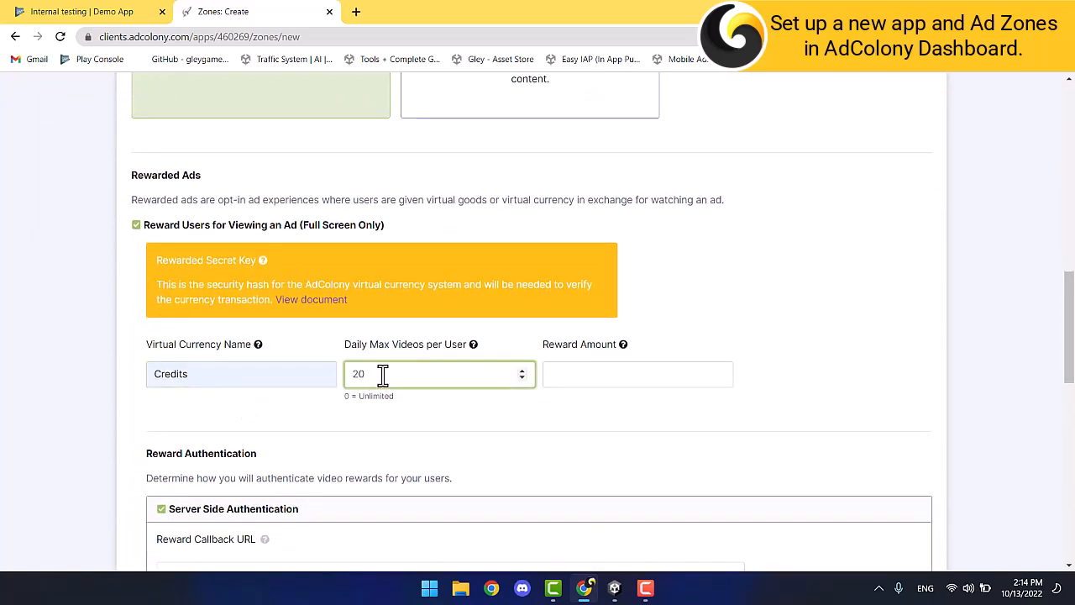
pyautogui.click(580, 378)
pyautogui.write('1')
pyautogui.scroll(-3, 168, 414)
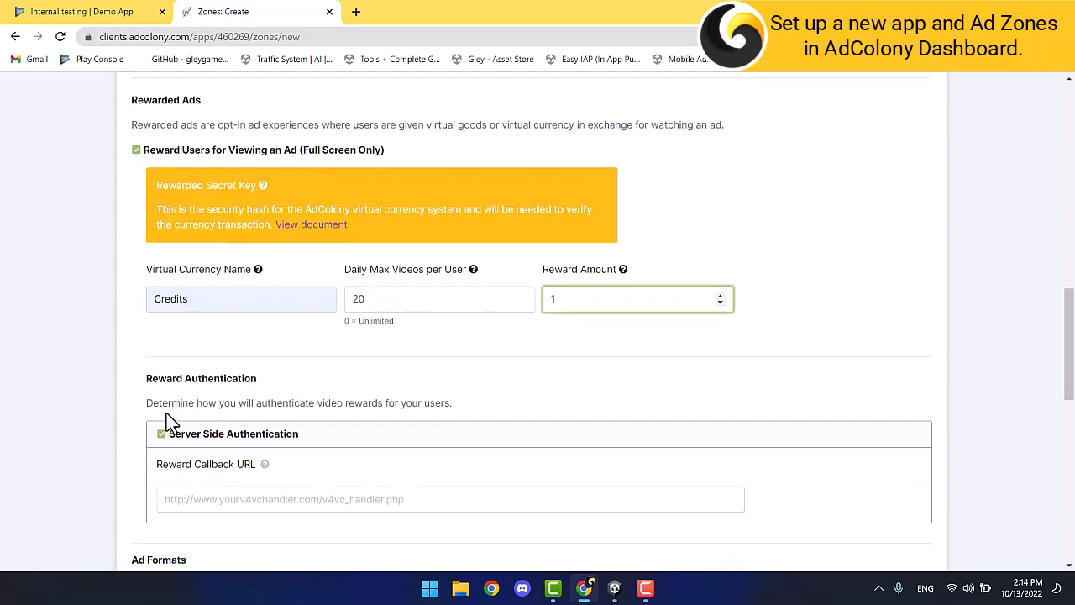
pyautogui.click(159, 296)
pyautogui.scroll(-5, 141, 312)
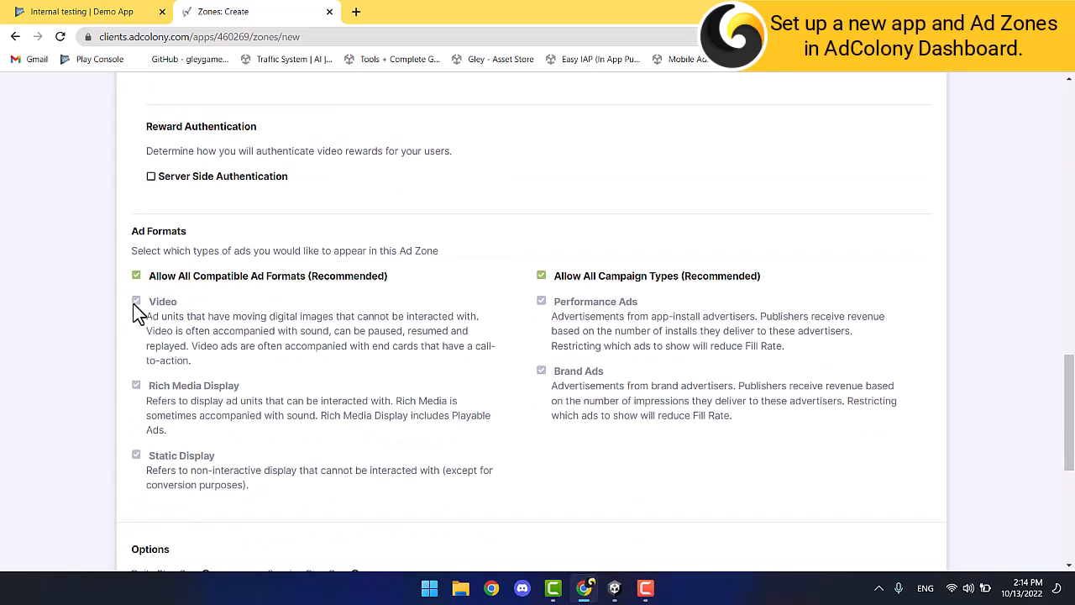
pyautogui.click(156, 302)
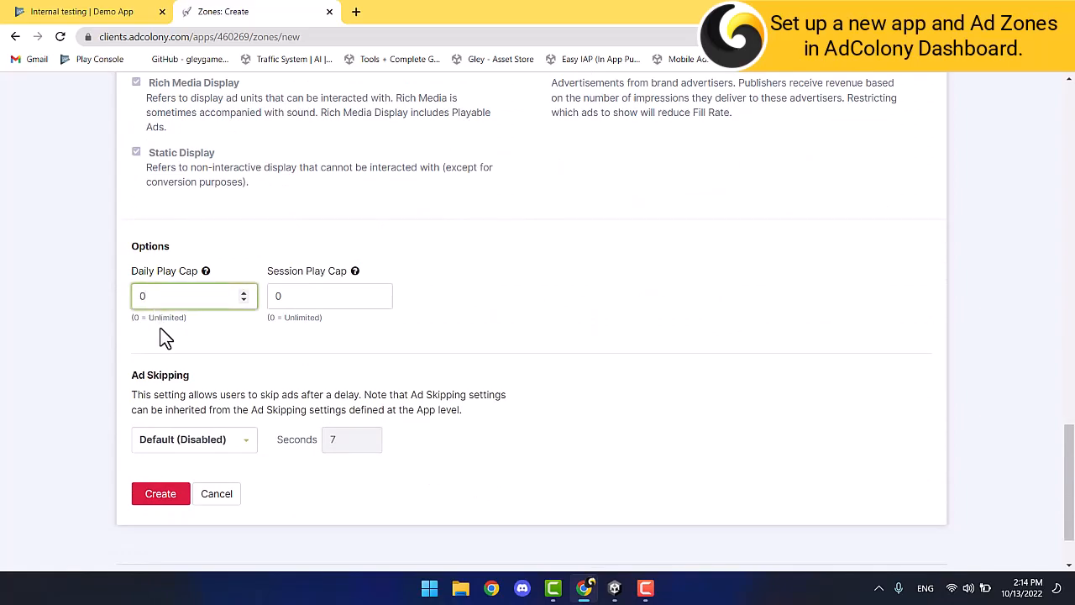
pyautogui.click(165, 499)
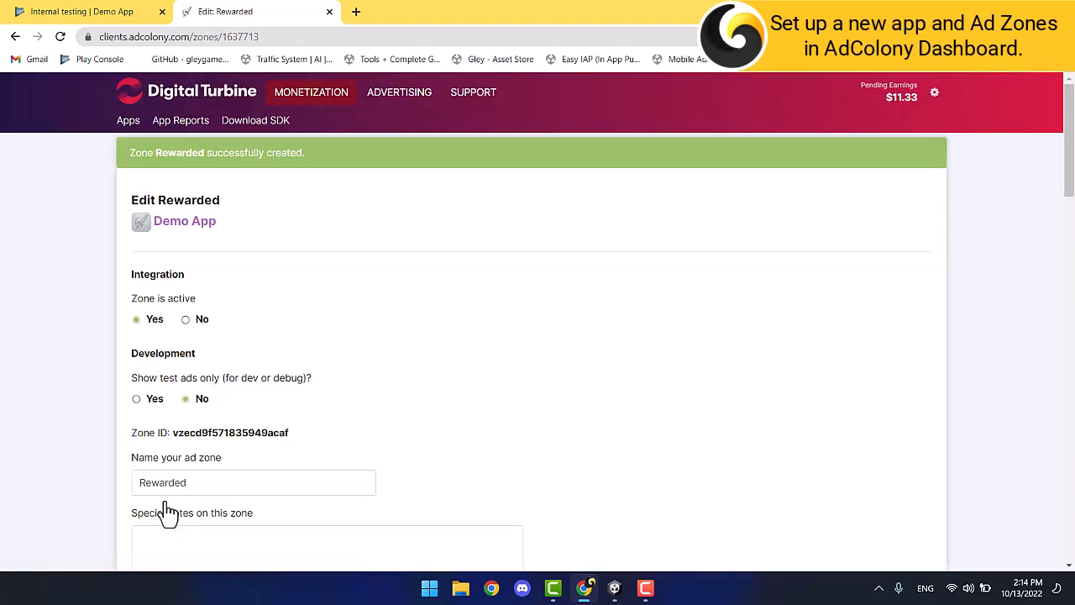
# Save the Rewarded zone and filter the zone list to show every status.
pyautogui.scroll(-20, 166, 508)
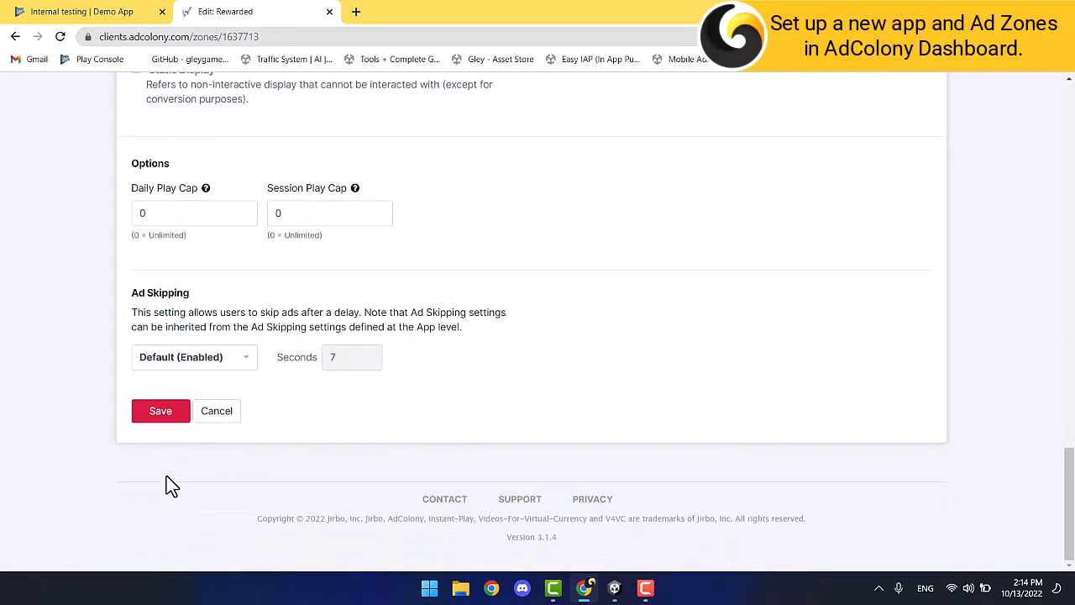
pyautogui.click(160, 411)
pyautogui.scroll(-2, 168, 419)
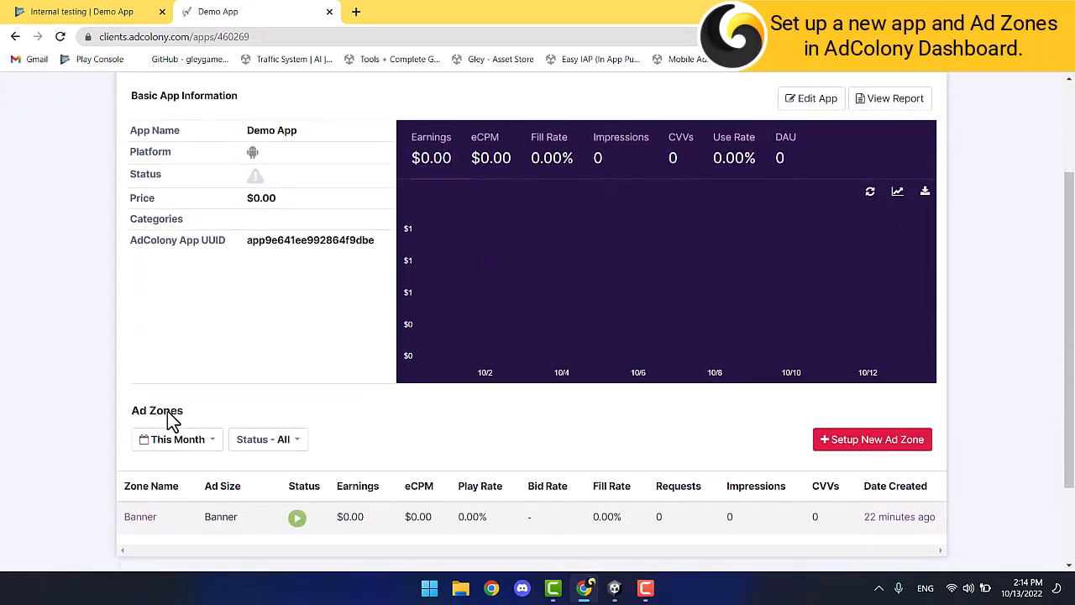
pyautogui.click(260, 439)
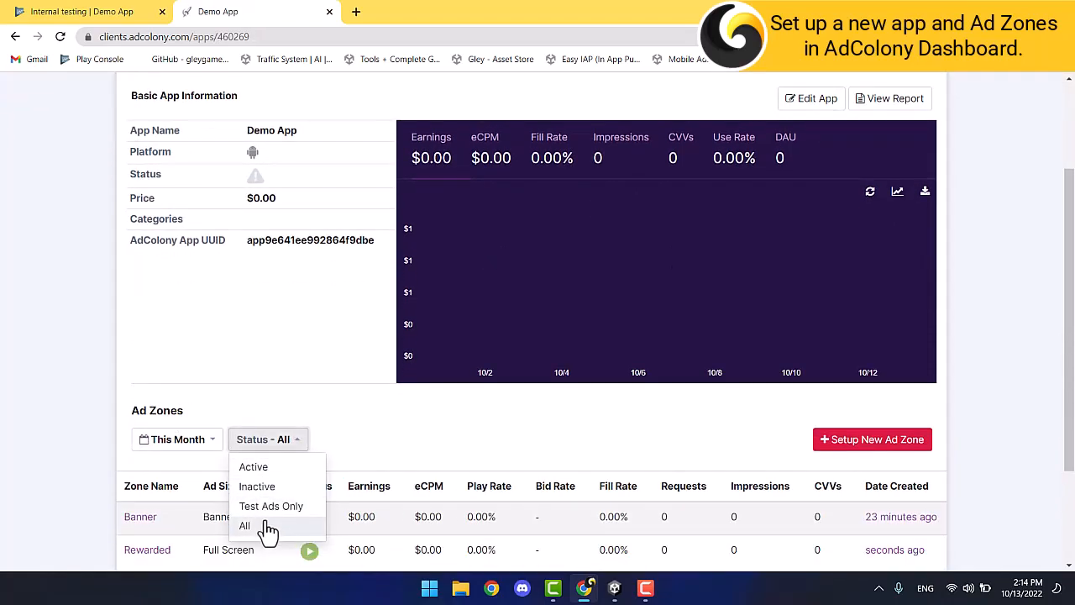
pyautogui.click(264, 526)
pyautogui.scroll(-2, 421, 392)
# Set up a new ad zone named Interstitial with Reward Users unchecked.
pyautogui.click(849, 308)
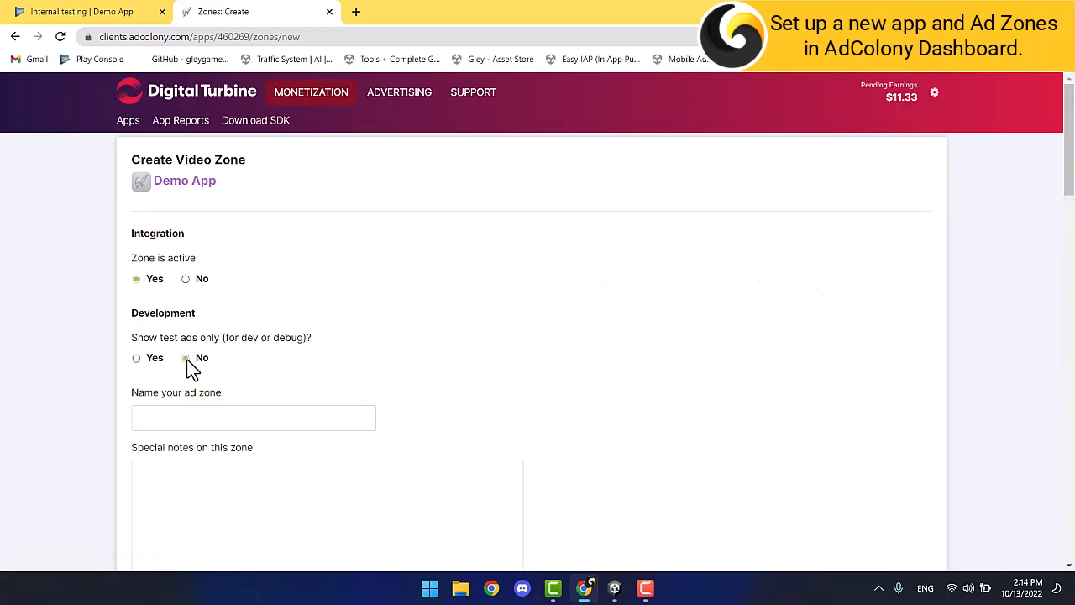
pyautogui.click(186, 417)
pyautogui.click(231, 522)
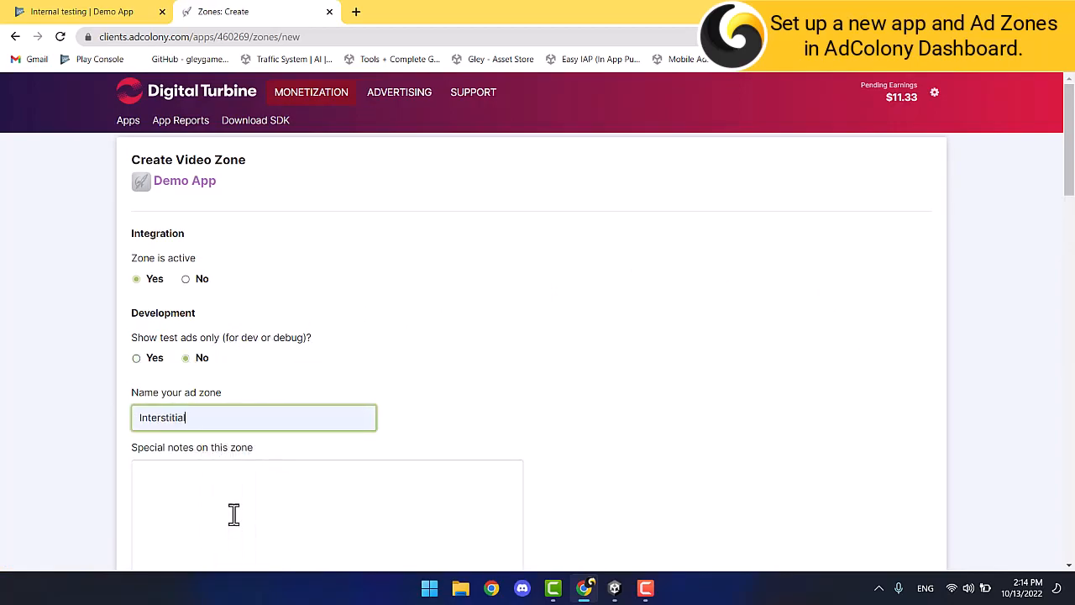
pyautogui.scroll(-1, 244, 474)
pyautogui.scroll(-8, 247, 469)
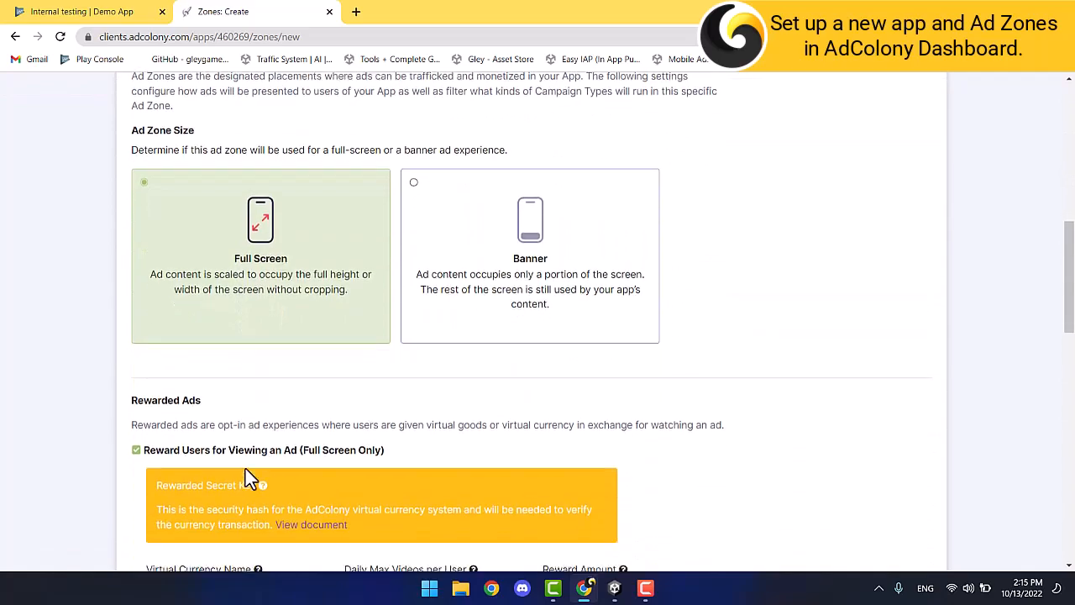
pyautogui.click(136, 365)
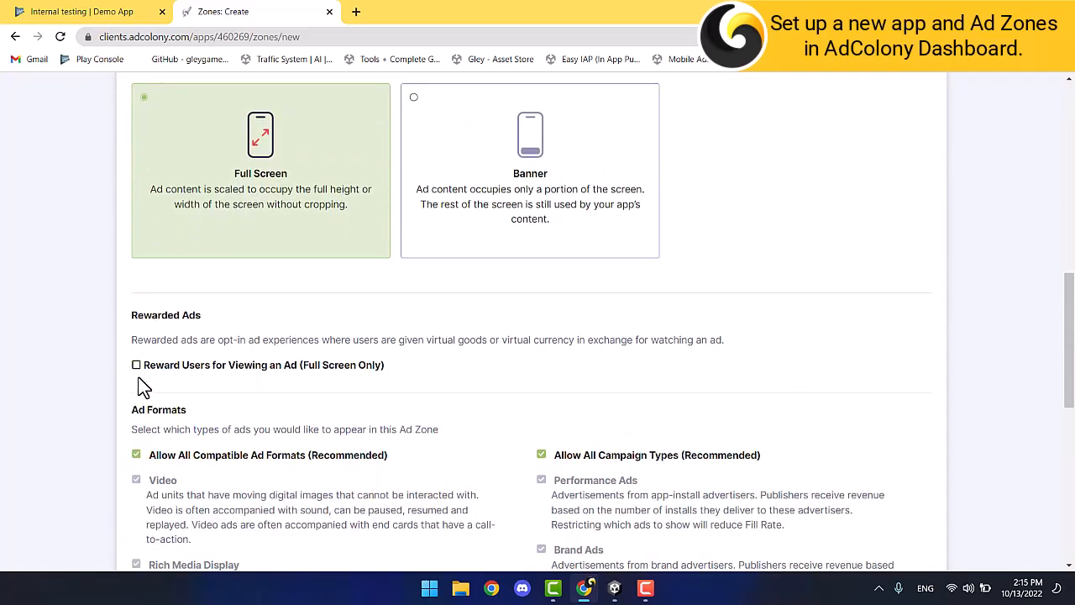
pyautogui.scroll(-4, 137, 374)
# Set Daily Play Cap to 0, enable ad skipping, then create and save the Interstitial zone.
pyautogui.click(144, 360)
pyautogui.write('0')
pyautogui.scroll(-2, 168, 366)
pyautogui.click(199, 369)
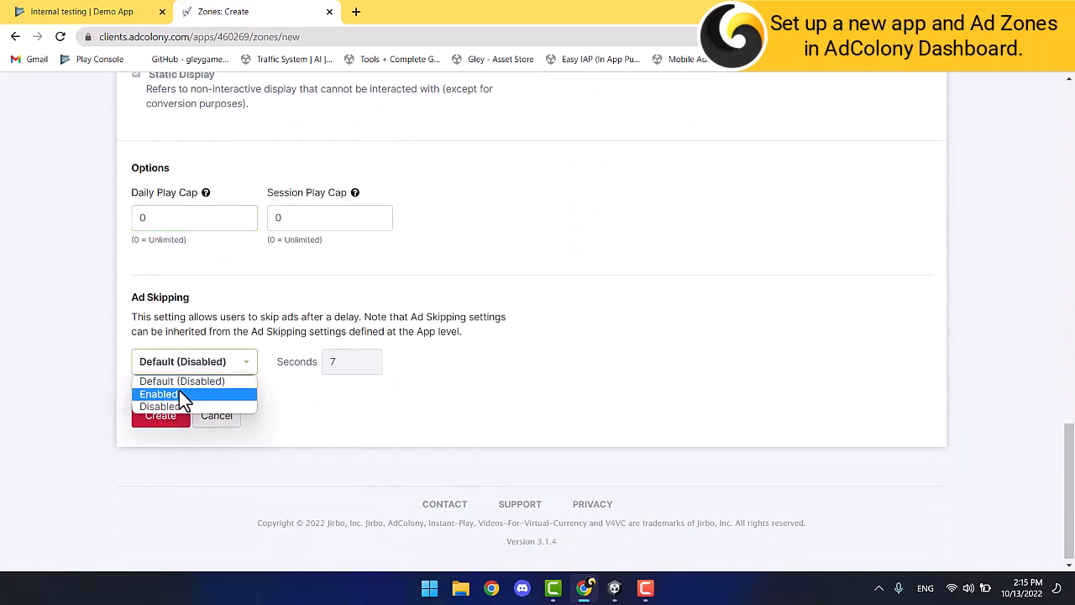
pyautogui.click(177, 394)
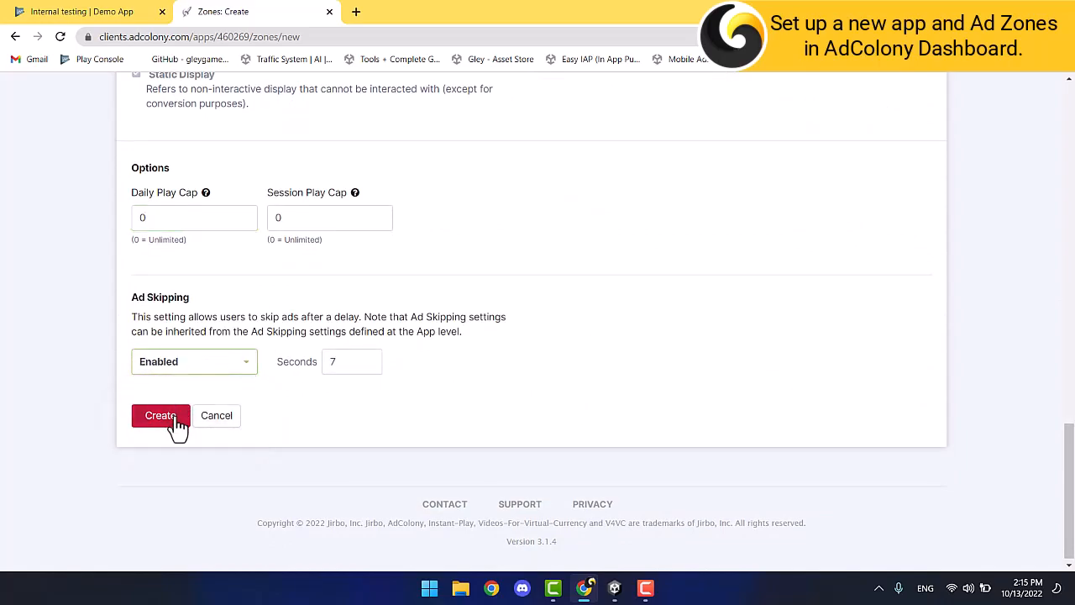
pyautogui.click(174, 417)
pyautogui.scroll(-15, 175, 416)
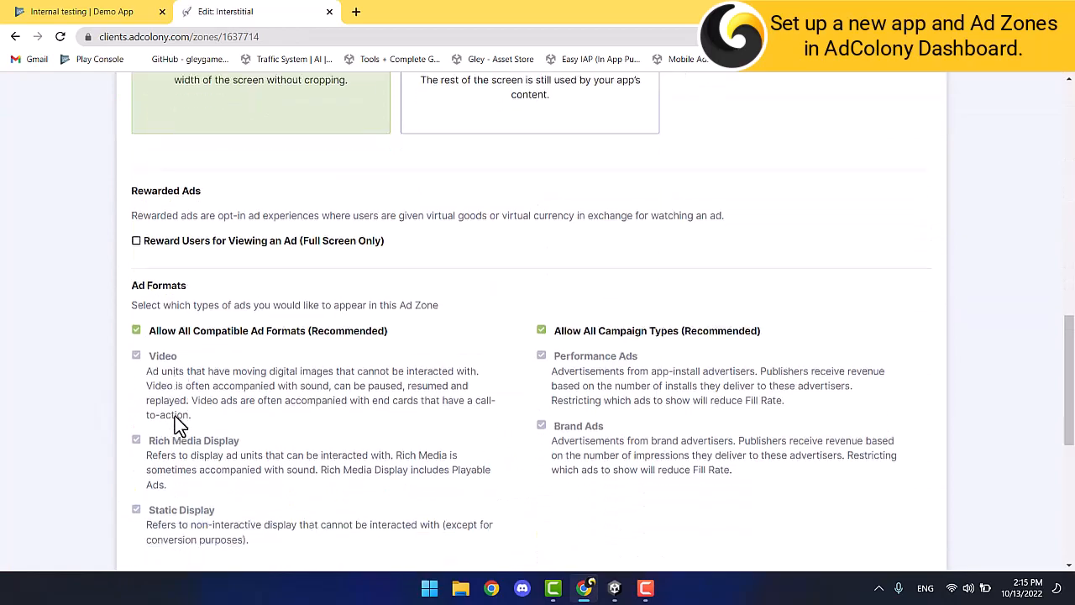
pyautogui.click(175, 419)
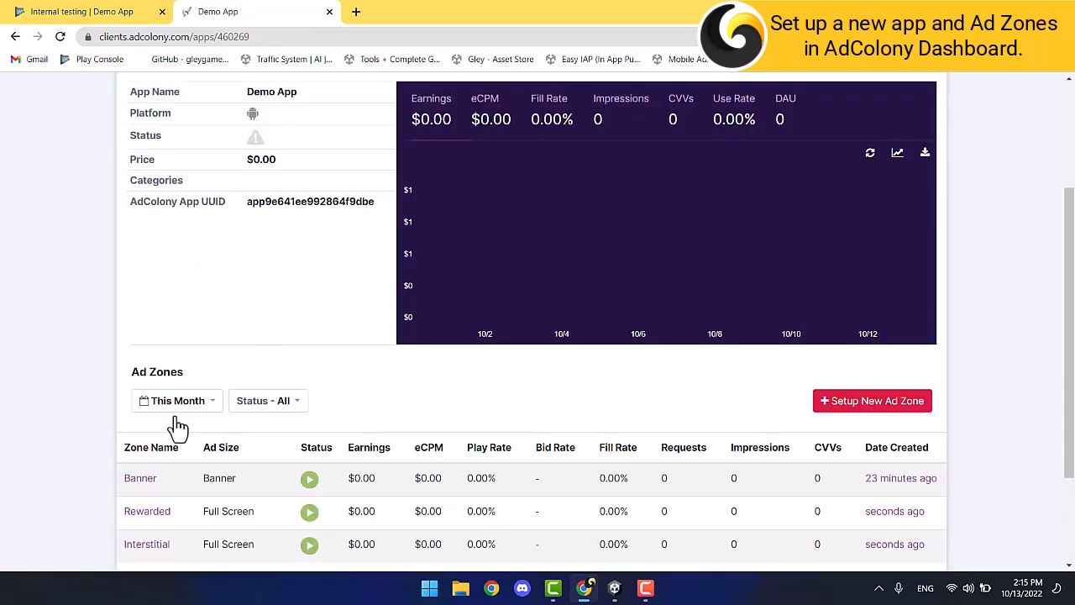
# Copy Demo App's App UUID into Unity's AdColony App ID field.
pyautogui.scroll(-1, 309, 474)
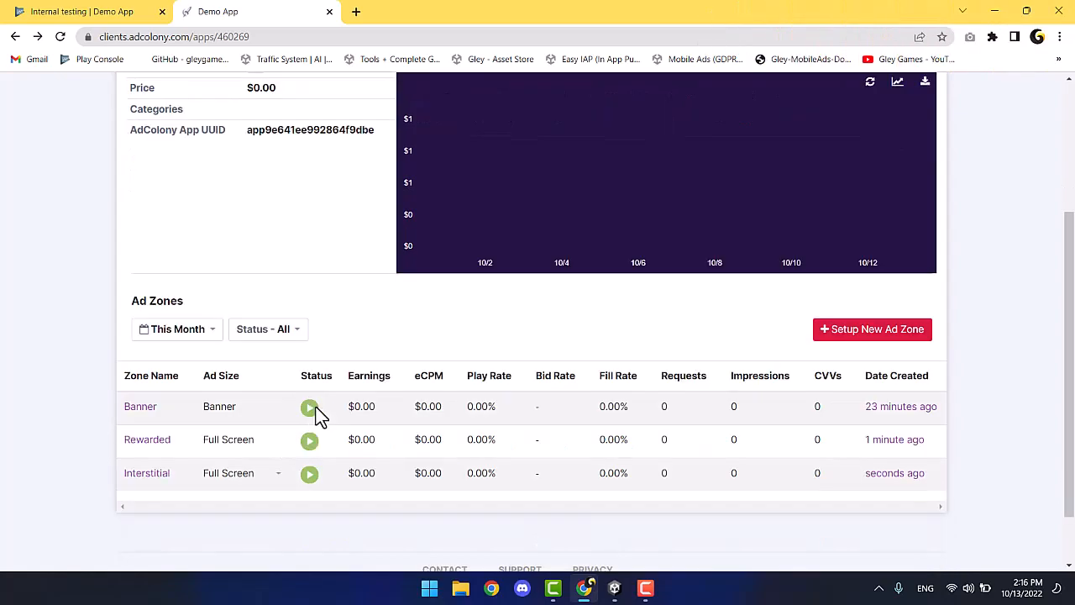
pyautogui.scroll(2, 316, 214)
pyautogui.doubleClick(294, 268)
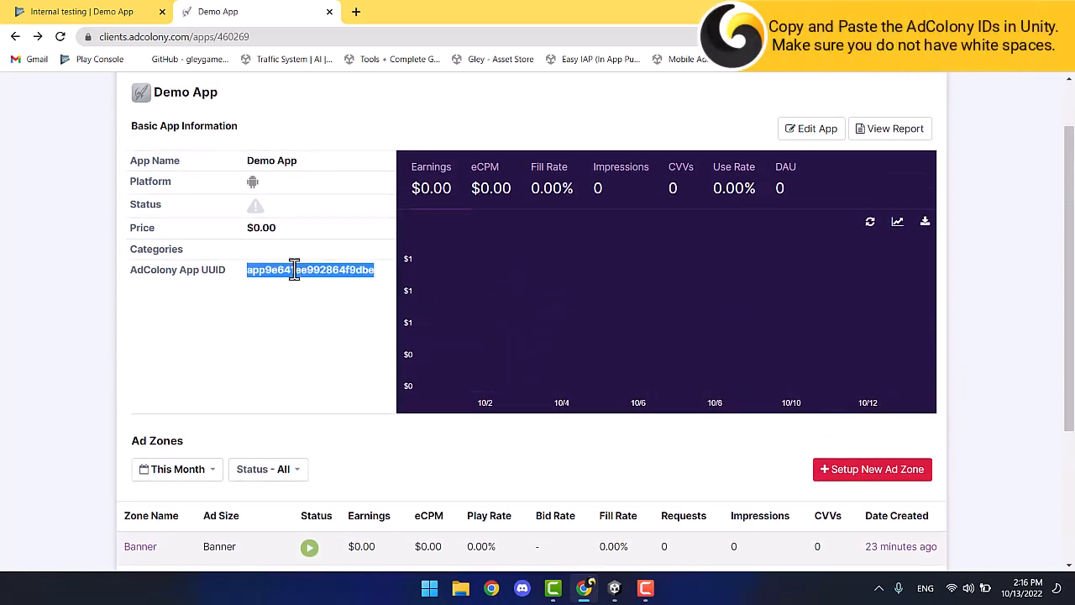
pyautogui.click(614, 588)
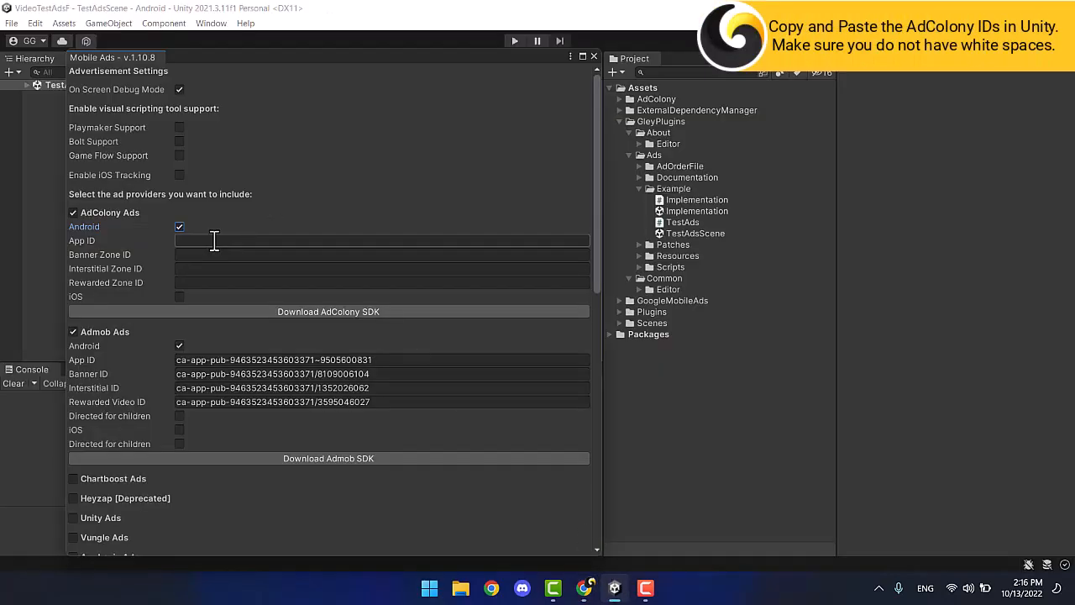
pyautogui.write('app9e64cee992864f9dbe')
# Copy the Banner zone ID into the AdColony Banner Zone ID field.
pyautogui.click(584, 588)
pyautogui.scroll(-2, 361, 385)
pyautogui.scroll(-1, 327, 378)
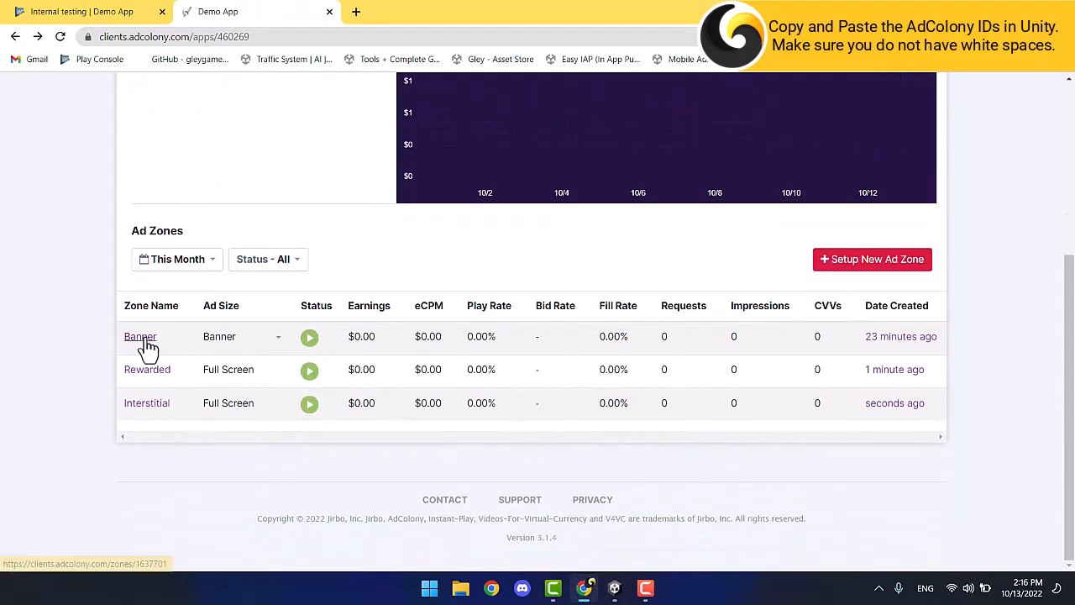
pyautogui.click(141, 336)
pyautogui.doubleClick(202, 393)
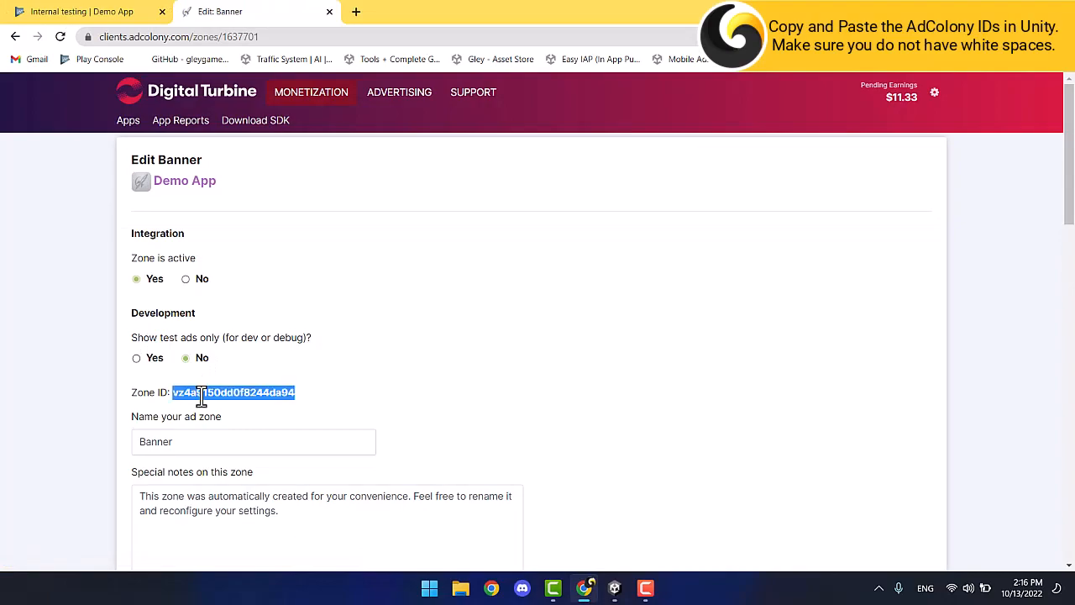
pyautogui.click(614, 587)
pyautogui.click(187, 256)
pyautogui.write('vz1a9150dd0f8244da94')
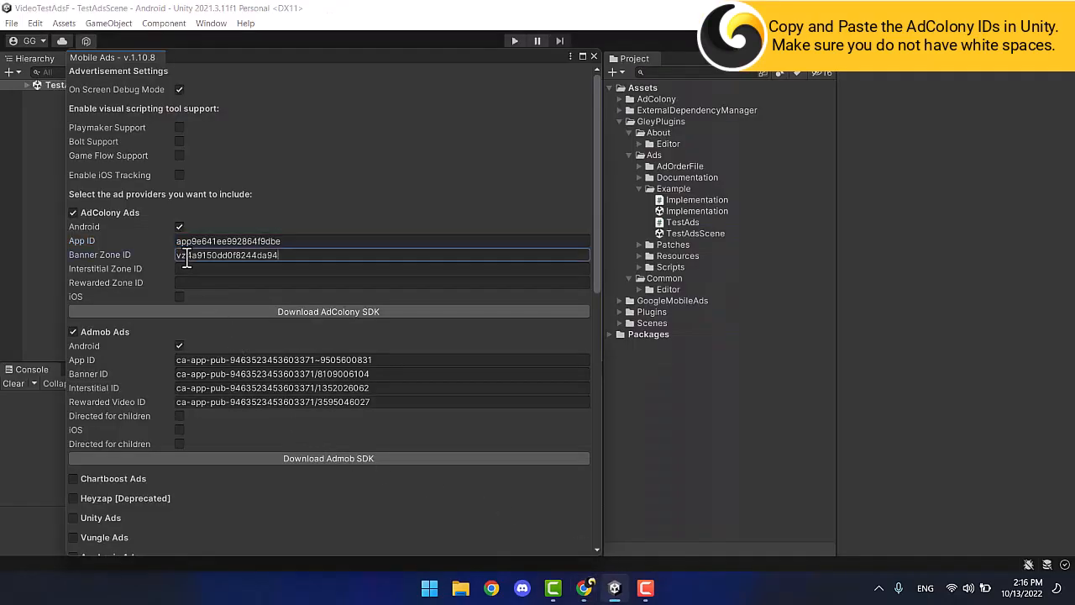
# Copy the Interstitial zone ID into the AdColony Interstitial Zone ID field.
pyautogui.click(584, 587)
pyautogui.click(16, 36)
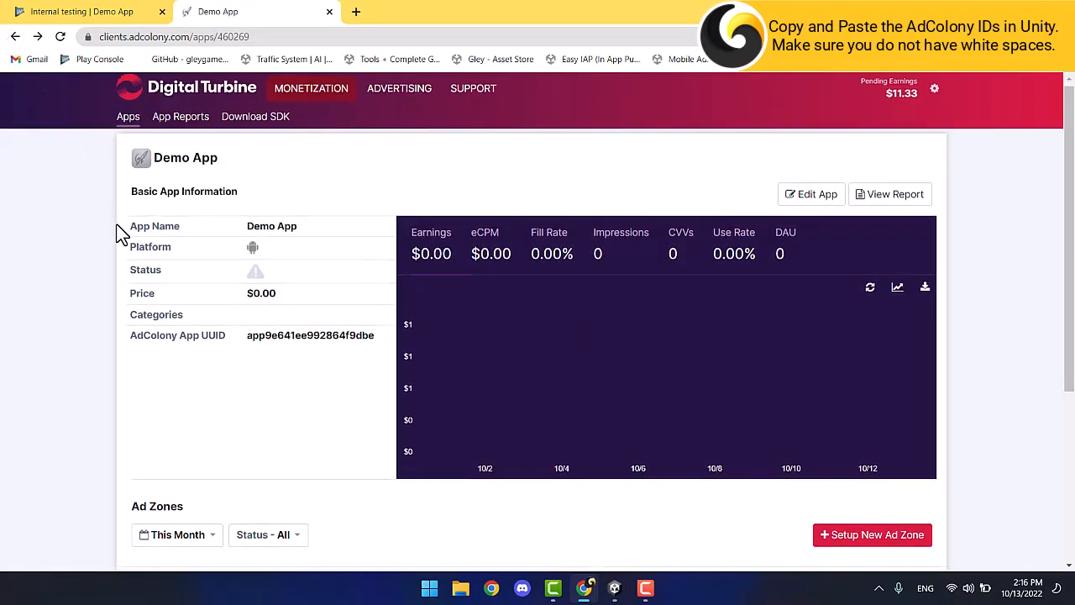
pyautogui.scroll(-3, 122, 235)
pyautogui.click(145, 475)
pyautogui.doubleClick(228, 392)
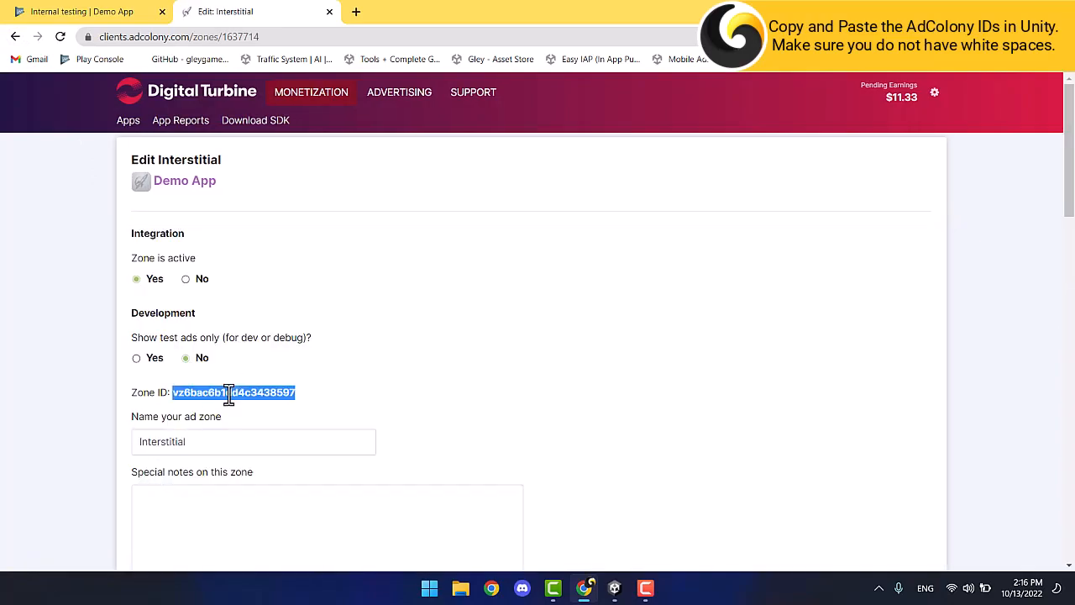
pyautogui.click(16, 37)
pyautogui.click(614, 588)
pyautogui.click(207, 268)
pyautogui.write('vz6bacdb1dd4c3438597')
# Copy the Rewarded zone ID into the AdColony Rewarded Zone ID field.
pyautogui.click(584, 588)
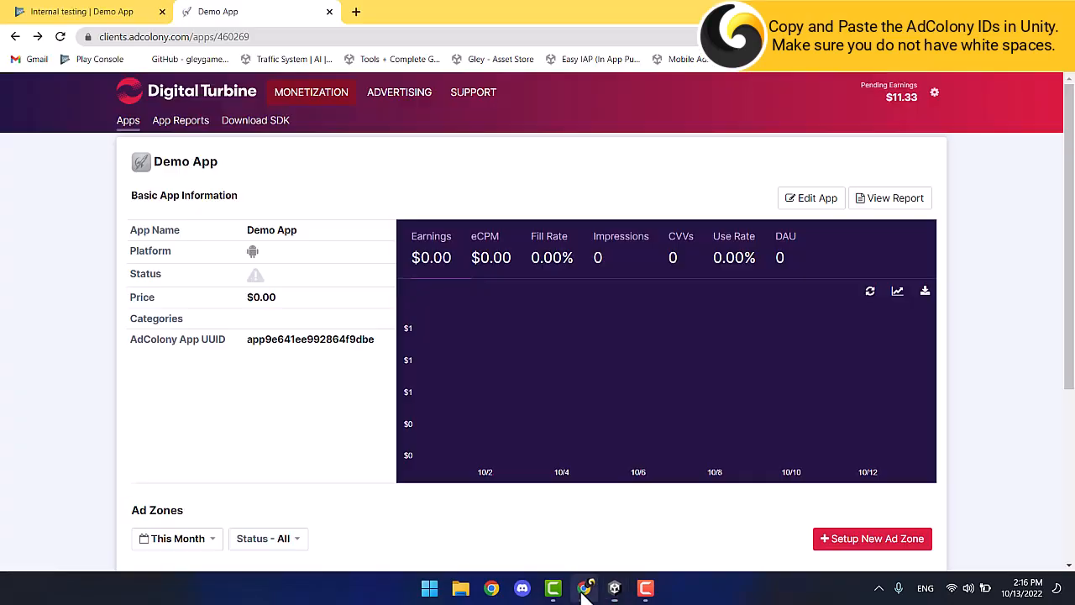
pyautogui.scroll(-3, 74, 254)
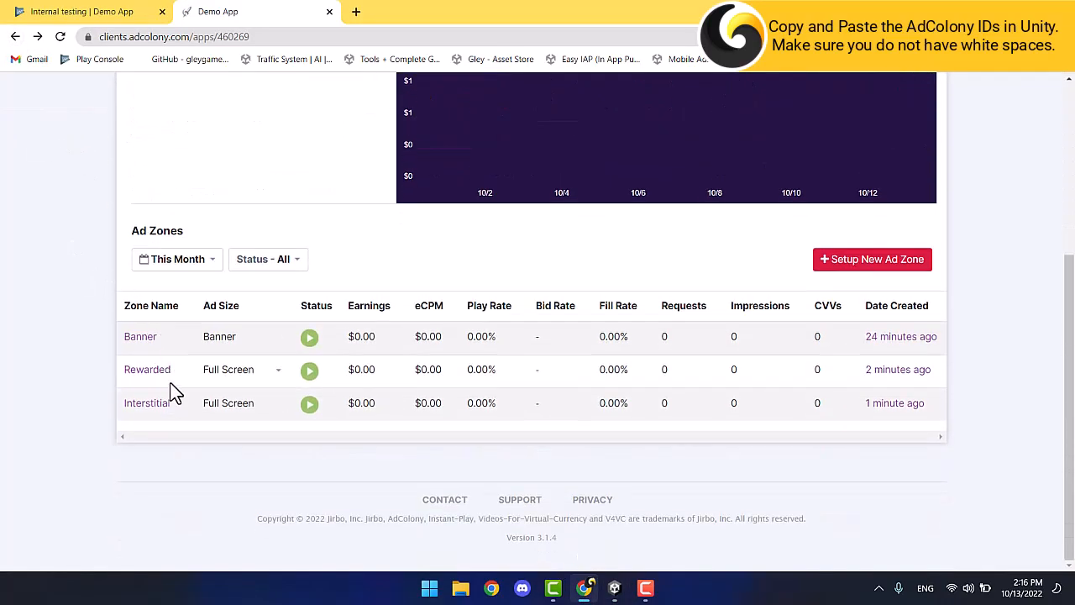
pyautogui.click(153, 379)
pyautogui.scroll(-4, 151, 378)
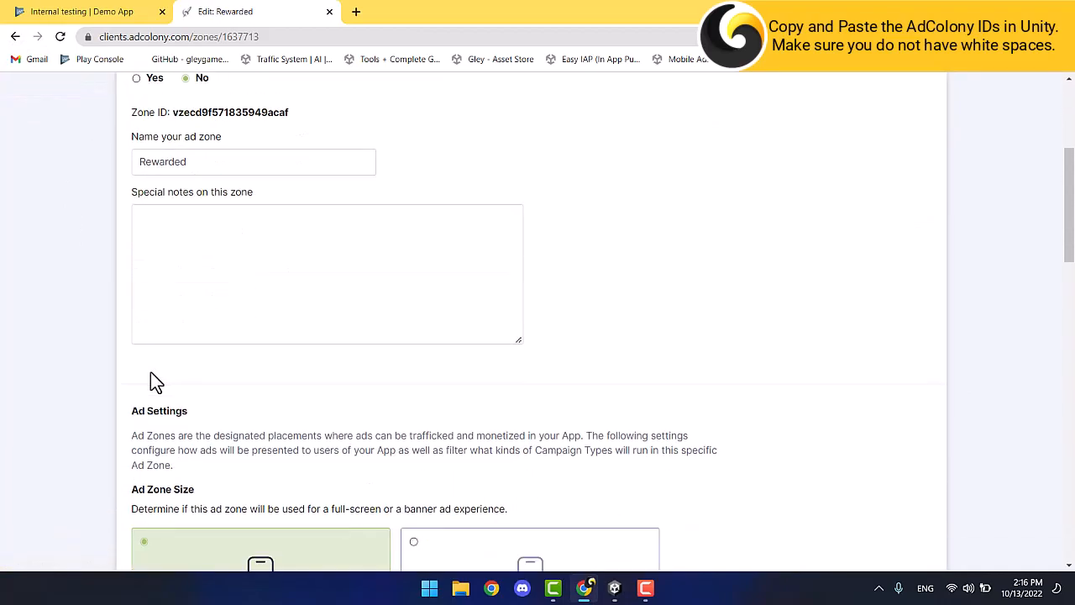
pyautogui.scroll(2, 154, 379)
pyautogui.doubleClick(230, 252)
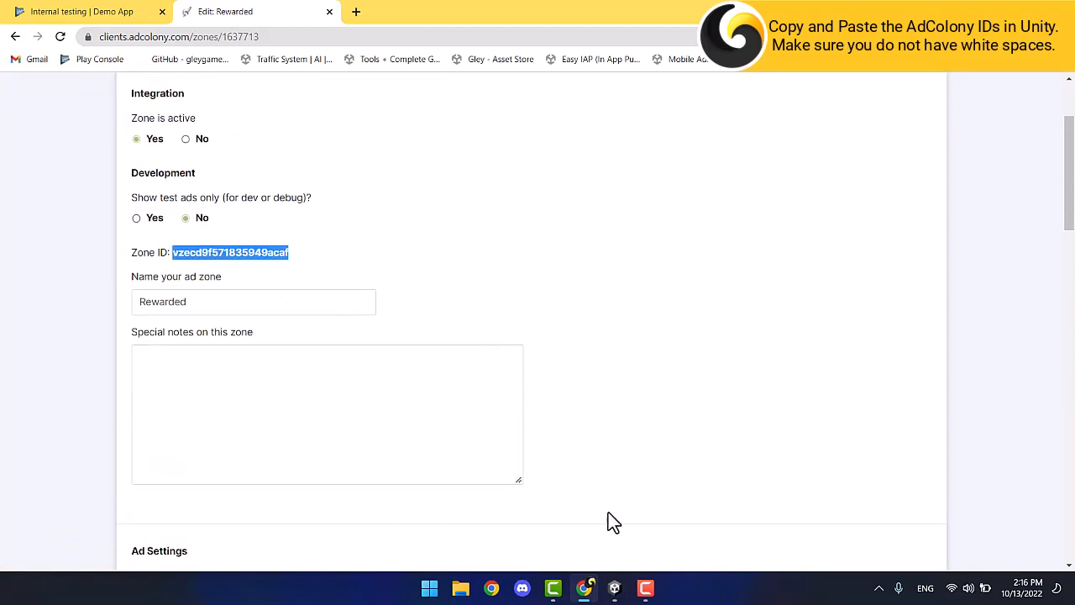
pyautogui.click(614, 588)
pyautogui.click(200, 283)
pyautogui.hotkey('ctrl', 'v')
# Save and close the Mobile Ads settings, then reveal the CS0619 console error in ADCPluginInfo.cs.
pyautogui.scroll(-8, 200, 286)
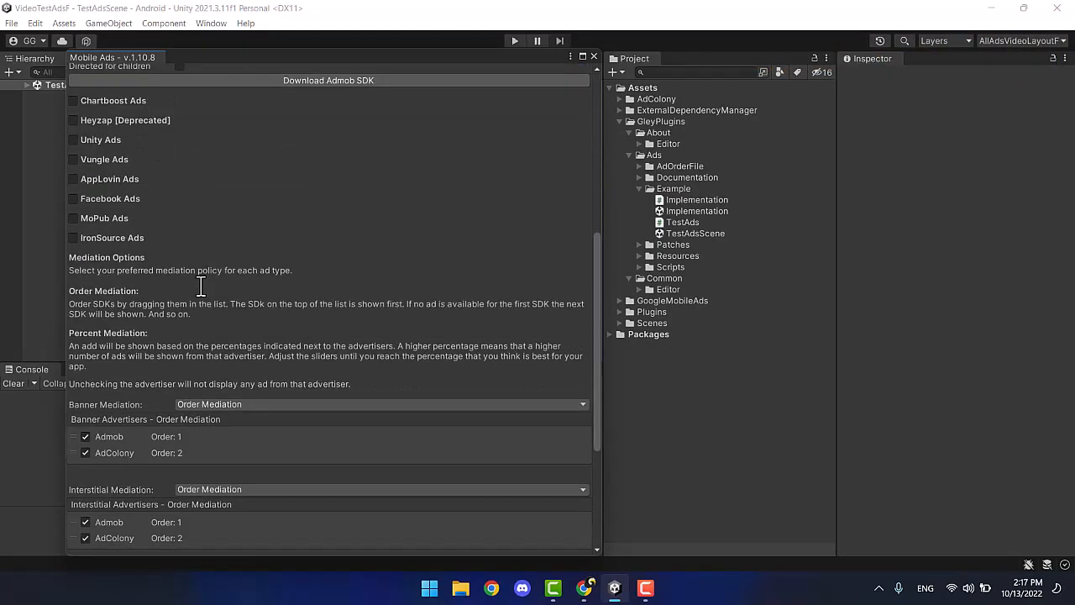
pyautogui.scroll(-5, 201, 286)
pyautogui.click(336, 520)
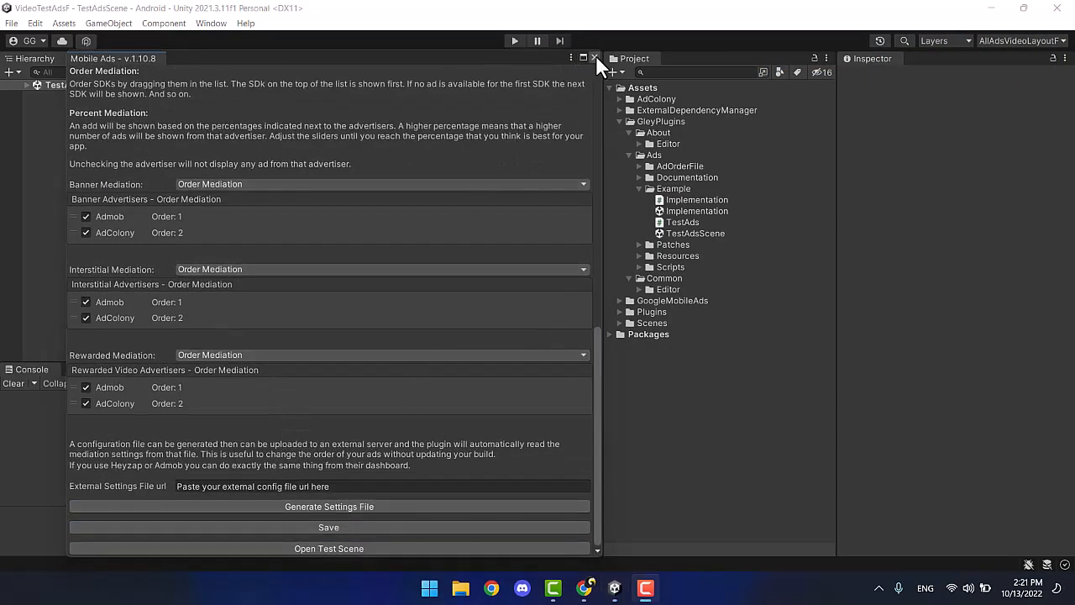
pyautogui.click(593, 57)
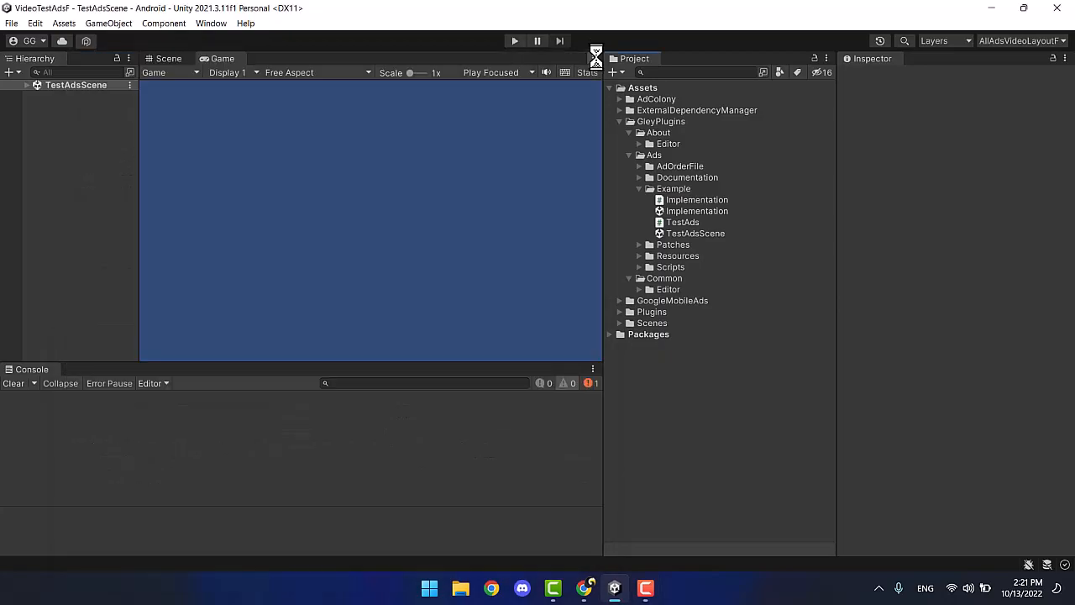
pyautogui.click(739, 379)
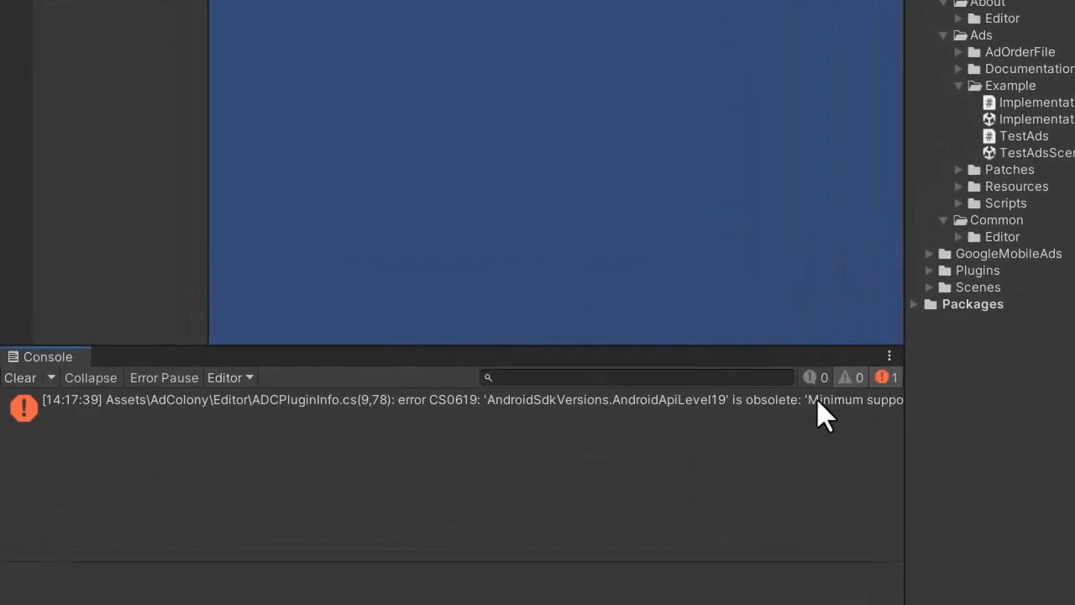
# Change AndroidApiLevel19 to AndroidApiLevel22 in ADCPluginInfo.cs, save, and close Visual Studio.
pyautogui.doubleClick(678, 403)
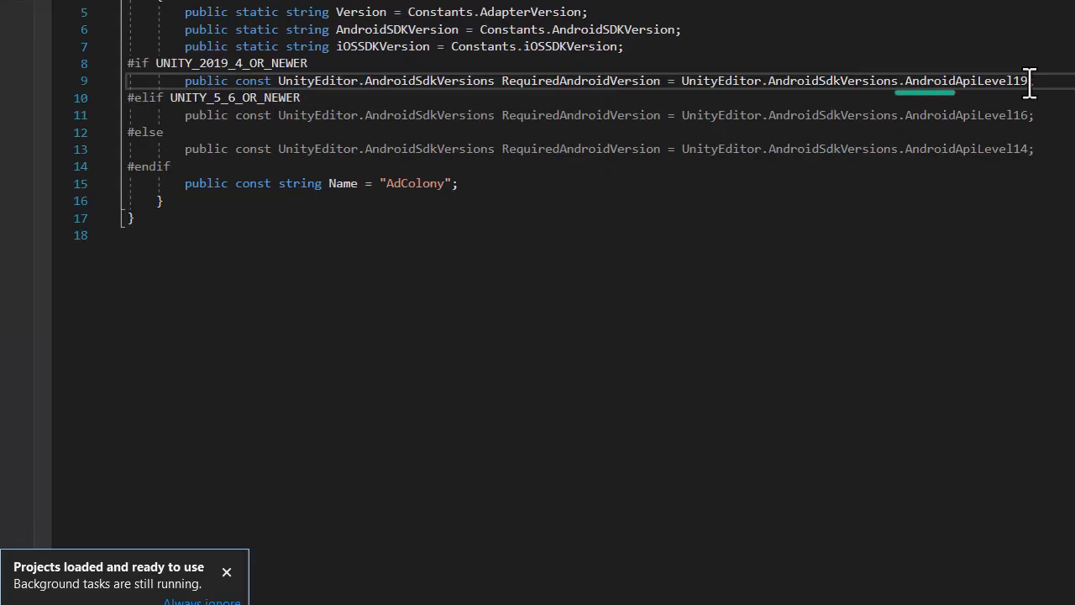
pyautogui.press('BackSpace')
pyautogui.press('BackSpace')
pyautogui.write('22')
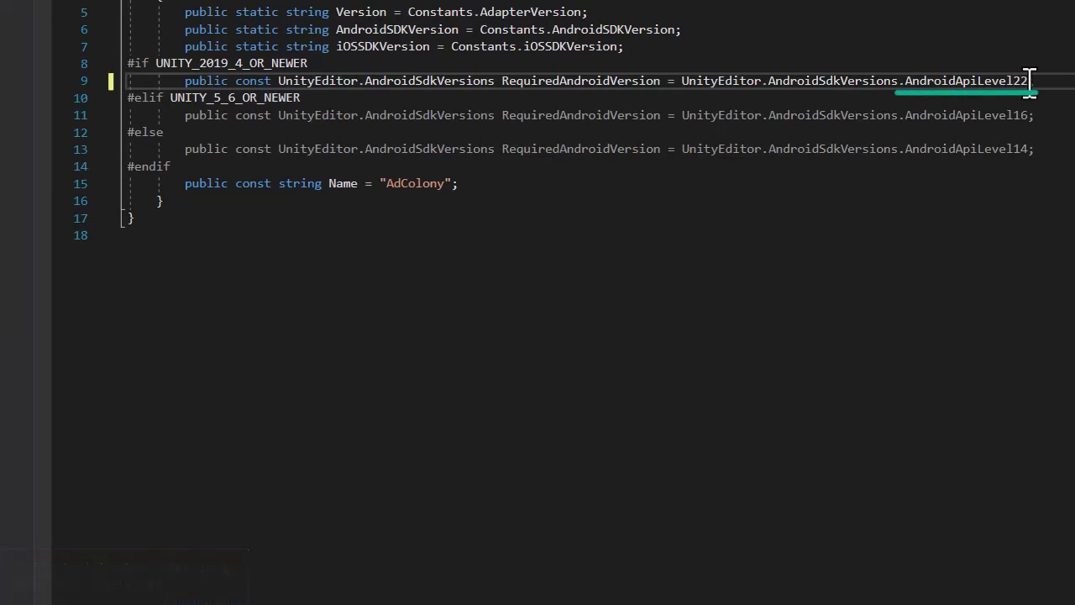
pyautogui.write(';')
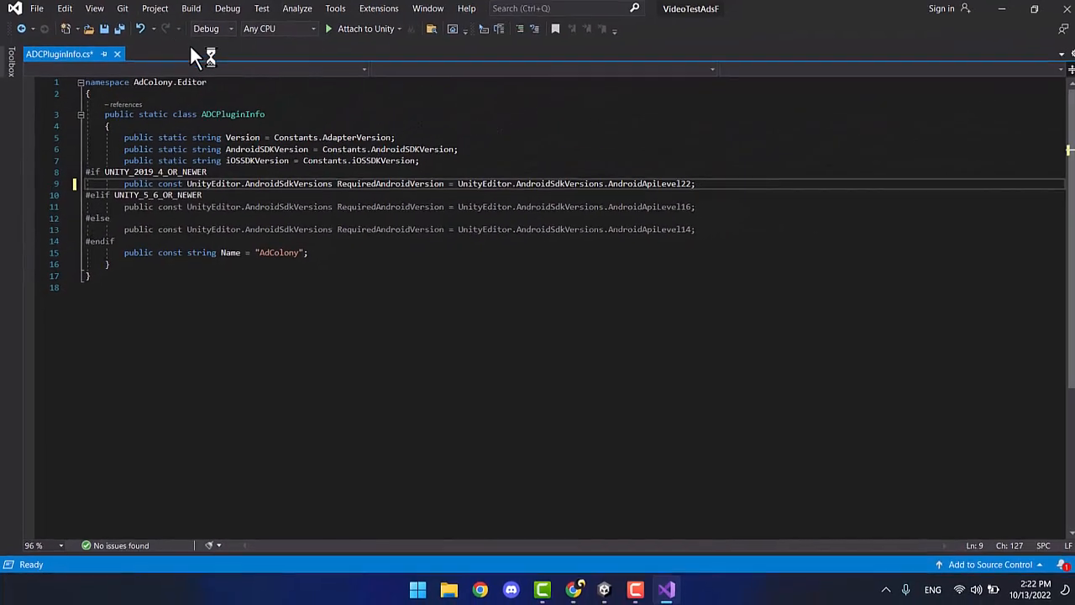
pyautogui.click(108, 33)
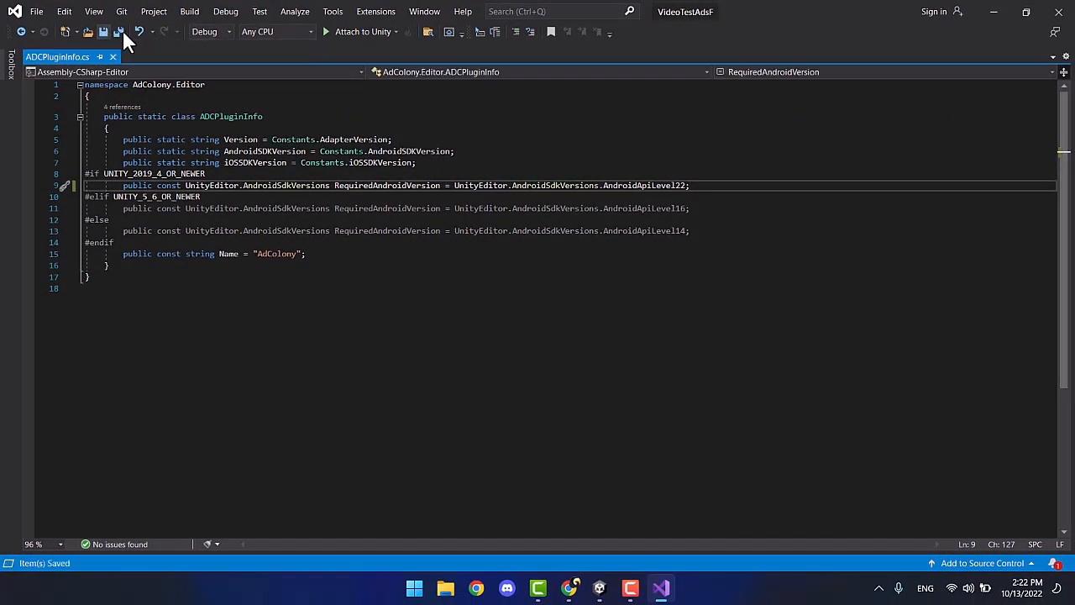
pyautogui.click(1058, 11)
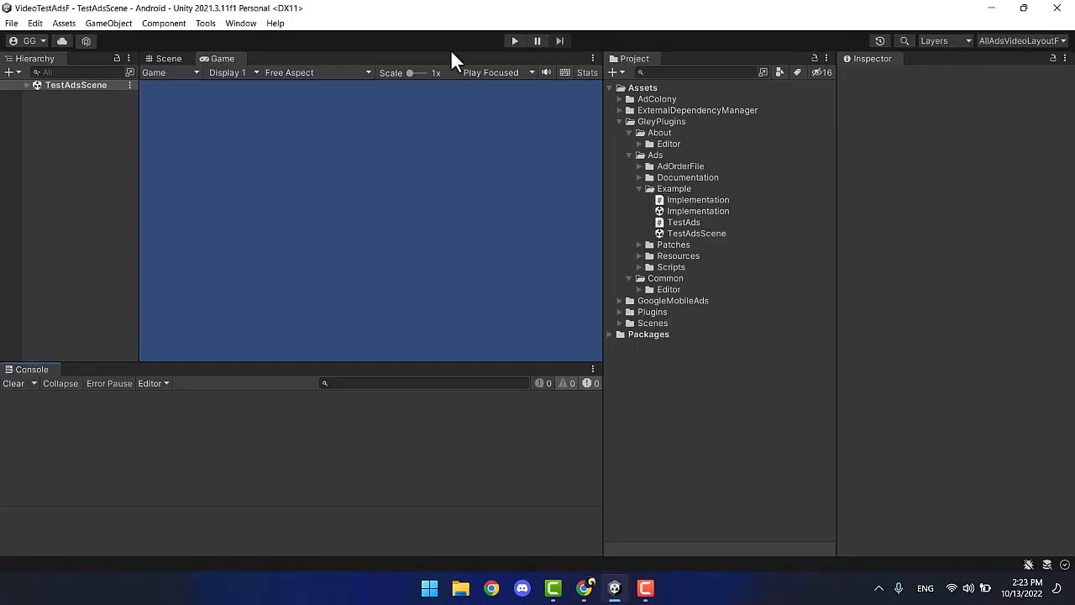
# Force-resolve via Assets > External Dependency Manager > Android Resolver and dismiss Resolution Succeeded.
pyautogui.click(64, 22)
pyautogui.moveTo(196, 365)
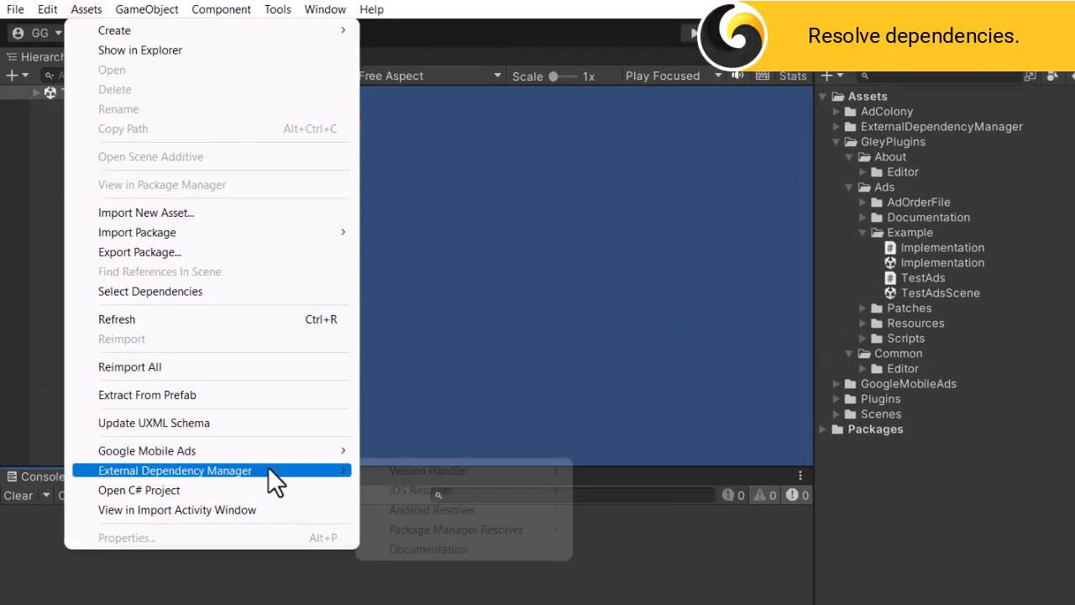
pyautogui.moveTo(401, 506)
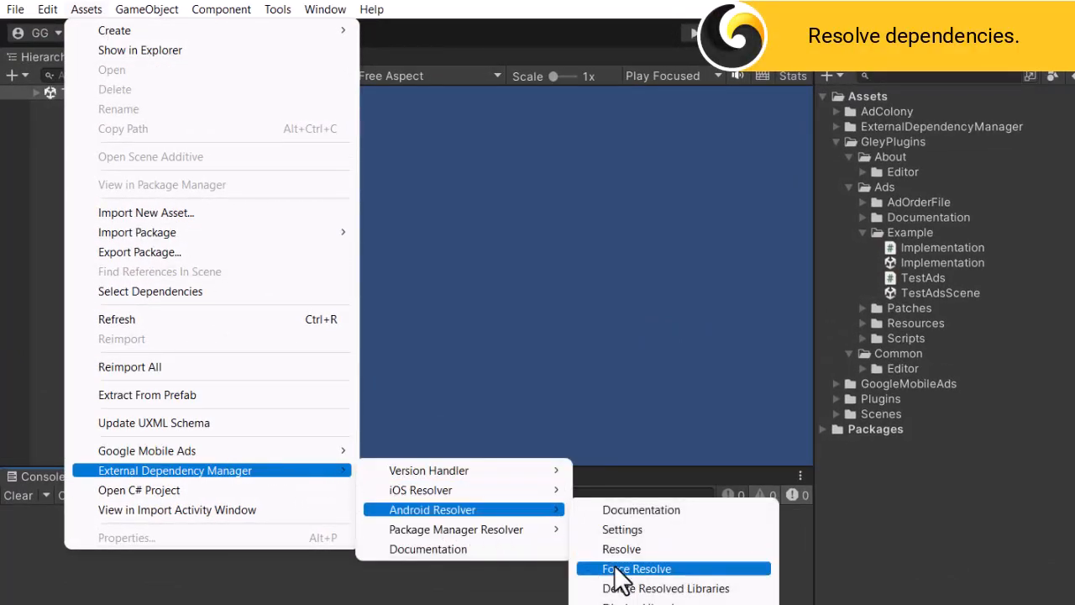
pyautogui.click(615, 569)
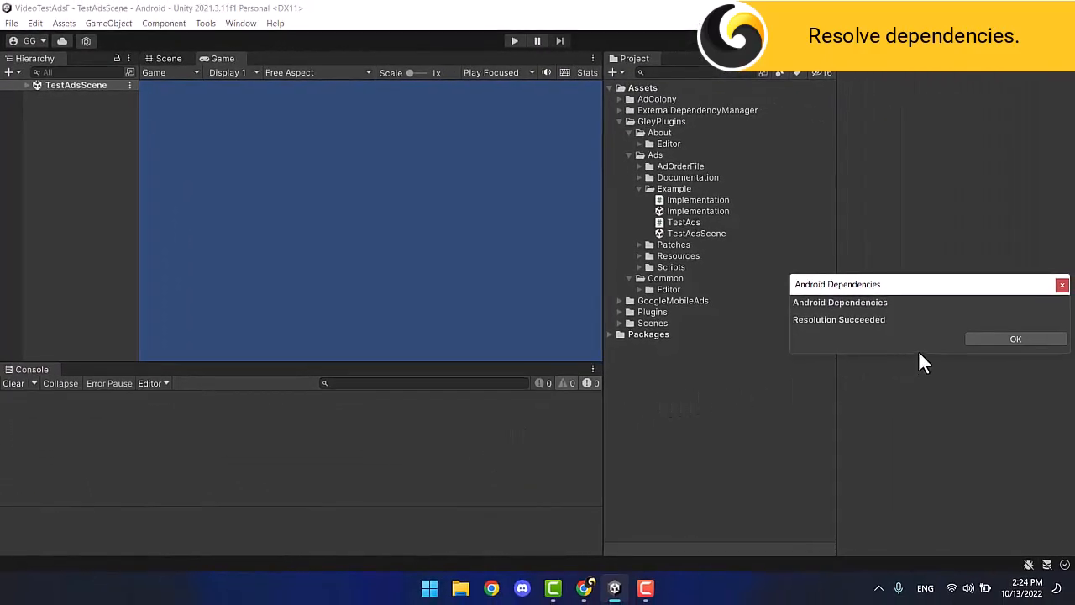
pyautogui.click(979, 338)
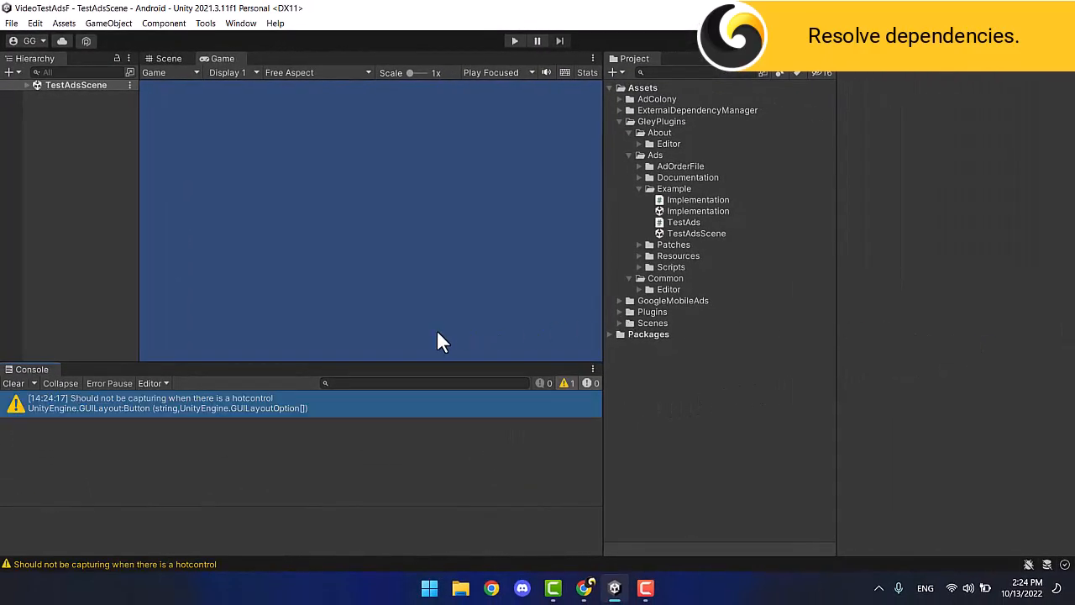
# Clear the Console and open Android Player Settings from Build Settings.
pyautogui.click(12, 383)
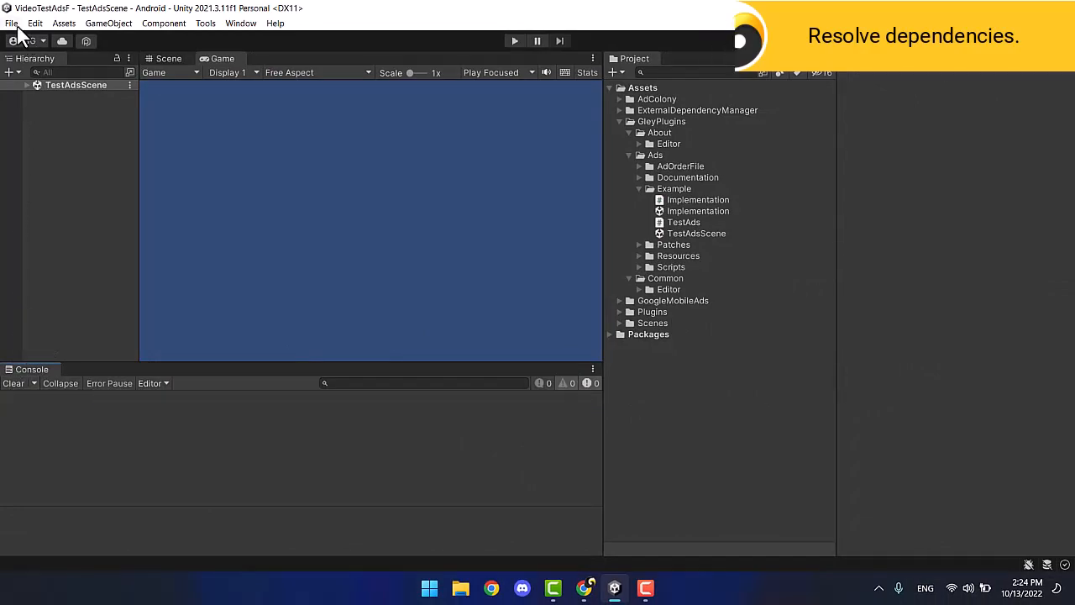
pyautogui.click(12, 23)
pyautogui.click(72, 188)
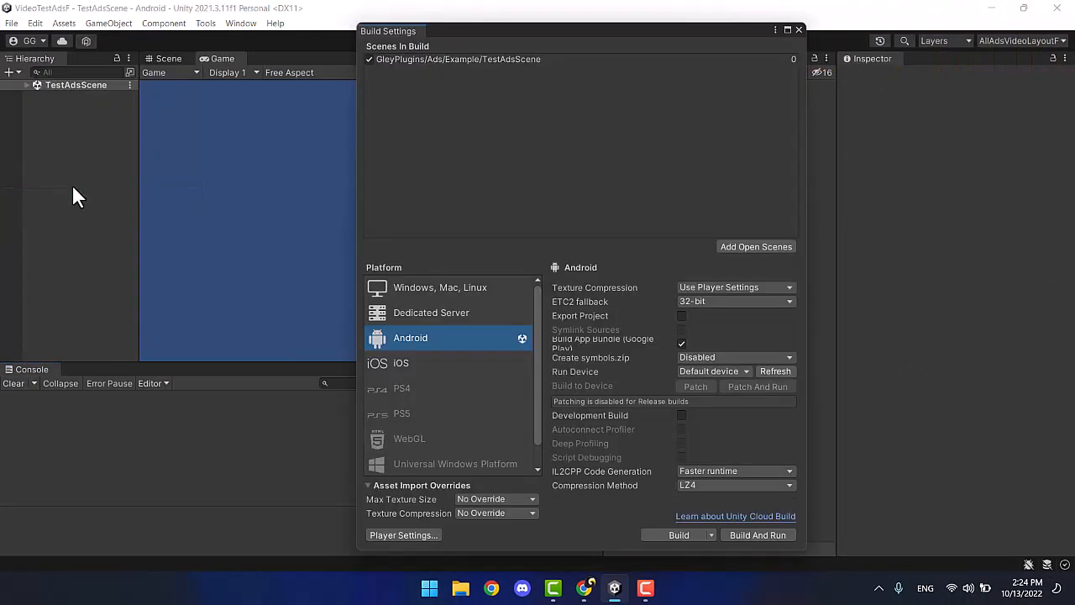
pyautogui.click(393, 534)
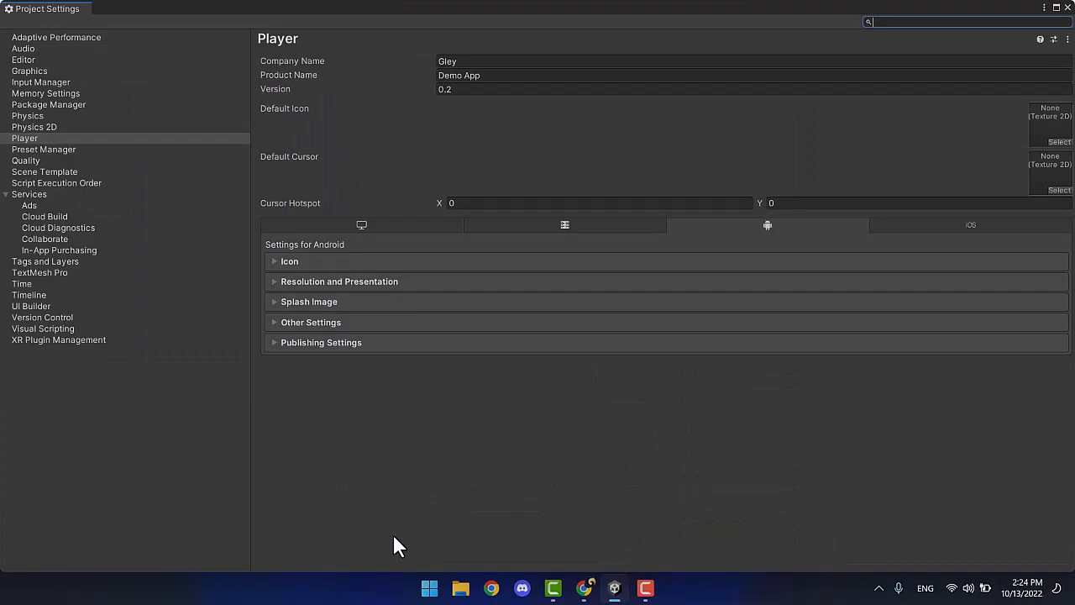
# In Other Settings, set Version to 0.3 and Bundle Version Code to 3.
pyautogui.click(323, 321)
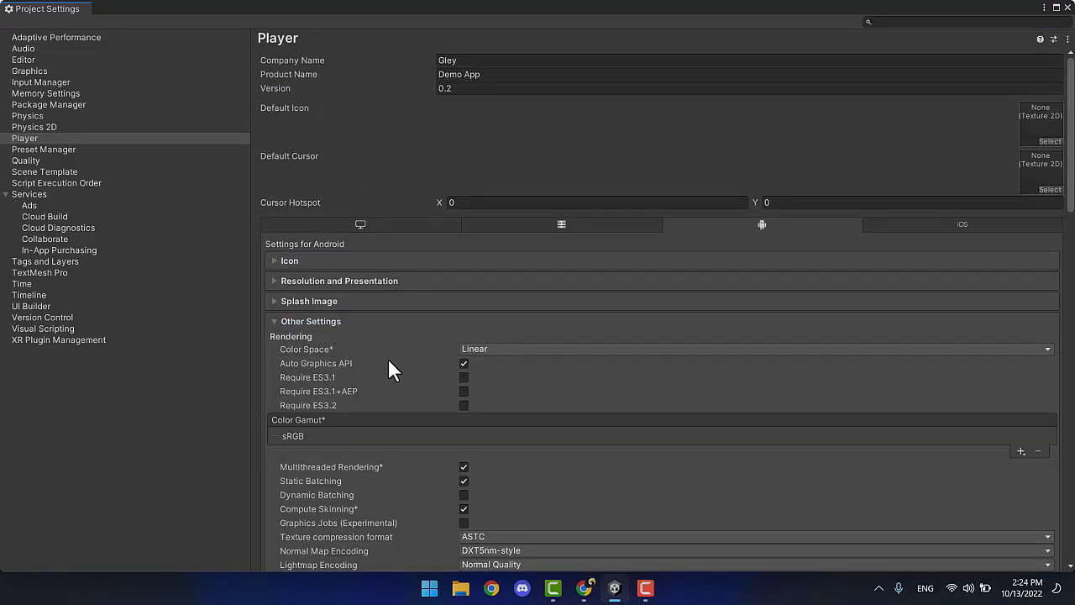
pyautogui.scroll(-5, 388, 361)
pyautogui.scroll(-3, 388, 361)
pyautogui.click(499, 383)
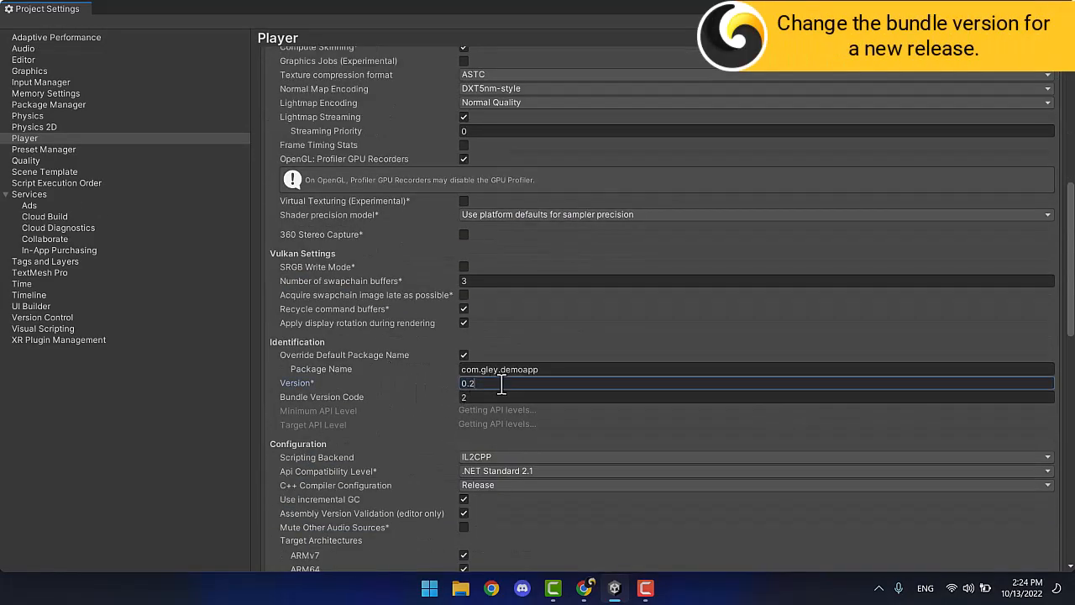
pyautogui.press('BackSpace')
pyautogui.write('3')
pyautogui.click(485, 396)
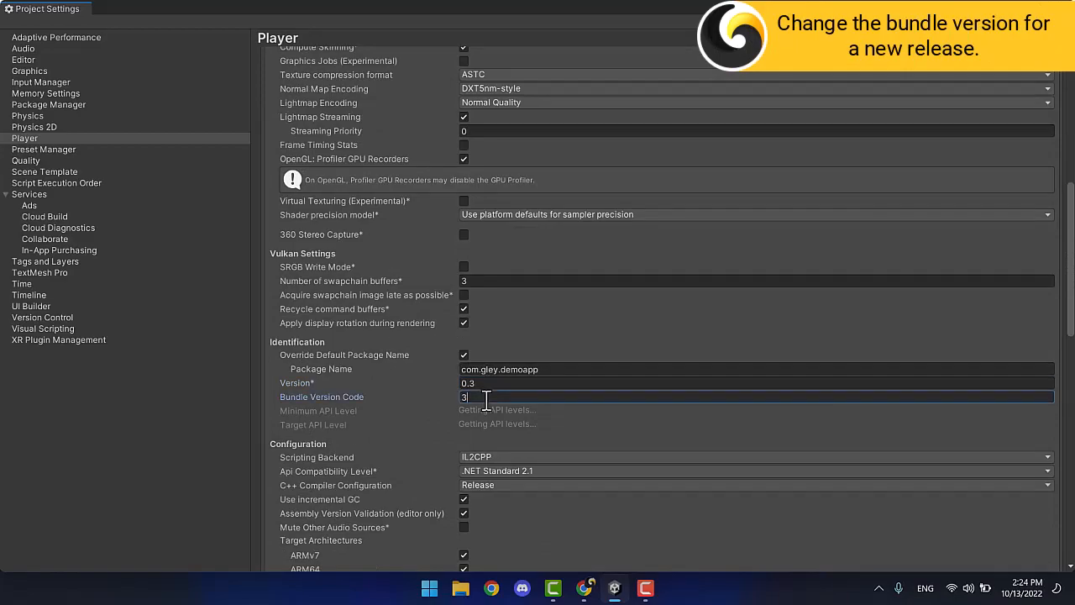
# Check the custom signing keystore in Publishing Settings, then collapse it.
pyautogui.scroll(-5, 483, 399)
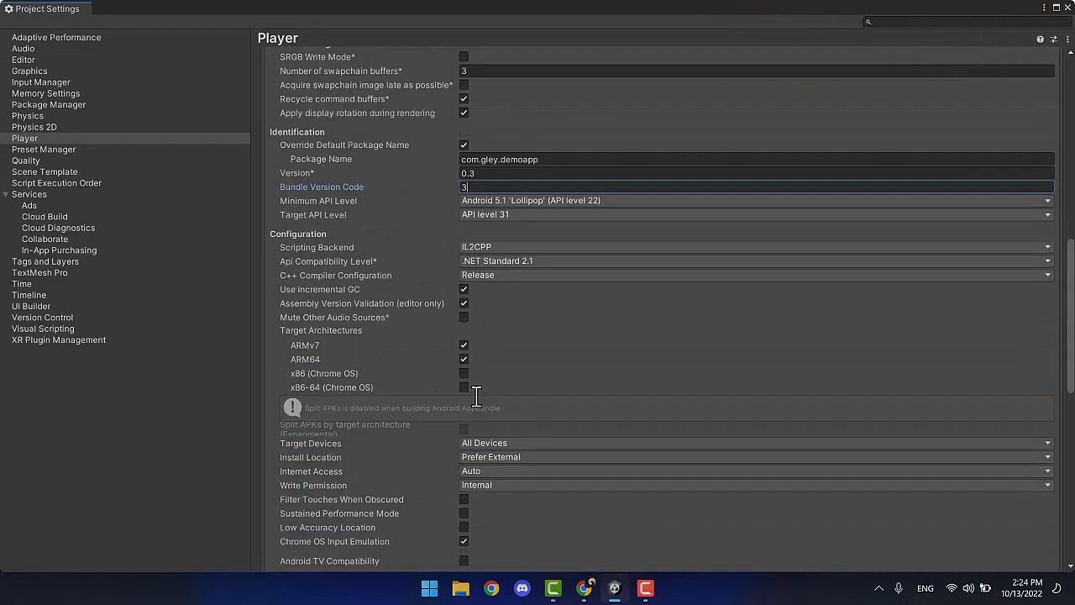
pyautogui.scroll(-8, 476, 395)
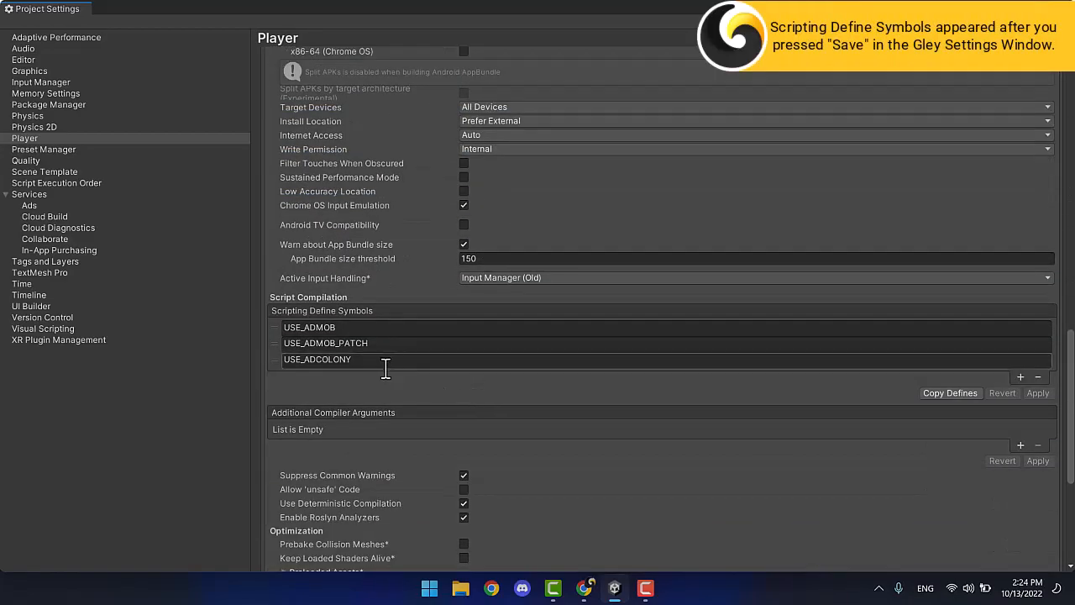
pyautogui.scroll(-7, 388, 378)
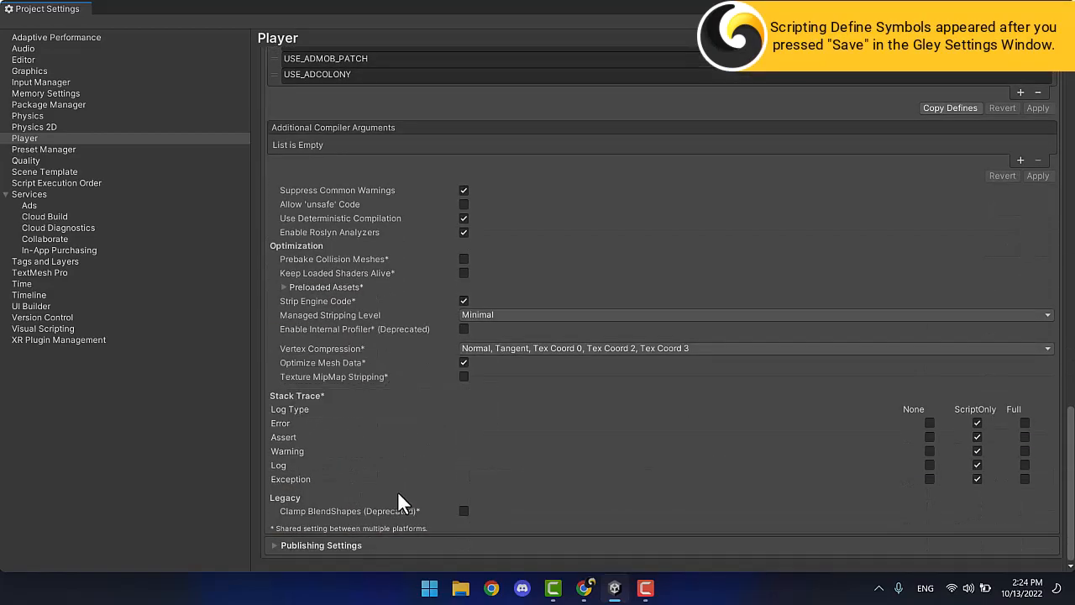
pyautogui.click(388, 545)
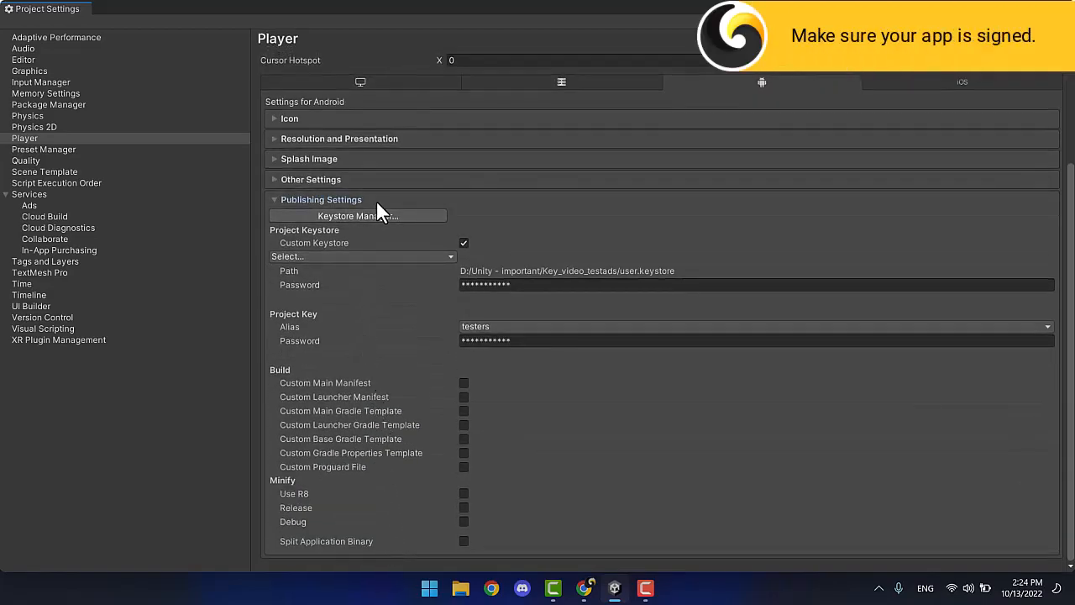
pyautogui.click(377, 201)
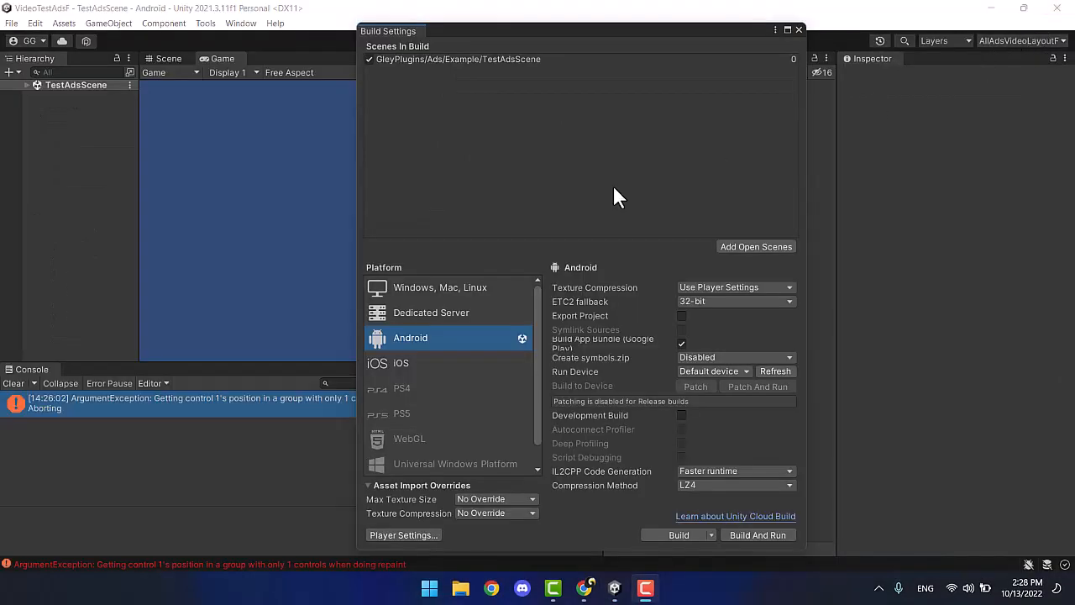
# Clear the Console, build the app bundle as demo3.aab, and switch to Play Console.
pyautogui.click(21, 383)
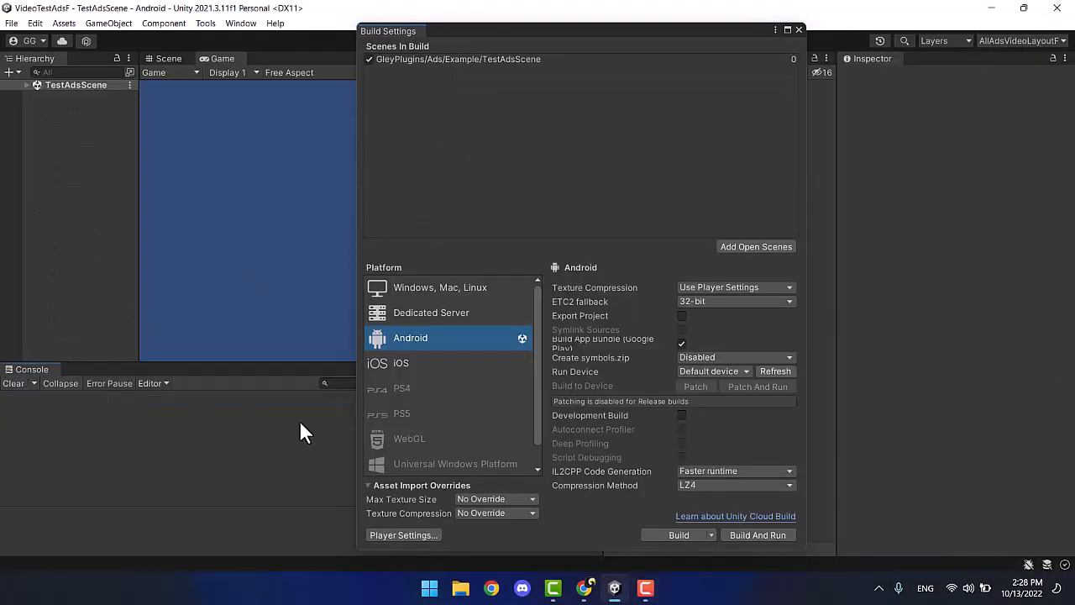
pyautogui.click(652, 531)
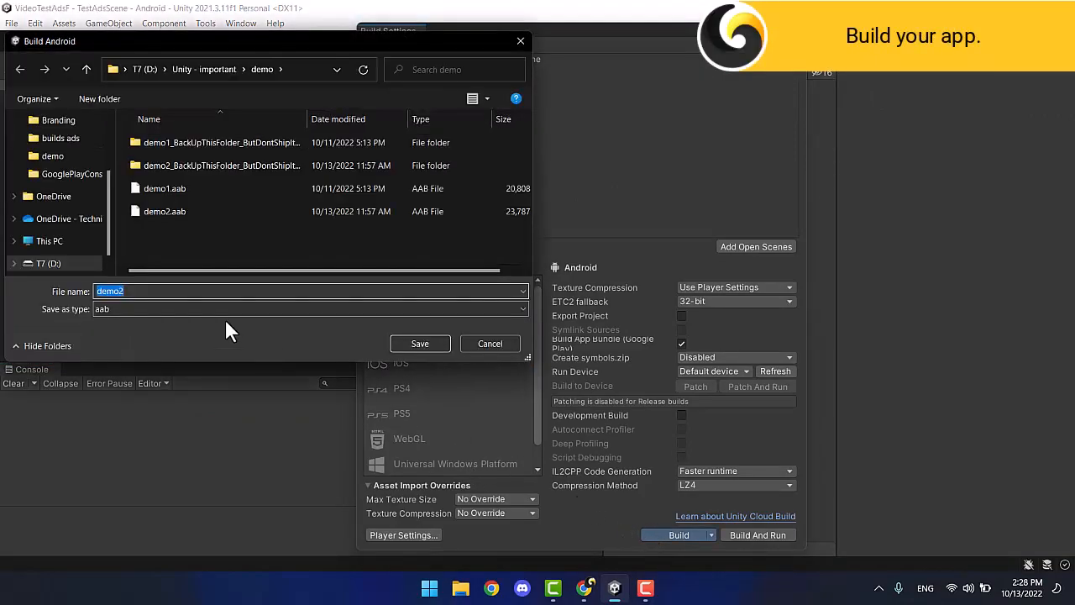
pyautogui.click(144, 292)
pyautogui.press('BackSpace')
pyautogui.write('3')
pyautogui.click(424, 343)
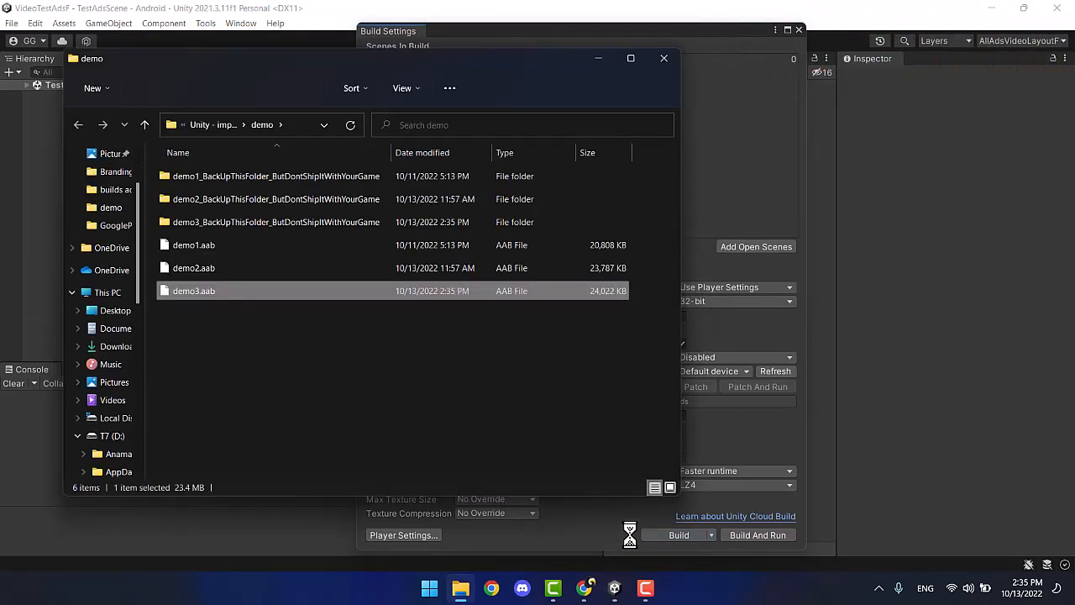
pyautogui.click(584, 590)
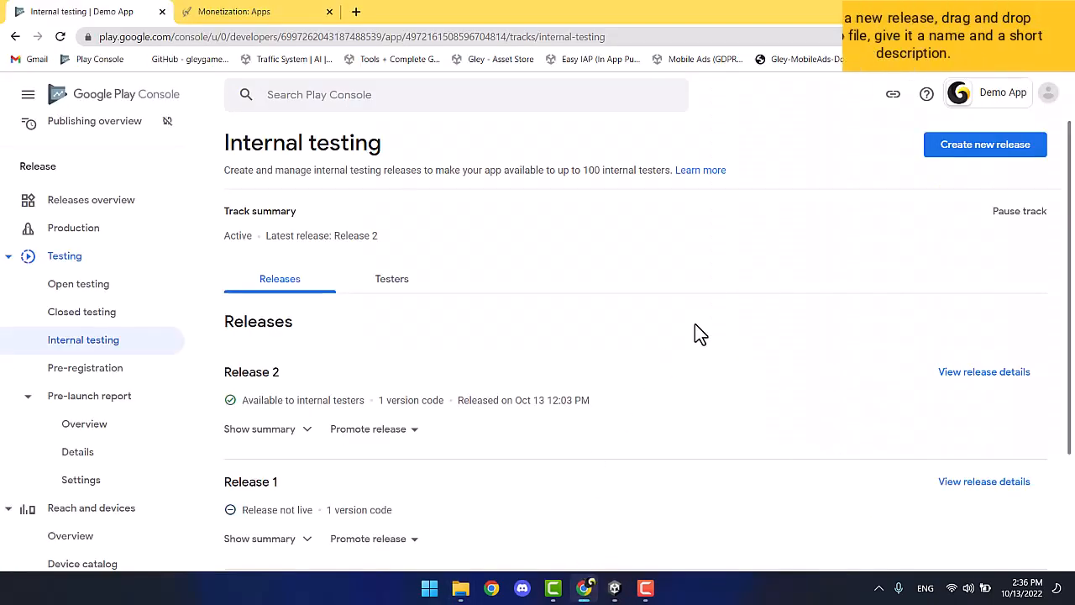
# Create a new internal testing release and upload demo3.aab into its app bundles.
pyautogui.click(974, 149)
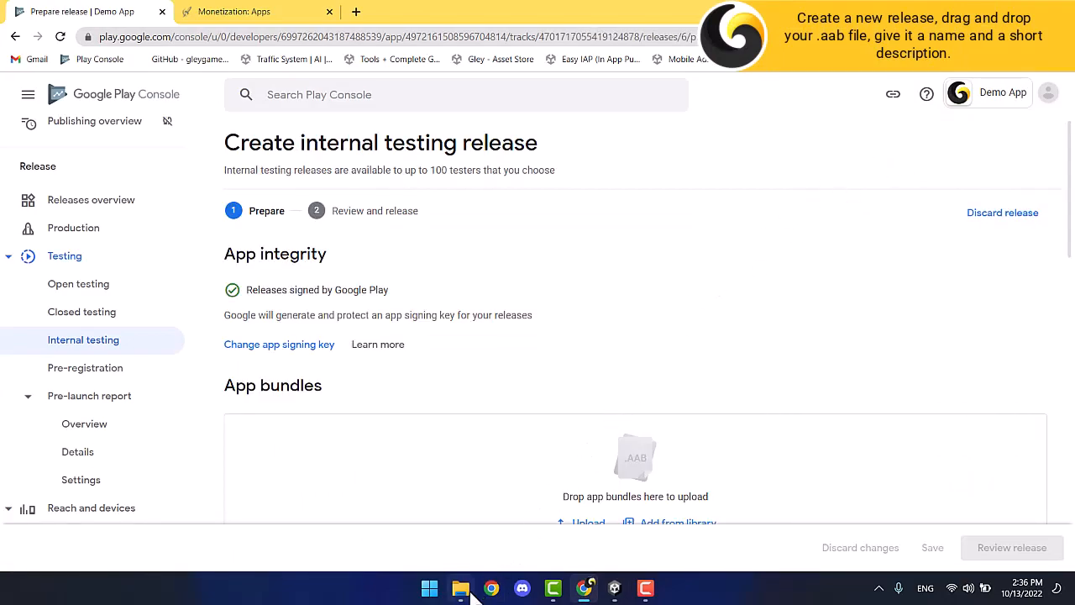
pyautogui.click(462, 589)
pyautogui.moveTo(210, 292); pyautogui.dragTo(815, 484)
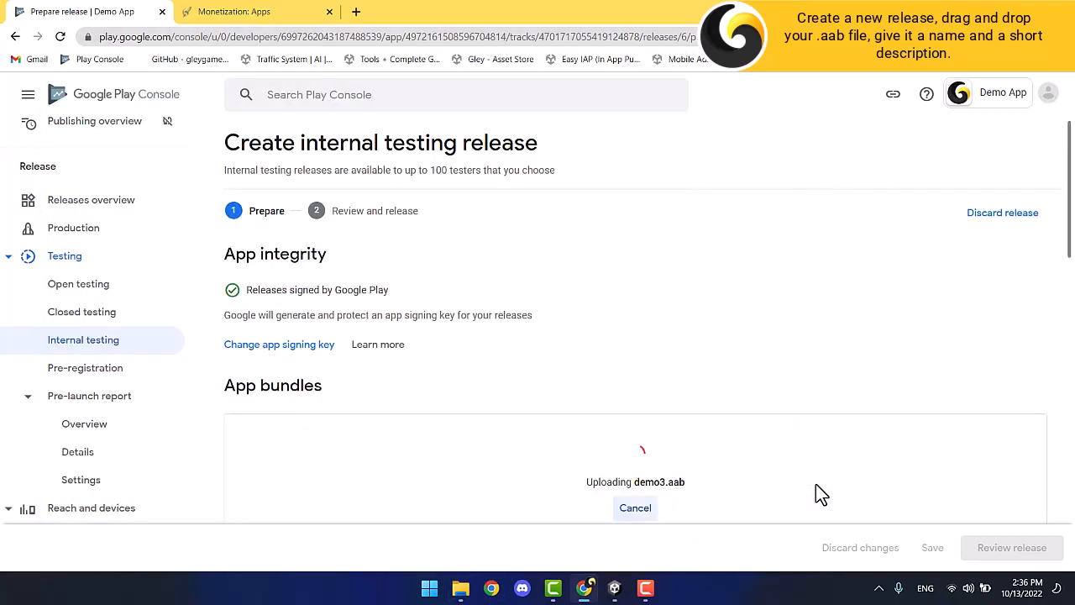
pyautogui.scroll(-2, 816, 483)
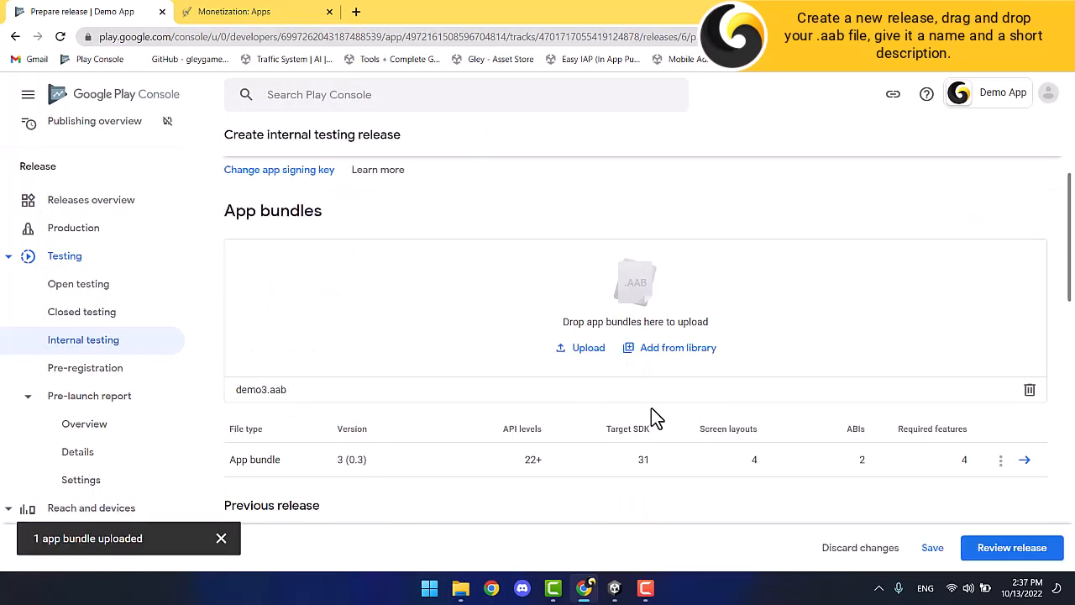
pyautogui.scroll(-3, 653, 411)
pyautogui.scroll(-5, 652, 411)
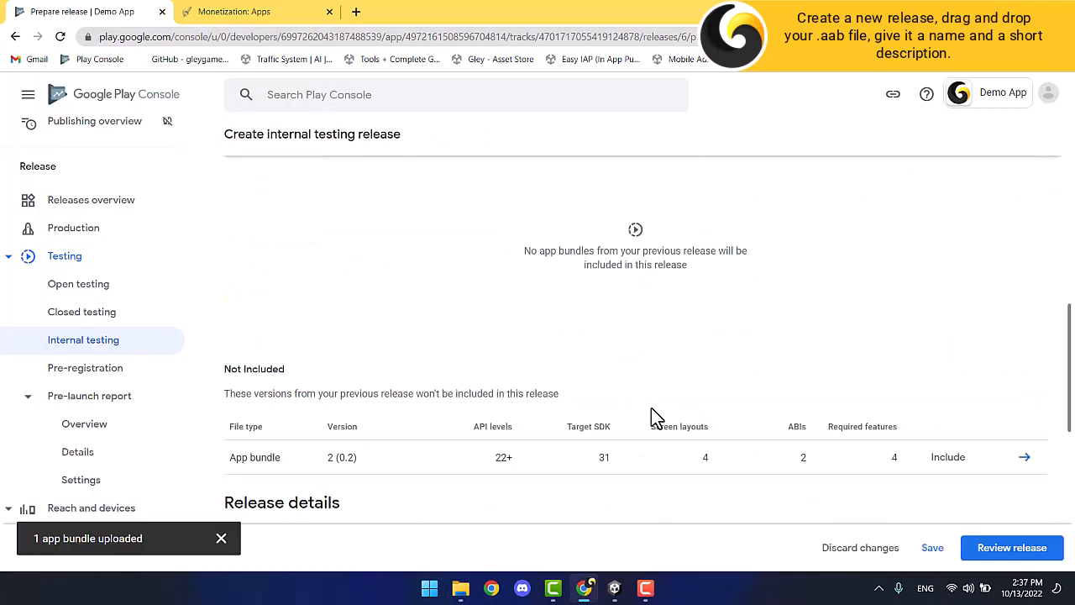
# Name the release 'Release 3', add notes 'Test Admob and AdColony', and save.
pyautogui.click(590, 378)
pyautogui.write('R')
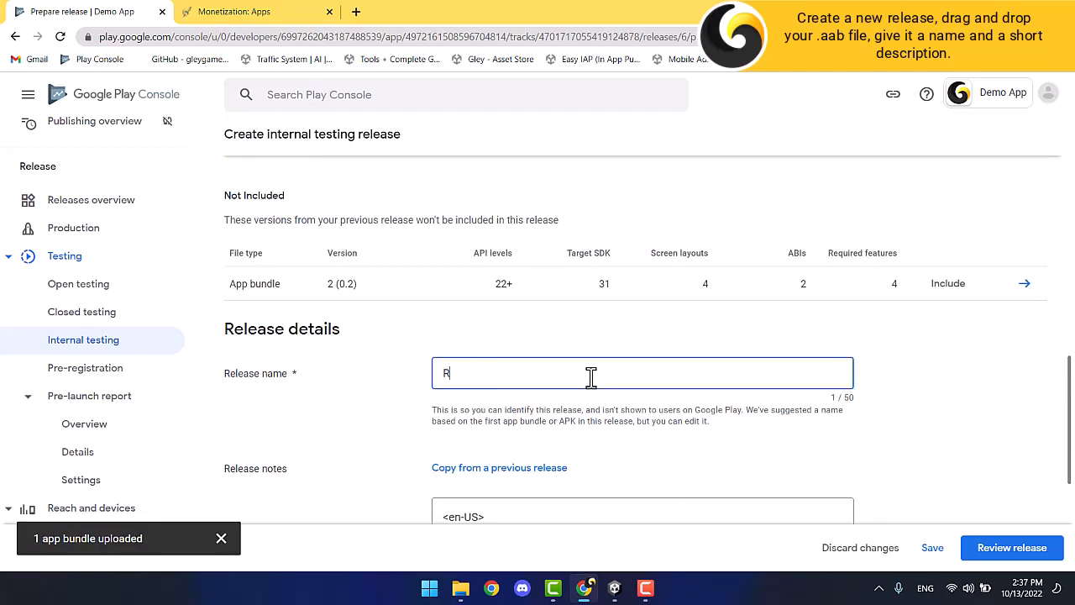
pyautogui.write('elease 3')
pyautogui.scroll(-2, 594, 382)
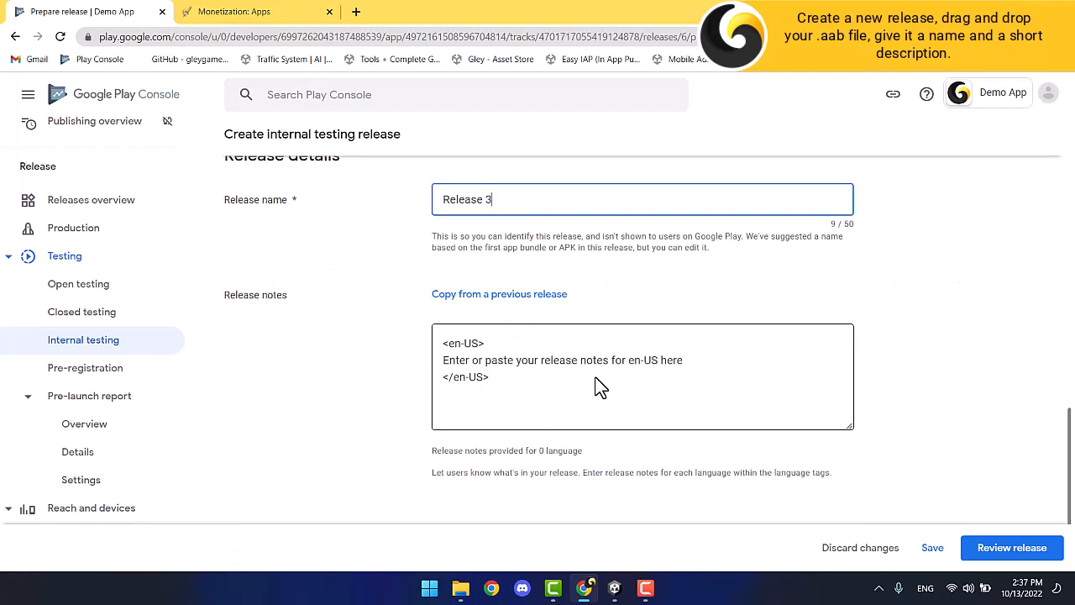
pyautogui.tripleClick(572, 360)
pyautogui.write('Test Admob and')
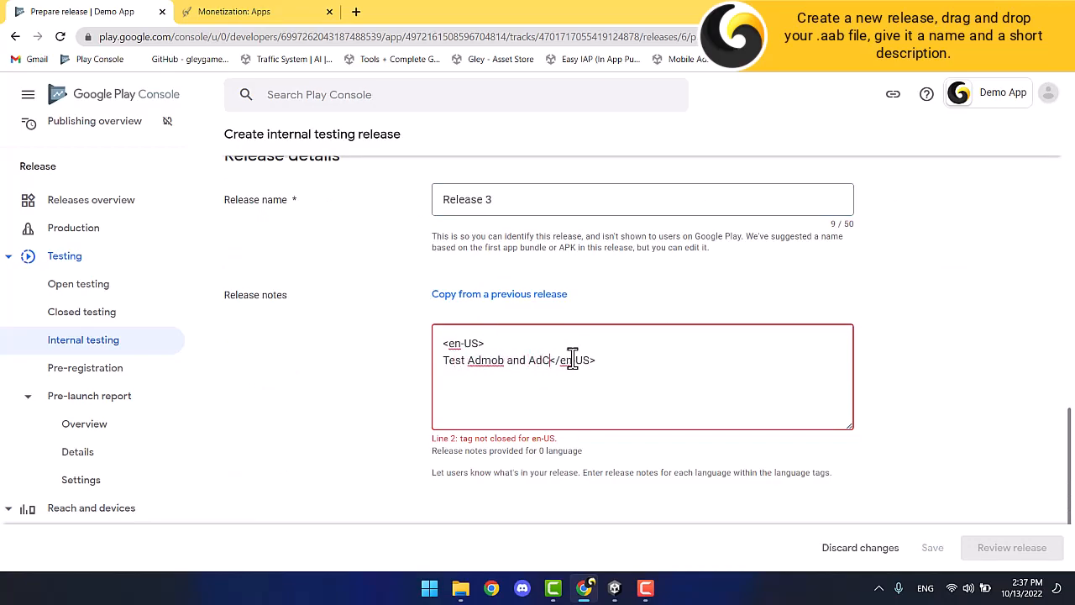
pyautogui.write(' AdColony')
pyautogui.press('Return')
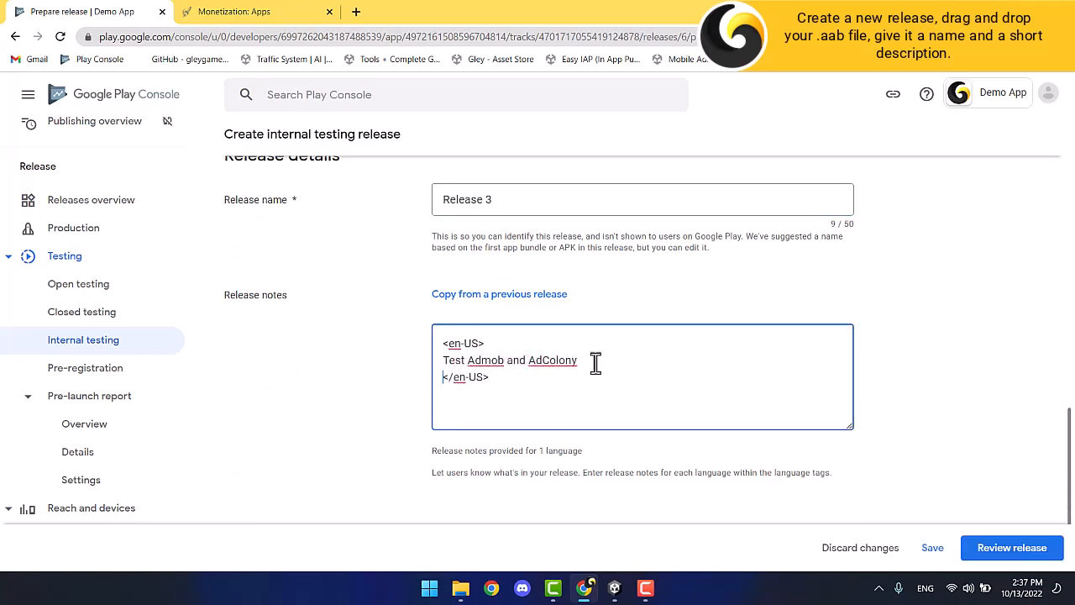
pyautogui.scroll(-1, 895, 458)
pyautogui.click(932, 549)
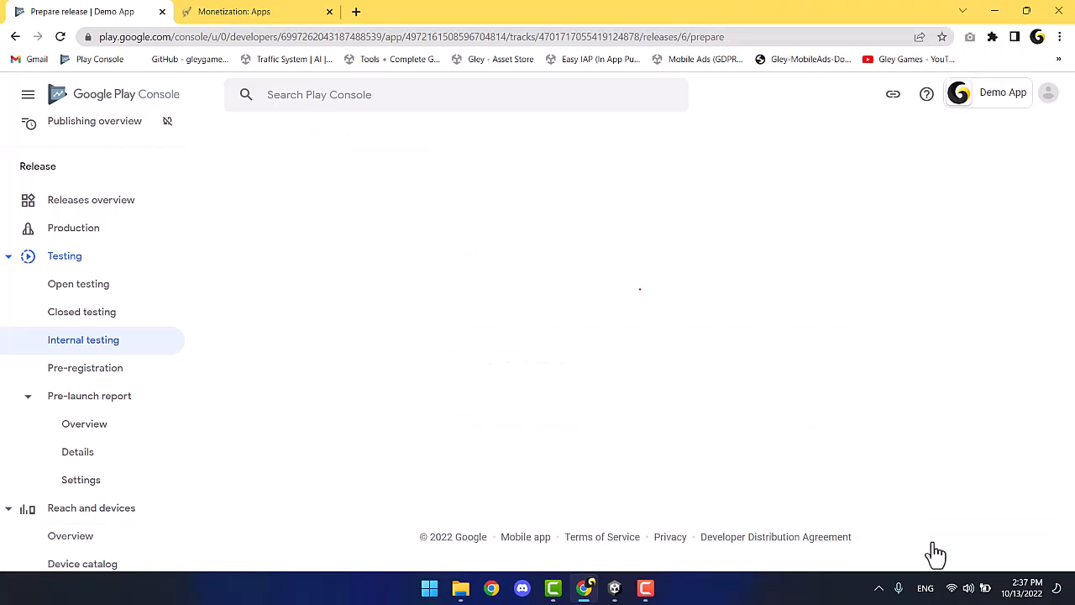
pyautogui.scroll(-10, 927, 508)
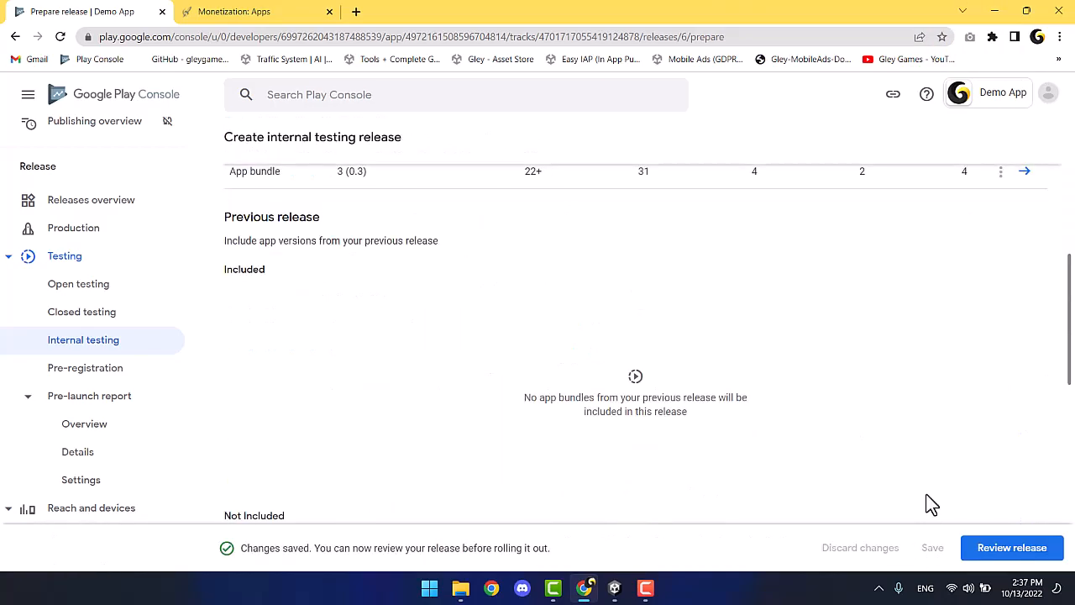
# Review Release 3 and roll it out to internal testing.
pyautogui.click(1018, 550)
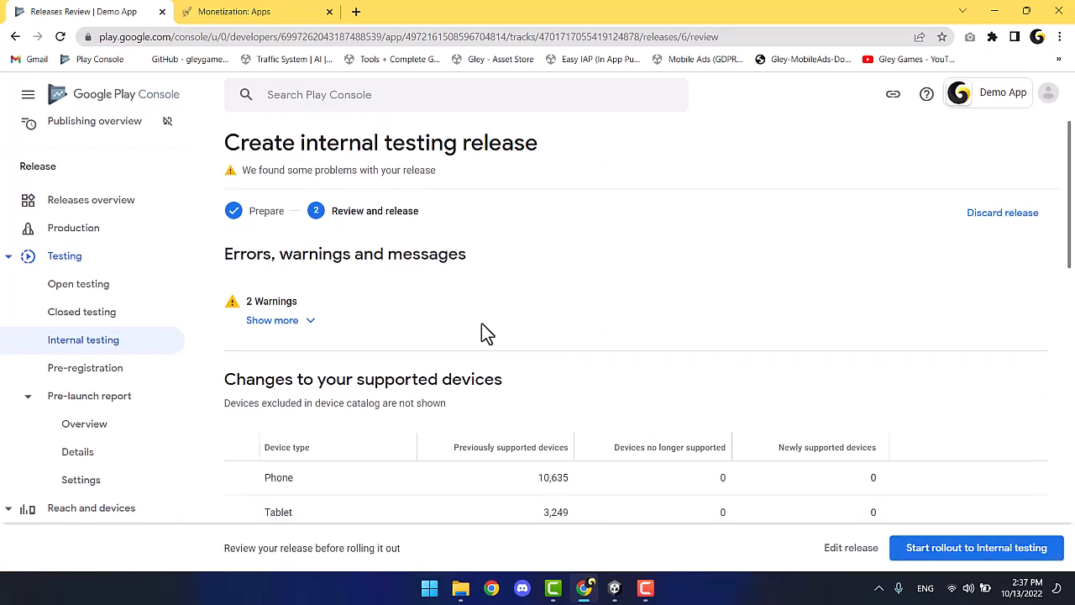
pyautogui.click(292, 327)
pyautogui.click(291, 329)
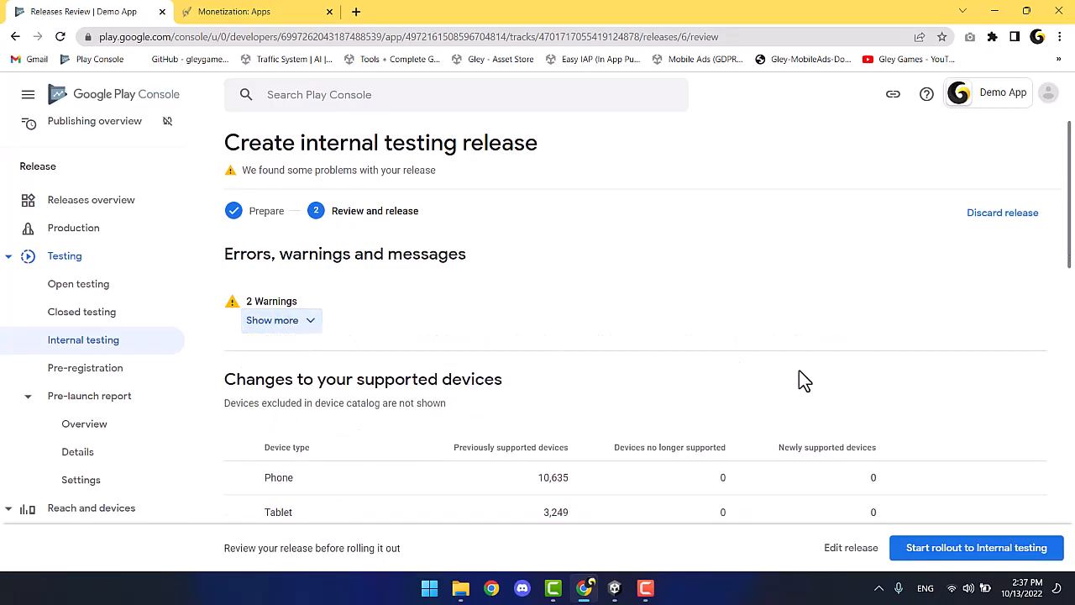
pyautogui.click(974, 547)
pyautogui.click(653, 373)
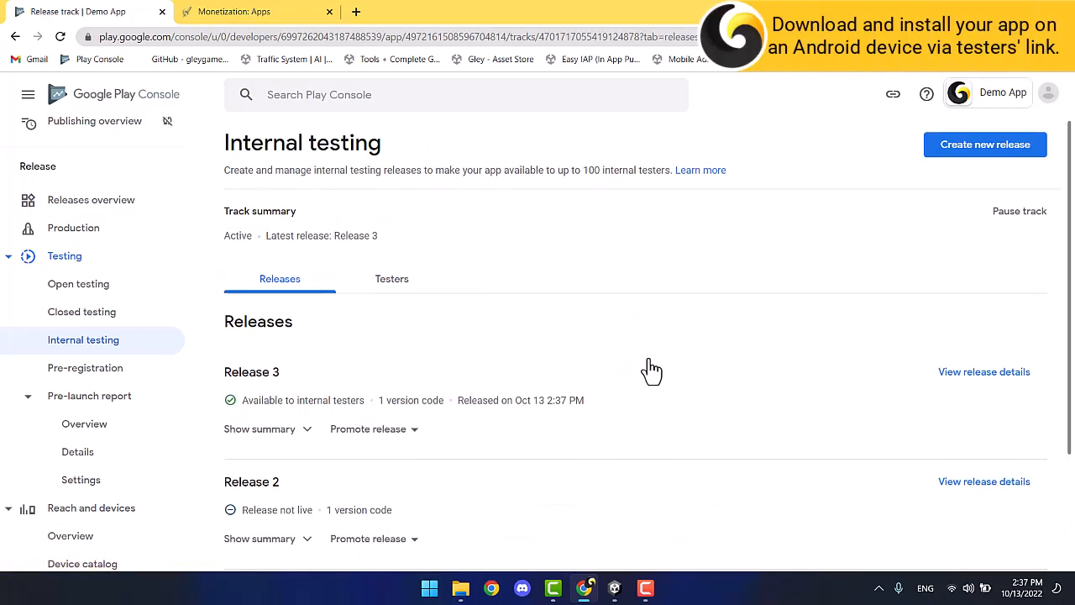
# Copy the testers' web join link from the Testers tab and open a new tab.
pyautogui.click(398, 280)
pyautogui.scroll(-5, 403, 278)
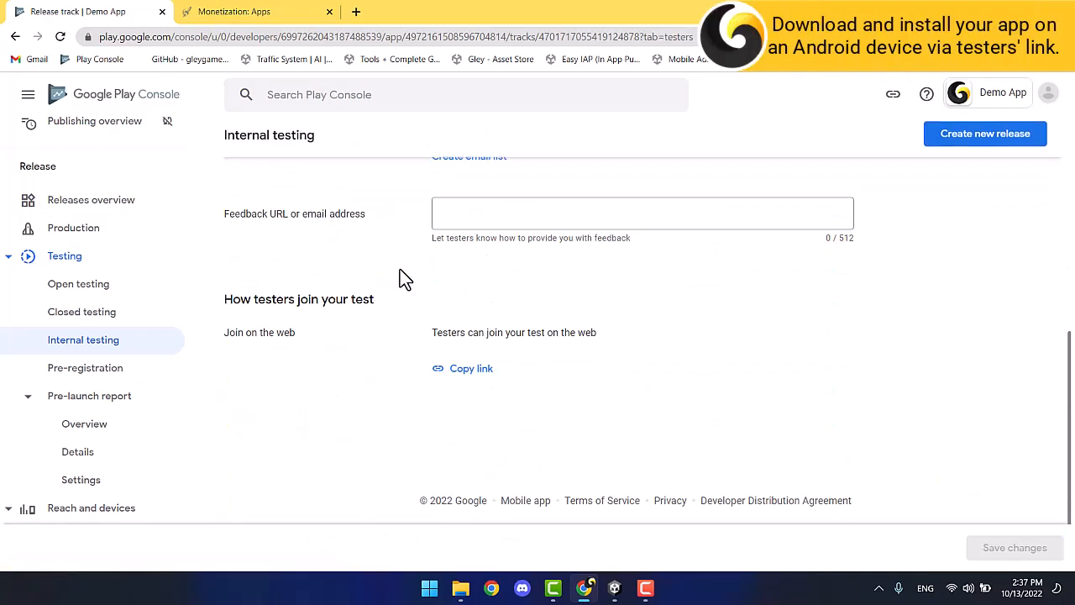
pyautogui.click(467, 377)
pyautogui.click(356, 12)
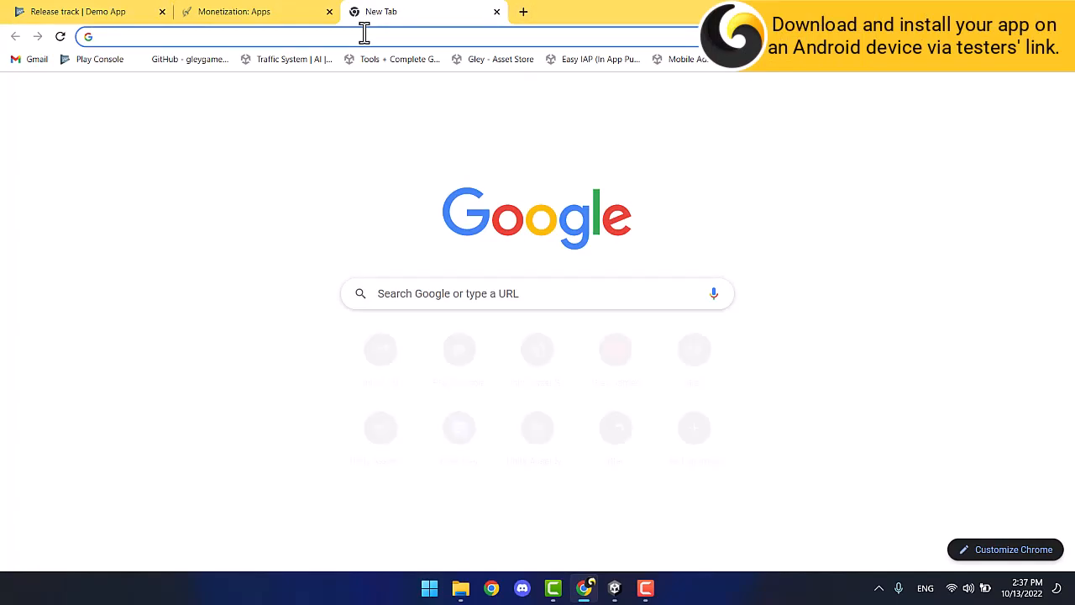
# Load the tester link and go to Demo App's Google Play install page.
pyautogui.hotkey('ctrl', 'v')
pyautogui.press('Return')
pyautogui.click(457, 340)
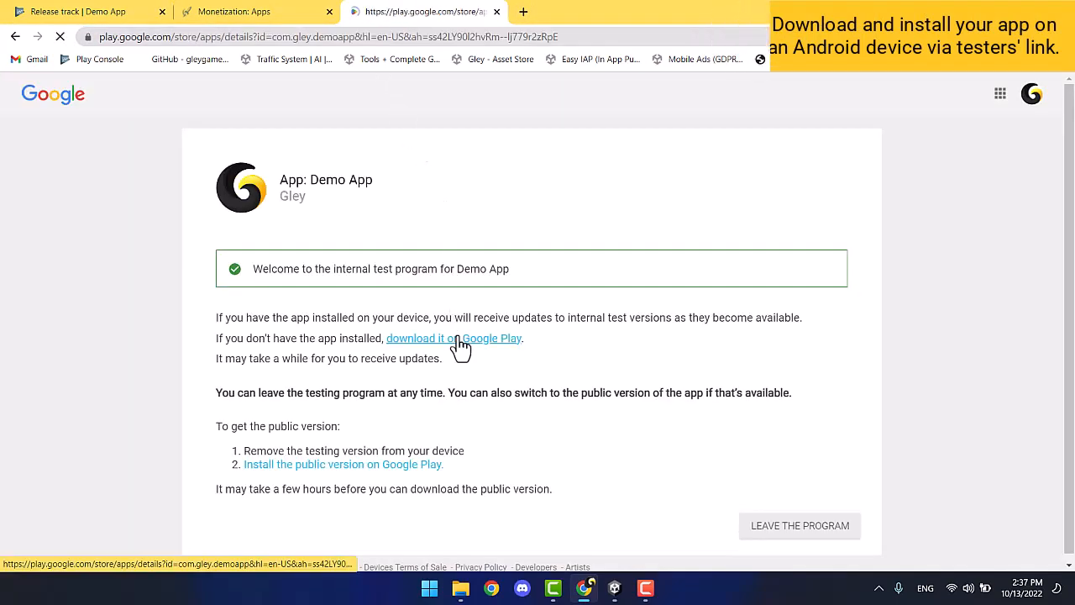
pyautogui.click(196, 340)
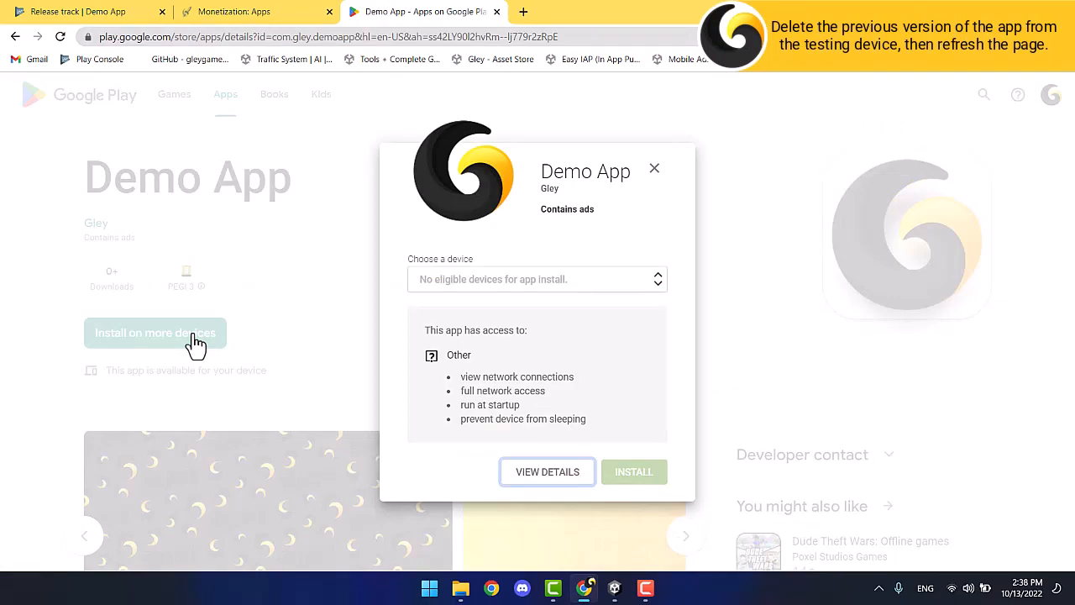
# Install Demo App on the Samsung SM-P610 tablet, confirming with the account password.
pyautogui.click(556, 282)
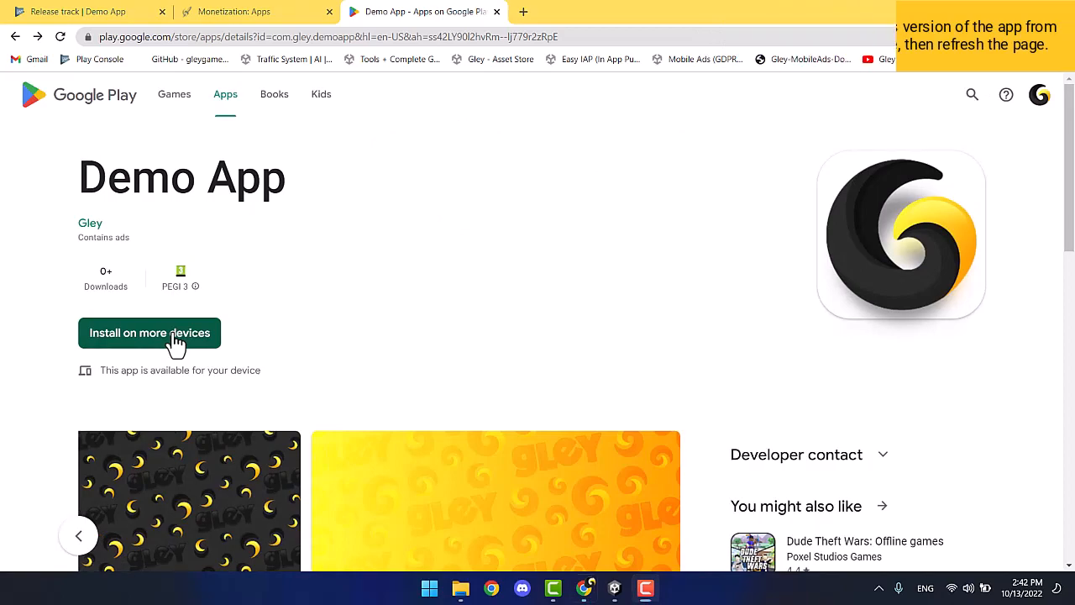
pyautogui.click(174, 334)
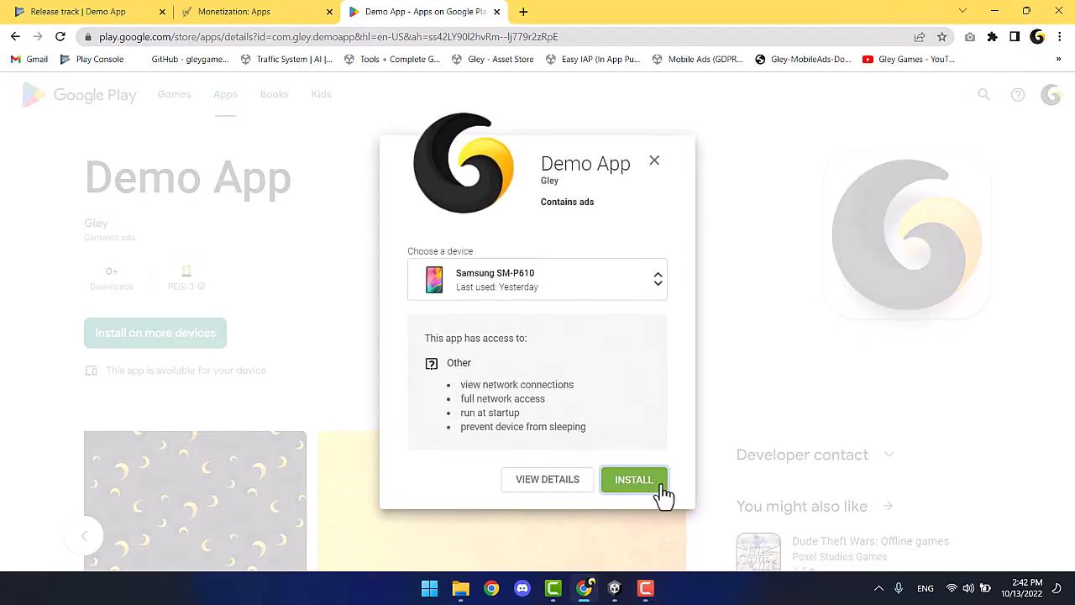
pyautogui.click(661, 490)
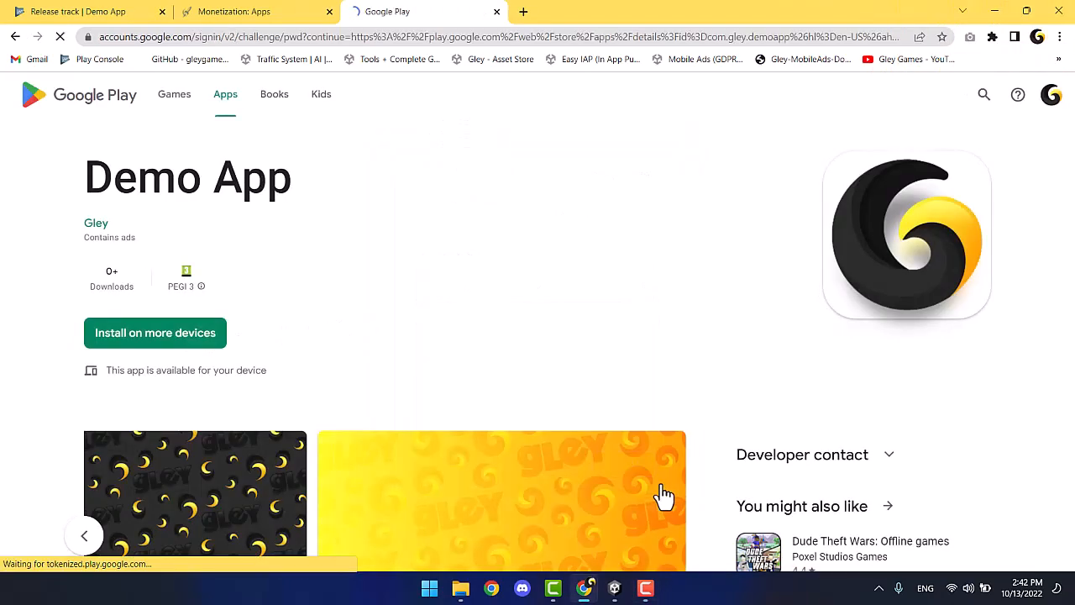
pyautogui.click(446, 334)
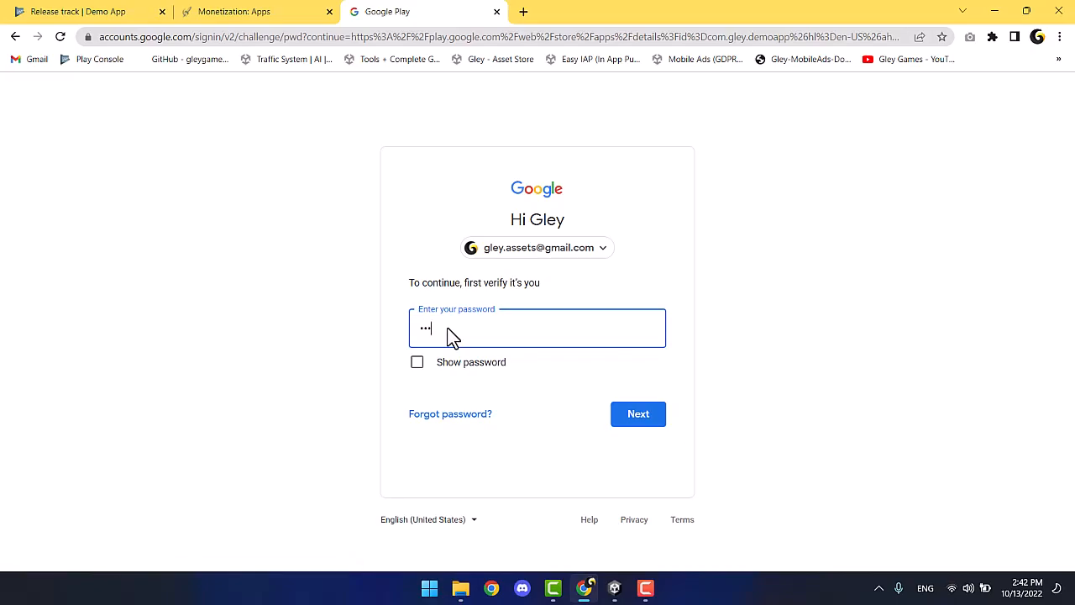
pyautogui.press('Return')
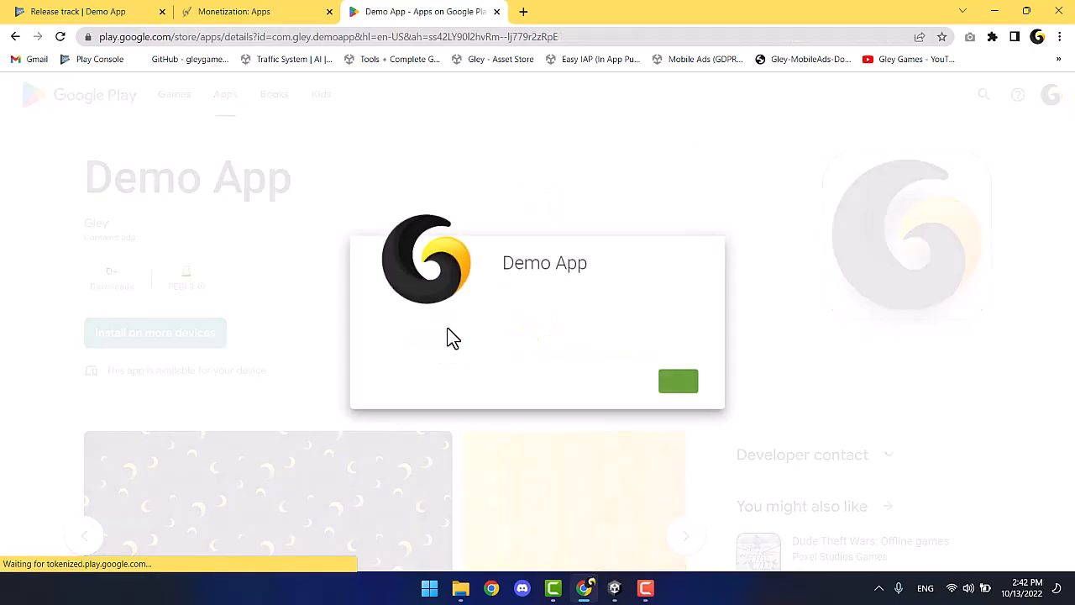
pyautogui.click(680, 384)
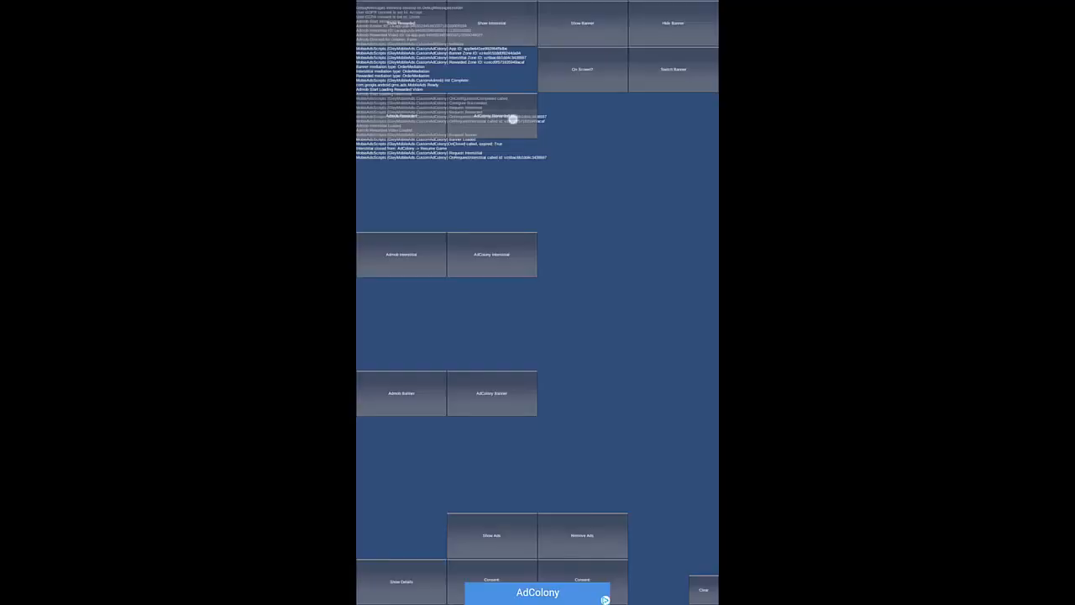
# Tap AdColony Rewarded in Demo App to play a rewarded ad.
pyautogui.click(513, 119)
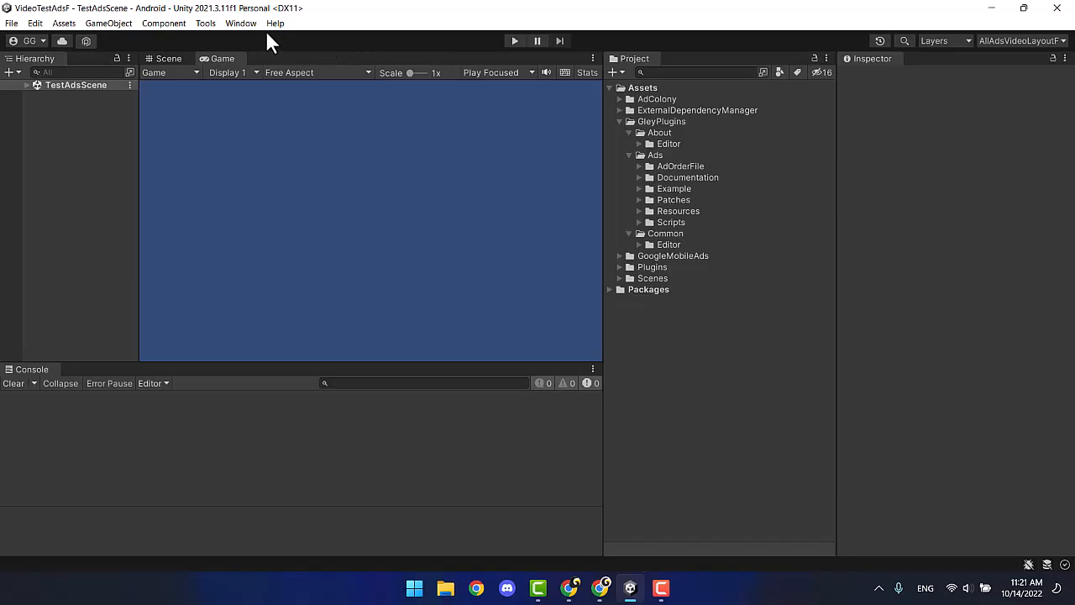
# Tick Unity Ads in Window > Gley > Mobile Ads and import the Unity Ads package.
pyautogui.click(248, 24)
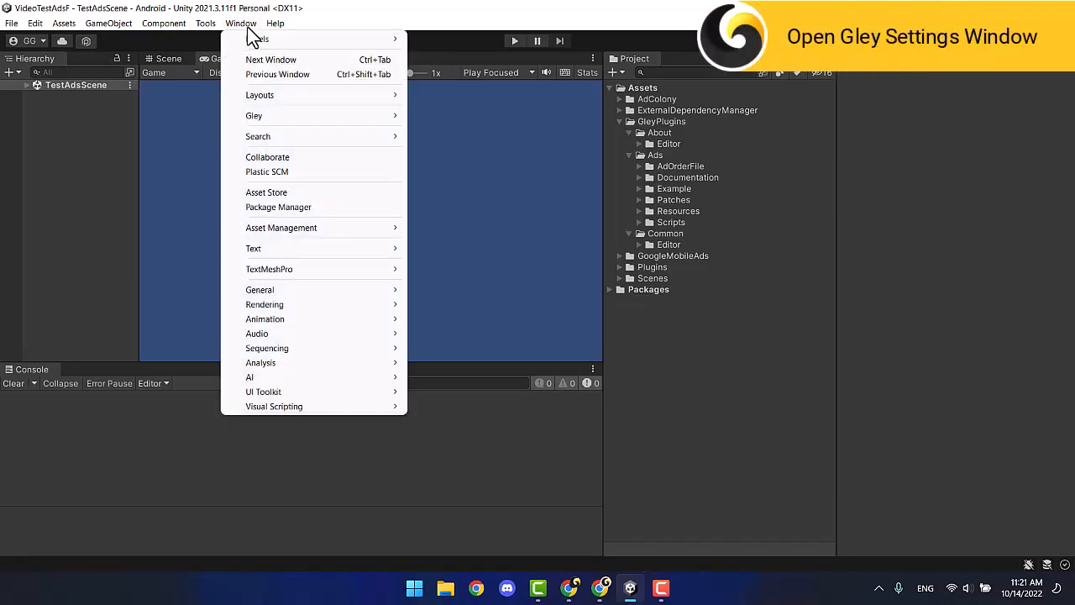
pyautogui.moveTo(272, 114)
pyautogui.click(444, 137)
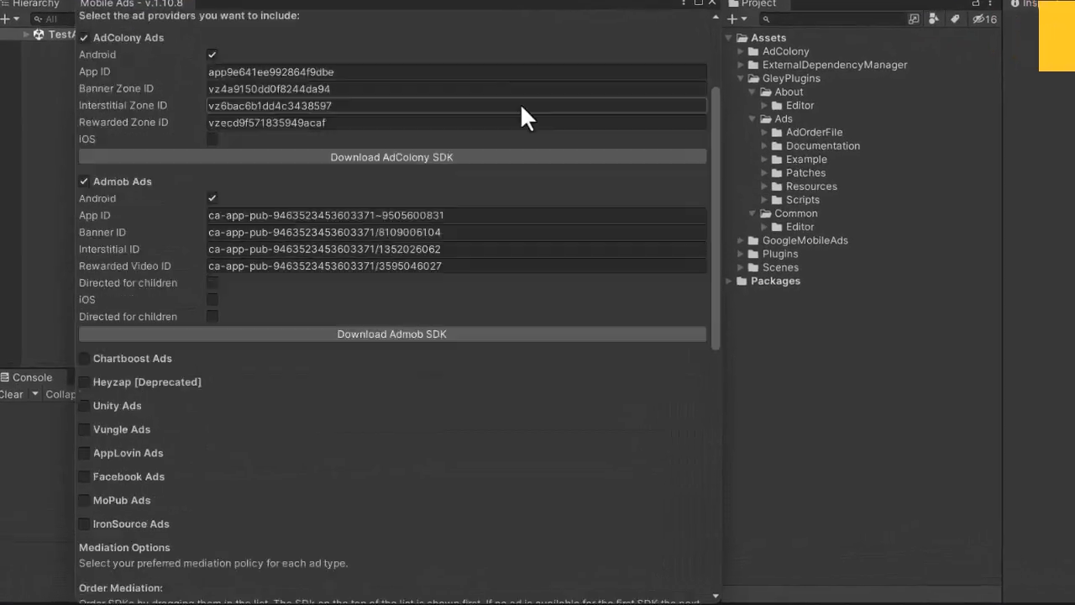
pyautogui.scroll(-5, 425, 172)
pyautogui.click(85, 254)
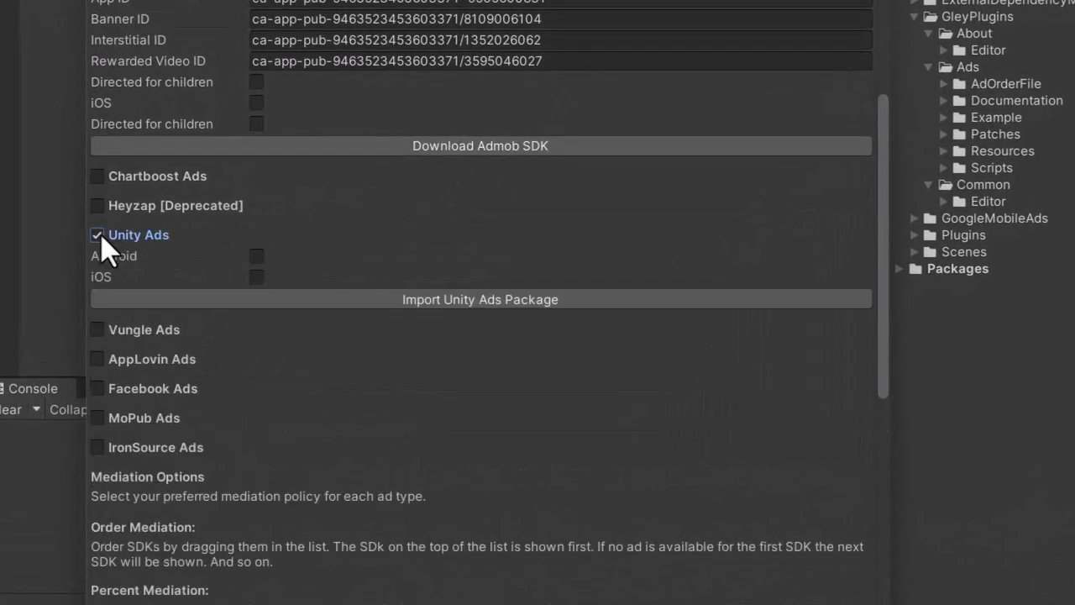
pyautogui.click(446, 297)
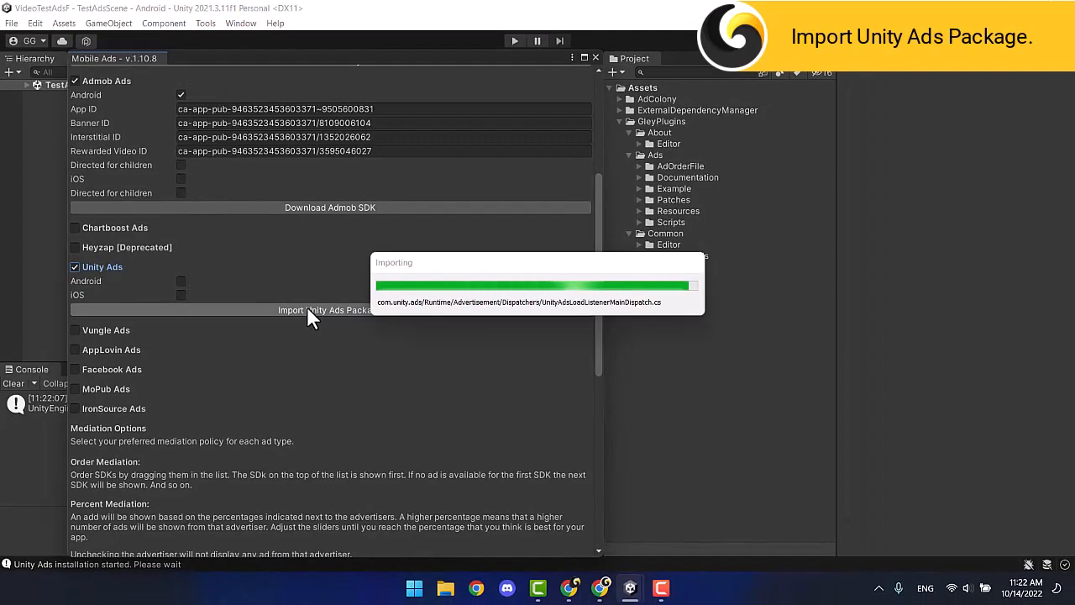
# Keep the legacy package, link the project to Gley organization, answer No for under-13, save.
pyautogui.click(563, 319)
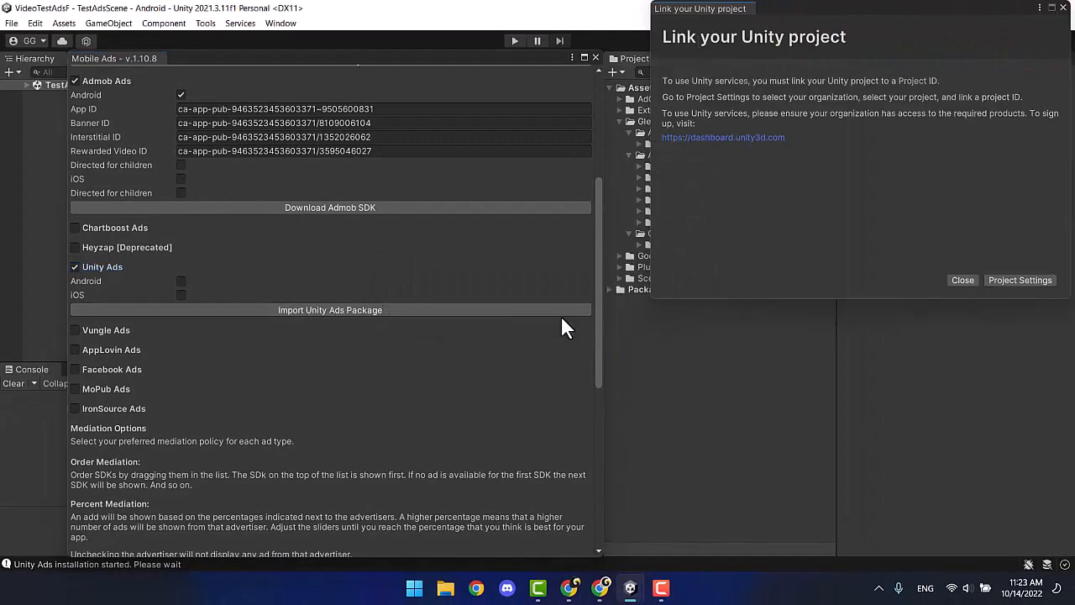
pyautogui.click(1020, 280)
pyautogui.click(417, 129)
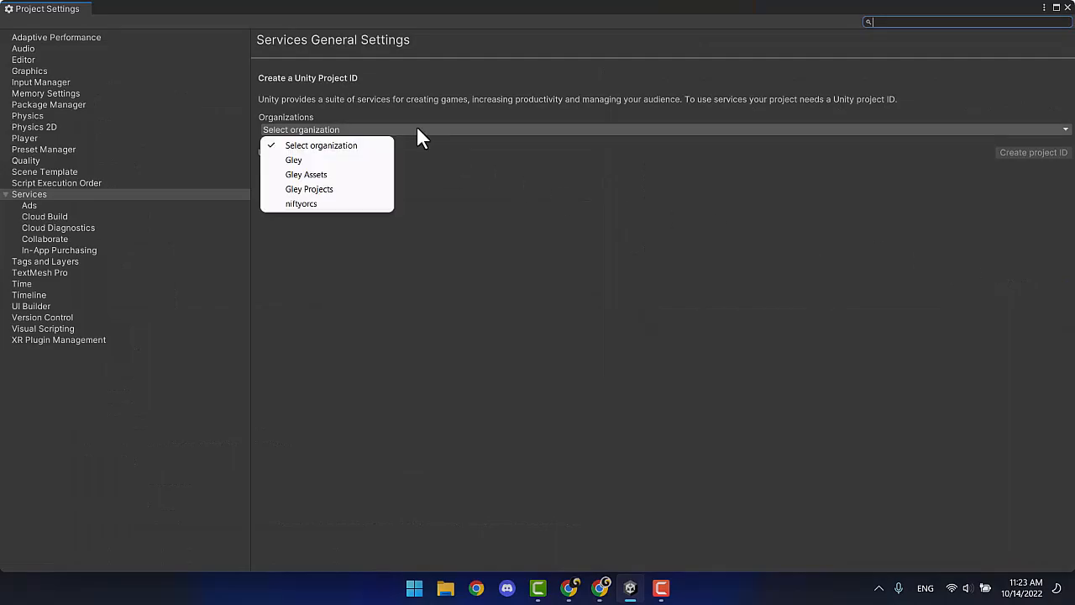
pyautogui.click(344, 156)
pyautogui.click(1033, 153)
pyautogui.click(601, 342)
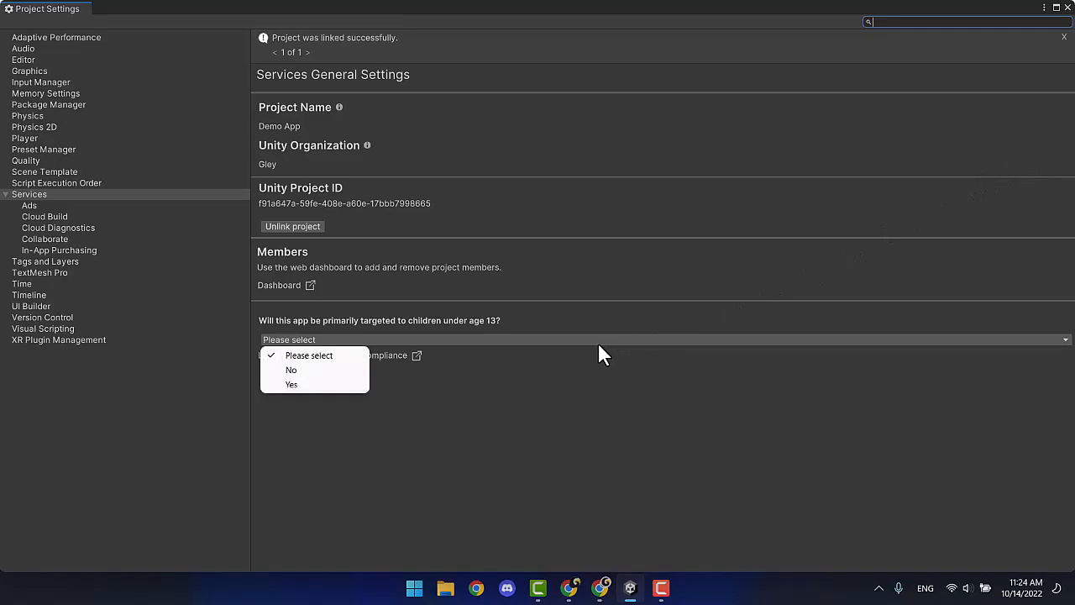
pyautogui.click(328, 369)
pyautogui.click(1053, 382)
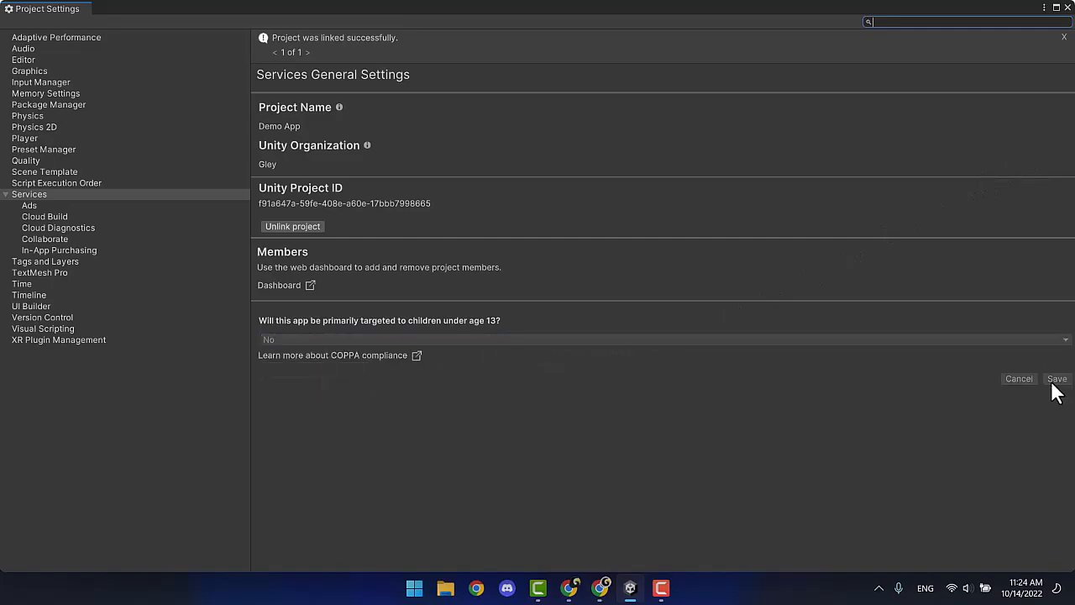
# Turn the Ads service on and open the project's Unity dashboard.
pyautogui.click(24, 207)
pyautogui.click(1038, 89)
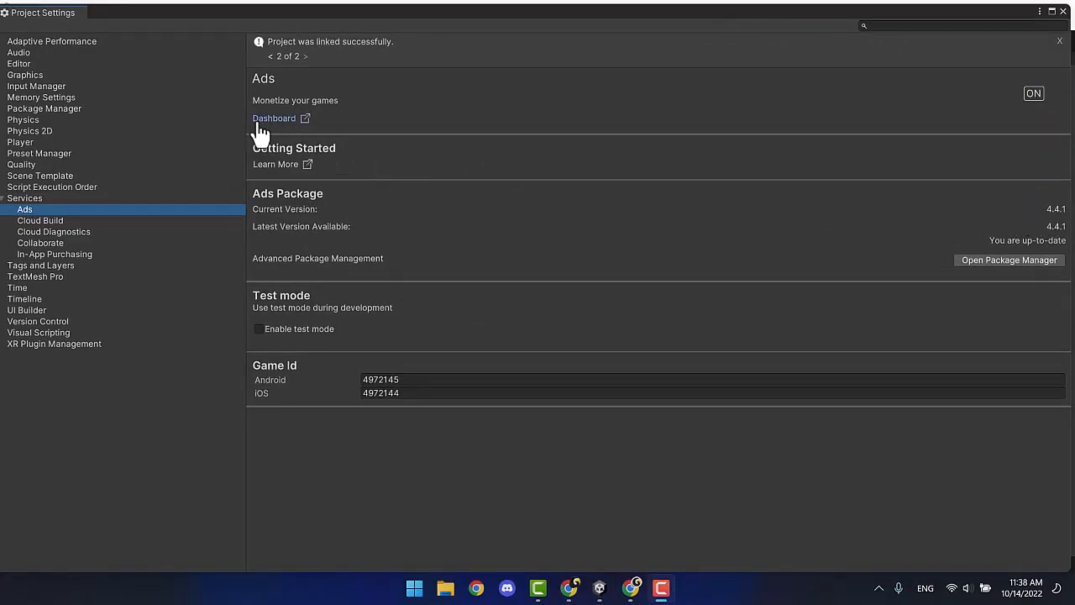
pyautogui.click(261, 126)
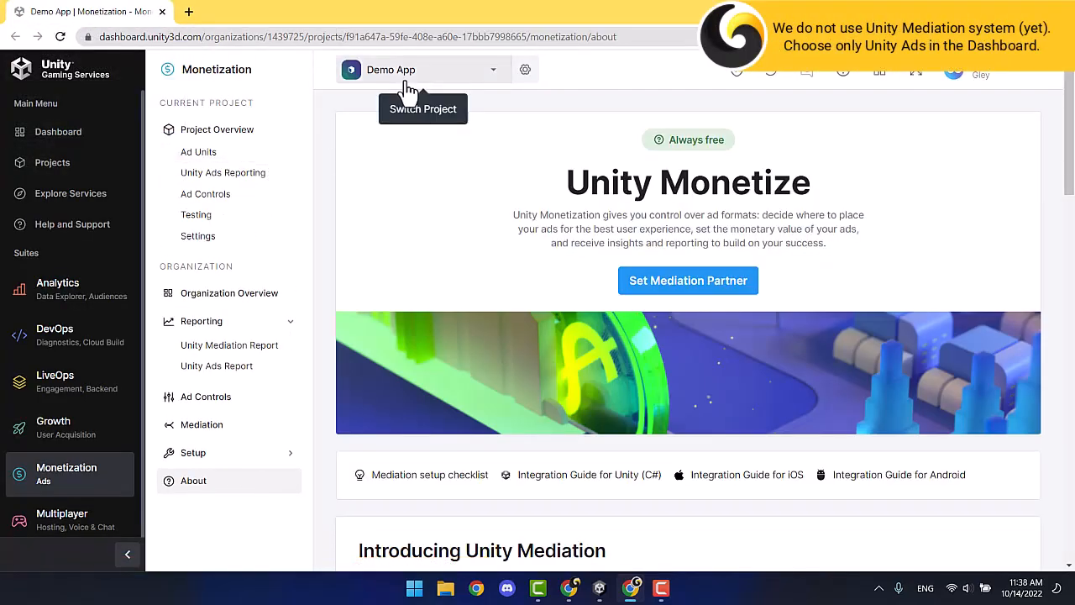
# Activate monetization with the 'only Unity Ads' mediation choice, no third-party mediation.
pyautogui.click(690, 284)
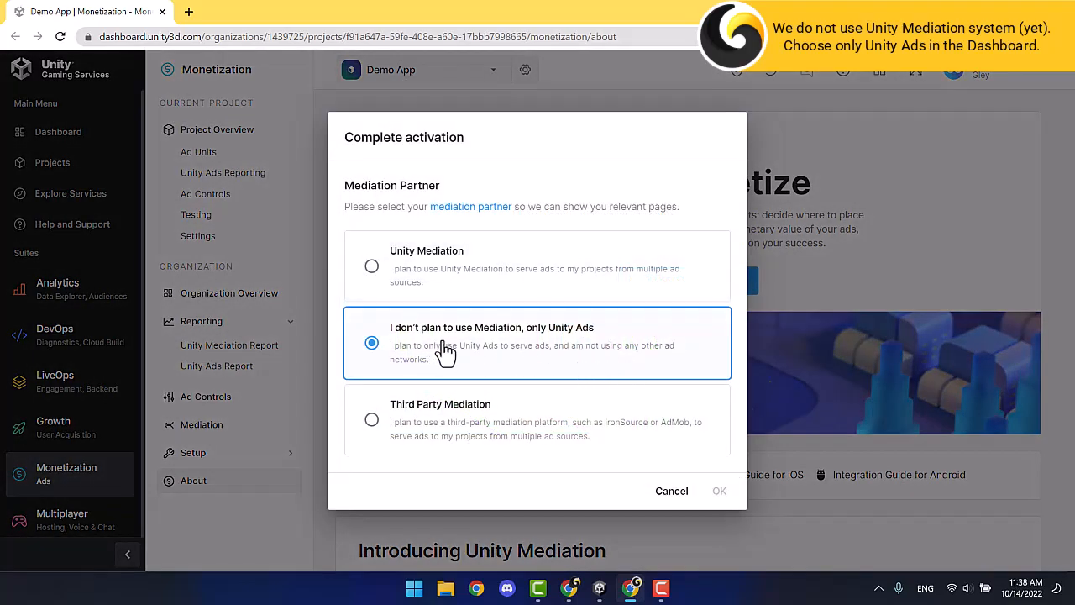
pyautogui.click(370, 433)
pyautogui.click(374, 340)
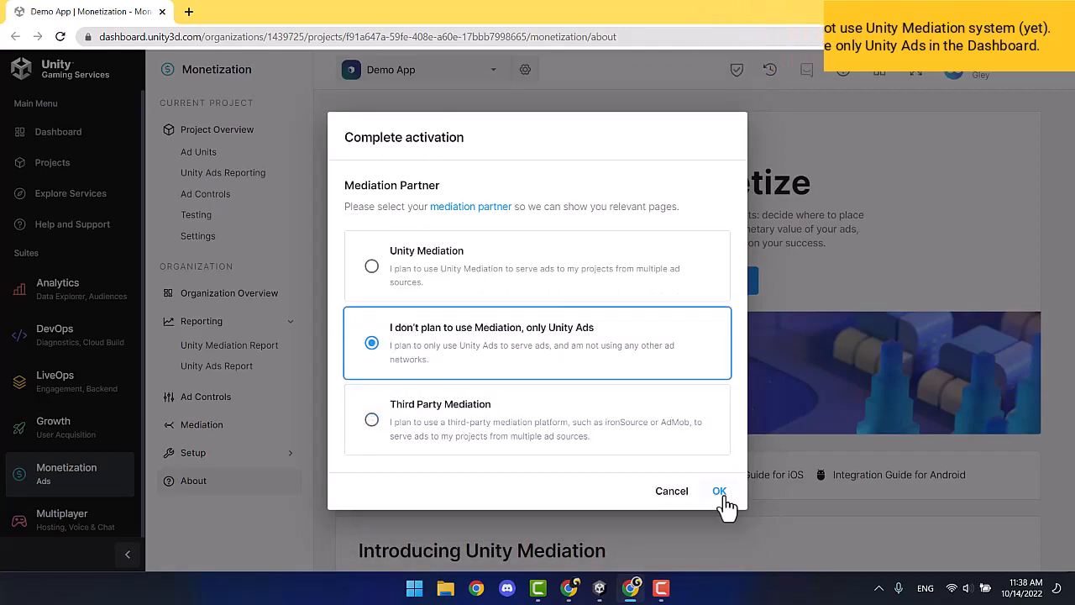
pyautogui.click(720, 492)
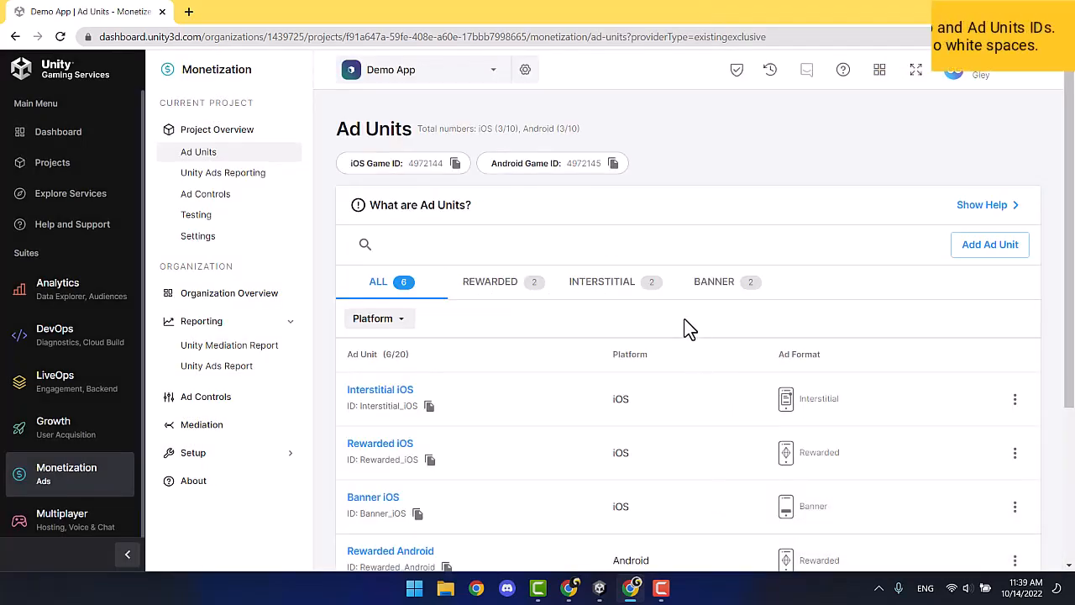
# Copy the Android Game ID and close Project Settings in the Unity editor.
pyautogui.click(612, 164)
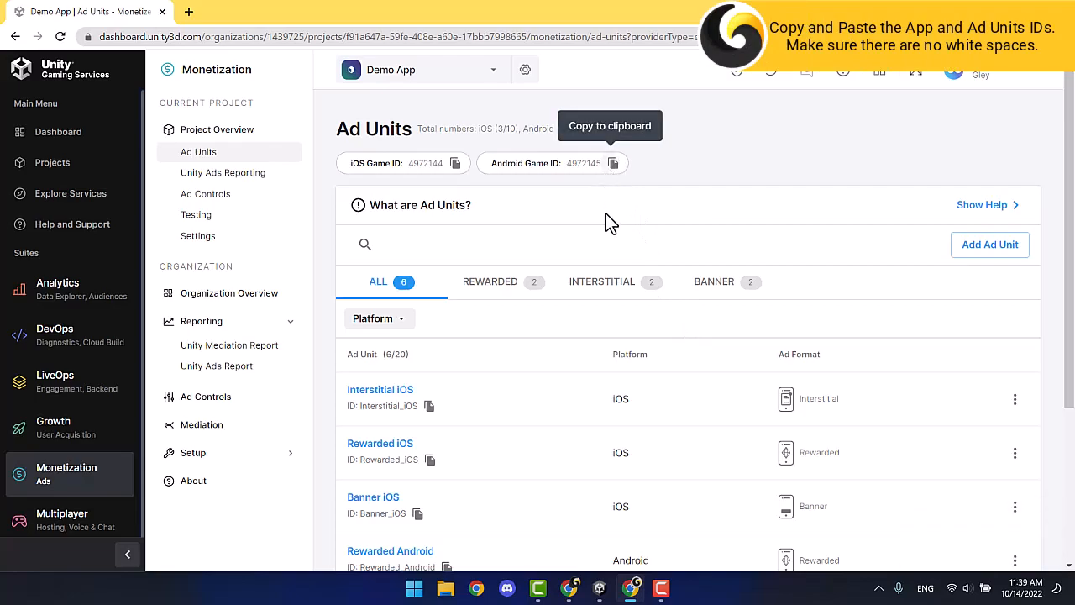
pyautogui.click(598, 588)
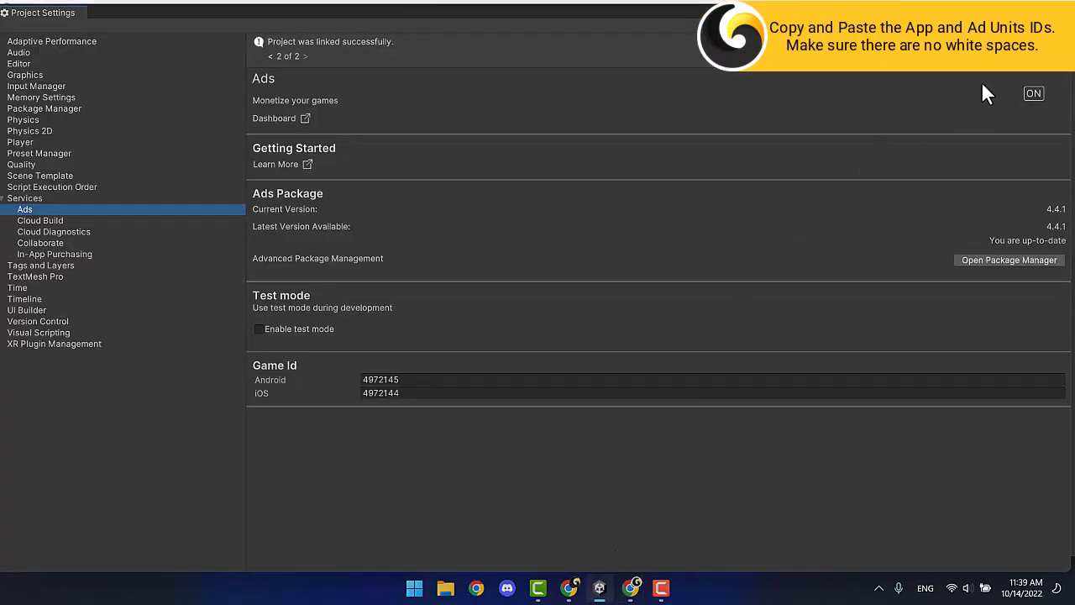
pyautogui.click(1057, 5)
pyautogui.click(280, 23)
# In Gley Mobile Ads settings, enable Unity Ads for Android and enter Game ID 4972145.
pyautogui.moveTo(315, 116)
pyautogui.click(481, 131)
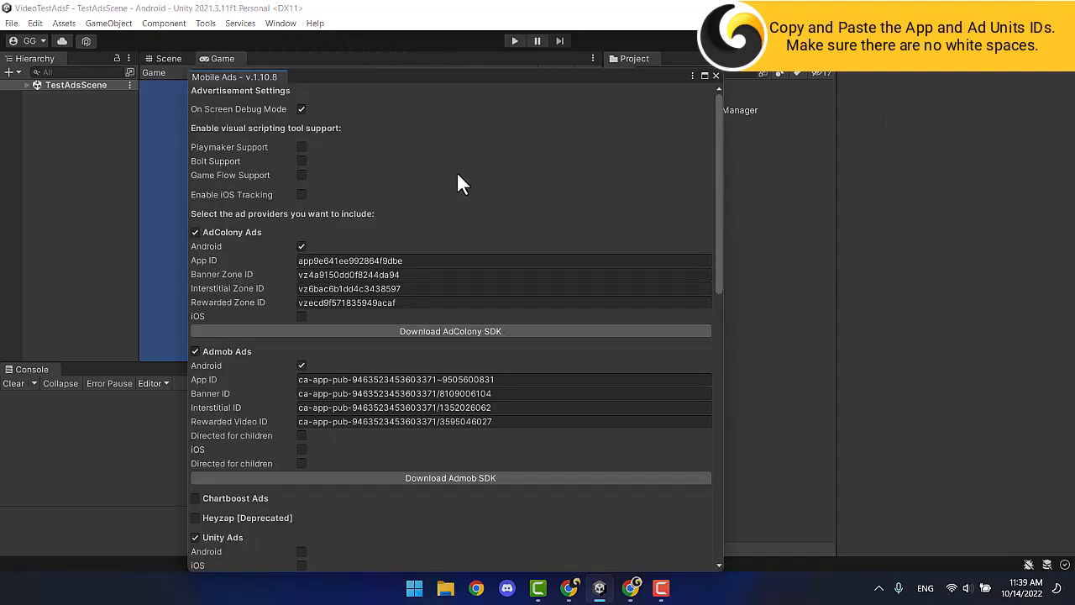
pyautogui.scroll(-5, 455, 172)
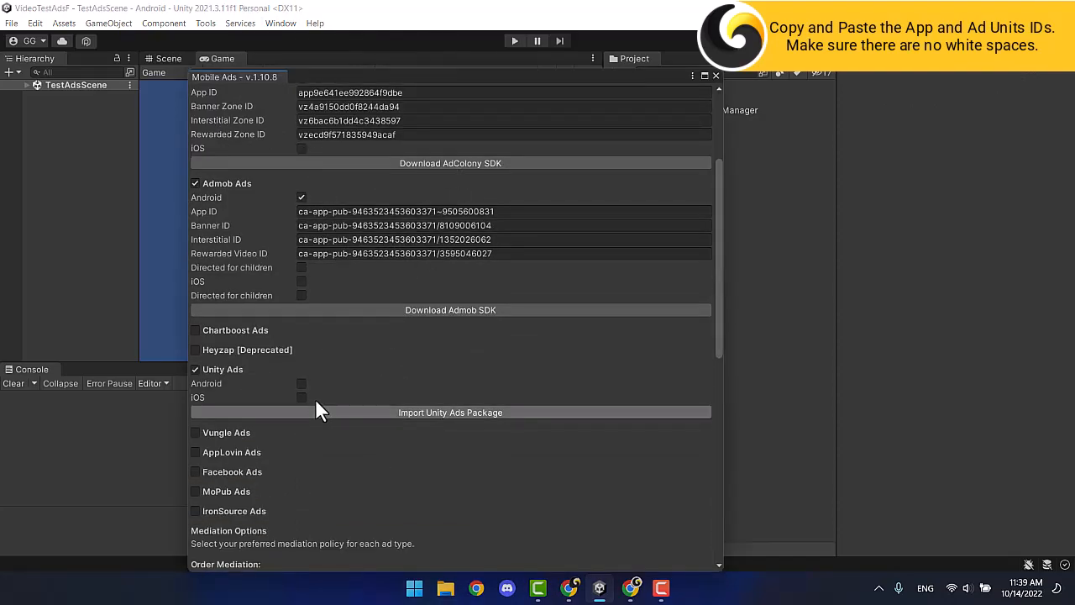
pyautogui.click(301, 384)
pyautogui.click(307, 399)
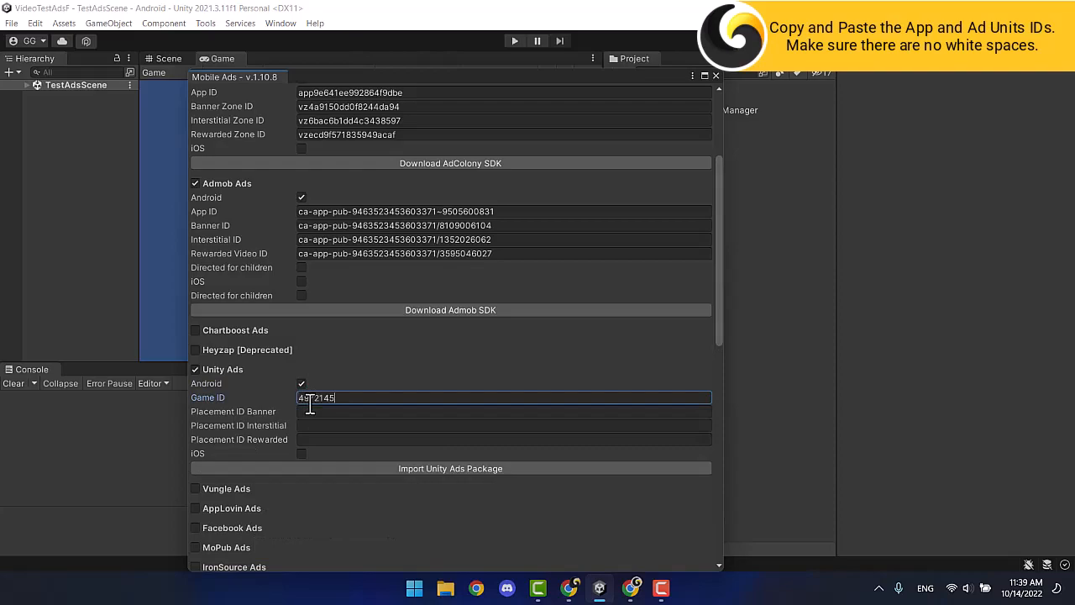
# Copy the Banner_Android ad unit ID into the Placement ID Banner field.
pyautogui.click(631, 588)
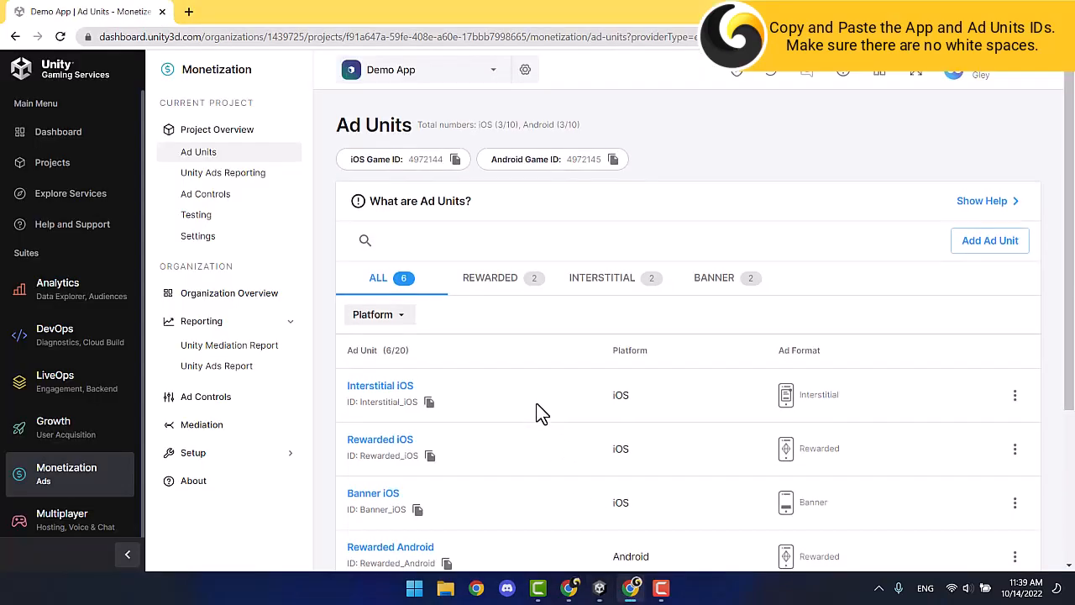
pyautogui.scroll(-3, 540, 412)
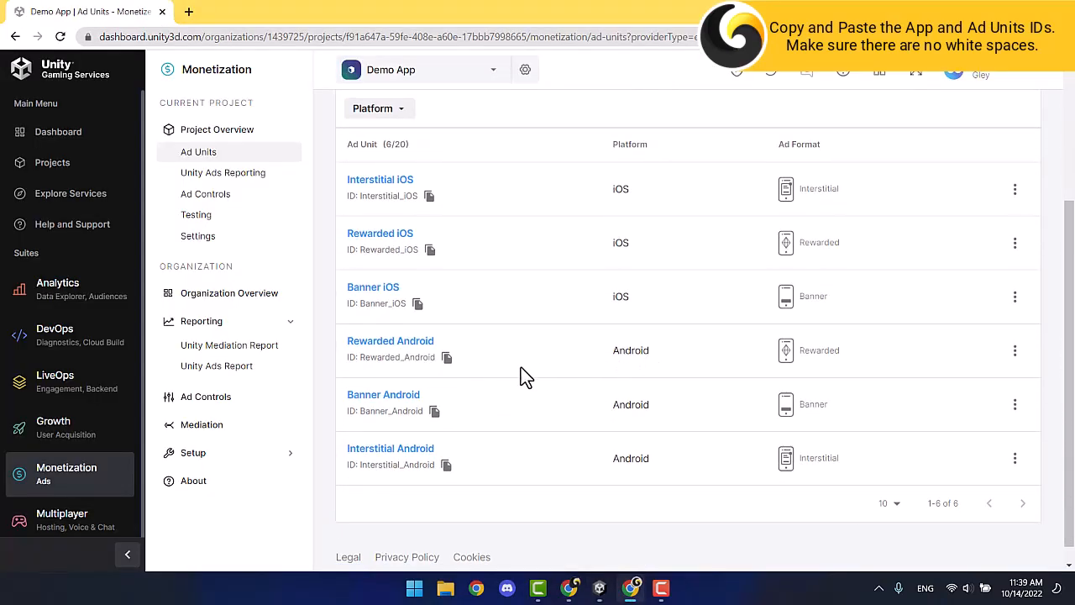
pyautogui.click(435, 412)
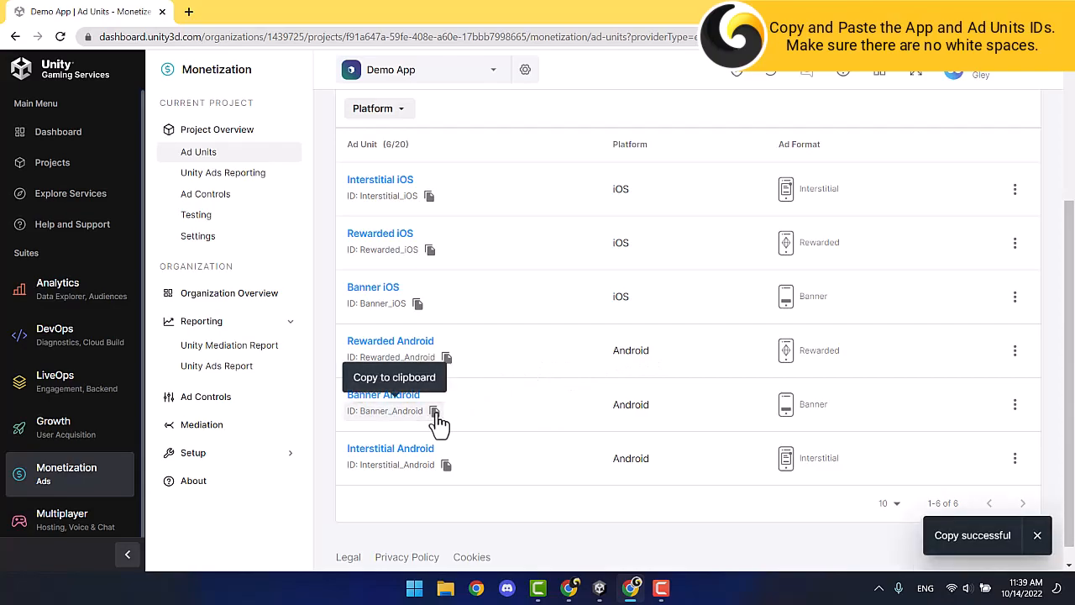
pyautogui.click(599, 588)
pyautogui.click(318, 412)
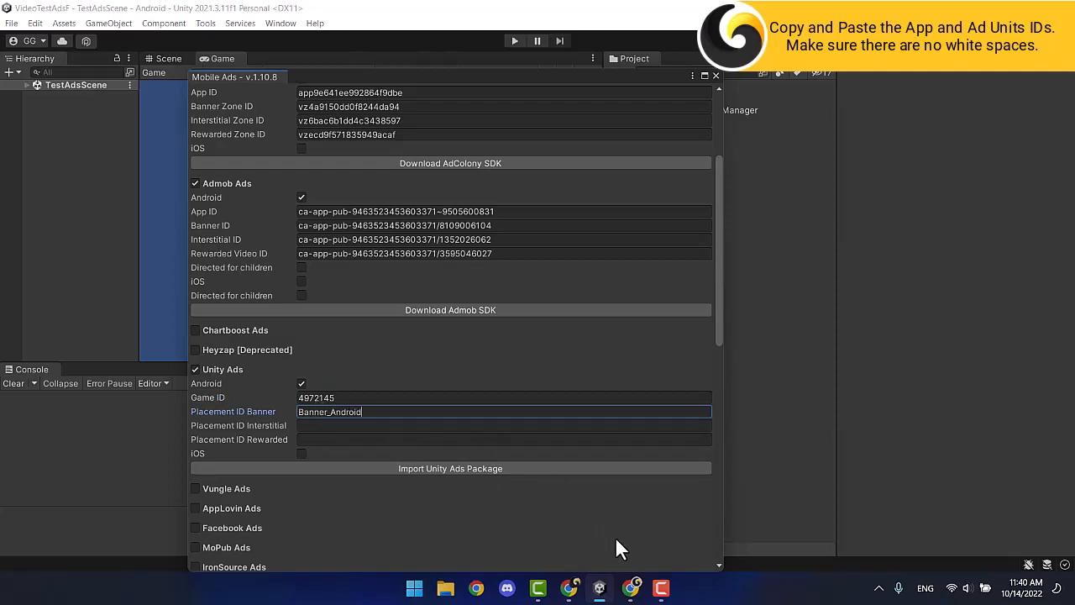
# Fill the Rewarded and Interstitial Placement ID fields with Rewarded_Android and Interstitial_Android.
pyautogui.click(636, 591)
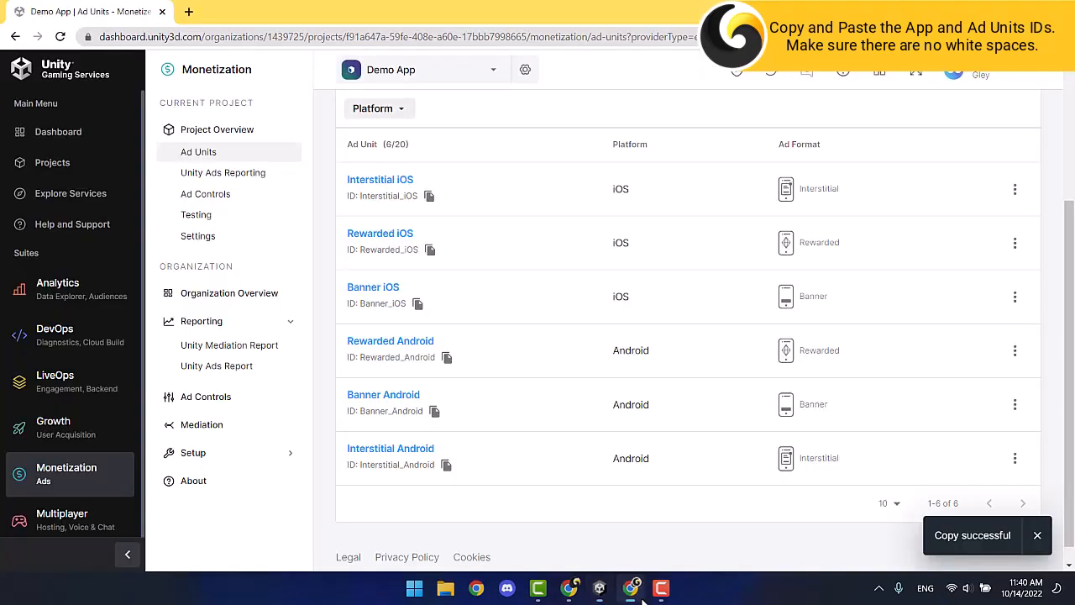
pyautogui.click(447, 358)
pyautogui.click(346, 439)
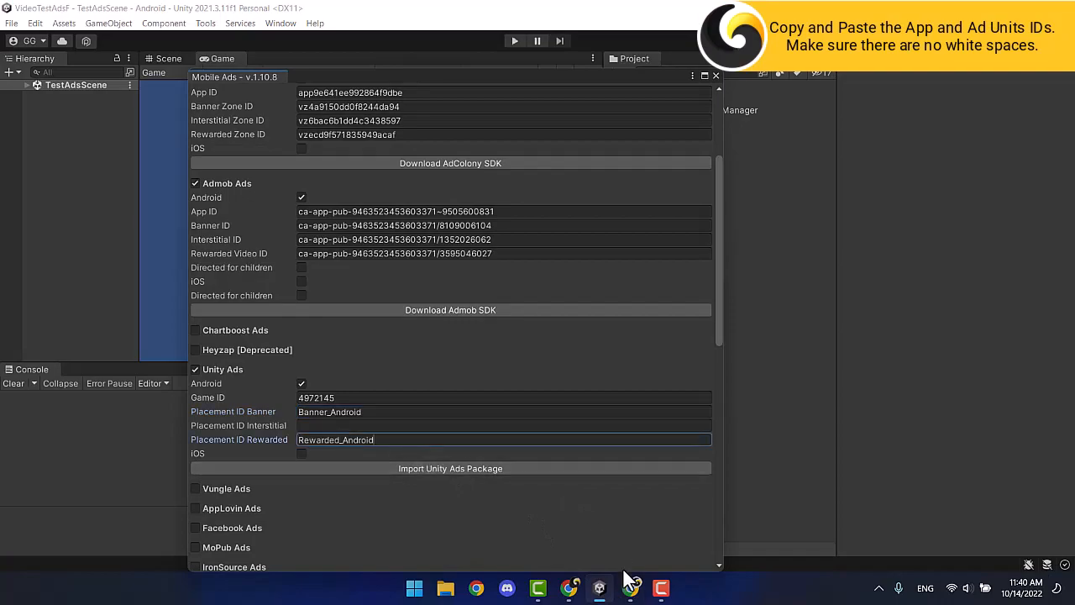
pyautogui.click(628, 583)
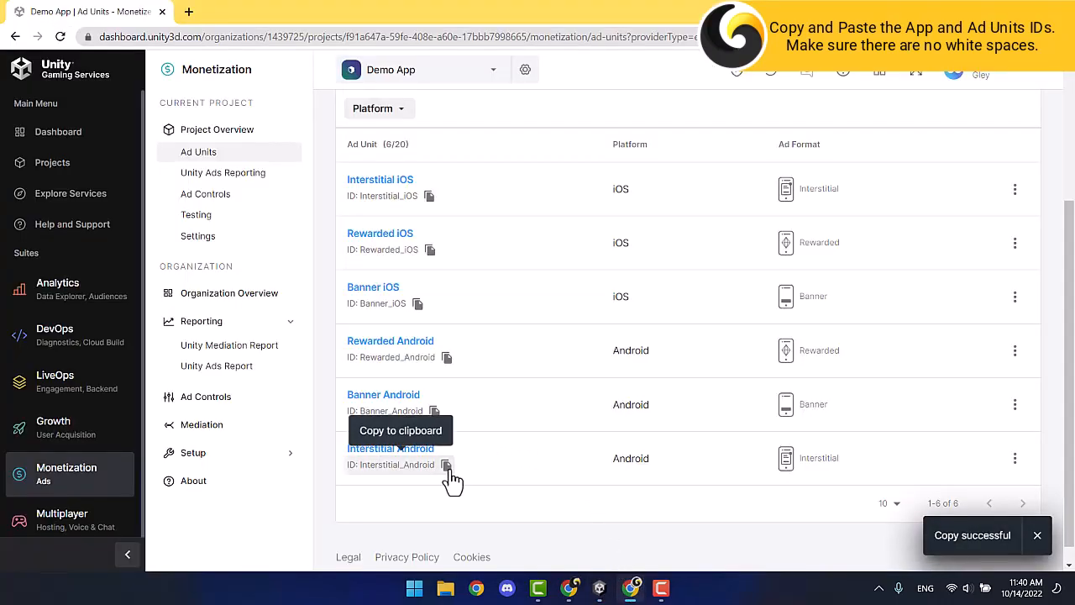
pyautogui.click(599, 588)
pyautogui.hotkey('ctrl', 'v')
pyautogui.click(366, 426)
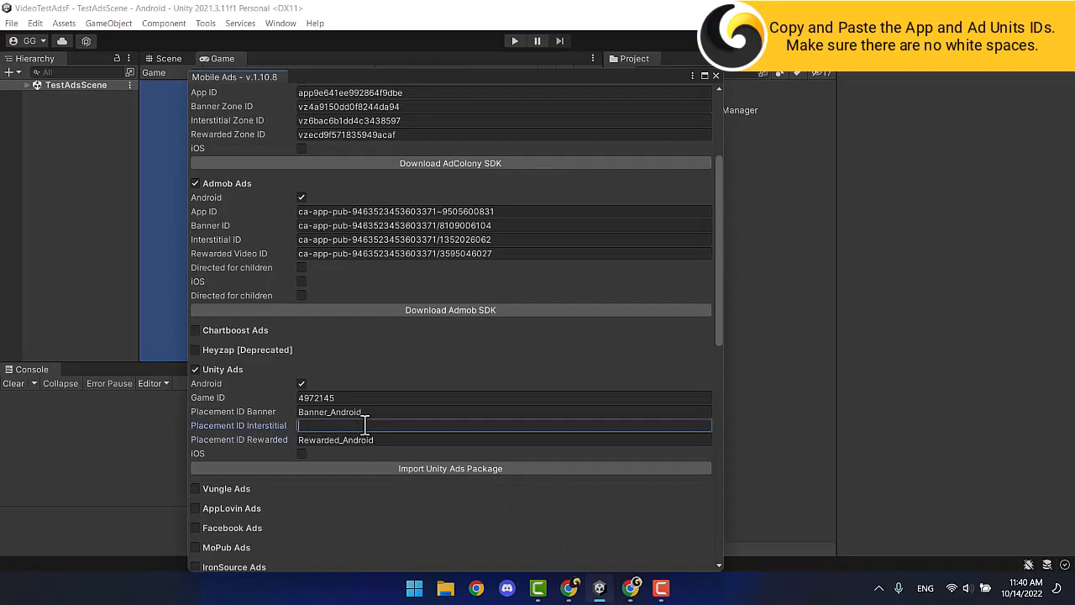
pyautogui.scroll(-10, 366, 426)
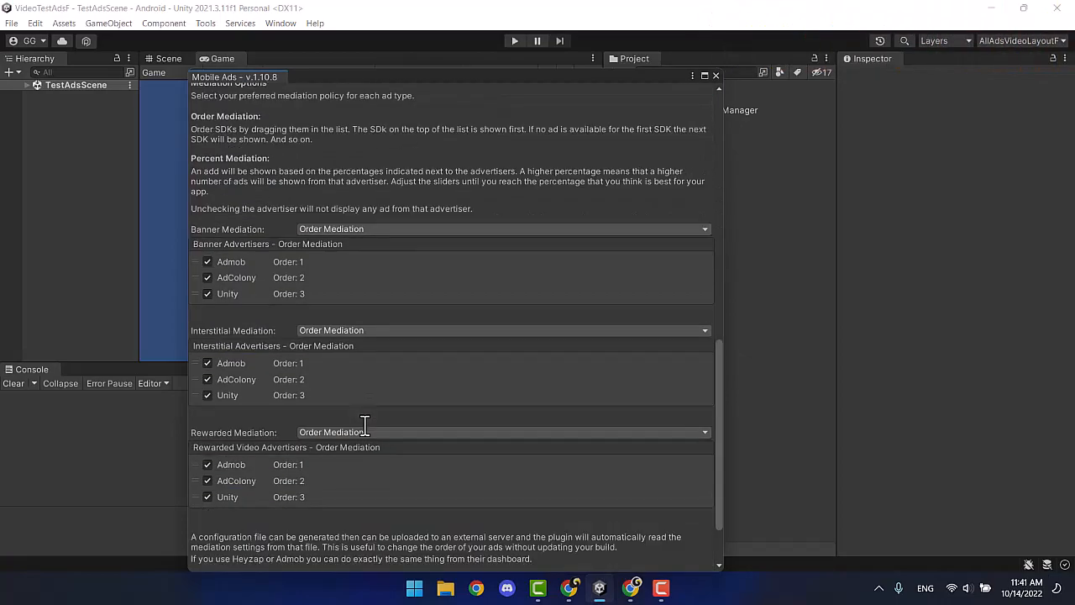
# Save the Mobile Ads settings, close that window, and open File > Build Settings.
pyautogui.click(452, 543)
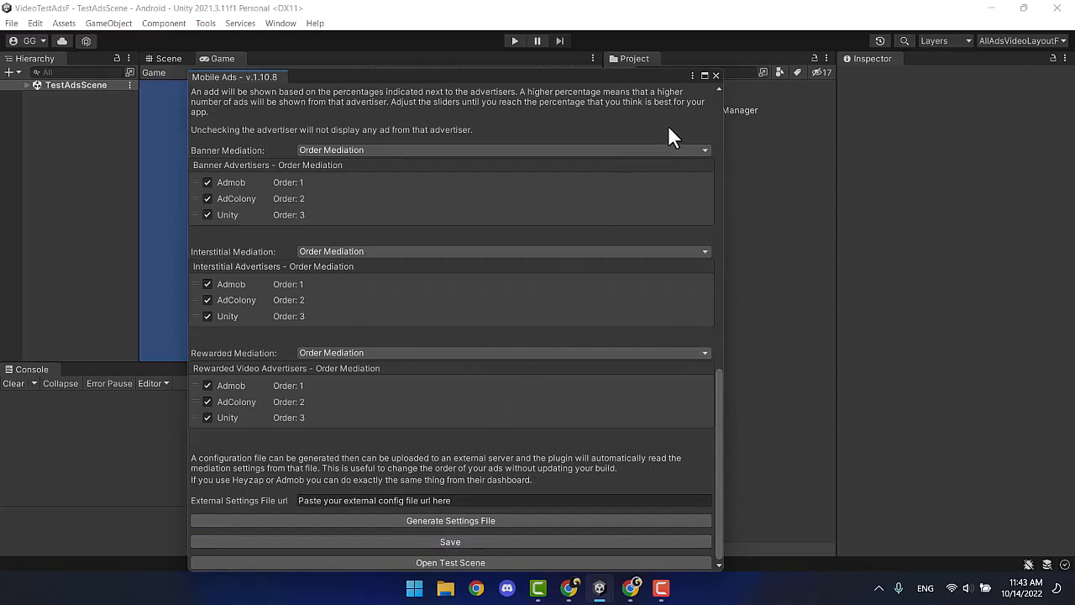
pyautogui.click(715, 75)
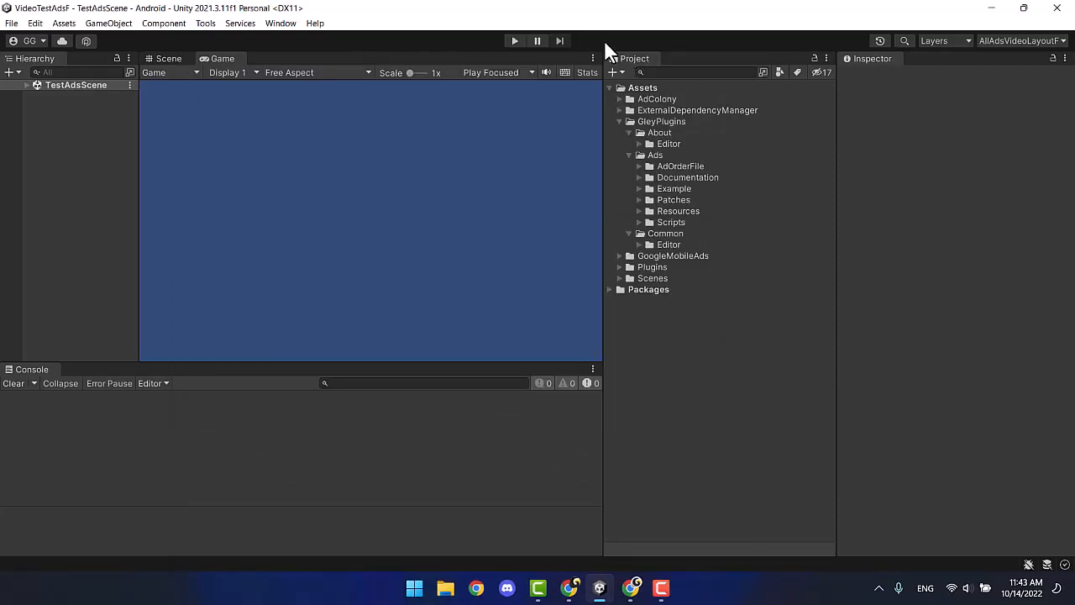
pyautogui.click(12, 23)
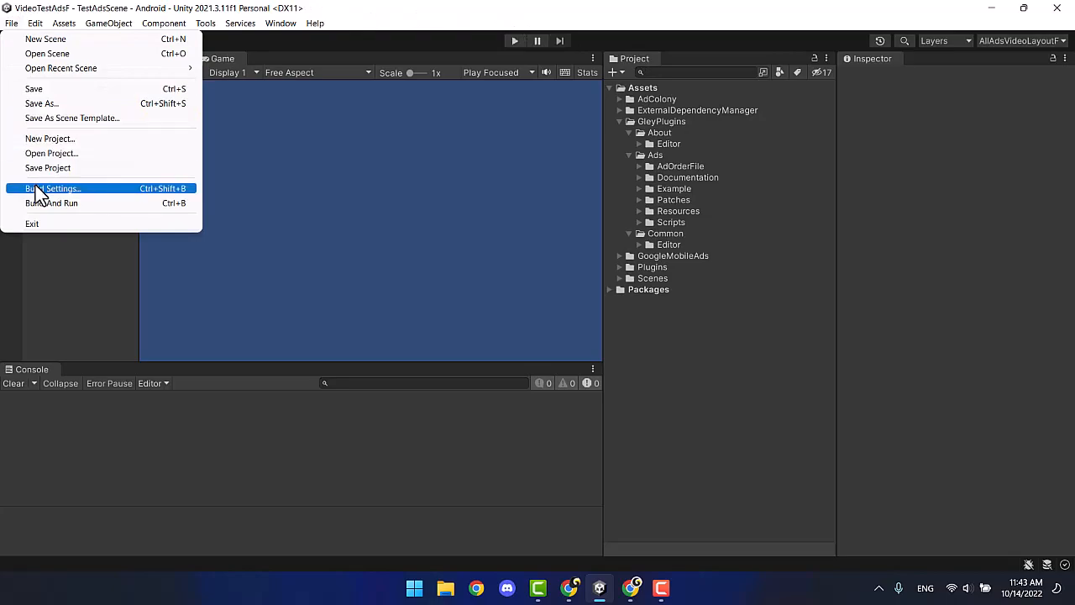
pyautogui.click(34, 185)
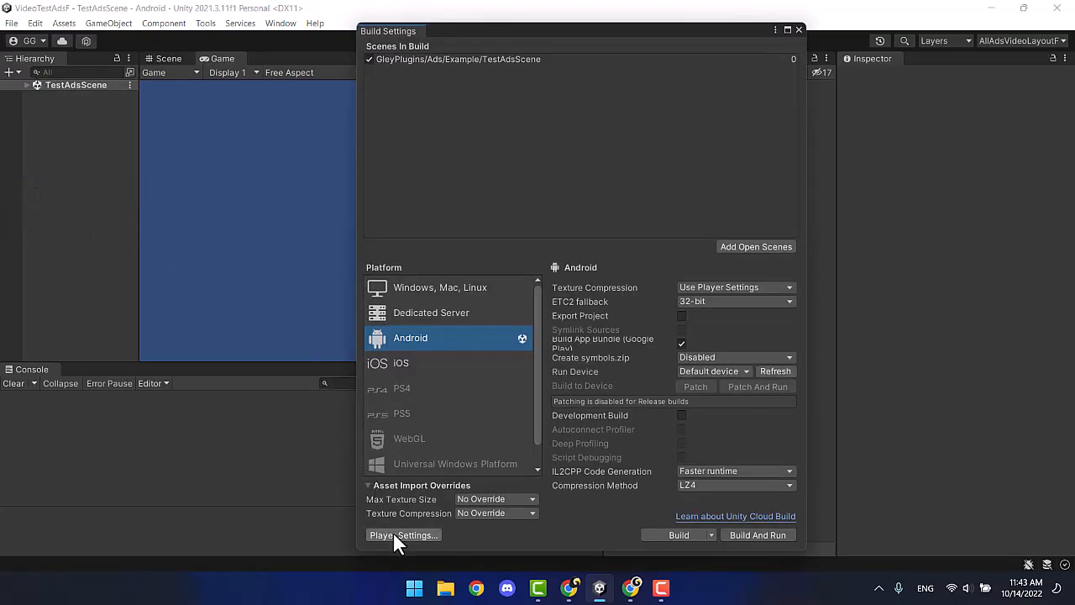
# In Player Settings > Other Settings, set Version to 0.4 and Bundle Version Code to 4.
pyautogui.click(393, 533)
pyautogui.click(323, 329)
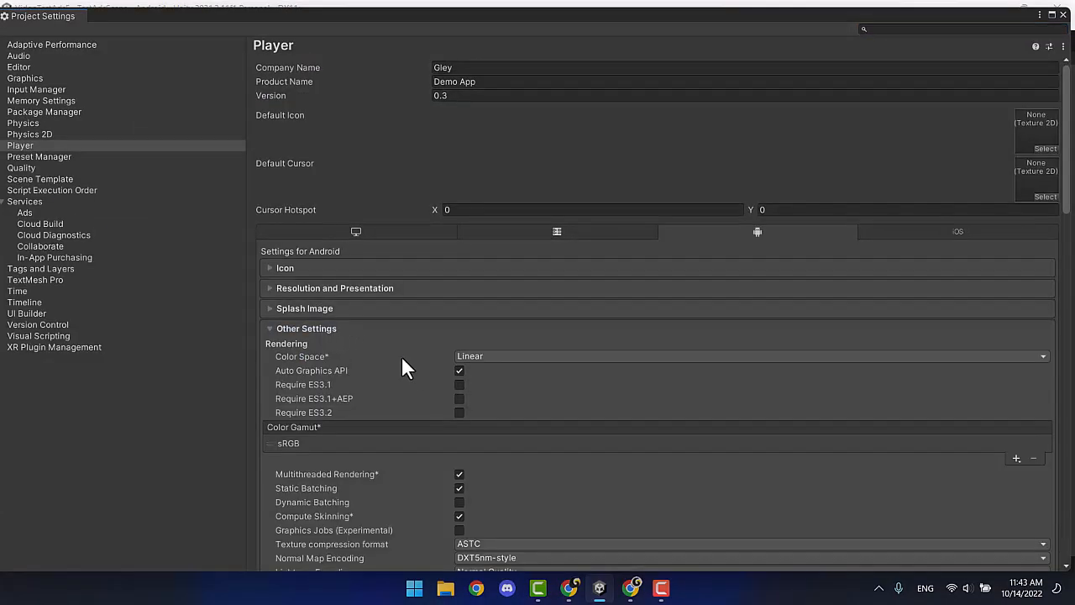
pyautogui.scroll(-10, 409, 364)
pyautogui.scroll(-2, 411, 364)
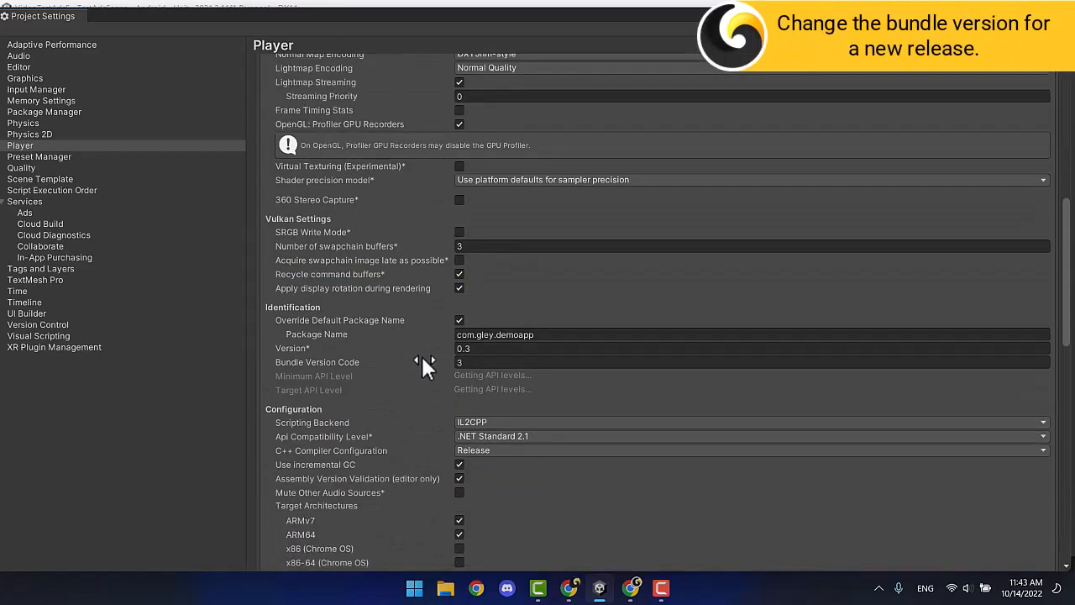
pyautogui.click(486, 348)
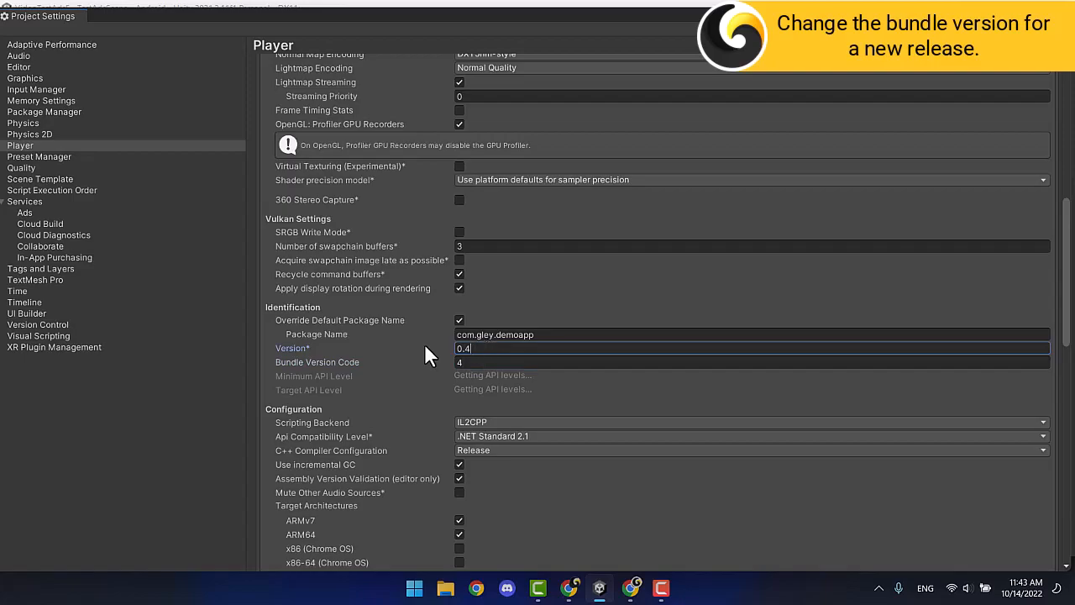
pyautogui.scroll(-10, 424, 344)
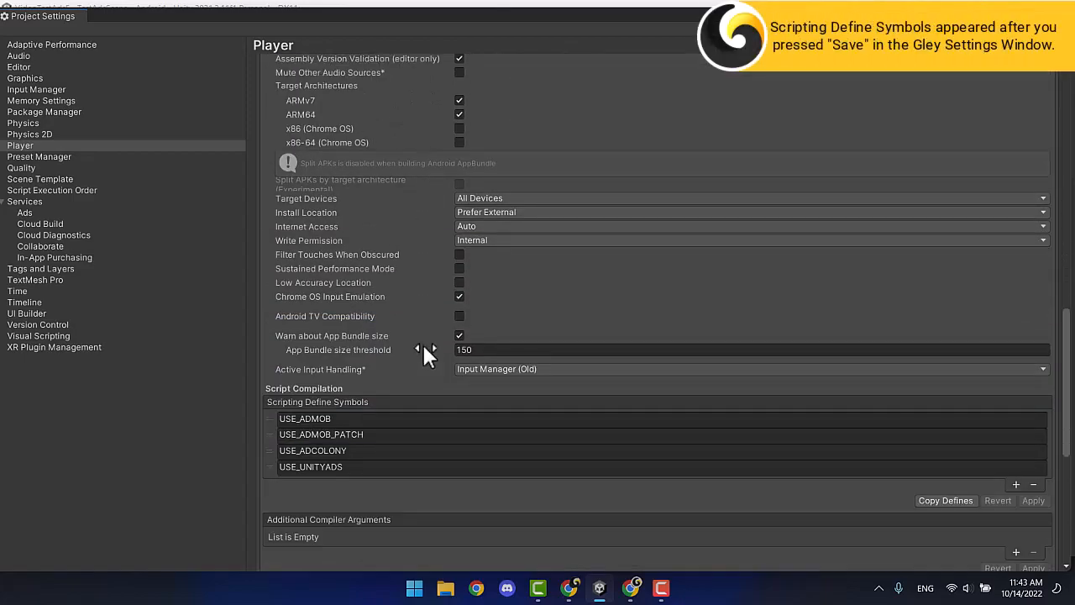
pyautogui.scroll(-3, 421, 351)
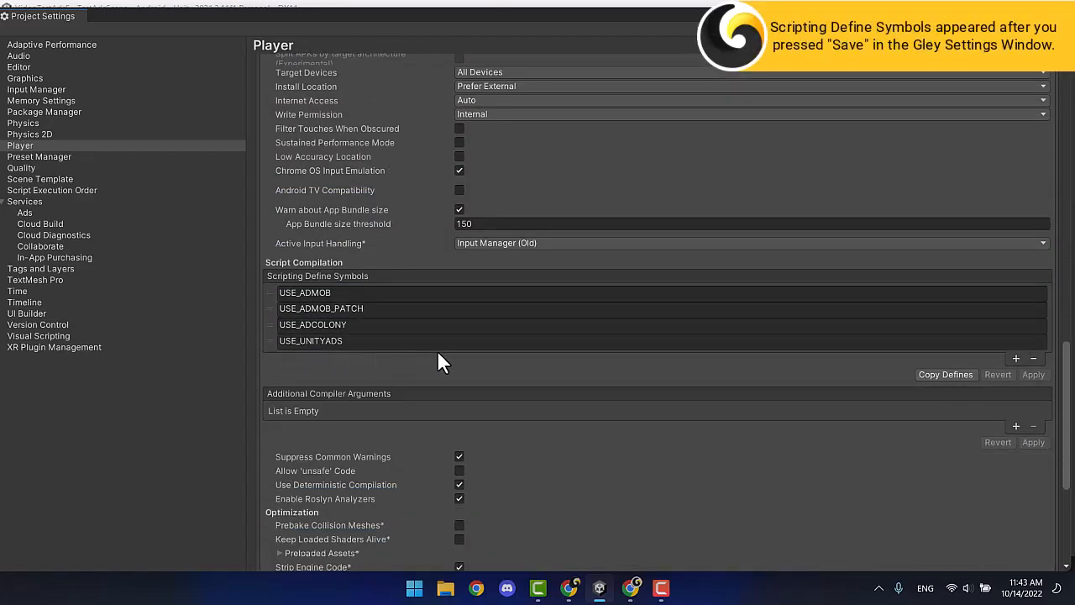
pyautogui.scroll(-7, 437, 349)
# Check the Publishing Settings signing, then start the Android build and clear the old file number.
pyautogui.click(356, 542)
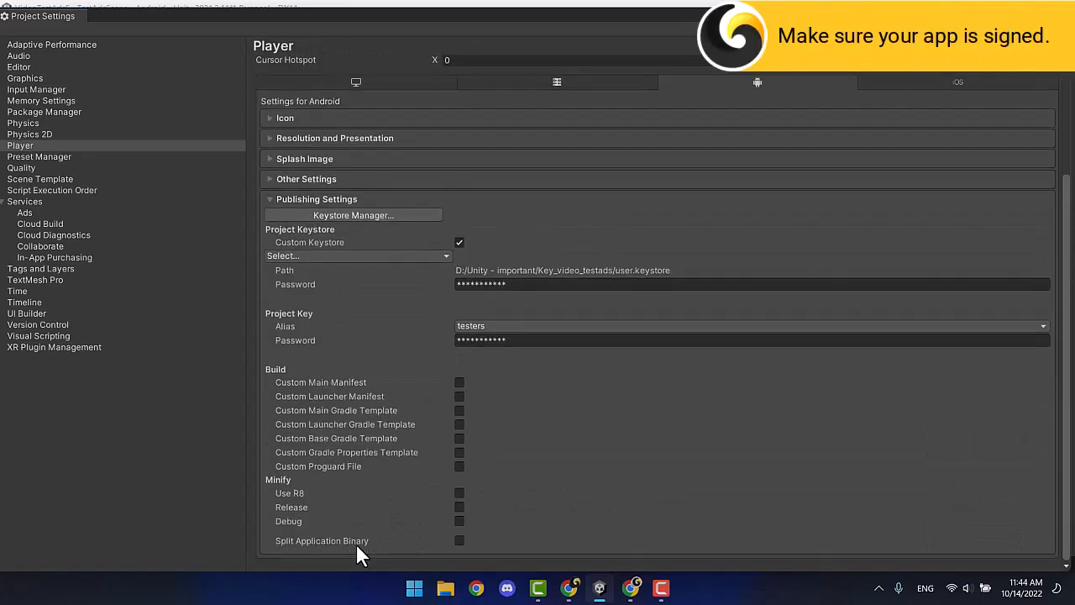
pyautogui.click(418, 197)
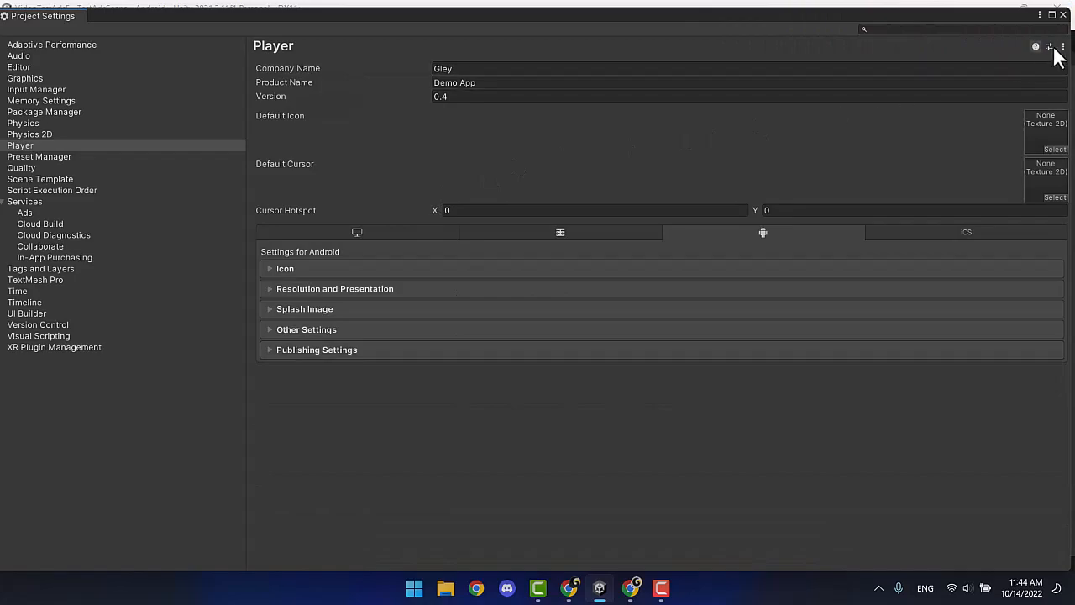
pyautogui.click(1064, 15)
pyautogui.click(676, 534)
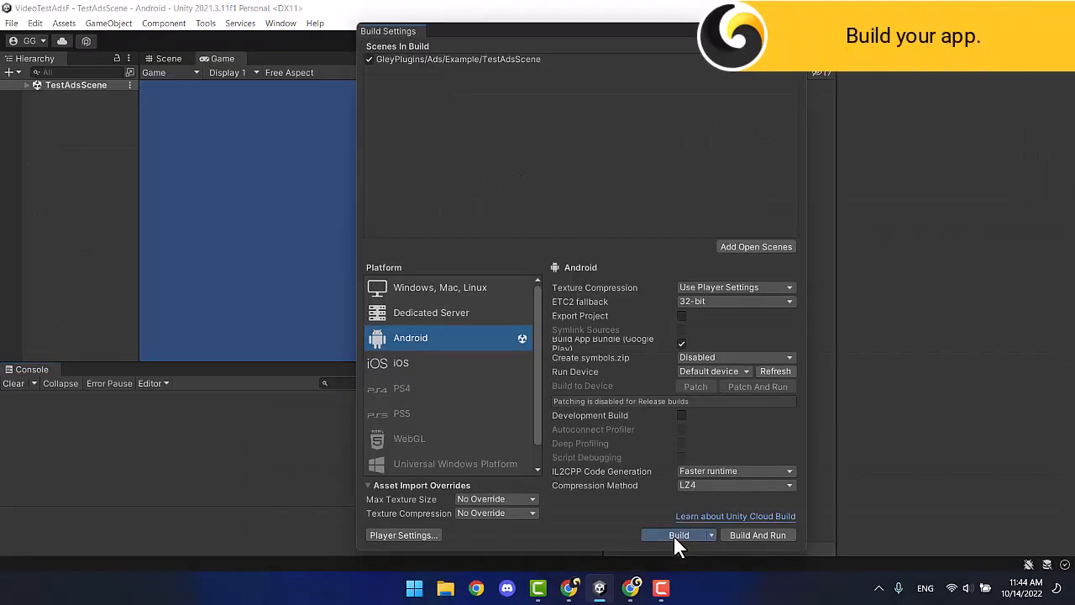
pyautogui.press('BackSpace')
# Name the app bundle demo4 and start the build.
pyautogui.write('4')
pyautogui.click(433, 346)
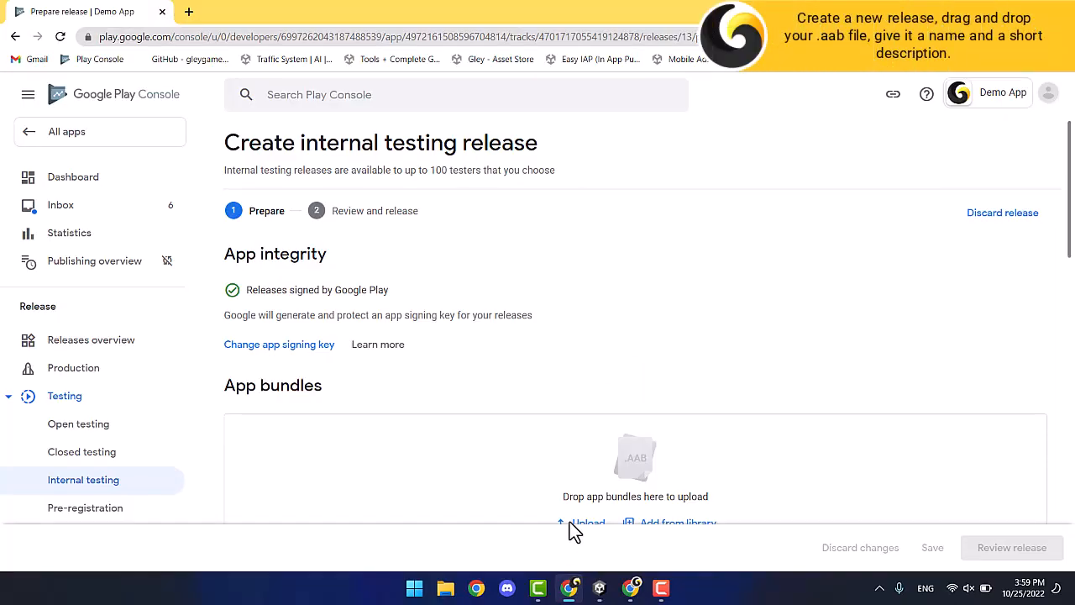
pyautogui.scroll(-2, 538, 421)
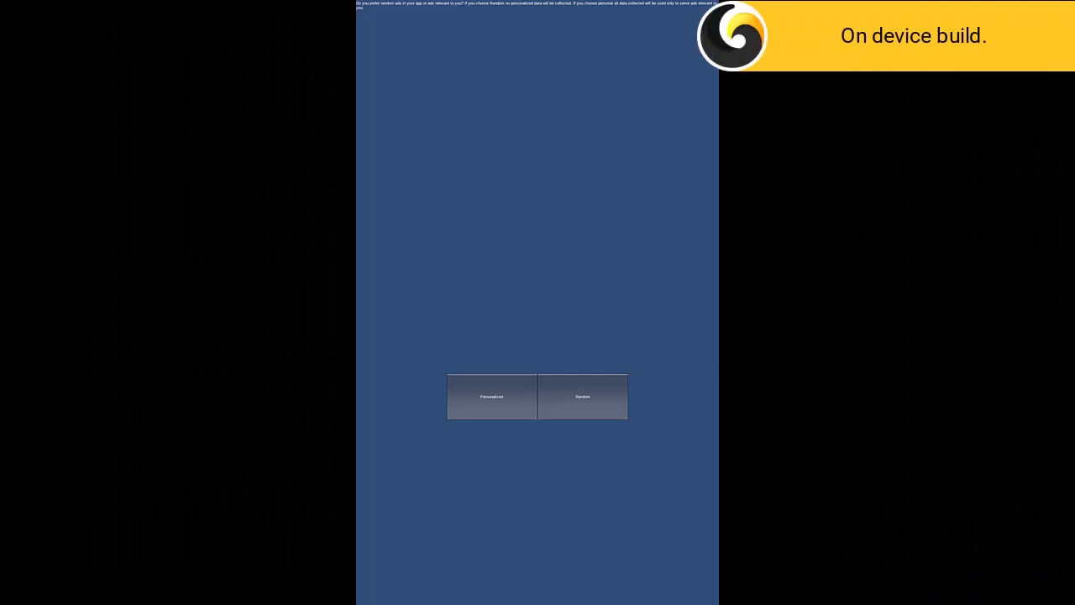
# Accept personalized ads, then try Unity rewarded, interstitial and banner test ads on the phone.
pyautogui.click(492, 397)
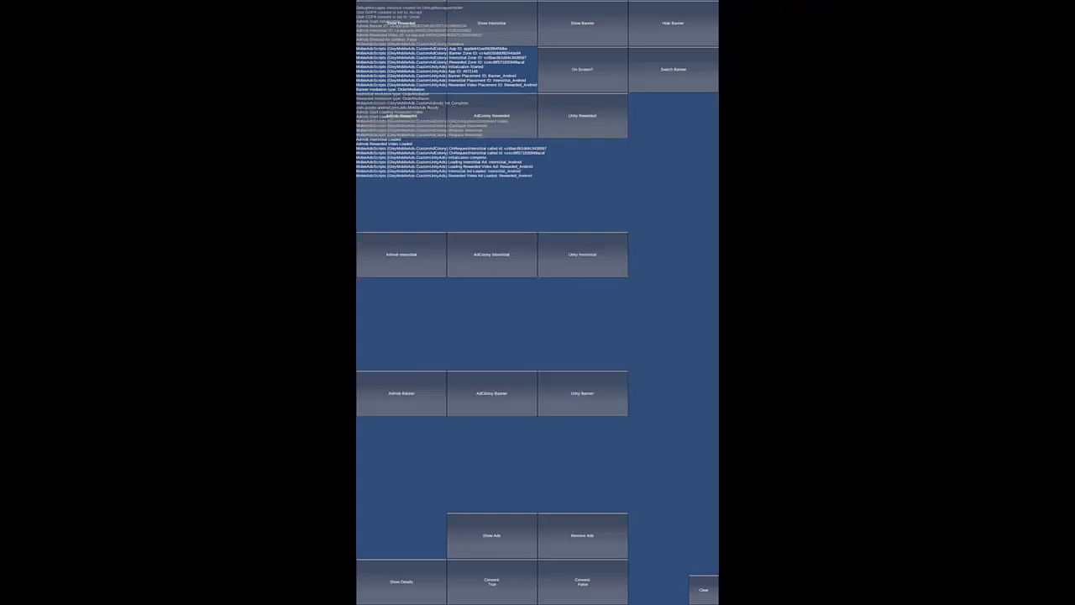
pyautogui.click(582, 115)
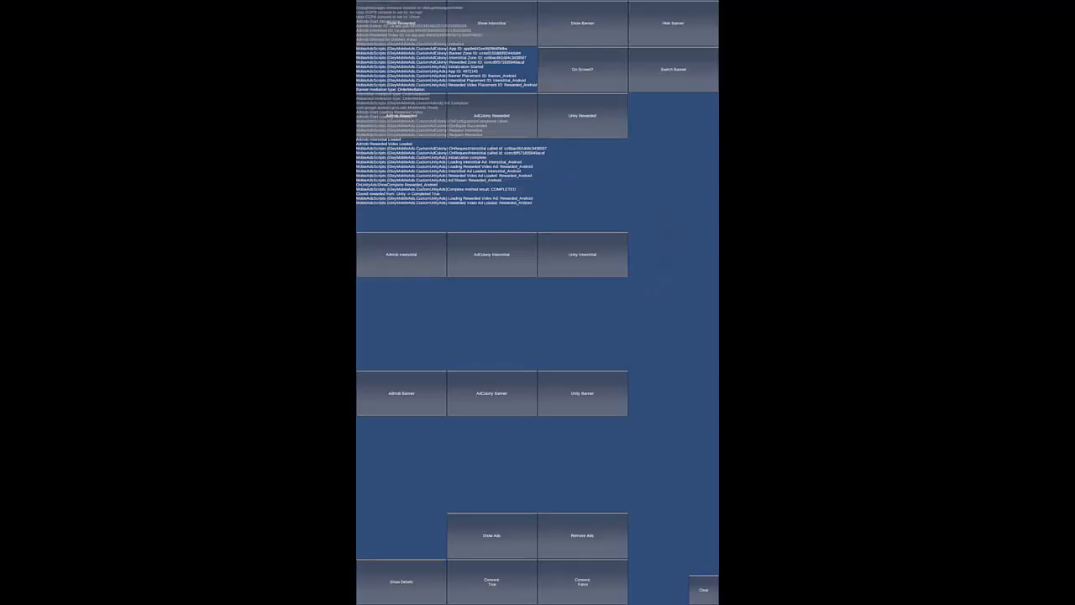
pyautogui.click(582, 254)
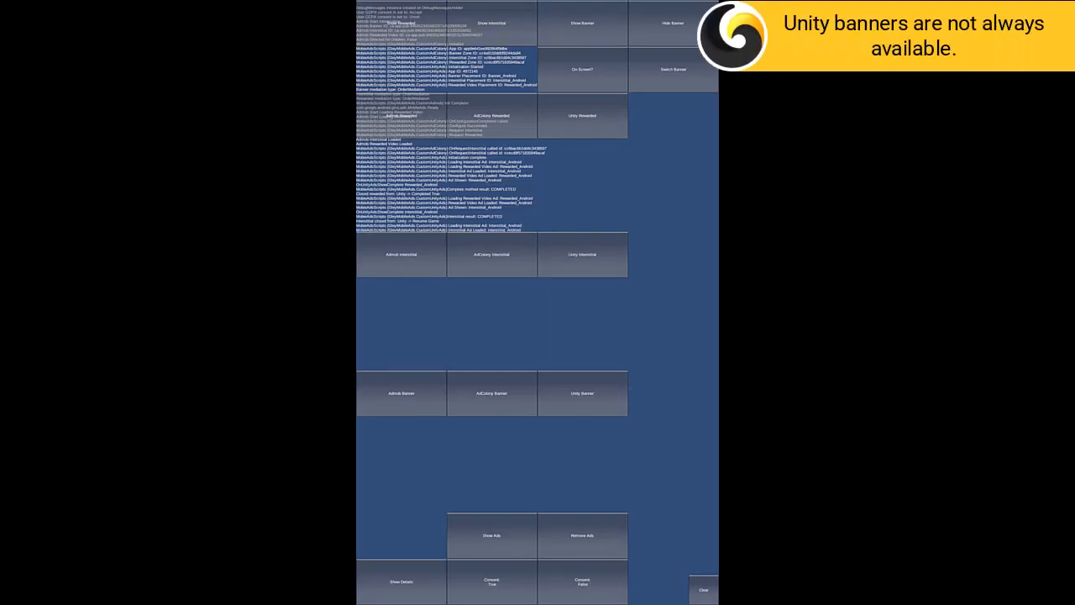
pyautogui.click(582, 393)
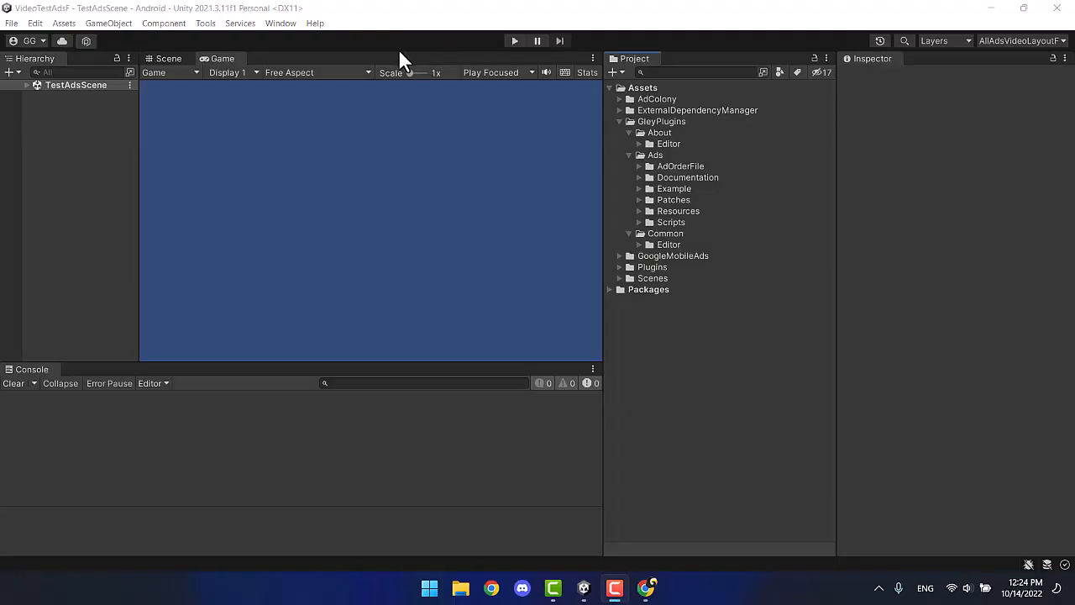
# Turn on Vungle Ads in the Gley Mobile Ads settings.
pyautogui.click(286, 24)
pyautogui.moveTo(325, 113)
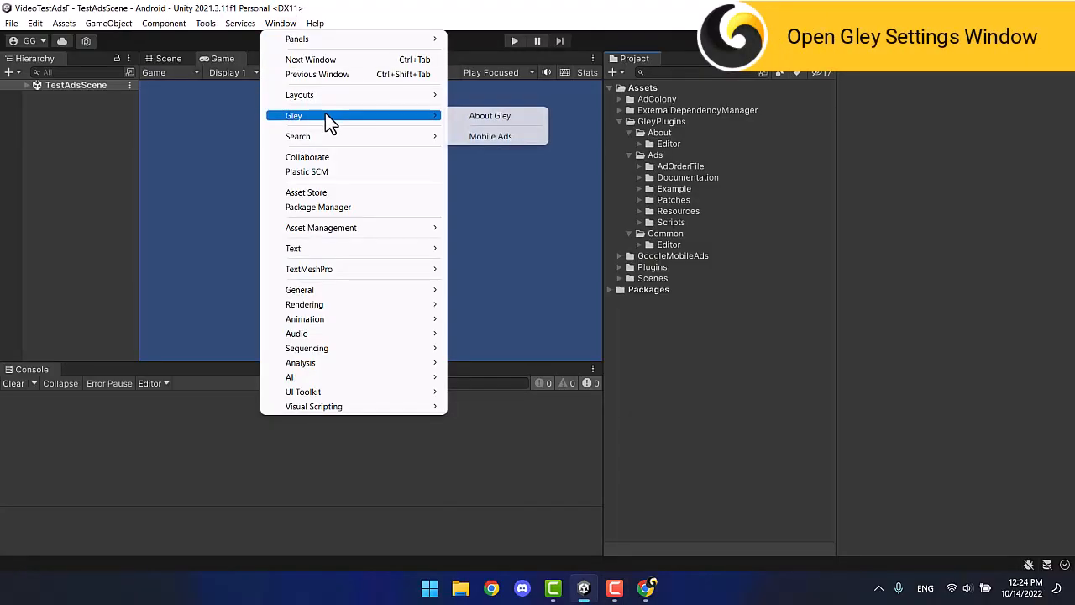
pyautogui.click(479, 136)
pyautogui.scroll(-5, 420, 177)
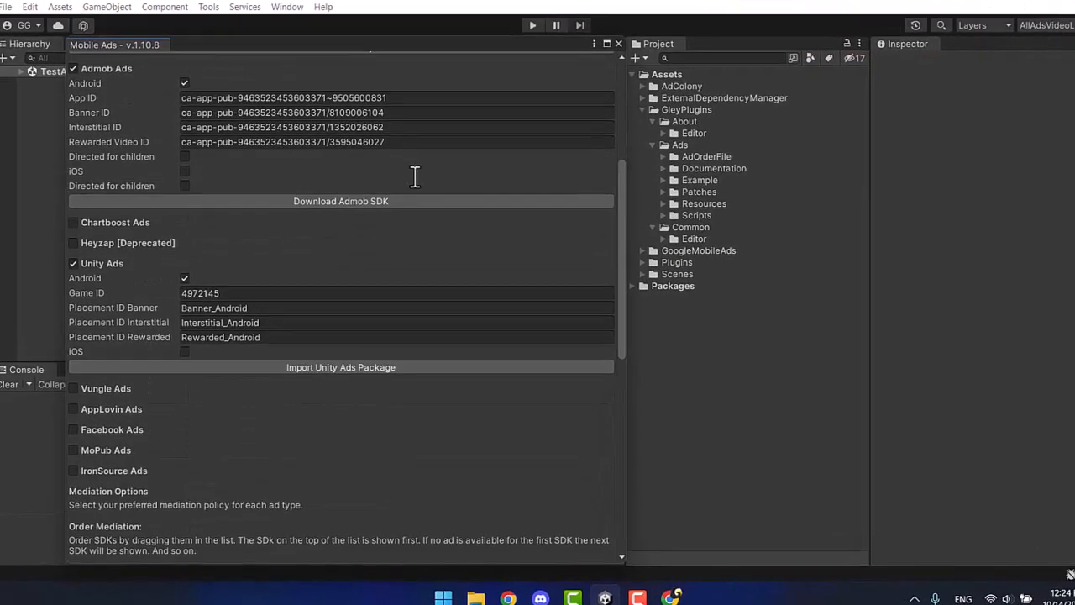
pyautogui.click(39, 272)
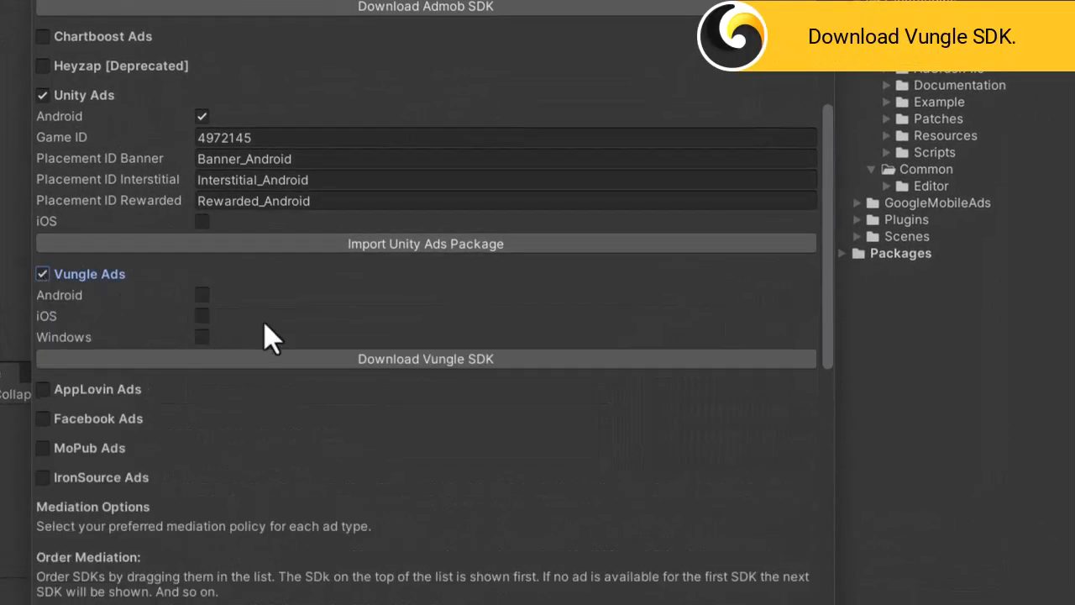
# Download the Vungle Unity plugin and drag the unitypackage into the Project panel.
pyautogui.click(312, 361)
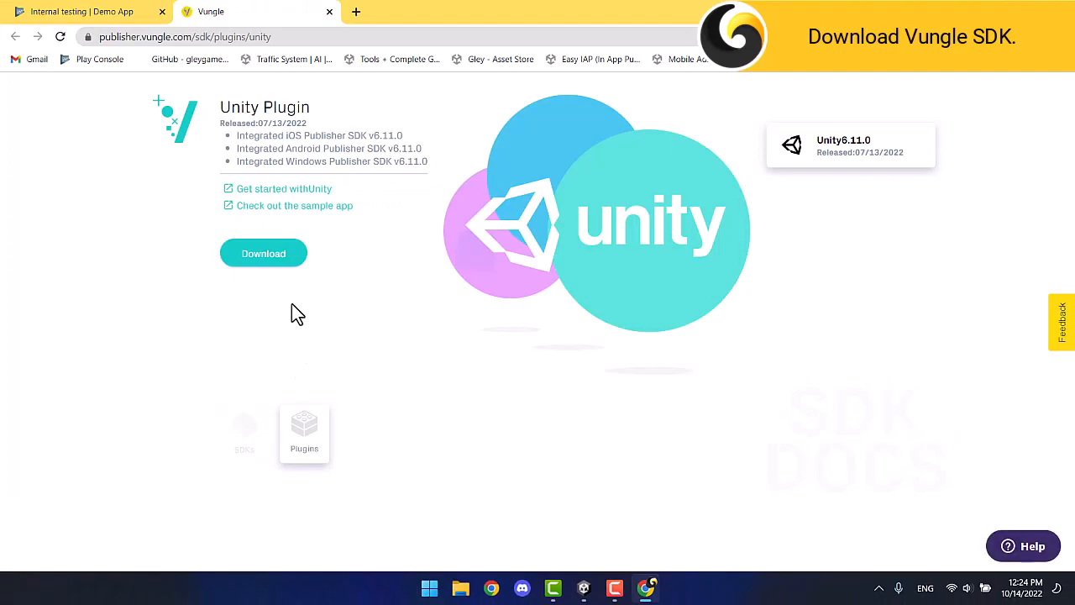
pyautogui.click(286, 263)
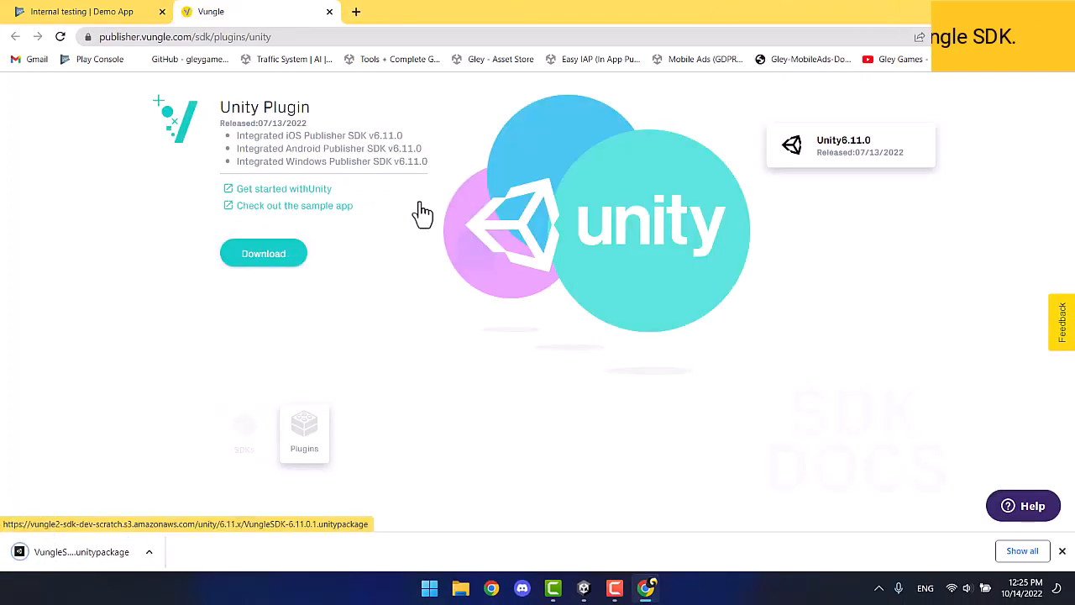
pyautogui.click(1031, 12)
pyautogui.moveTo(79, 550); pyautogui.dragTo(724, 375)
# Import all files of the Vungle SDK package into the project.
pyautogui.click(496, 12)
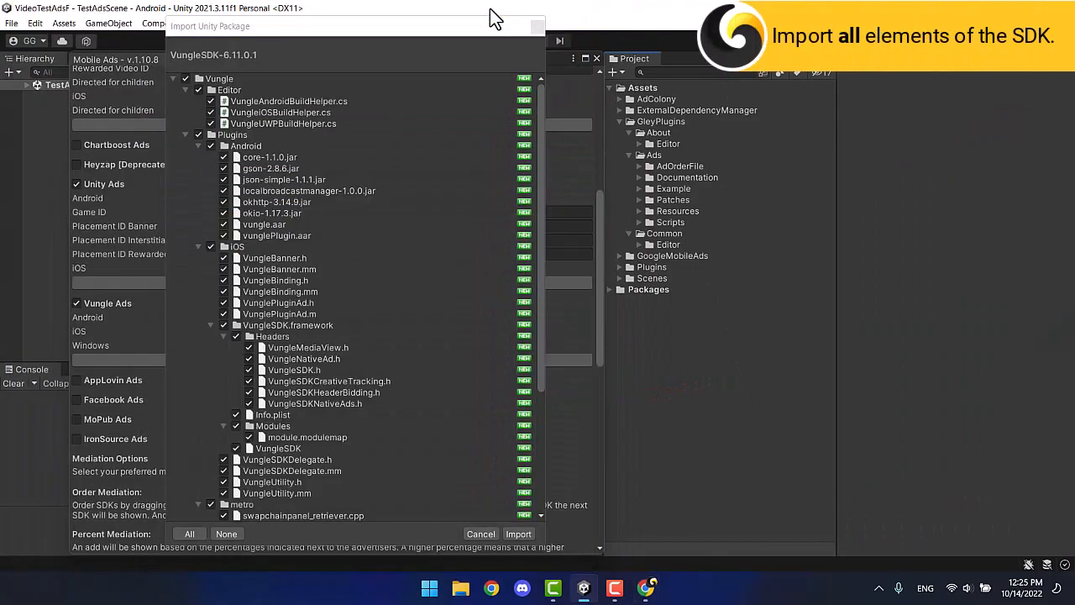
pyautogui.scroll(-5, 347, 221)
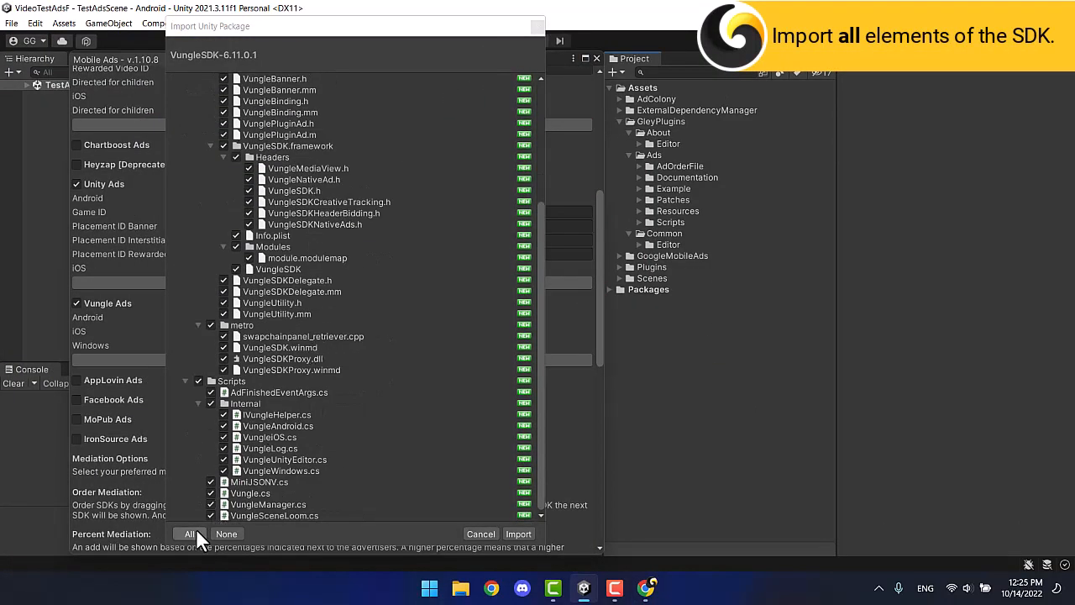
pyautogui.click(530, 537)
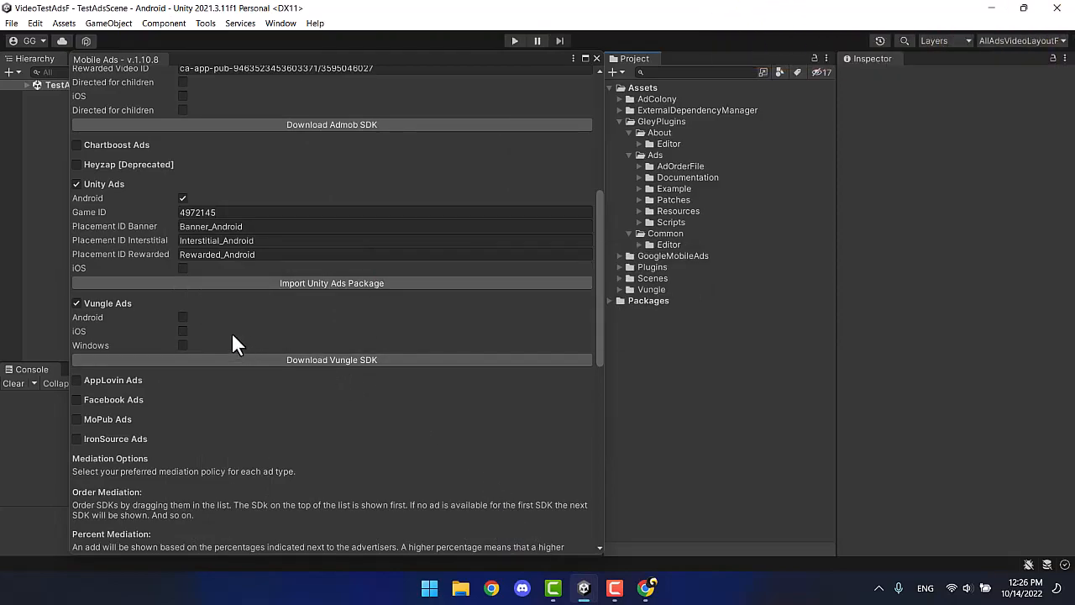
# Enable Vungle Ads for Android and bring the browser back maximized.
pyautogui.click(182, 316)
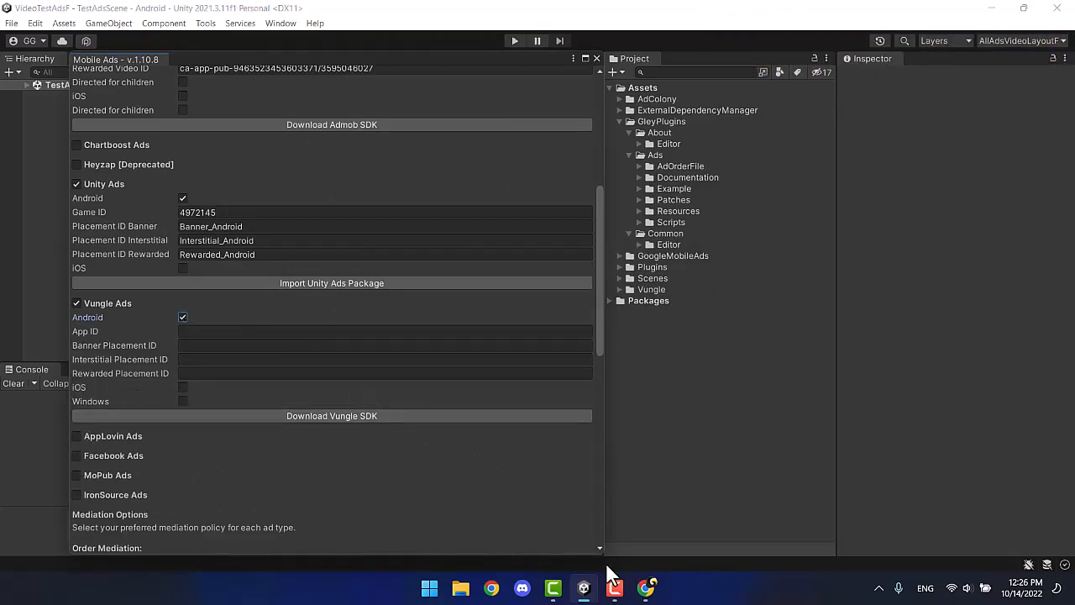
pyautogui.click(644, 588)
pyautogui.click(527, 11)
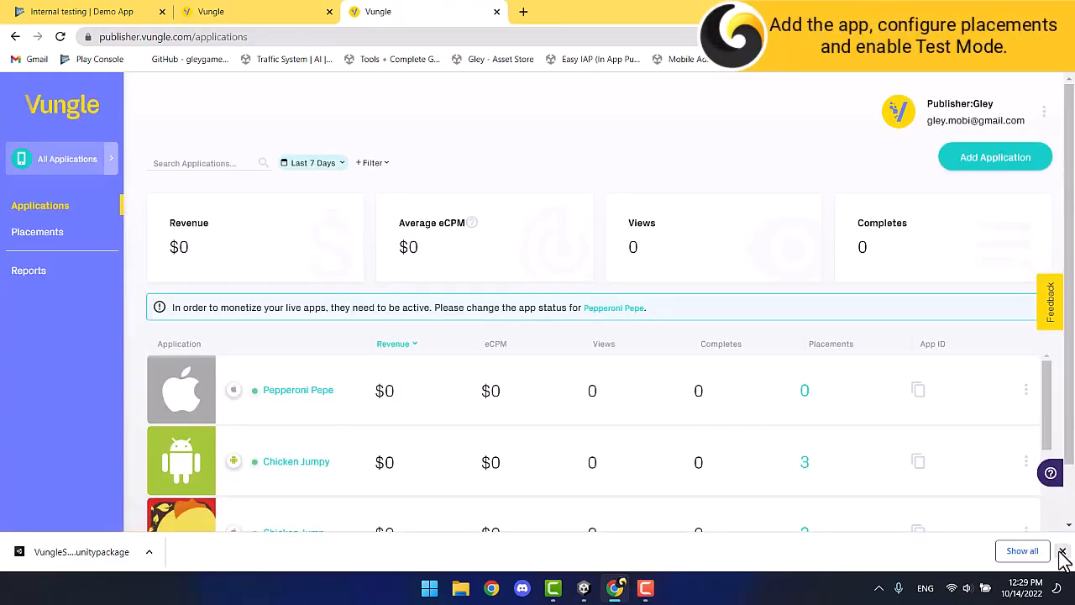
# Add an Android application named Demo App, not live, agreeing COPPA does not apply.
pyautogui.click(1061, 551)
pyautogui.click(991, 163)
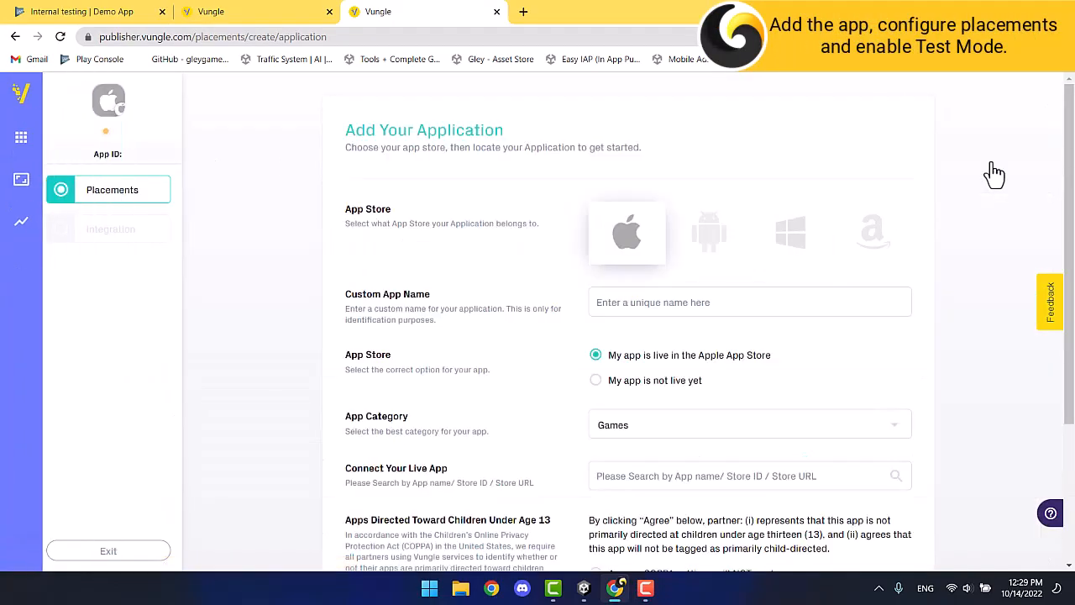
pyautogui.click(709, 232)
pyautogui.click(676, 303)
pyautogui.write('Demo App')
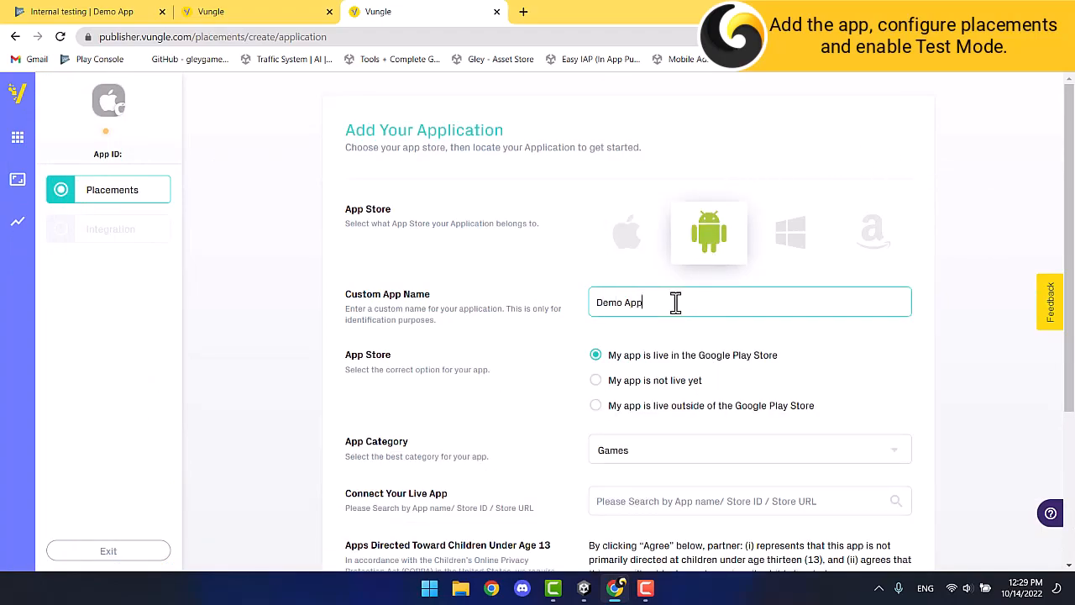
pyautogui.click(655, 380)
pyautogui.scroll(-2, 655, 389)
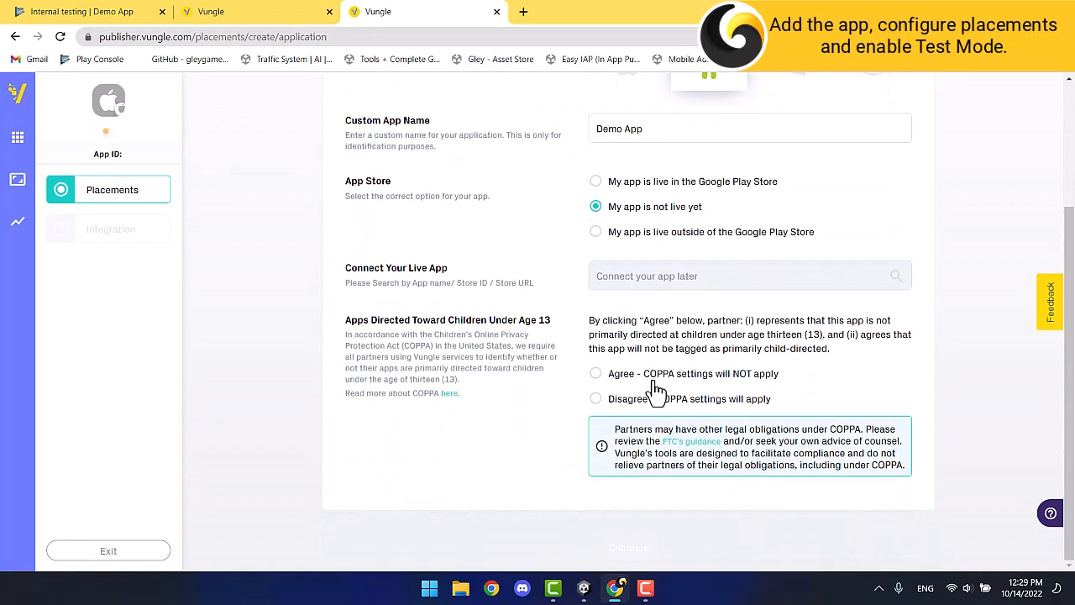
pyautogui.click(596, 374)
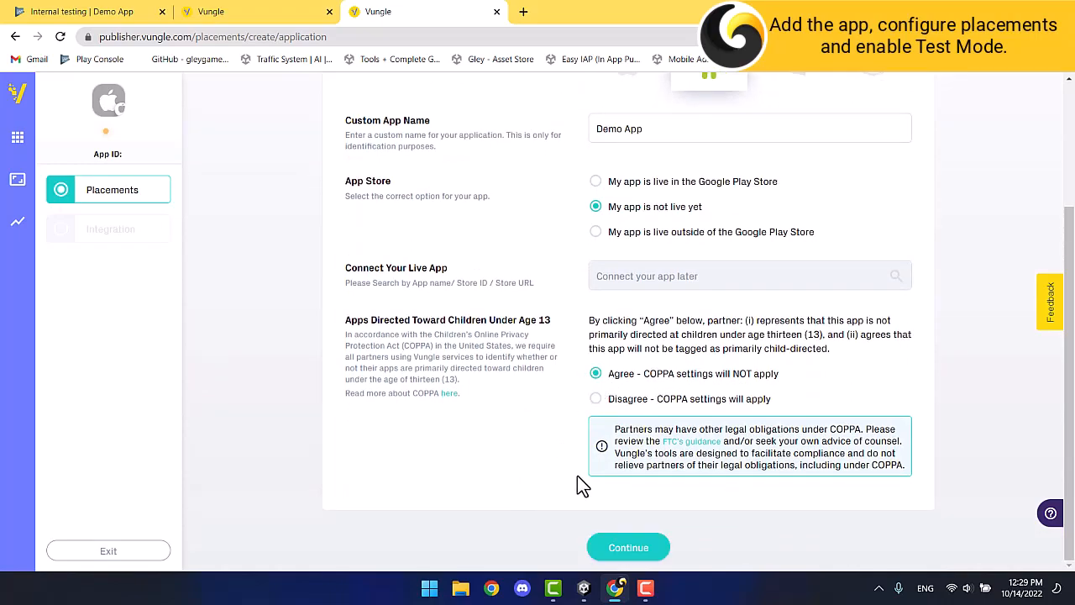
pyautogui.click(614, 555)
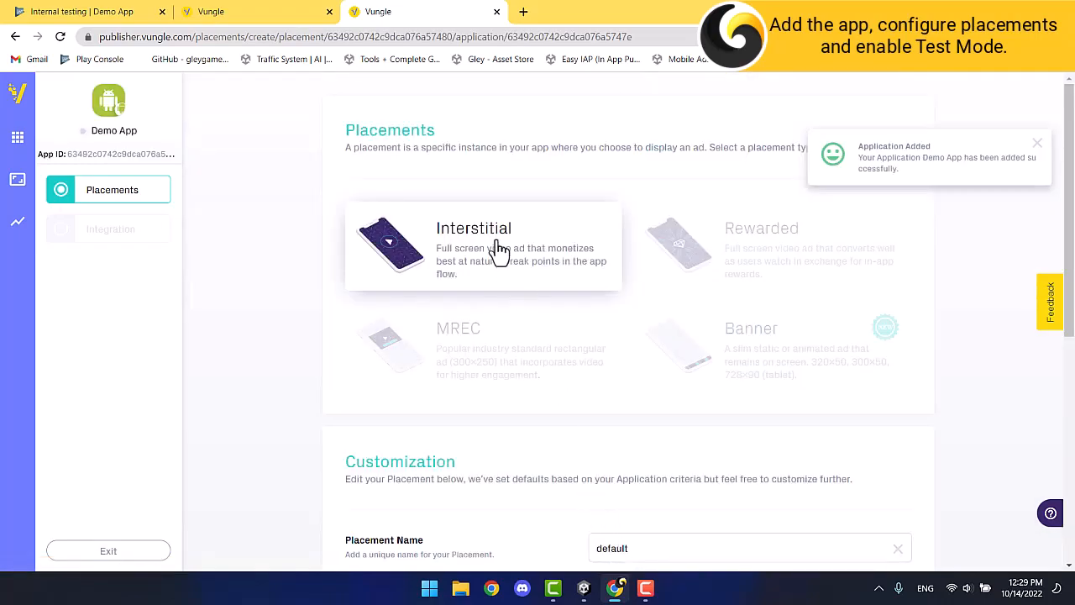
# Create the first placement named Interstitial.
pyautogui.scroll(-3, 497, 251)
pyautogui.click(653, 273)
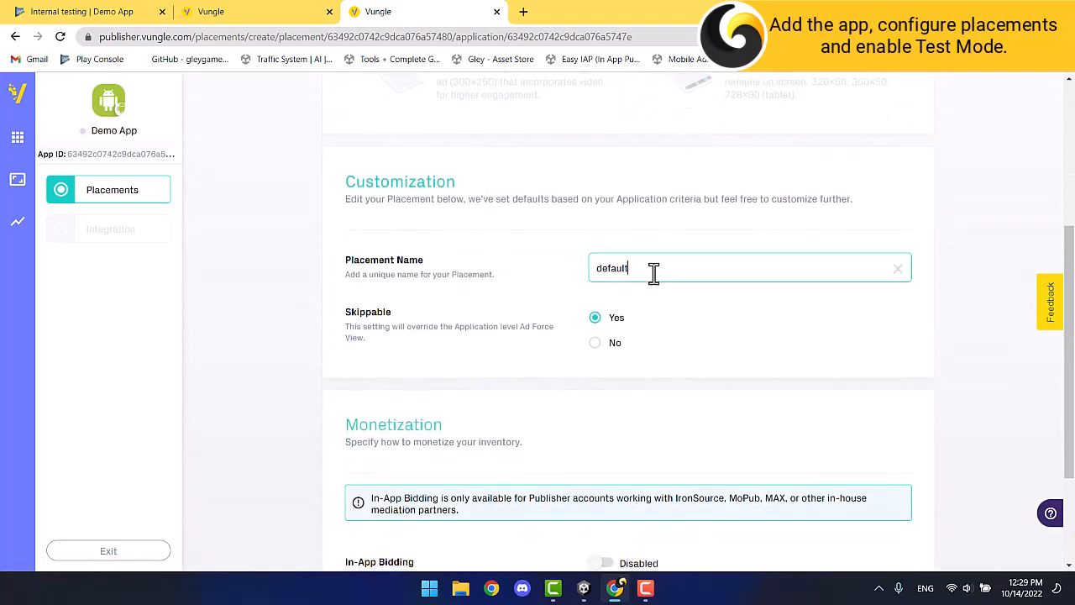
pyautogui.write('Interstitial')
pyautogui.scroll(-2, 653, 273)
pyautogui.click(679, 551)
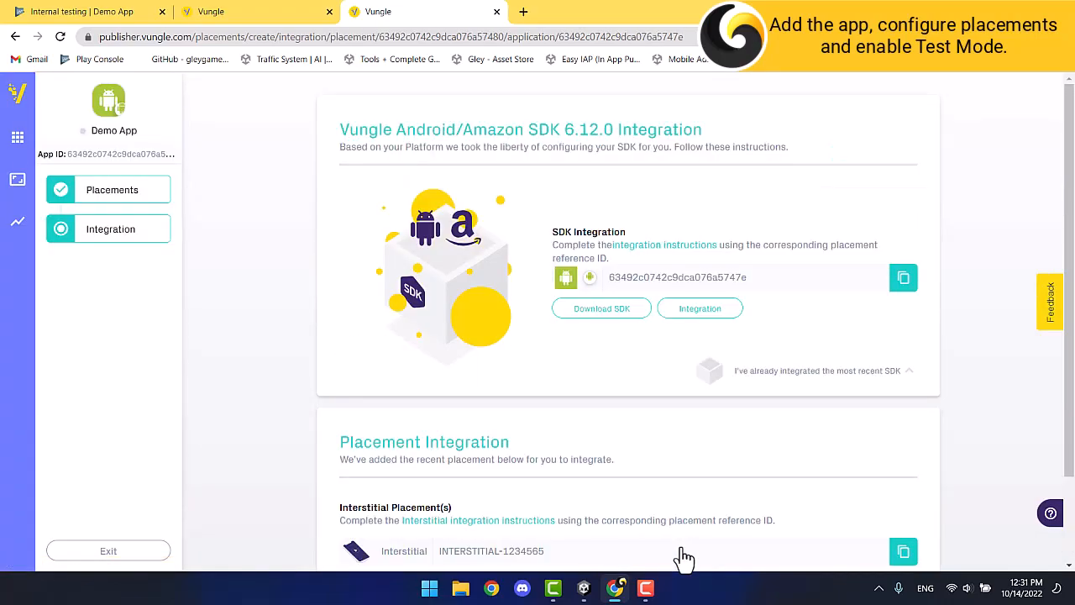
pyautogui.scroll(-3, 684, 556)
# Add a Rewarded-type placement named Rewarded.
pyautogui.click(576, 531)
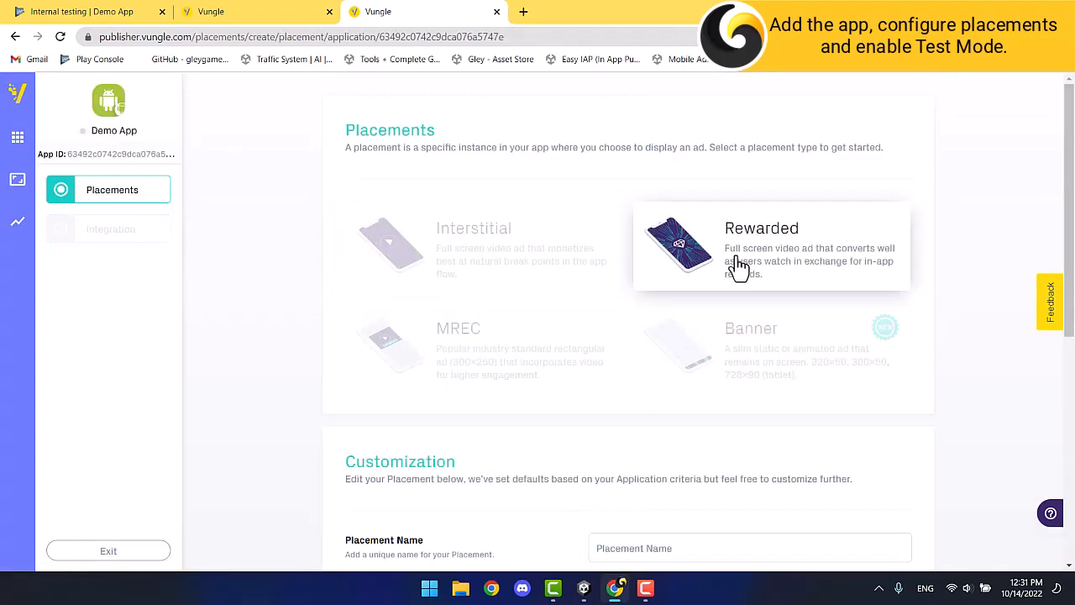
pyautogui.click(737, 267)
pyautogui.scroll(-2, 723, 319)
pyautogui.click(717, 337)
pyautogui.write('Rewarded')
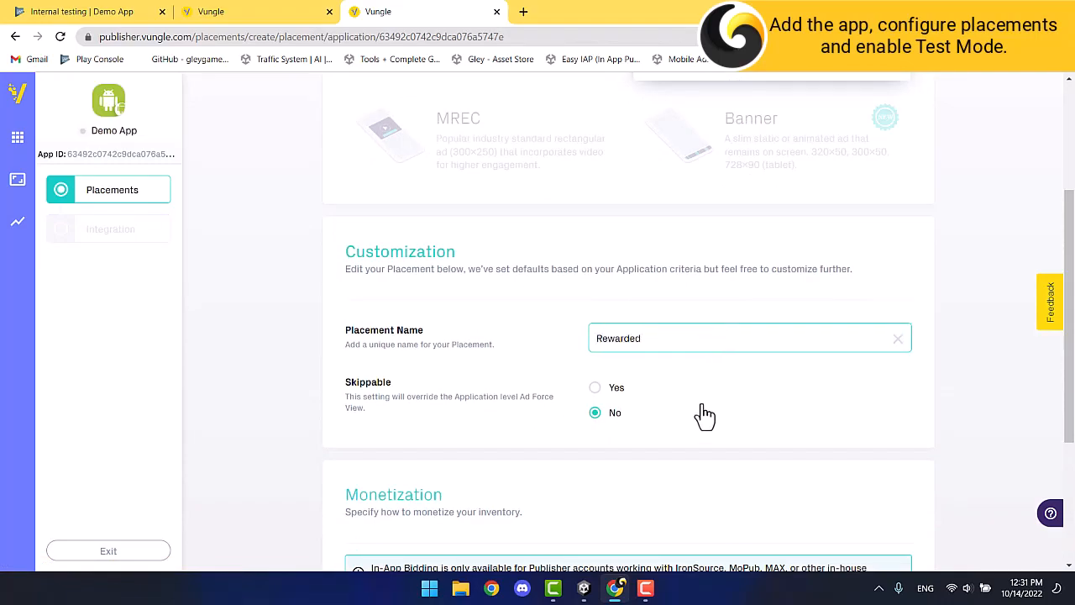
pyautogui.scroll(-3, 703, 414)
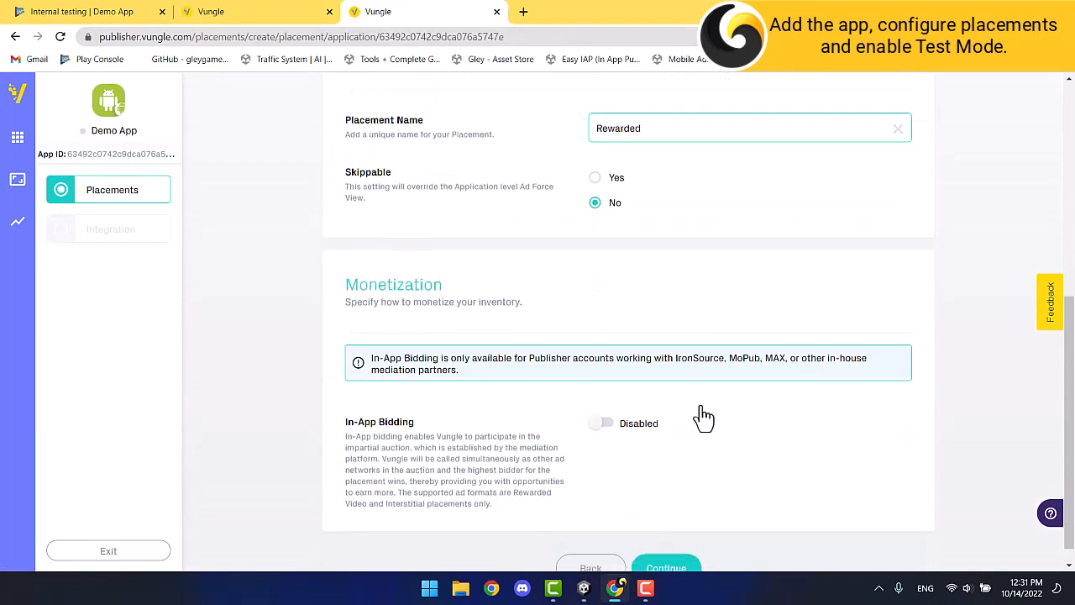
pyautogui.click(678, 557)
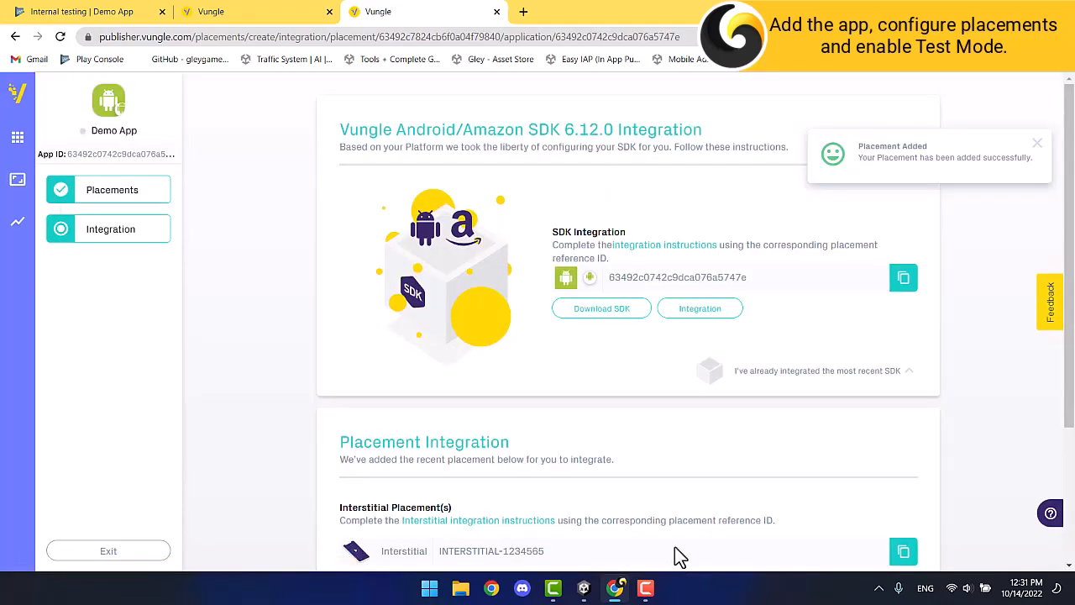
pyautogui.scroll(-2, 671, 546)
# Add a Banner-type placement named Banner and finish the app setup.
pyautogui.click(580, 529)
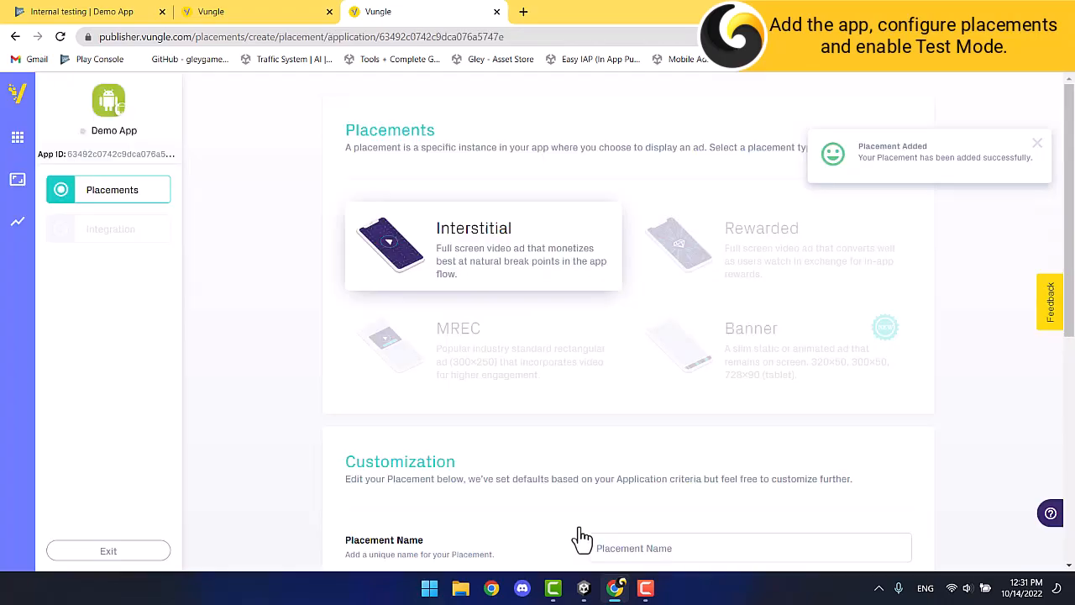
pyautogui.click(758, 365)
pyautogui.scroll(-2, 758, 364)
pyautogui.click(704, 338)
pyautogui.write('Banner')
pyautogui.scroll(-3, 704, 338)
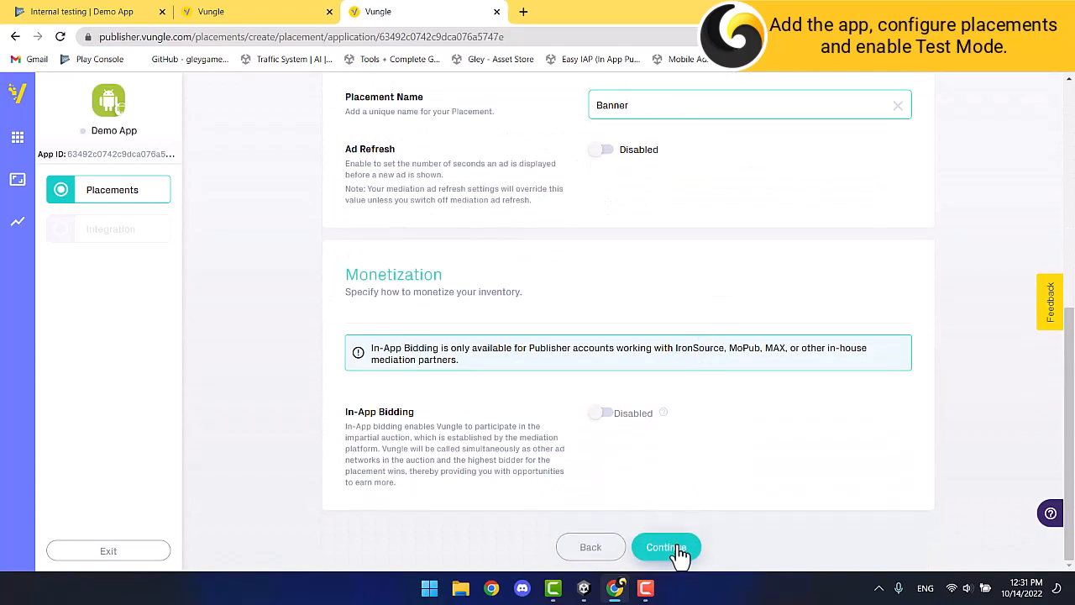
pyautogui.click(680, 550)
pyautogui.scroll(-3, 677, 545)
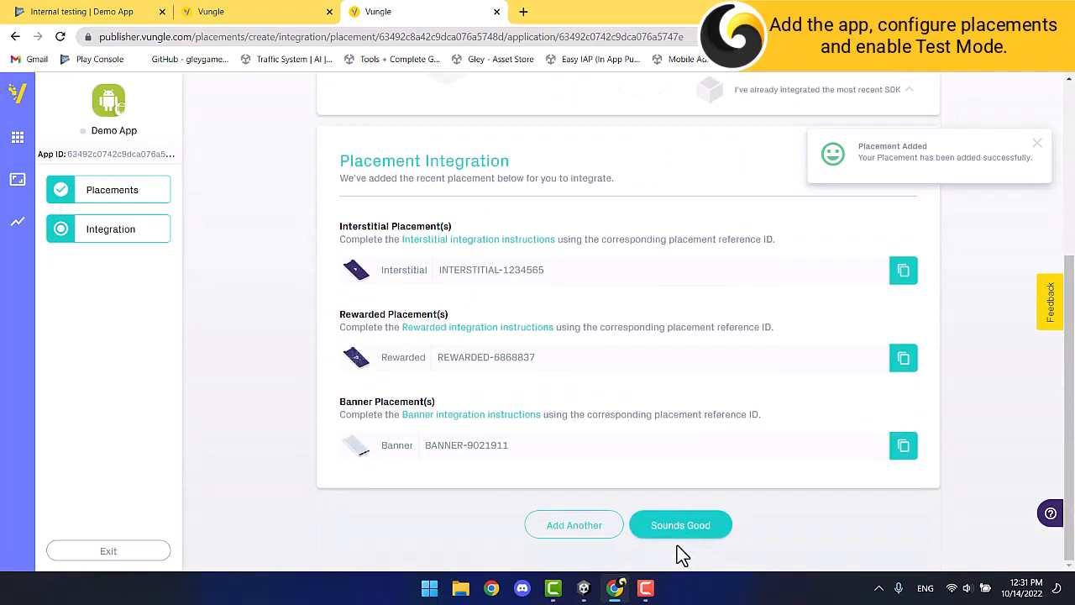
pyautogui.click(689, 531)
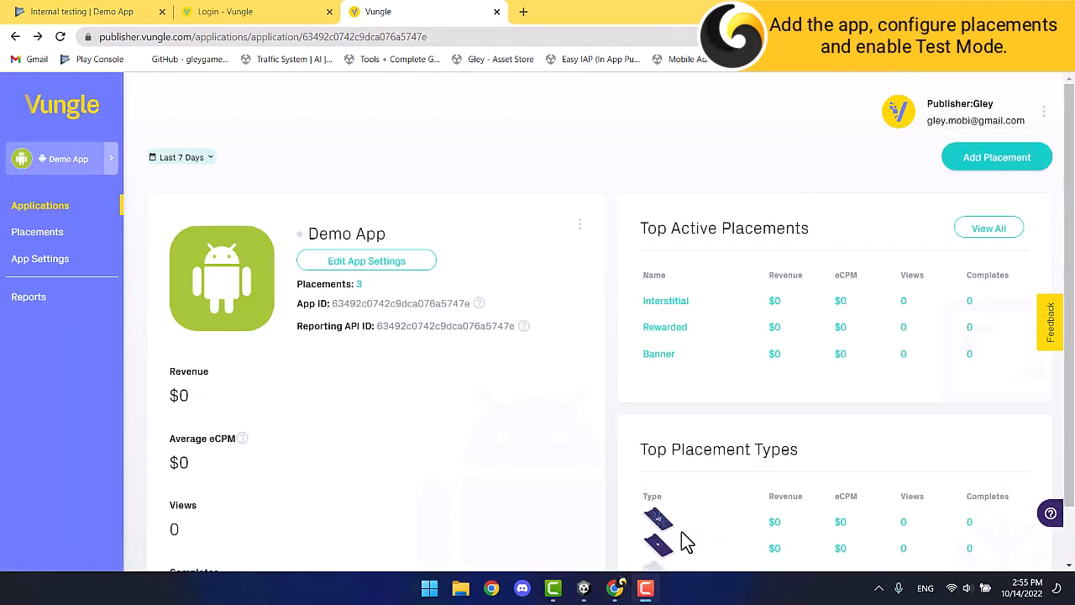
# Switch Demo App to Test Mode in its settings, save, and go back to its overview.
pyautogui.click(403, 263)
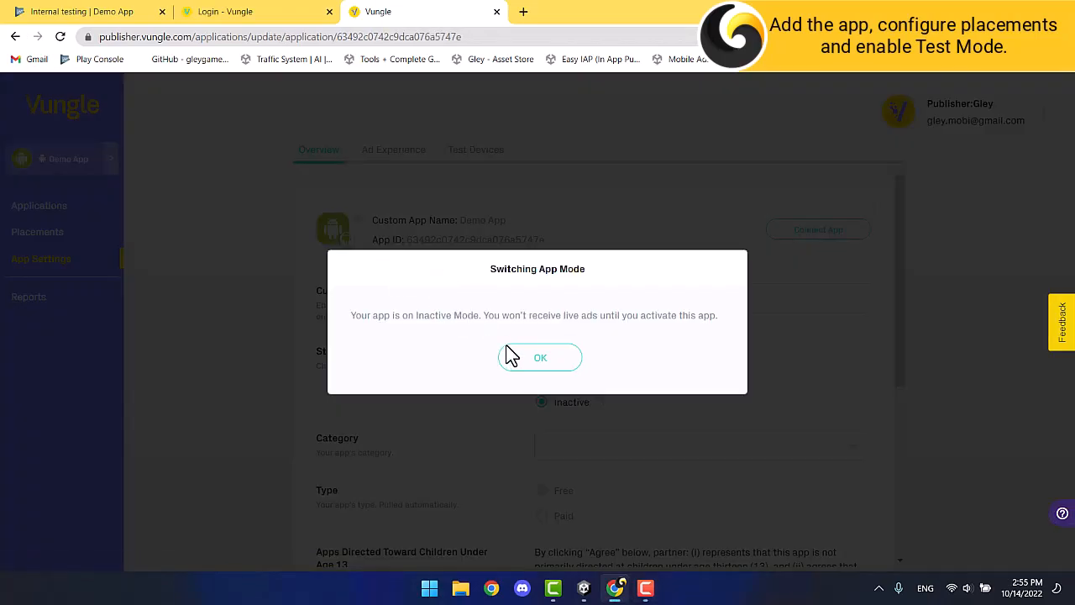
pyautogui.click(527, 359)
pyautogui.click(542, 379)
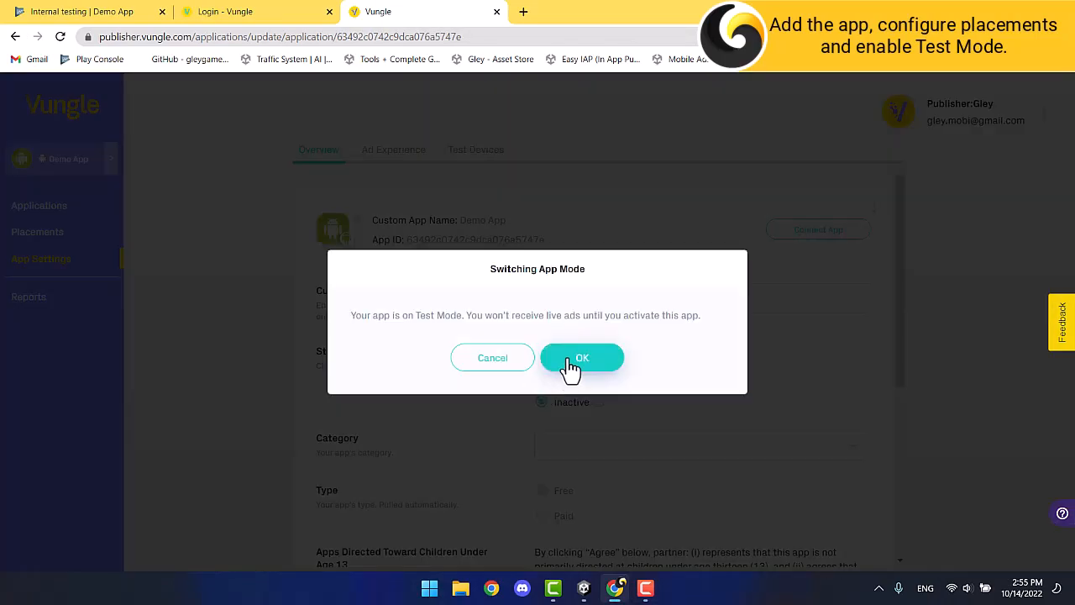
pyautogui.click(567, 361)
pyautogui.scroll(-4, 526, 395)
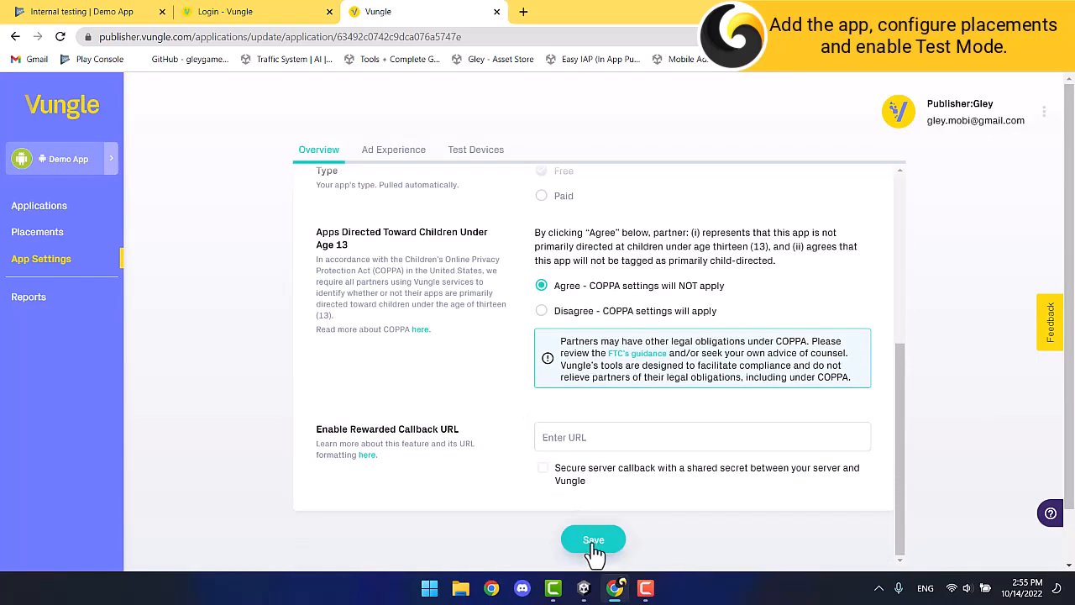
pyautogui.click(593, 541)
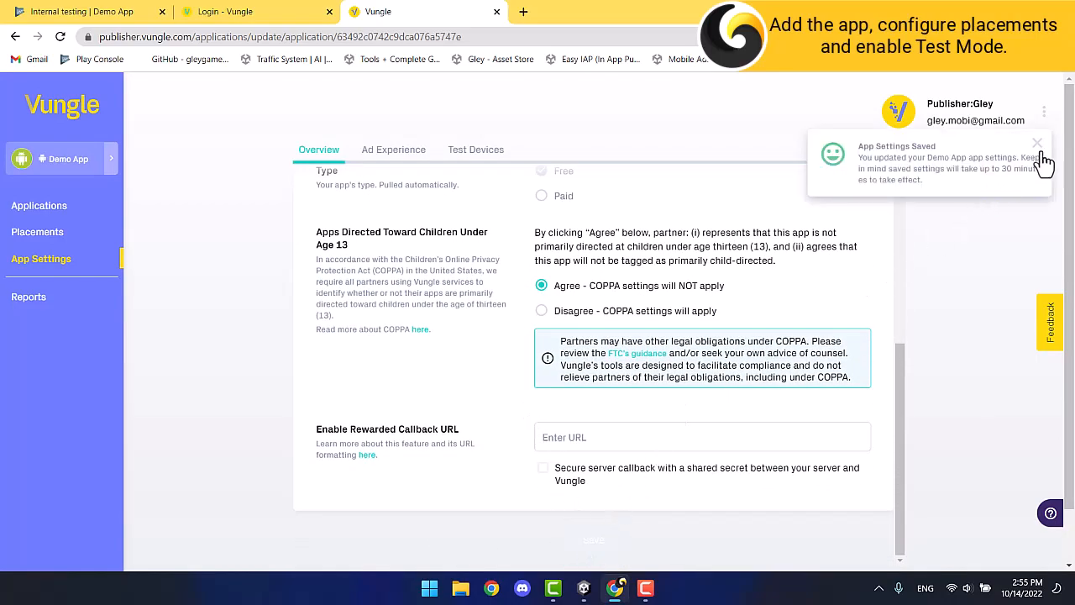
pyautogui.click(1038, 147)
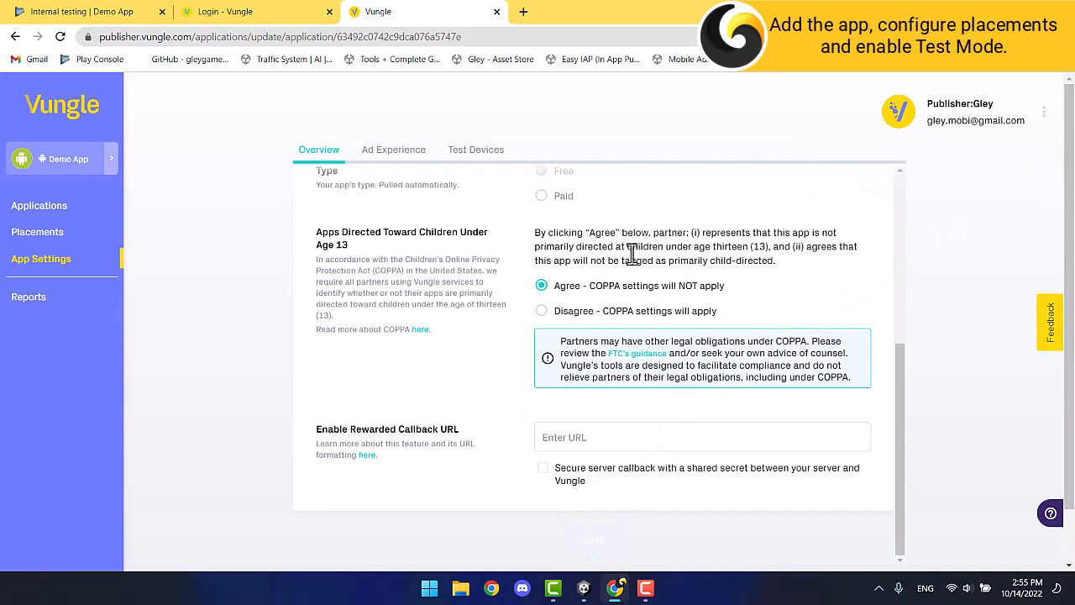
pyautogui.click(15, 36)
pyautogui.moveTo(300, 237)
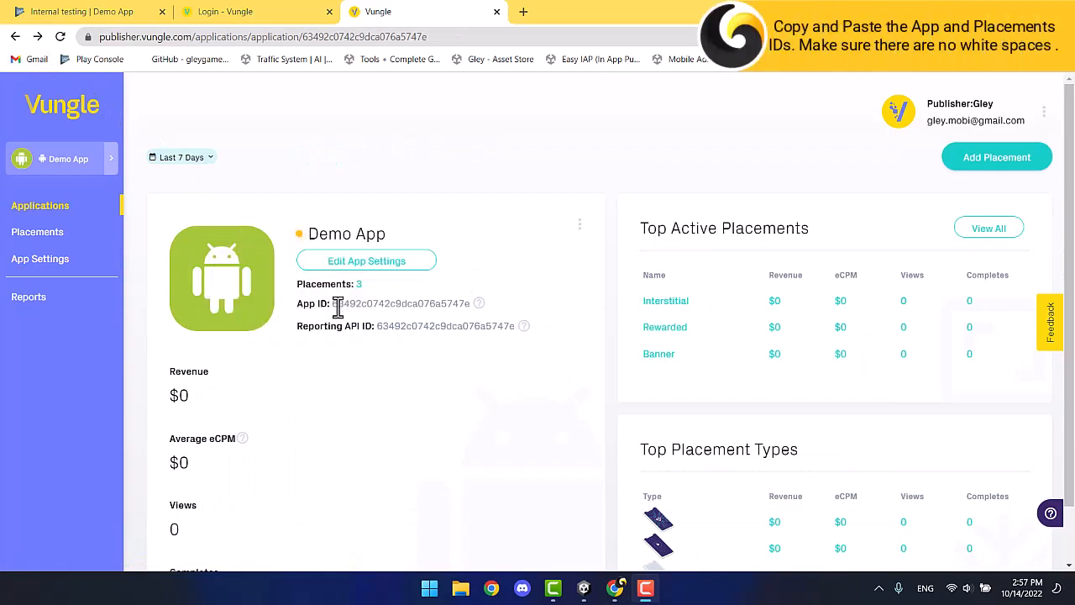
# Paste the Vungle App ID and the Interstitial placement ID into the Vungle Ads fields.
pyautogui.moveTo(333, 304); pyautogui.dragTo(472, 308)
pyautogui.hotkey('ctrl', 'c')
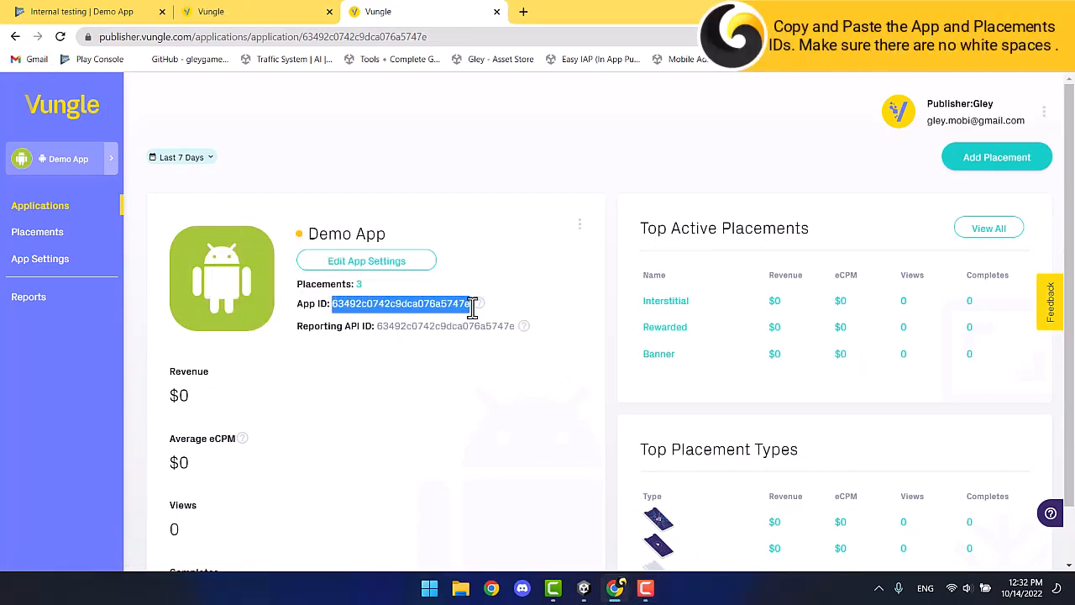
pyautogui.click(583, 590)
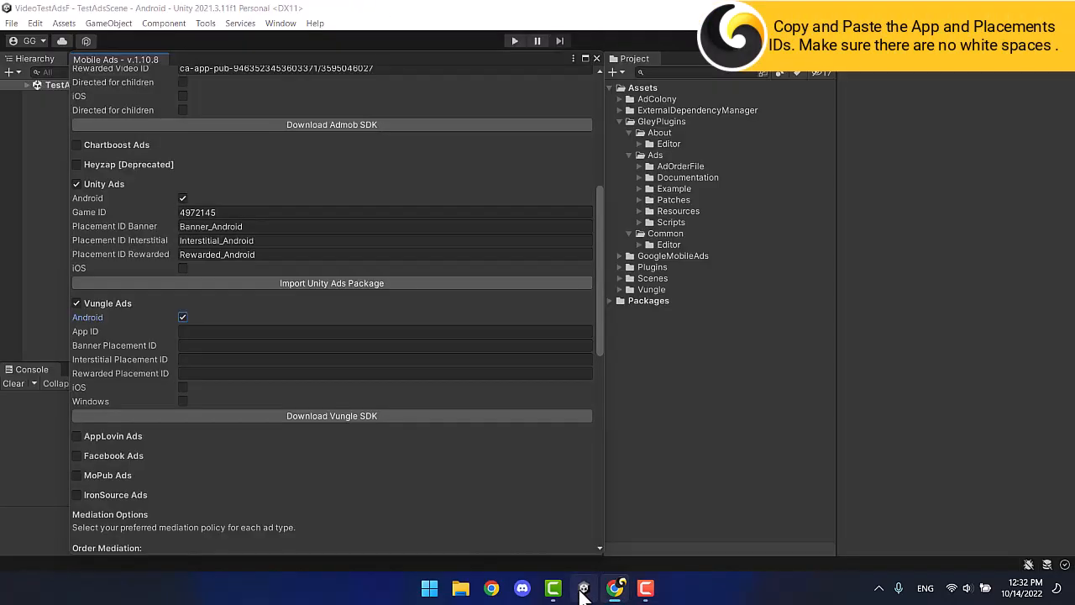
pyautogui.hotkey('ctrl', 'v')
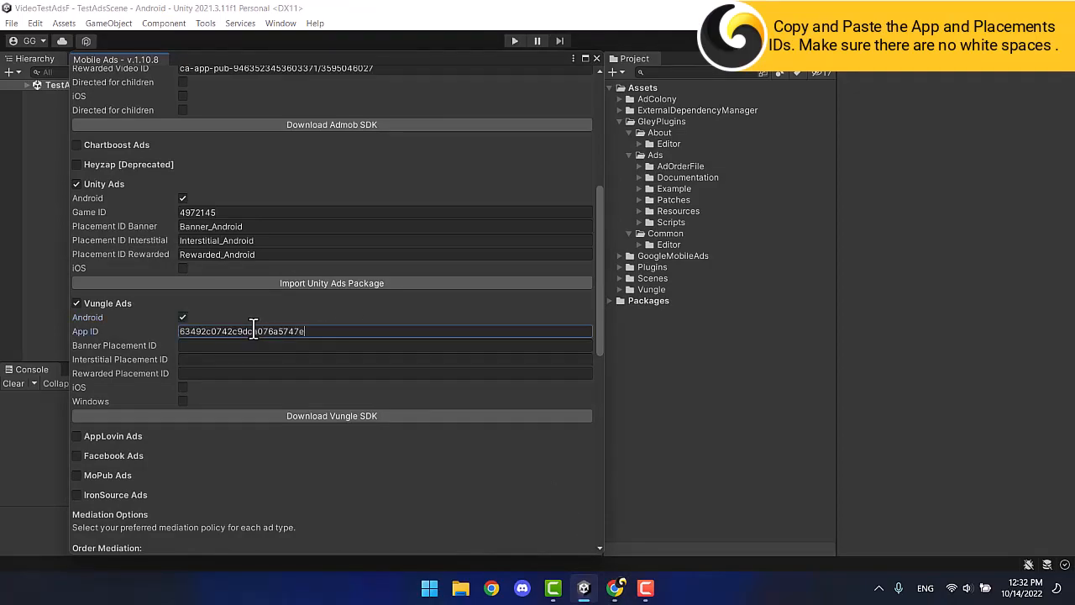
pyautogui.click(615, 589)
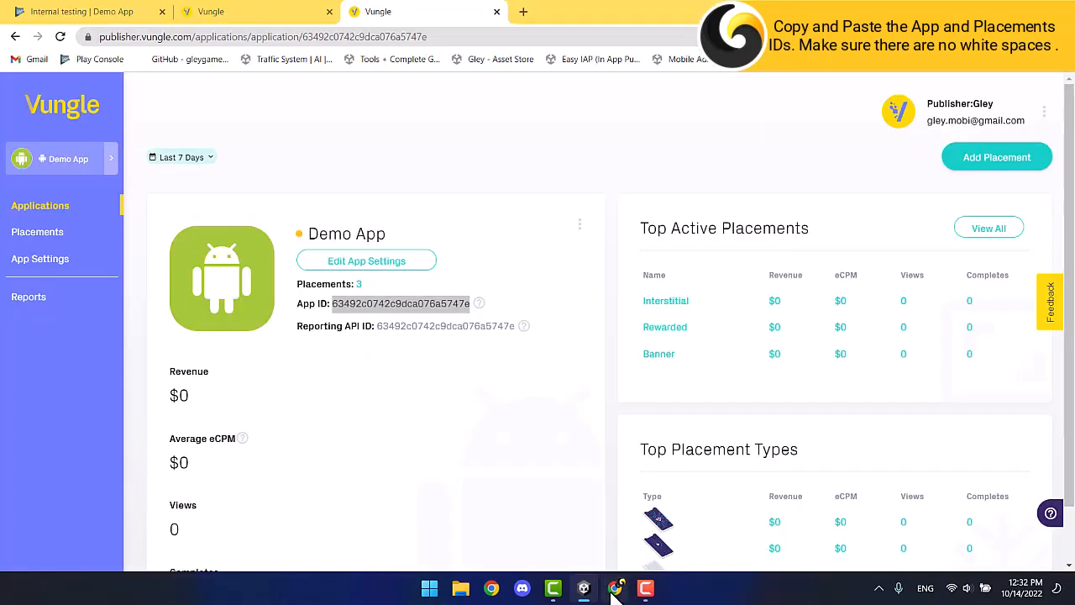
pyautogui.click(663, 303)
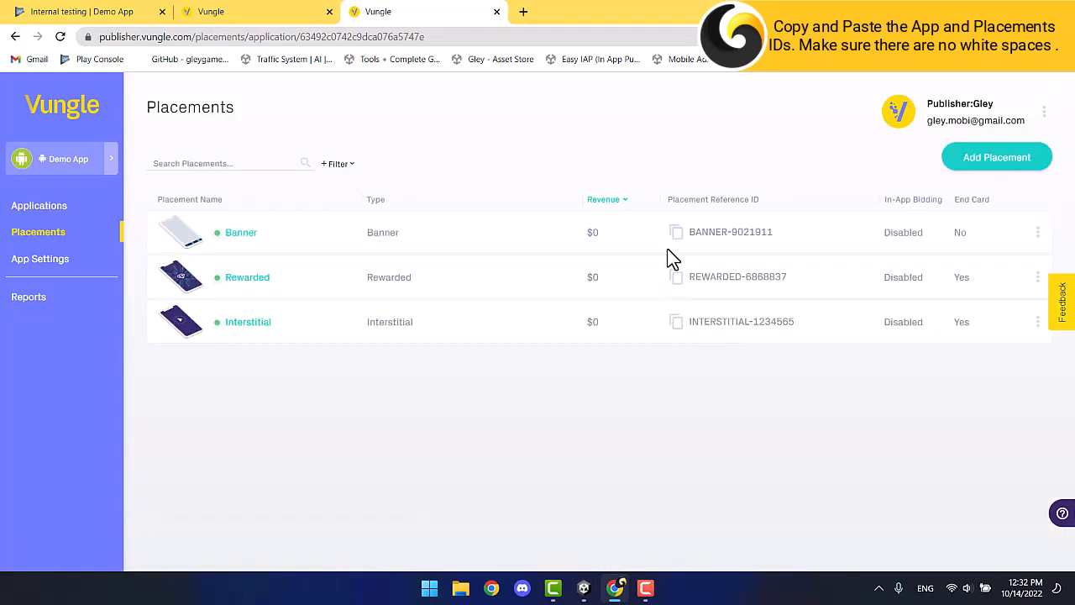
pyautogui.click(674, 323)
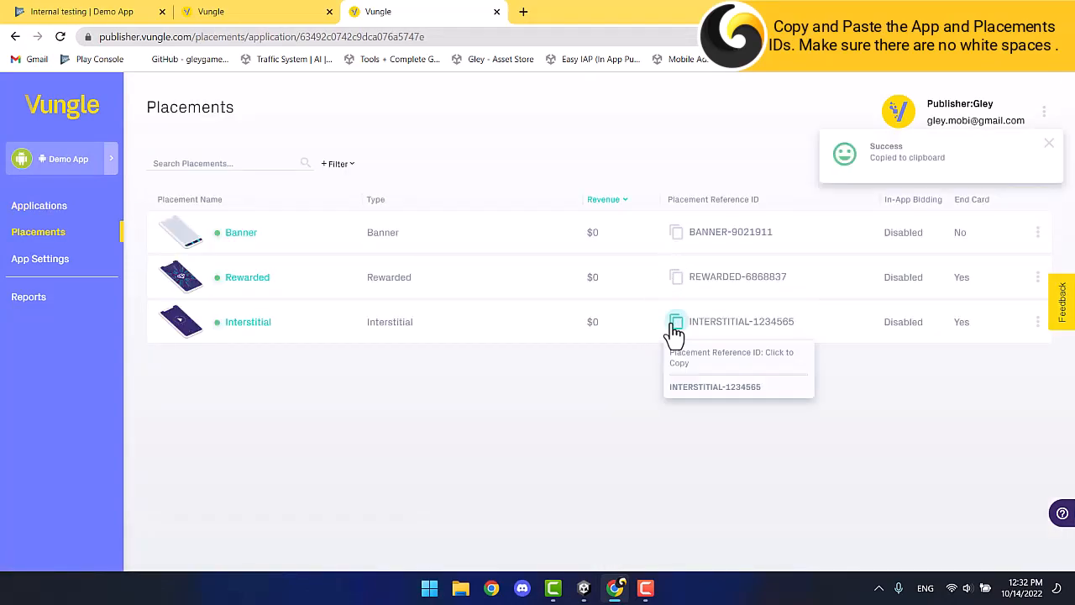
pyautogui.click(583, 588)
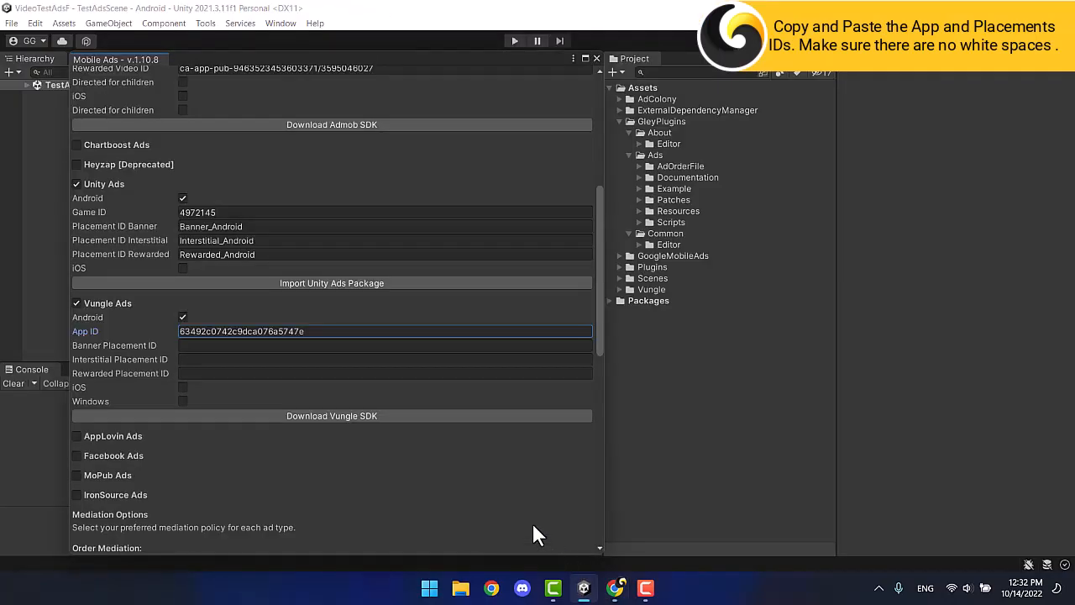
pyautogui.click(223, 359)
pyautogui.hotkey('ctrl', 'v')
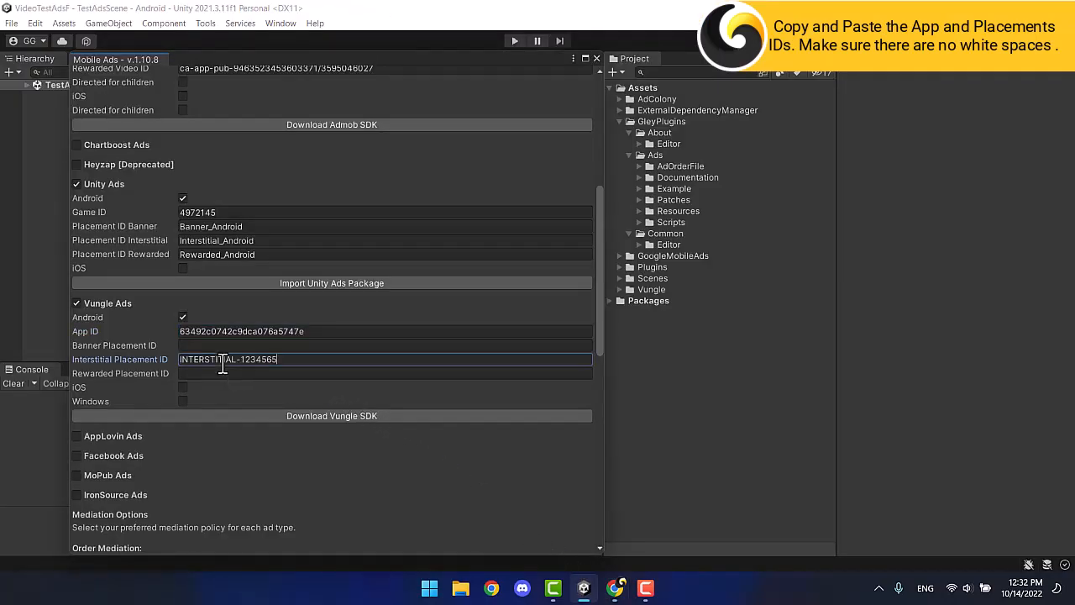
# Paste the Vungle Banner and Rewarded placement IDs into their fields.
pyautogui.click(617, 586)
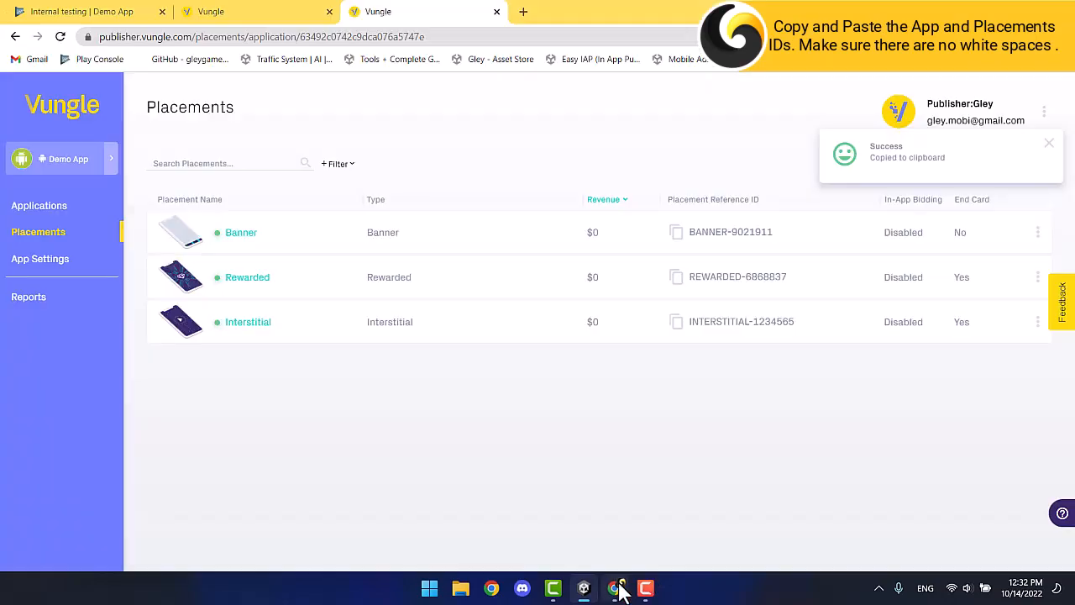
pyautogui.click(677, 234)
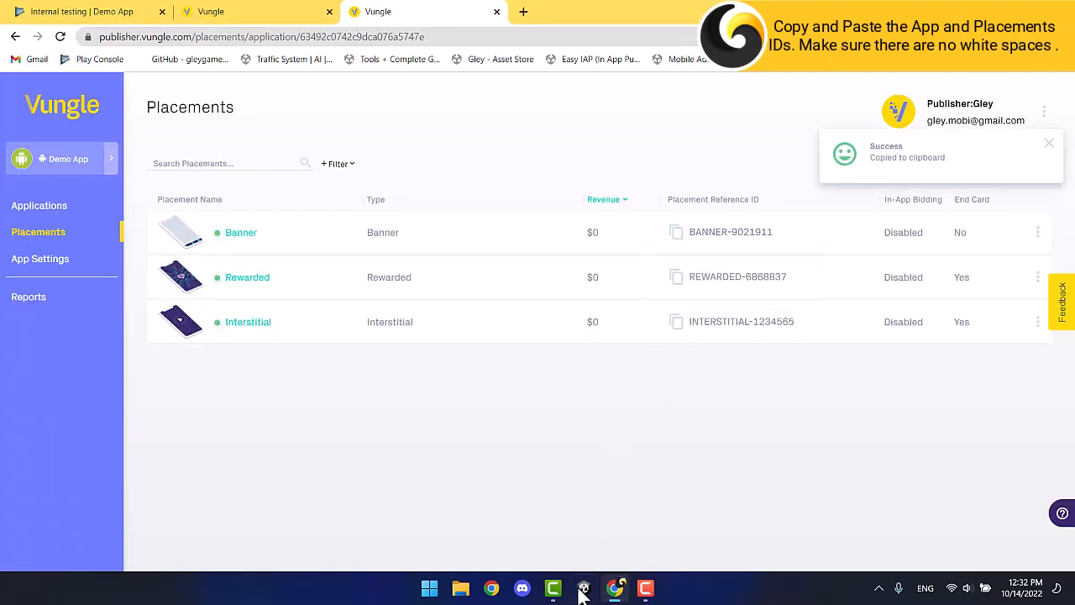
pyautogui.click(584, 588)
pyautogui.click(225, 345)
pyautogui.rightClick(225, 345)
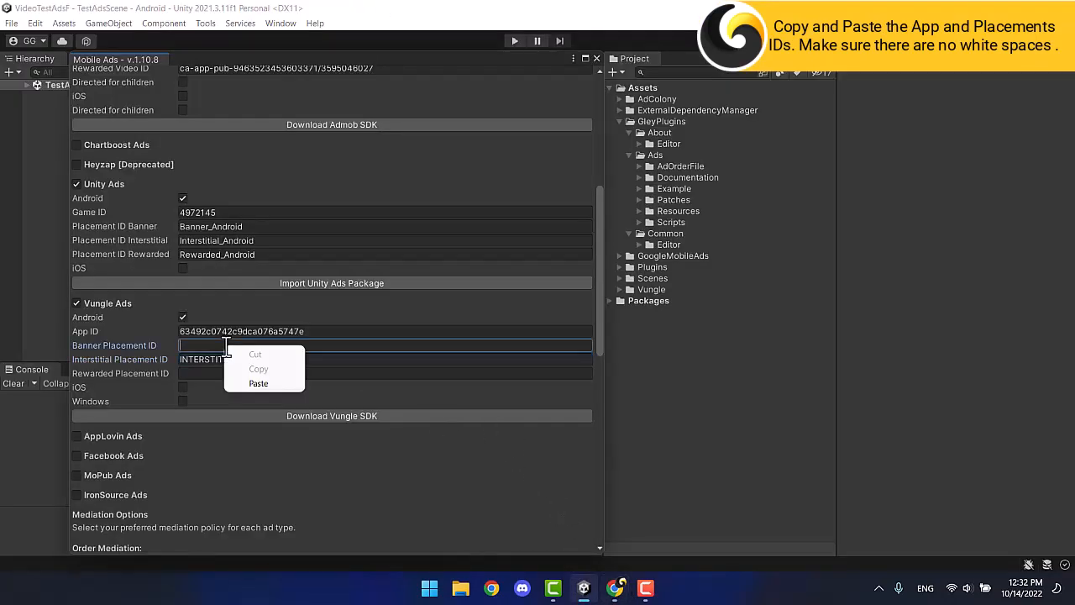
pyautogui.click(255, 382)
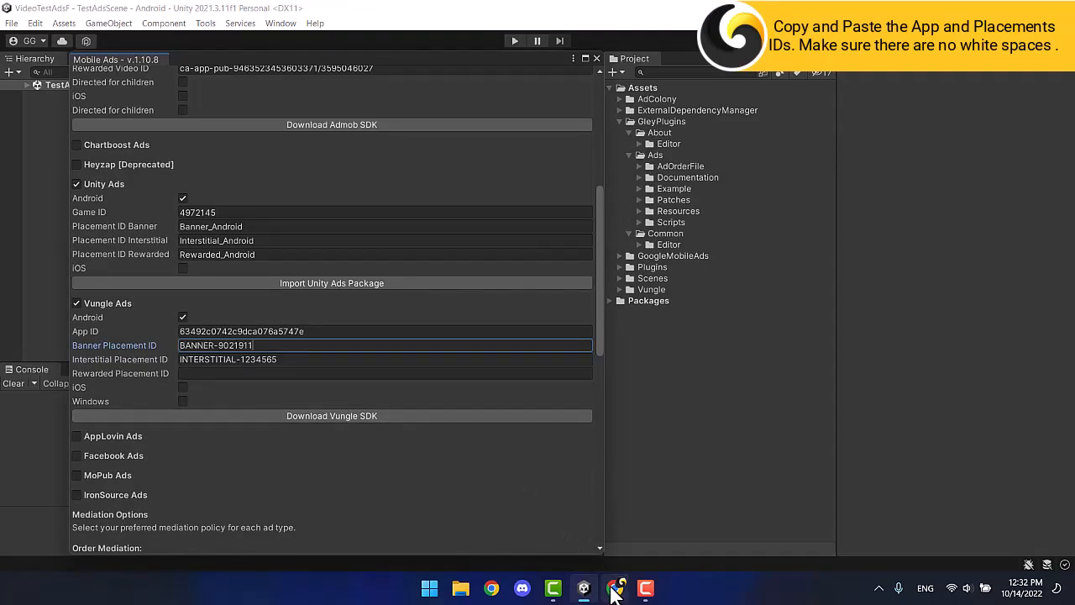
pyautogui.click(614, 590)
pyautogui.click(675, 280)
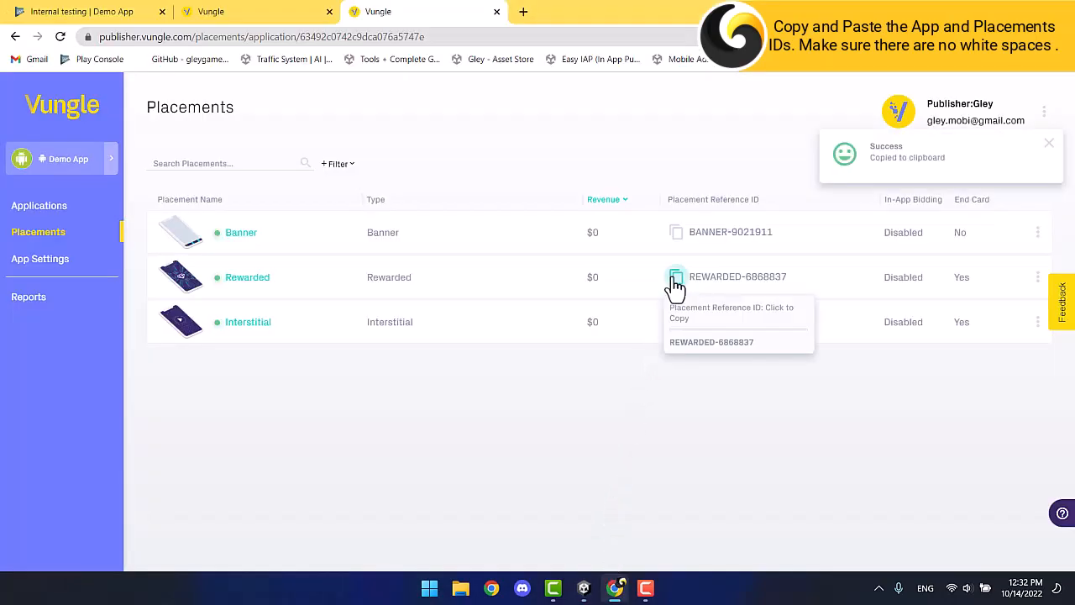
pyautogui.click(584, 588)
pyautogui.click(249, 373)
pyautogui.rightClick(245, 376)
pyautogui.click(260, 416)
# Save the Mobile Ads settings and close the window.
pyautogui.scroll(-12, 258, 406)
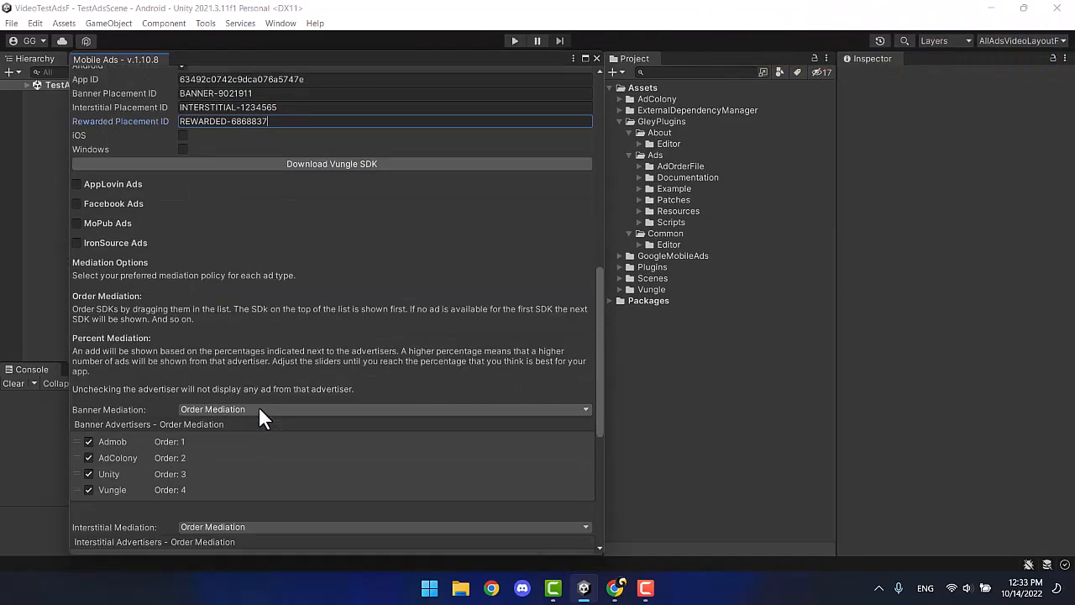
pyautogui.click(319, 526)
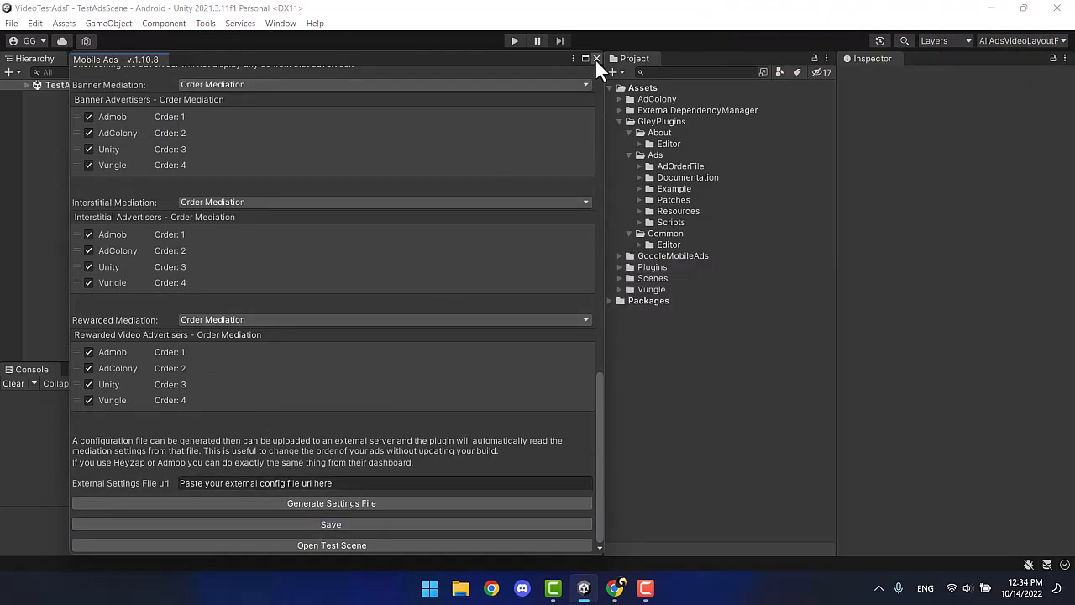
pyautogui.click(596, 58)
pyautogui.click(12, 25)
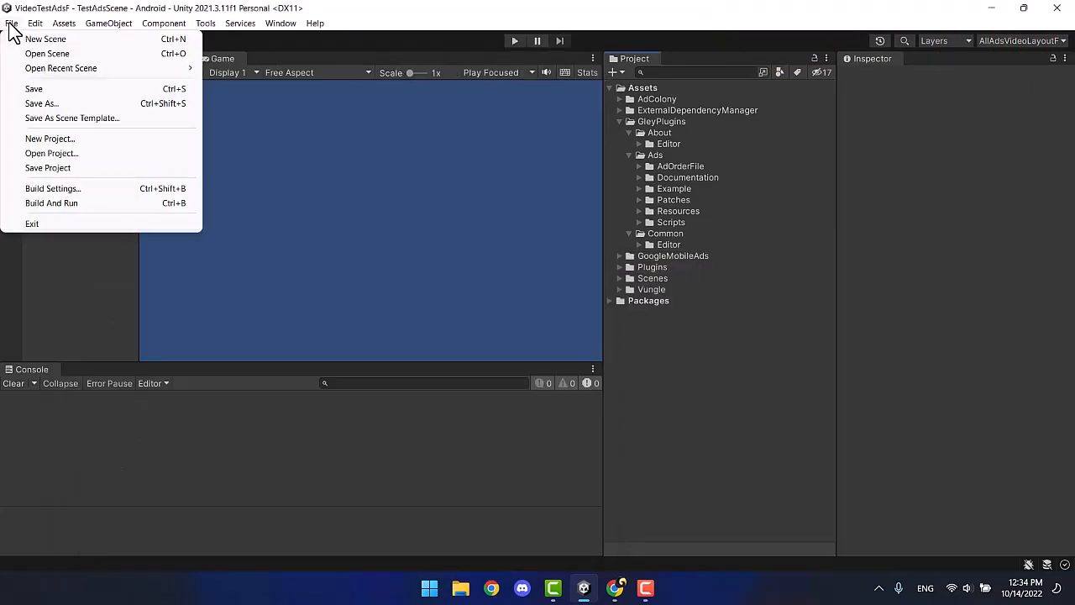
# Open the Android Player Settings from Build Settings and expand Other Settings.
pyautogui.click(61, 188)
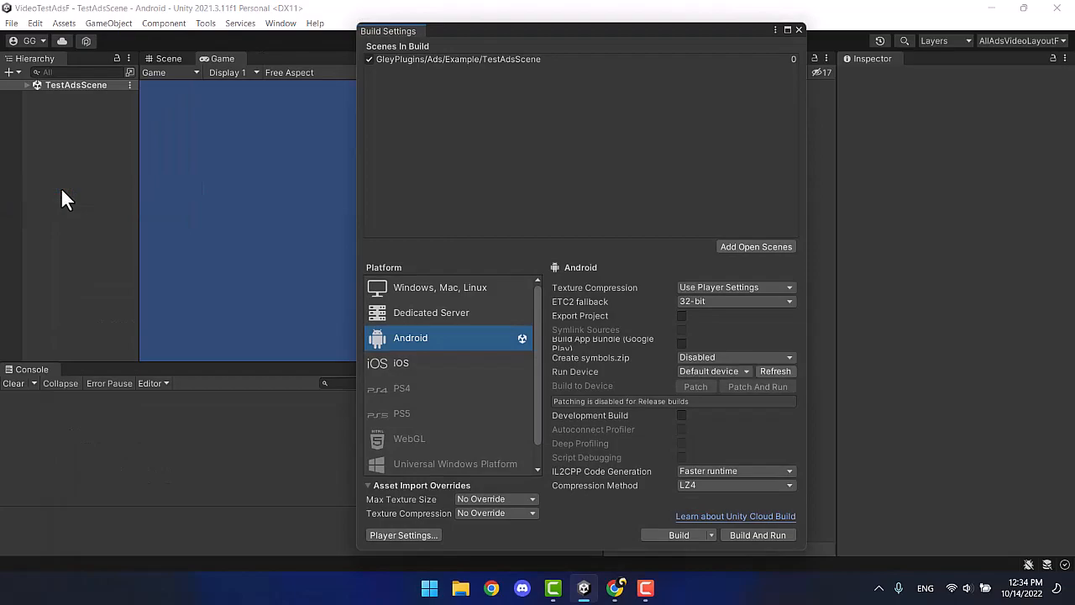
pyautogui.click(403, 535)
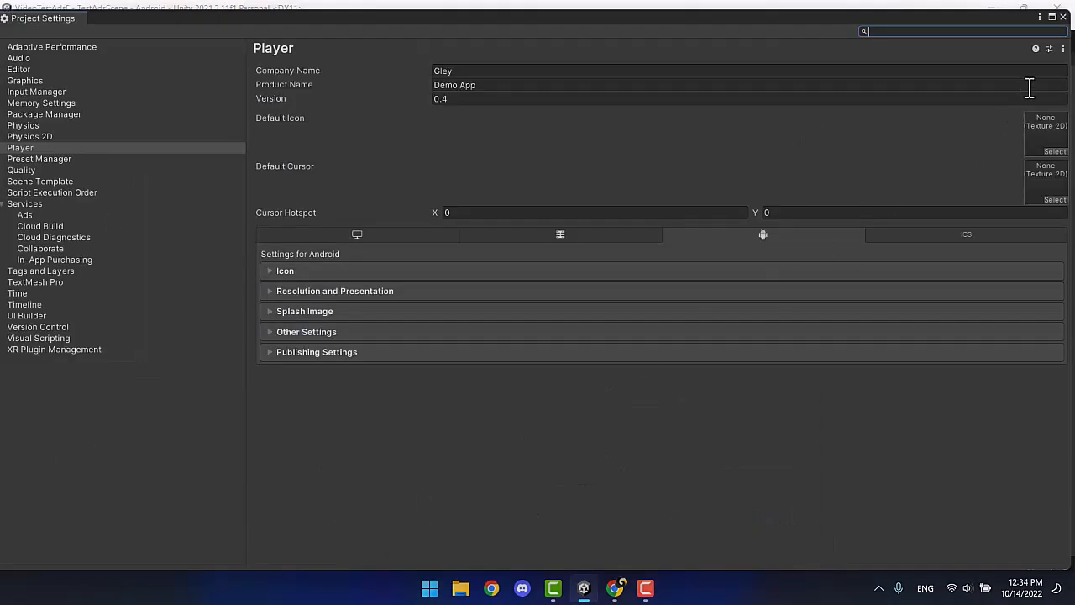
pyautogui.click(1055, 19)
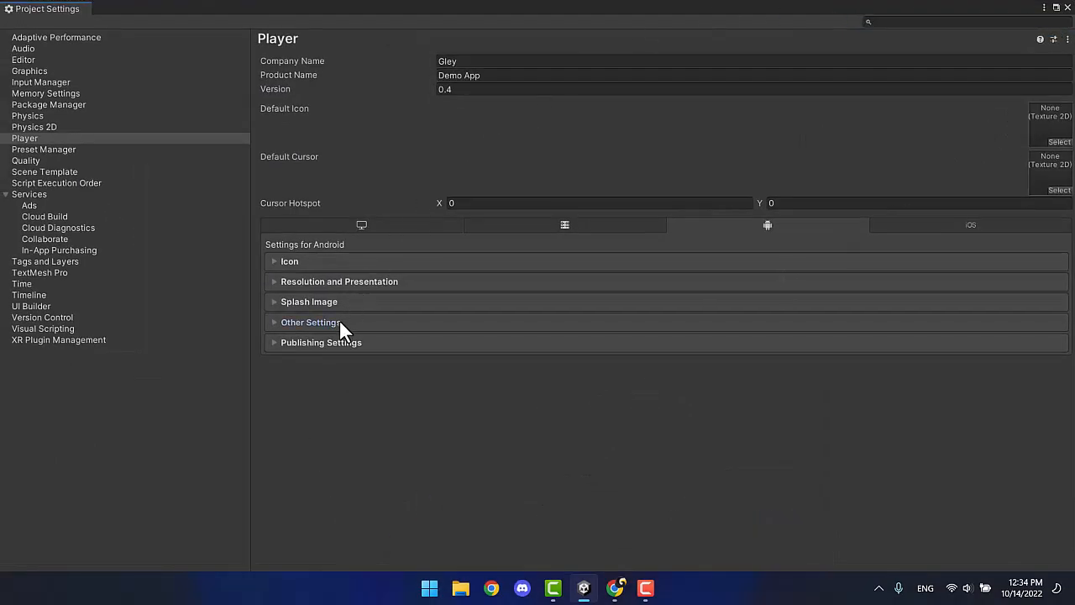
pyautogui.click(339, 320)
pyautogui.scroll(-8, 414, 343)
pyautogui.scroll(-3, 415, 344)
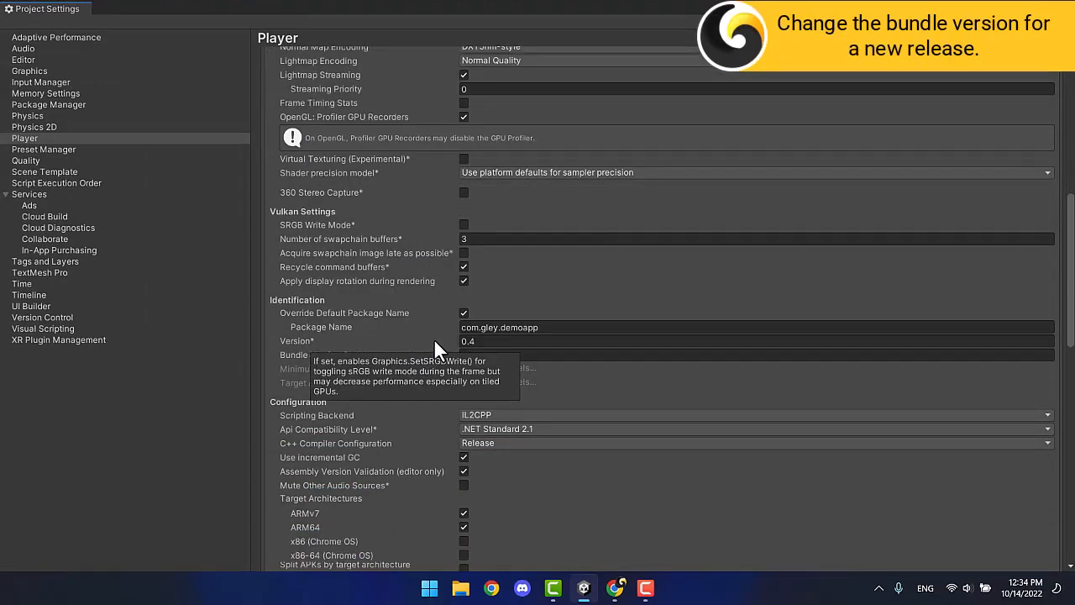
# Set the app Version to 0.5 and Bundle Version Code to 5.
pyautogui.click(485, 354)
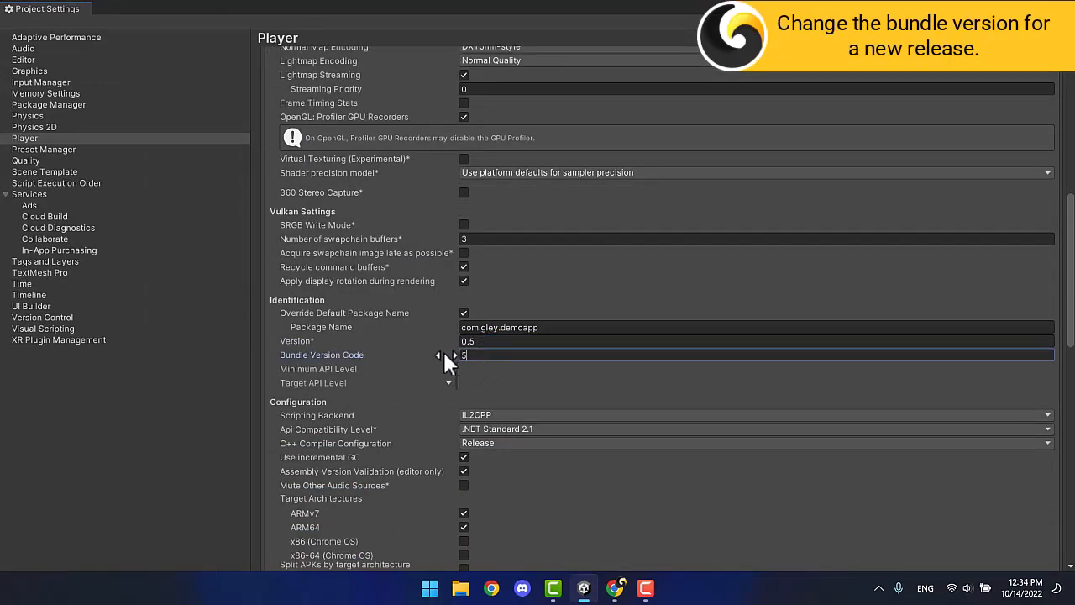
pyautogui.scroll(-1, 442, 352)
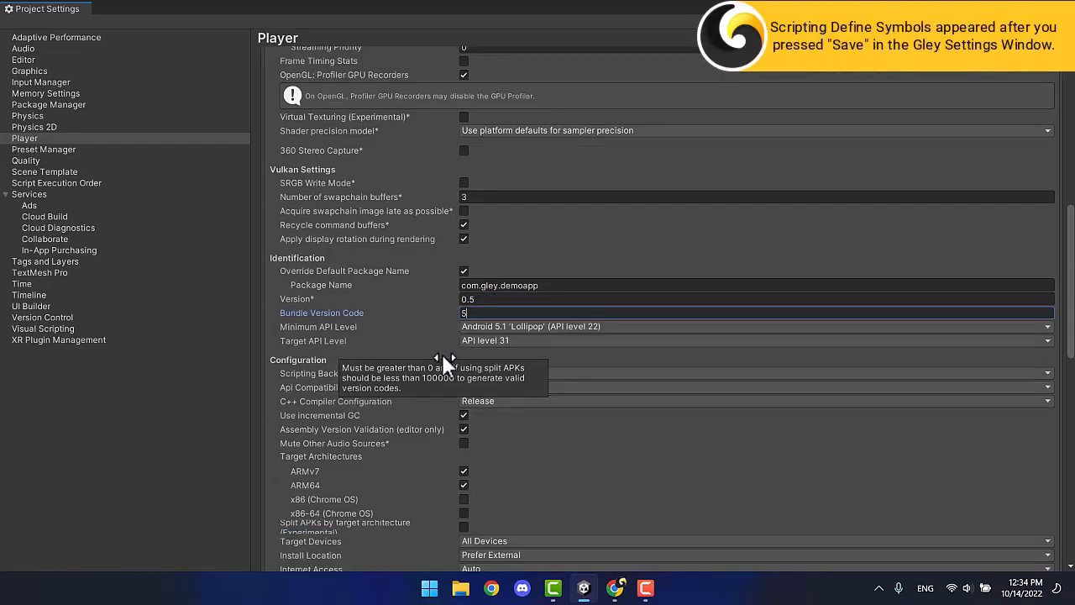
pyautogui.scroll(-11, 441, 351)
pyautogui.scroll(-1, 443, 355)
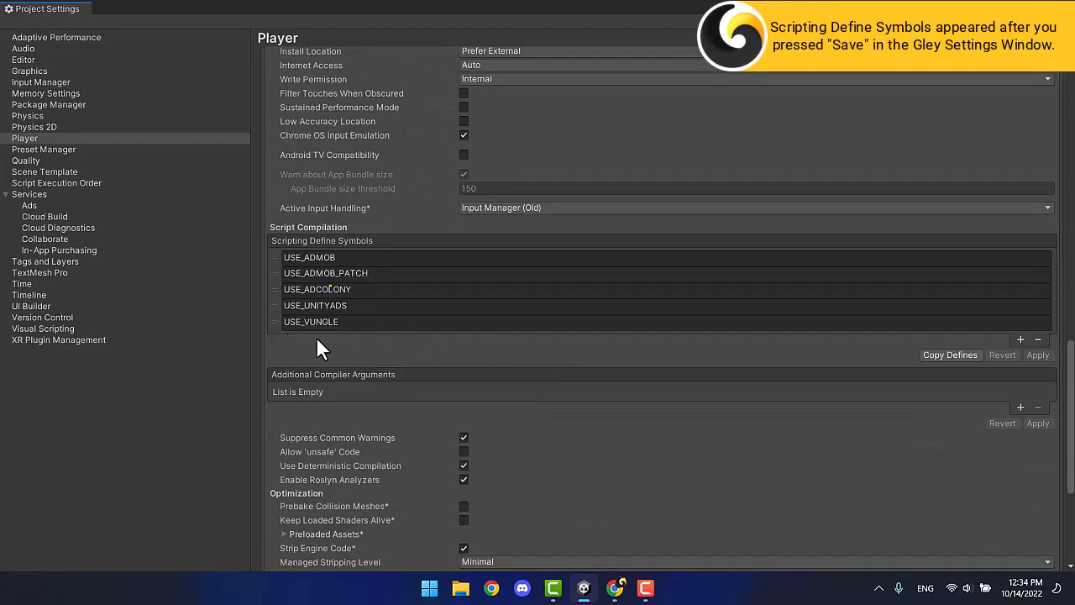
pyautogui.scroll(-7, 437, 344)
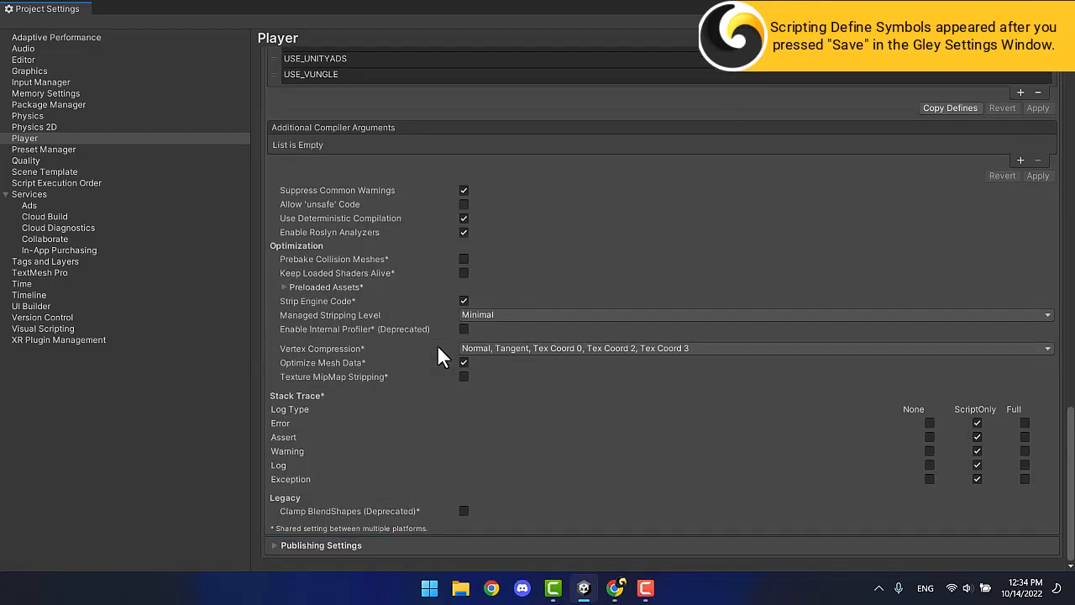
# Check the signing keystore under Publishing Settings, then close Project Settings.
pyautogui.click(433, 543)
pyautogui.scroll(-8, 454, 470)
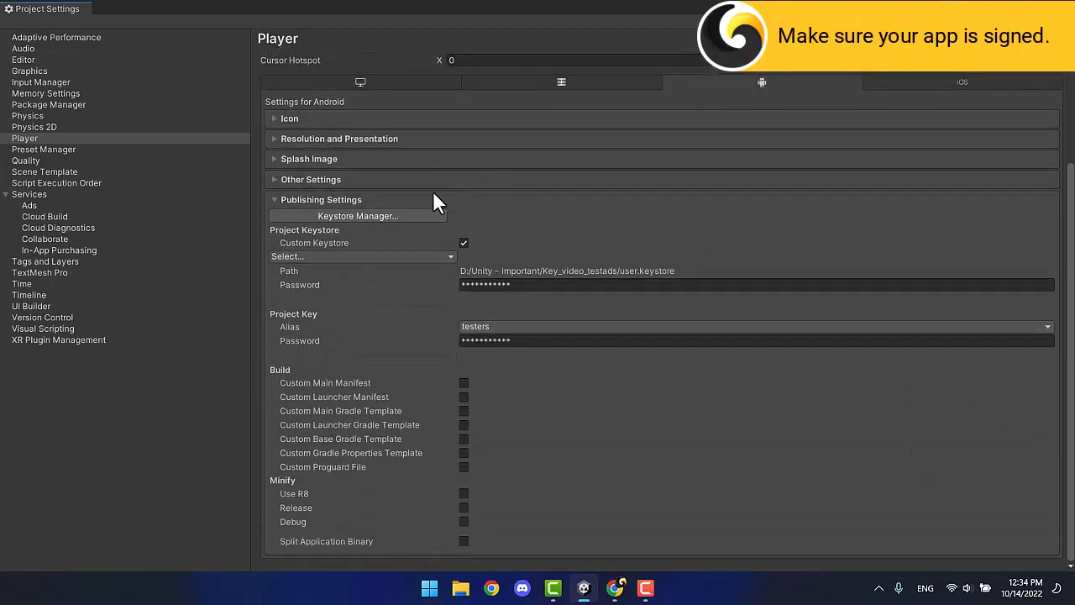
pyautogui.click(437, 202)
pyautogui.click(1067, 9)
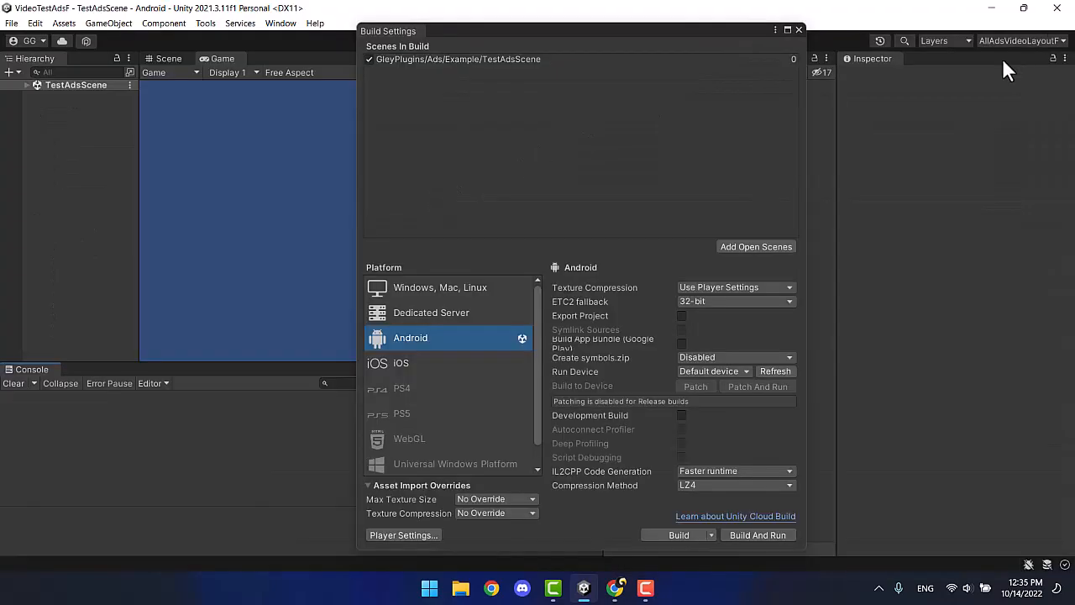
# Build an Android App Bundle as demo5, then dismiss the failure notice and close Build Settings.
pyautogui.click(681, 343)
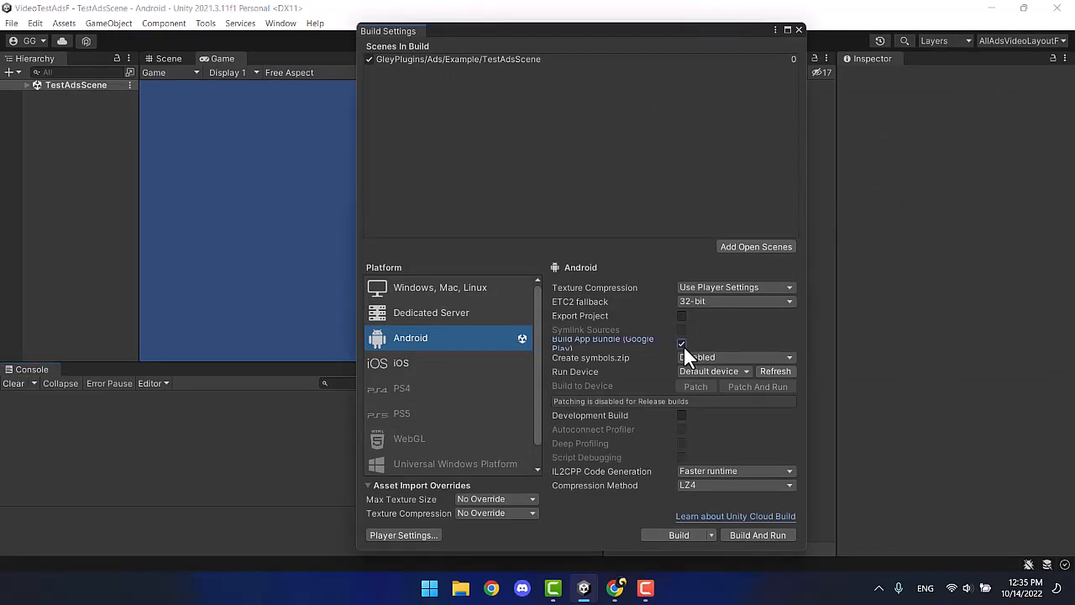
pyautogui.click(678, 535)
pyautogui.write('demo5')
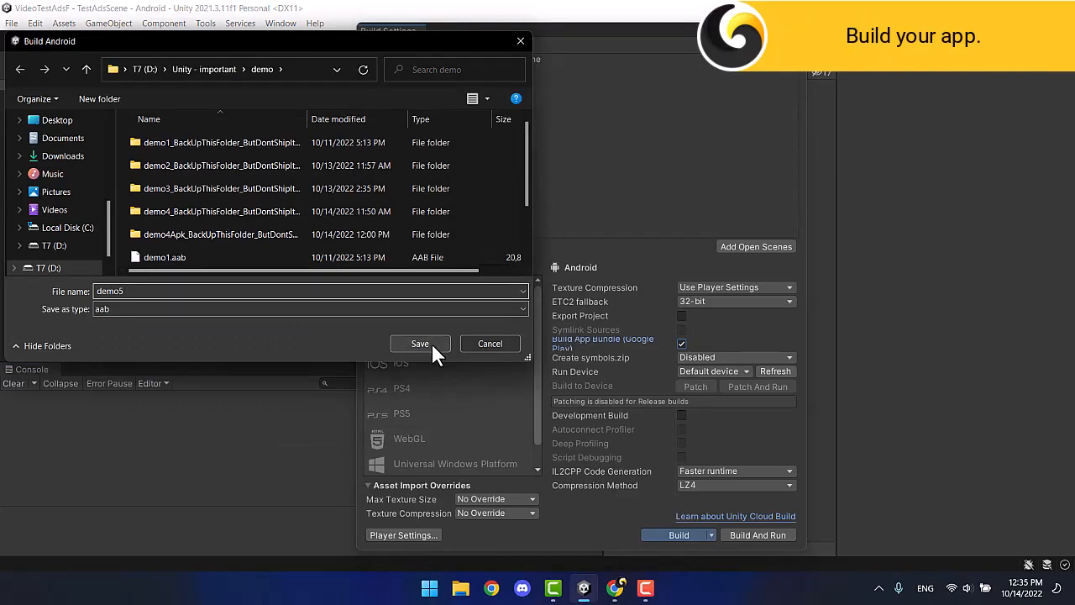
pyautogui.click(430, 342)
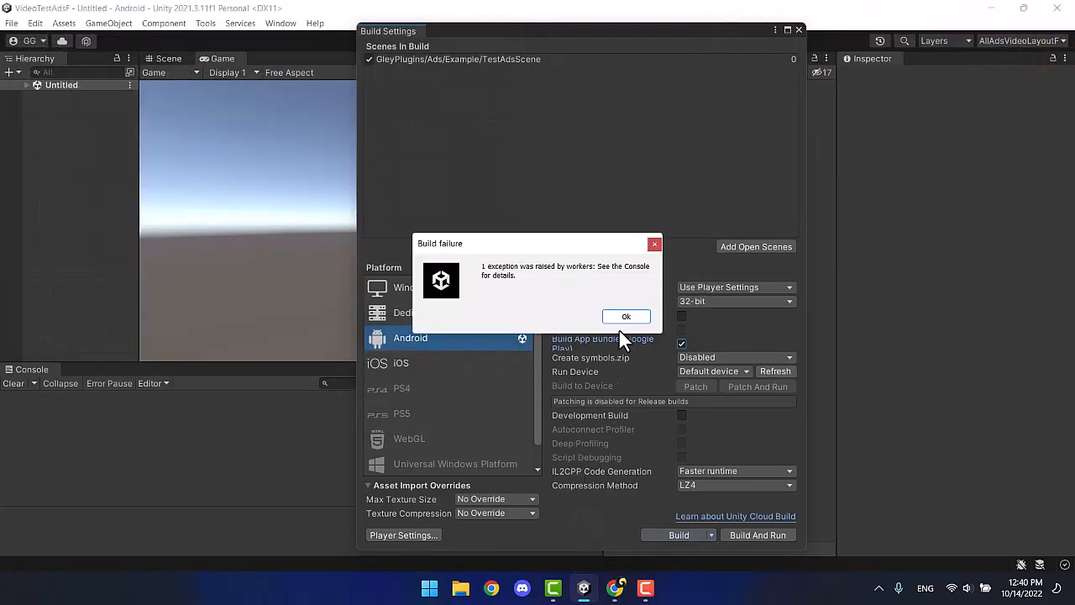
pyautogui.click(626, 317)
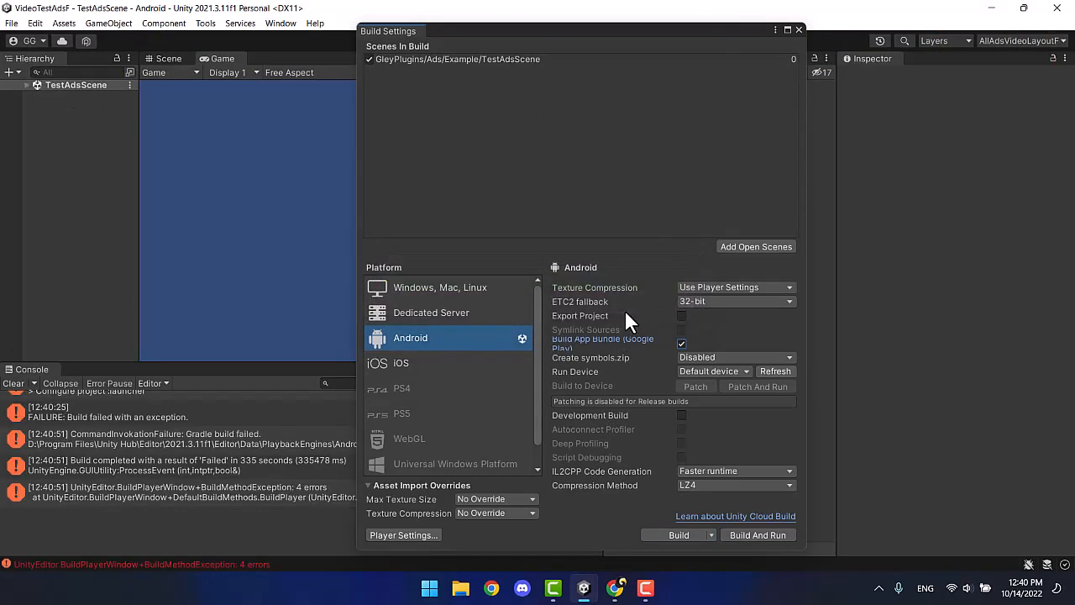
pyautogui.click(798, 30)
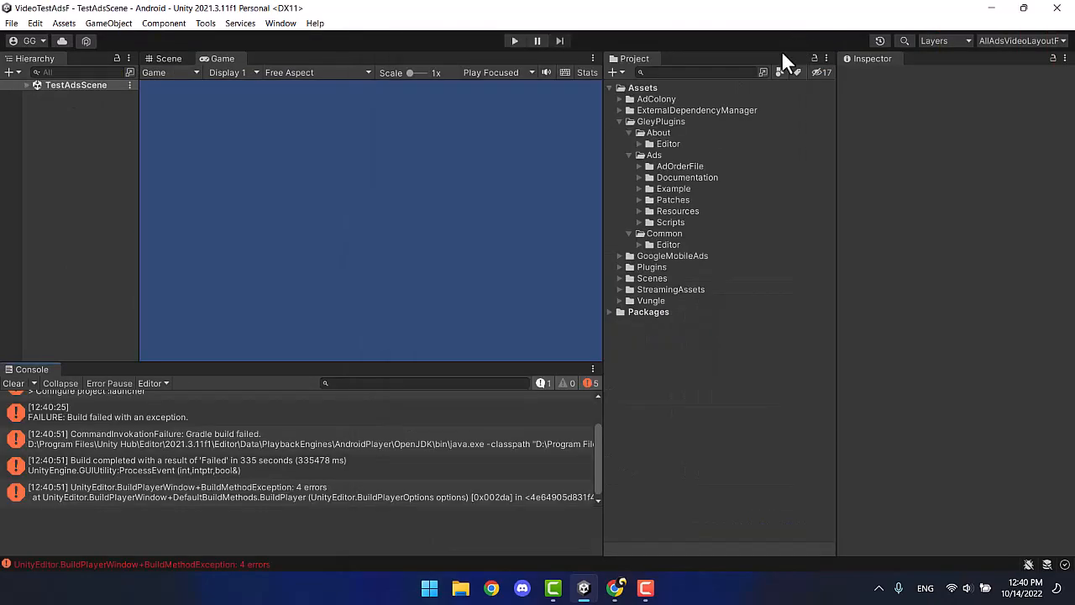
# Open the Console FAILURE message details and copy the duplicate module name core-1.1.0.
pyautogui.moveTo(403, 362); pyautogui.dragTo(401, 262)
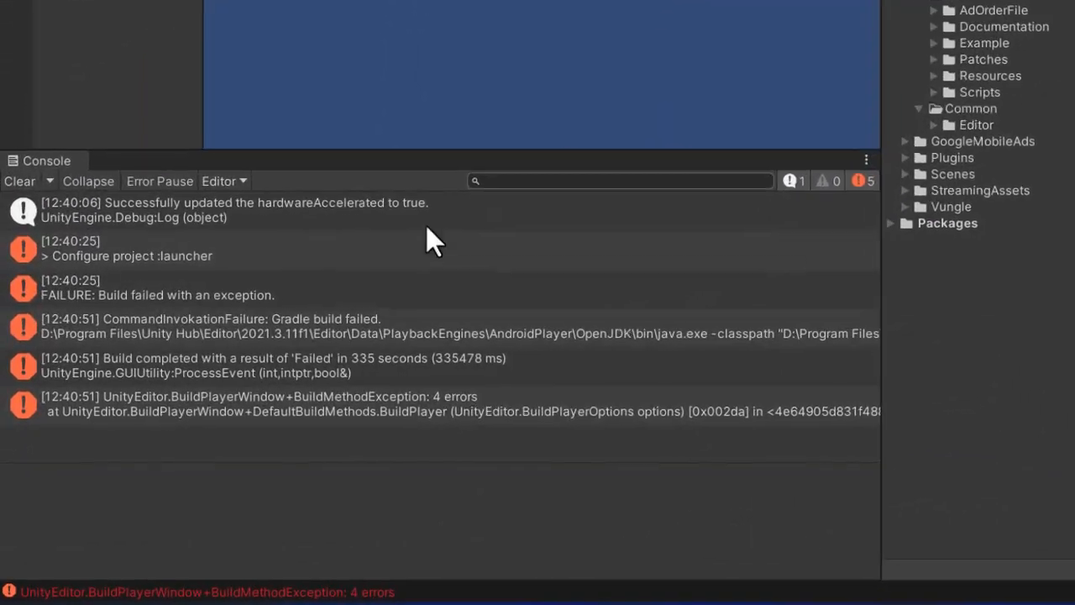
pyautogui.click(181, 283)
pyautogui.moveTo(398, 473); pyautogui.dragTo(386, 309)
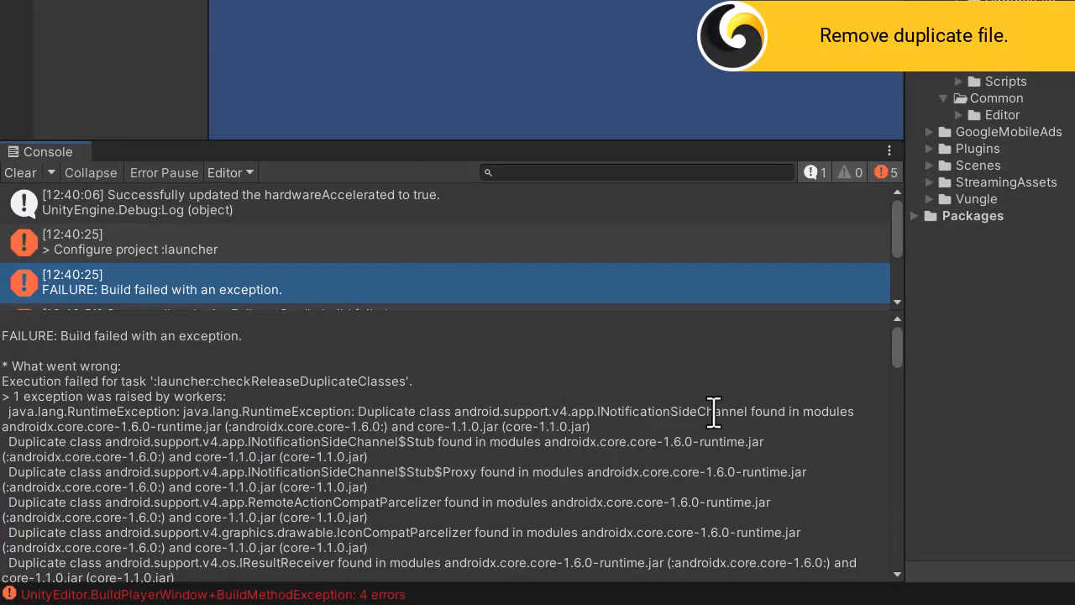
pyautogui.moveTo(286, 458); pyautogui.dragTo(346, 459)
pyautogui.hotkey('ctrl', 'c')
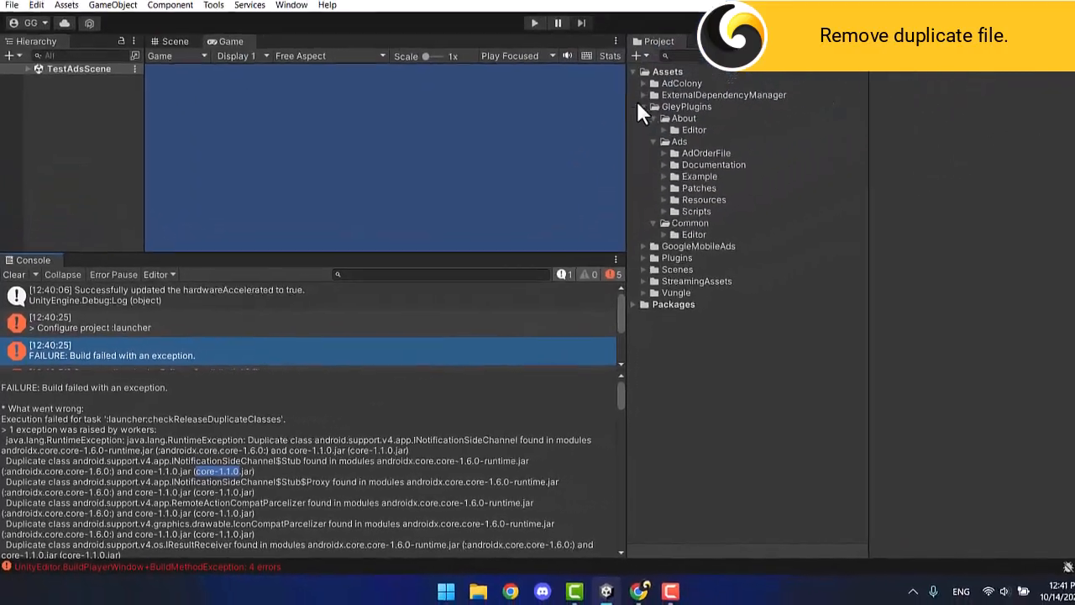
# Search the project assets for core-1.1.0 and delete that jar.
pyautogui.click(697, 55)
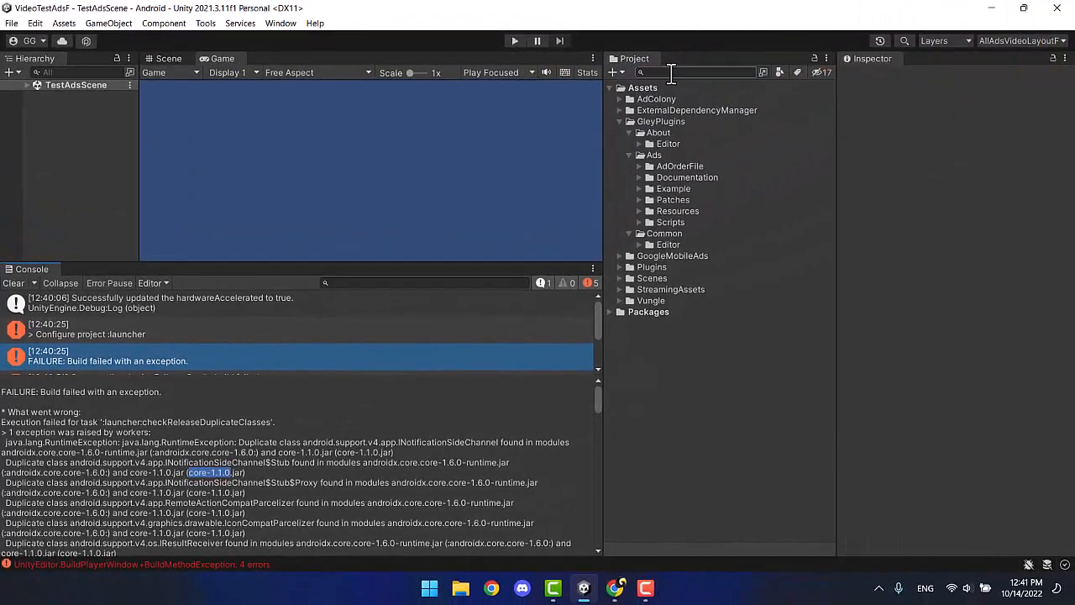
pyautogui.hotkey('ctrl', 'v')
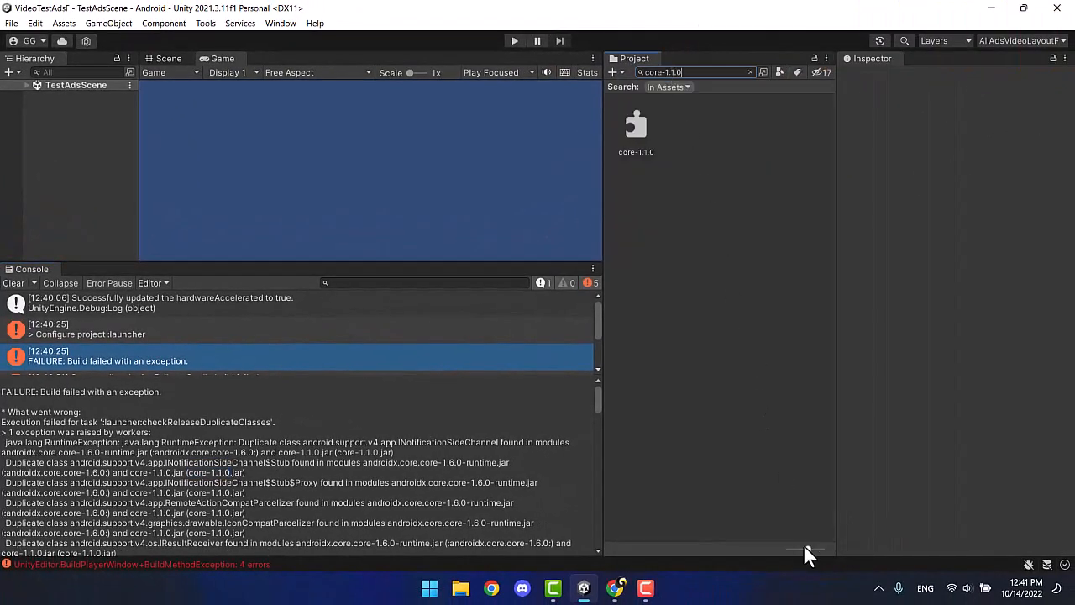
pyautogui.moveTo(804, 547); pyautogui.dragTo(790, 548)
pyautogui.click(644, 99)
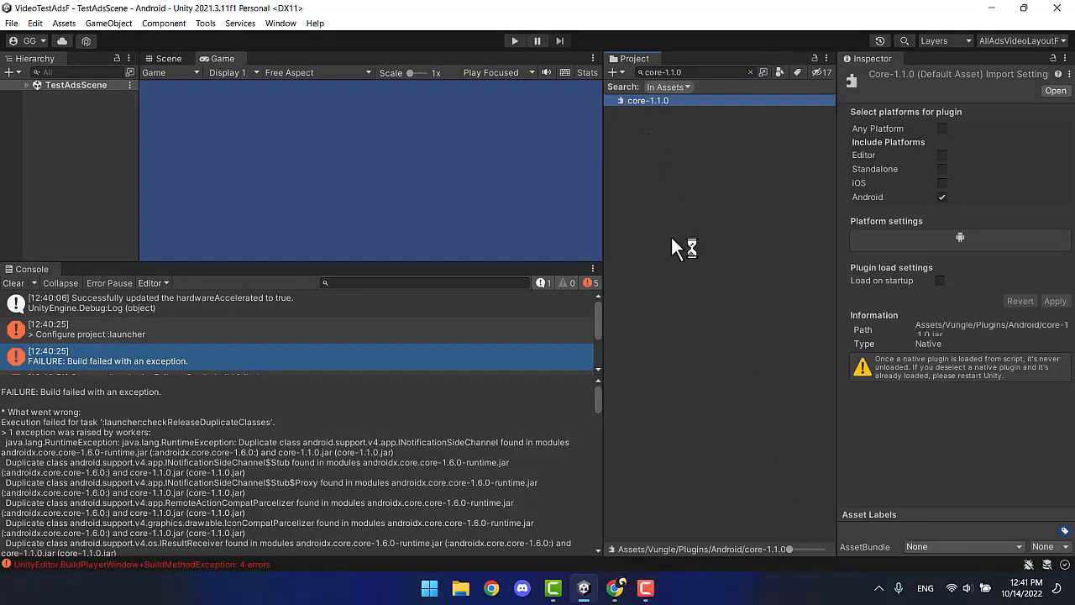
pyautogui.rightClick(668, 101)
pyautogui.click(701, 152)
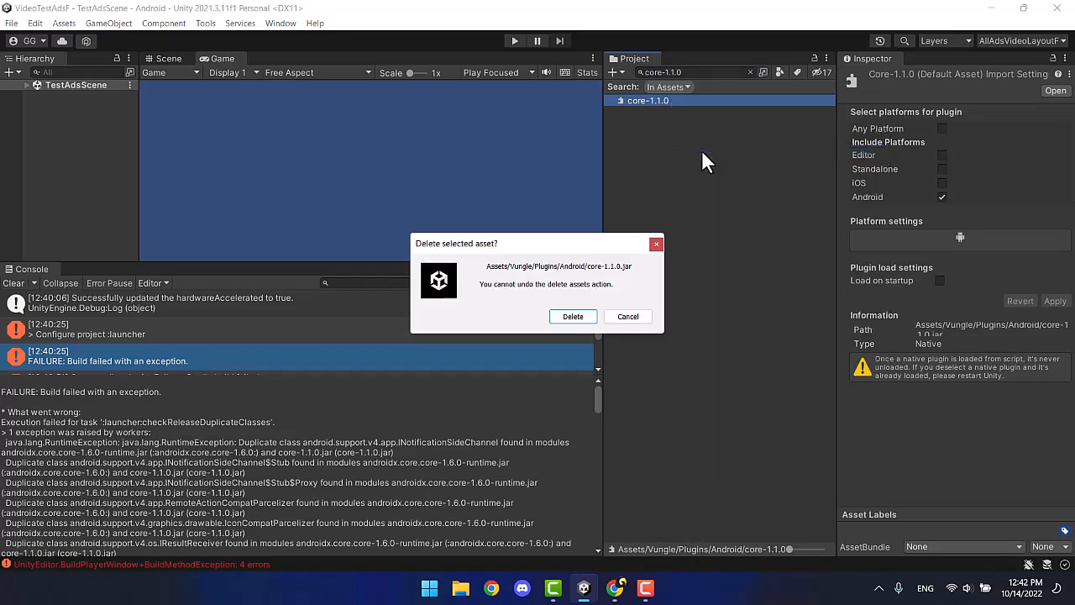
pyautogui.click(573, 315)
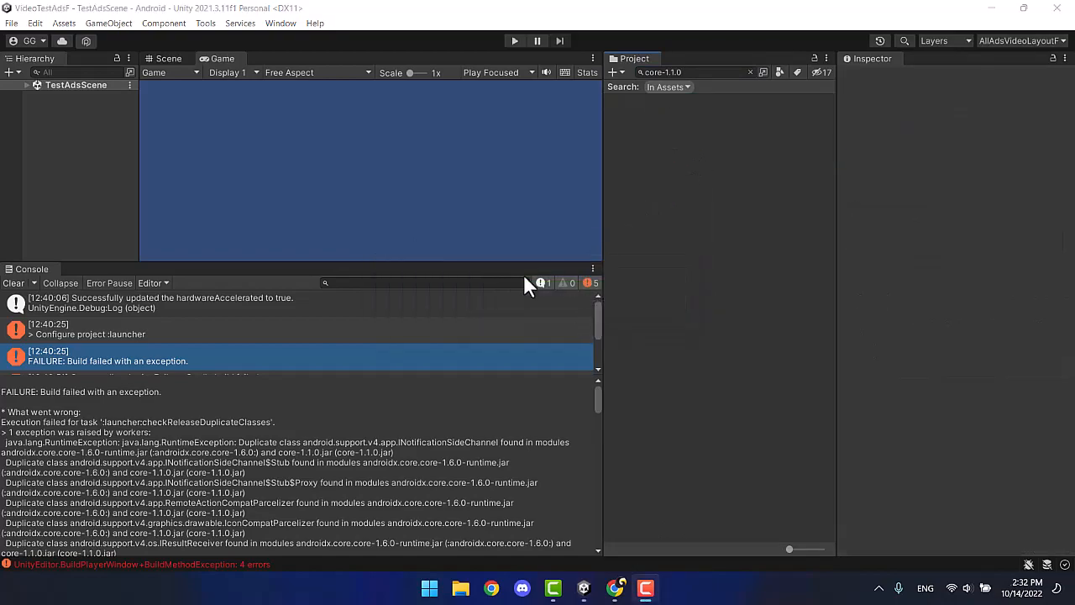
pyautogui.click(12, 23)
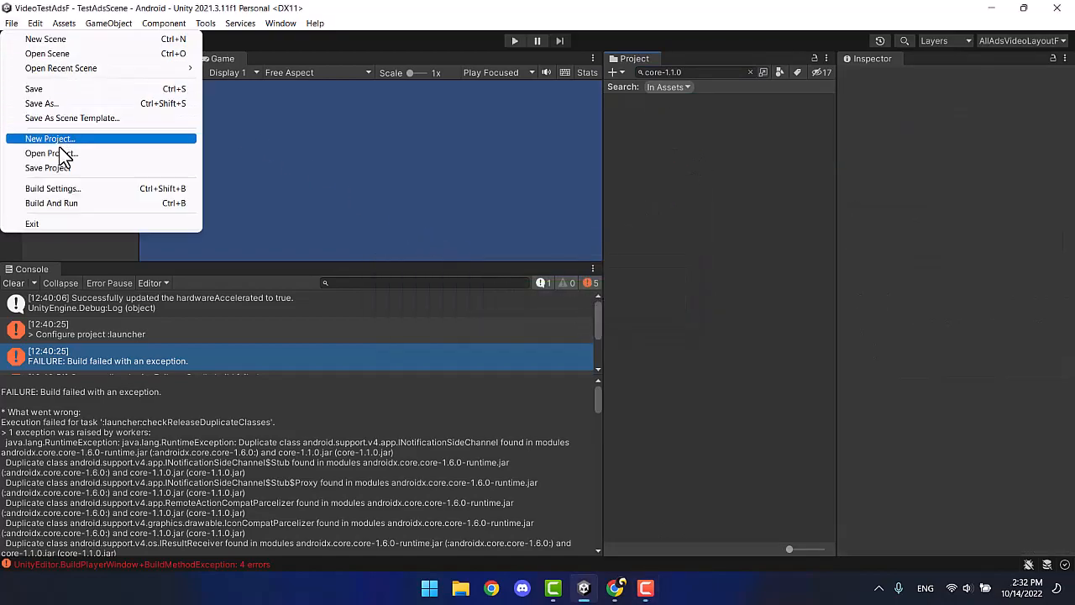
# Clear the Console and rebuild the Android app as demo5, dismissing the failure notice.
pyautogui.click(63, 186)
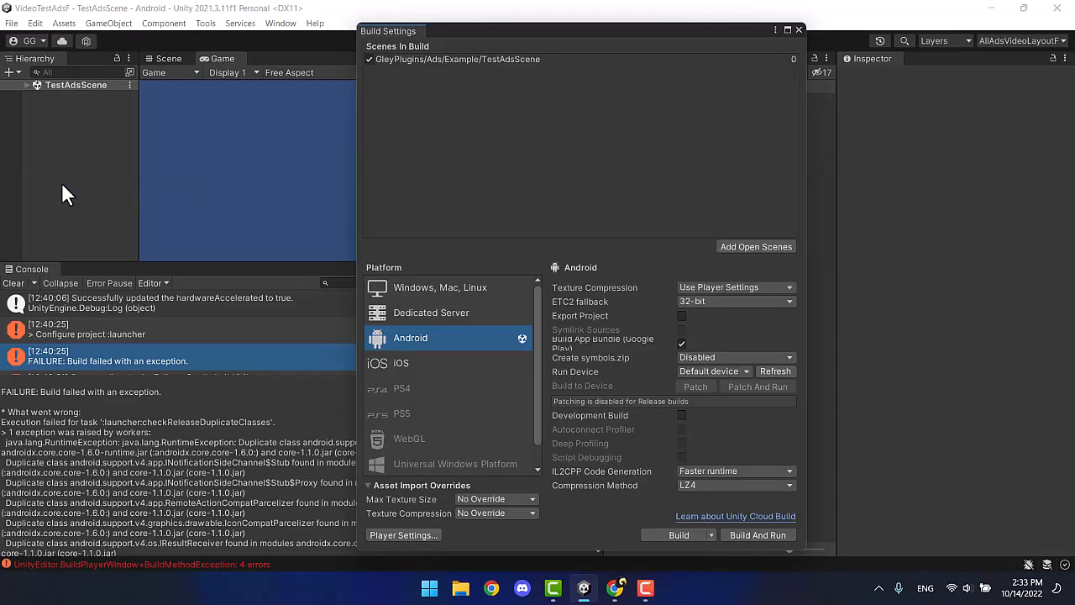
pyautogui.click(14, 283)
pyautogui.click(682, 534)
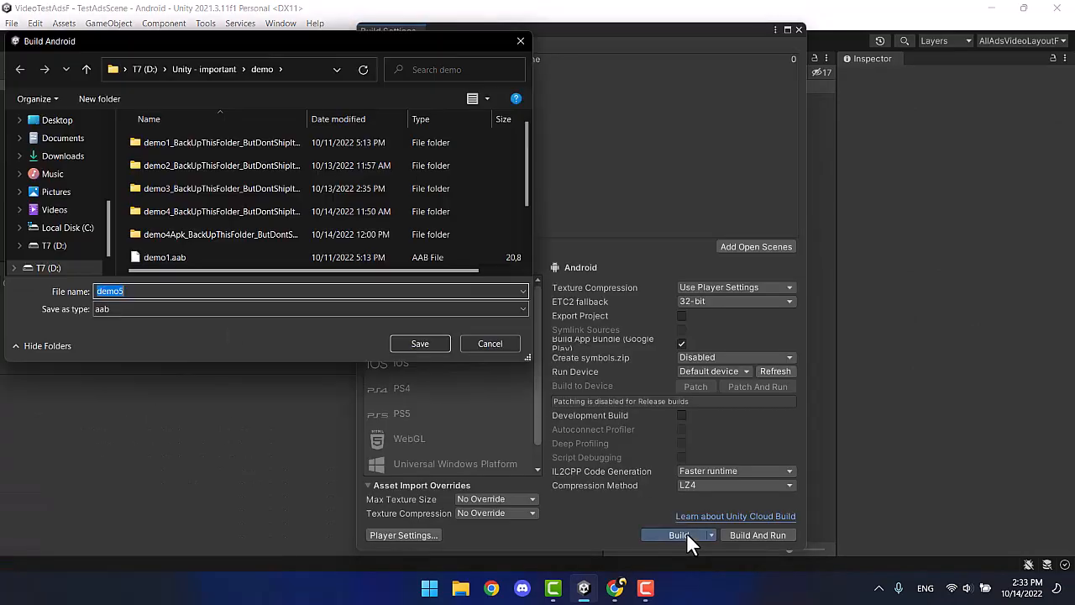
pyautogui.click(441, 341)
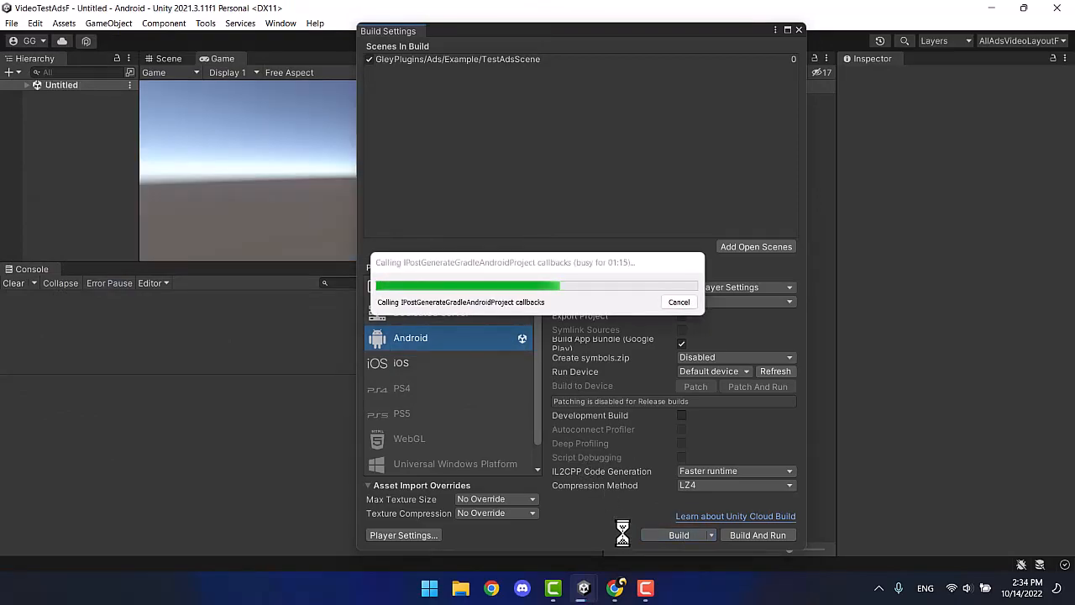
pyautogui.click(623, 317)
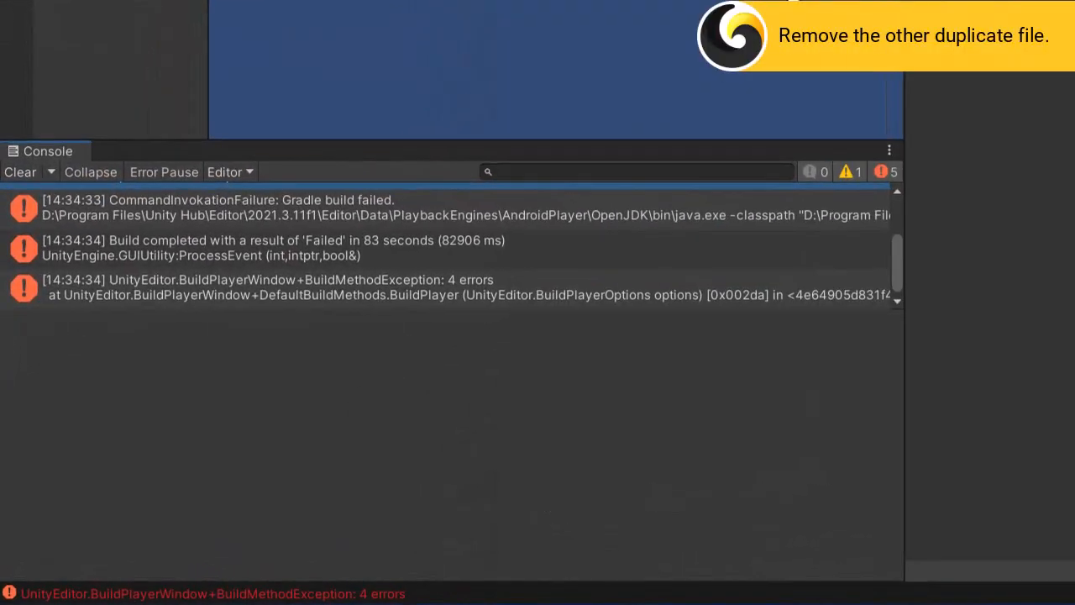
# Read the new error and copy the duplicate module name localbroadcastmanager-1.0.0.
pyautogui.scroll(2, 370, 274)
pyautogui.click(370, 274)
pyautogui.click(220, 277)
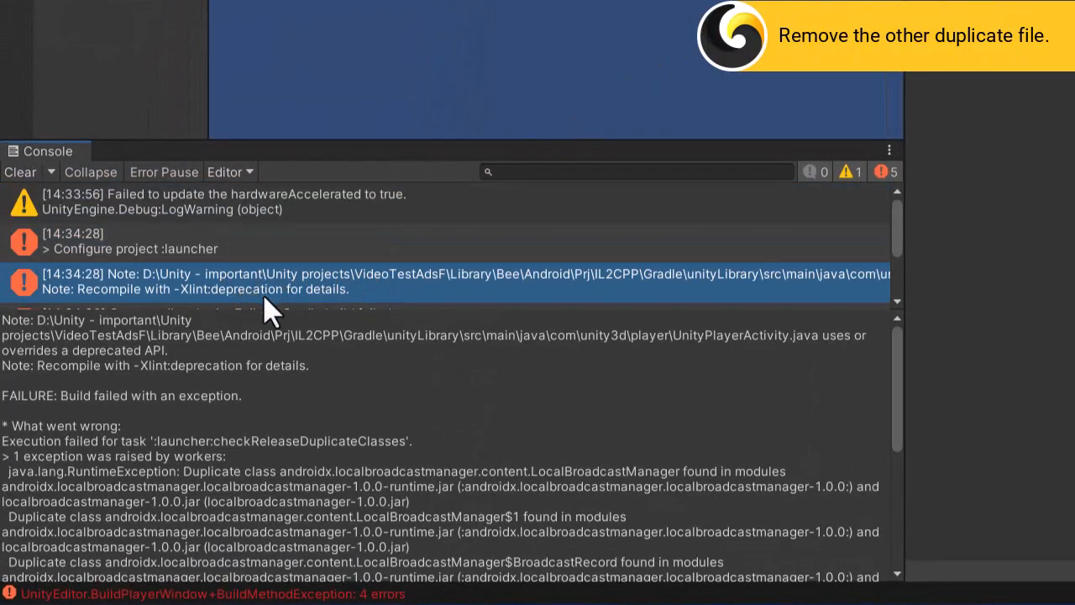
pyautogui.moveTo(469, 487); pyautogui.dragTo(768, 495)
pyautogui.moveTo(850, 503); pyautogui.dragTo(844, 487)
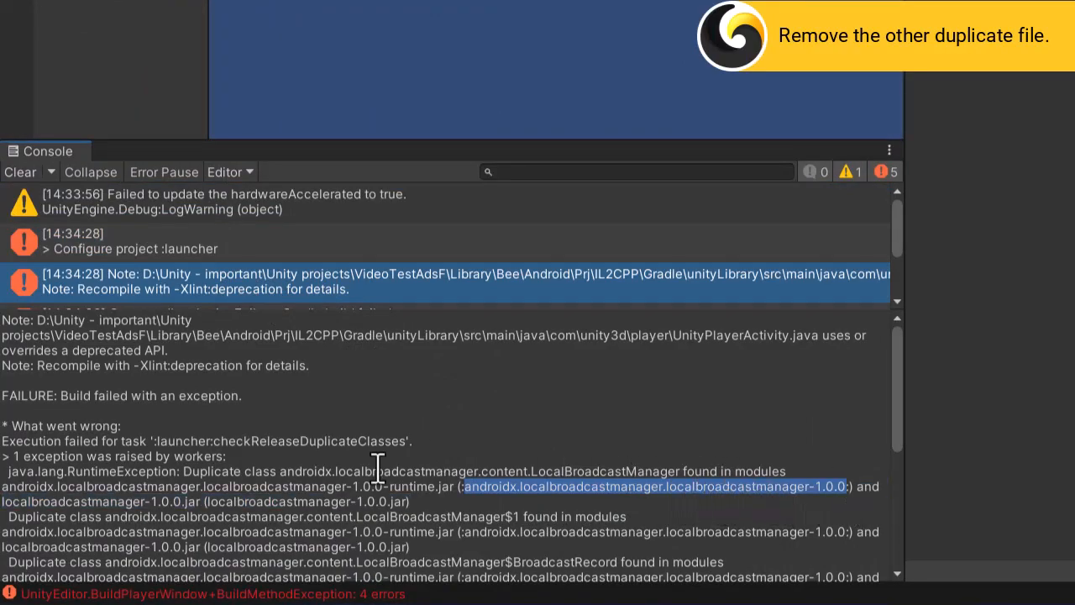
pyautogui.click(210, 503)
pyautogui.moveTo(314, 506); pyautogui.dragTo(387, 506)
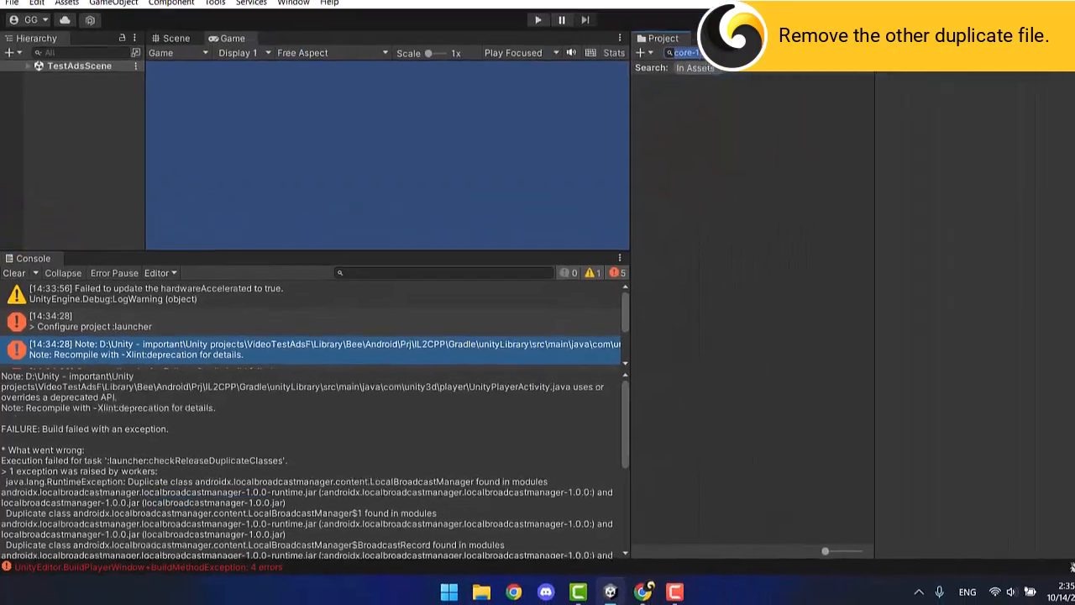
# Search assets for localbroadcastmanager-1.0.0, delete that jar, and clear the Console.
pyautogui.write('localbroadcastmanager-1.0.0')
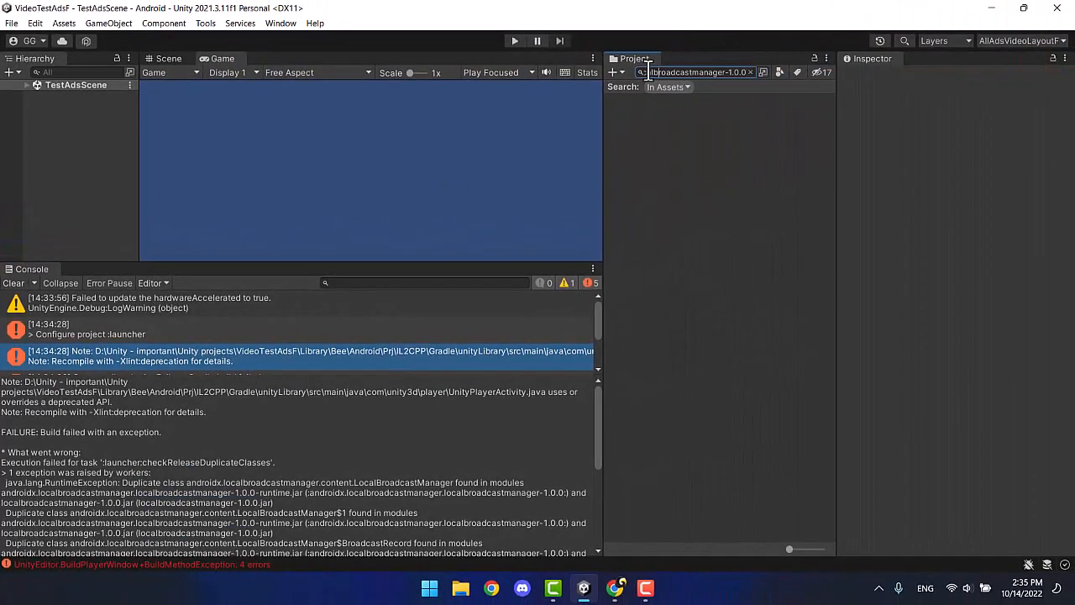
pyautogui.press('Home')
pyautogui.press('Delete')
pyautogui.click(679, 110)
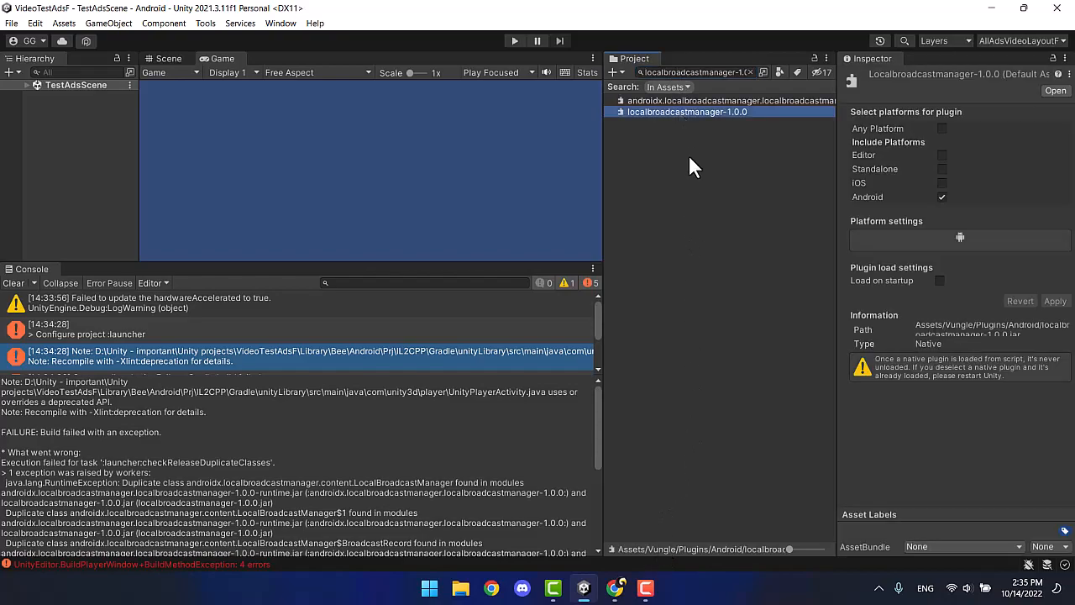
pyautogui.rightClick(696, 111)
pyautogui.click(722, 163)
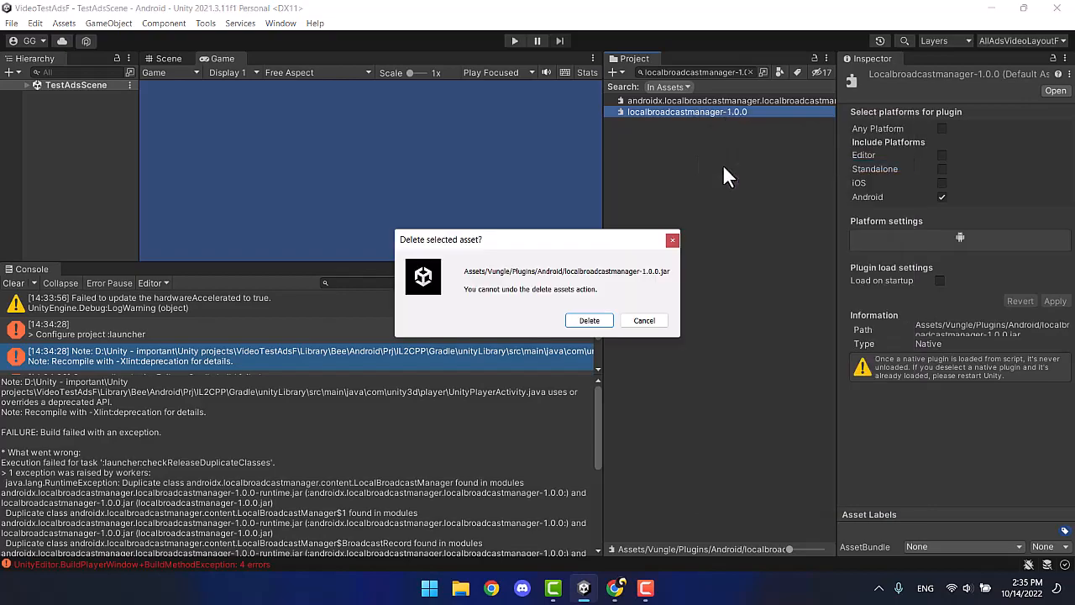
pyautogui.click(601, 322)
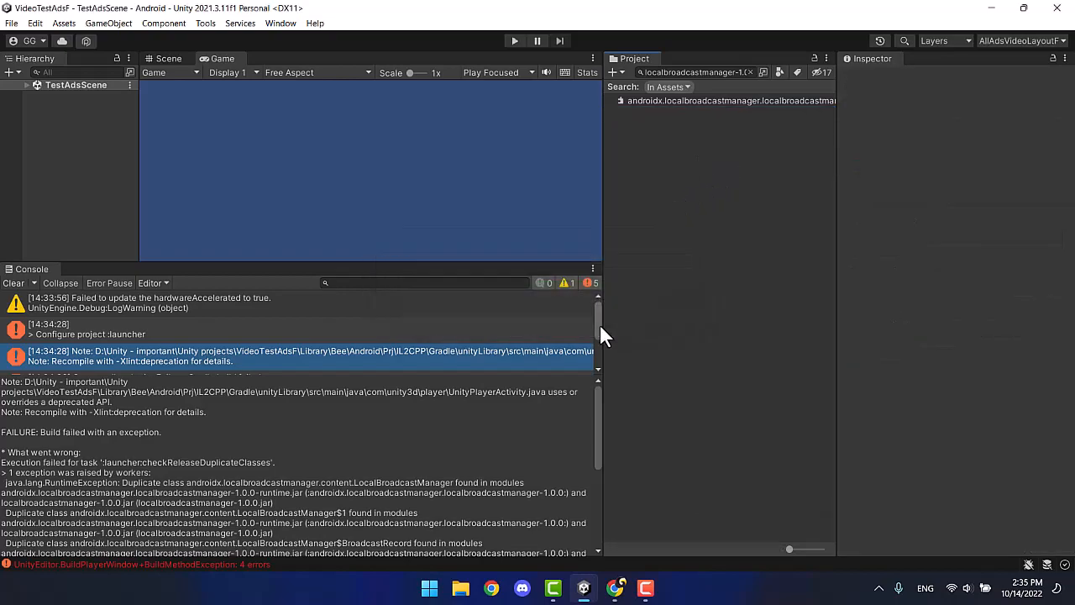
pyautogui.click(10, 283)
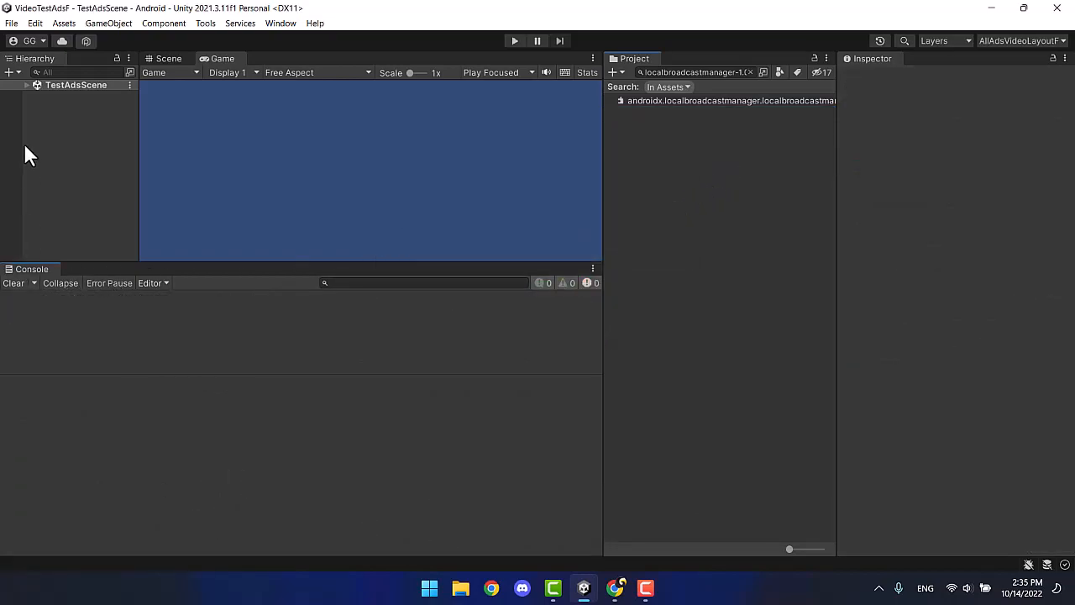
# Rebuild the project into demo5.aab, then switch to the Play Console internal testing page.
pyautogui.click(12, 22)
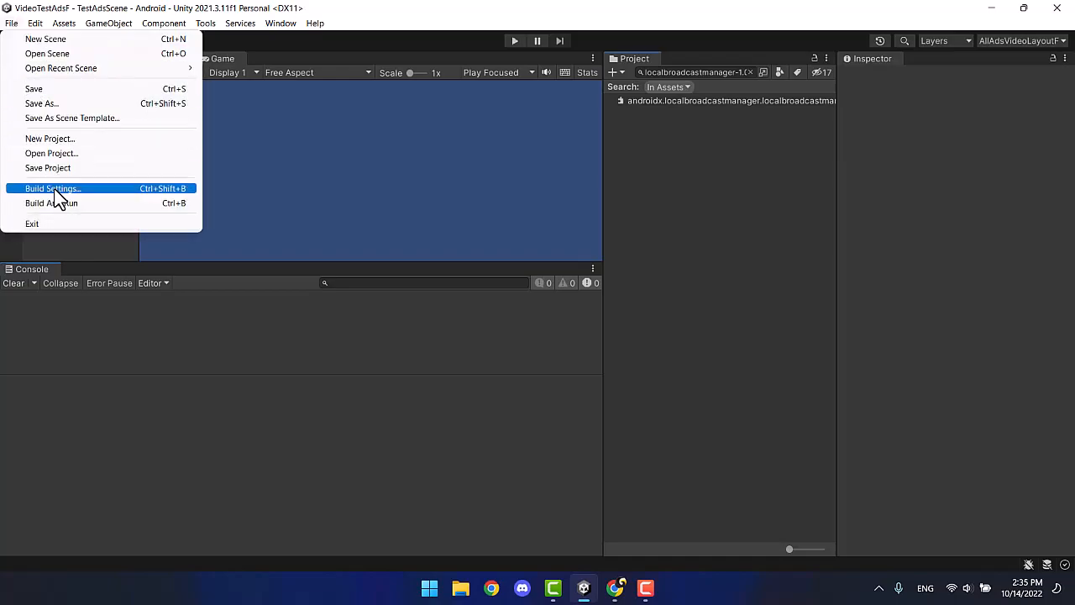
pyautogui.click(54, 186)
pyautogui.click(658, 535)
pyautogui.click(421, 342)
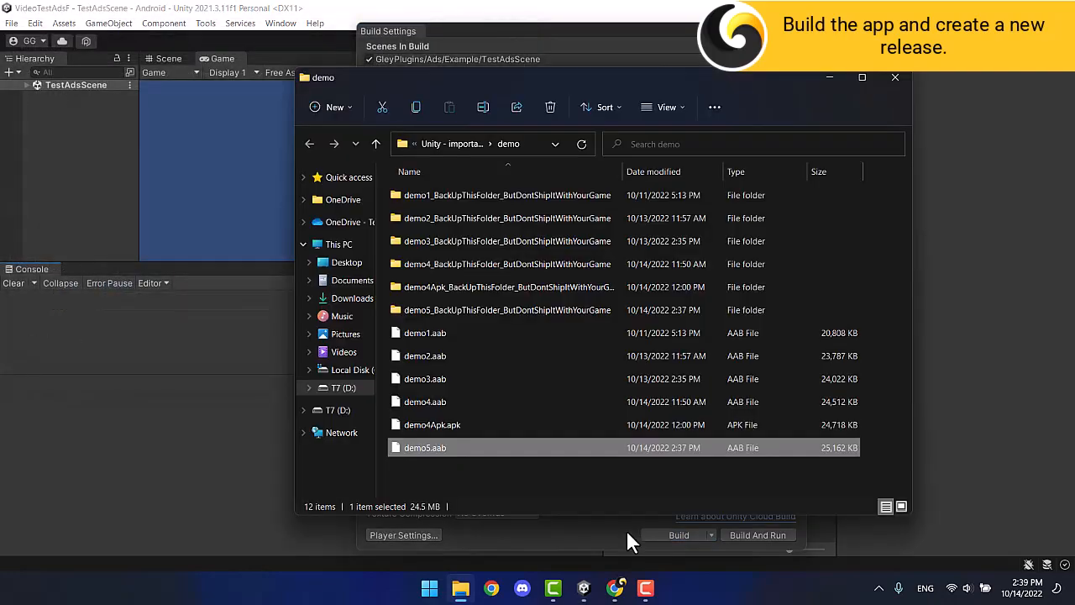
pyautogui.click(614, 588)
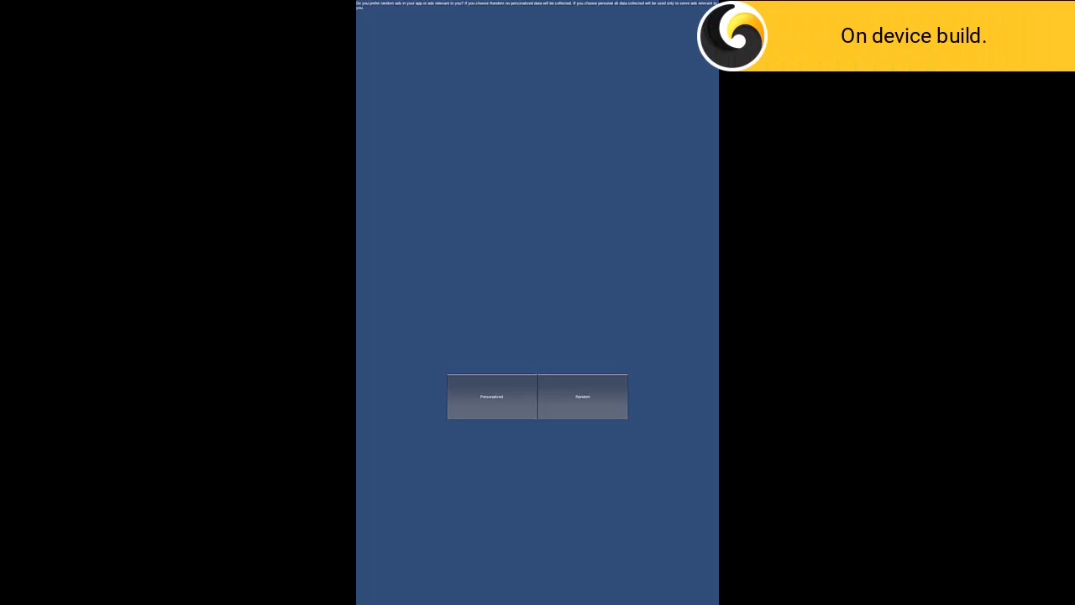
# Choose Personalized ad consent, then show a Vungle banner and a Vungle interstitial ad.
pyautogui.click(491, 396)
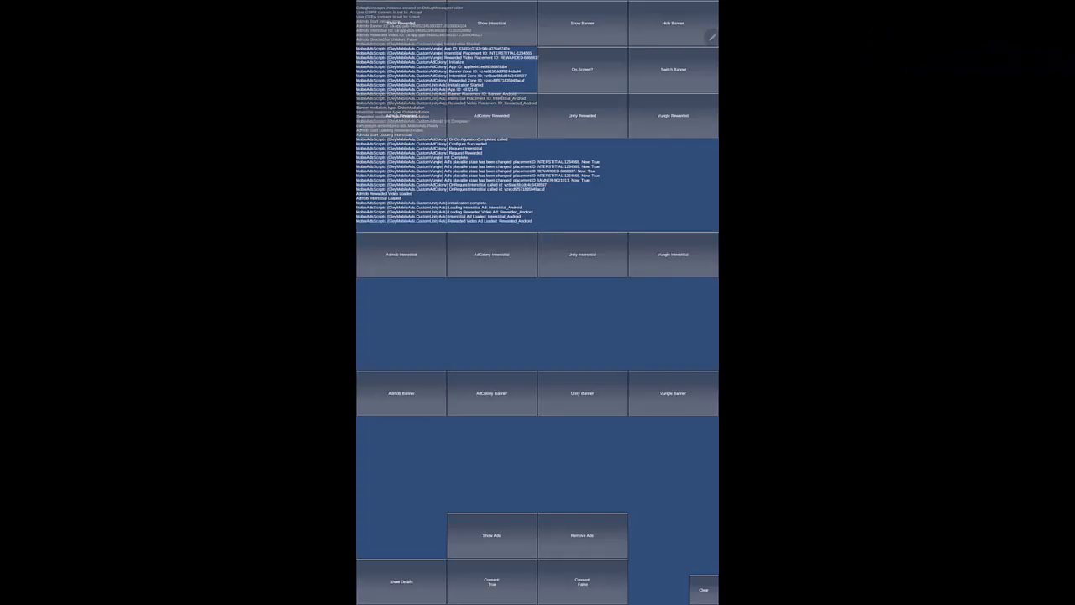
pyautogui.click(673, 393)
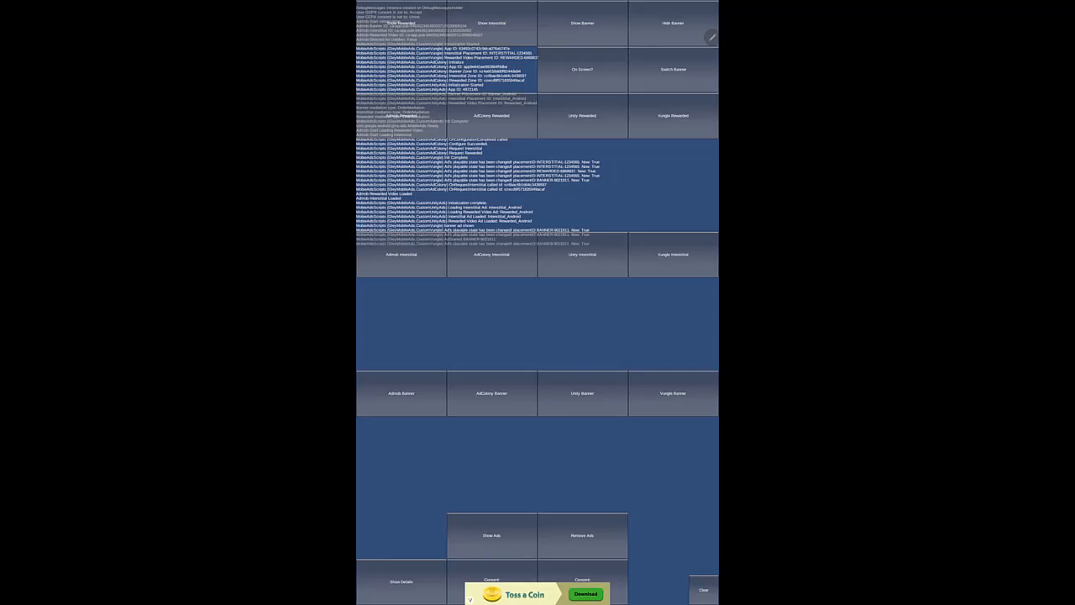
pyautogui.click(672, 254)
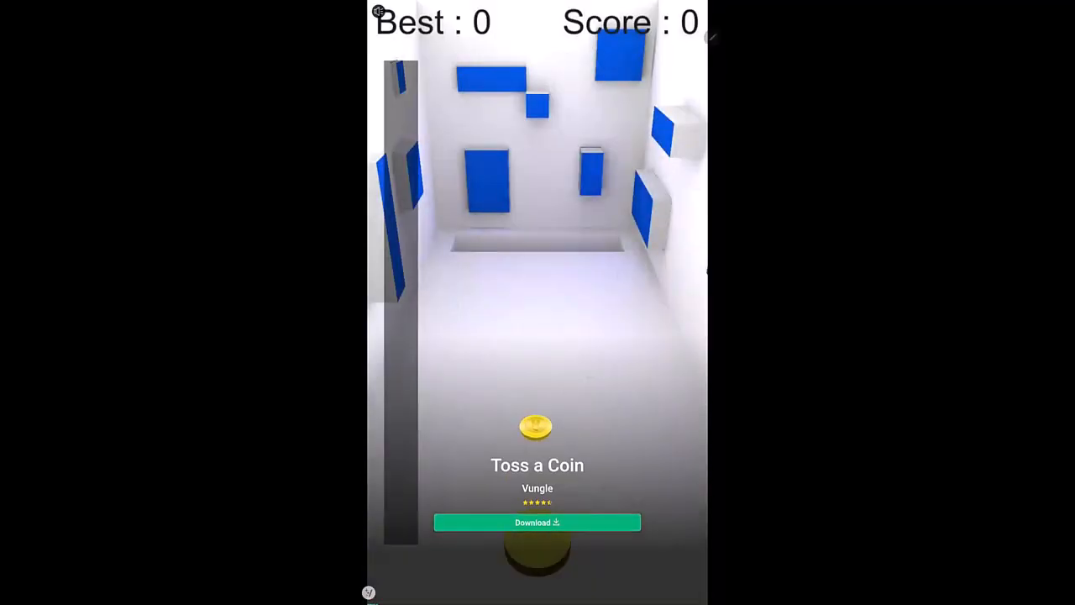
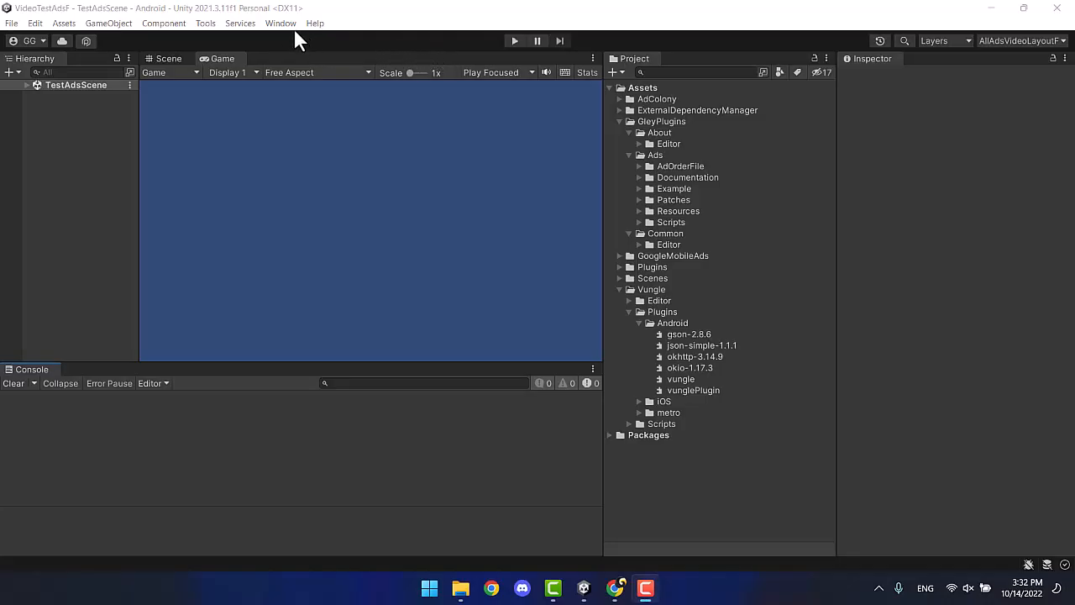
# Tick AppLovin Ads in Gley Mobile Ads settings and open the AppLovin SDK download docs.
pyautogui.click(283, 22)
pyautogui.moveTo(319, 116)
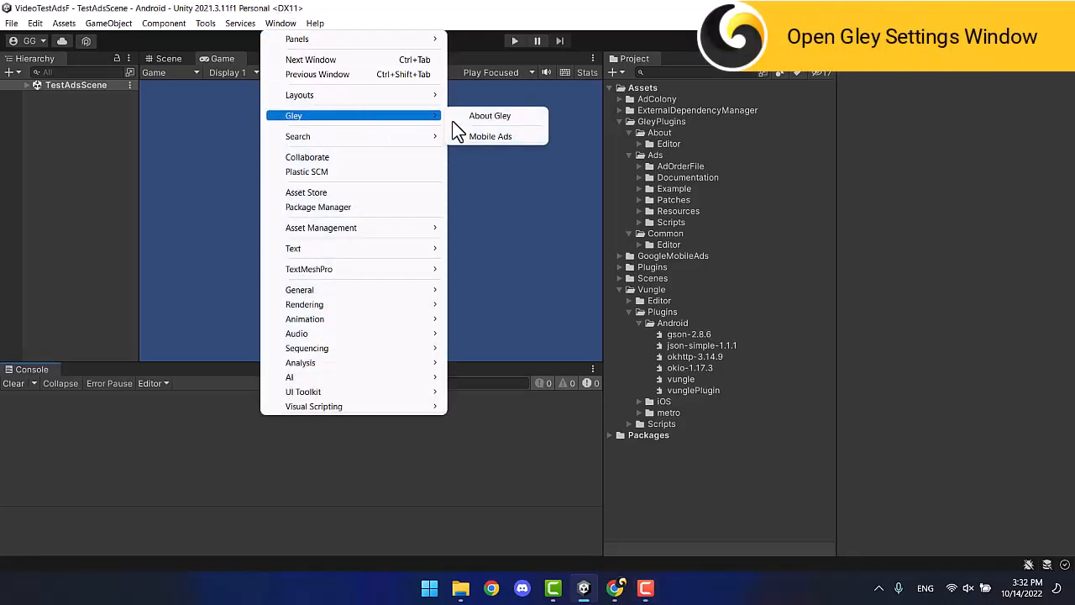
pyautogui.click(498, 135)
pyautogui.scroll(-10, 388, 163)
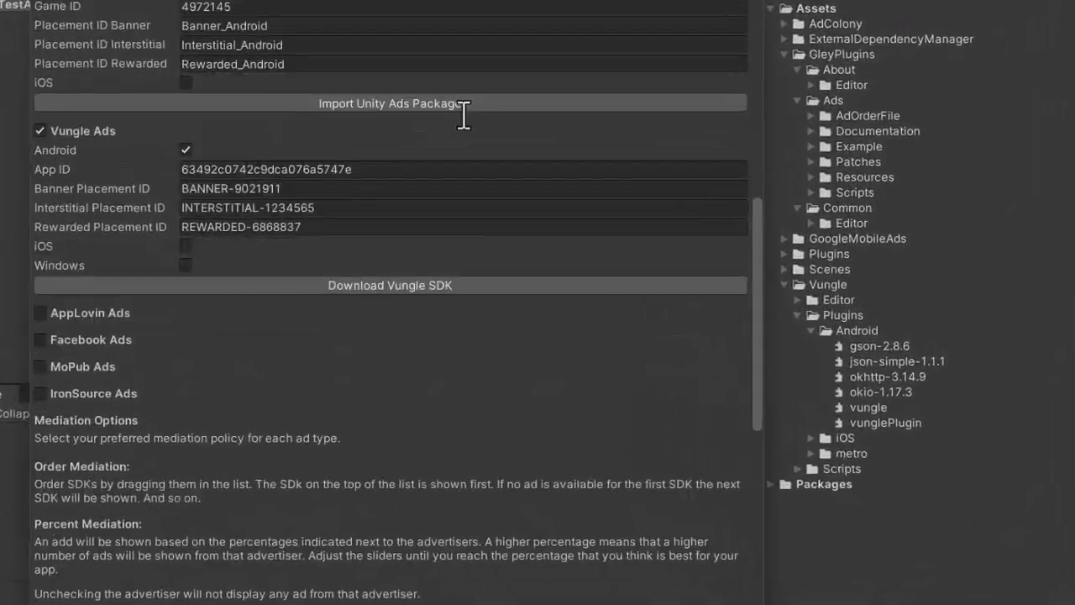
pyautogui.scroll(-3, 464, 116)
pyautogui.click(36, 197)
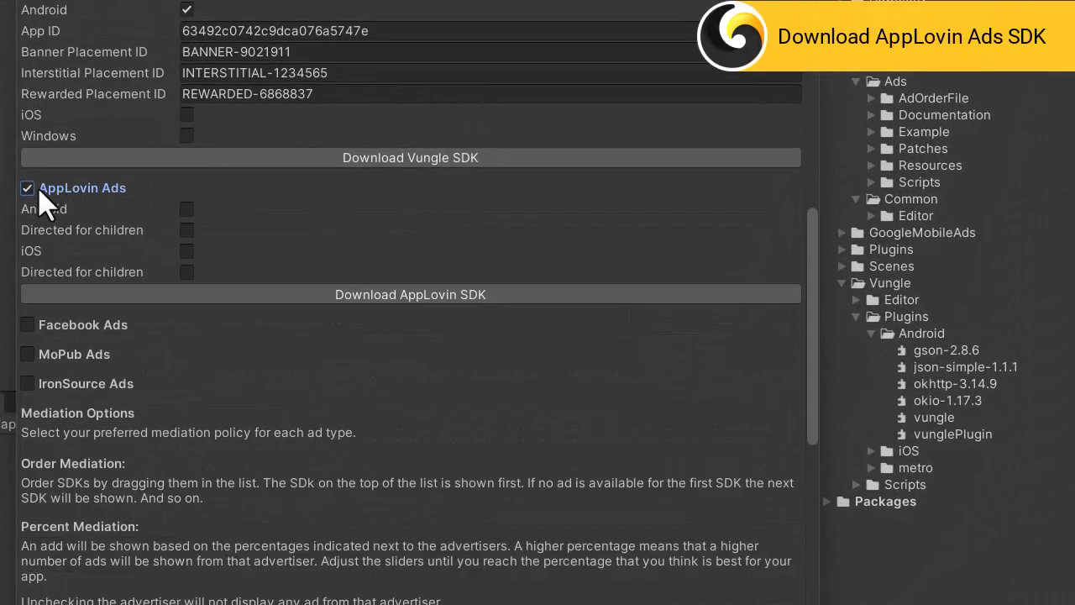
pyautogui.click(340, 295)
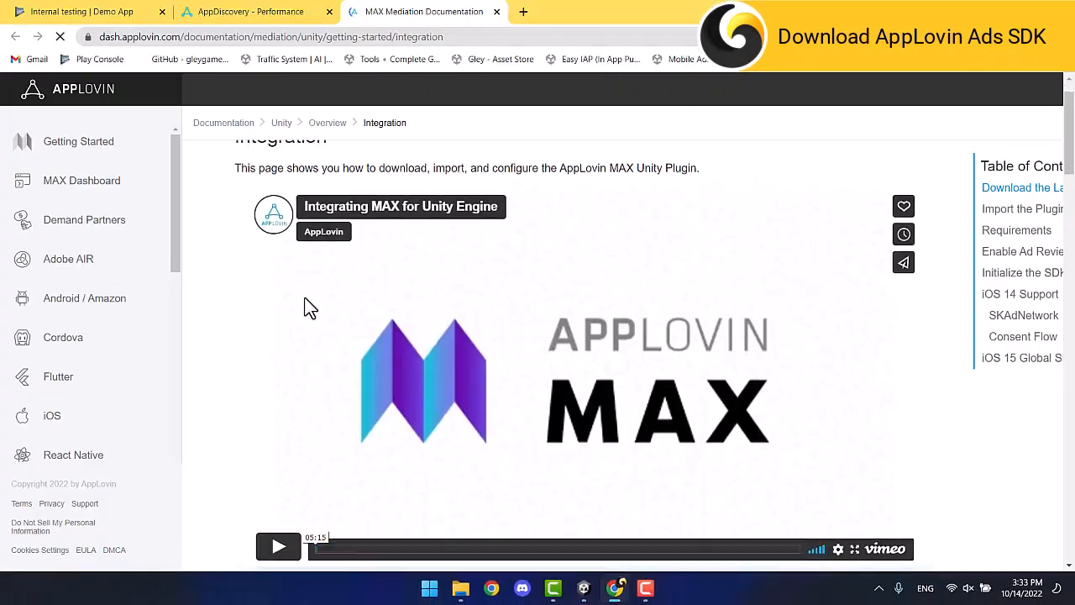
# Download the MAX Unity Plugin 5.5.2 .unitypackage and launch its import into Unity.
pyautogui.scroll(-5, 307, 306)
pyautogui.click(308, 317)
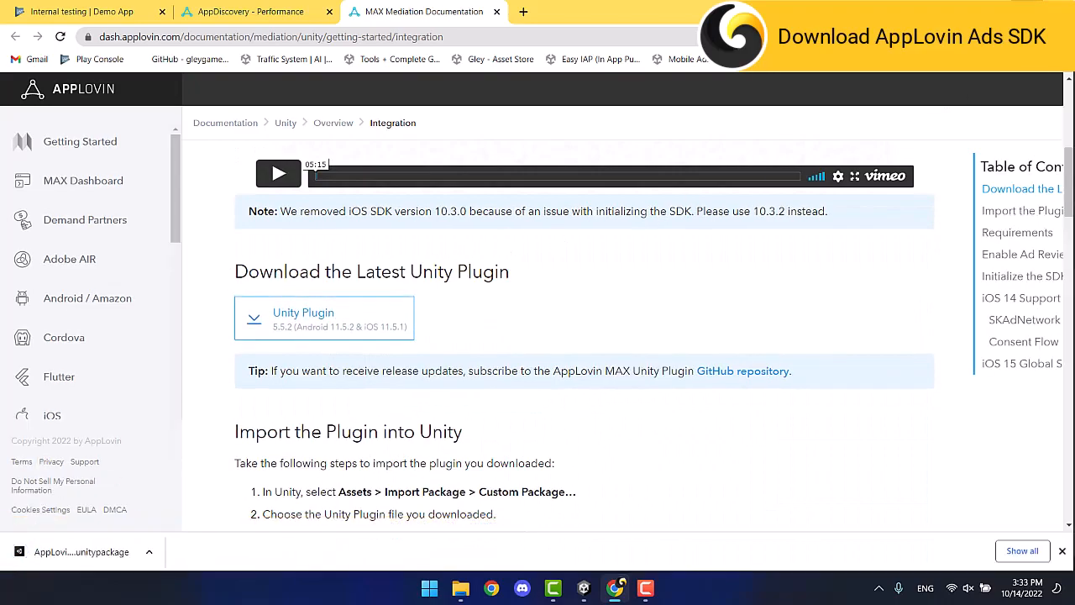
pyautogui.click(1027, 8)
pyautogui.click(84, 547)
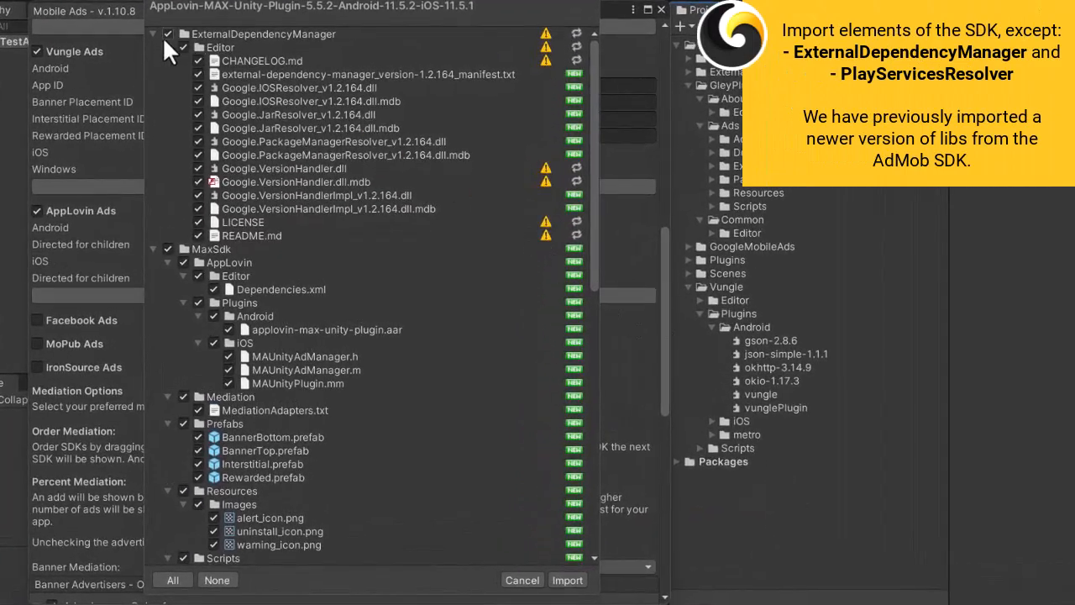
# Untick ExternalDependencyManager and PlayServicesResolver, then import the remaining AppLovin MAX plugin files.
pyautogui.click(168, 35)
pyautogui.click(150, 33)
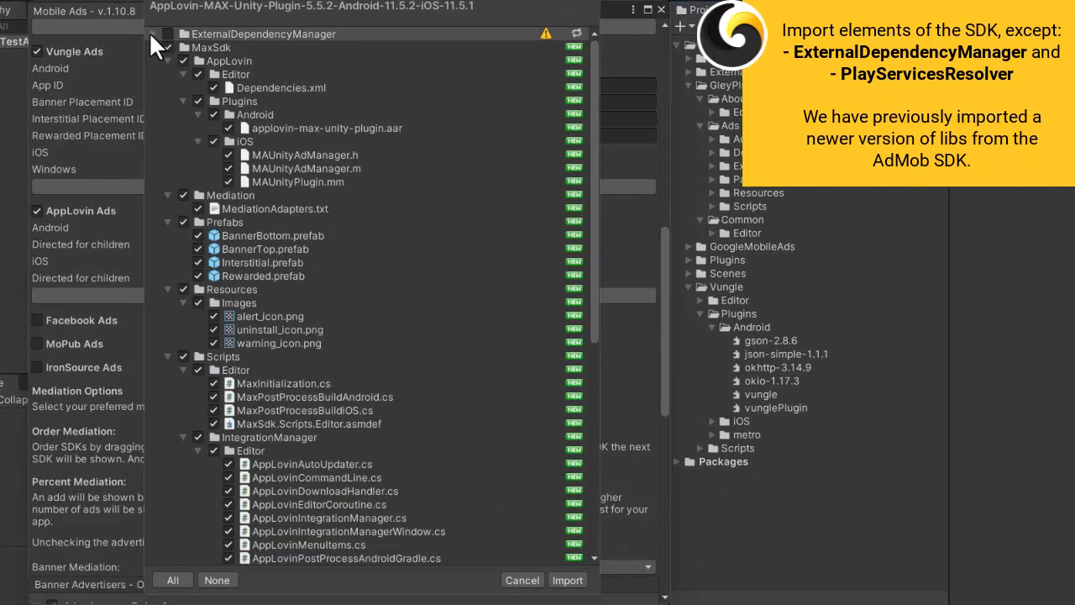
pyautogui.scroll(-10, 157, 105)
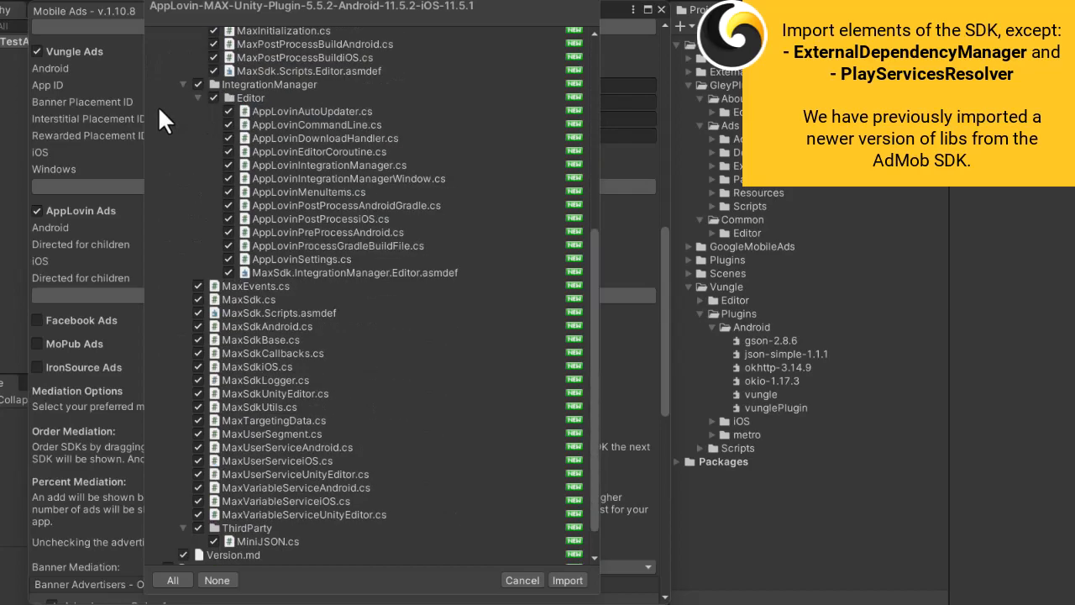
pyautogui.click(166, 530)
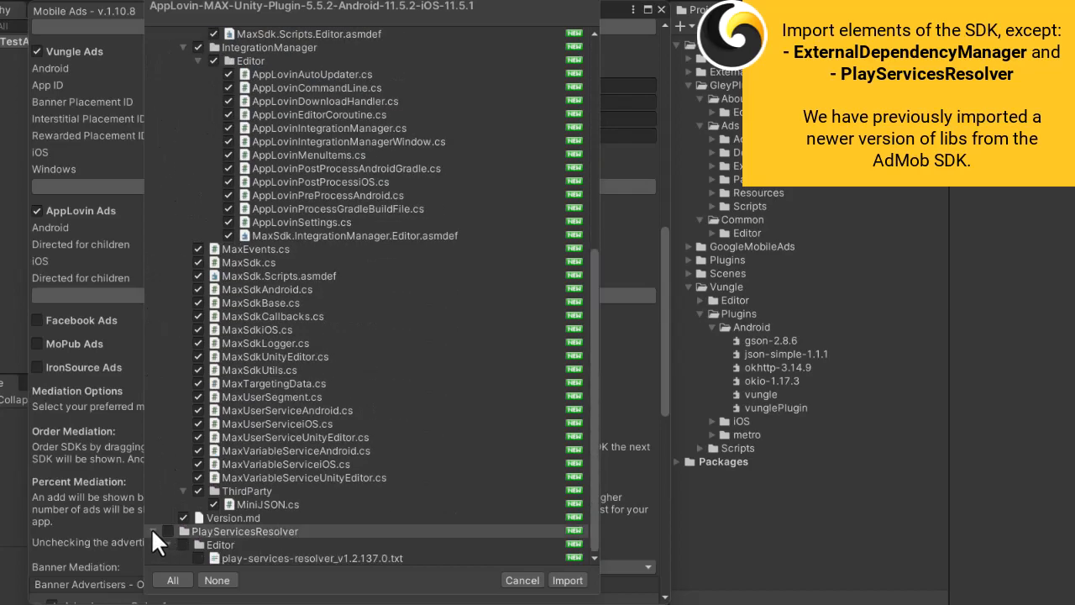
pyautogui.click(567, 580)
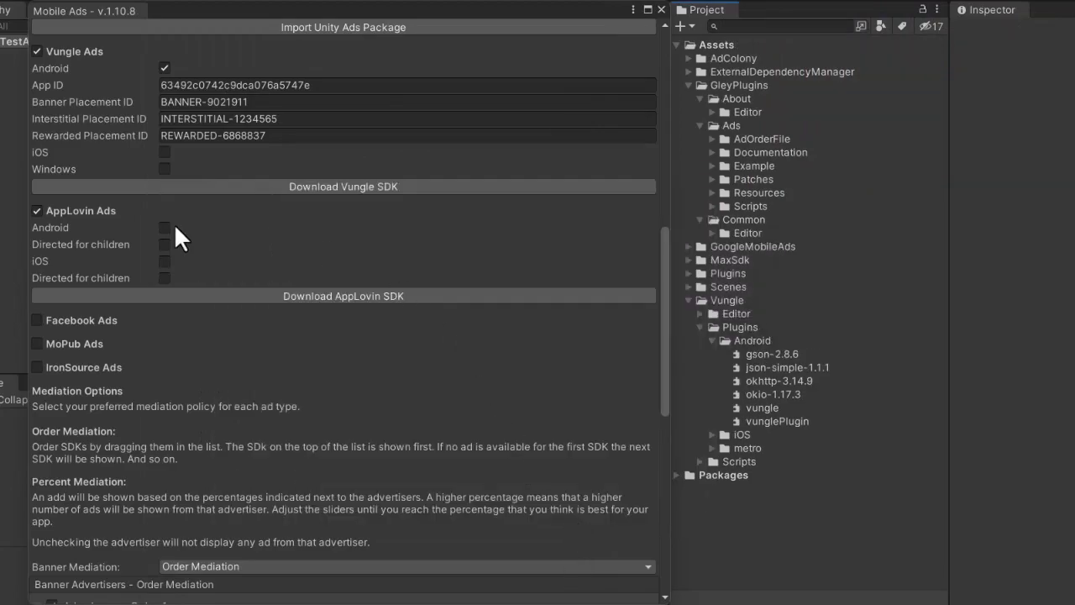
# Tick AppLovin Android and paste the SDK key copied from the MAX docs into the SDK key field.
pyautogui.click(163, 227)
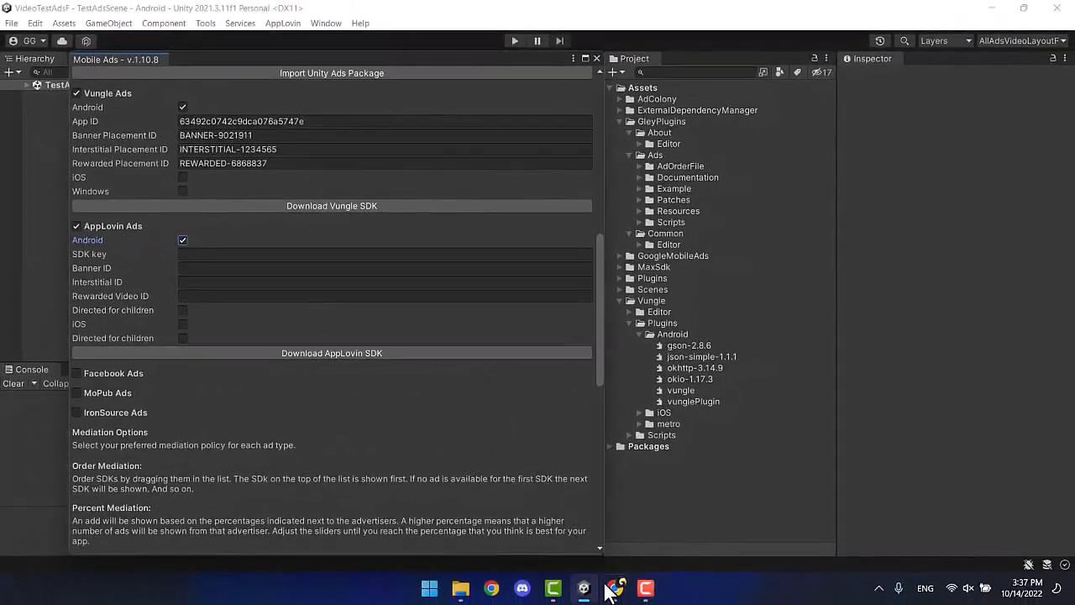
pyautogui.click(615, 587)
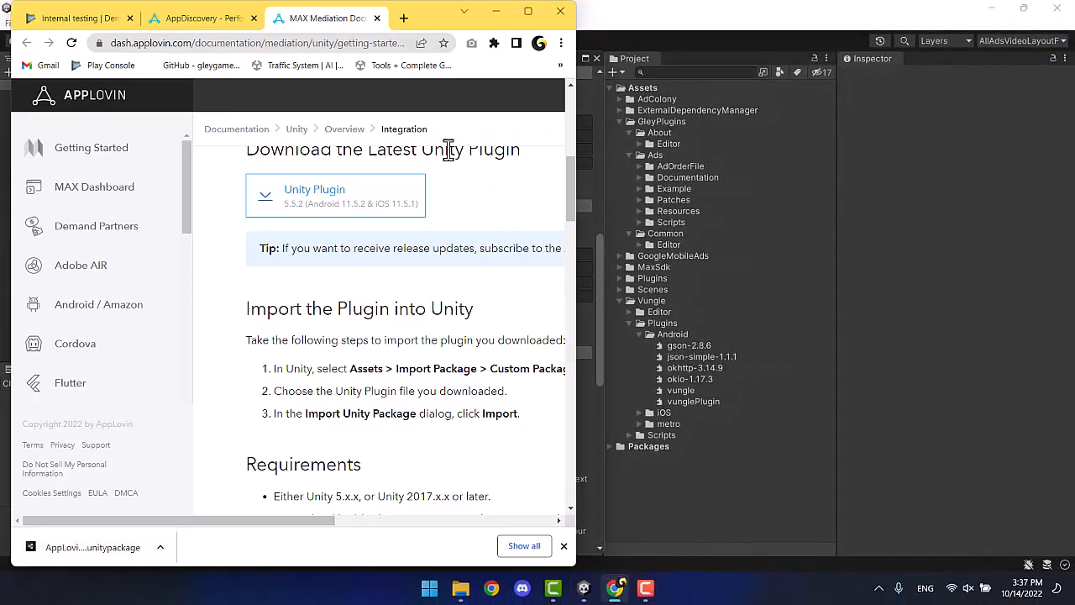
pyautogui.click(534, 16)
pyautogui.scroll(-5, 577, 285)
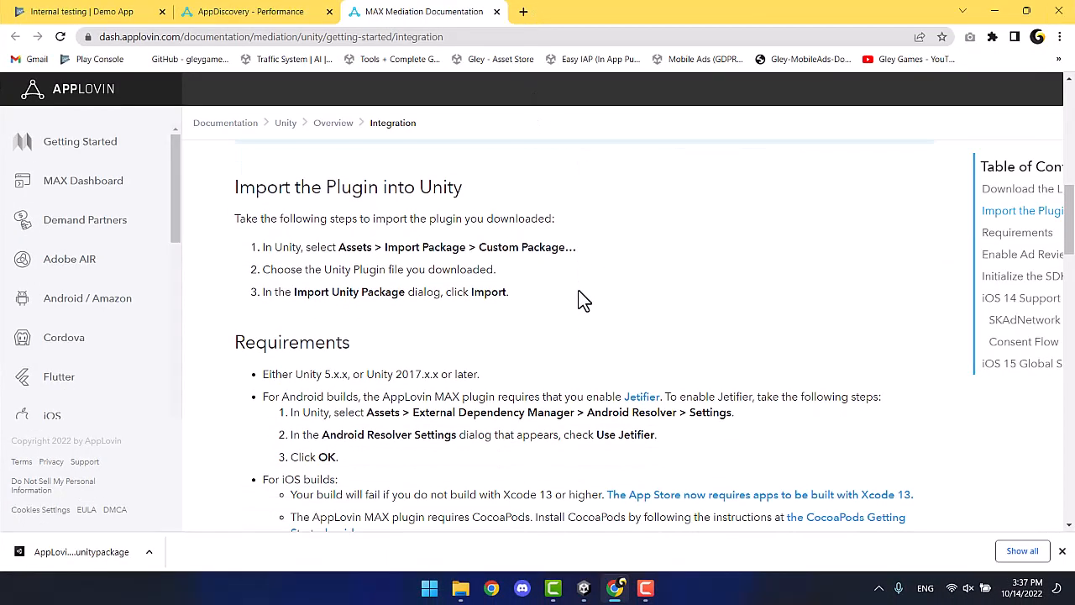
pyautogui.scroll(-4, 581, 300)
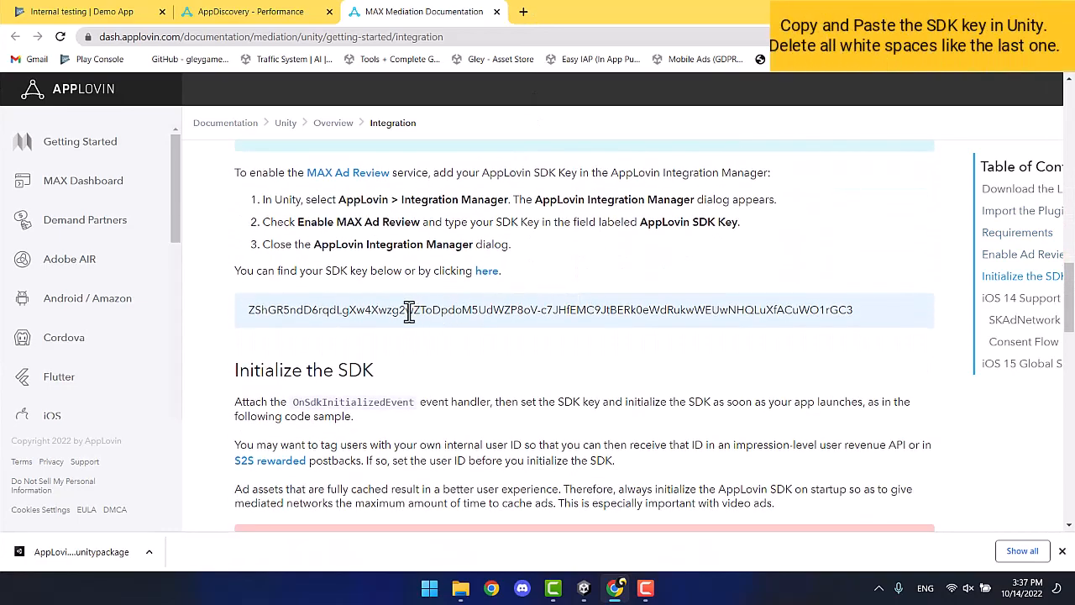
pyautogui.tripleClick(288, 311)
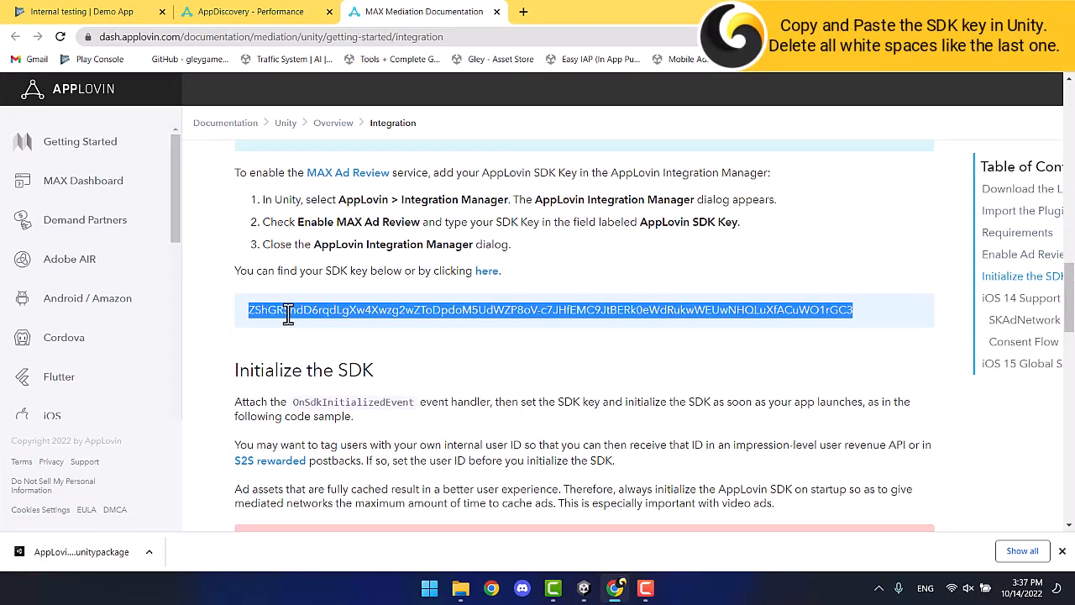
pyautogui.rightClick(288, 312)
pyautogui.click(306, 322)
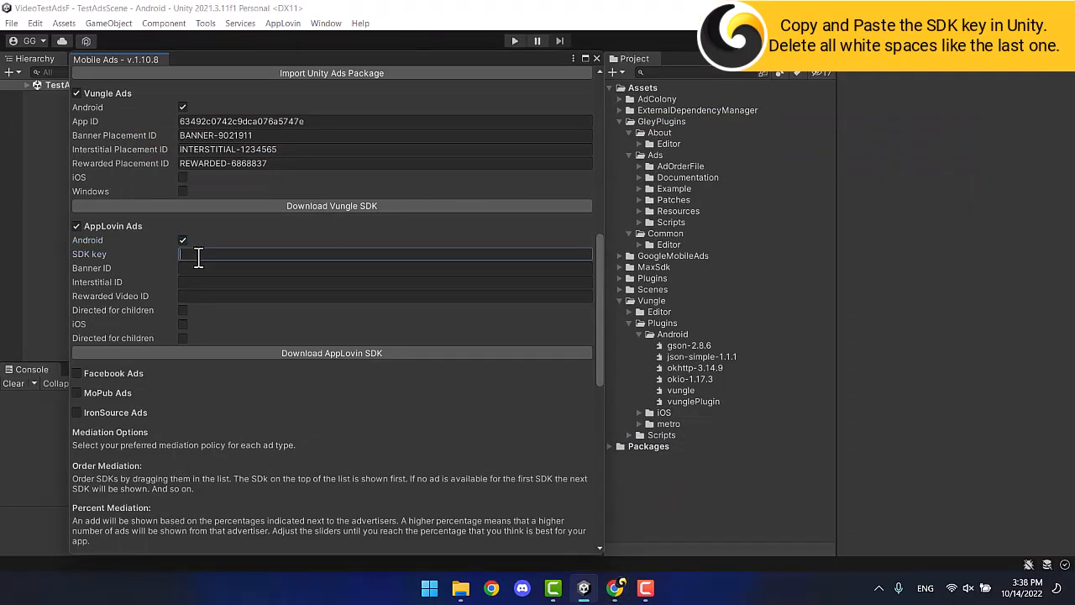
pyautogui.hotkey('ctrl', 'v')
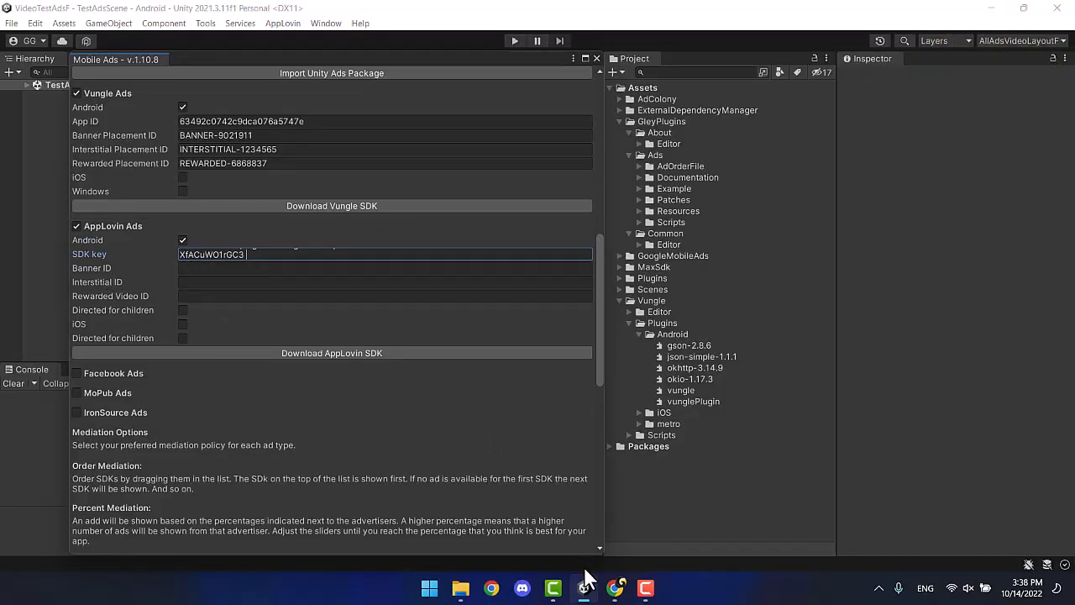
pyautogui.click(615, 588)
# Go to the MAX Ad Units page in the AppLovin dashboard.
pyautogui.click(260, 13)
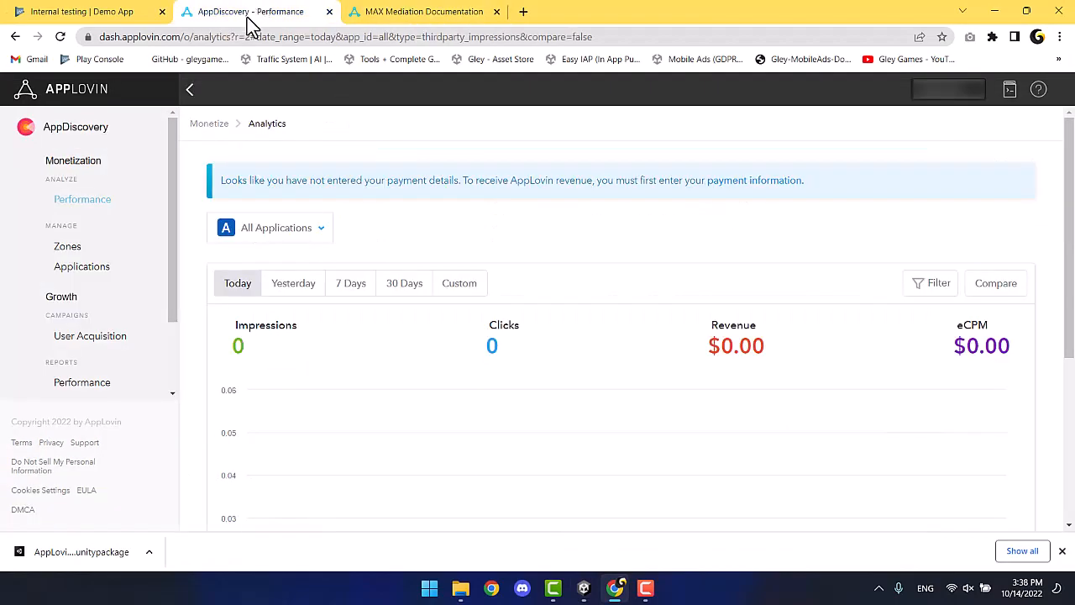
pyautogui.scroll(-2, 108, 231)
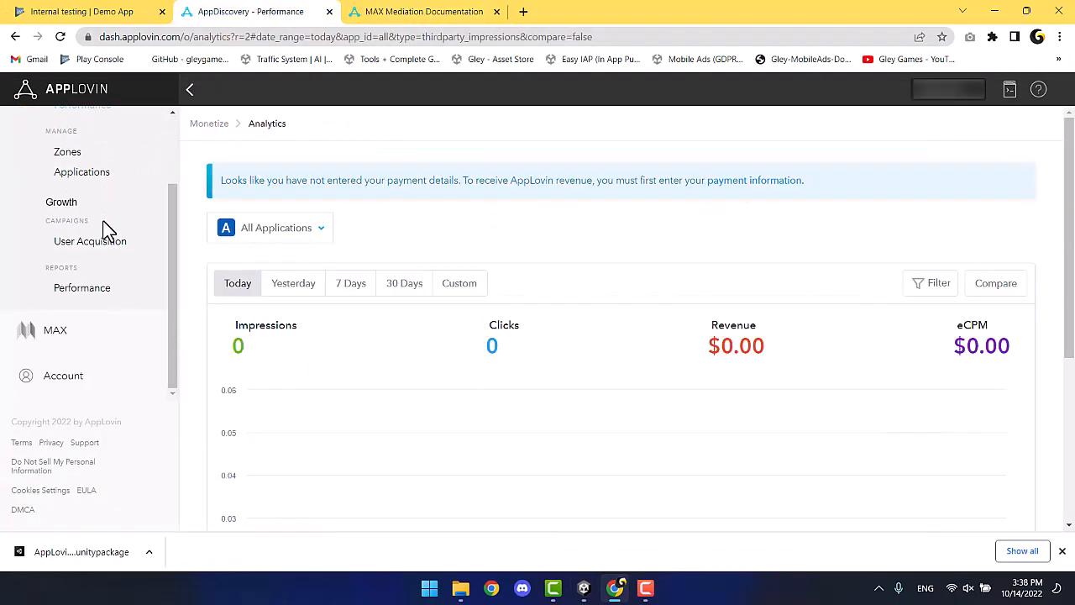
pyautogui.click(80, 344)
pyautogui.scroll(-1, 84, 348)
pyautogui.scroll(-2, 84, 348)
pyautogui.click(77, 285)
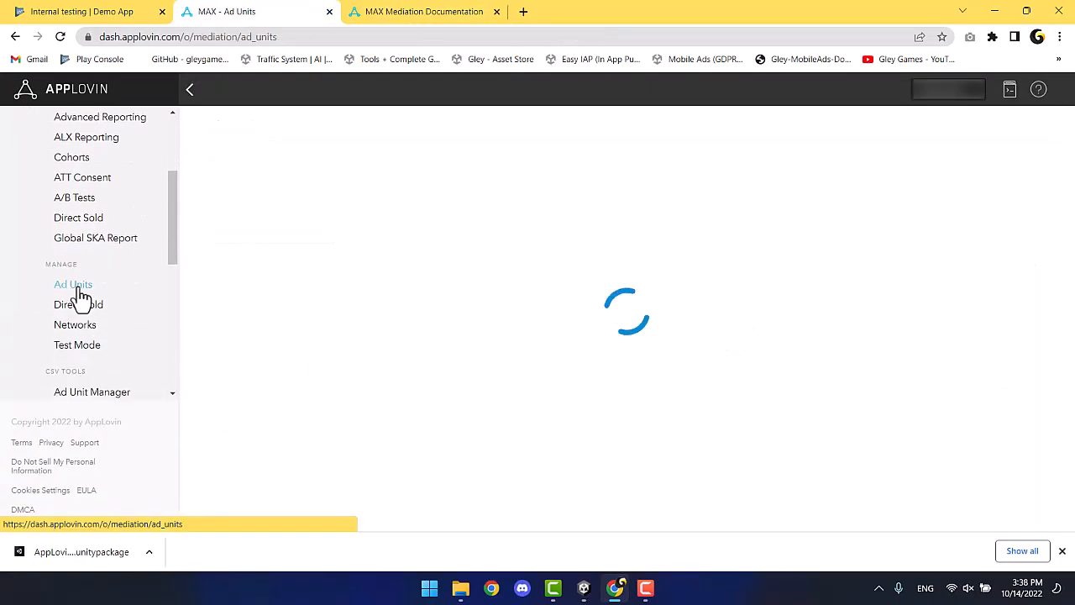
# Start a Banner ad unit for Android with Banner ad type, searching the app 'Demo Game'.
pyautogui.click(968, 180)
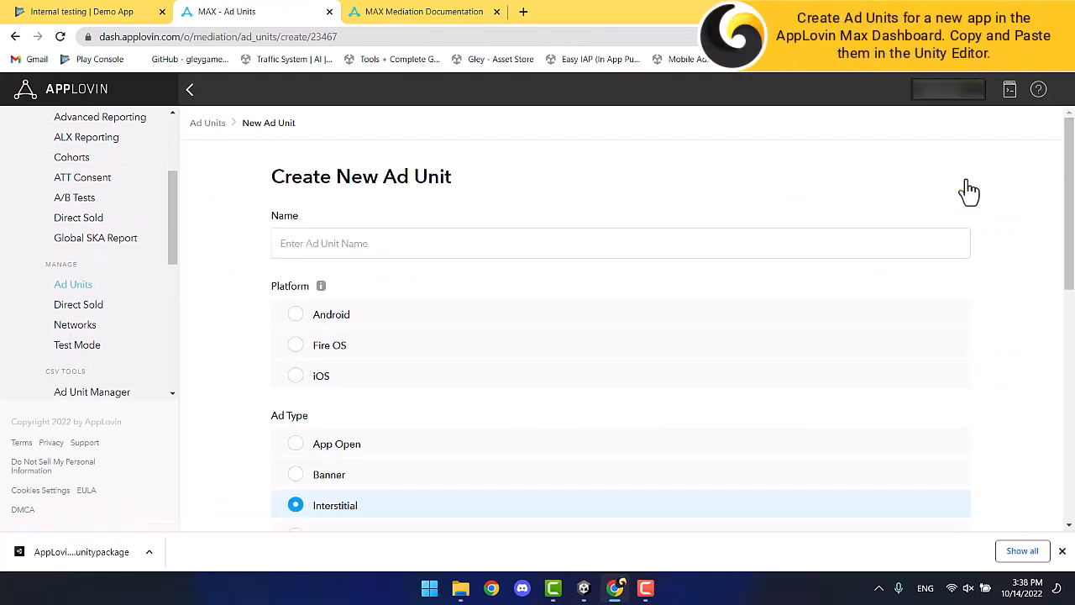
pyautogui.click(385, 247)
pyautogui.click(372, 274)
pyautogui.click(297, 315)
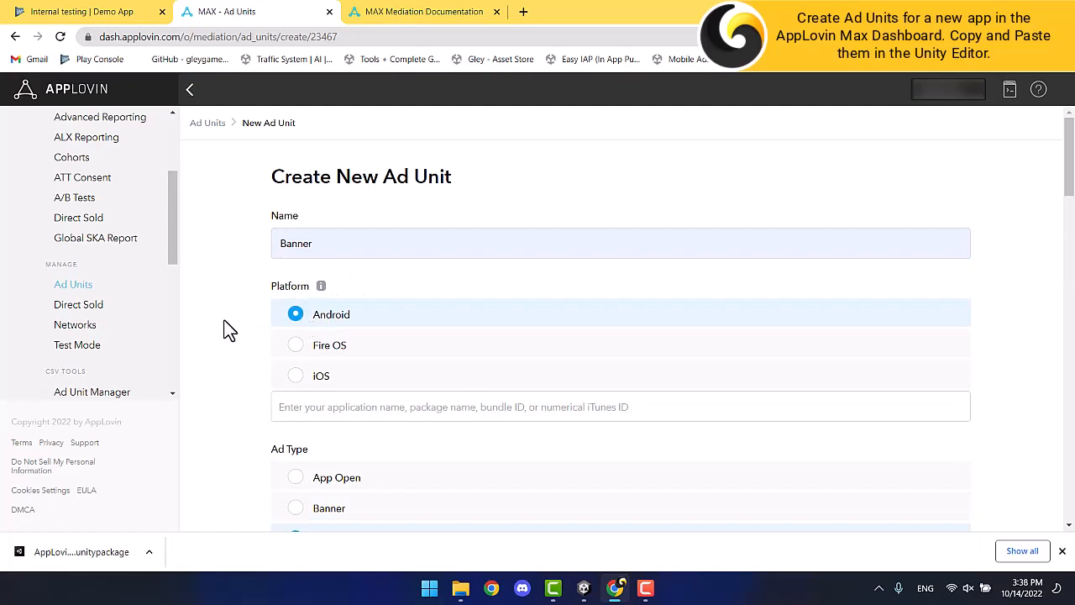
pyautogui.scroll(-1, 227, 329)
pyautogui.scroll(-2, 227, 329)
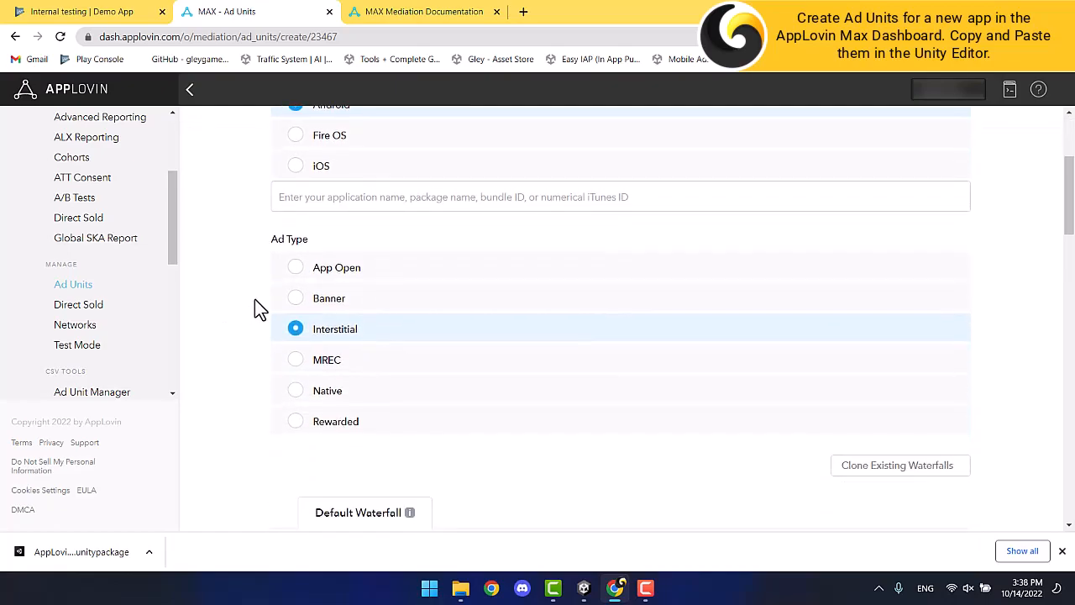
pyautogui.click(296, 300)
pyautogui.scroll(2, 239, 275)
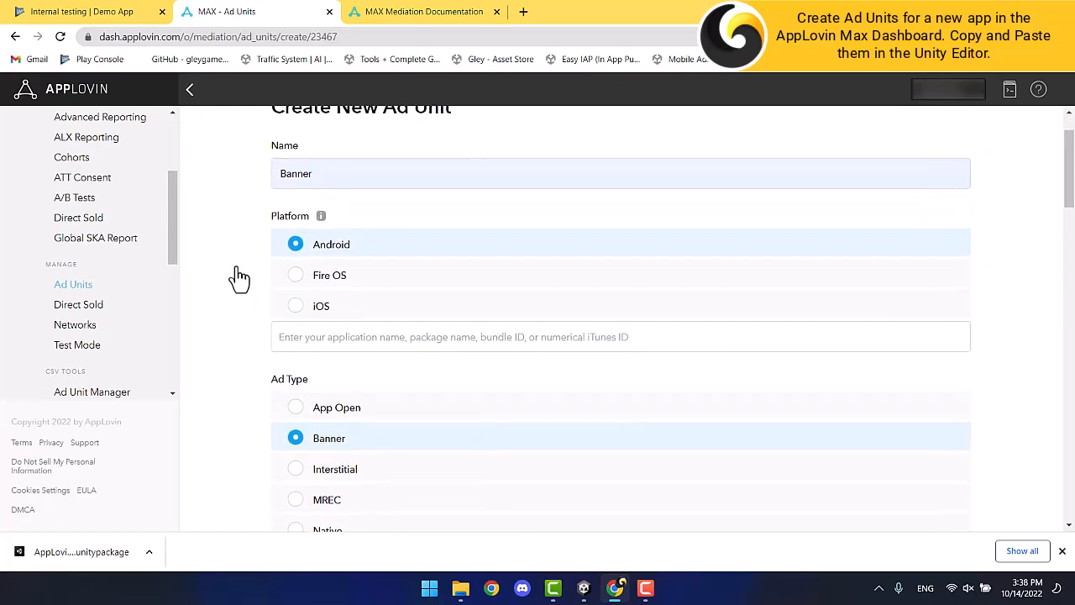
pyautogui.write('Demo Game')
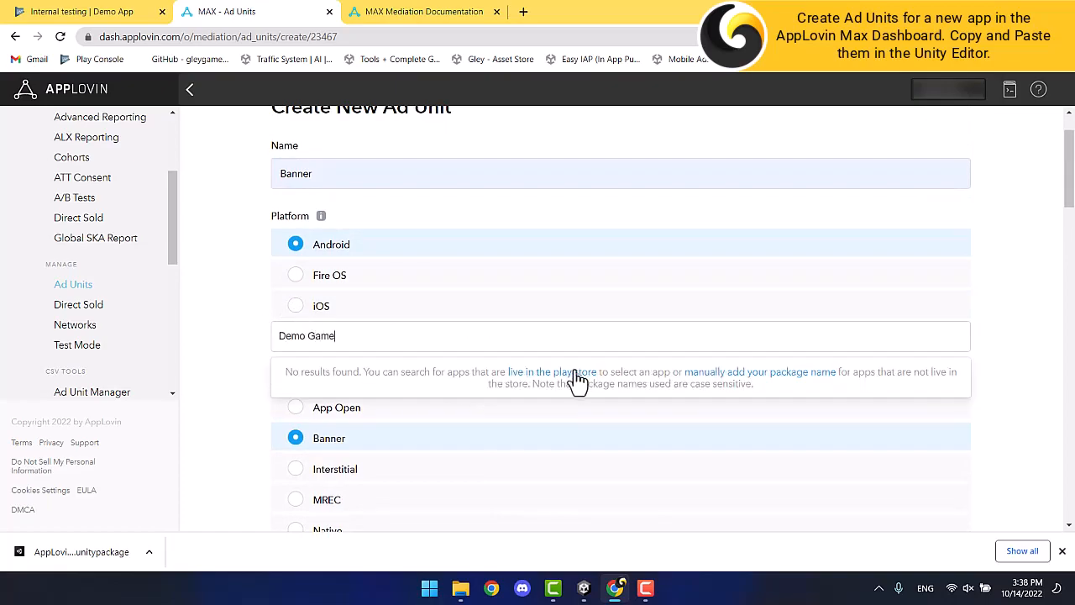
# Begin adding the app manually and look up its package name in Unity's Android Player settings.
pyautogui.click(747, 376)
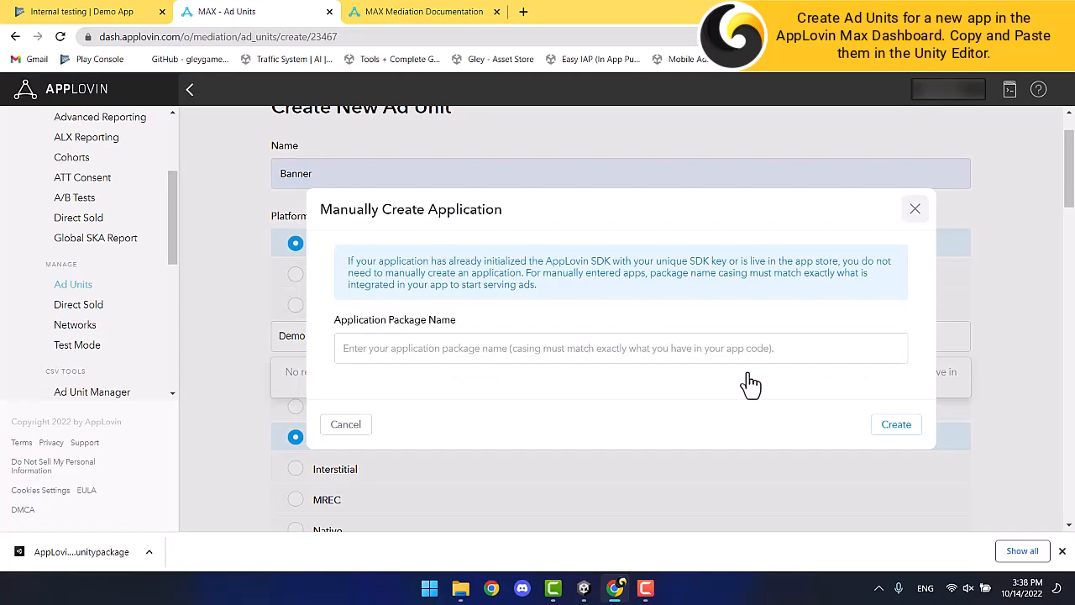
pyautogui.click(586, 589)
pyautogui.click(12, 22)
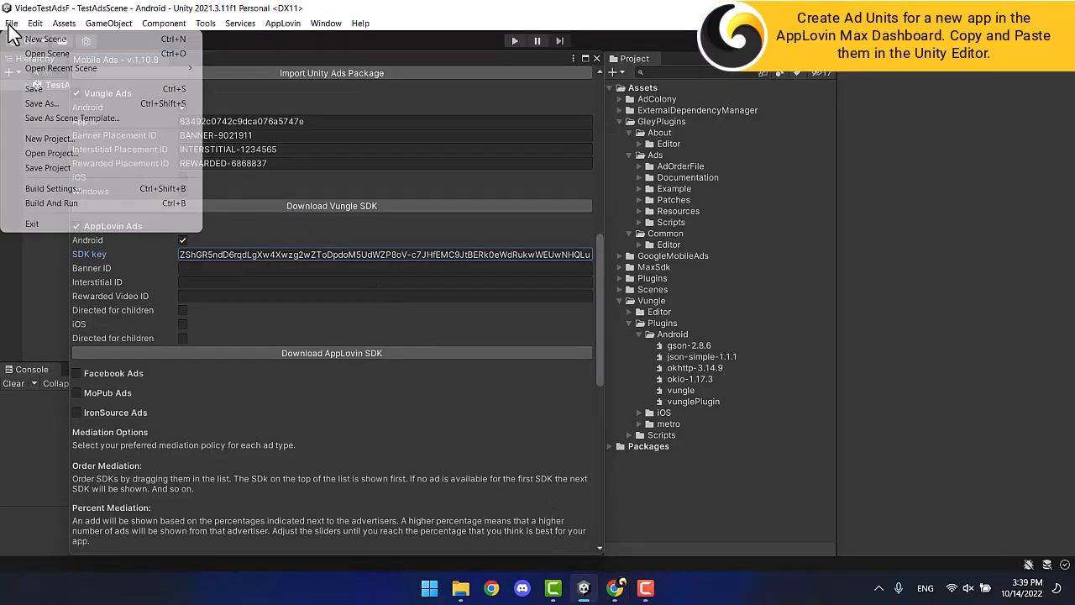
pyautogui.click(65, 185)
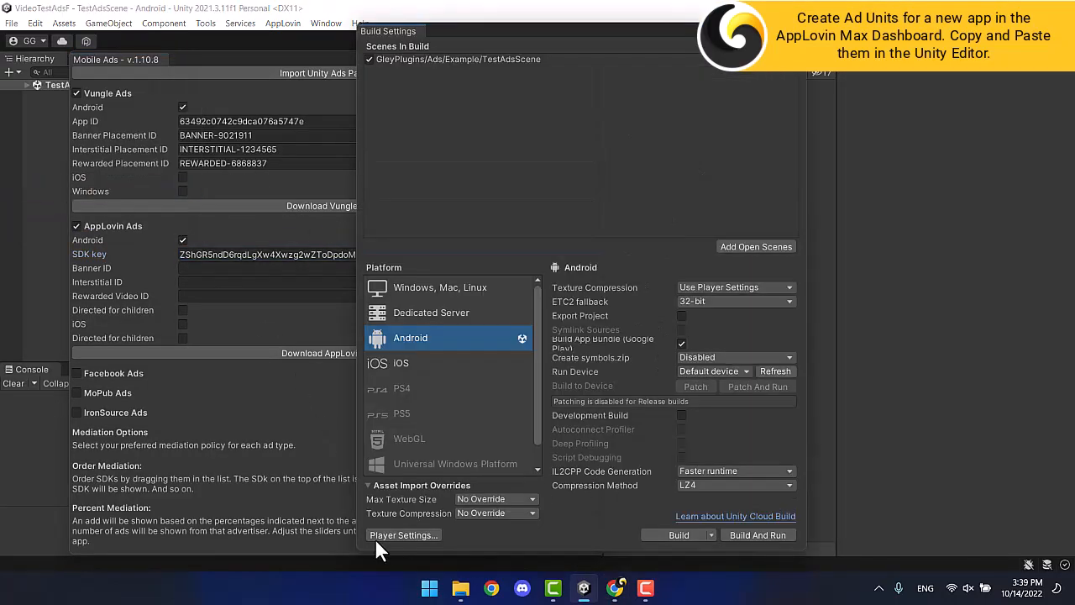
pyautogui.click(382, 535)
pyautogui.scroll(-10, 386, 361)
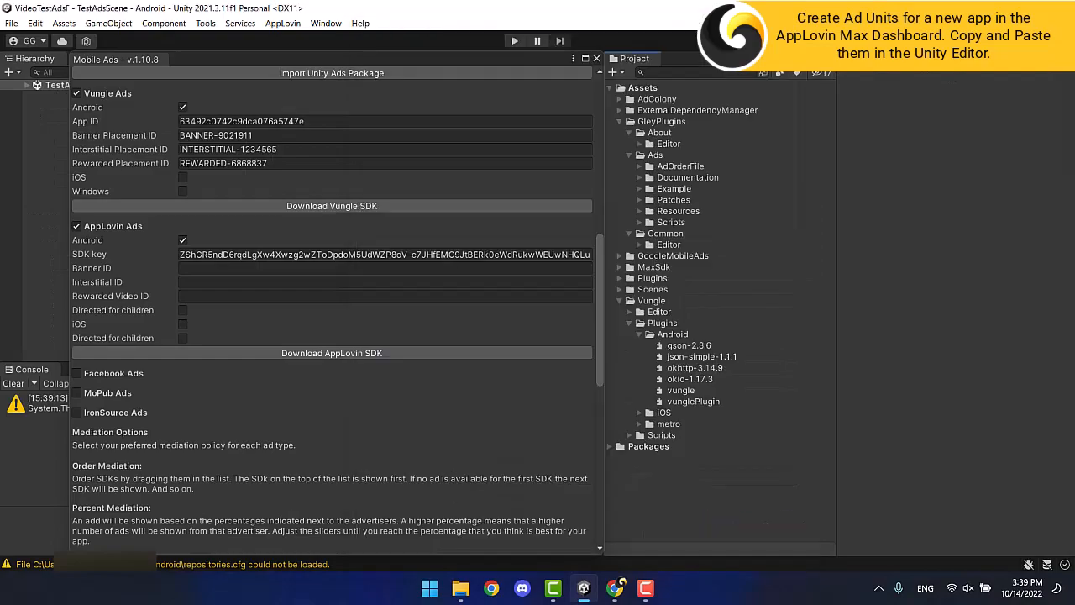
# Create the app com.gley.demoapp by package name and save the Banner ad unit.
pyautogui.click(613, 591)
pyautogui.click(455, 352)
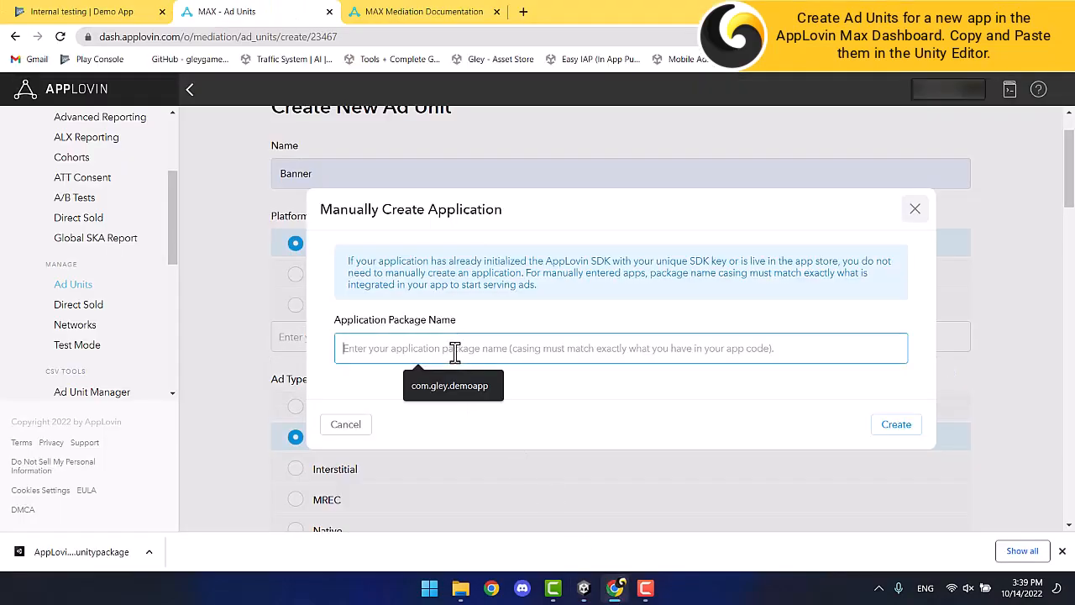
pyautogui.hotkey('ctrl', 'v')
pyautogui.click(896, 425)
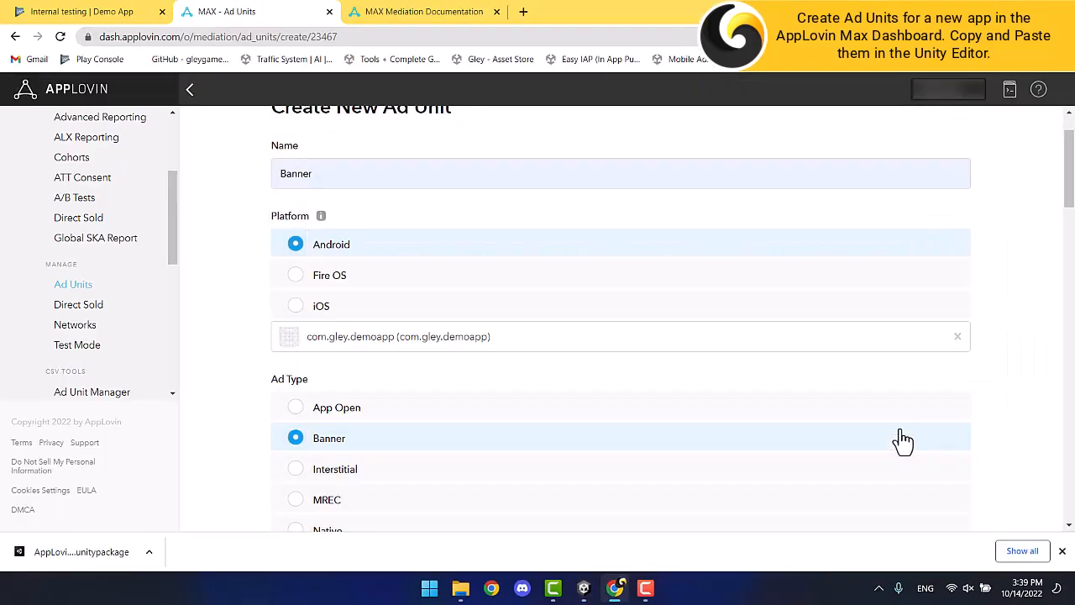
pyautogui.scroll(-6, 249, 380)
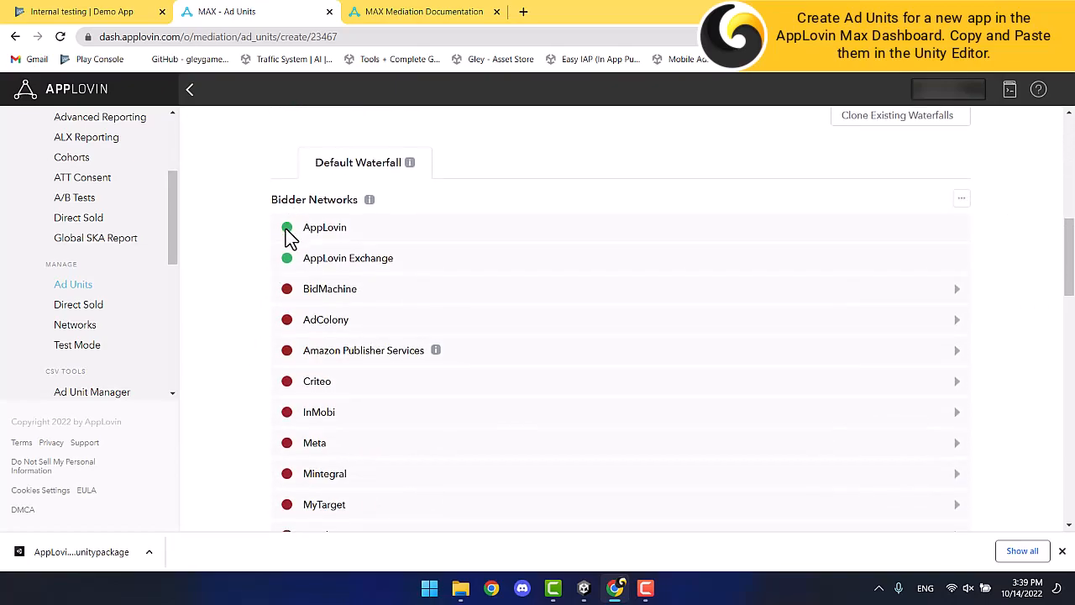
pyautogui.scroll(-12, 269, 246)
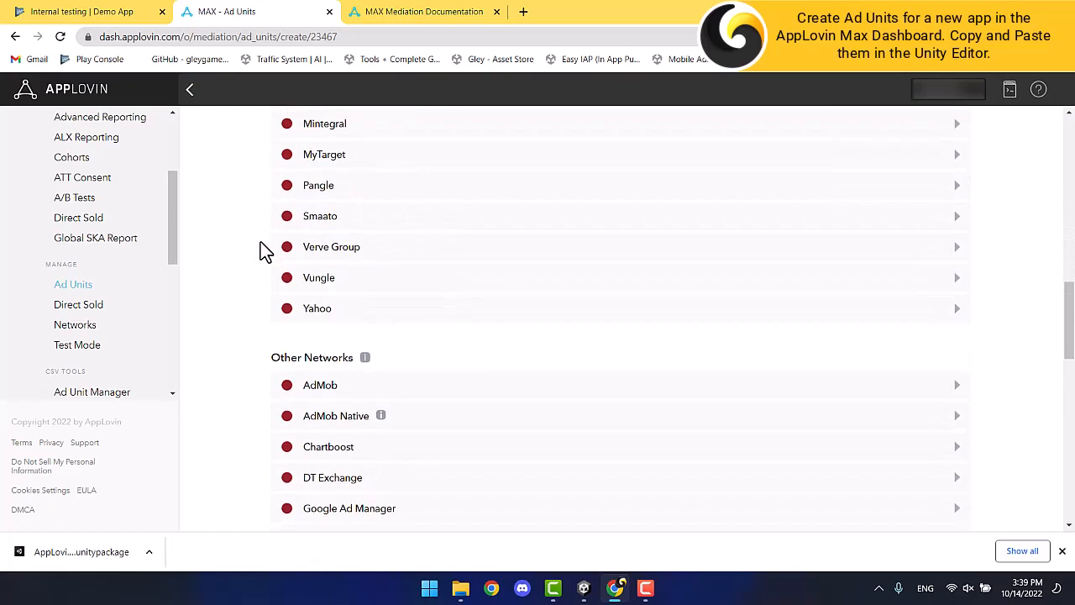
pyautogui.scroll(-3, 261, 242)
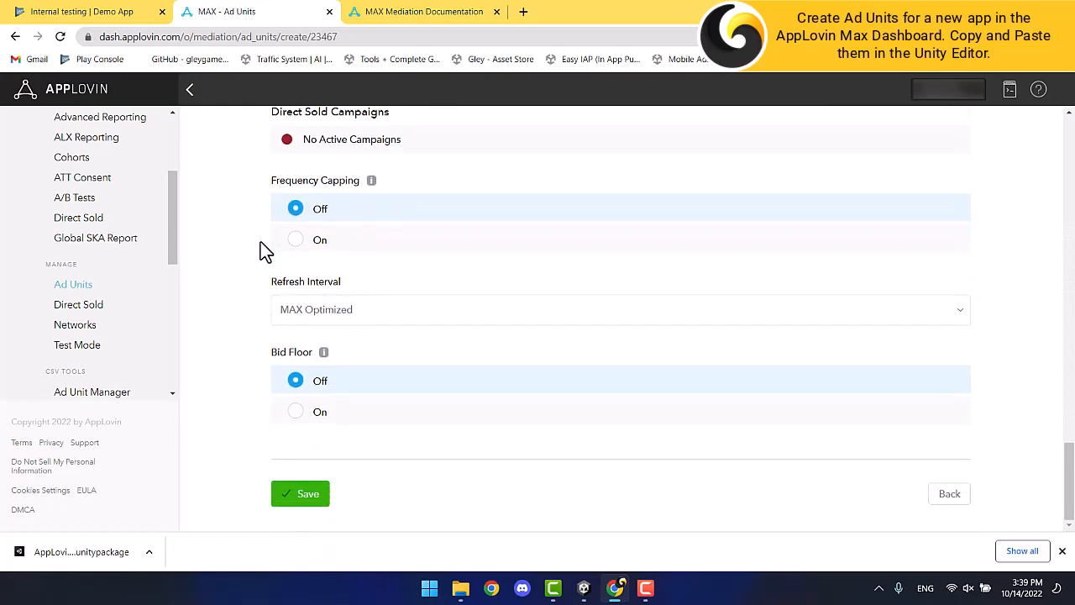
pyautogui.click(307, 494)
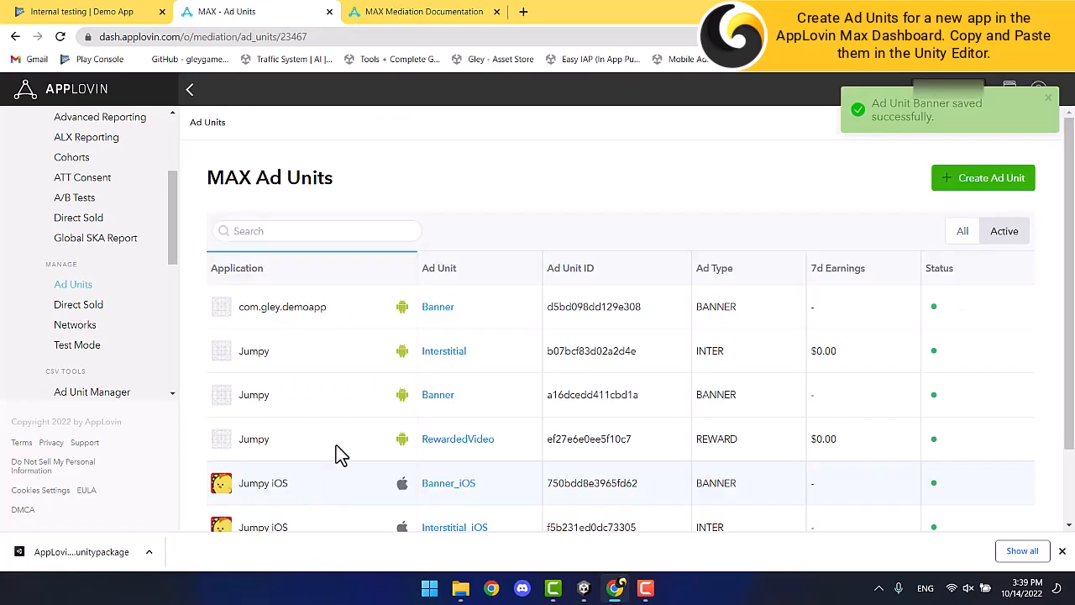
# Create an Android 'Interstitial' ad unit for com.gley.demoapp.
pyautogui.click(982, 184)
pyautogui.click(358, 245)
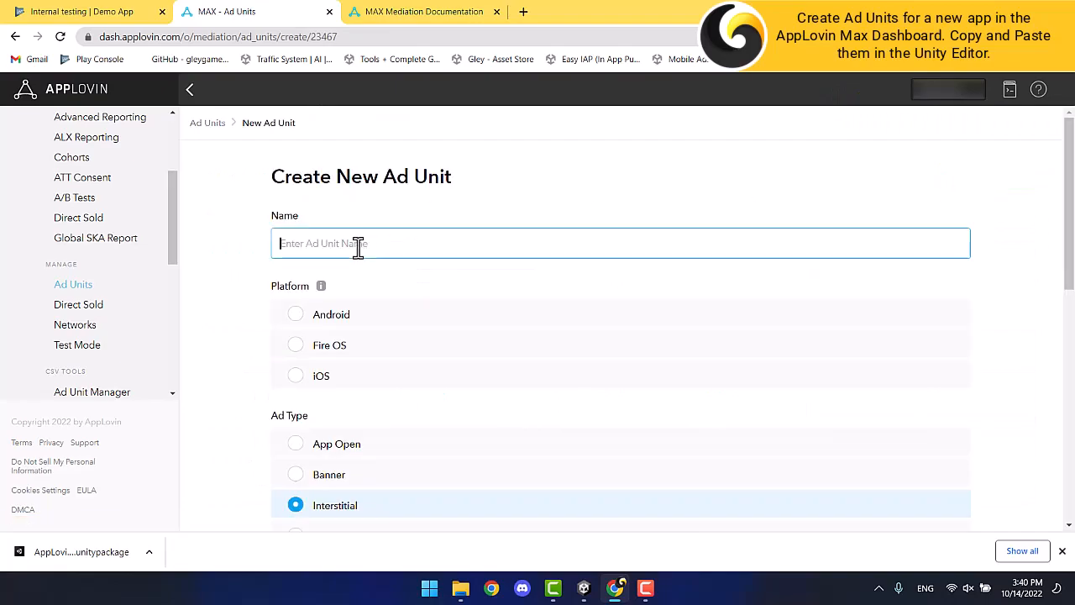
pyautogui.write('Interstitial')
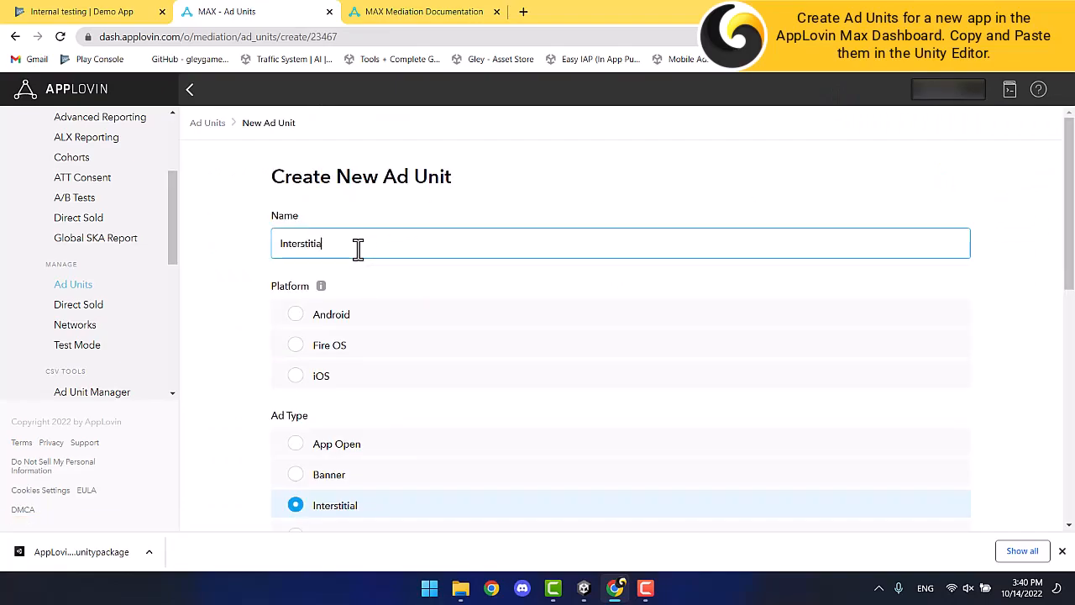
pyautogui.click(295, 317)
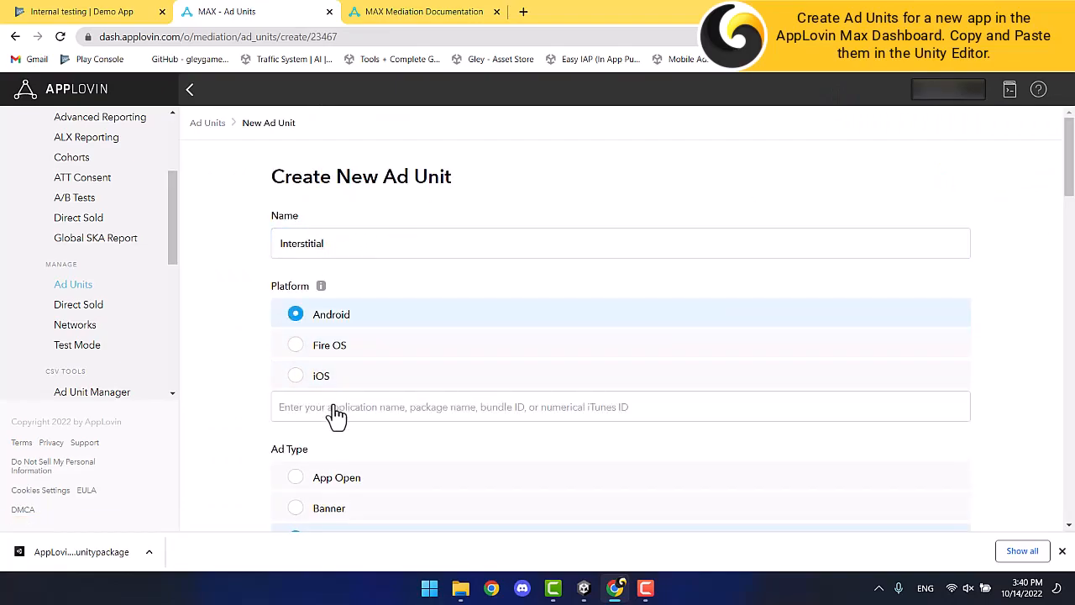
pyautogui.hotkey('ctrl', 'v')
pyautogui.click(360, 440)
pyautogui.scroll(-3, 259, 428)
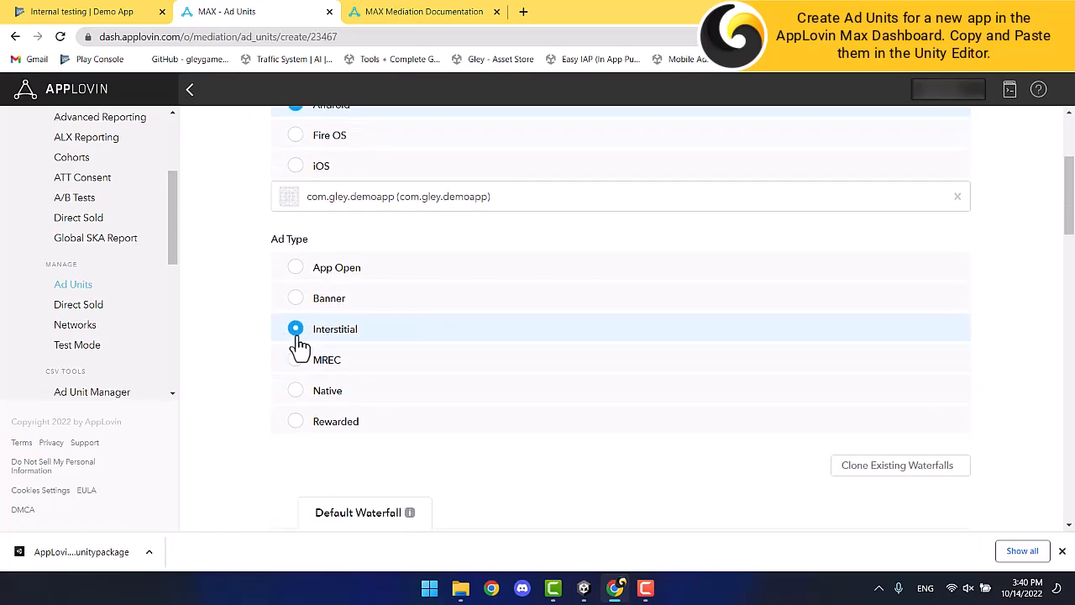
pyautogui.scroll(-15, 261, 381)
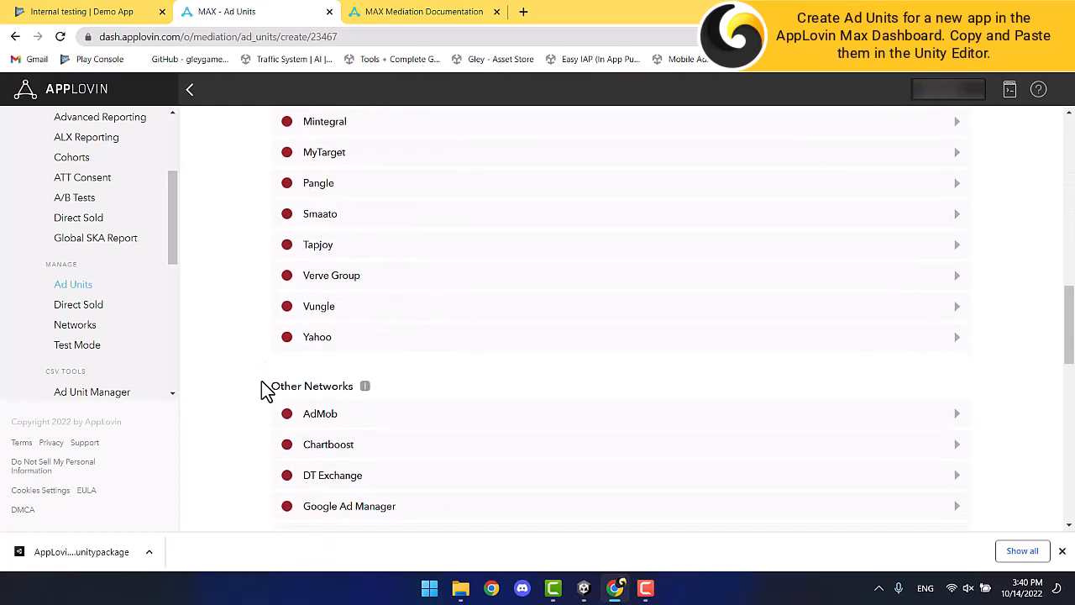
pyautogui.scroll(-3, 261, 380)
pyautogui.click(312, 503)
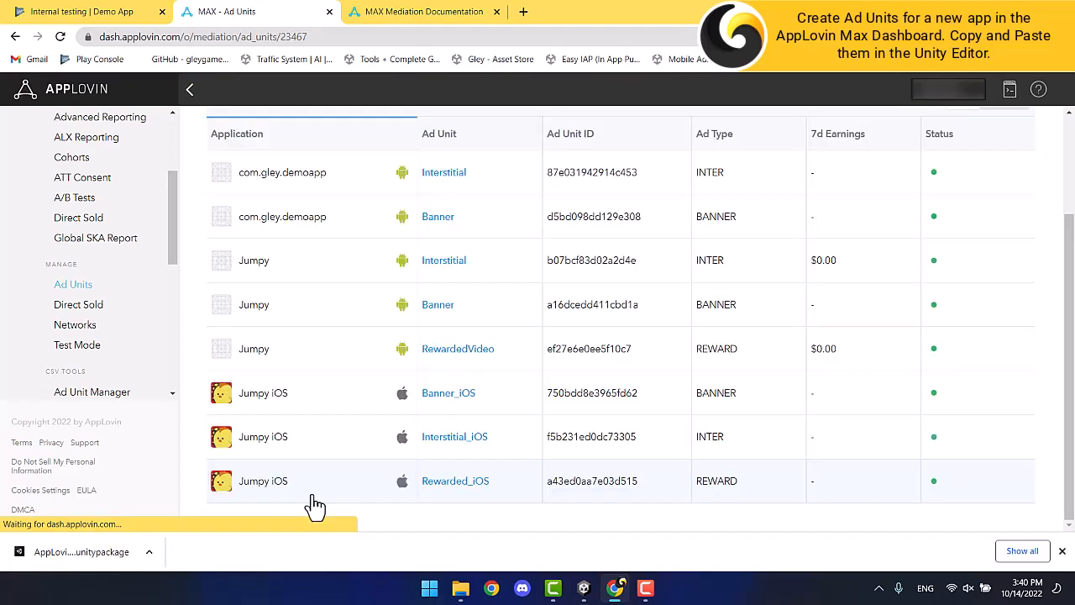
# Create an Android Rewarded ad unit for com.gley.demoapp with Rewarded ad type.
pyautogui.click(992, 178)
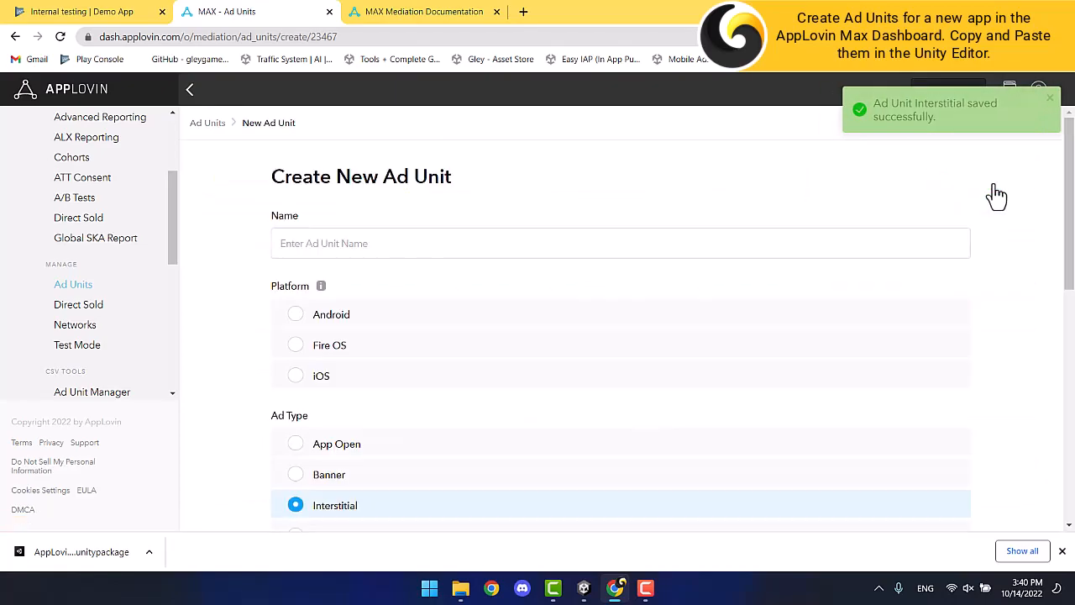
pyautogui.click(407, 243)
pyautogui.write('Rewarded')
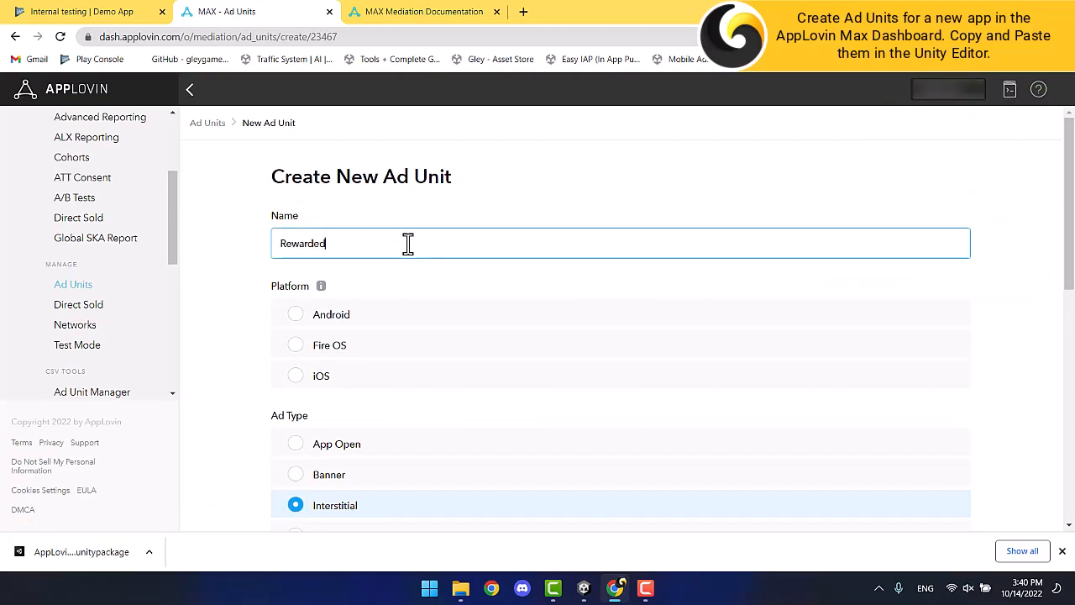
pyautogui.click(295, 323)
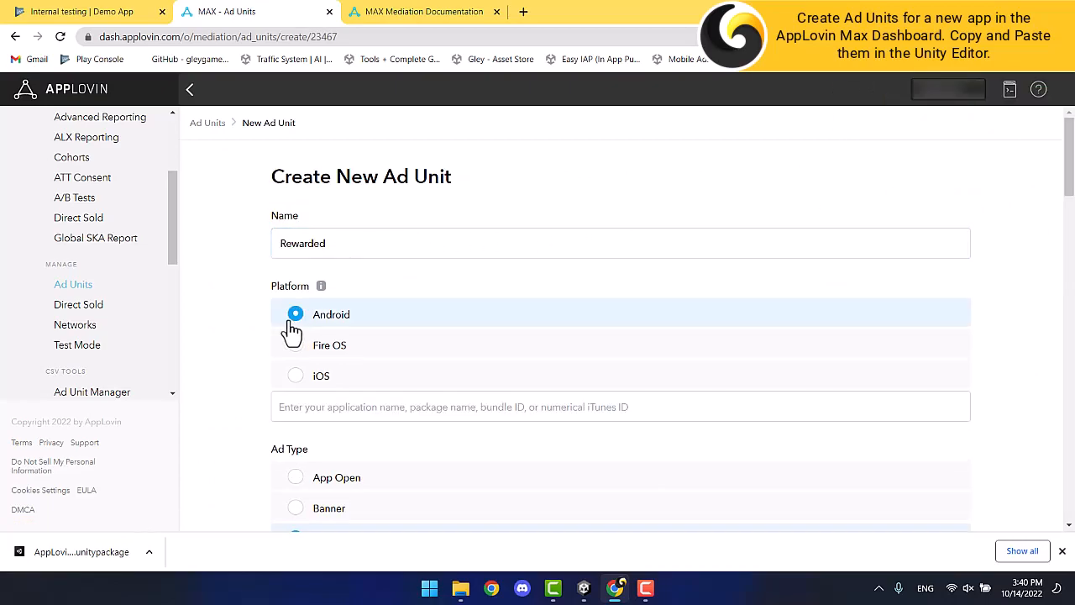
pyautogui.write('com.gley.demoapp')
pyautogui.click(352, 448)
pyautogui.scroll(-2, 240, 442)
pyautogui.scroll(-1, 243, 441)
pyautogui.click(293, 420)
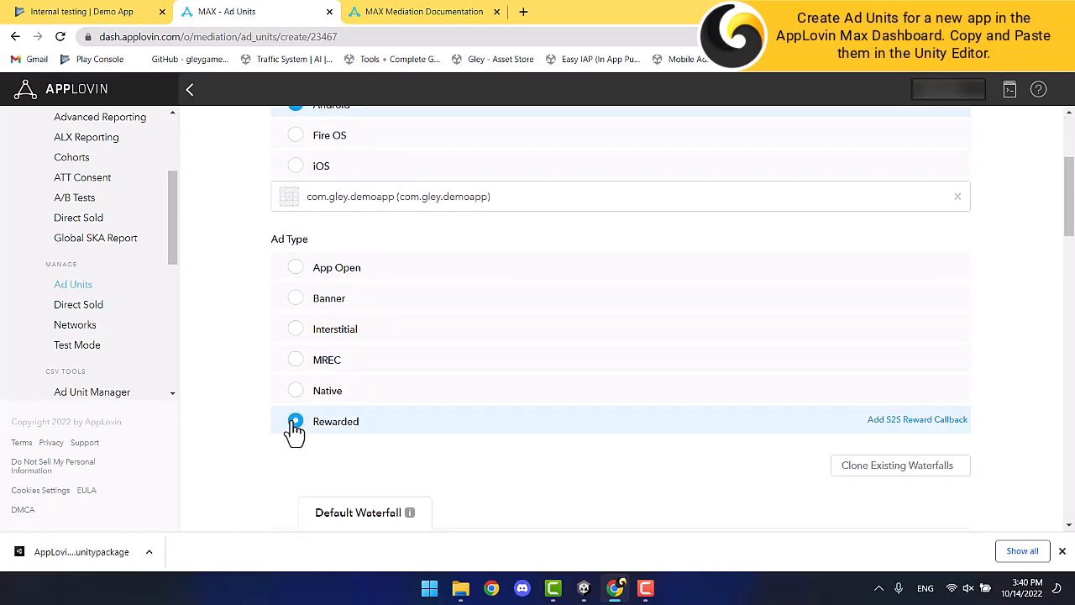
pyautogui.scroll(-5, 242, 420)
pyautogui.scroll(-10, 242, 418)
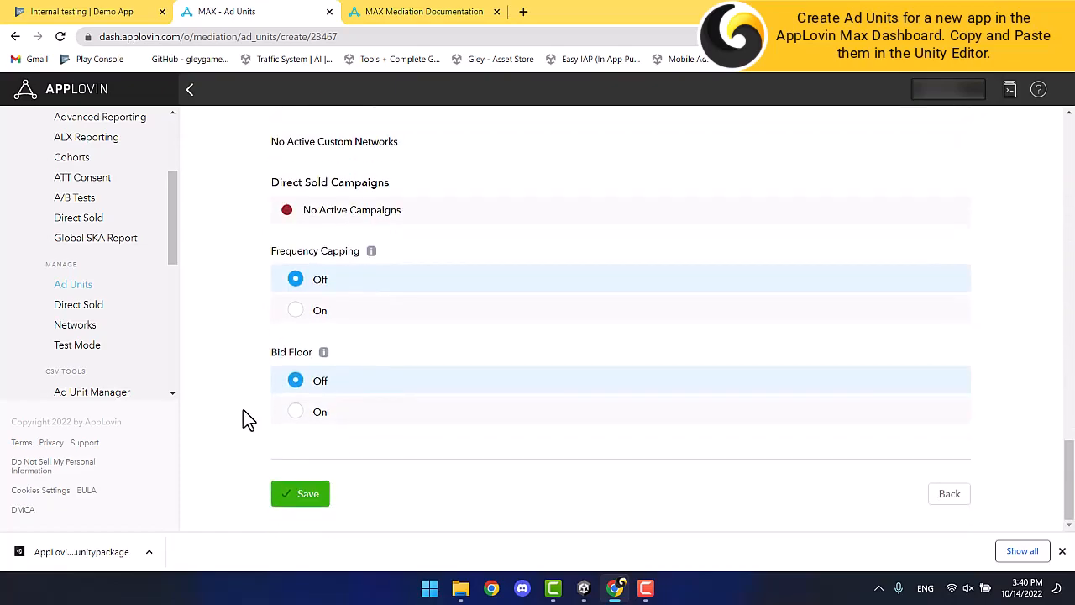
pyautogui.click(294, 494)
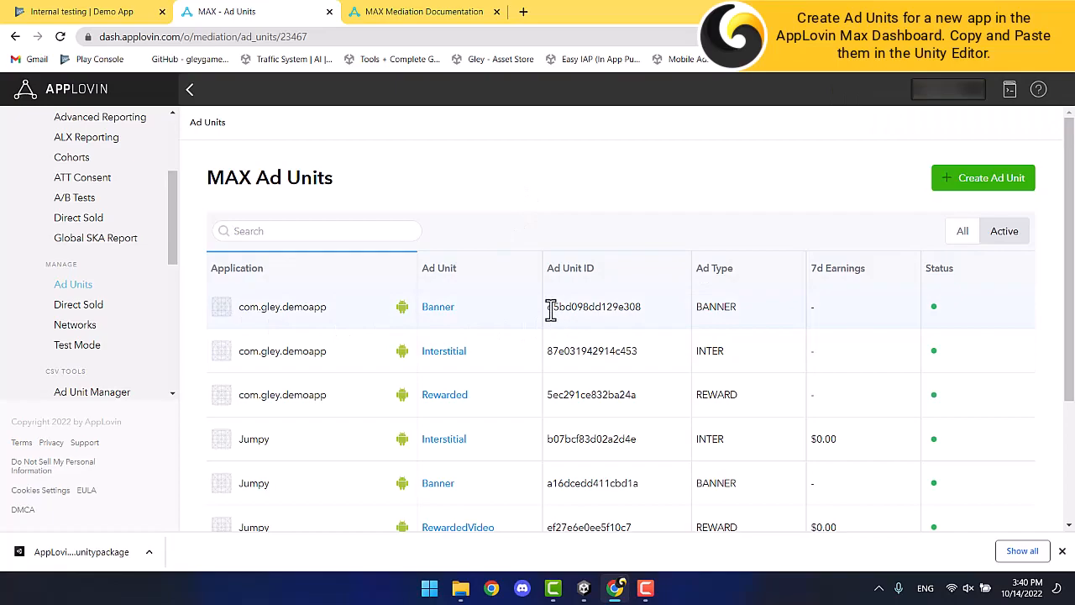
# Copy the Banner and Interstitial MAX ad unit IDs into the AppLovin Banner and Interstitial ID fields.
pyautogui.moveTo(550, 309); pyautogui.dragTo(645, 311)
pyautogui.click(586, 589)
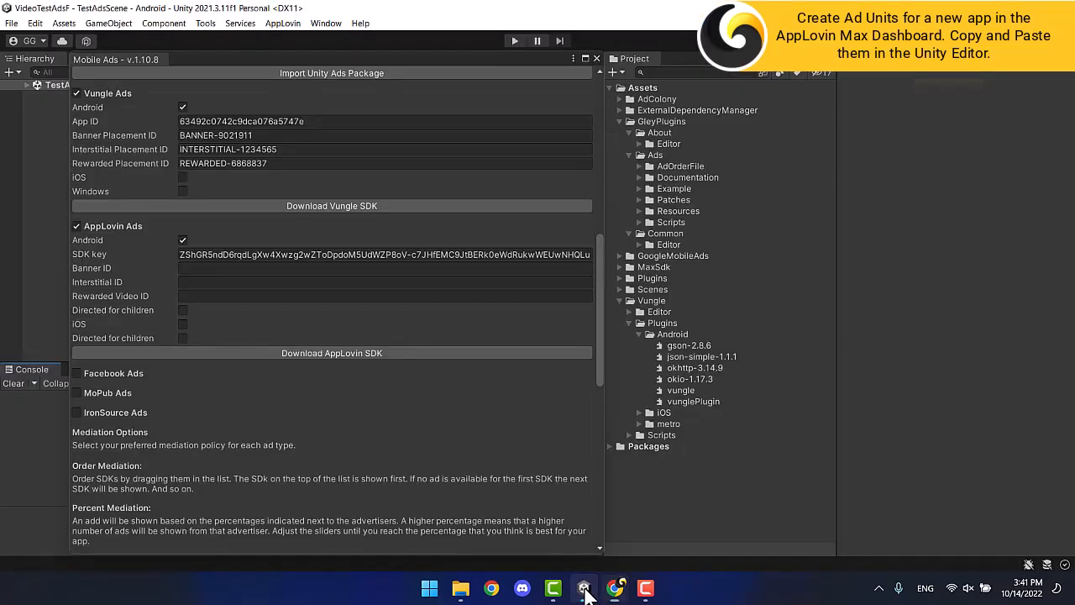
pyautogui.click(199, 269)
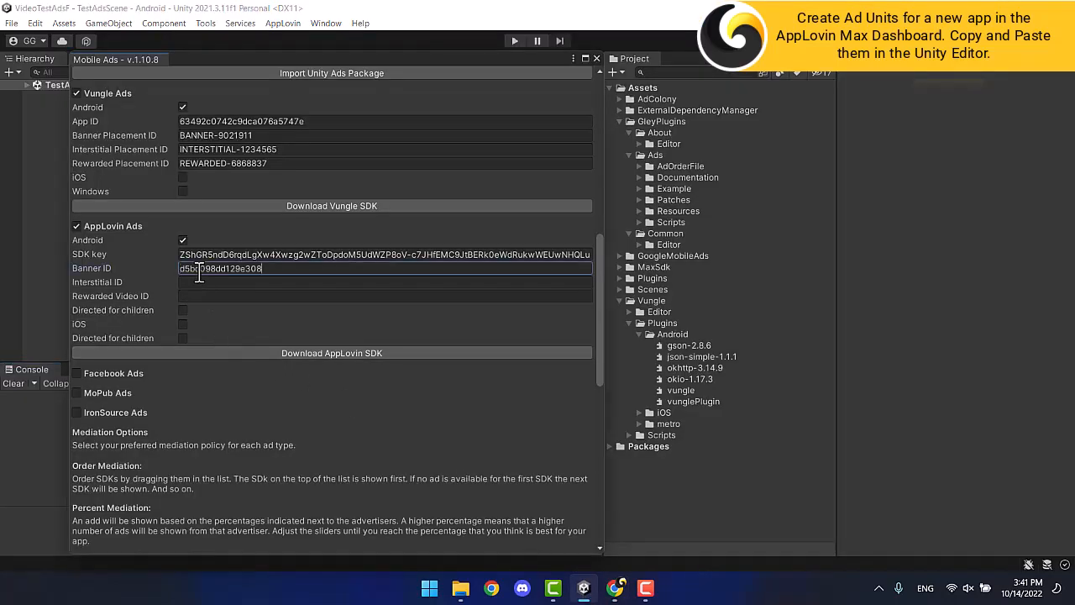
pyautogui.click(616, 587)
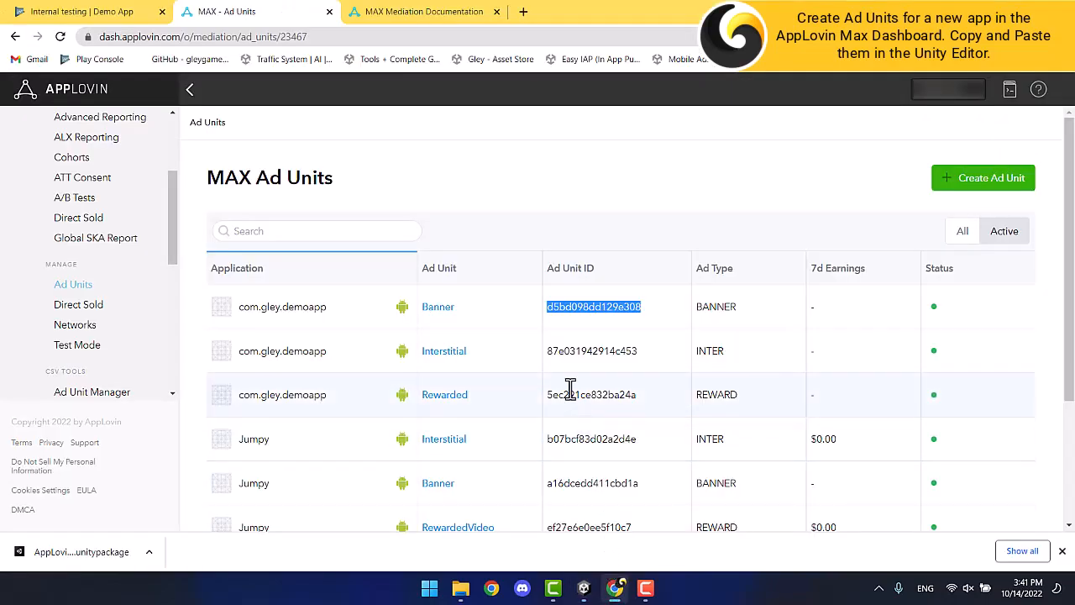
pyautogui.moveTo(549, 353); pyautogui.dragTo(638, 351)
pyautogui.hotkey('ctrl', 'c')
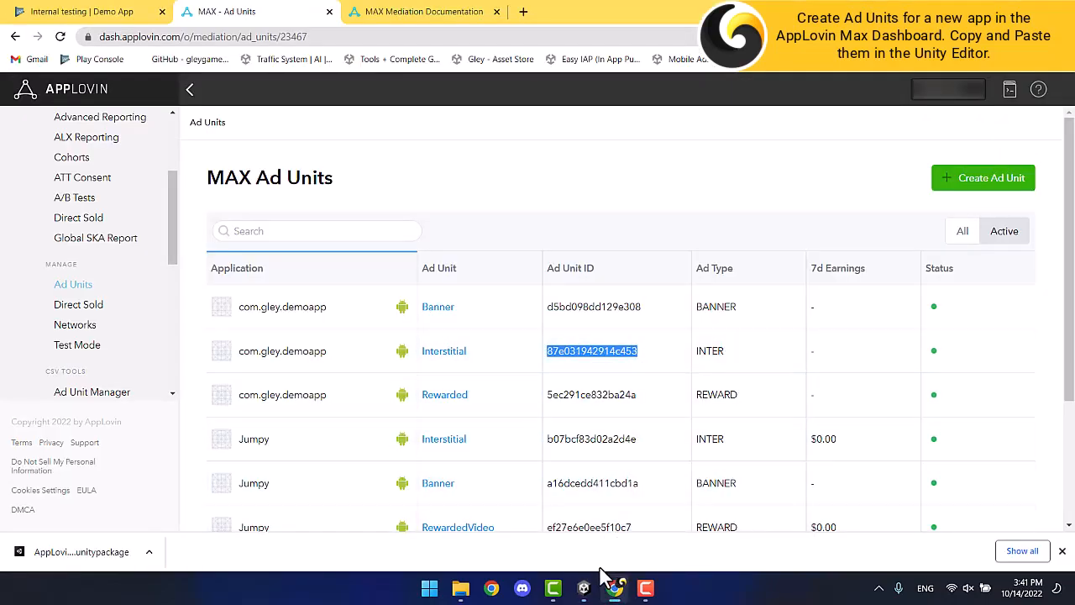
pyautogui.click(584, 587)
pyautogui.click(217, 282)
pyautogui.hotkey('ctrl', 'v')
# Paste the Rewarded ad unit ID into Rewarded Video ID, then save and close the Mobile Ads settings.
pyautogui.click(615, 588)
pyautogui.moveTo(548, 393); pyautogui.dragTo(638, 396)
pyautogui.hotkey('ctrl', 'c')
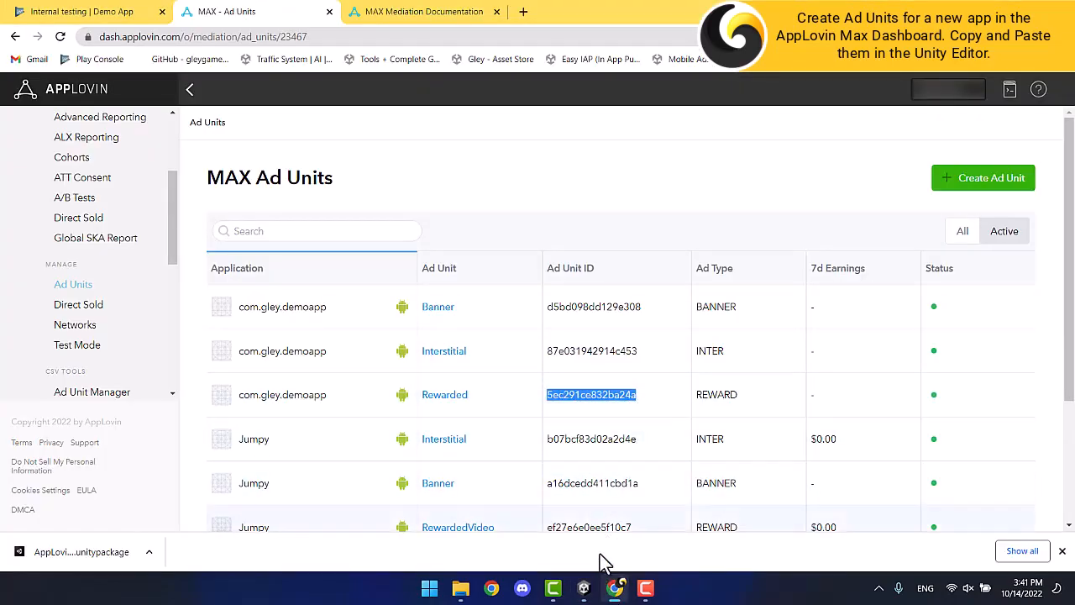
pyautogui.click(586, 588)
pyautogui.click(249, 298)
pyautogui.rightClick(250, 298)
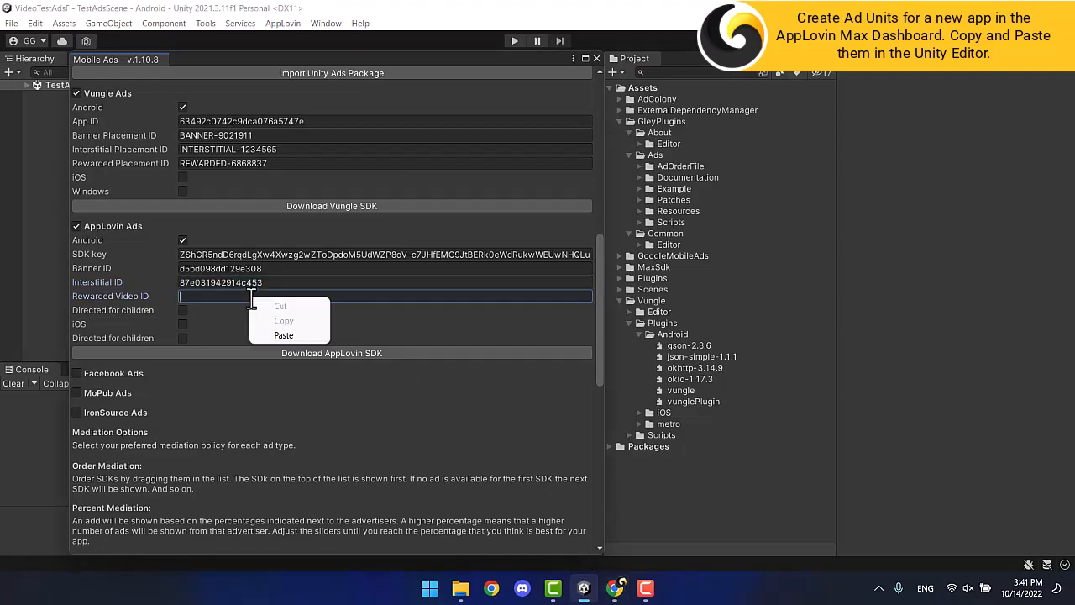
pyautogui.click(266, 334)
pyautogui.scroll(-3, 266, 334)
pyautogui.scroll(-10, 267, 339)
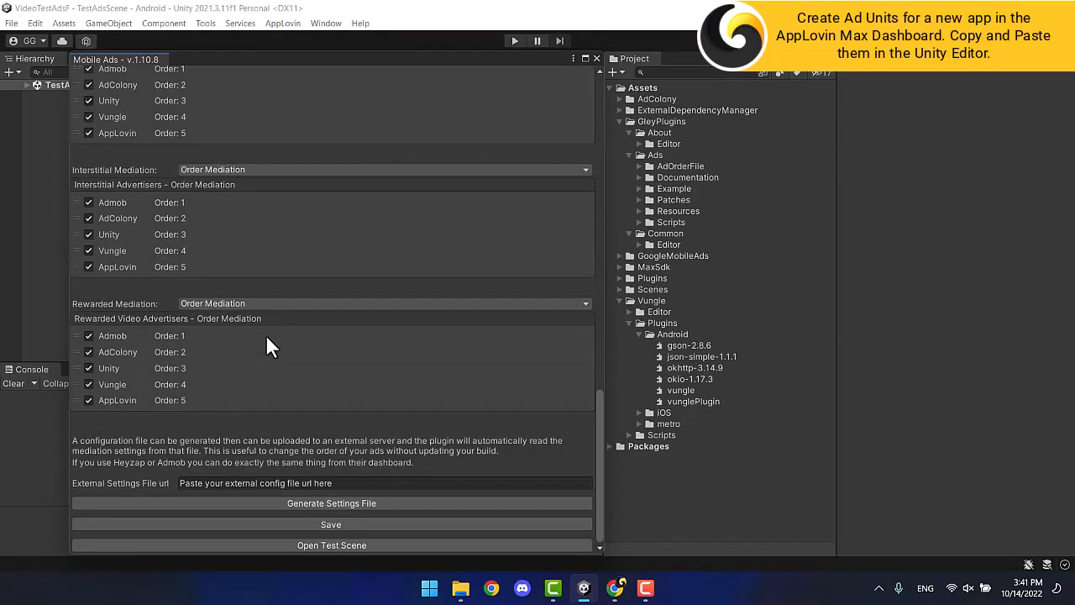
pyautogui.click(329, 520)
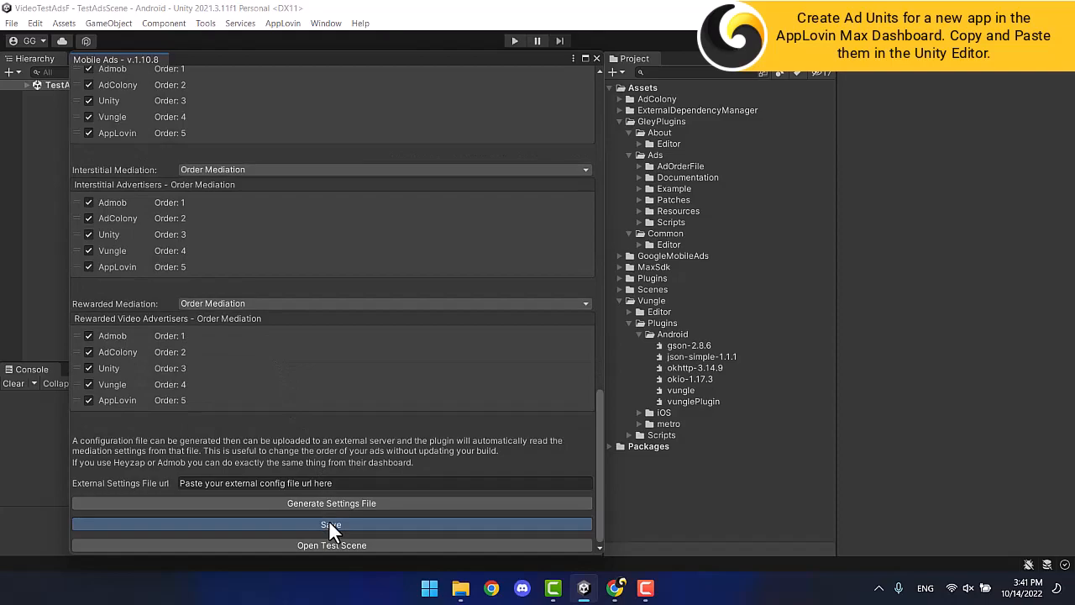
pyautogui.click(595, 58)
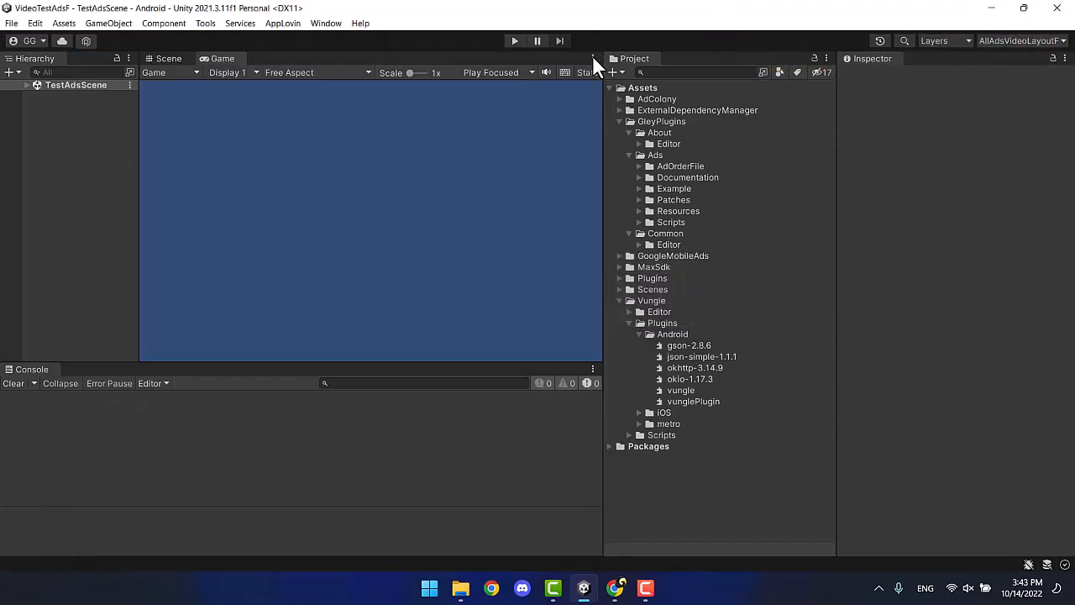
# Clear the Console and run Android Resolver Force Resolve, confirming the success message.
pyautogui.click(14, 383)
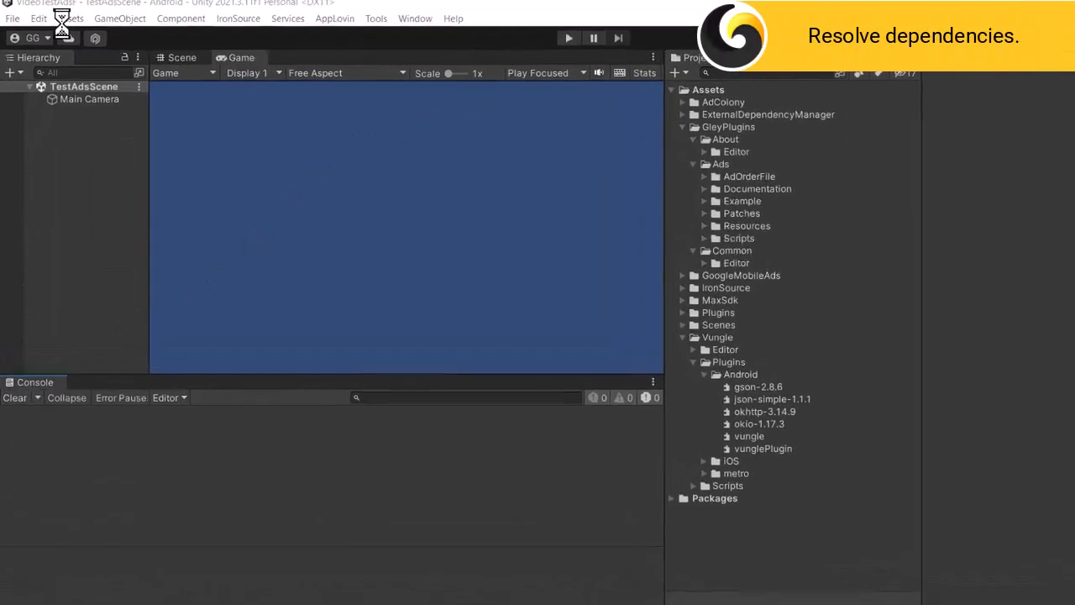
pyautogui.click(65, 19)
pyautogui.moveTo(241, 379)
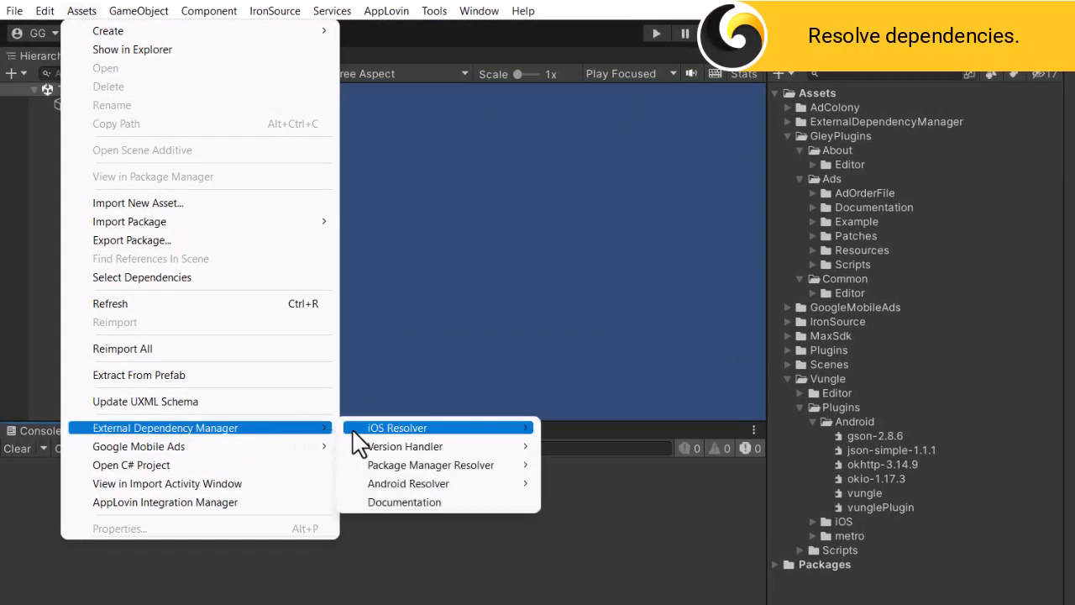
pyautogui.moveTo(417, 478)
pyautogui.click(598, 537)
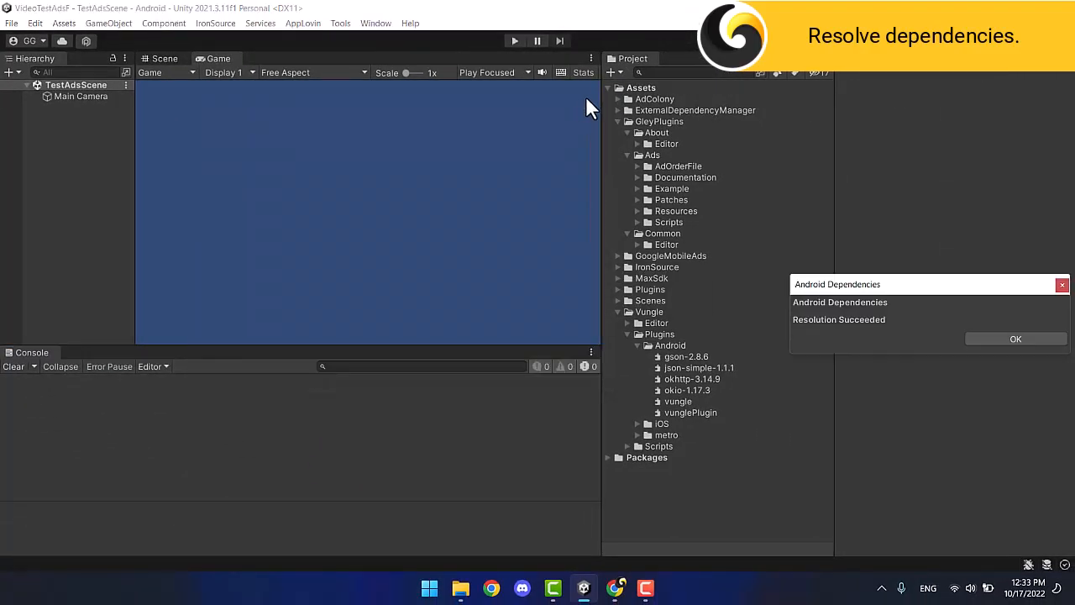
pyautogui.click(1005, 340)
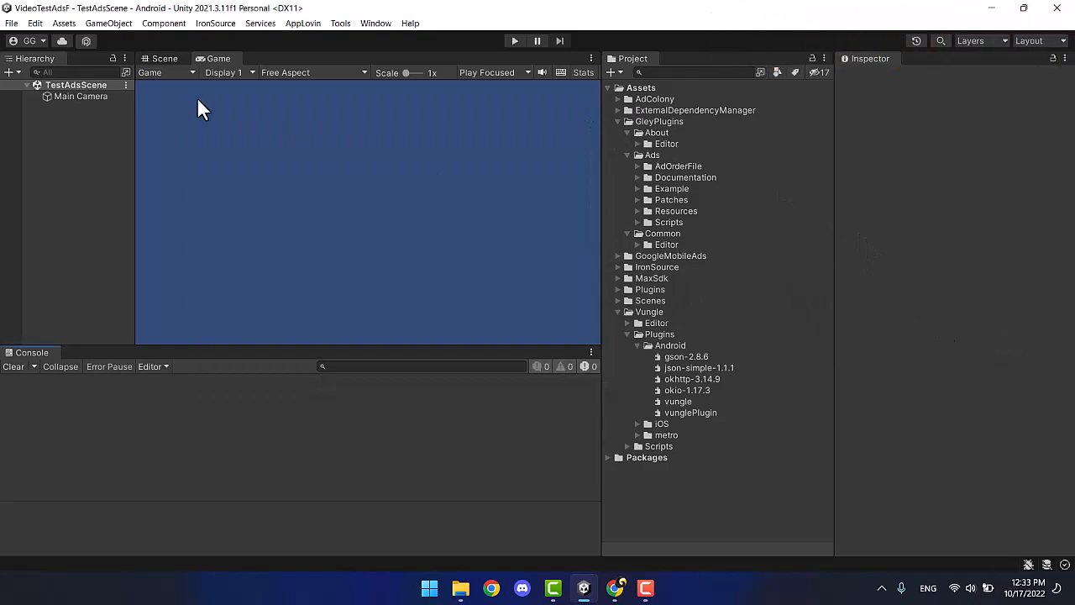
pyautogui.click(17, 25)
# Set Bundle Version Code to 6 and Version to 0.6 in the Android Player settings.
pyautogui.click(76, 187)
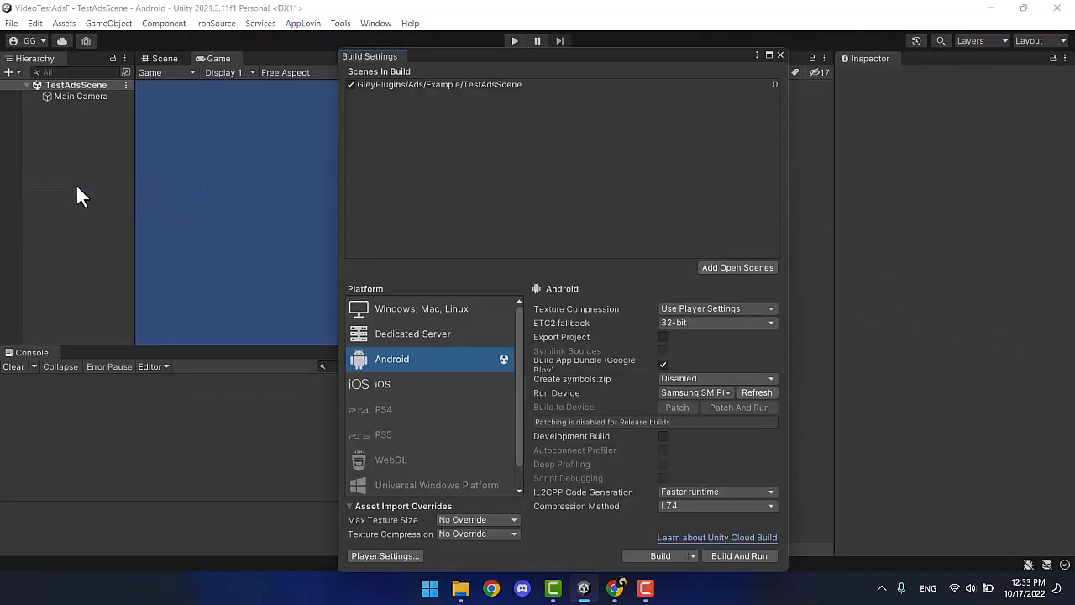
pyautogui.click(372, 556)
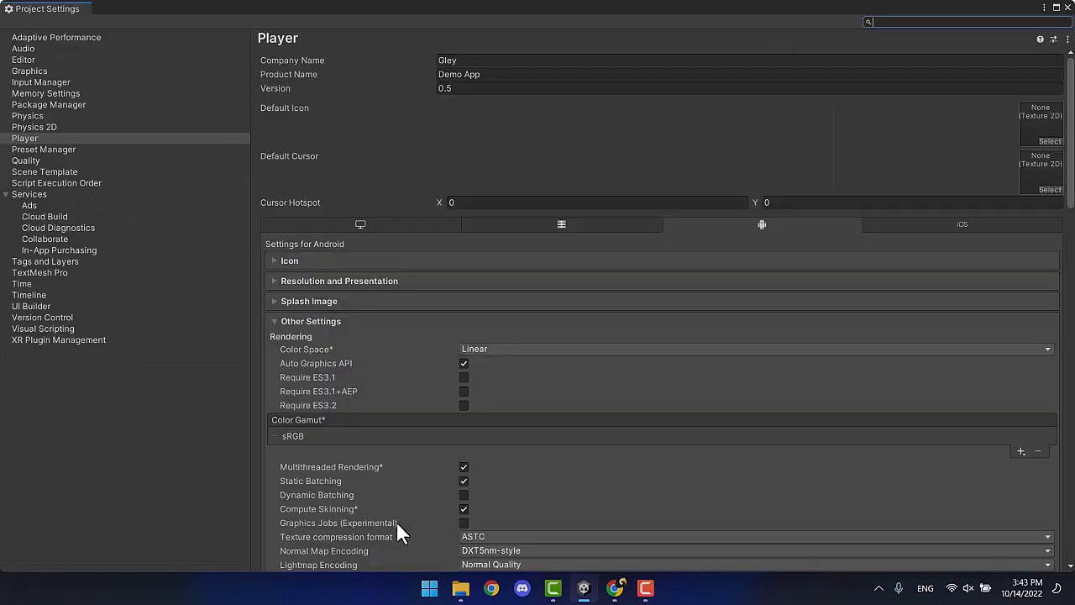
pyautogui.scroll(-11, 413, 419)
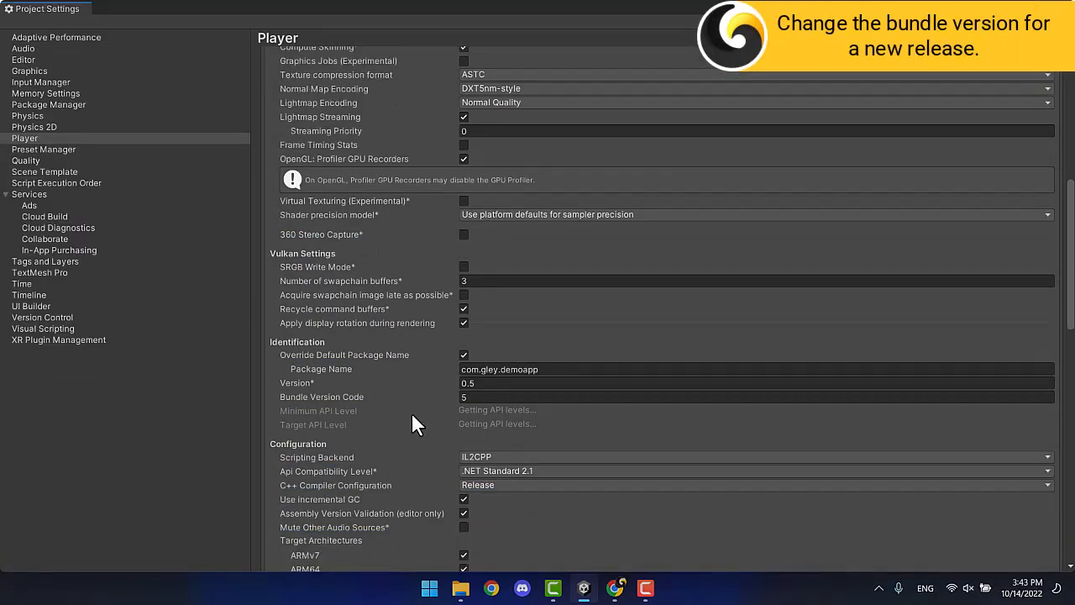
pyautogui.click(472, 397)
pyautogui.write('6')
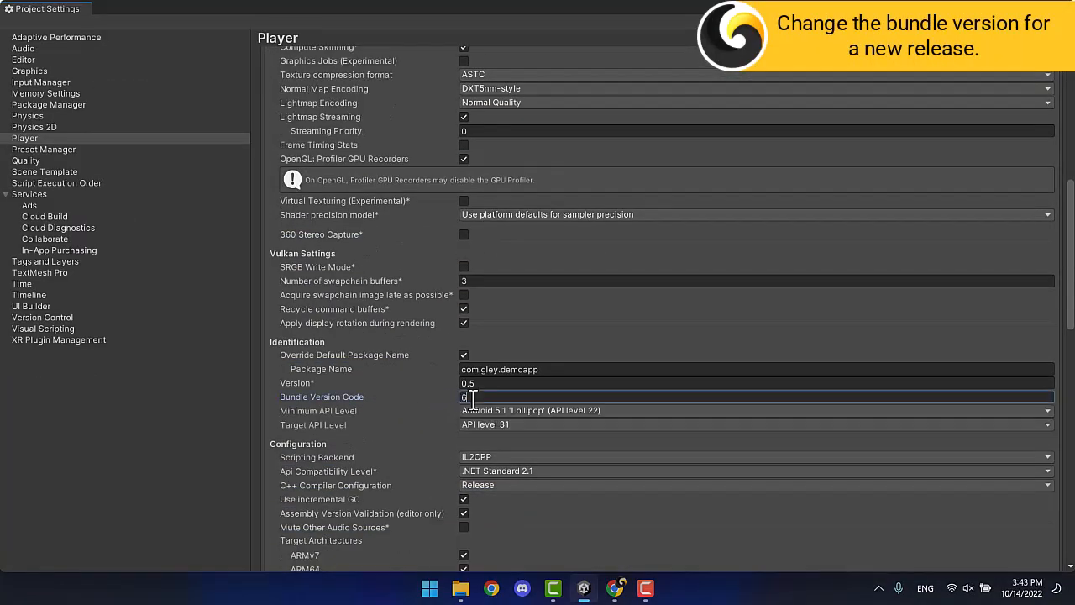
pyautogui.click(492, 383)
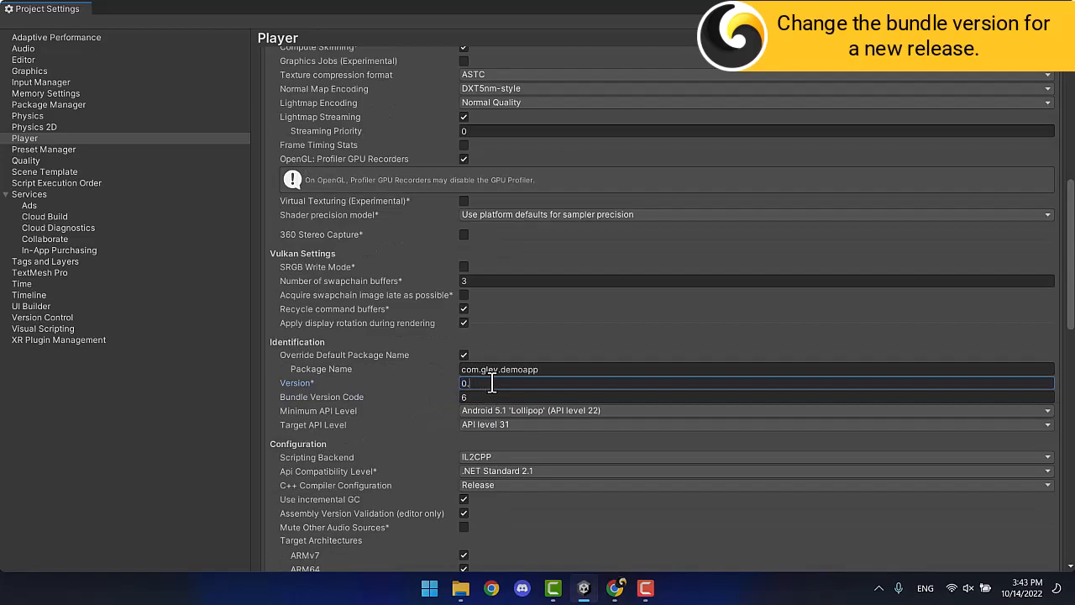
pyautogui.write('0.6')
# Check the keystore under Publishing Settings, then close Project Settings.
pyautogui.scroll(-5, 447, 391)
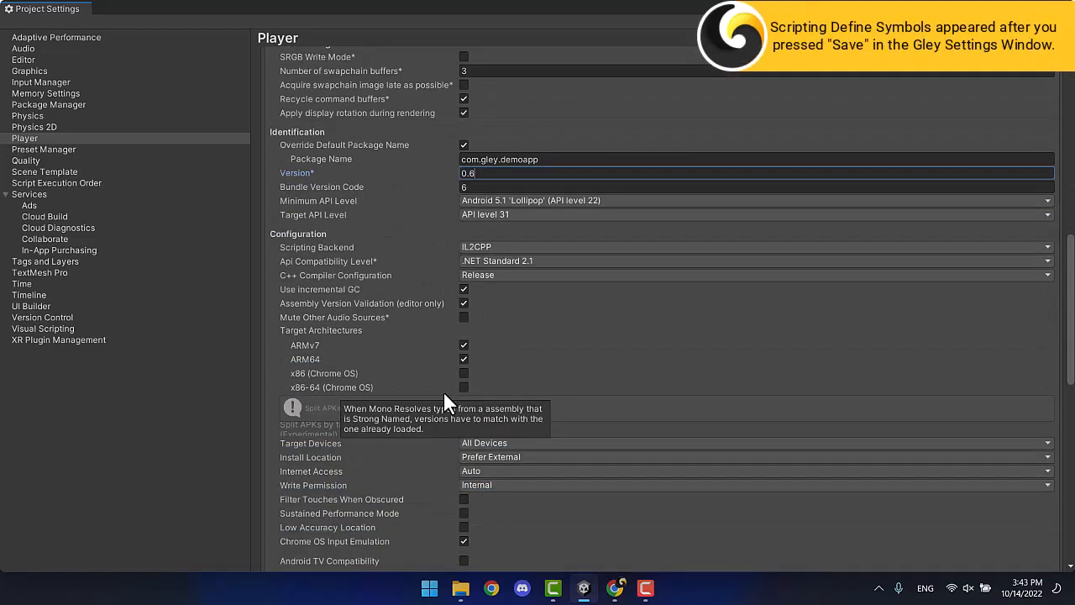
pyautogui.scroll(-5, 443, 391)
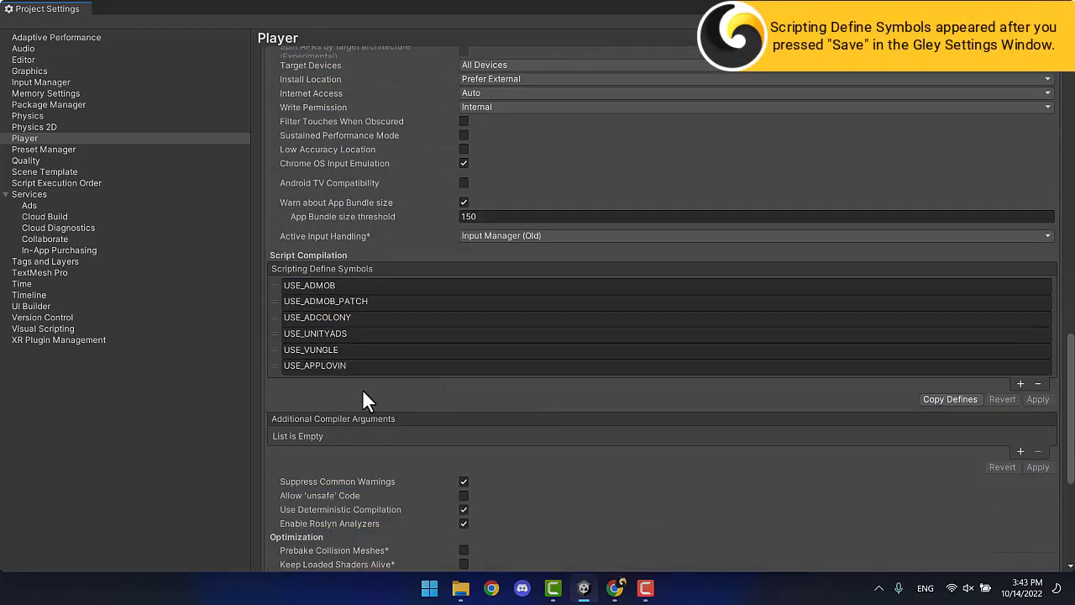
pyautogui.scroll(-5, 433, 382)
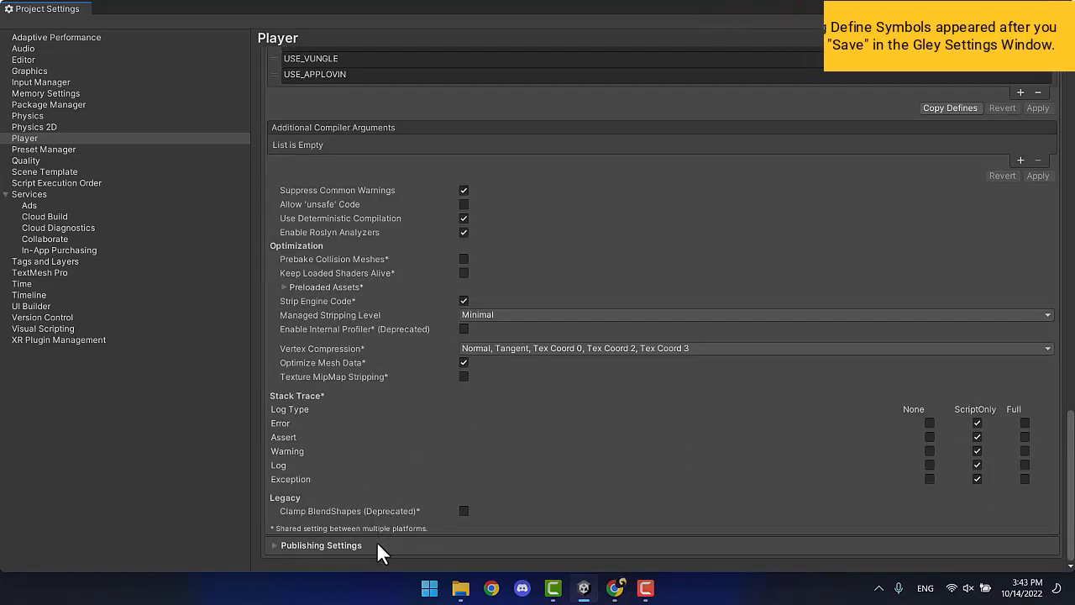
pyautogui.click(376, 544)
pyautogui.click(333, 199)
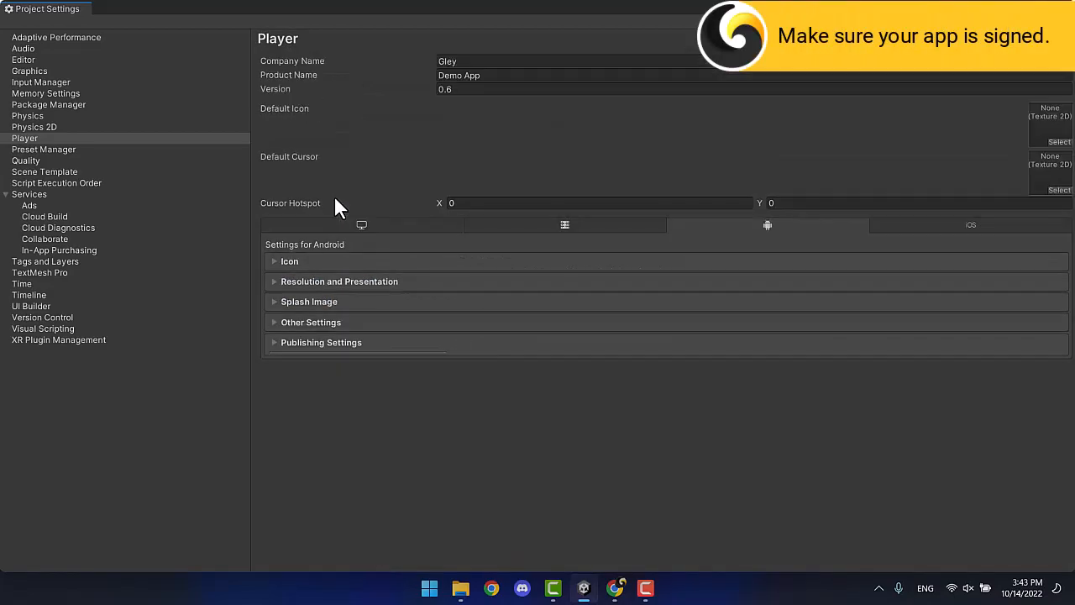
pyautogui.click(1067, 8)
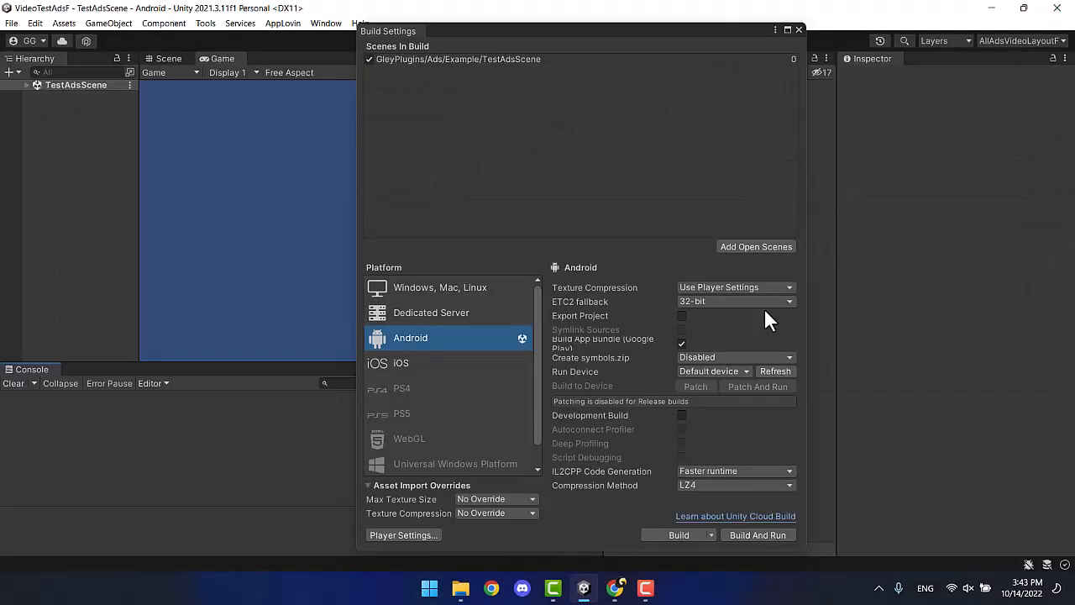
# Build the Android app bundle as demo6.aab and clear the Console once it finishes.
pyautogui.click(665, 532)
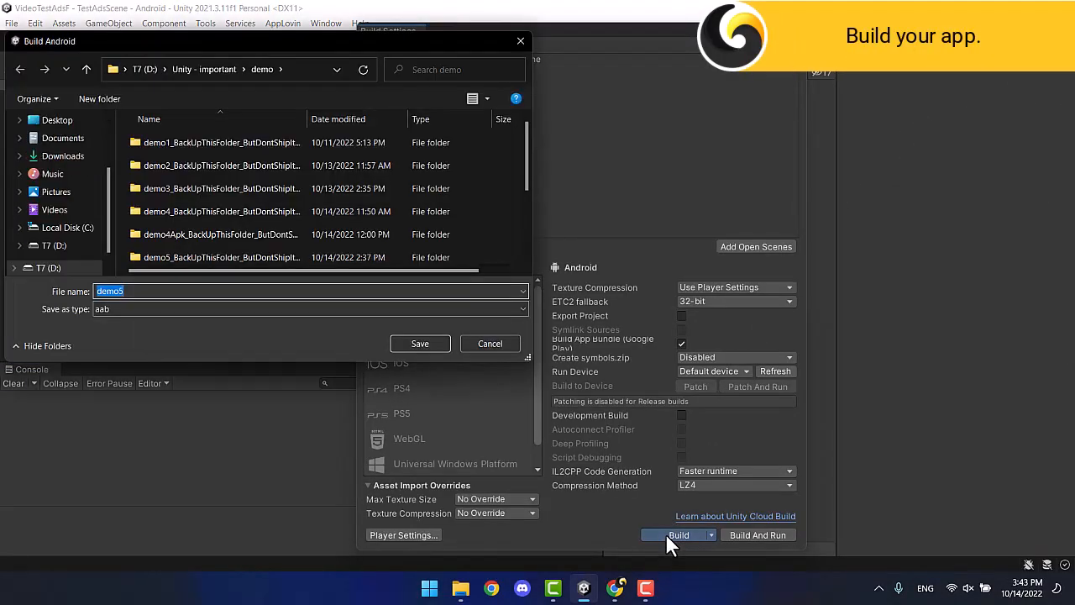
pyautogui.write('demo6')
pyautogui.click(419, 343)
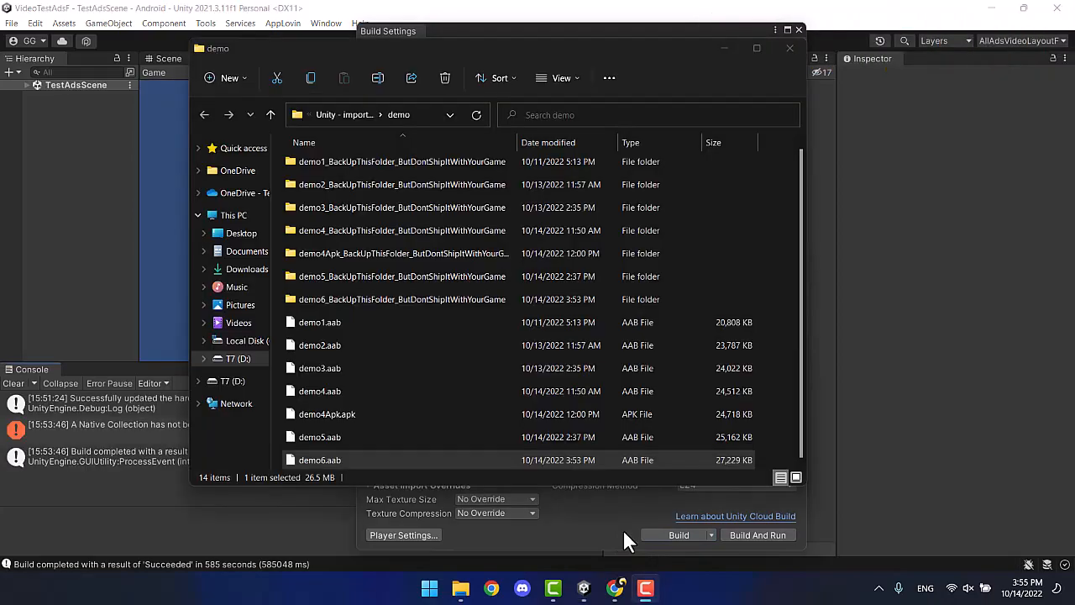
pyautogui.click(16, 385)
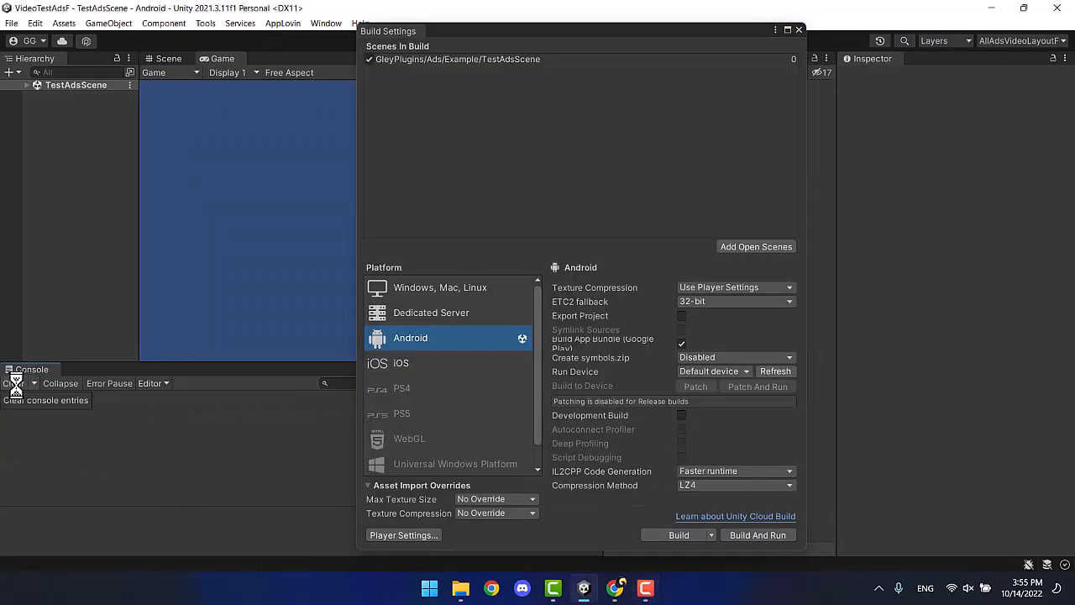
pyautogui.click(620, 582)
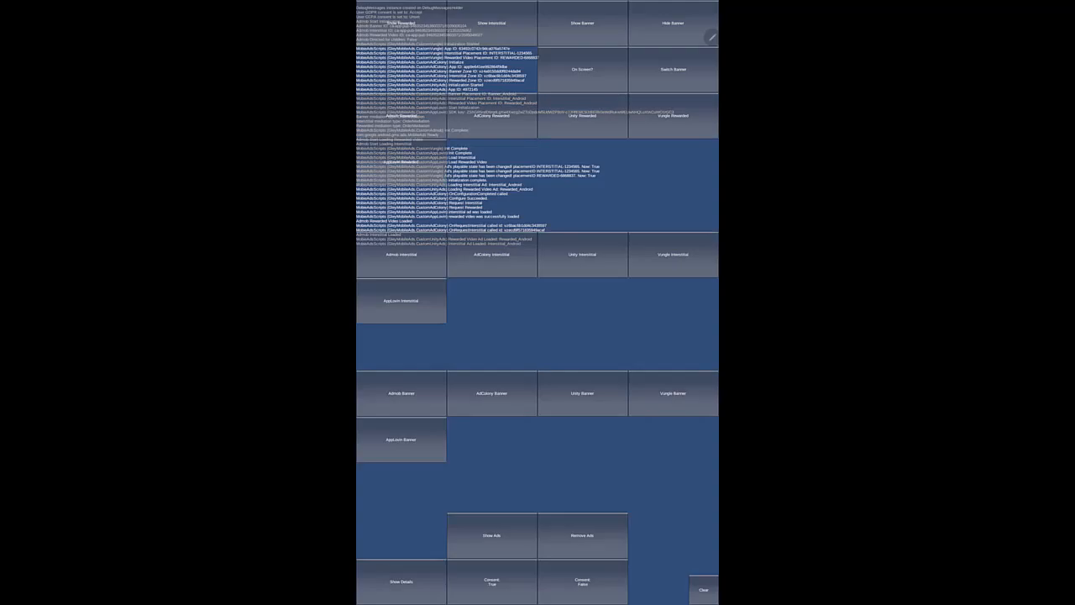
# Show and close an AppLovin Rewarded test ad, then an AppLovin Interstitial test ad.
pyautogui.click(400, 161)
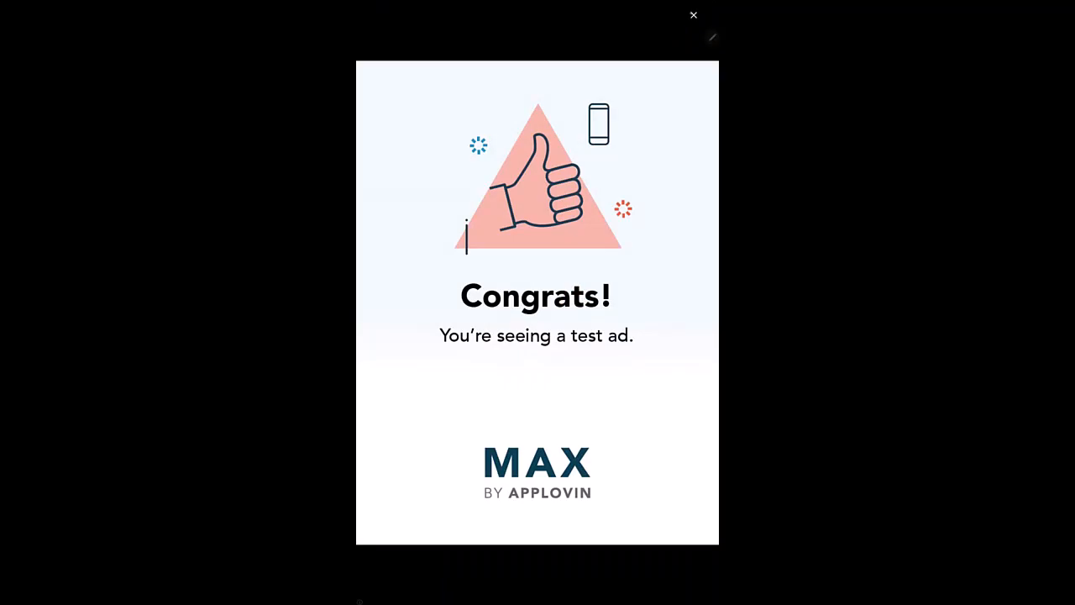
pyautogui.click(693, 15)
pyautogui.click(401, 301)
pyautogui.click(712, 9)
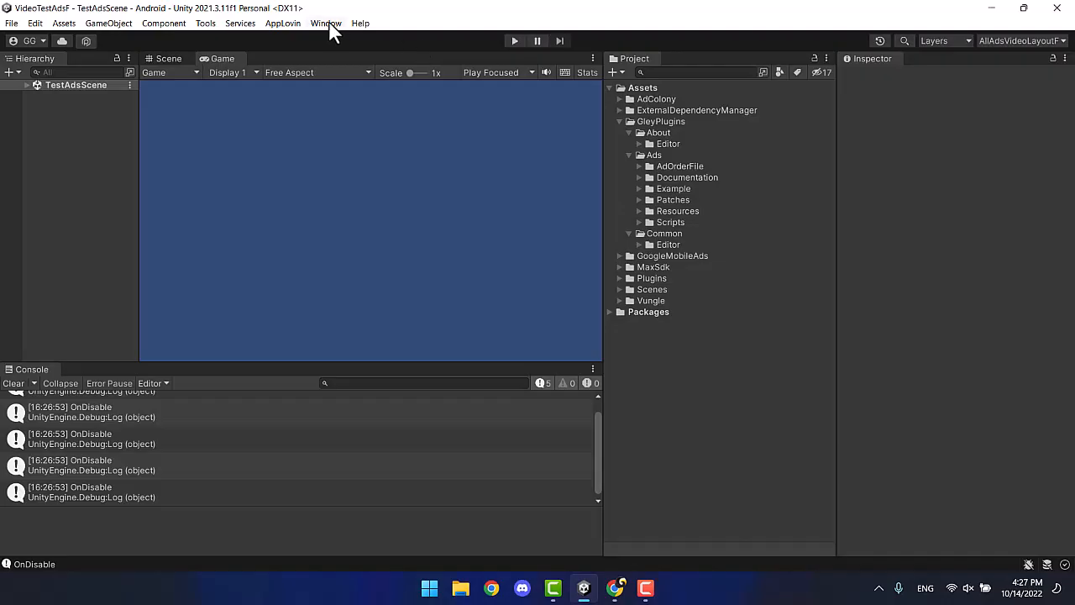
# Enable IronSource Ads in the Gley Mobile Ads settings.
pyautogui.click(327, 23)
pyautogui.moveTo(445, 130)
pyautogui.click(533, 132)
pyautogui.scroll(-4, 420, 172)
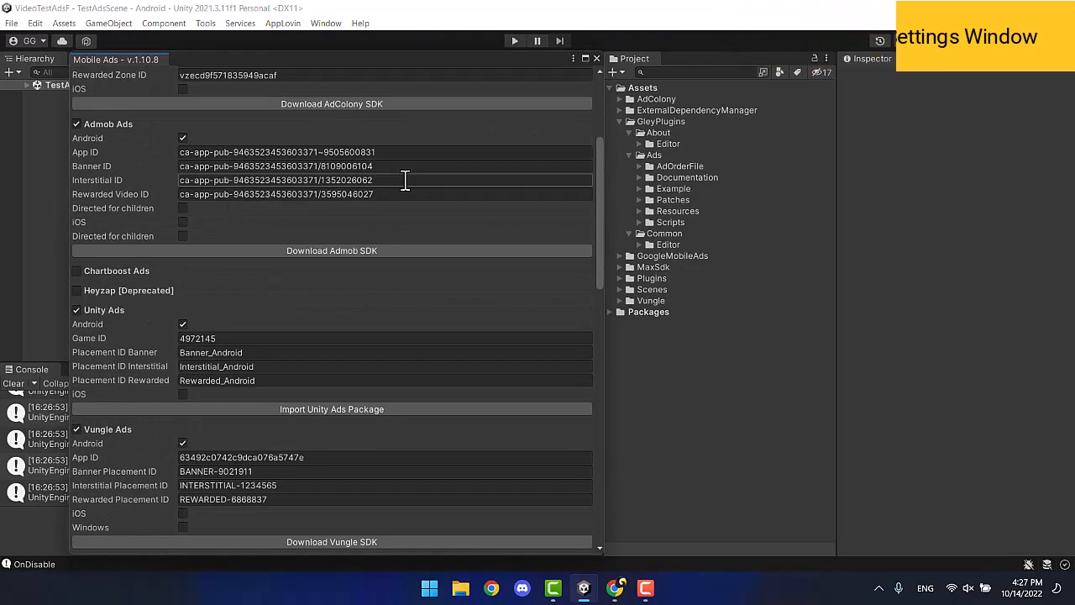
pyautogui.scroll(-8, 404, 180)
pyautogui.click(76, 244)
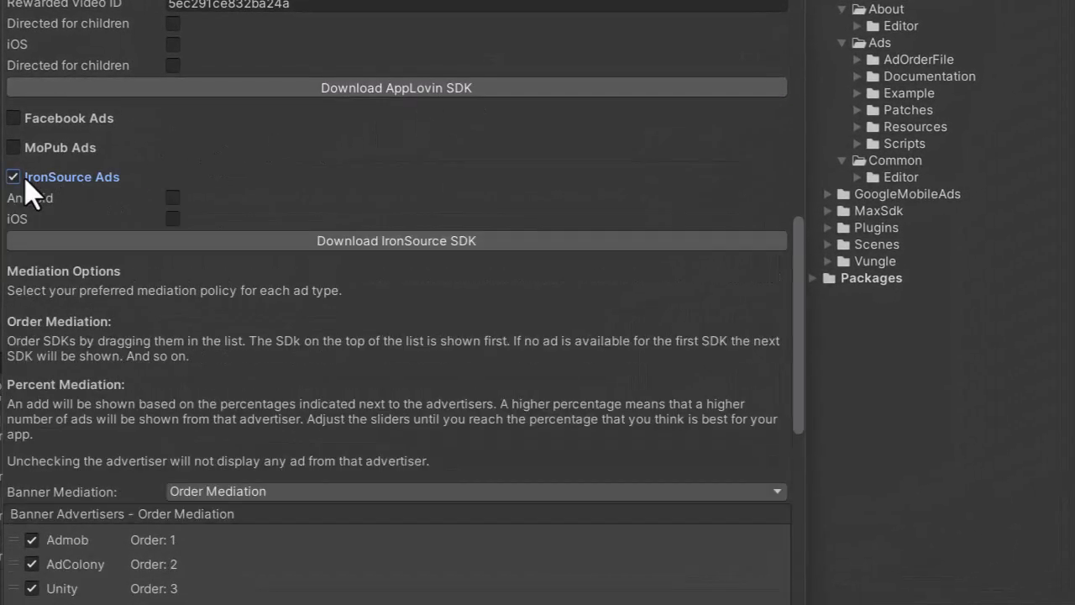
# Download the ironSource Unity plugin version 7.2.4.1 and open it for import into Unity.
pyautogui.click(330, 242)
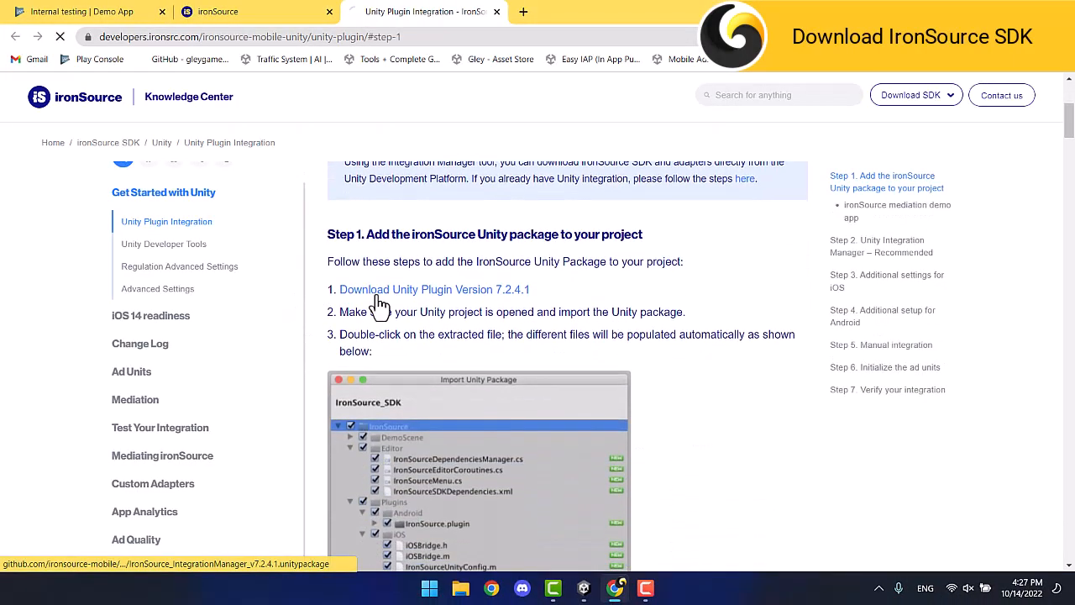
pyautogui.click(379, 299)
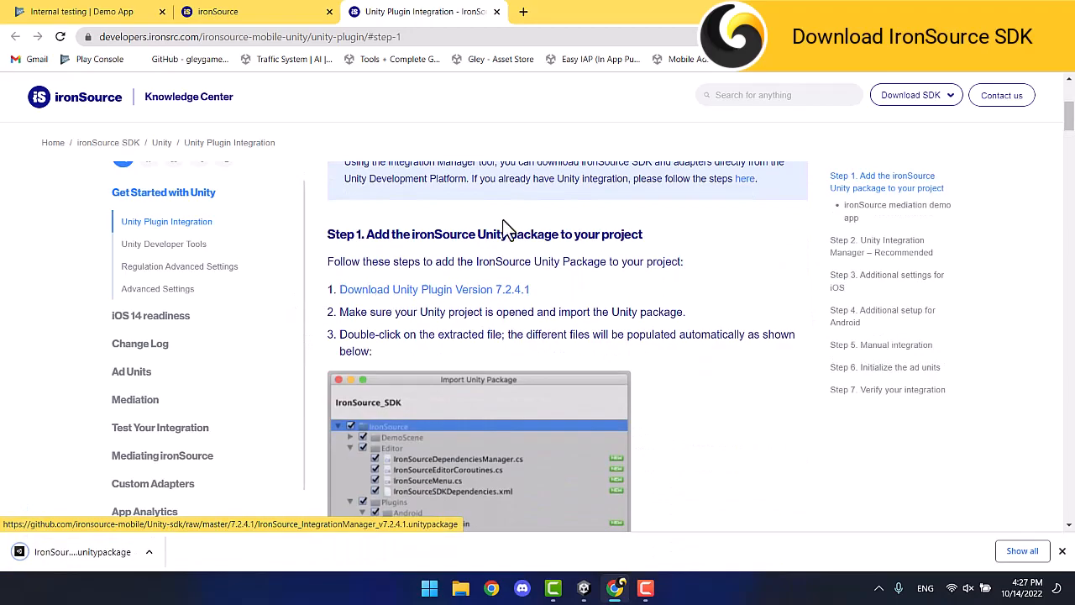
pyautogui.click(1024, 10)
pyautogui.click(162, 544)
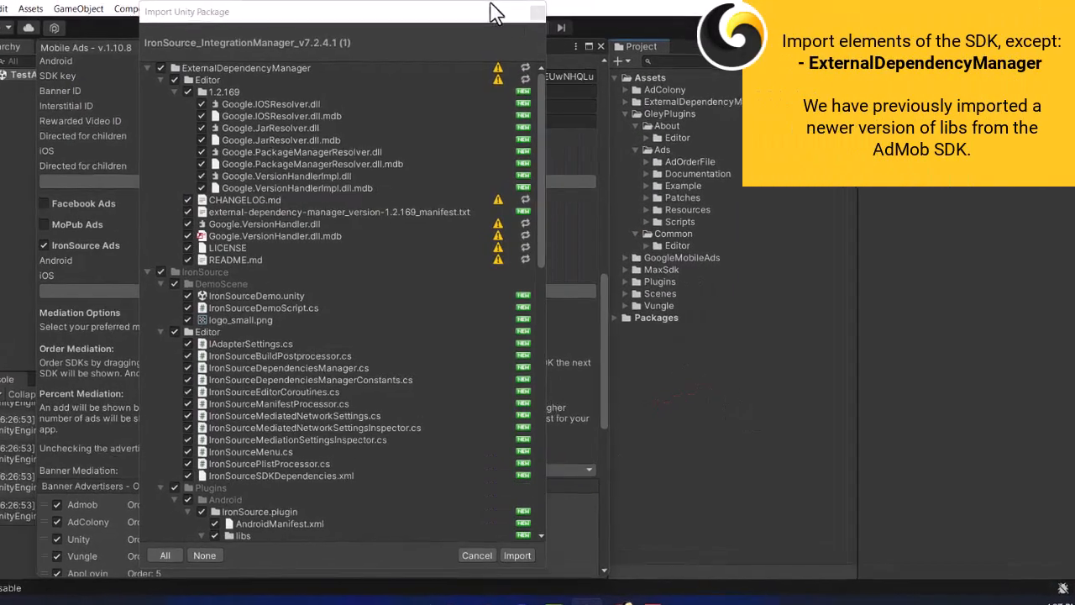
# Import the ironSource package without ExternalDependencyManager and enable IronSource Android.
pyautogui.click(162, 69)
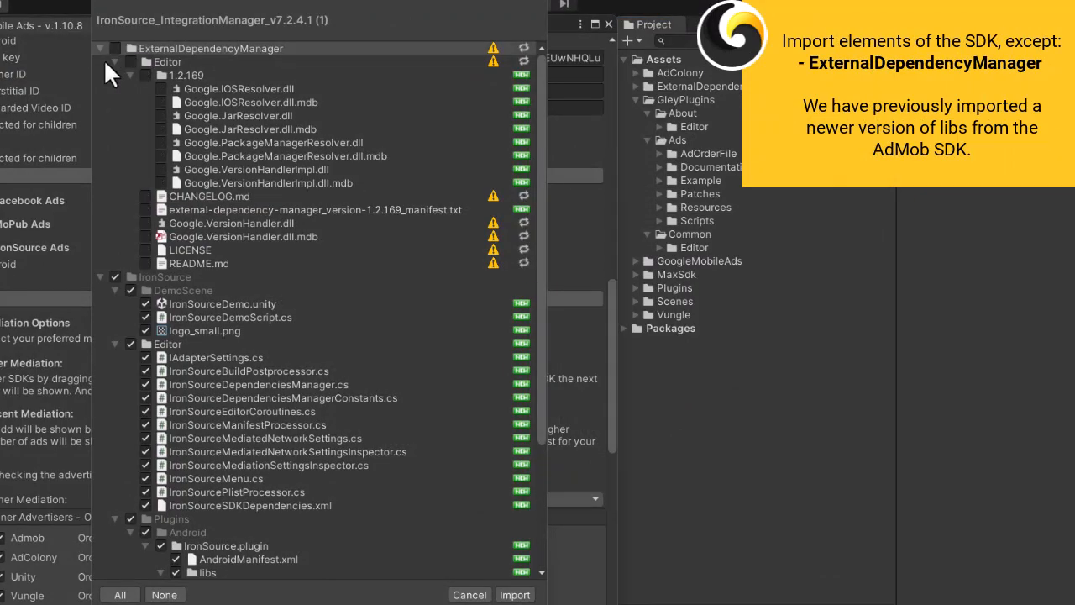
pyautogui.click(513, 594)
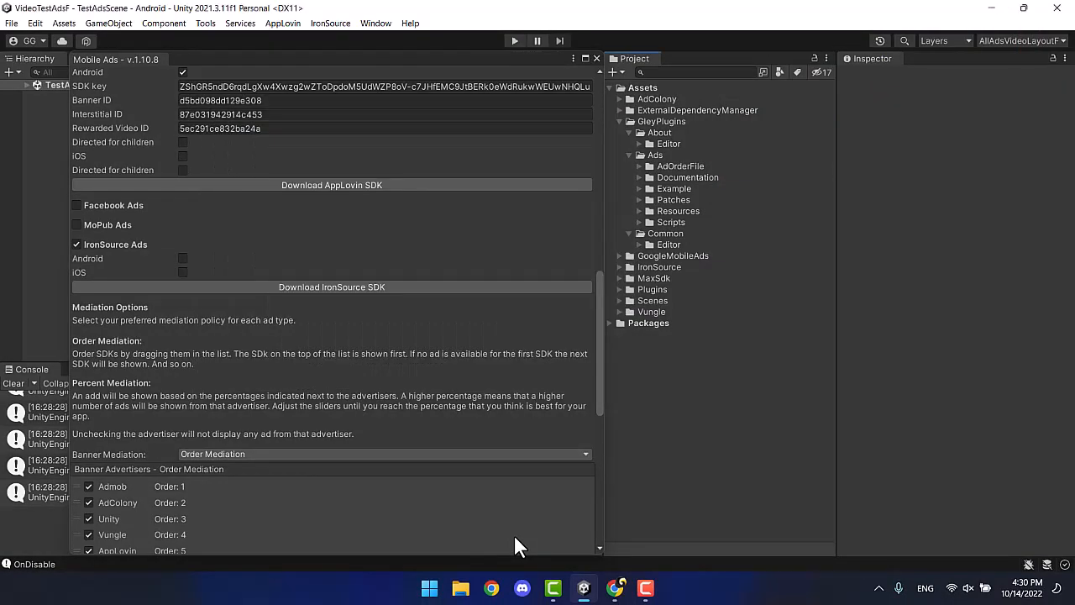
pyautogui.click(183, 258)
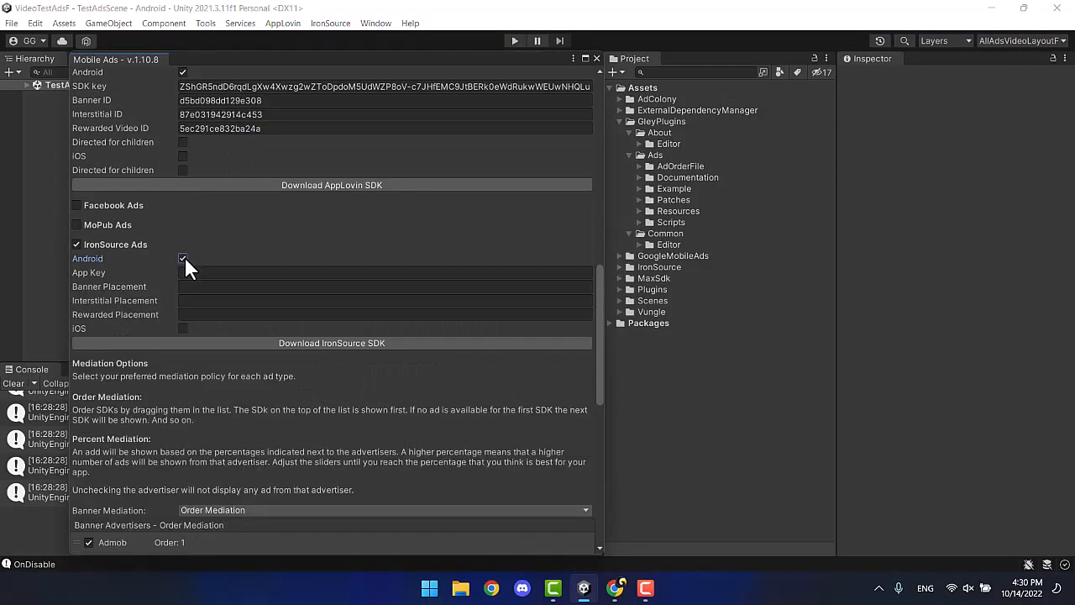
# Maximize the browser and start adding a new app in the ironSource dashboard.
pyautogui.click(614, 587)
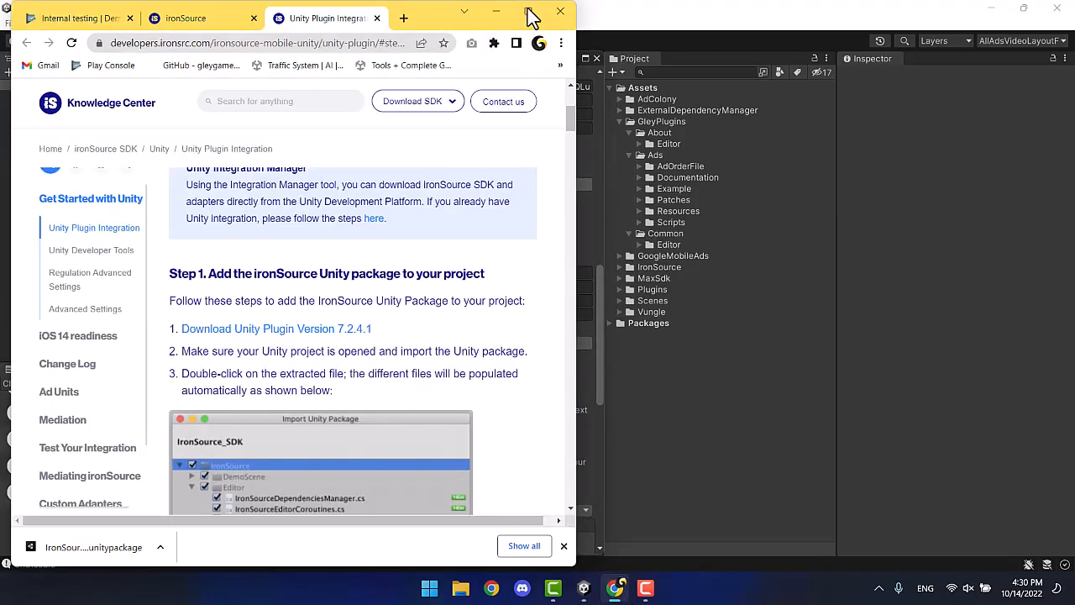
pyautogui.click(528, 13)
pyautogui.click(277, 11)
pyautogui.click(1013, 100)
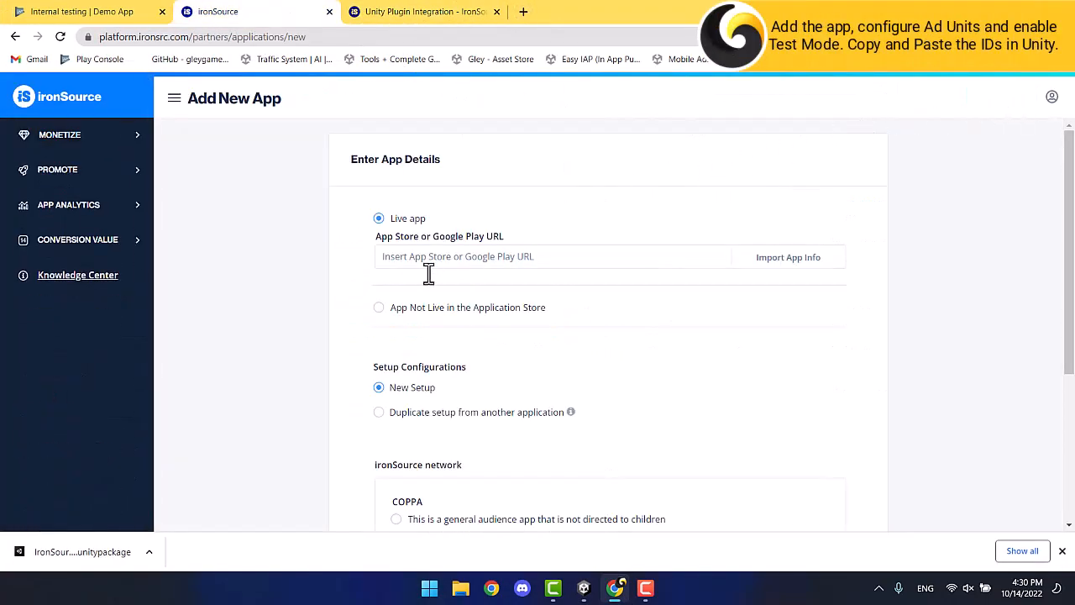
# Add the Android 'Demo App', not live in a store, with rewarded video and interstitial enabled.
pyautogui.click(379, 310)
pyautogui.write('Demo App')
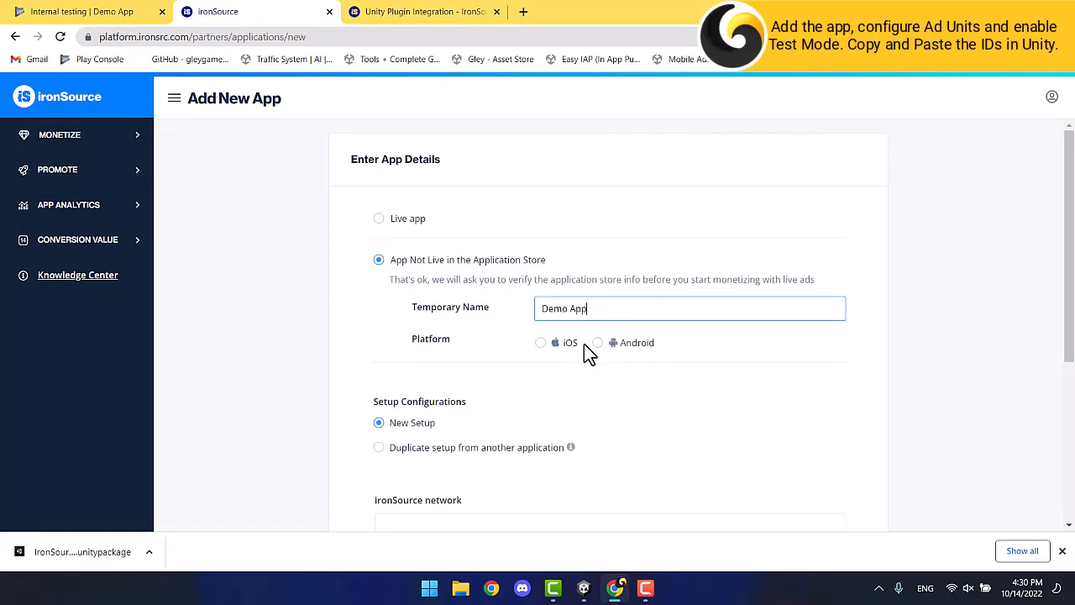
pyautogui.click(597, 343)
pyautogui.scroll(-3, 597, 353)
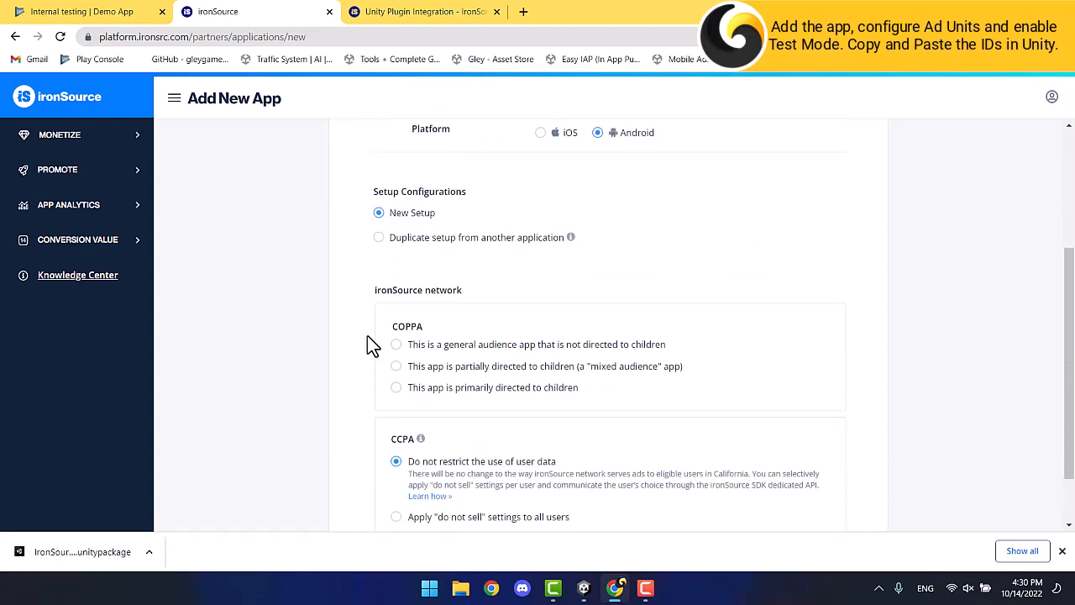
pyautogui.scroll(-2, 372, 360)
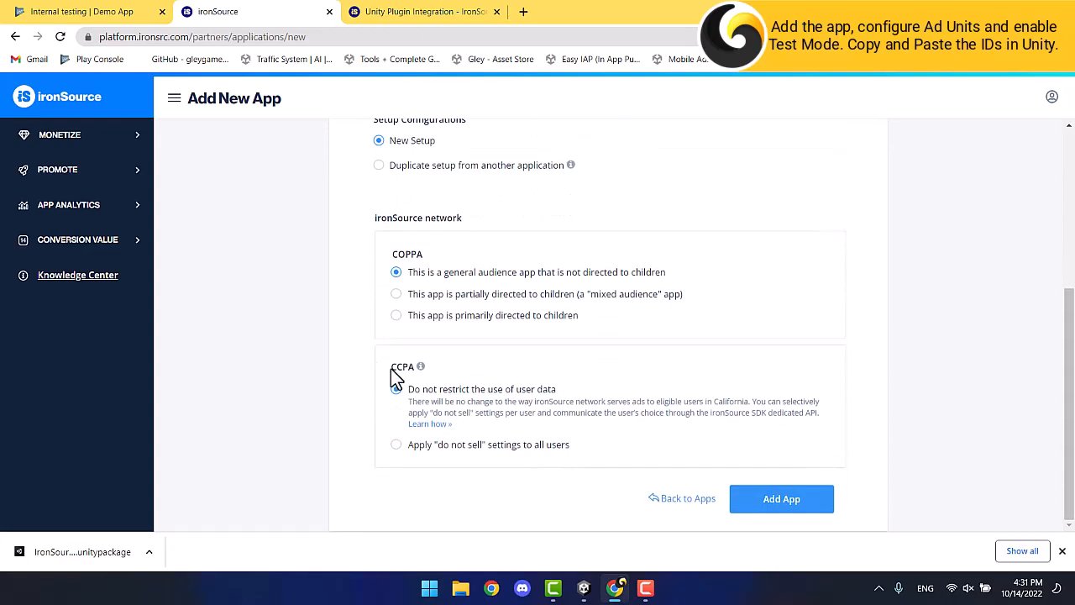
pyautogui.click(823, 505)
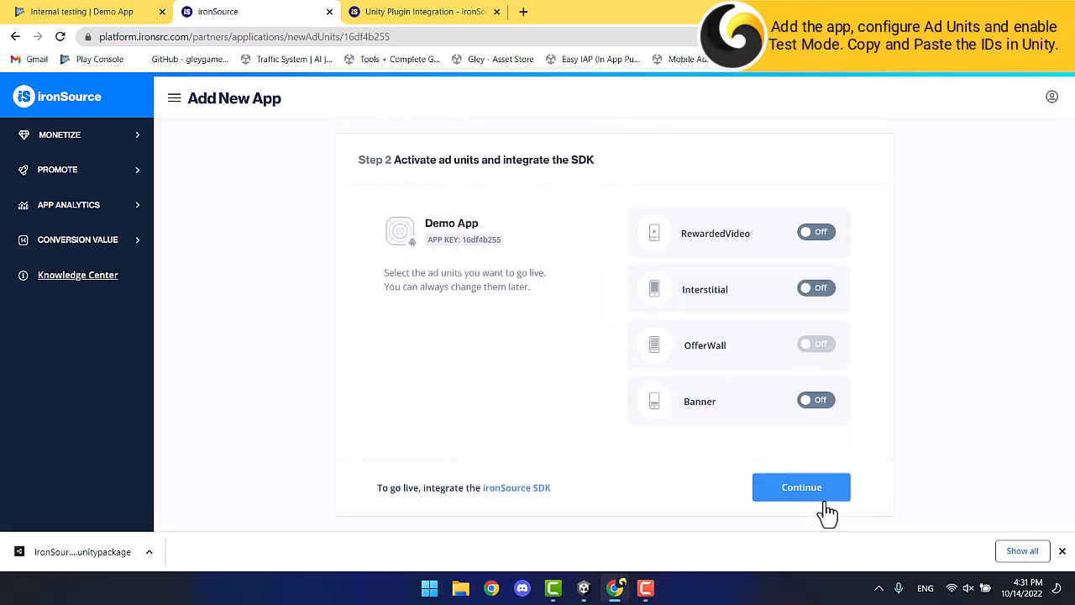
pyautogui.click(824, 236)
pyautogui.click(825, 295)
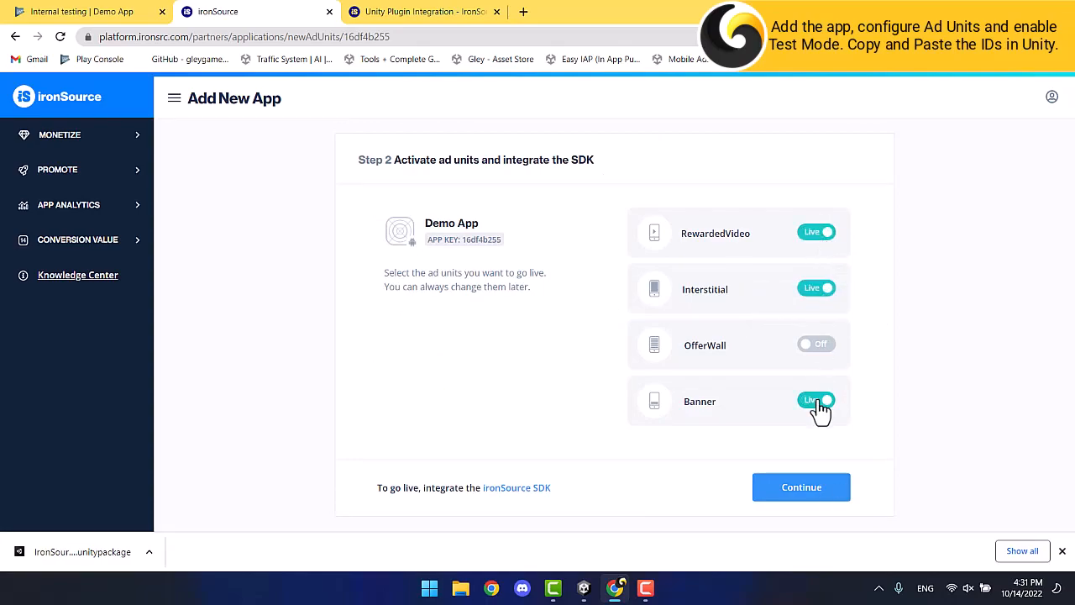
pyautogui.click(802, 488)
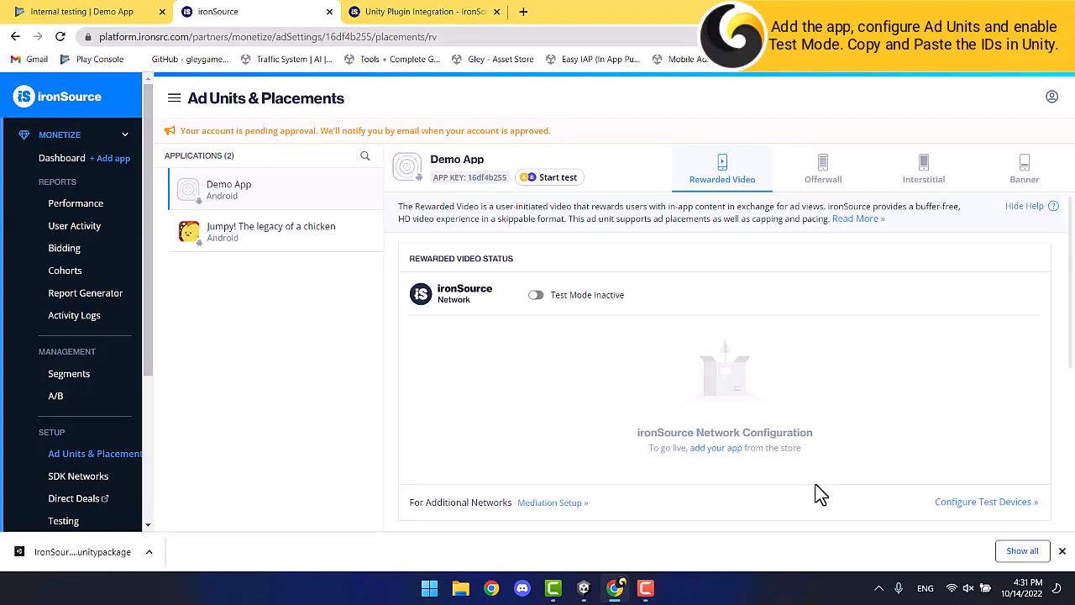
# Turn on Test Mode for the rewarded video, interstitial and banner ad units.
pyautogui.click(535, 295)
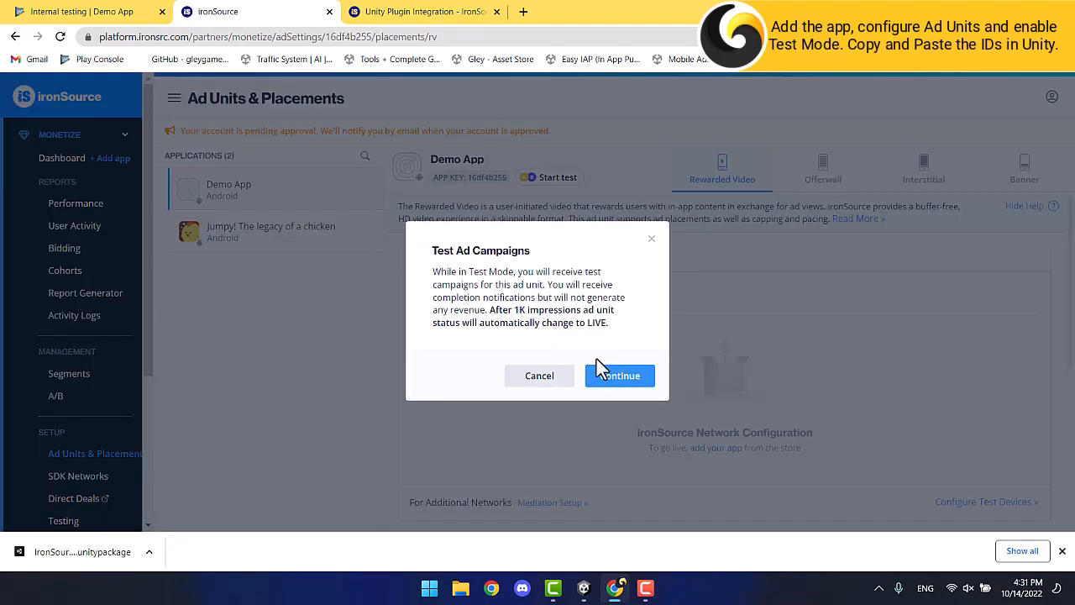
pyautogui.click(602, 384)
pyautogui.click(922, 173)
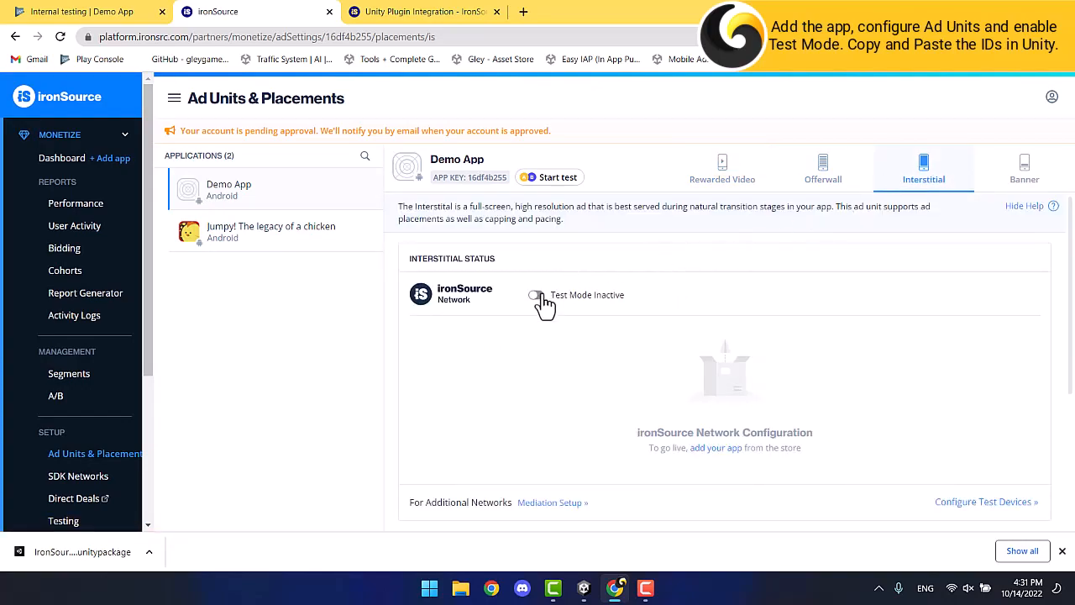
pyautogui.click(539, 296)
pyautogui.click(611, 380)
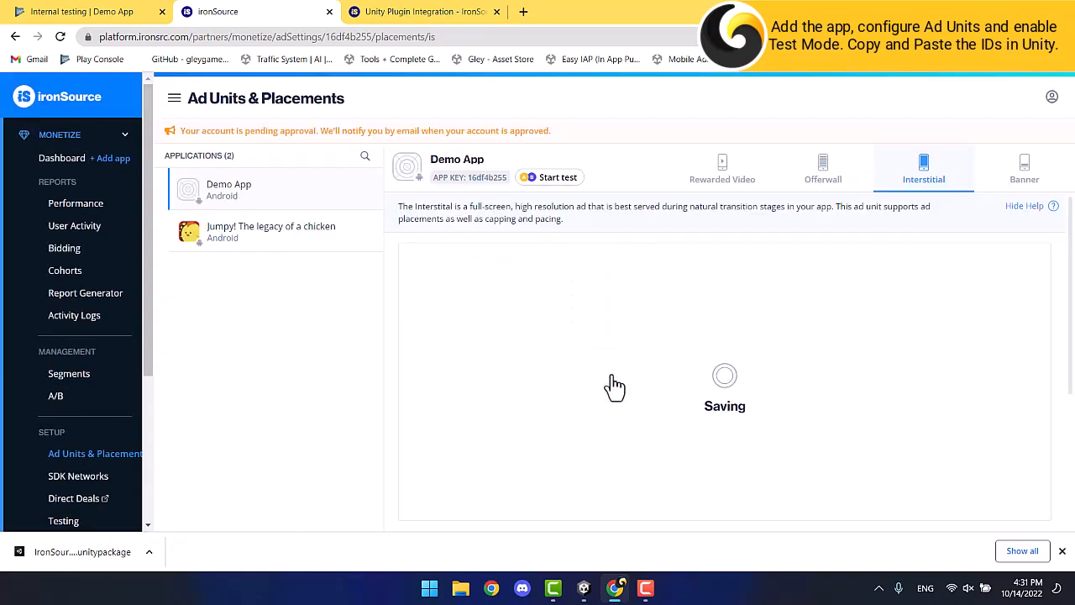
pyautogui.click(1021, 173)
pyautogui.click(534, 299)
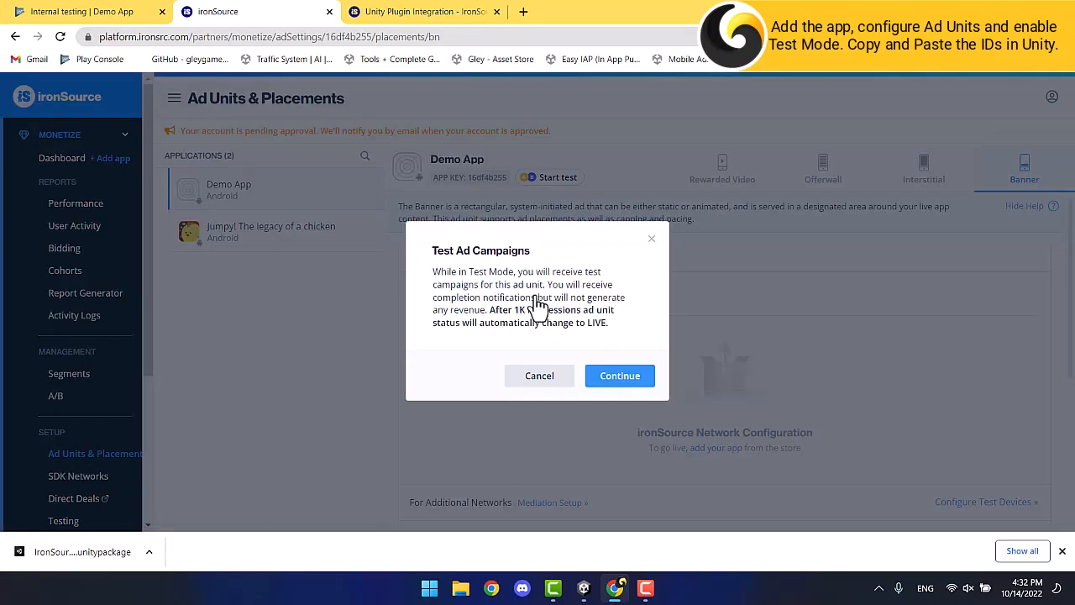
pyautogui.click(613, 375)
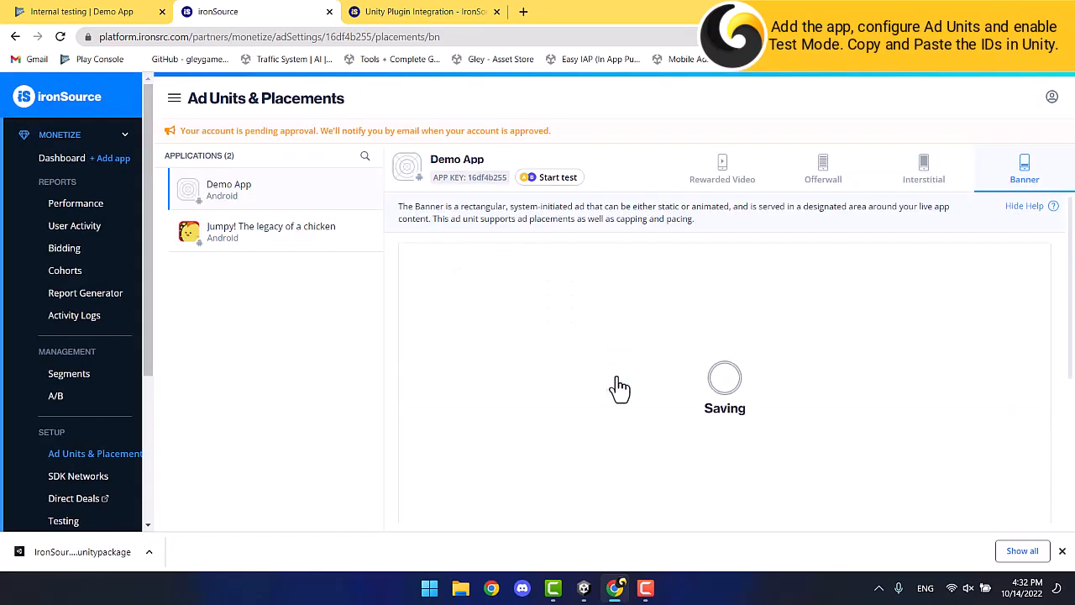
# Copy the ironSource app key and return to Unity.
pyautogui.rightClick(497, 182)
pyautogui.click(517, 196)
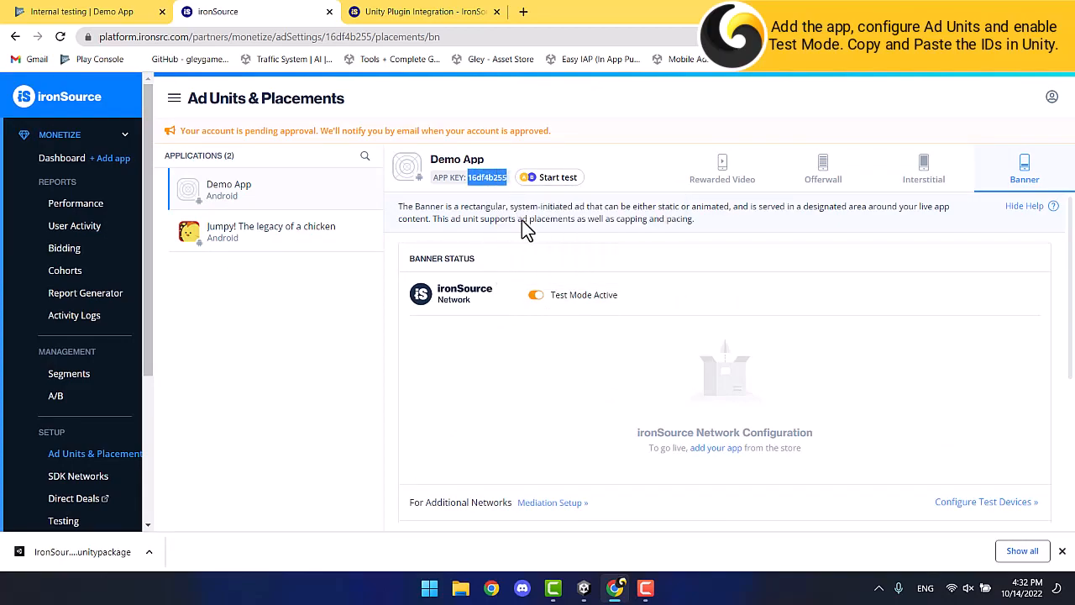
pyautogui.click(583, 588)
# Enter the app key and the DefaultRewardedVideo placement in the IronSource settings.
pyautogui.click(201, 271)
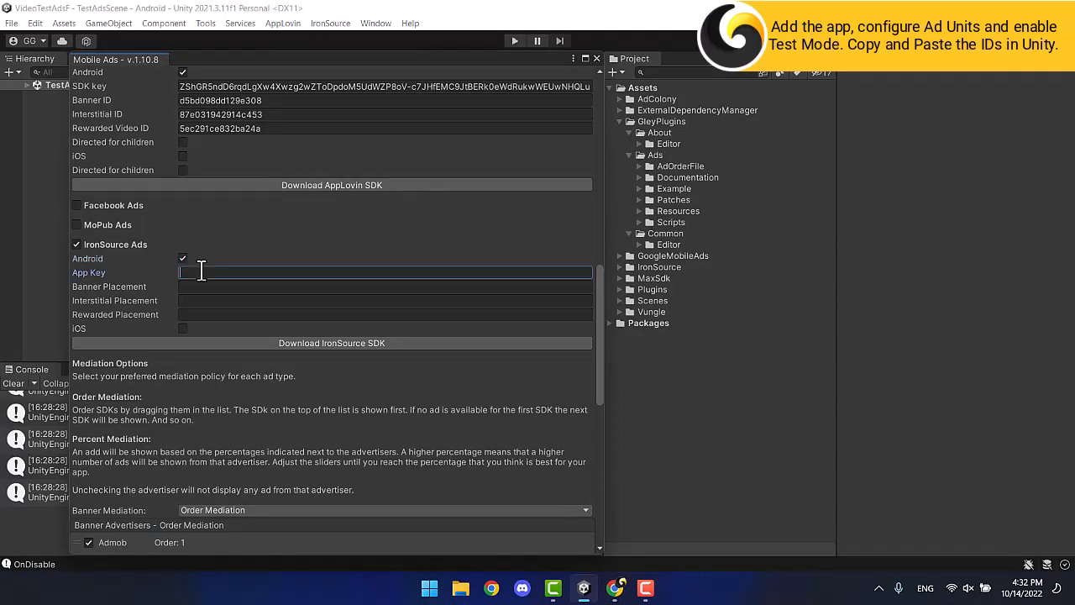
pyautogui.click(615, 587)
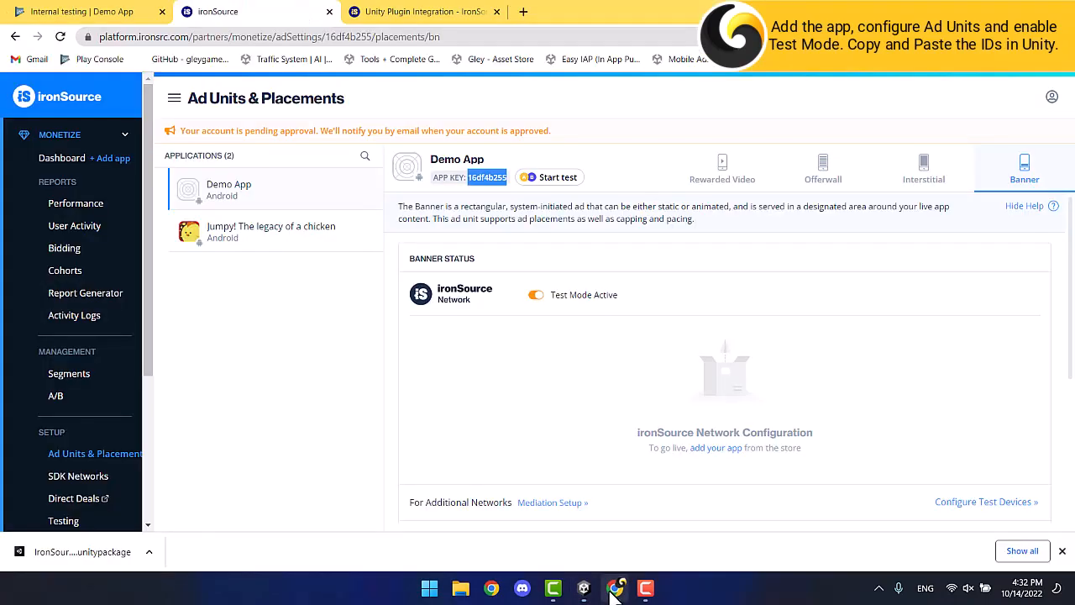
pyautogui.click(711, 176)
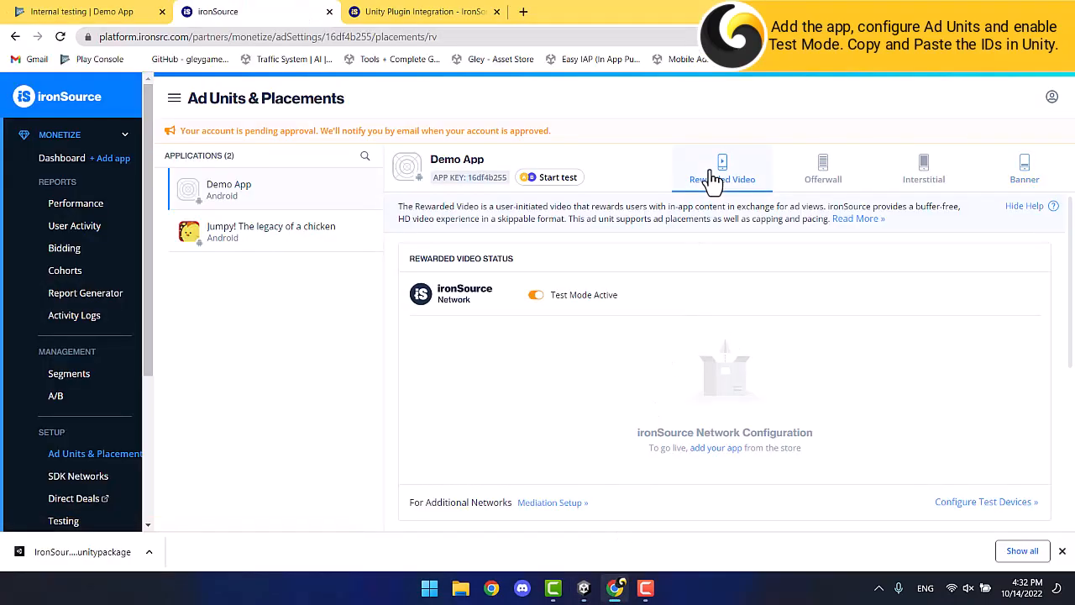
pyautogui.scroll(-3, 684, 347)
pyautogui.scroll(-1, 684, 346)
pyautogui.moveTo(502, 382); pyautogui.dragTo(408, 383)
pyautogui.rightClick(408, 383)
pyautogui.click(445, 396)
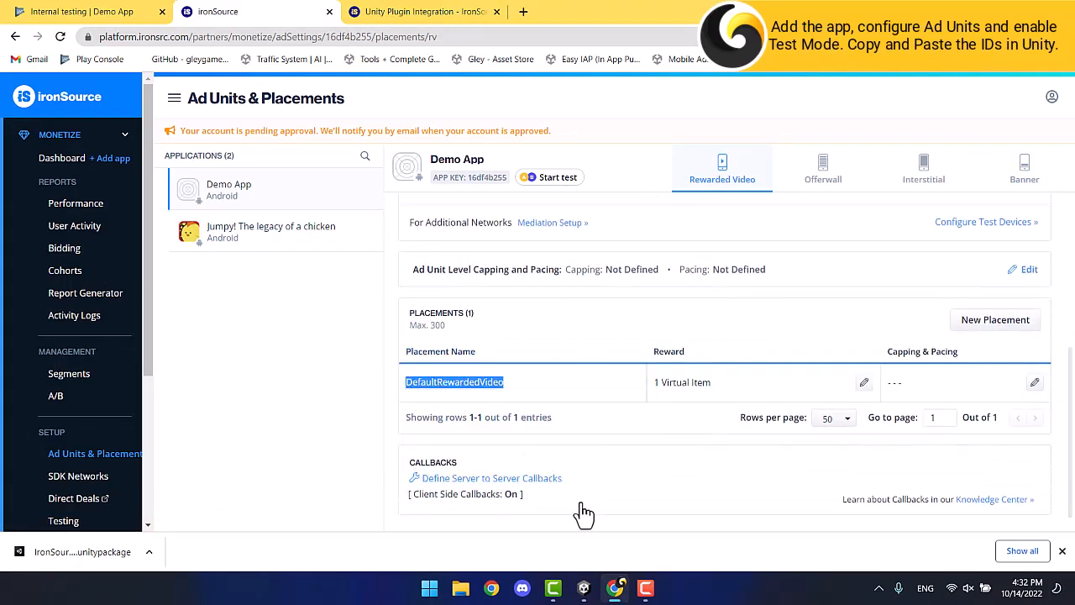
pyautogui.click(583, 588)
pyautogui.click(217, 315)
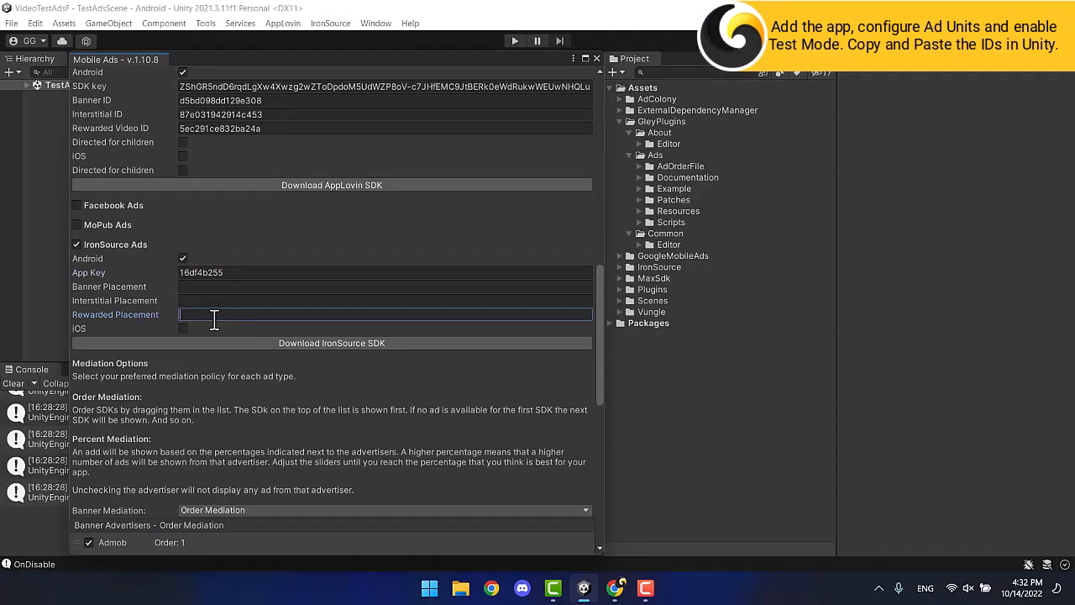
# Enter the DefaultInterstitial placement from ironSource into the interstitial placement field.
pyautogui.click(616, 588)
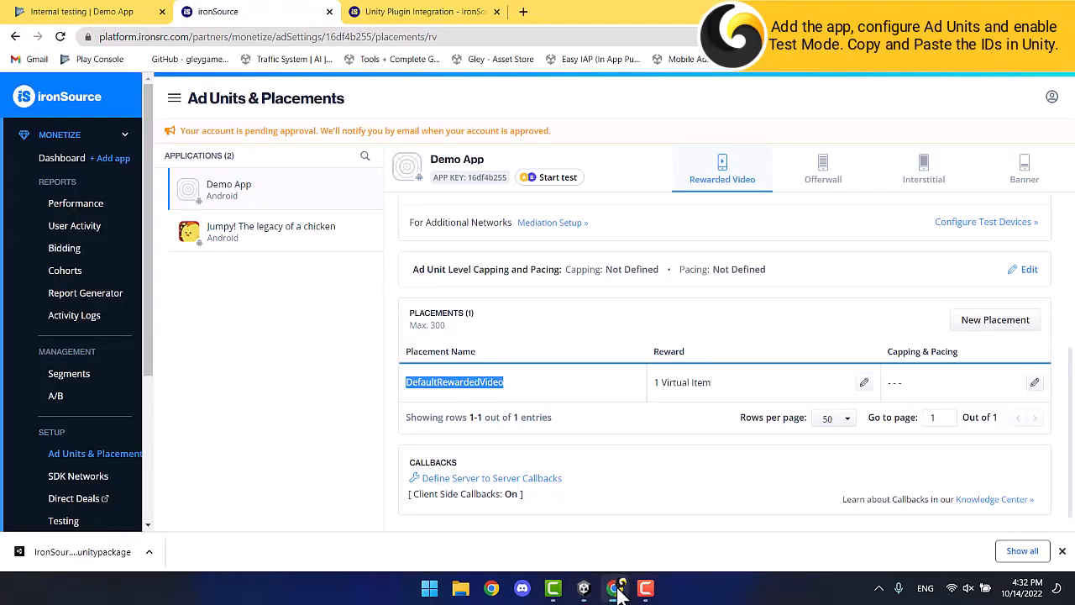
pyautogui.click(923, 185)
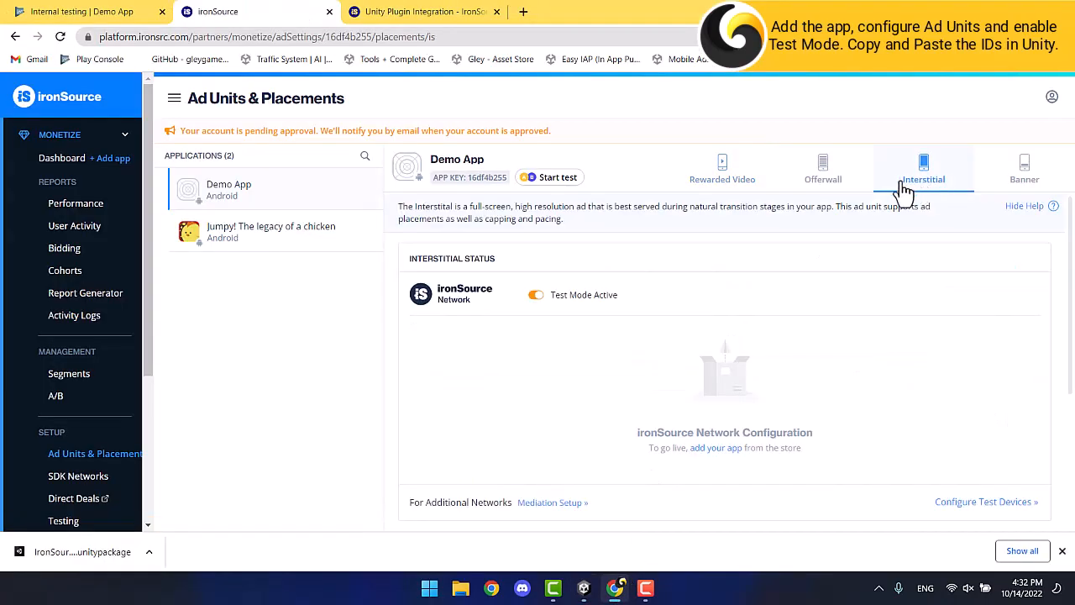
pyautogui.scroll(-3, 510, 384)
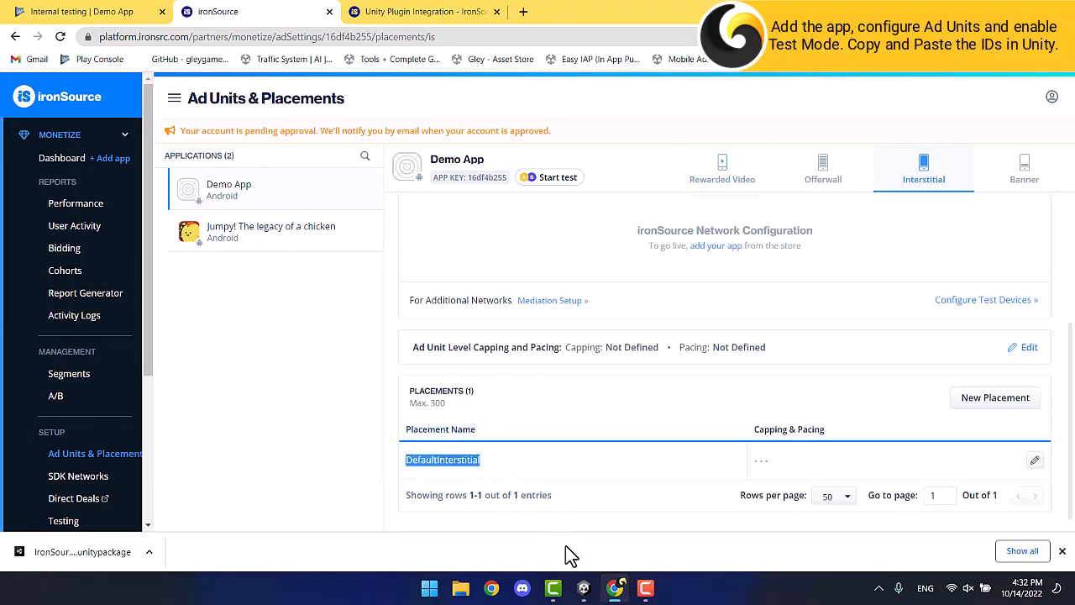
pyautogui.click(584, 587)
pyautogui.click(214, 300)
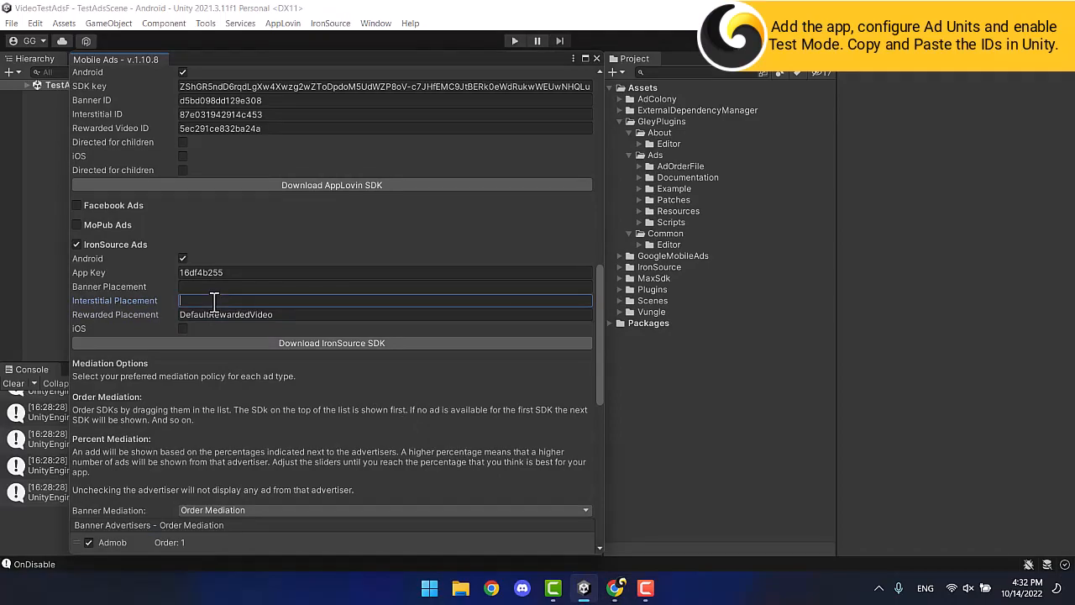
# Enter the DefaultBanner placement from ironSource into the banner placement field.
pyautogui.click(615, 588)
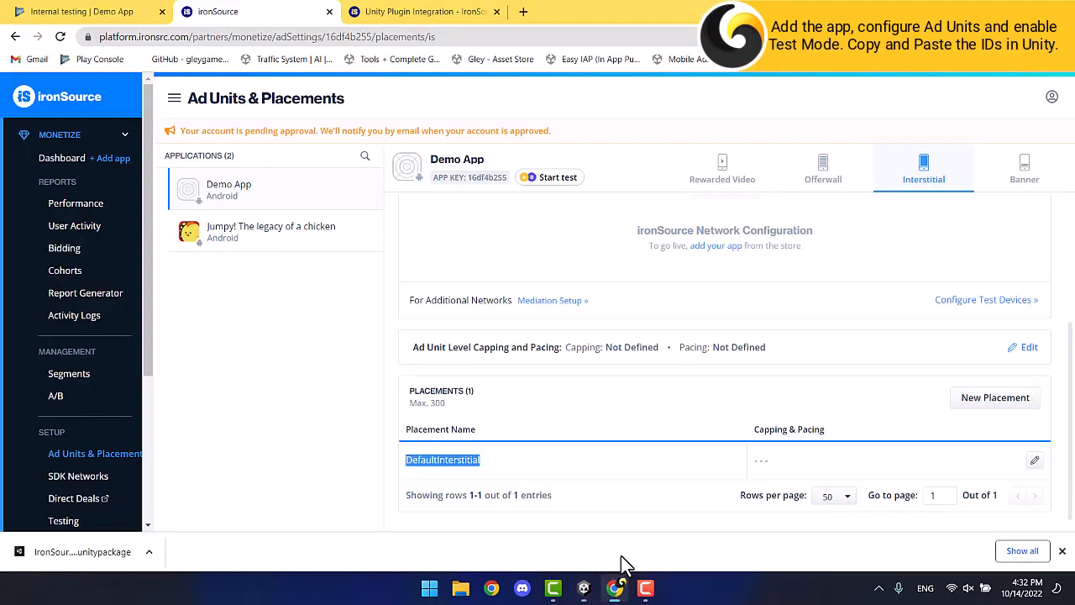
pyautogui.click(1008, 187)
pyautogui.scroll(-3, 516, 391)
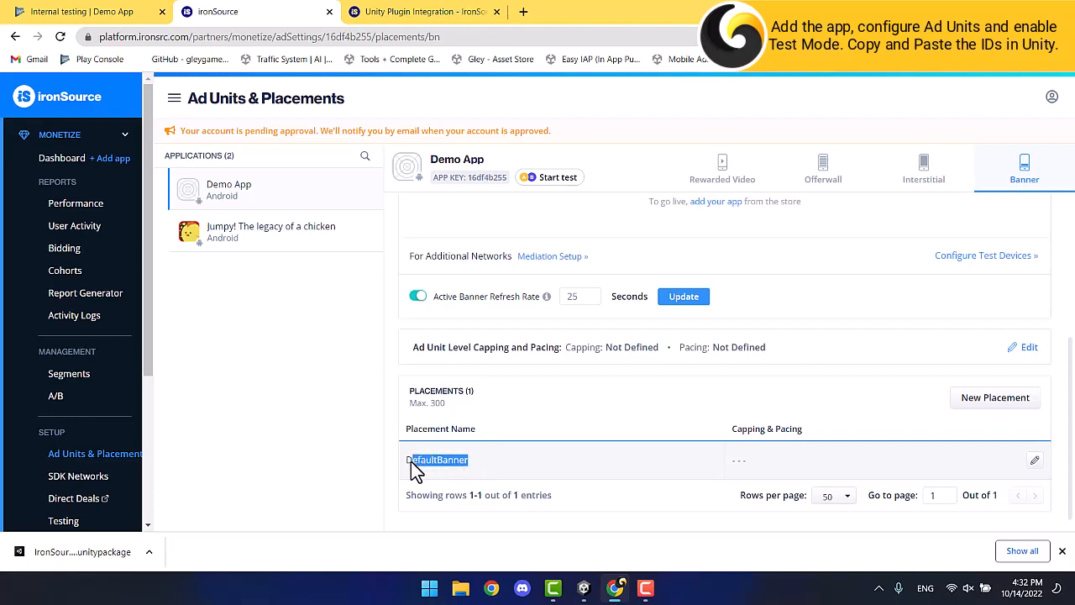
pyautogui.click(584, 588)
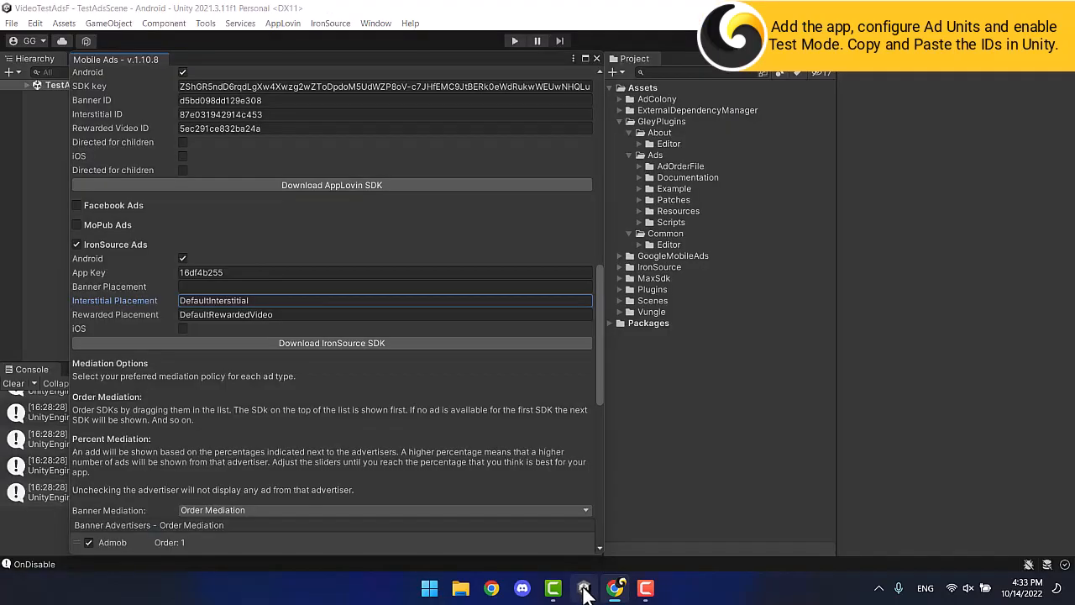
pyautogui.click(227, 287)
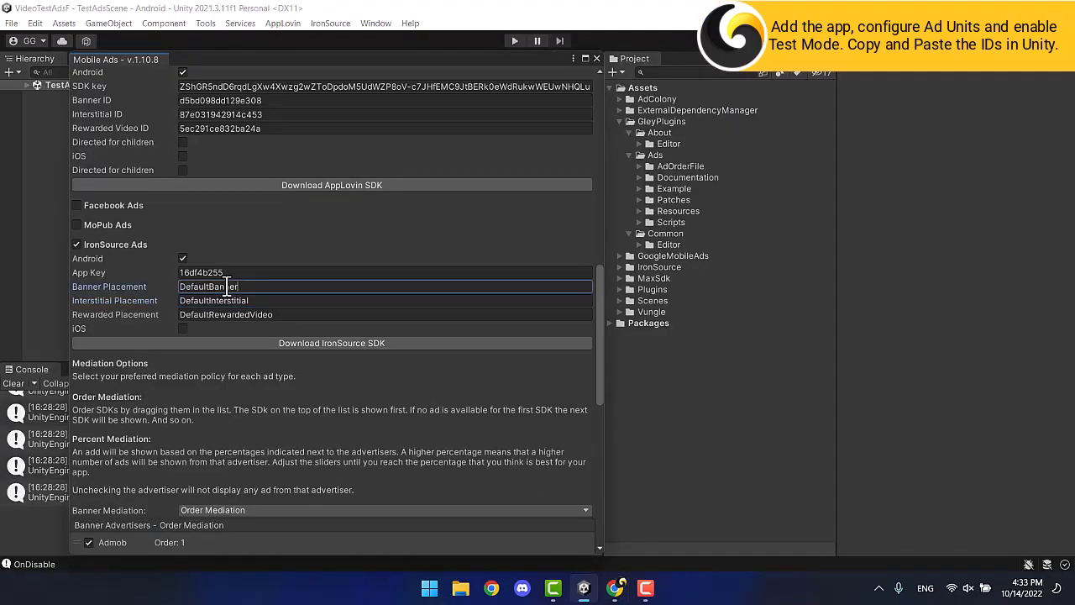
pyautogui.scroll(-10, 227, 286)
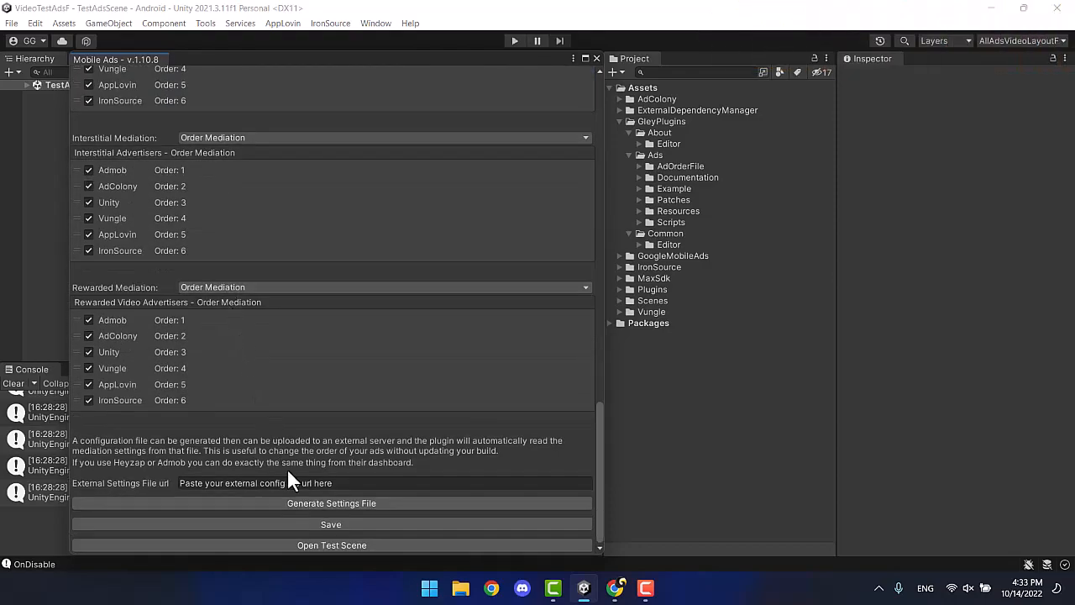
# Save the Mobile Ads settings, close that window and clear the Console.
pyautogui.click(323, 516)
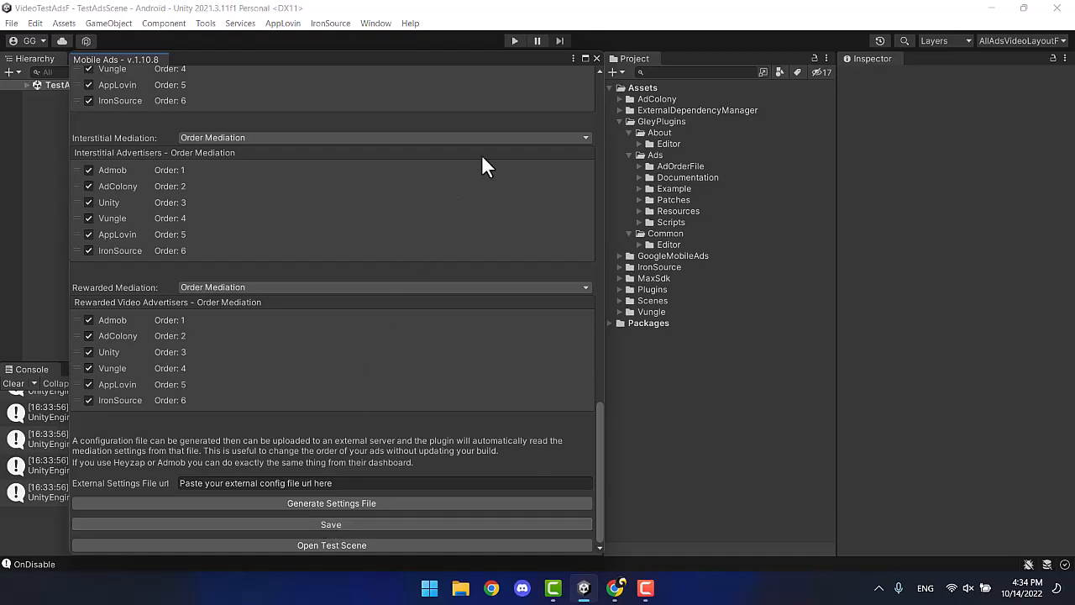
pyautogui.click(595, 57)
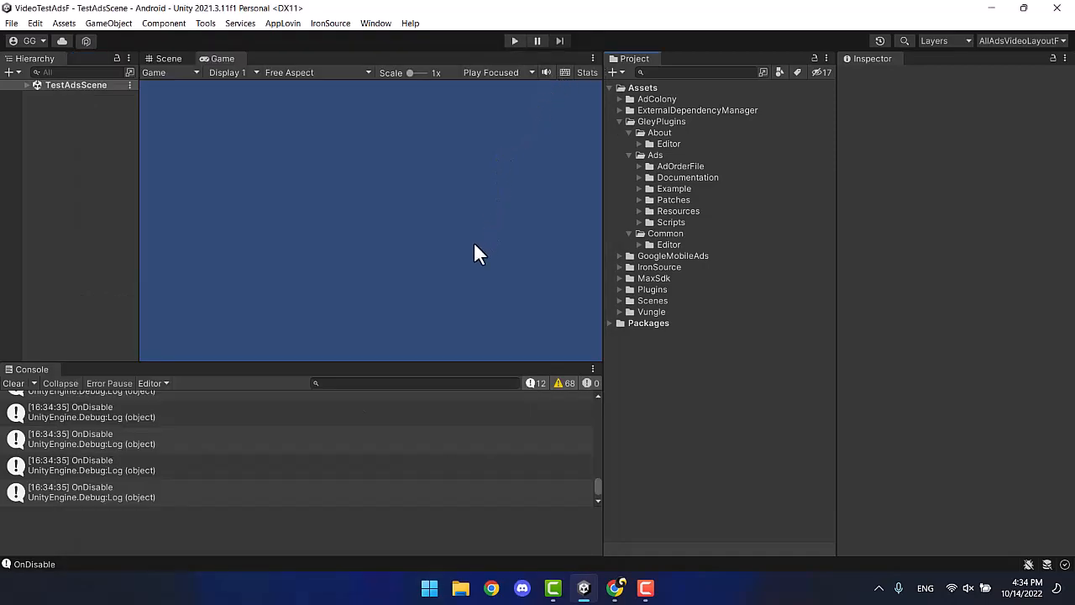
pyautogui.click(17, 383)
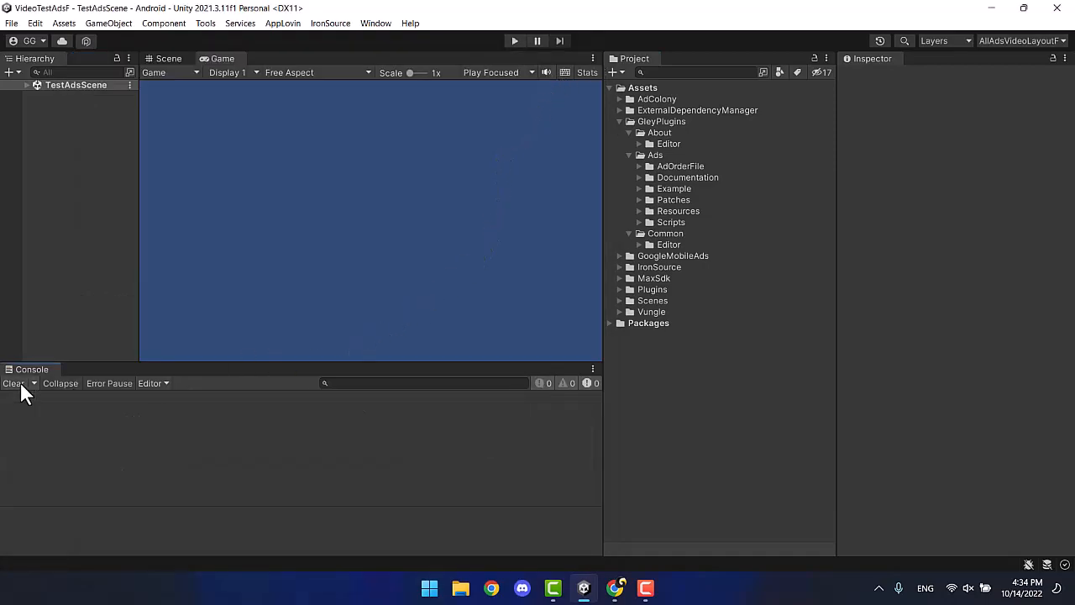
# Build the Android app as demo7, then dismiss the failure and close Build Settings.
pyautogui.click(12, 23)
pyautogui.click(64, 192)
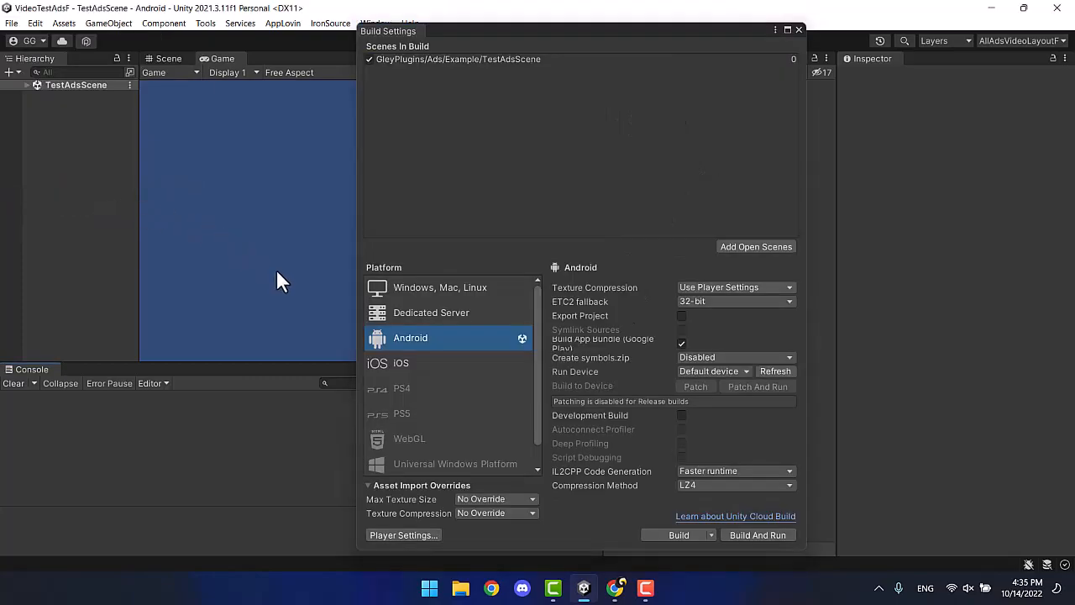
pyautogui.click(649, 532)
pyautogui.write('demo7')
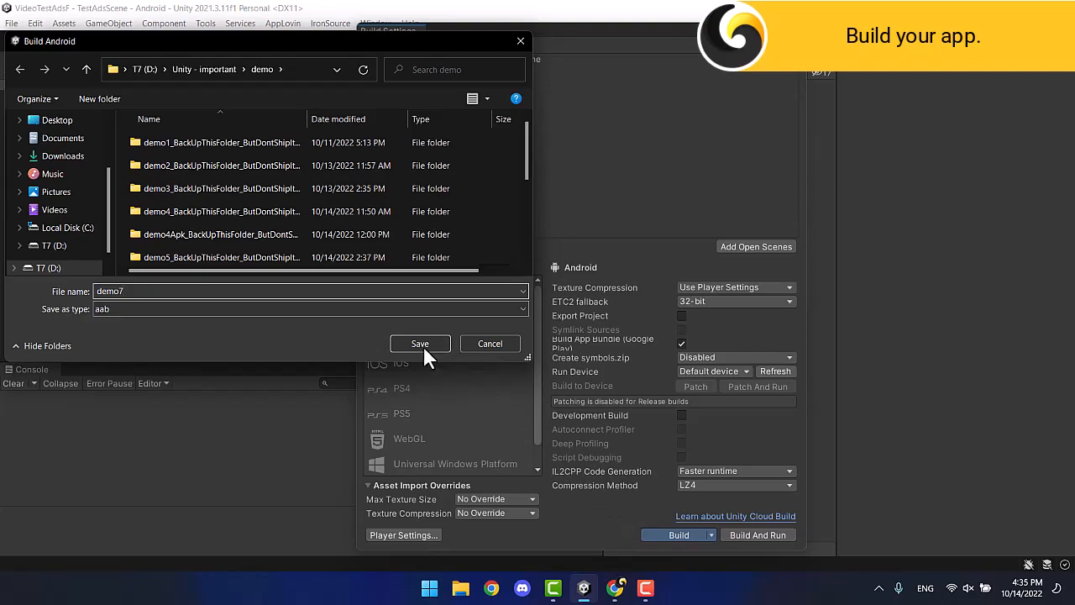
pyautogui.click(420, 344)
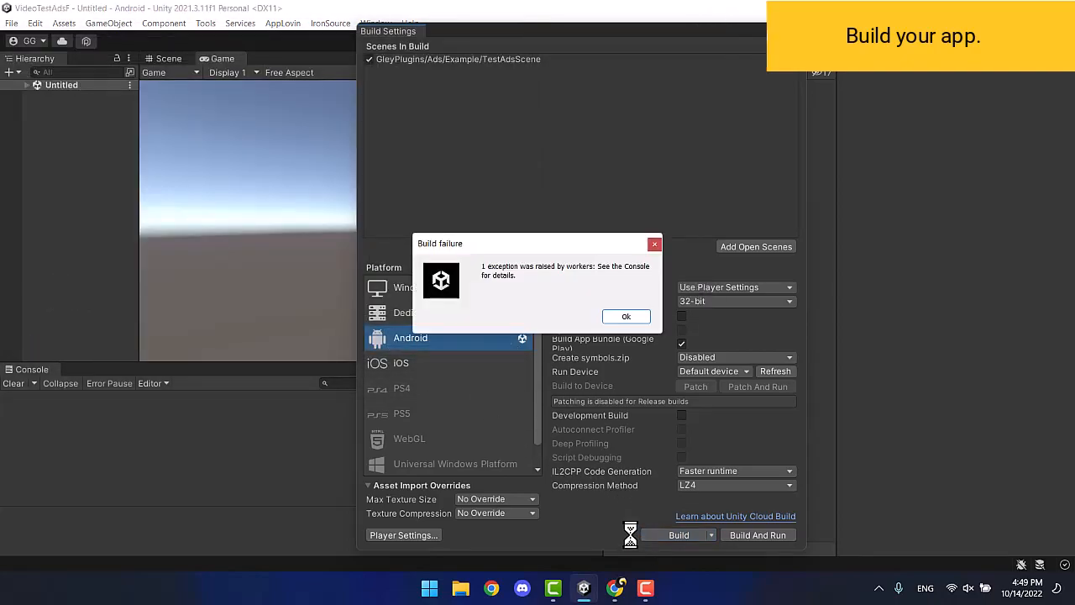
pyautogui.click(628, 317)
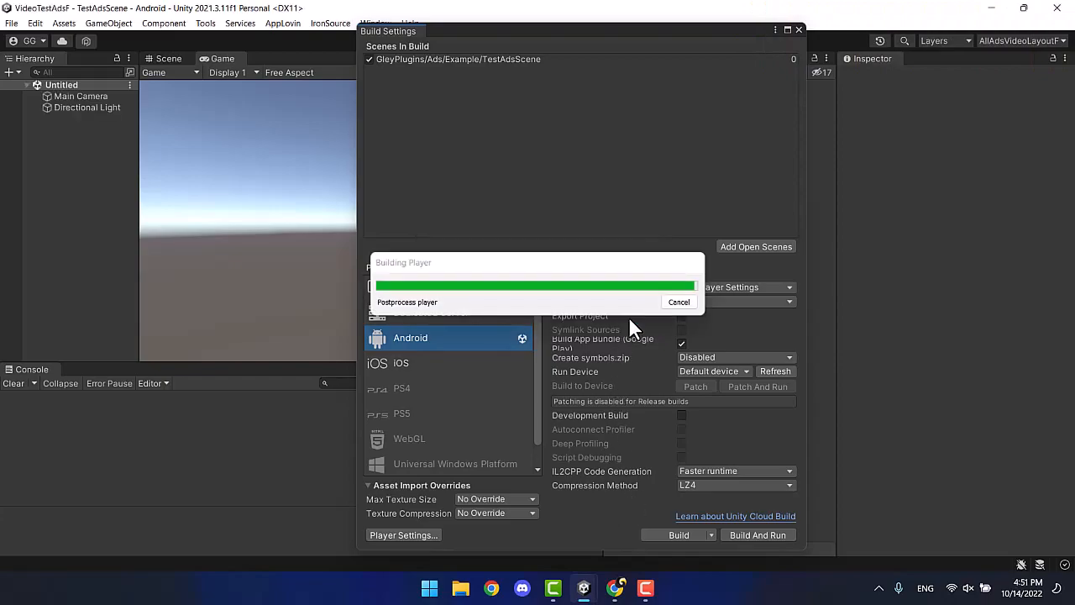
pyautogui.click(795, 29)
# Enlarge the Console and select the duplicate ads-identifier 18.0.0 package name in the error.
pyautogui.moveTo(366, 361); pyautogui.dragTo(378, 228)
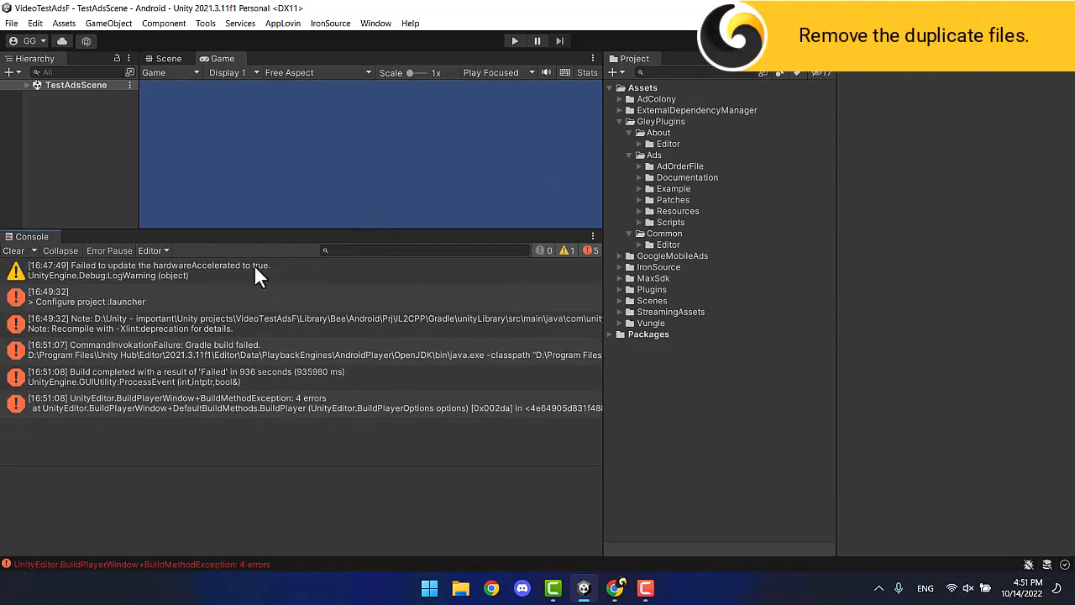
pyautogui.click(212, 320)
pyautogui.scroll(-3, 264, 523)
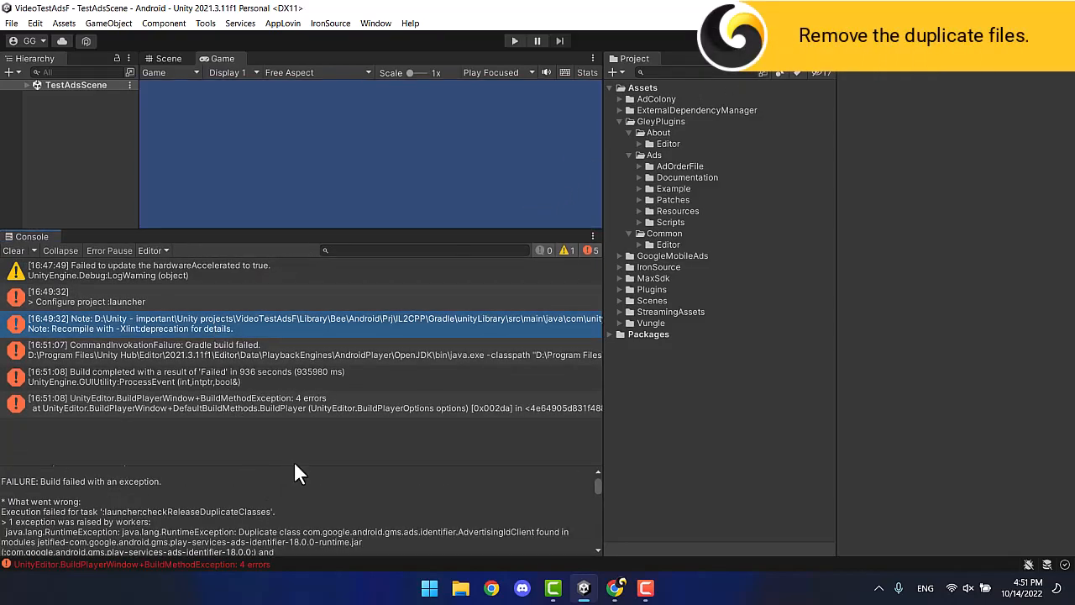
pyautogui.moveTo(294, 465); pyautogui.dragTo(305, 366)
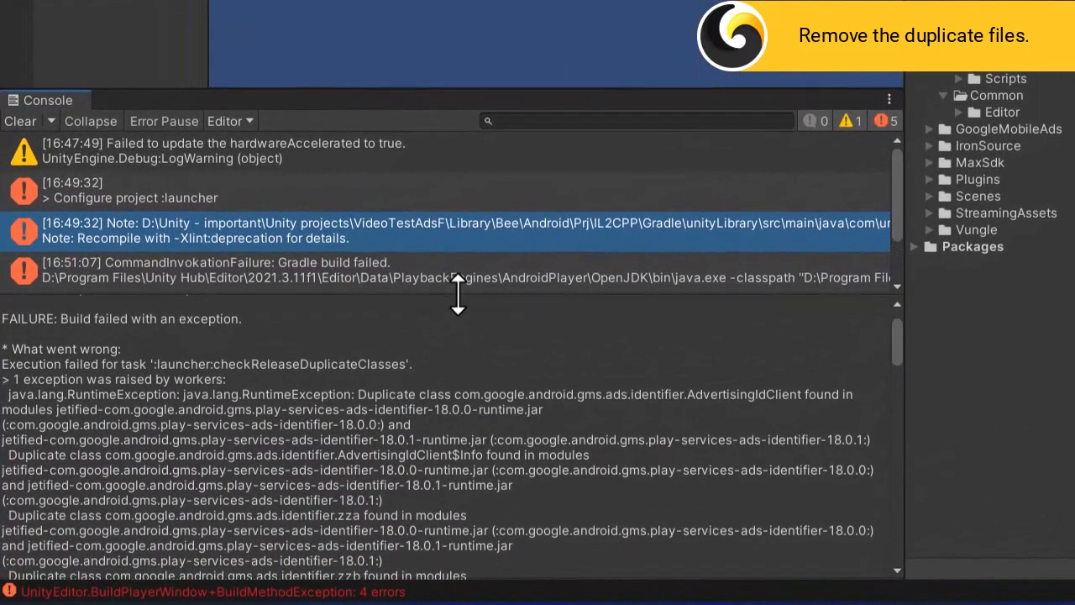
pyautogui.moveTo(499, 469); pyautogui.dragTo(788, 483)
pyautogui.moveTo(873, 488); pyautogui.dragTo(877, 472)
pyautogui.hotkey('ctrl', 'c')
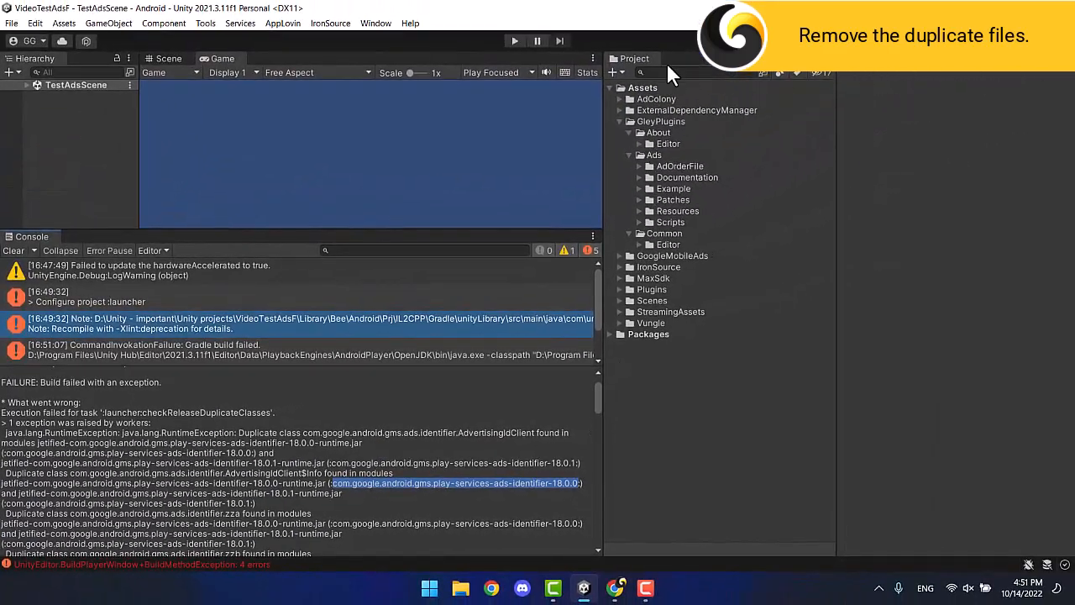
# Find the ads-identifier 18.0.0 plugin via Project search and delete it.
pyautogui.click(669, 73)
pyautogui.hotkey('ctrl', 'v')
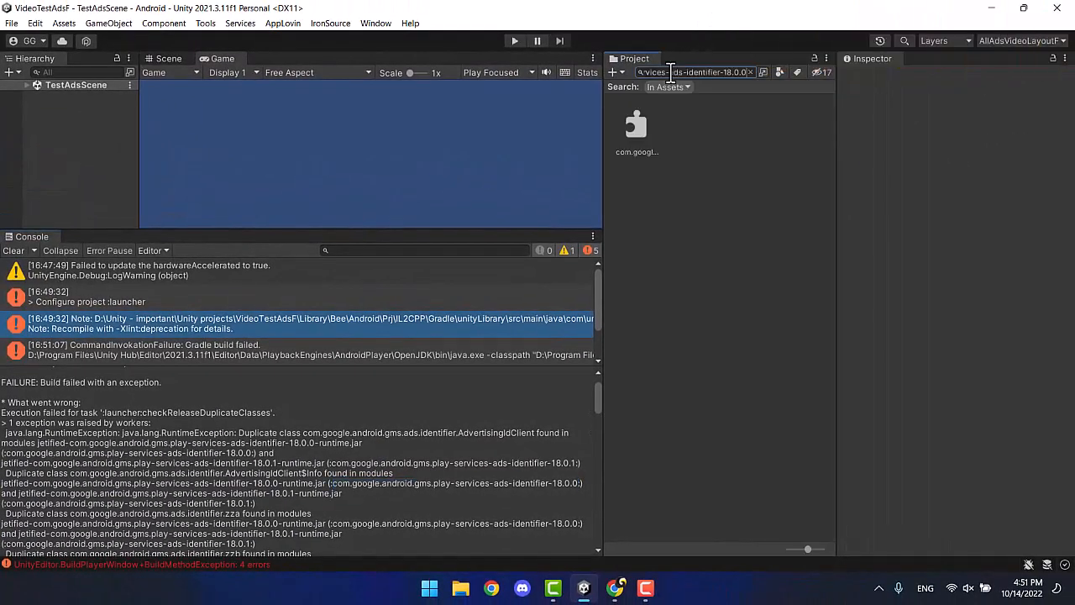
pyautogui.moveTo(802, 550); pyautogui.dragTo(788, 550)
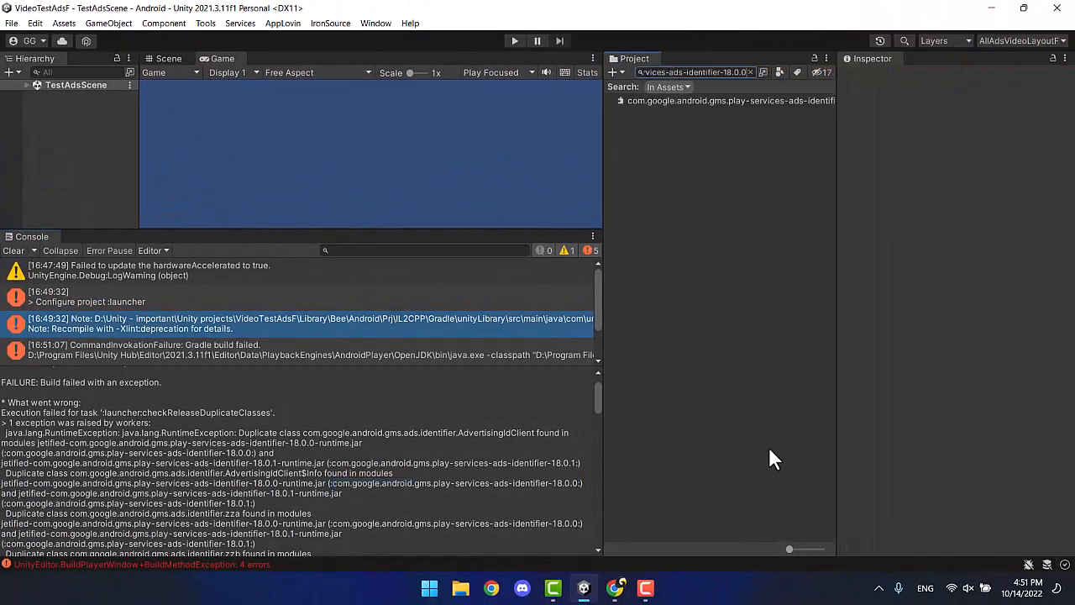
pyautogui.click(698, 99)
pyautogui.rightClick(699, 96)
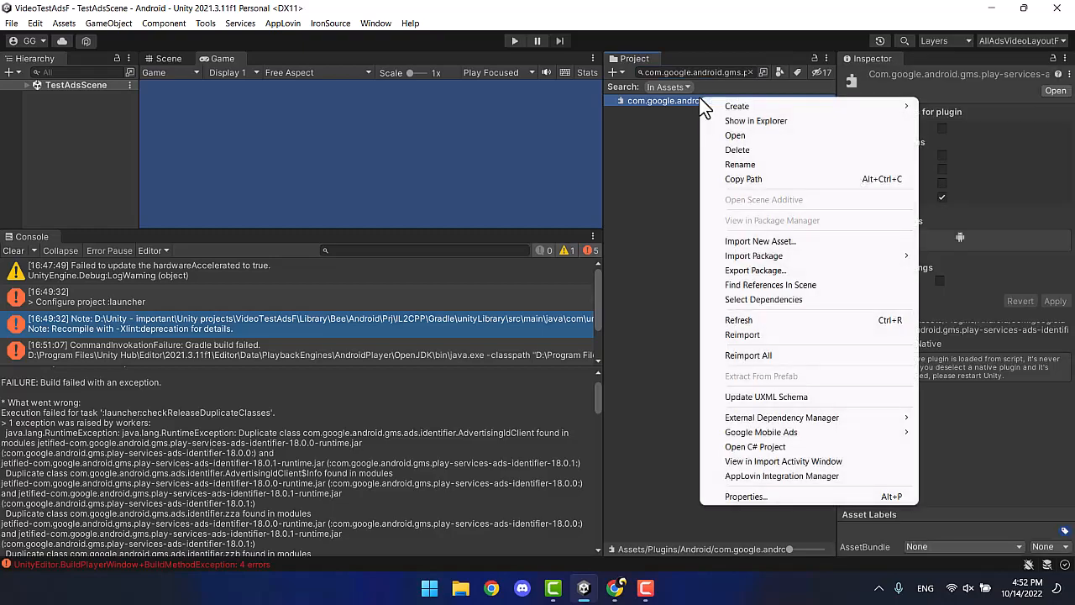
pyautogui.click(731, 150)
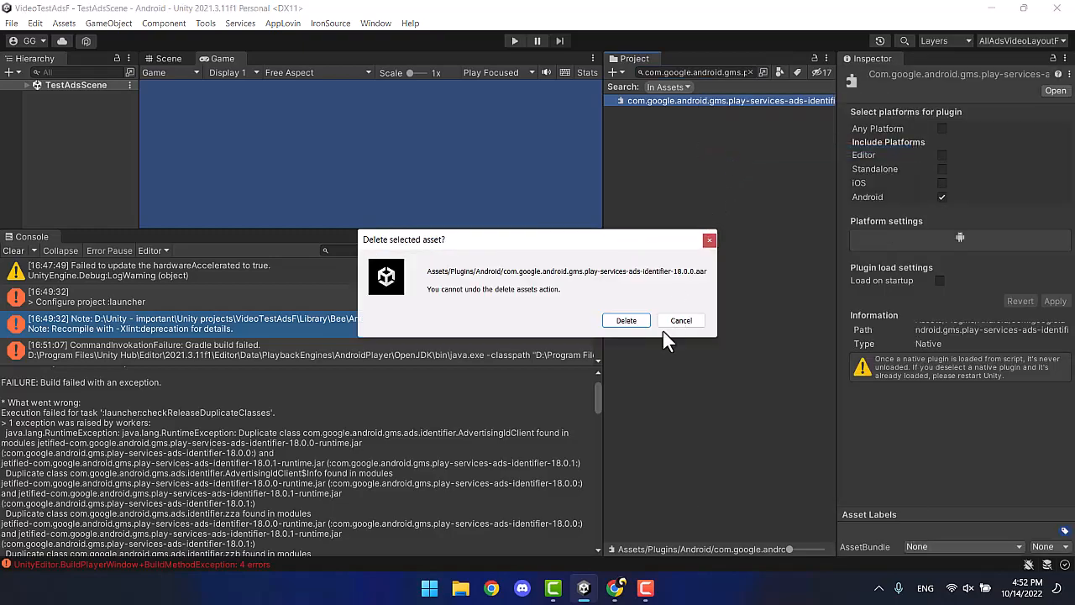
pyautogui.click(634, 325)
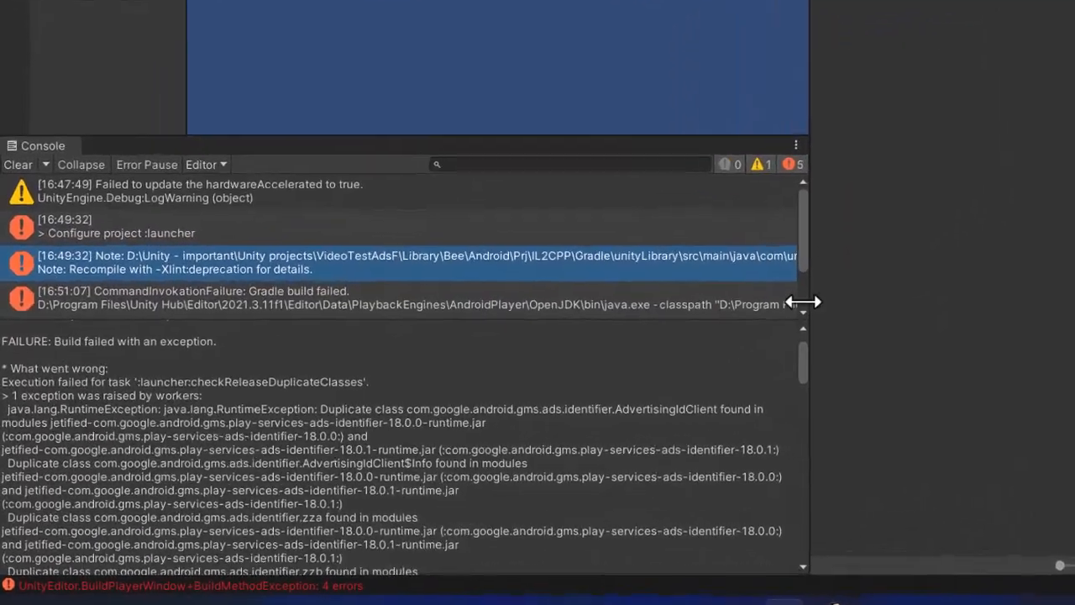
# Select the play-services-appset-16.0.1 module name in the error and clear the search.
pyautogui.scroll(-7, 720, 400)
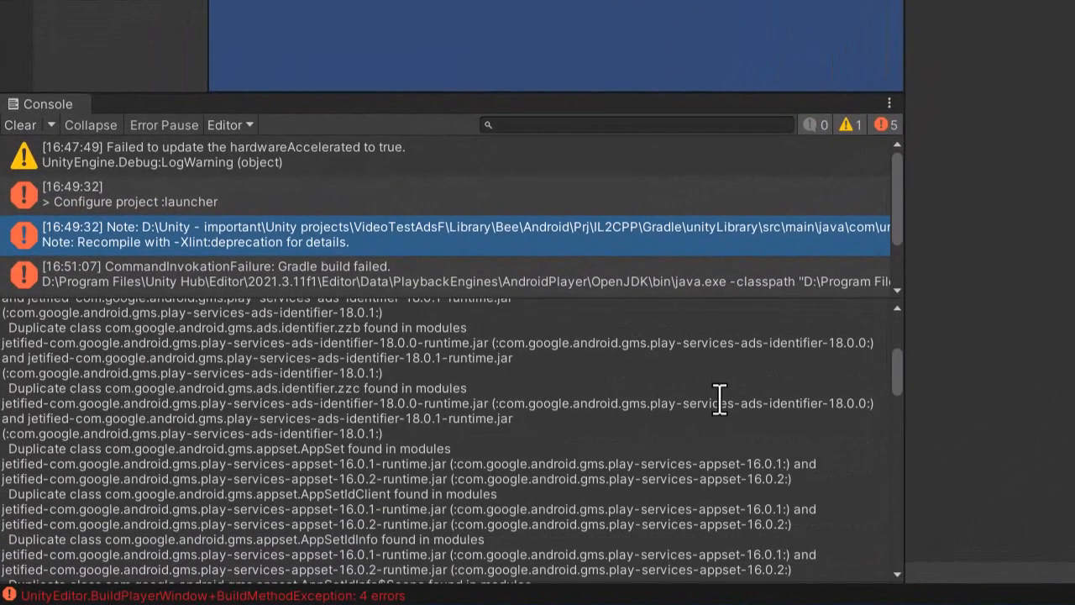
pyautogui.moveTo(461, 402); pyautogui.dragTo(783, 408)
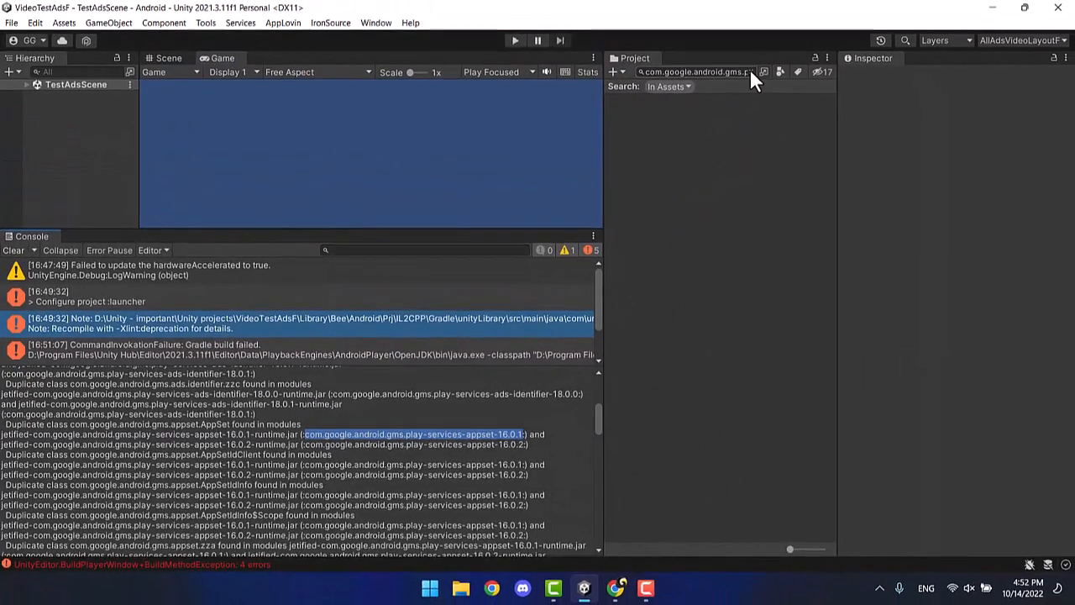
pyautogui.click(748, 71)
# Find and delete the play-services-appset-16.0.1 plugin.
pyautogui.write('com.google.android.gms.play-services-appset-16.0.1')
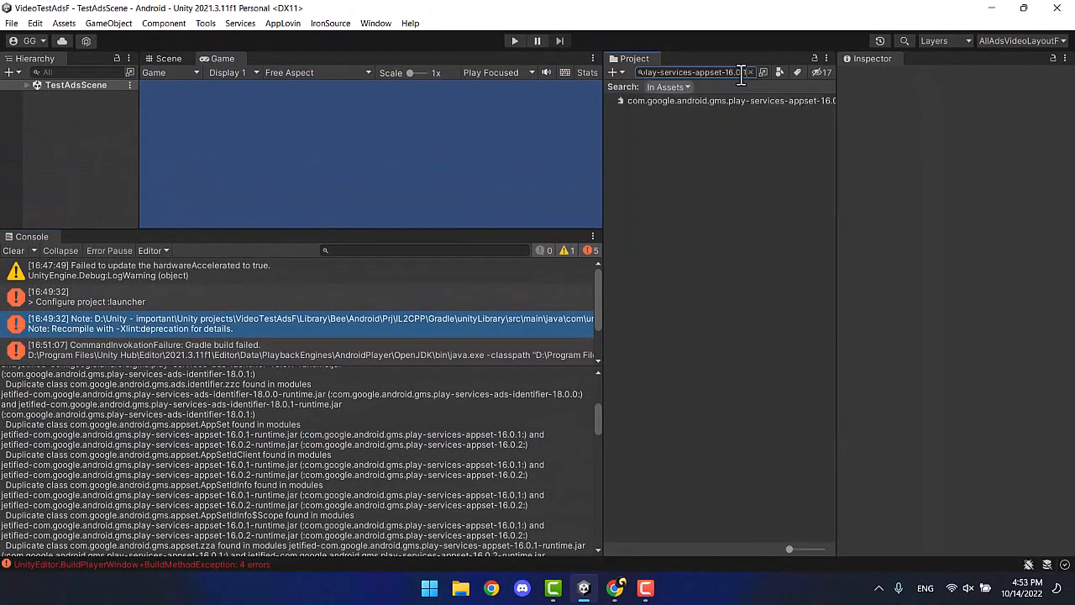
pyautogui.click(728, 100)
pyautogui.rightClick(729, 100)
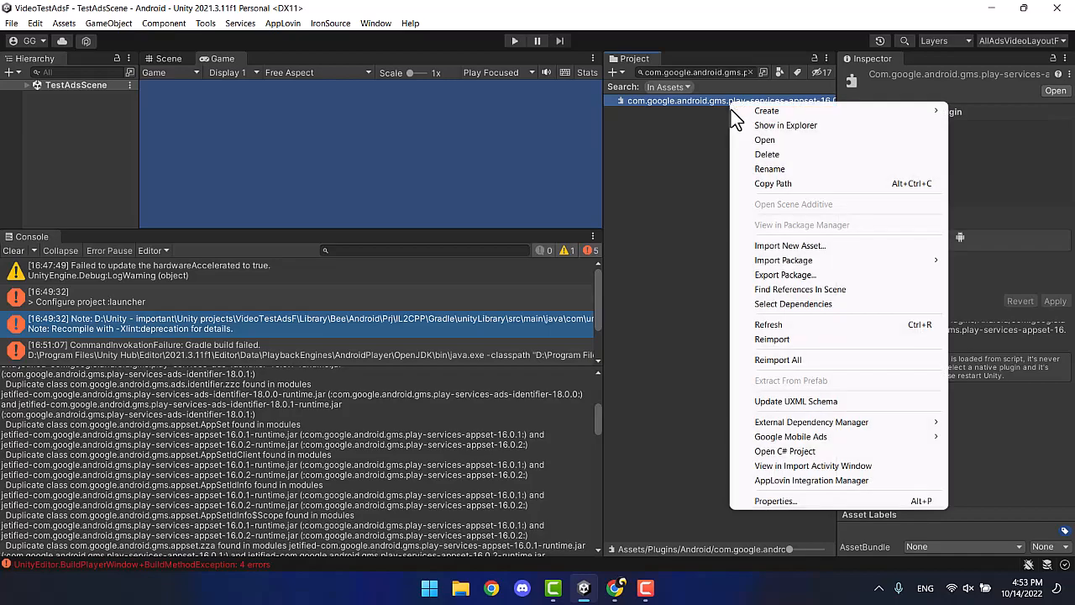
pyautogui.click(753, 154)
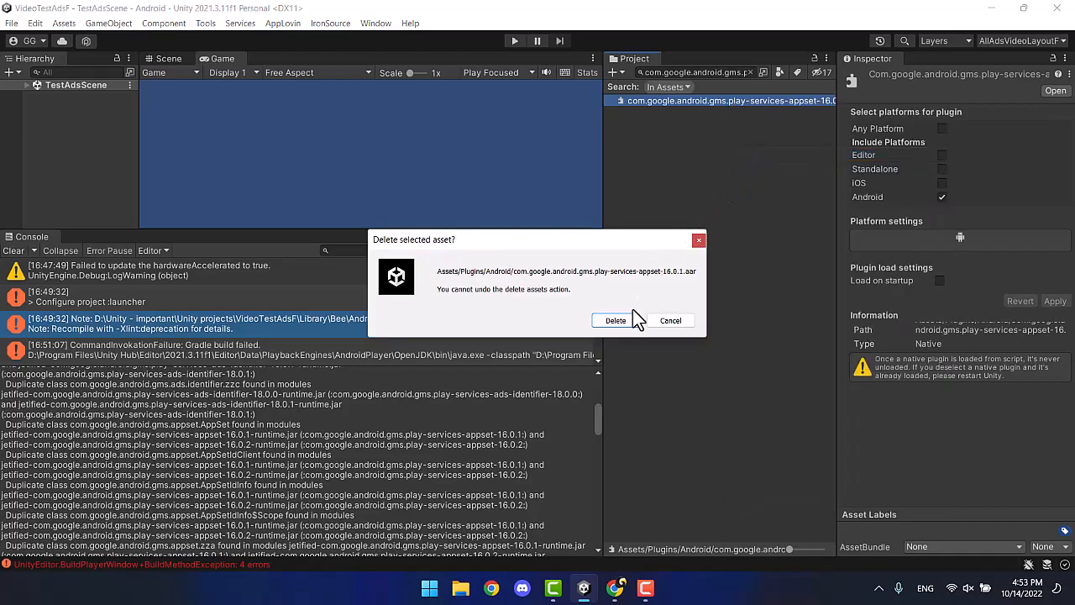
pyautogui.click(615, 320)
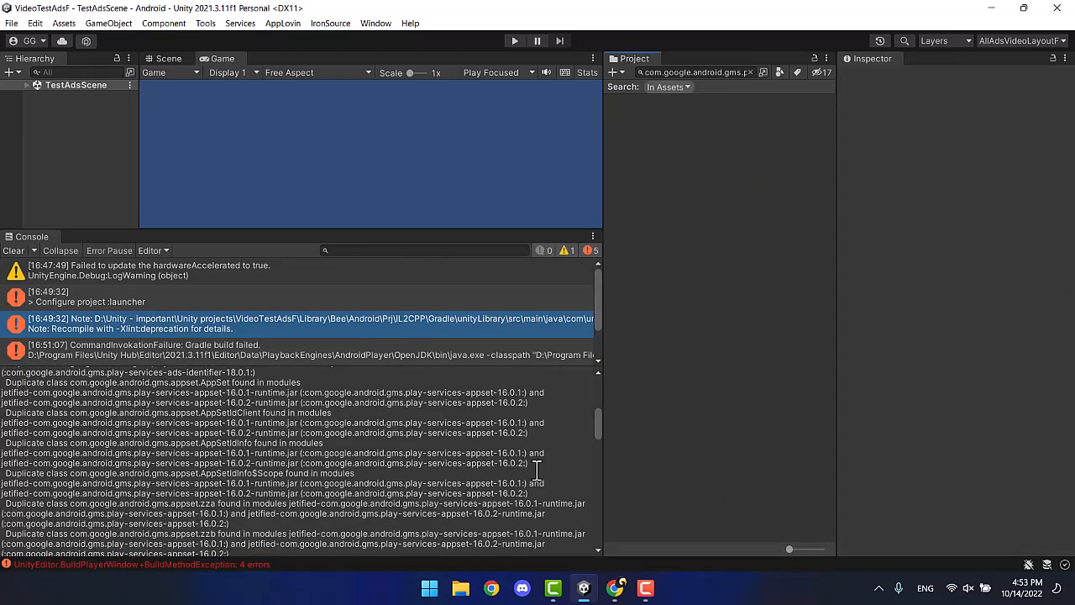
# Delete the play-services-base-18.0.0 plugin as well, then clear the Console.
pyautogui.scroll(-3, 537, 471)
pyautogui.scroll(-5, 804, 454)
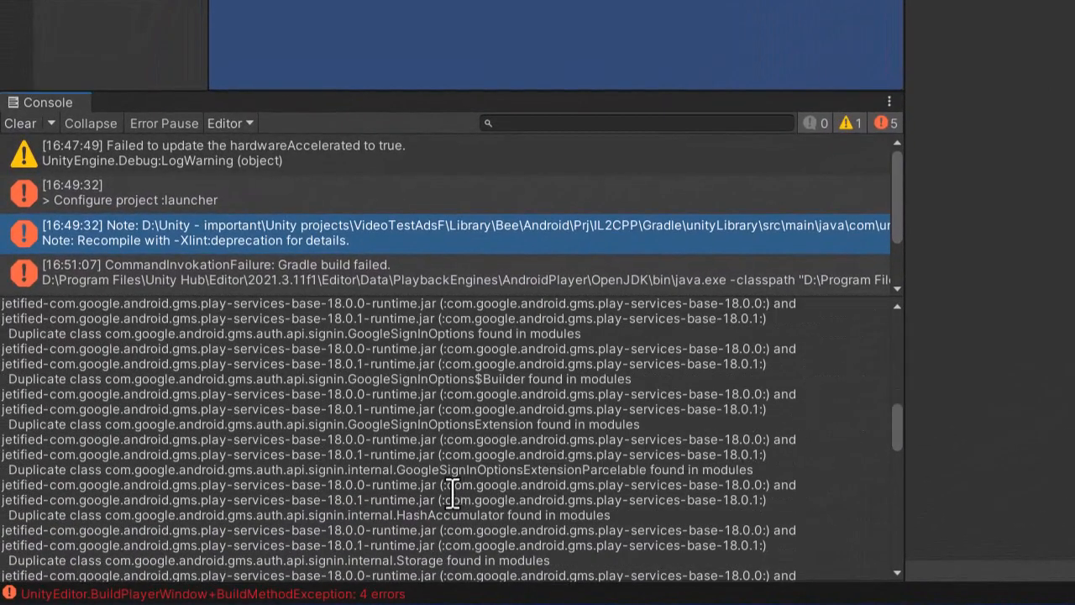
pyautogui.moveTo(461, 491); pyautogui.dragTo(760, 496)
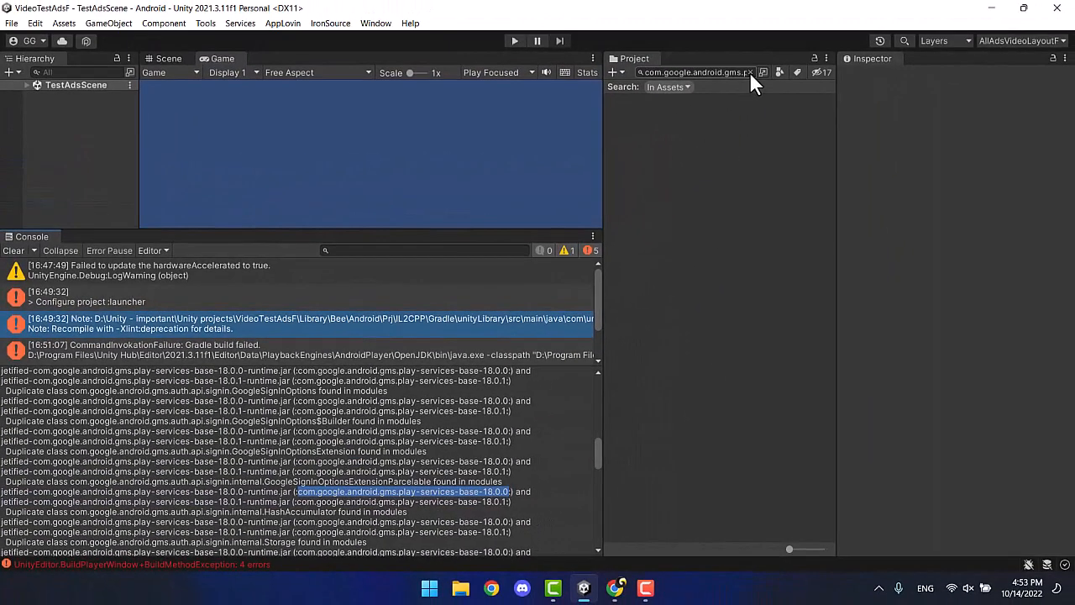
pyautogui.click(749, 72)
pyautogui.write('com.google.android.gms.play-services-base-18.0.0')
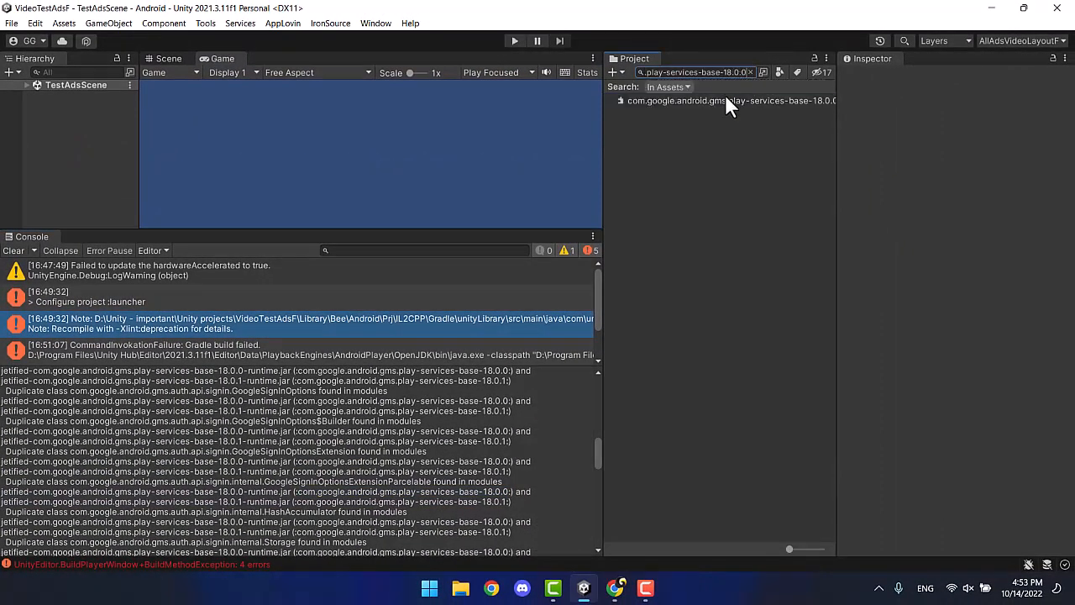
pyautogui.click(727, 100)
pyautogui.rightClick(726, 101)
pyautogui.click(752, 145)
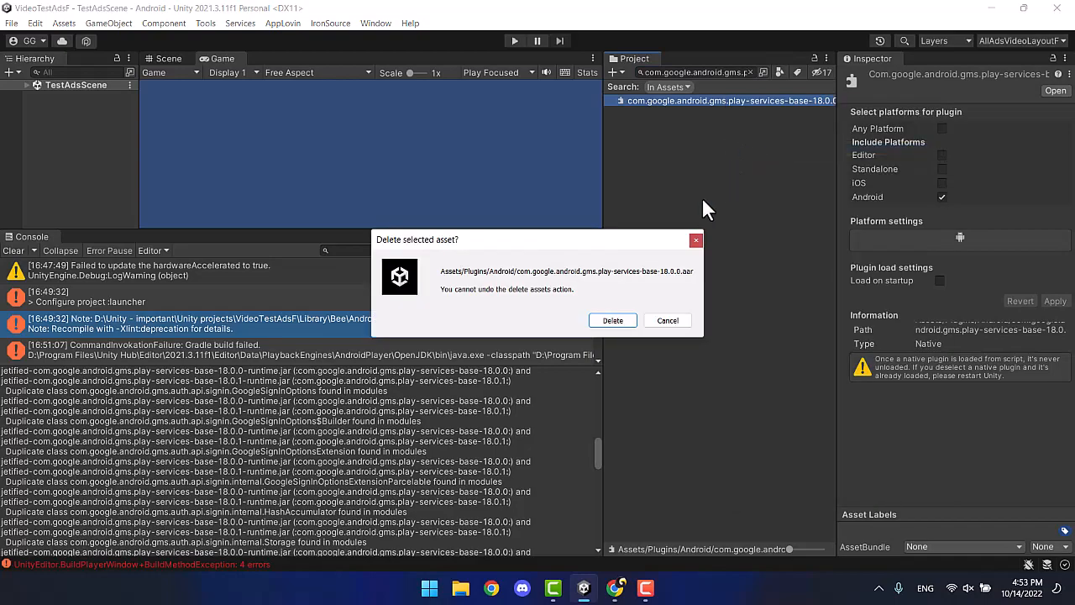
pyautogui.click(622, 324)
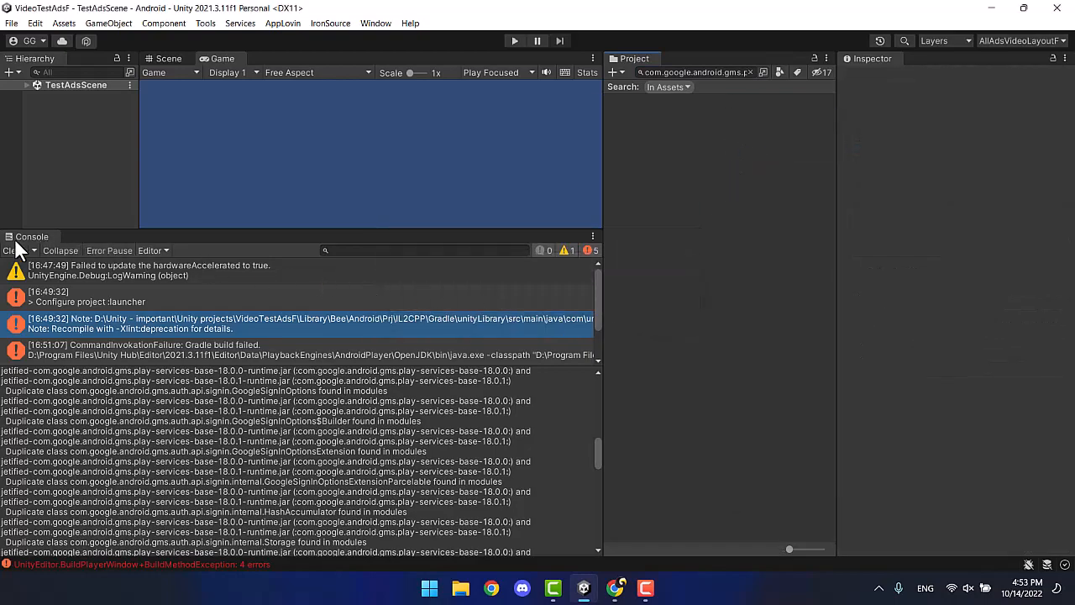
pyautogui.click(13, 251)
pyautogui.click(12, 23)
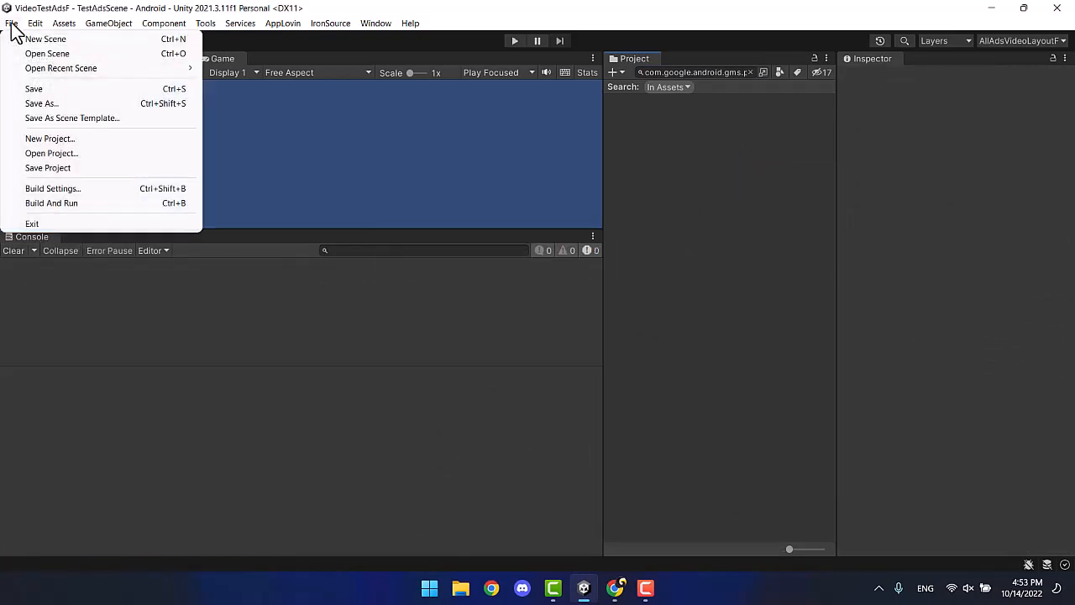
# Change the Android player Version from 0.7 to 0.8, with Bundle Version Code 8.
pyautogui.click(76, 189)
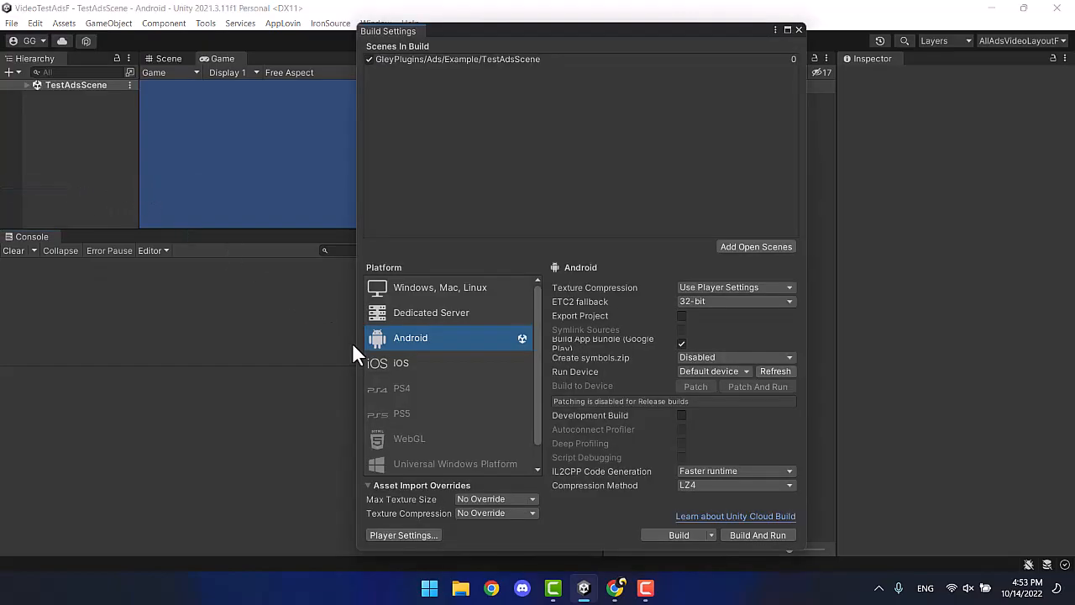
pyautogui.click(424, 538)
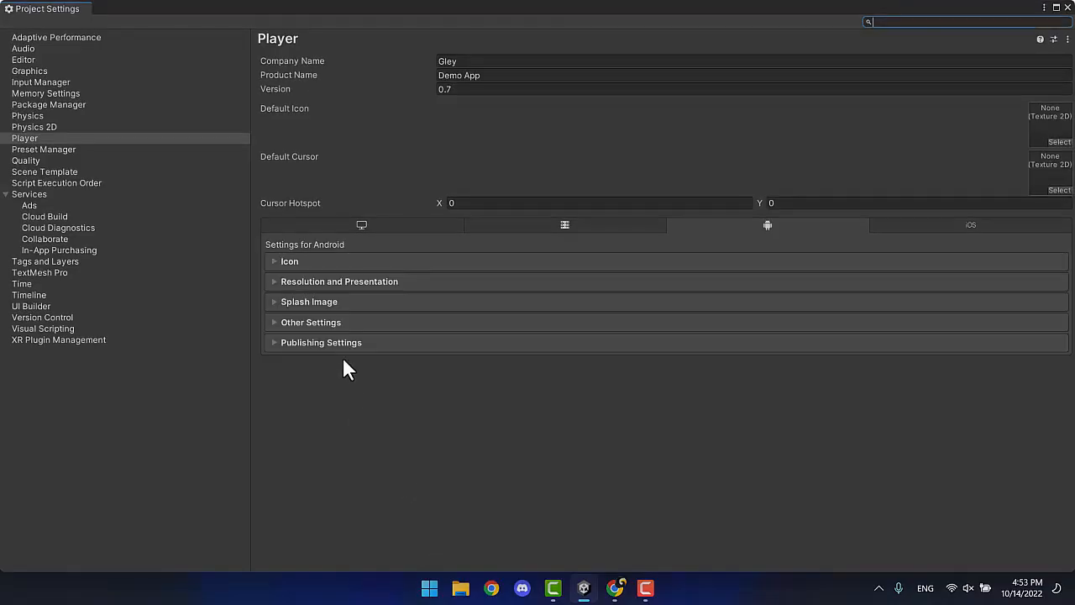
pyautogui.click(343, 321)
pyautogui.scroll(-7, 413, 411)
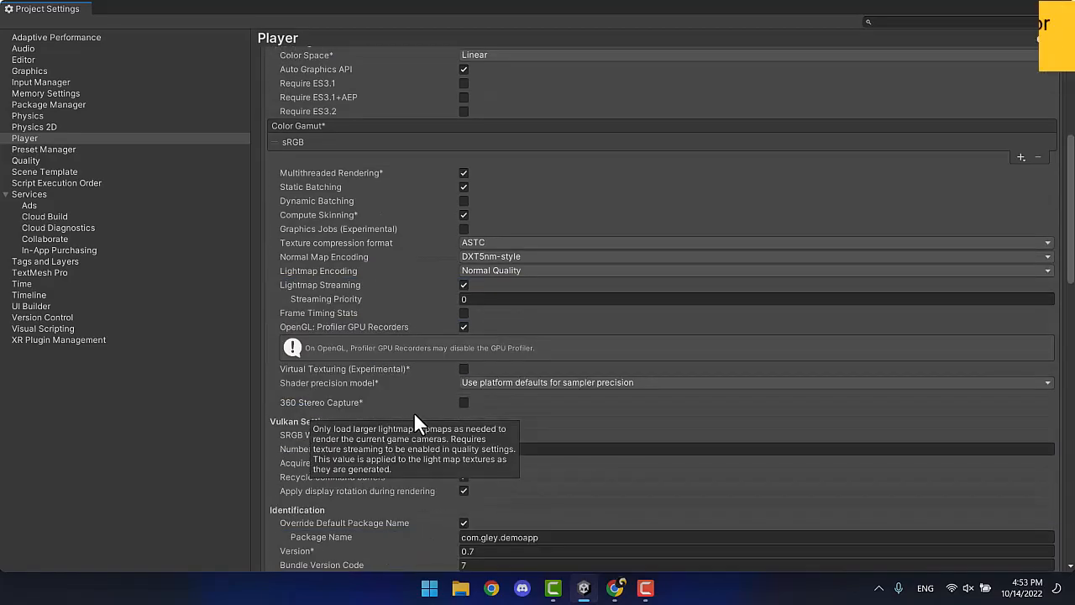
pyautogui.scroll(-5, 413, 411)
pyautogui.click(479, 355)
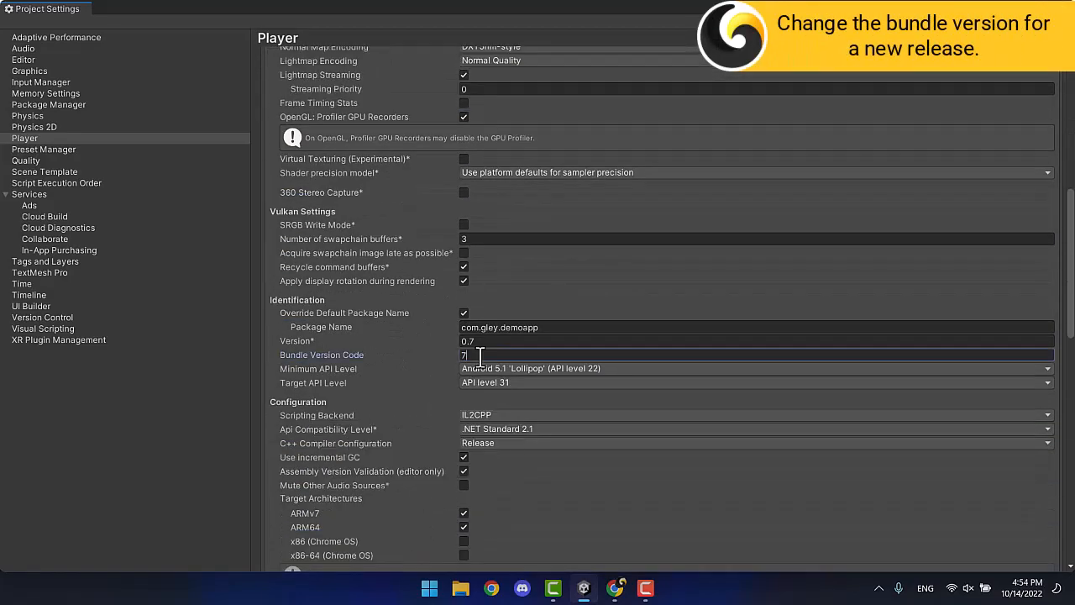
pyautogui.click(485, 341)
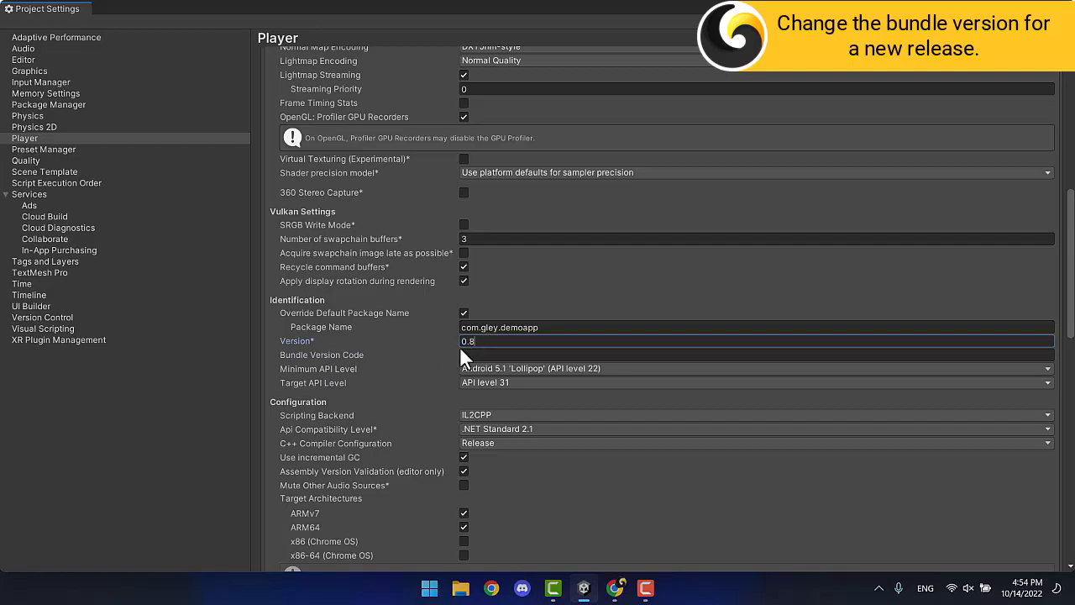
# Check the keystore signing options under Publishing Settings.
pyautogui.scroll(-14, 443, 353)
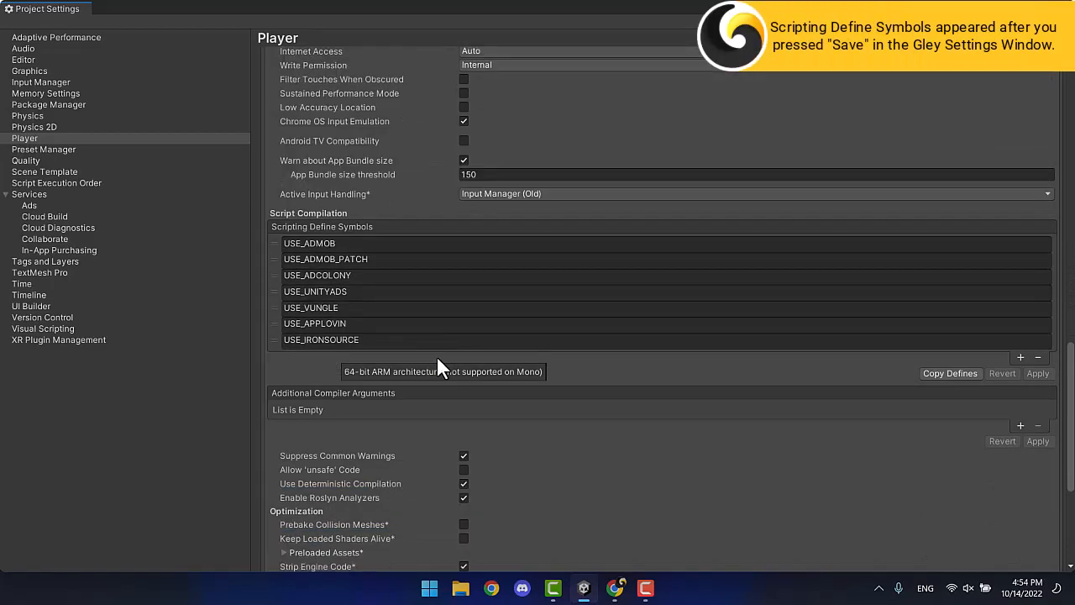
pyautogui.scroll(-2, 444, 386)
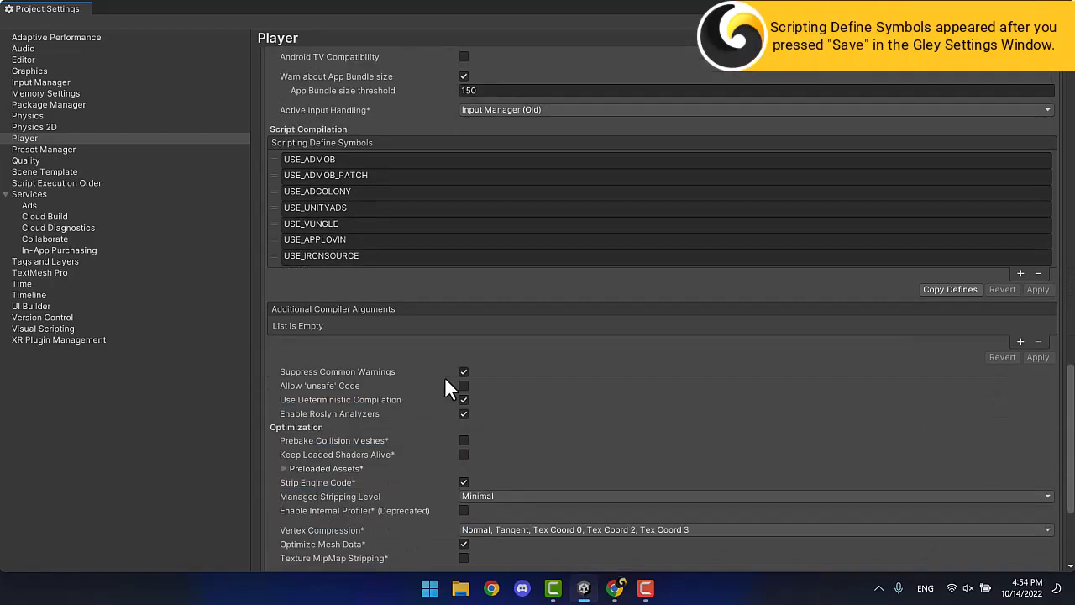
pyautogui.scroll(-5, 445, 386)
pyautogui.click(424, 543)
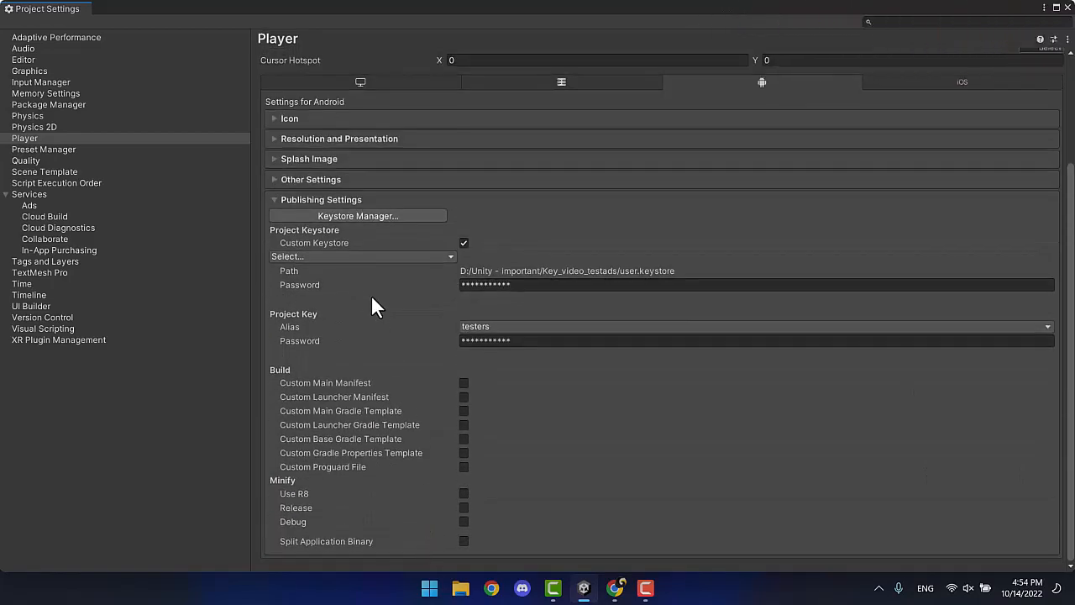
pyautogui.click(334, 199)
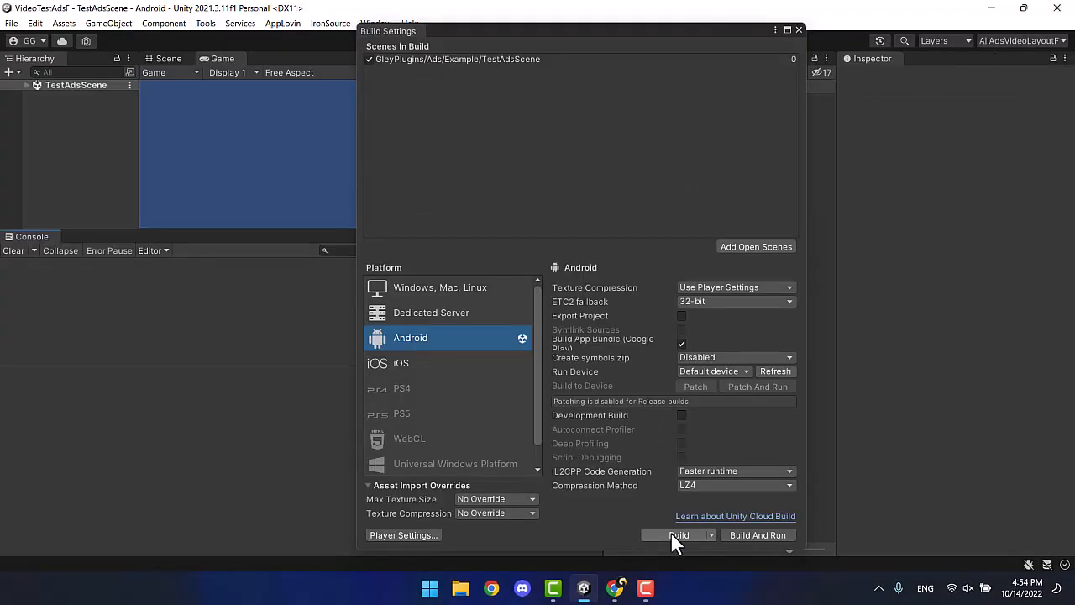
# Build the Android bundle, renaming the output from demo7 to demo8.aab.
pyautogui.click(671, 534)
pyautogui.press('BackSpace')
pyautogui.write('8')
pyautogui.click(434, 348)
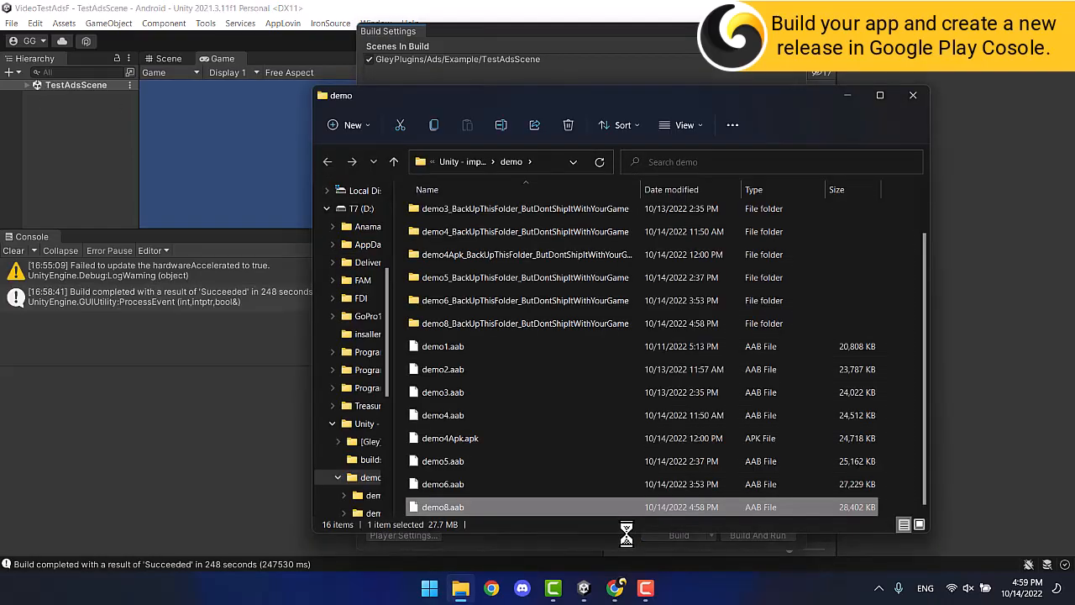
# Accept personalized ads, then show ironSource banner, interstitial and rewarded ads.
pyautogui.click(614, 587)
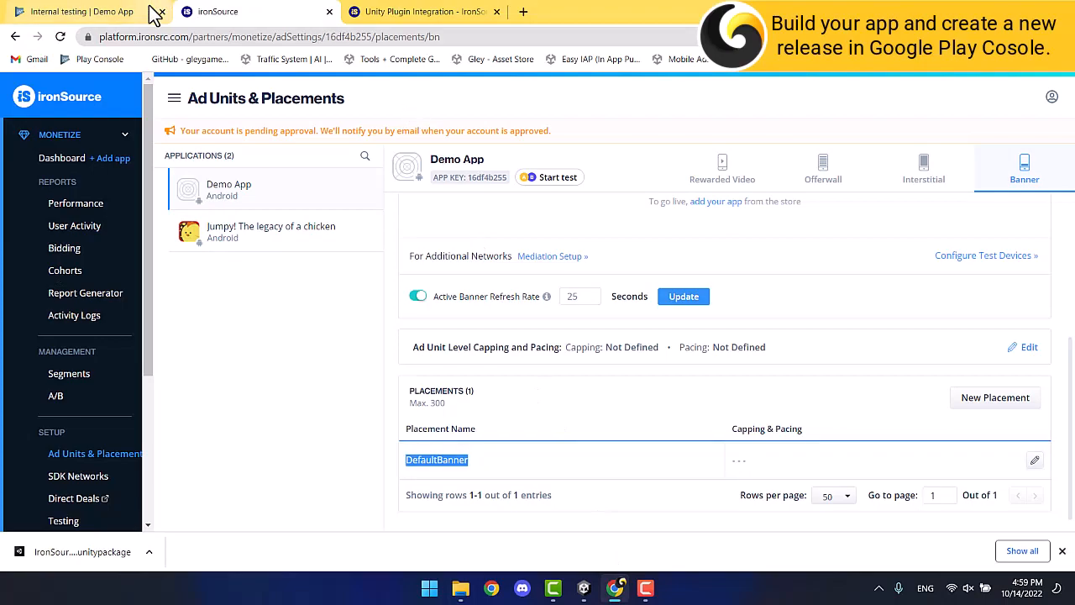
pyautogui.click(151, 11)
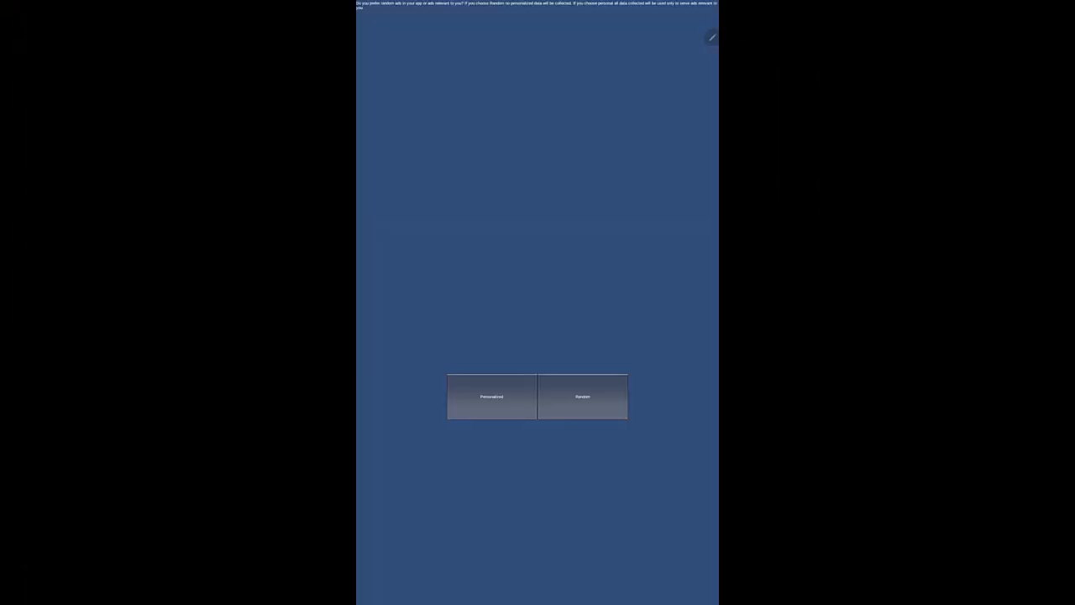
pyautogui.click(492, 396)
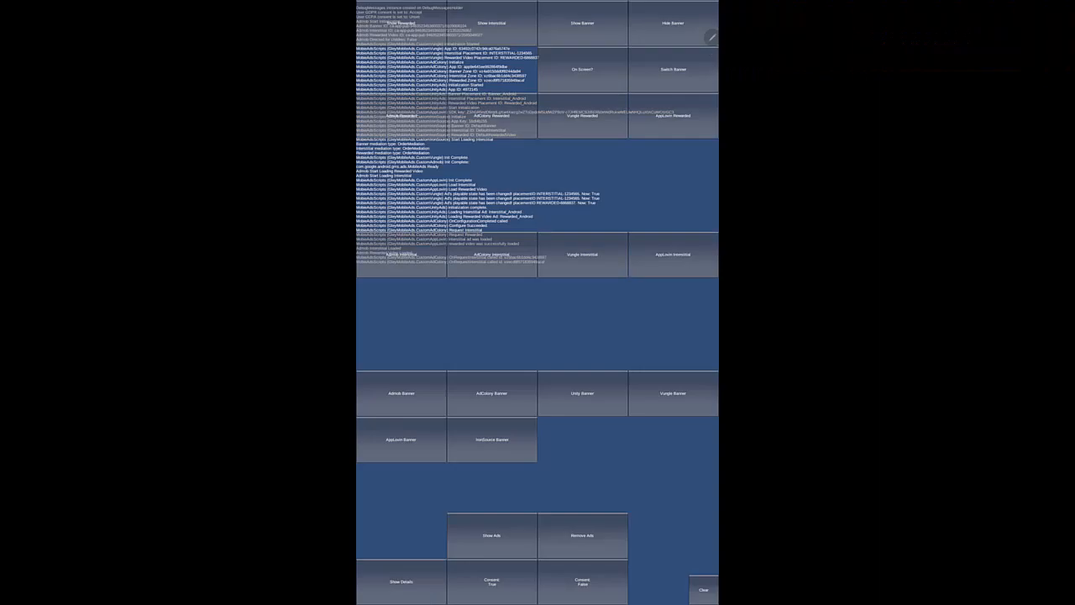
pyautogui.click(494, 445)
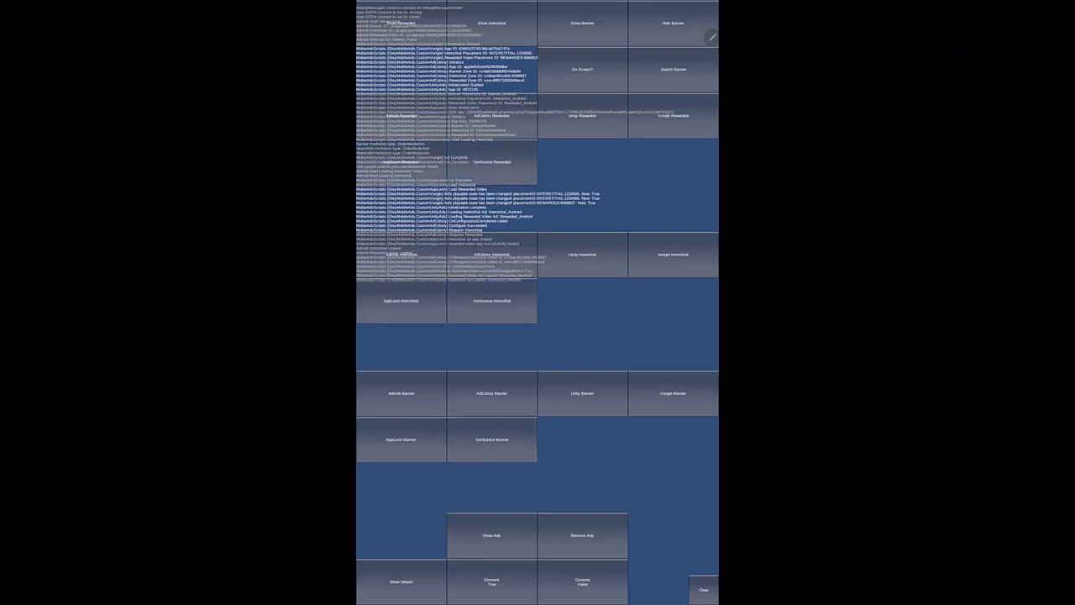
pyautogui.click(491, 300)
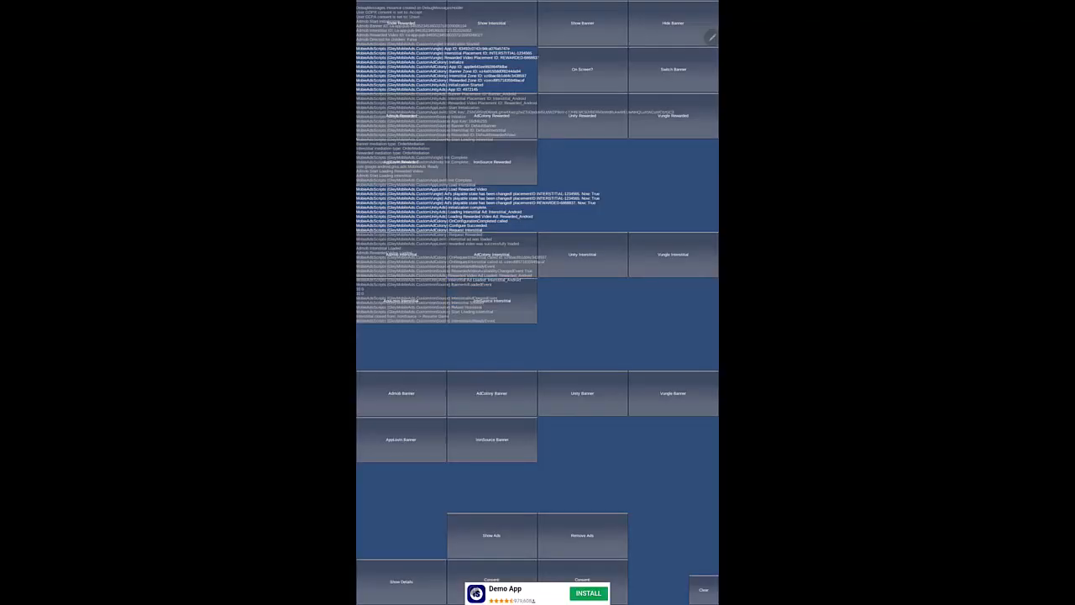
pyautogui.click(507, 162)
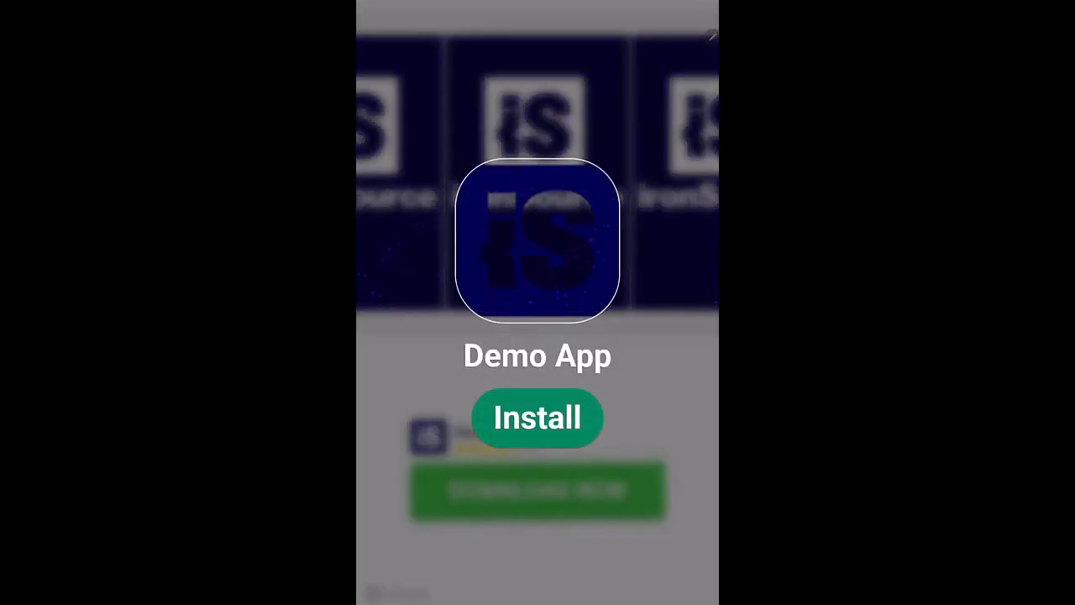
pyautogui.click(711, 7)
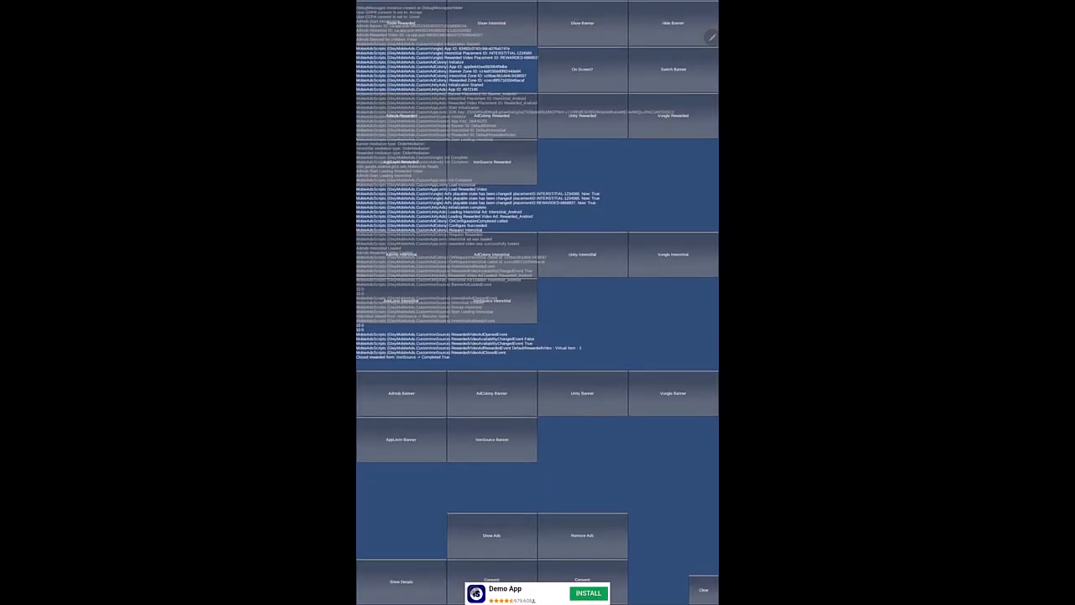